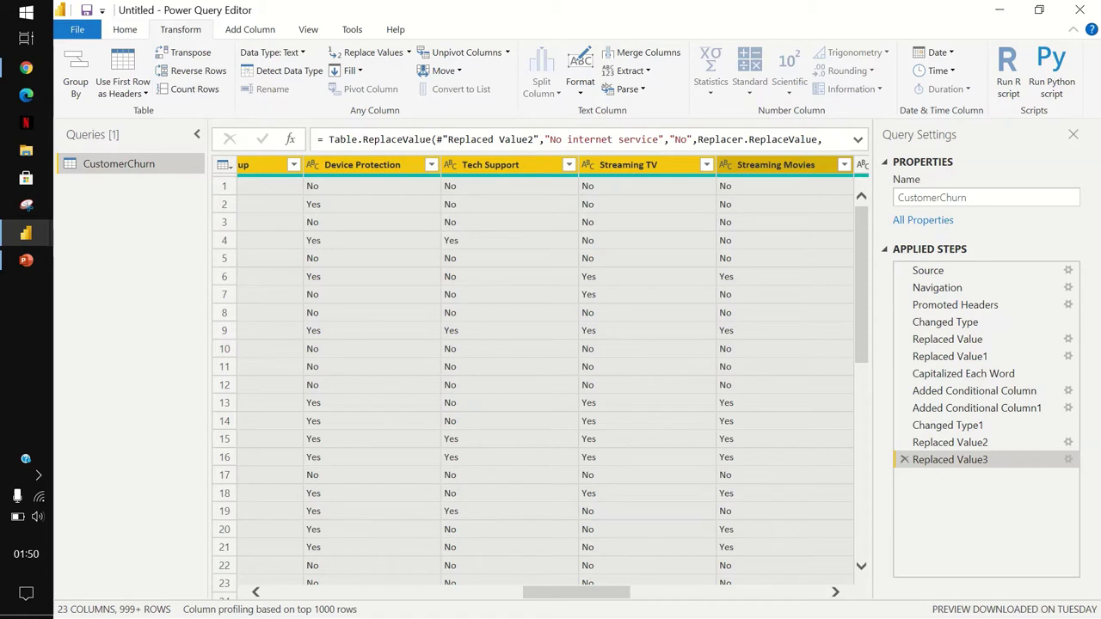
Use Close & Apply so the CustomerChurn query loads into the report.
key("alt+h")
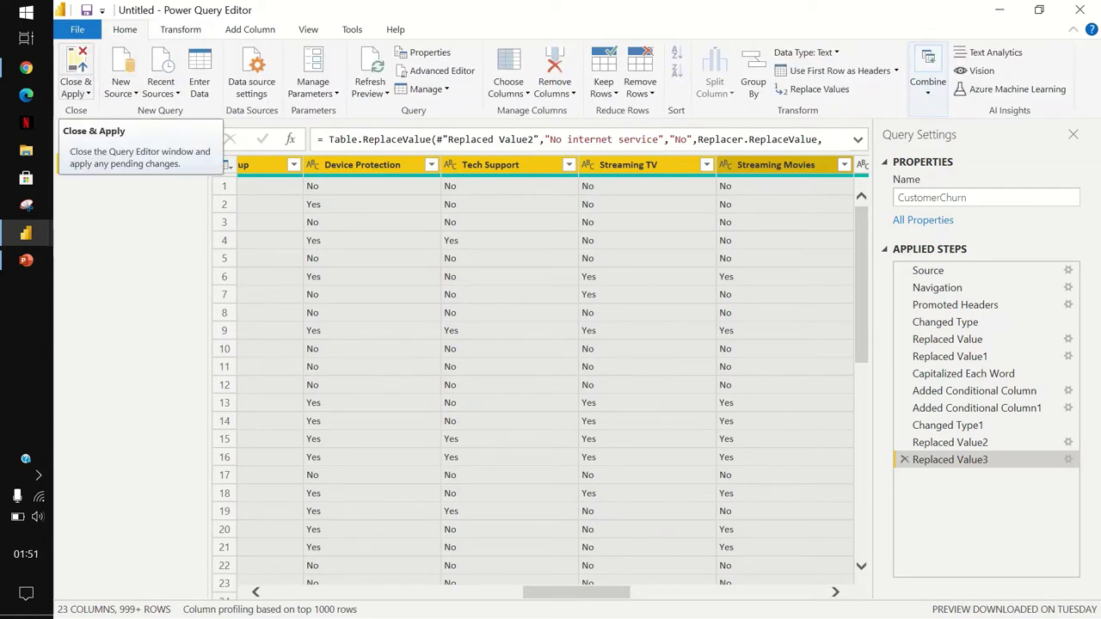
left_click(75, 68)
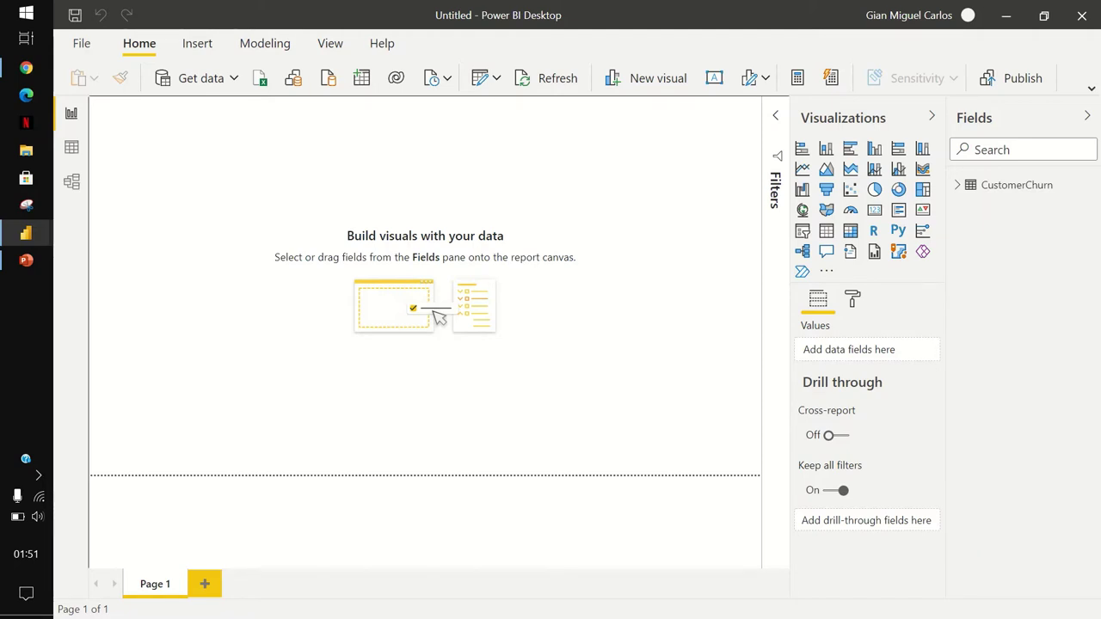
Switch to Data view to show the CustomerChurn table's 7,043 rows.
left_click(72, 147)
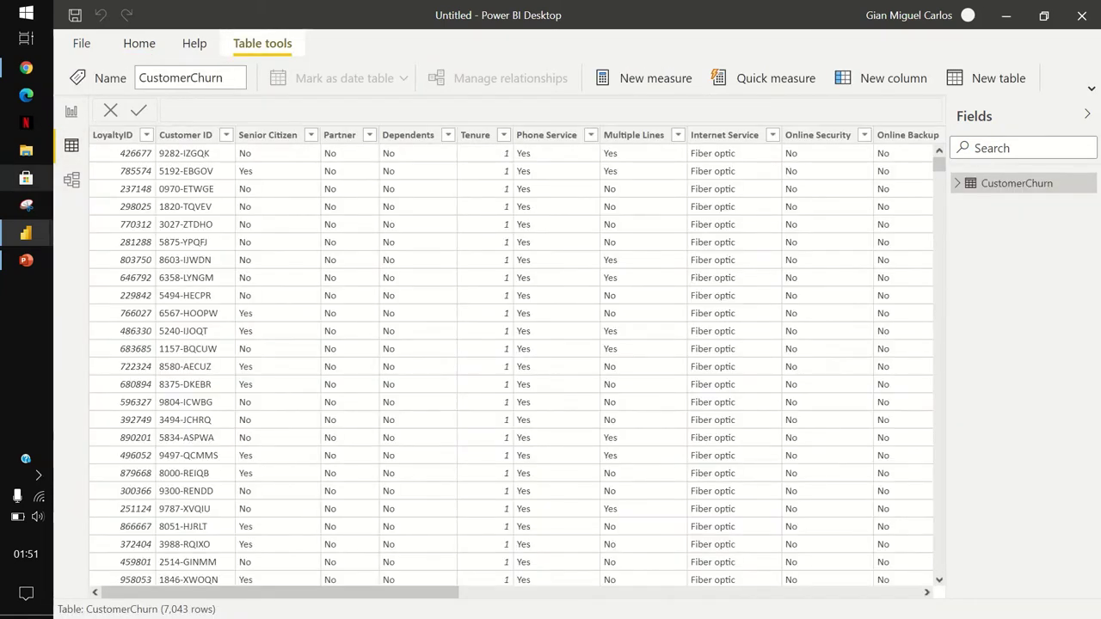
mouse_move(26, 233)
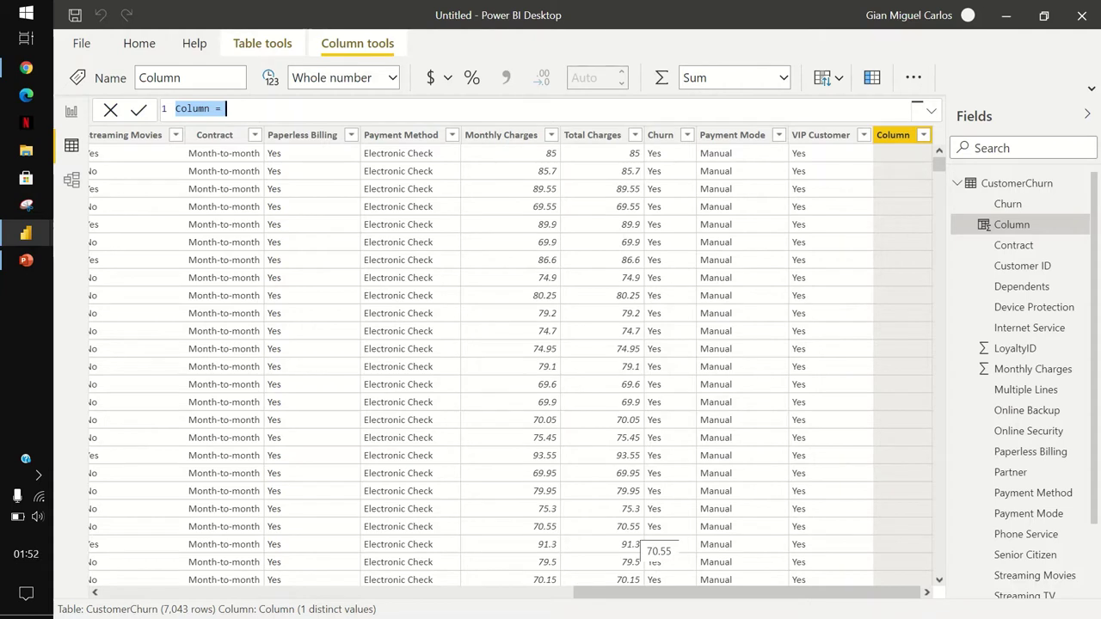
Create the Total Services Subscribed column, starting its expanded formula with VAR count_not_no = { }.
type("Total ")
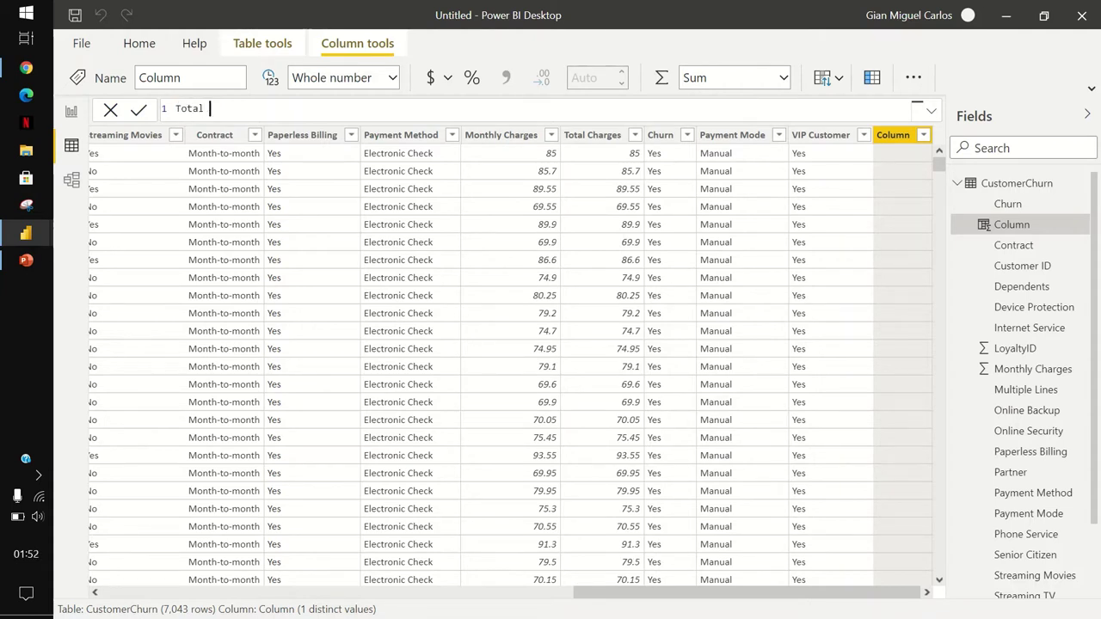
type("Services Subscribed =")
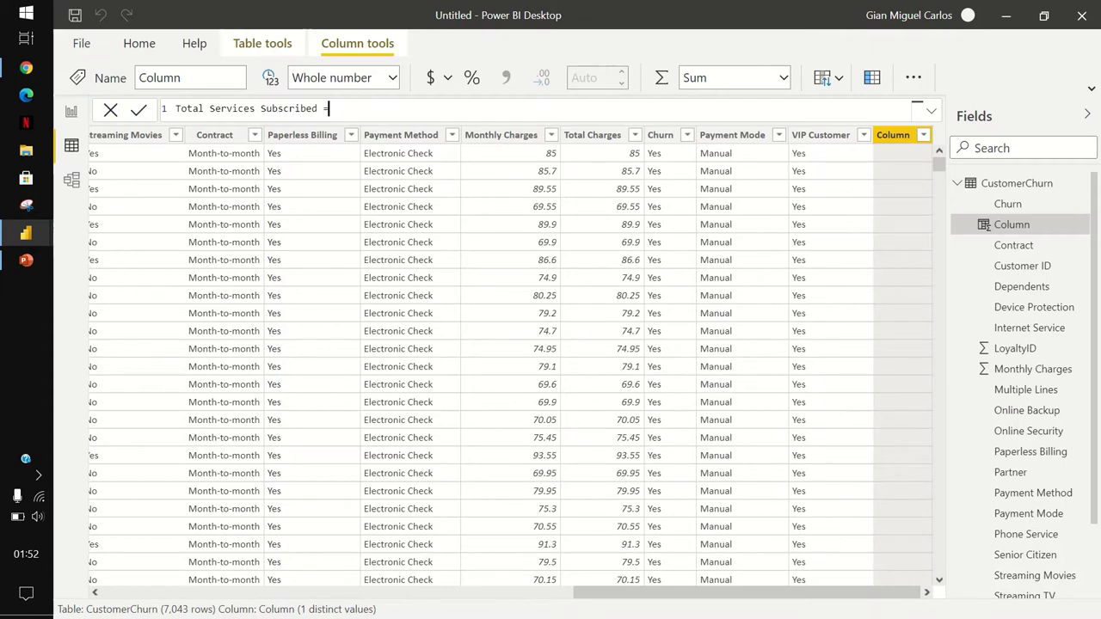
left_click(932, 110)
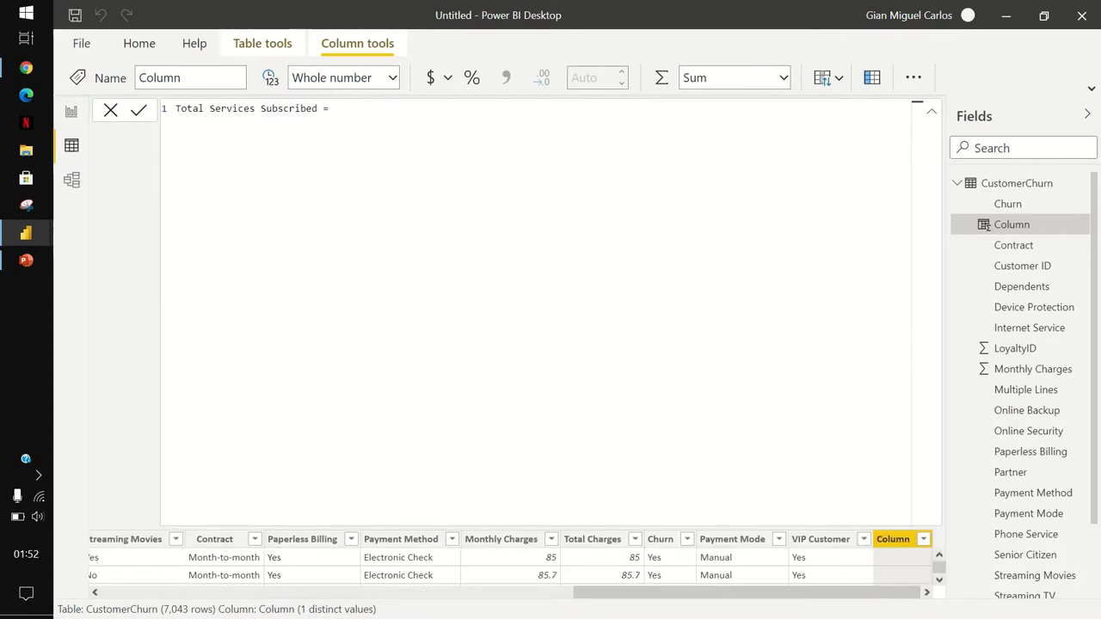
type("VAR count_not_no = {")
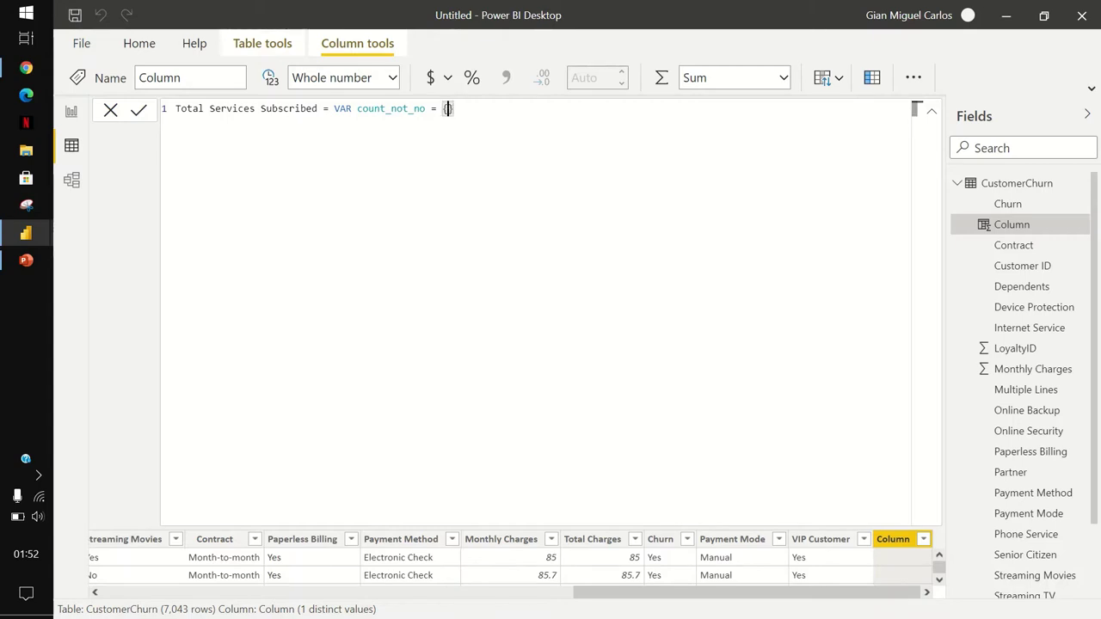
key("Return")
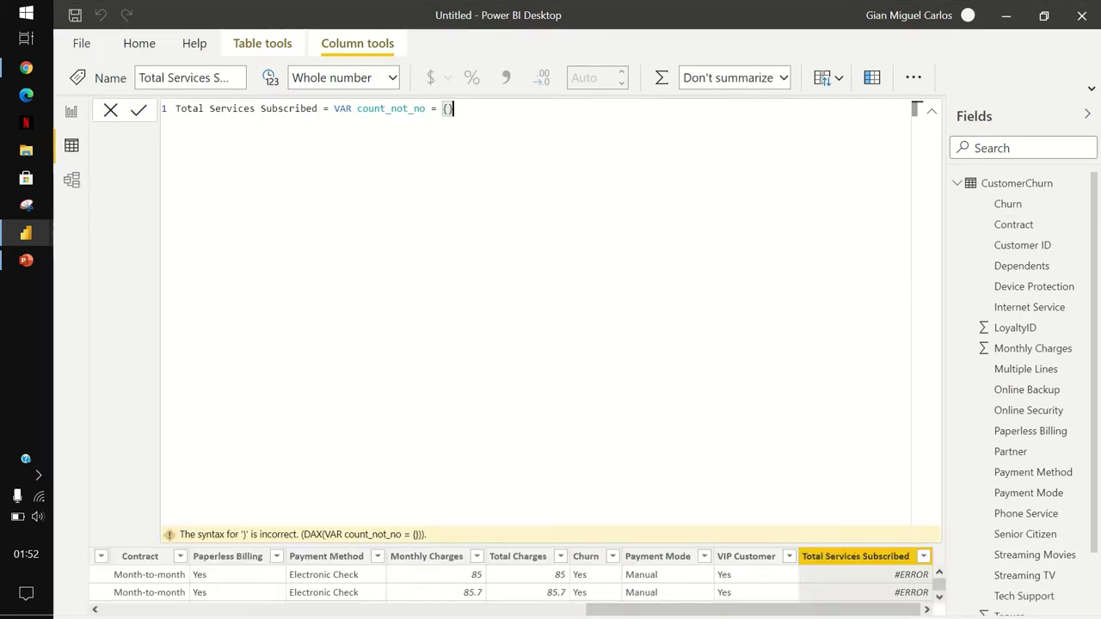
key("shift+Return")
List Phone Service, Multiple Lines, Internet Service, Online Backup and Online Security in count_not_no.
type("Po")
key("BackSpace")
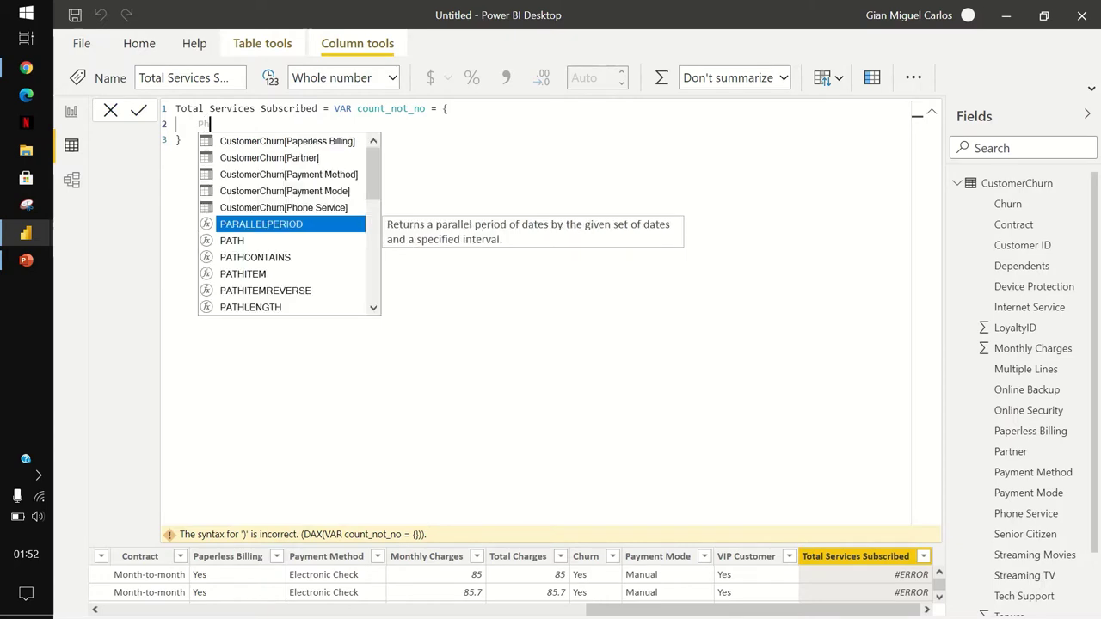
type("h")
key("Tab")
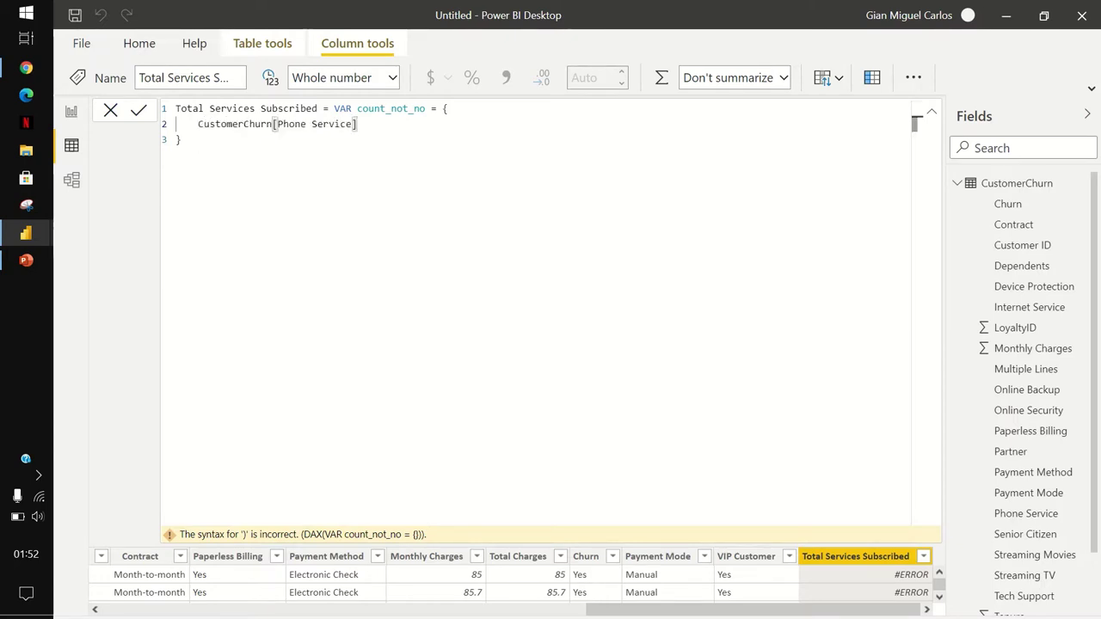
type(", Multiple")
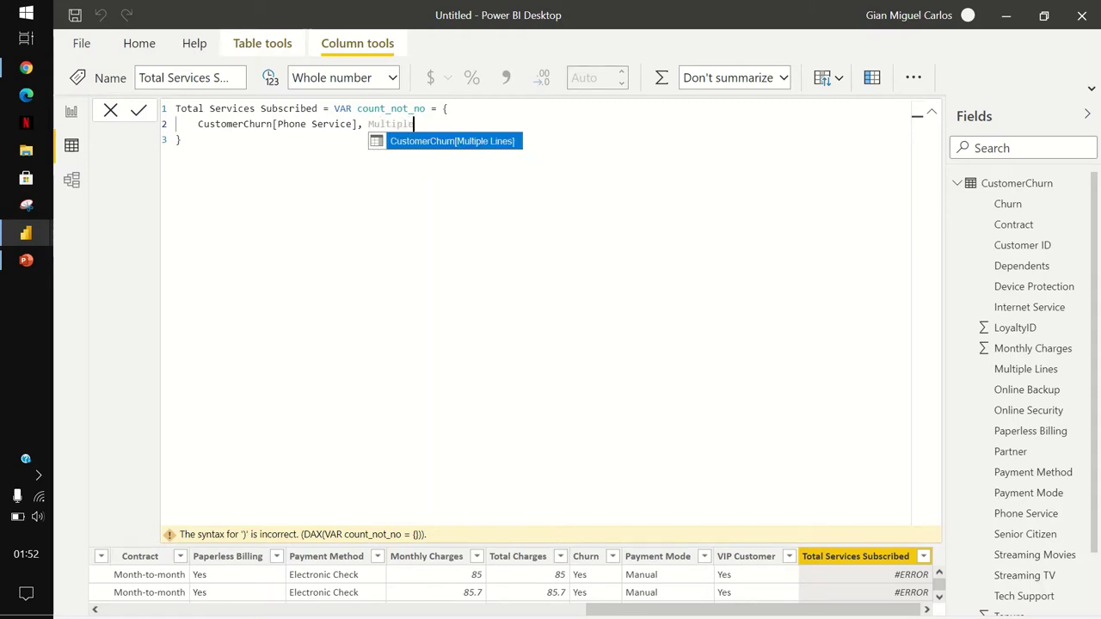
key("Tab")
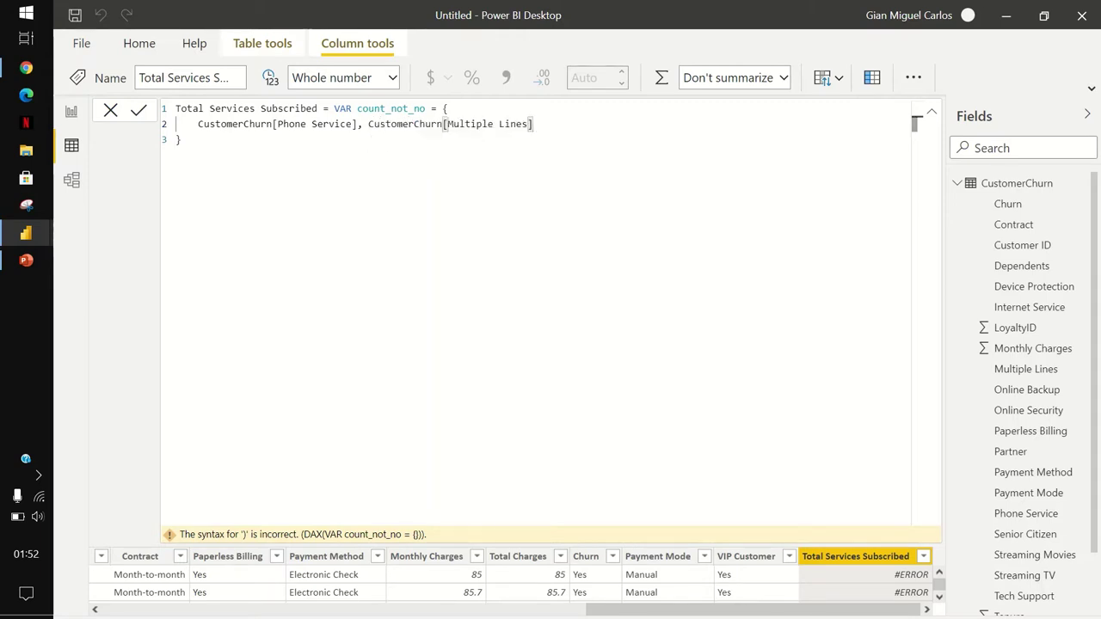
type(", Interne")
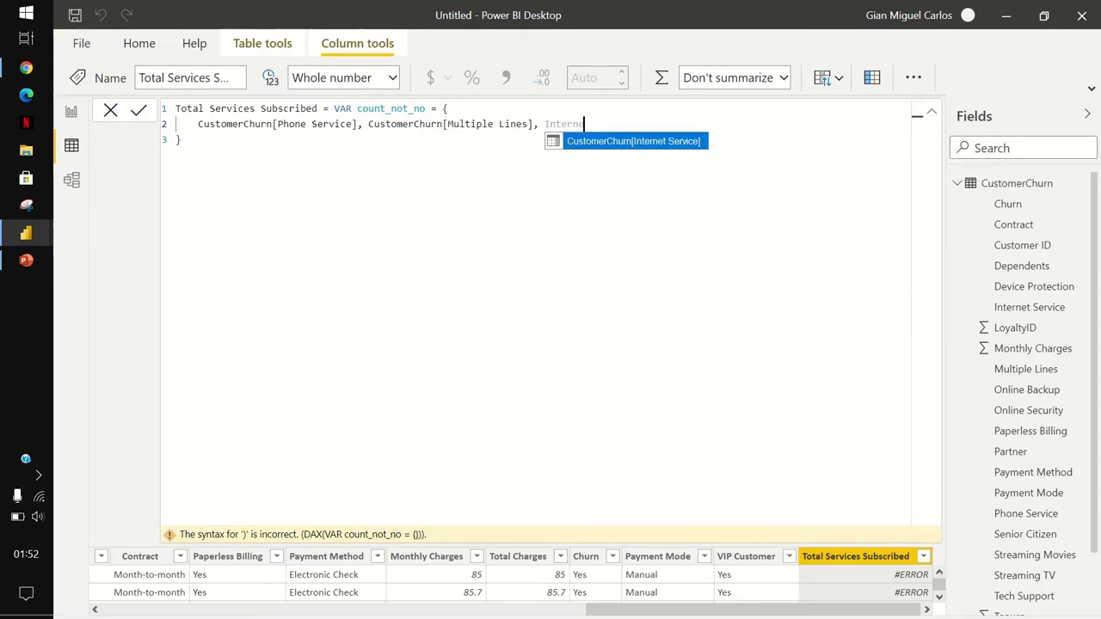
key("Tab")
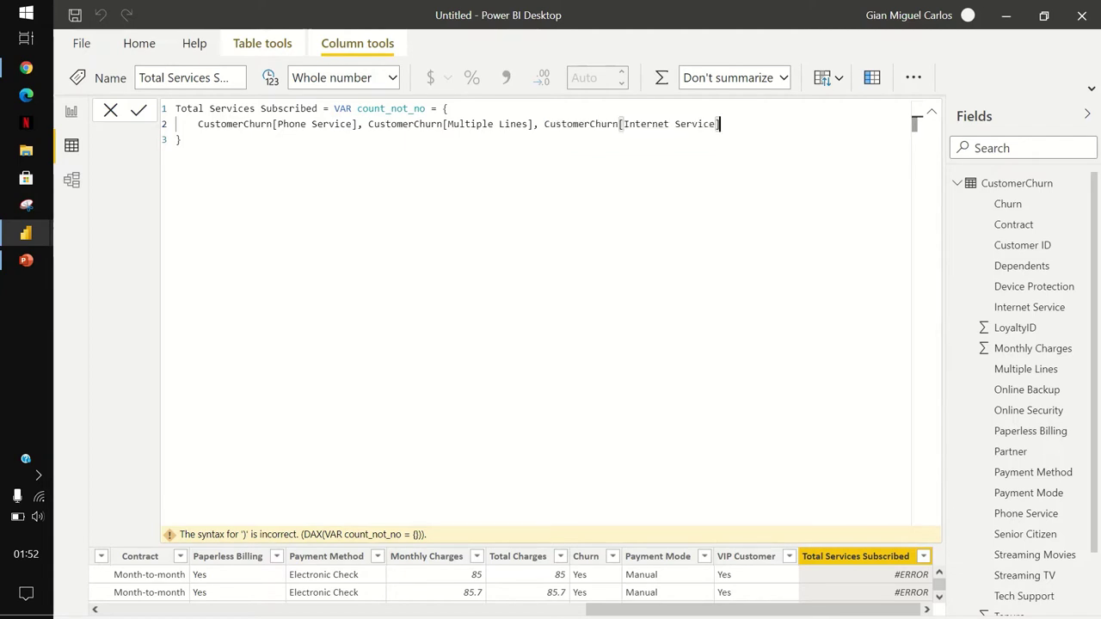
type(", Onl")
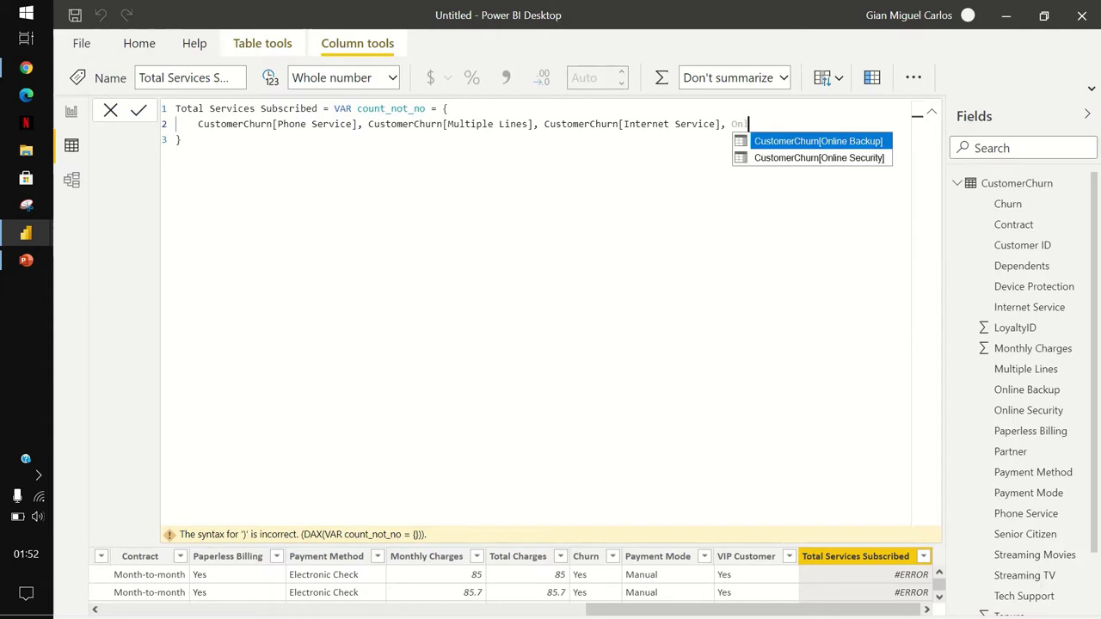
type("in")
key("Tab")
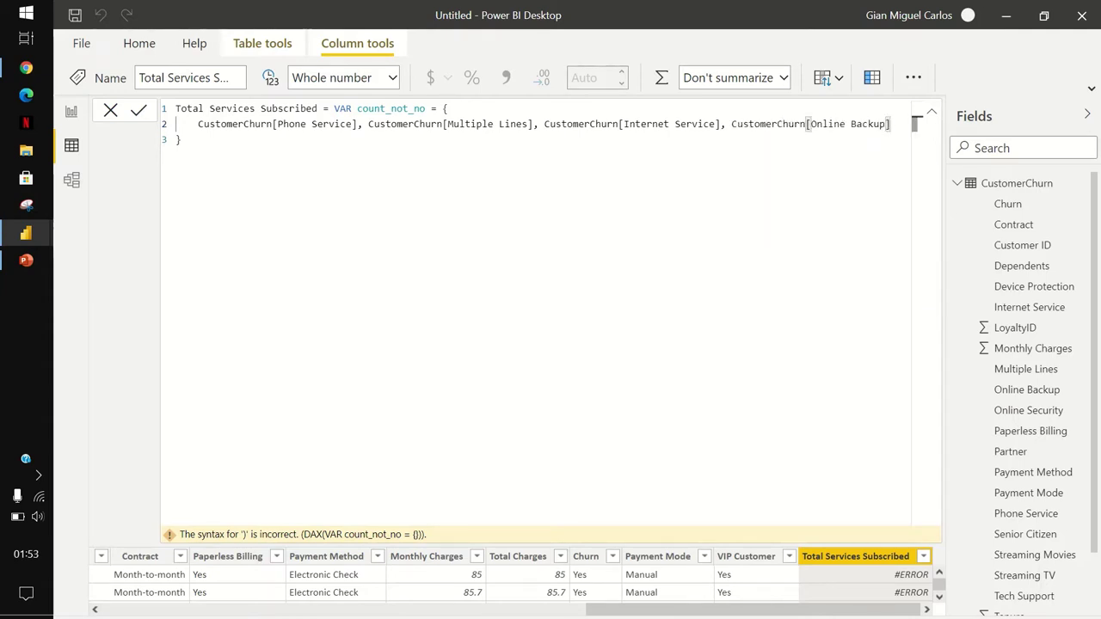
type(", Online")
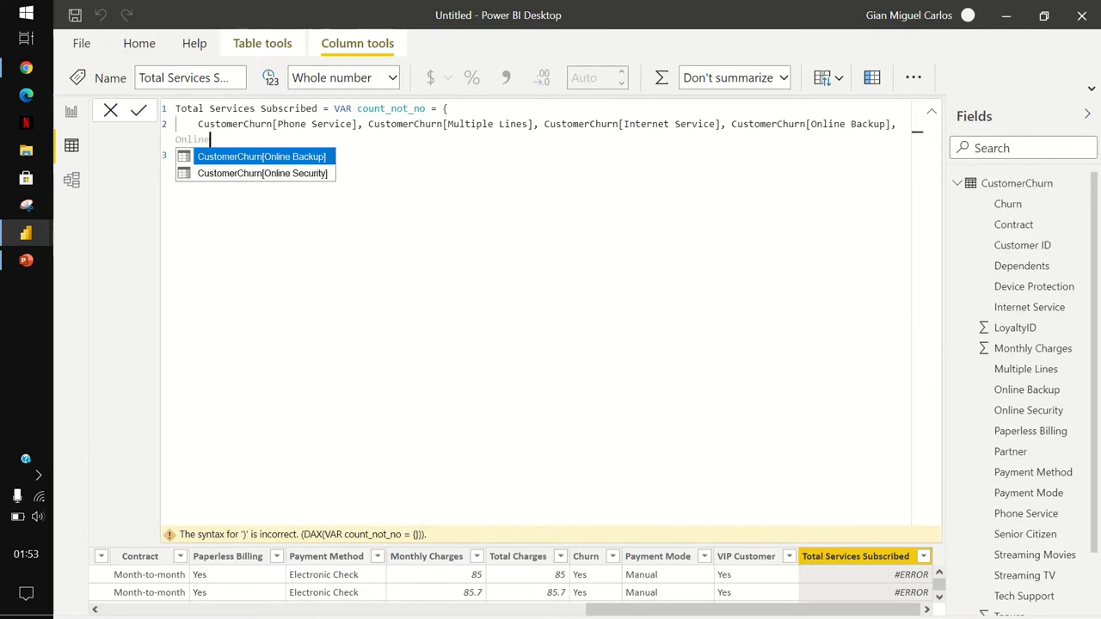
key("Down")
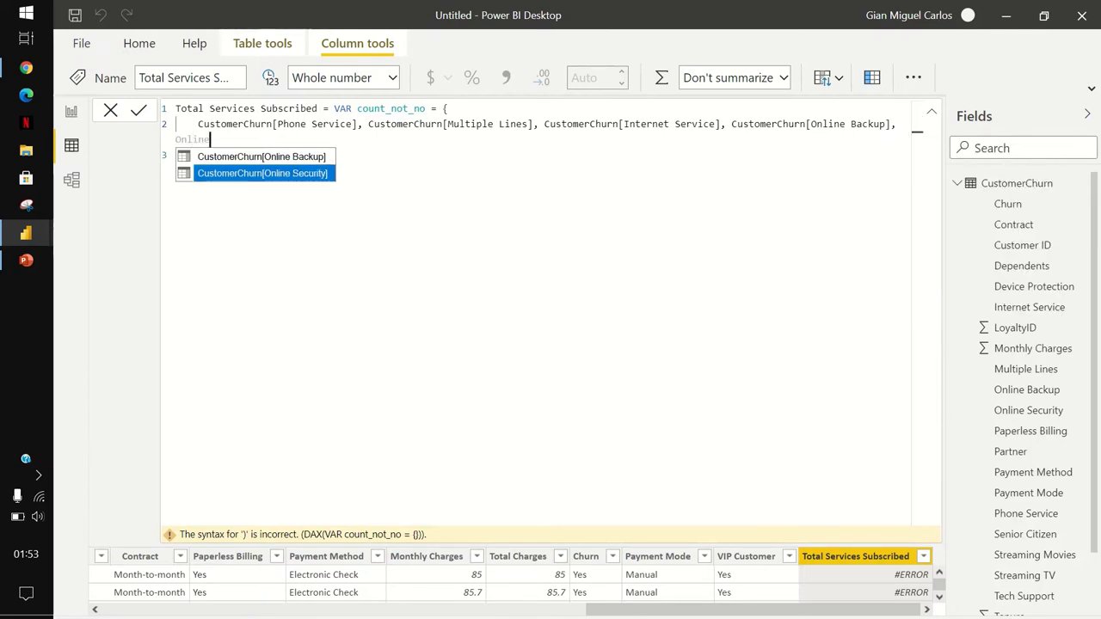
key("Tab")
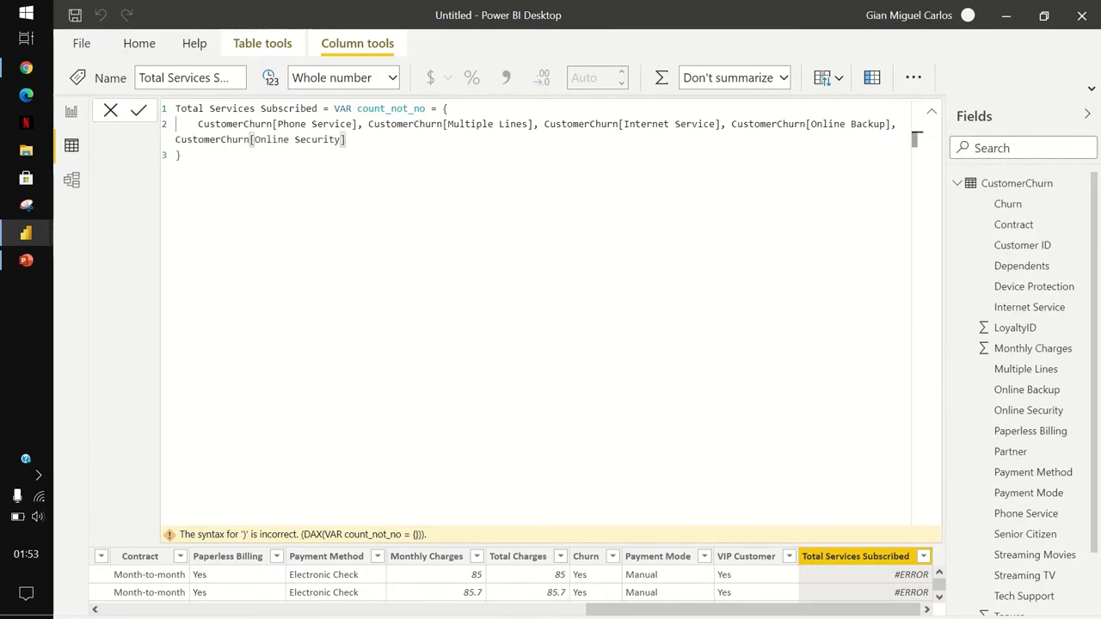
Add Device Protection, Tech Support, Streaming TV and Streaming Movies, then start a line after the list.
scroll(517, 576, "left", 2)
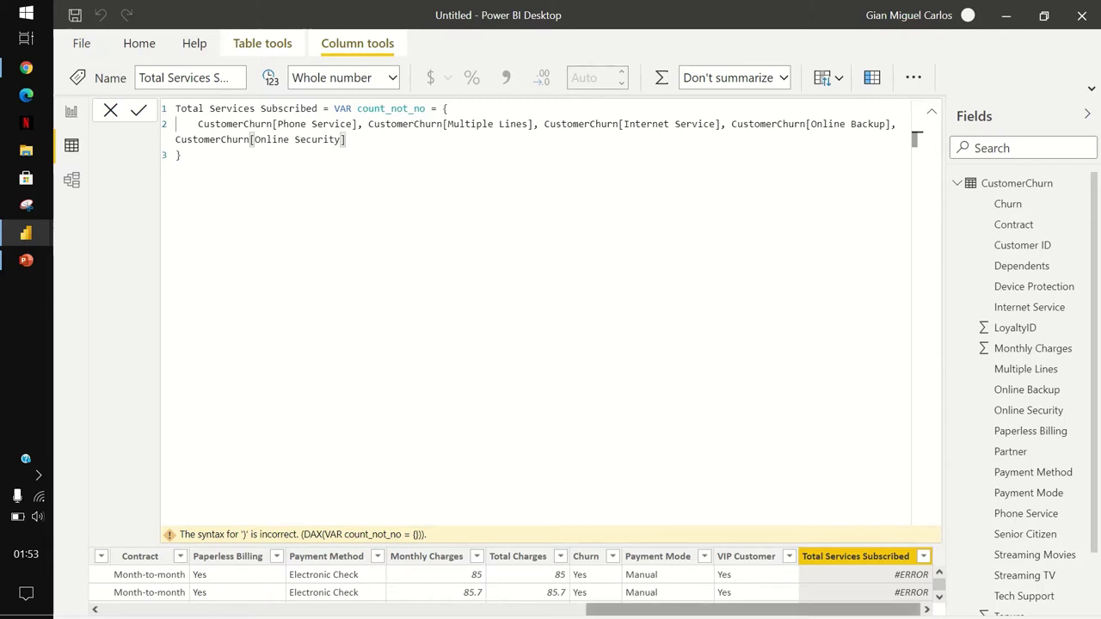
scroll(516, 577, "left", 5)
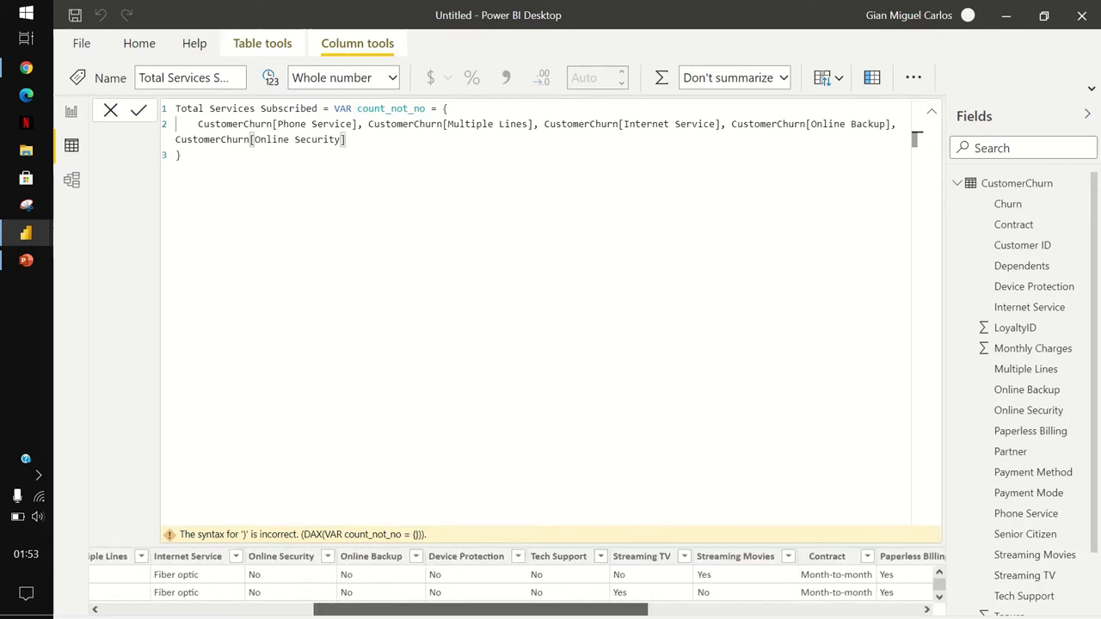
scroll(516, 576, "left", 3)
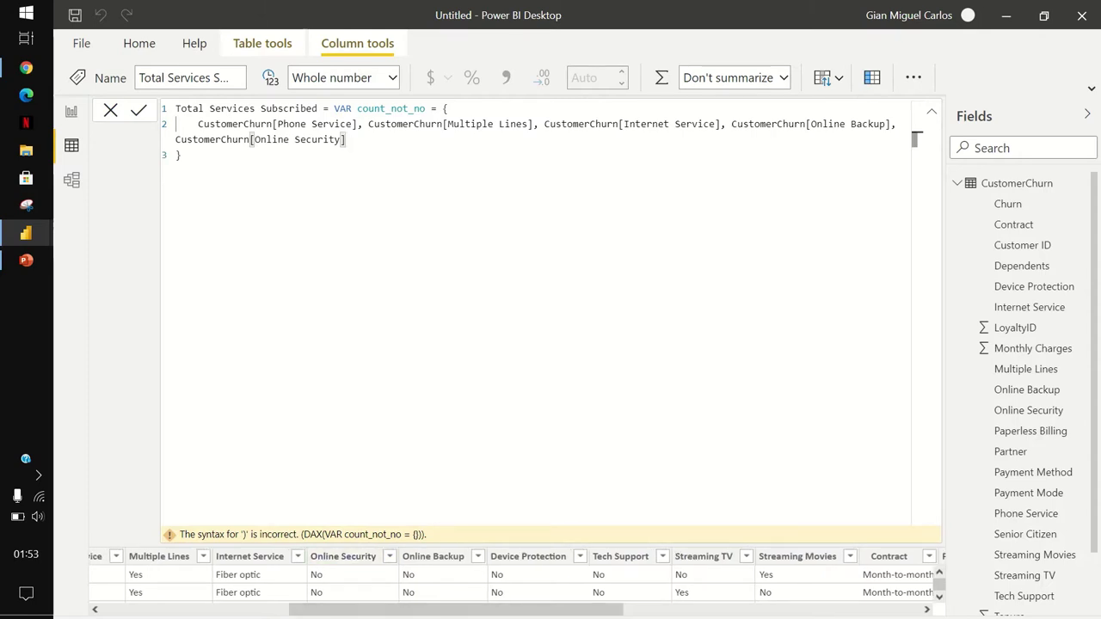
type(", Device")
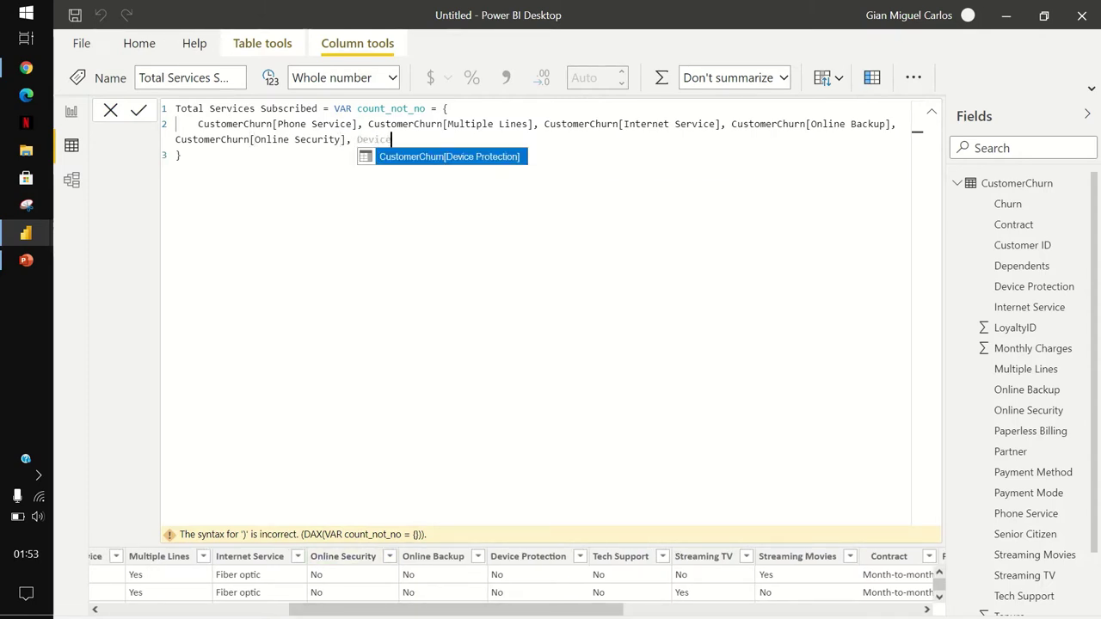
key("Tab")
type(", ")
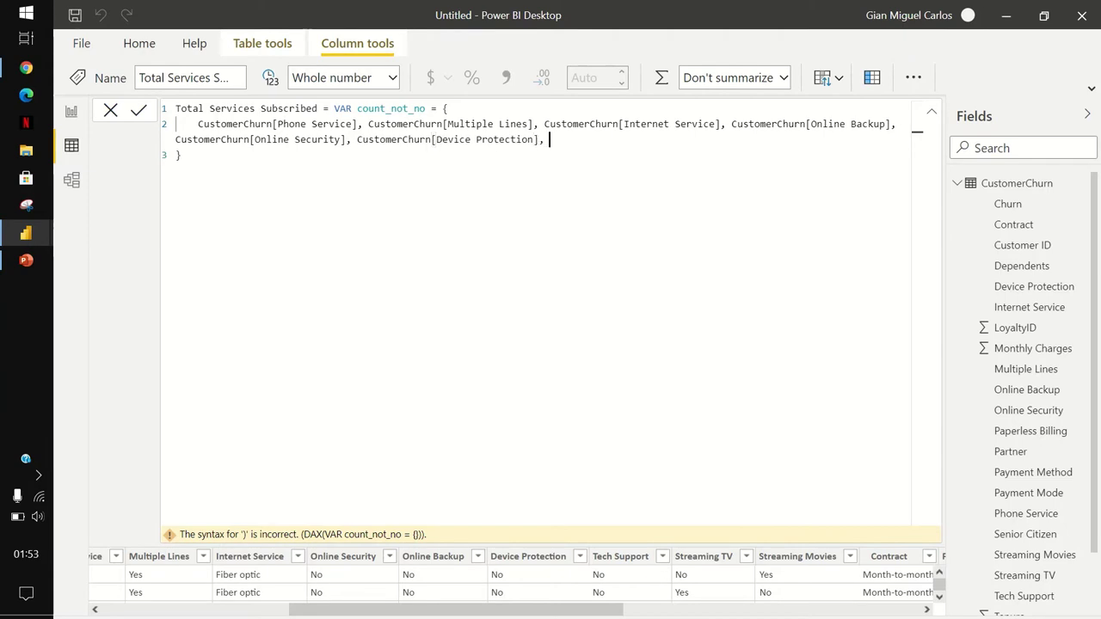
type("Tech")
key("Tab")
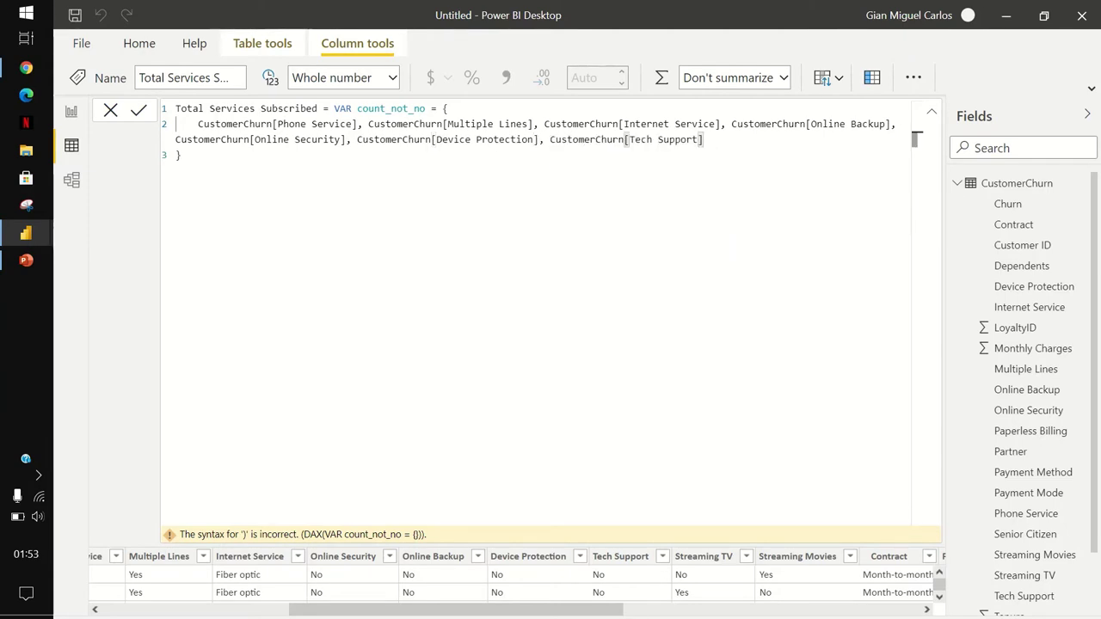
type(", Stream")
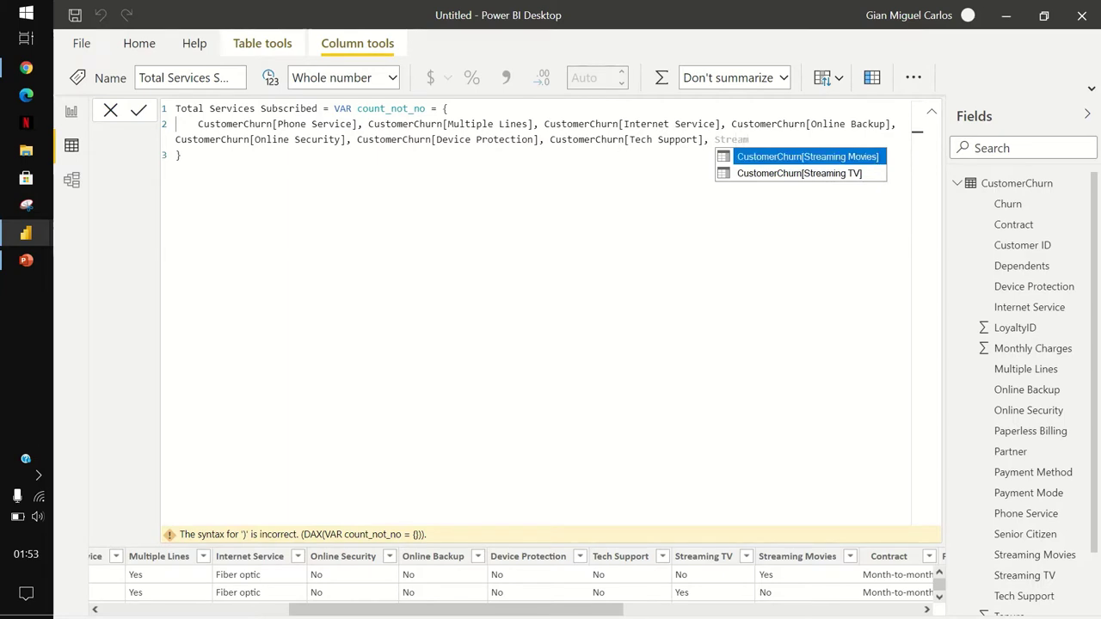
key("Down")
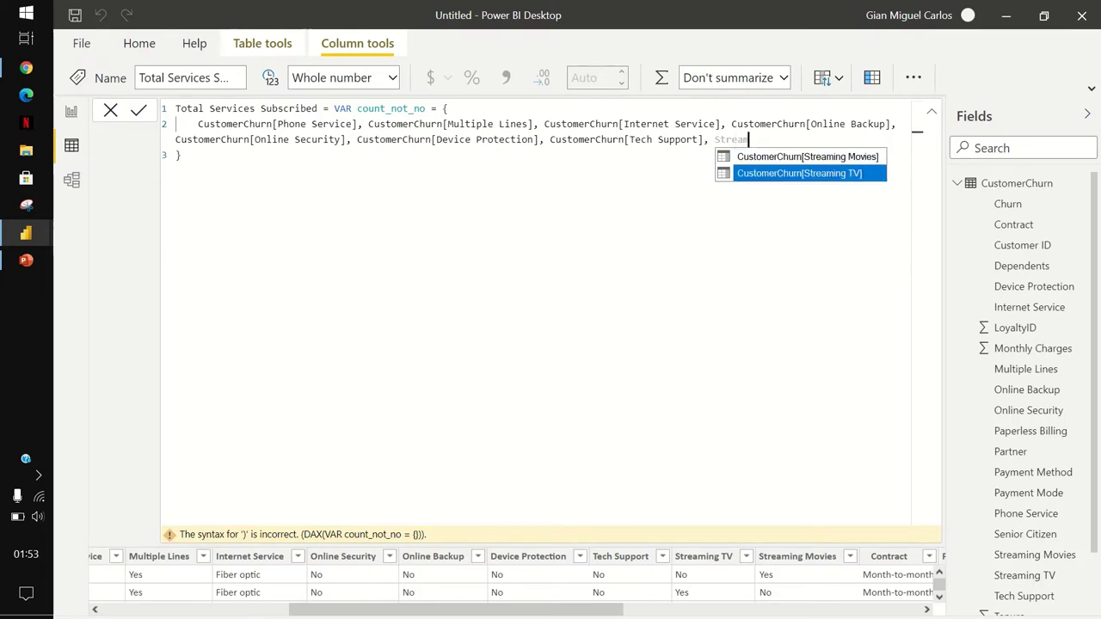
key("Tab")
type(", Str")
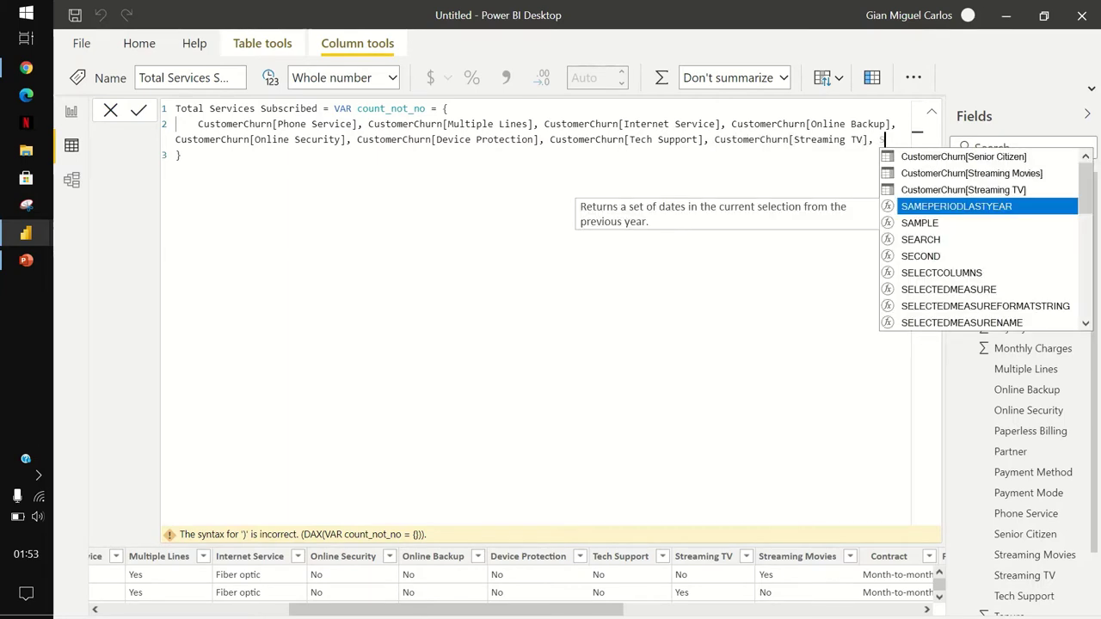
type("eaming")
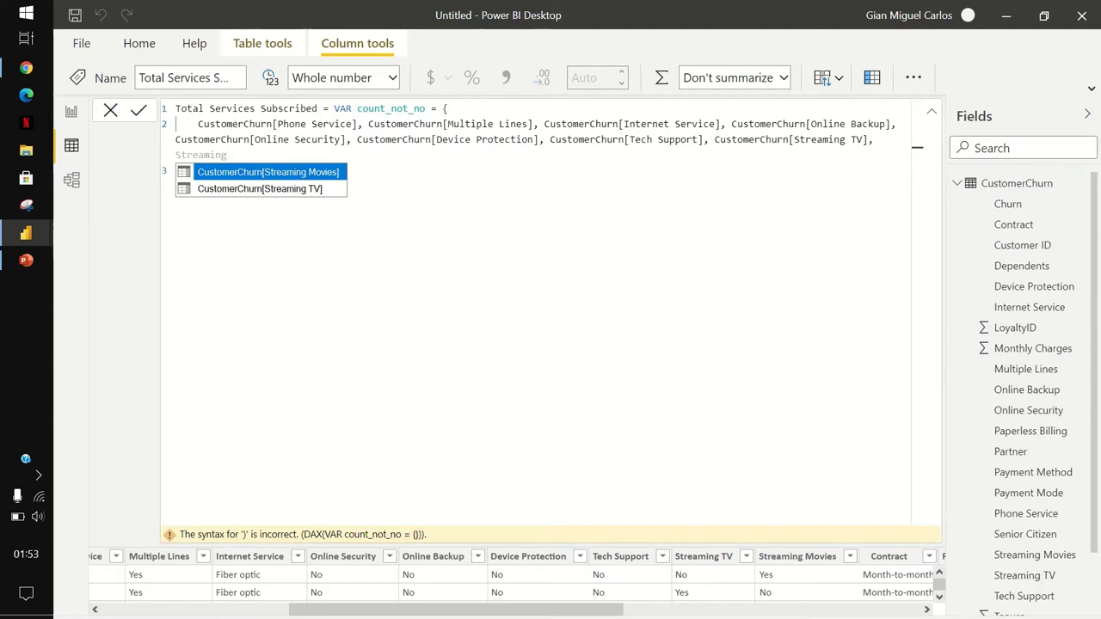
key("Tab")
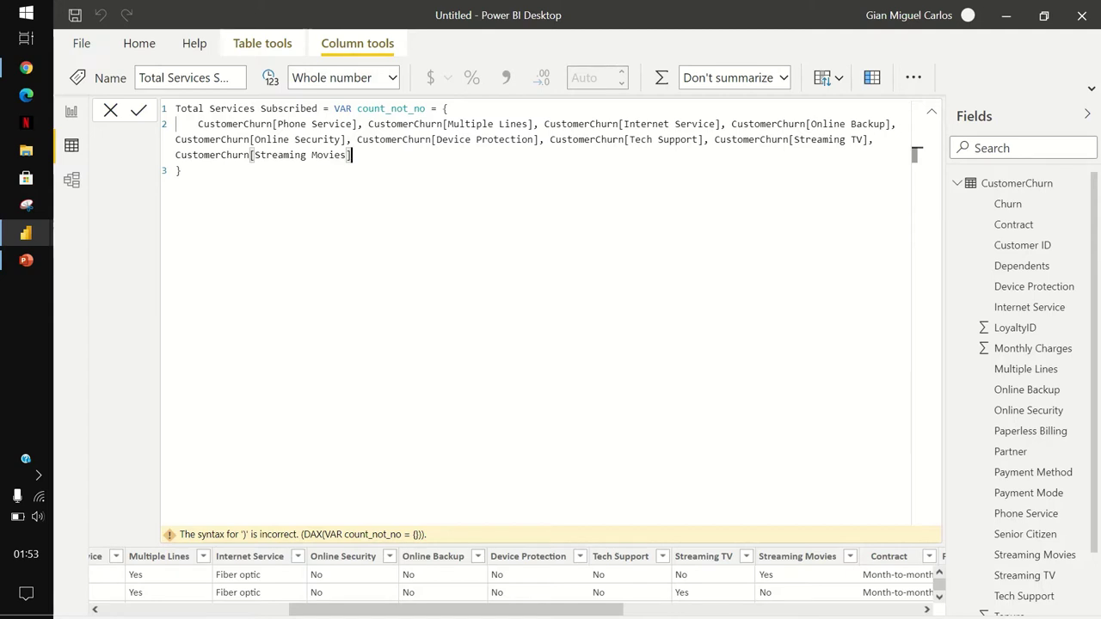
left_click(180, 171)
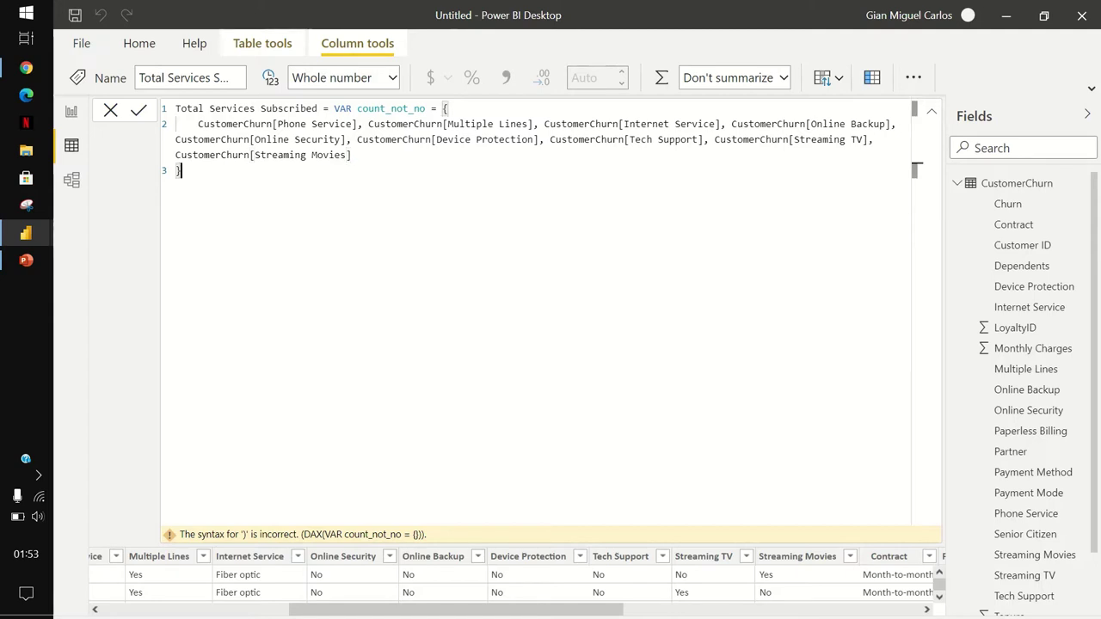
key("Return")
Finish the column with RETURN COUNTROWS(FILTER(count_not_no, NOT [Value] = "No")) and commit it.
type("RETURN COUNTROWS(")
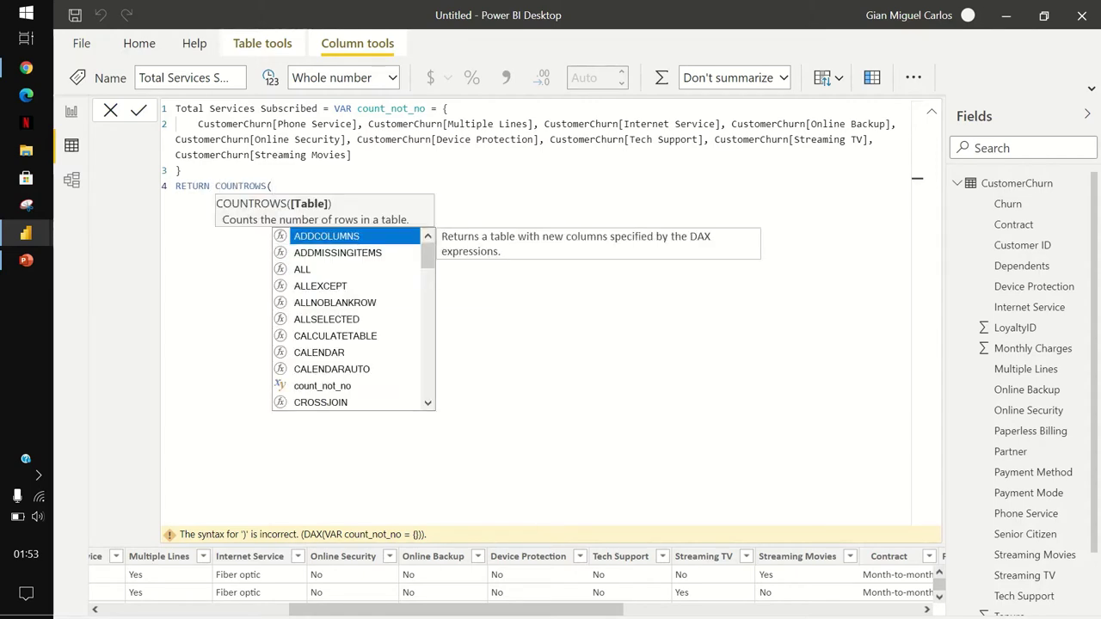
type("Fil")
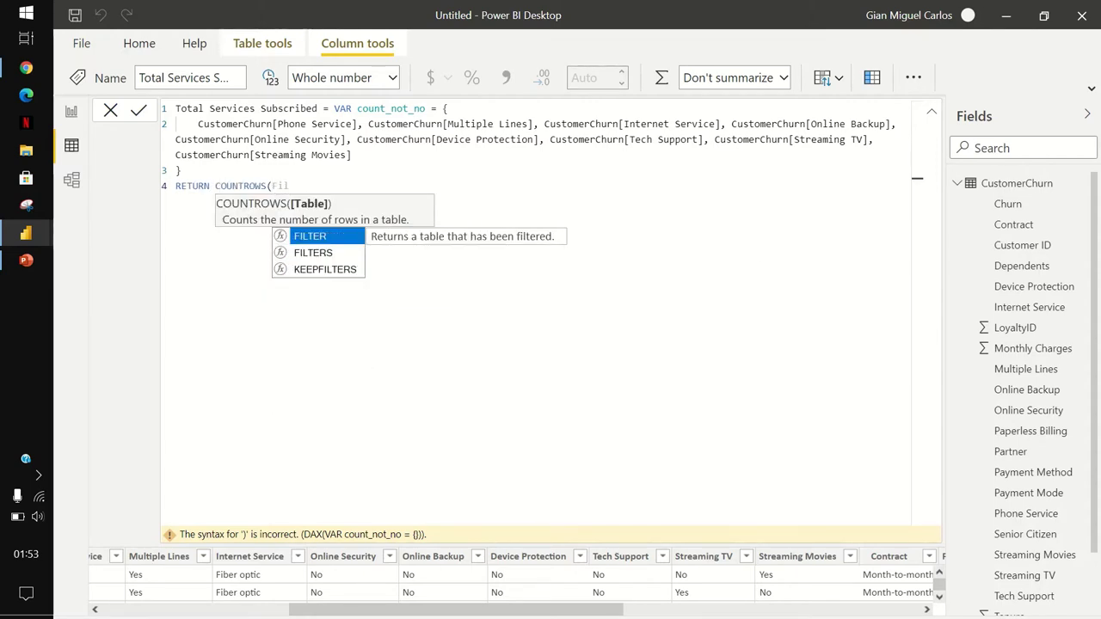
key("Tab")
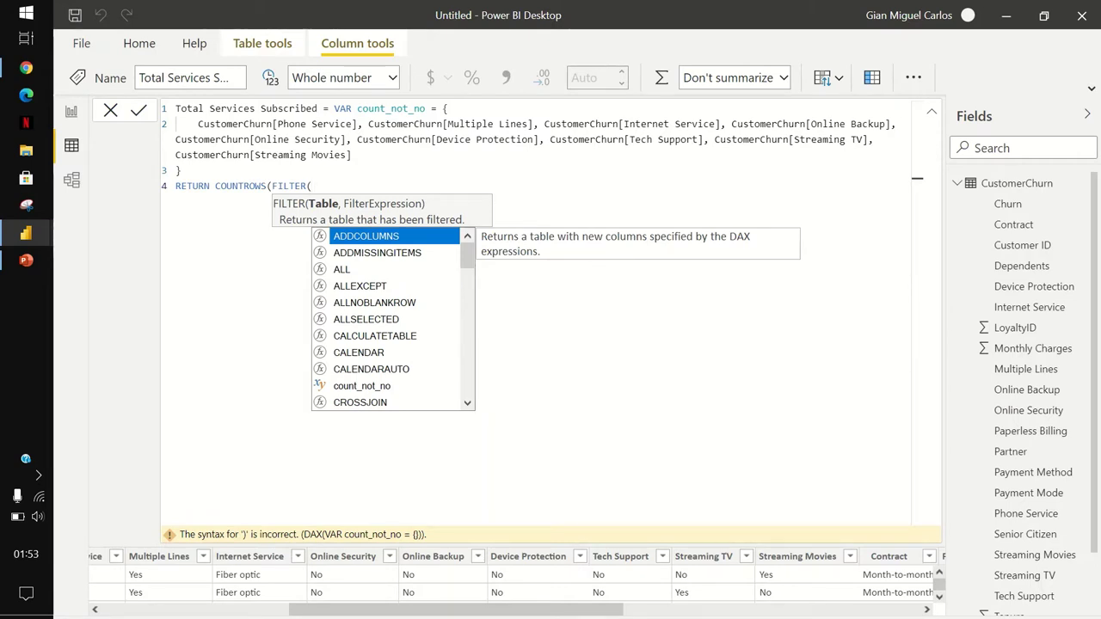
type("co")
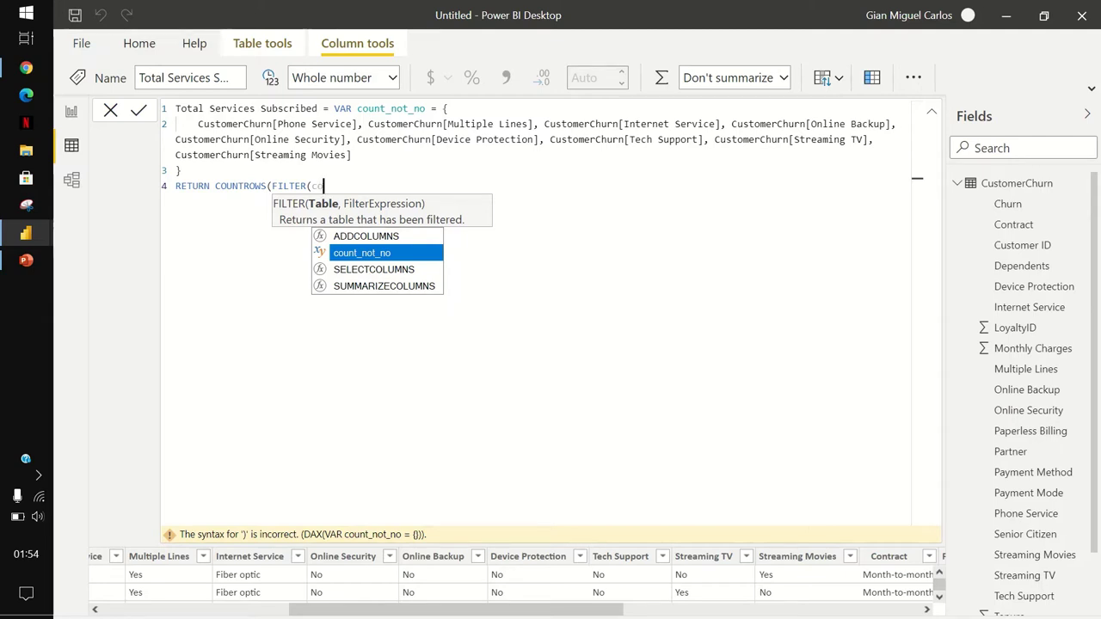
key("Tab")
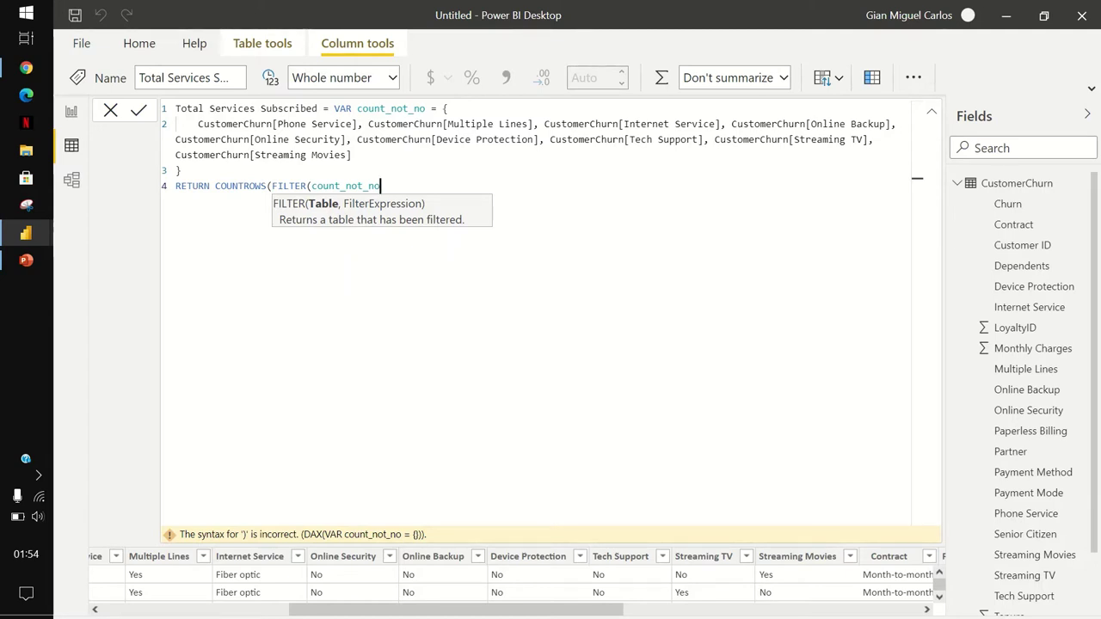
type(", ")
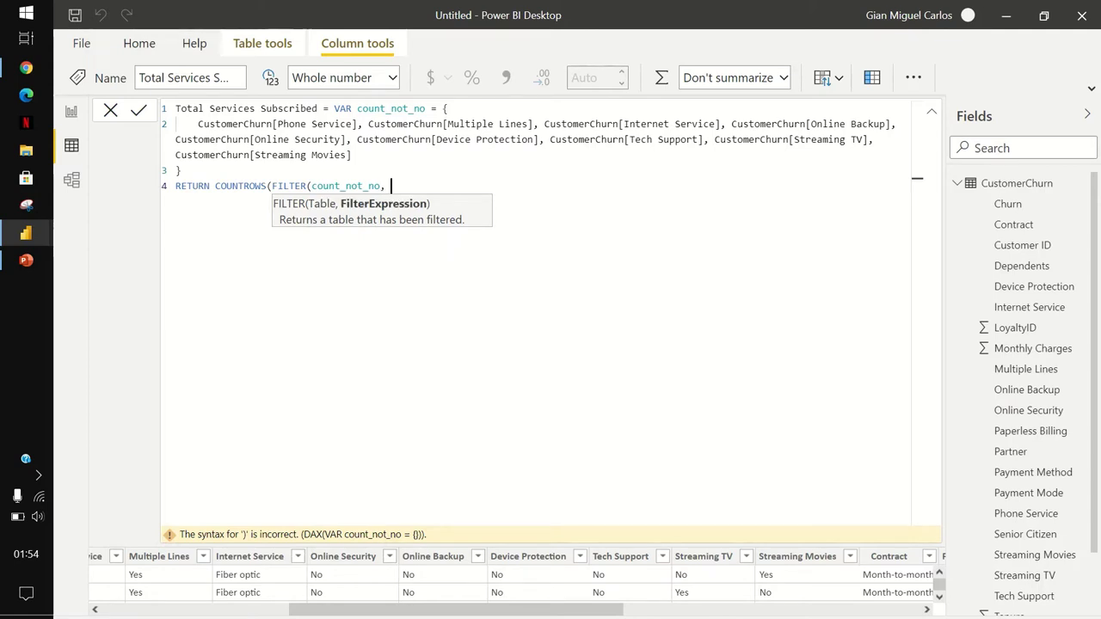
type("NOT")
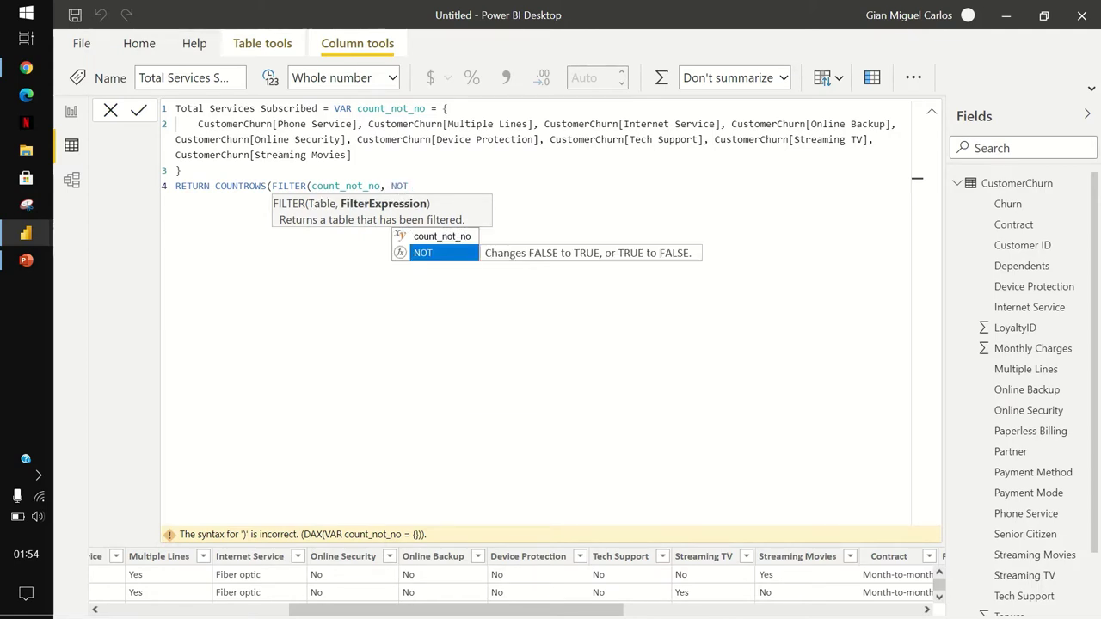
type(" [")
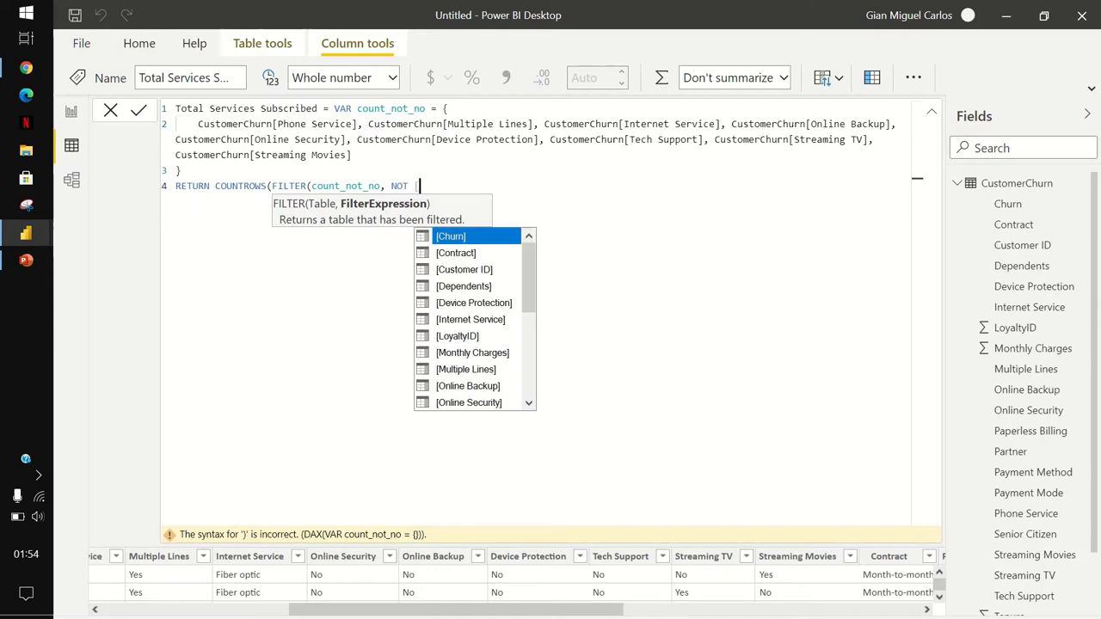
type("Val")
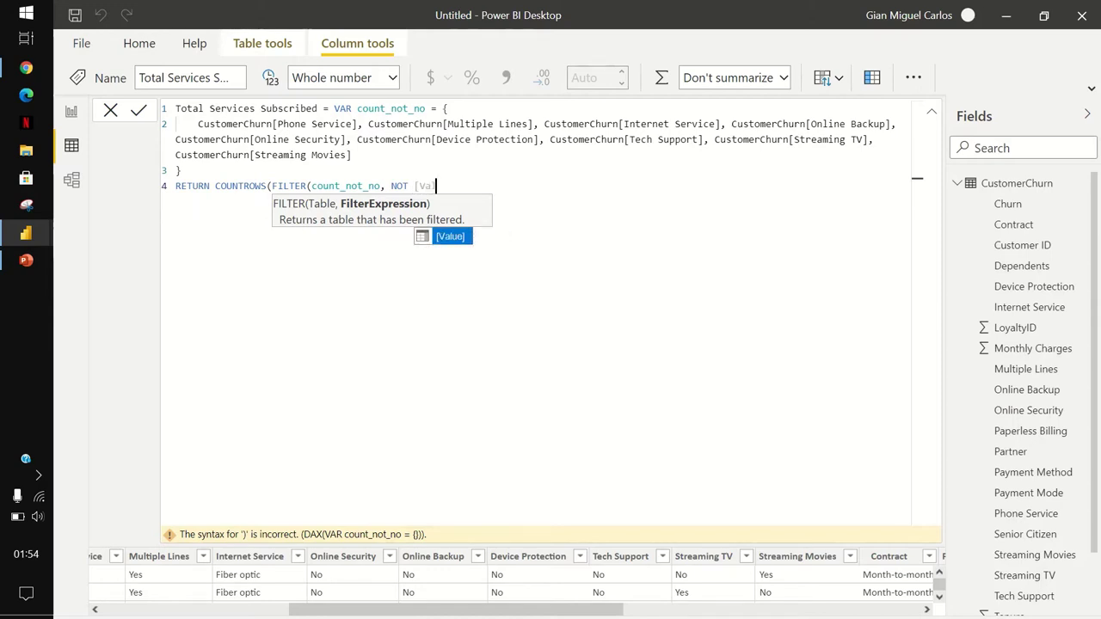
key("Tab")
type("= ")
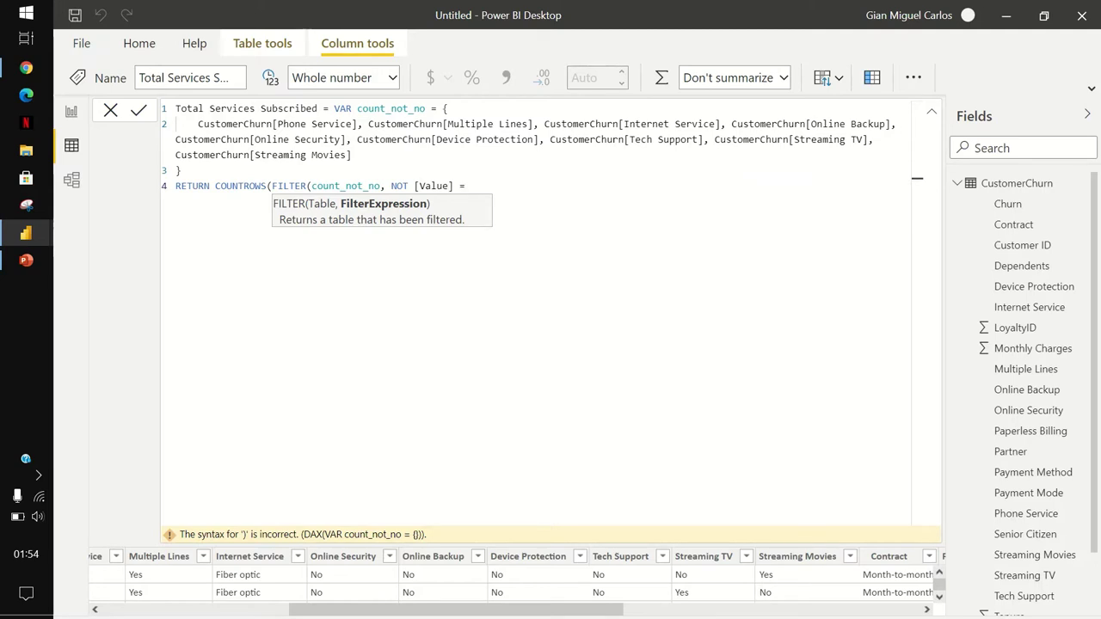
type("\"\"")
type("No")
key("Right")
type("))")
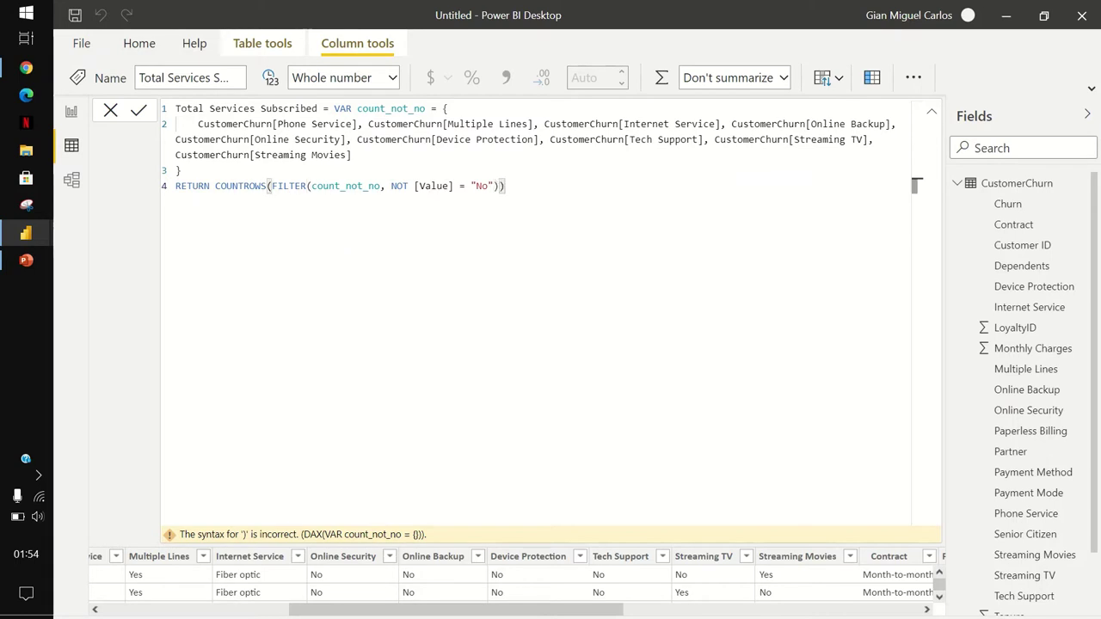
key("Return")
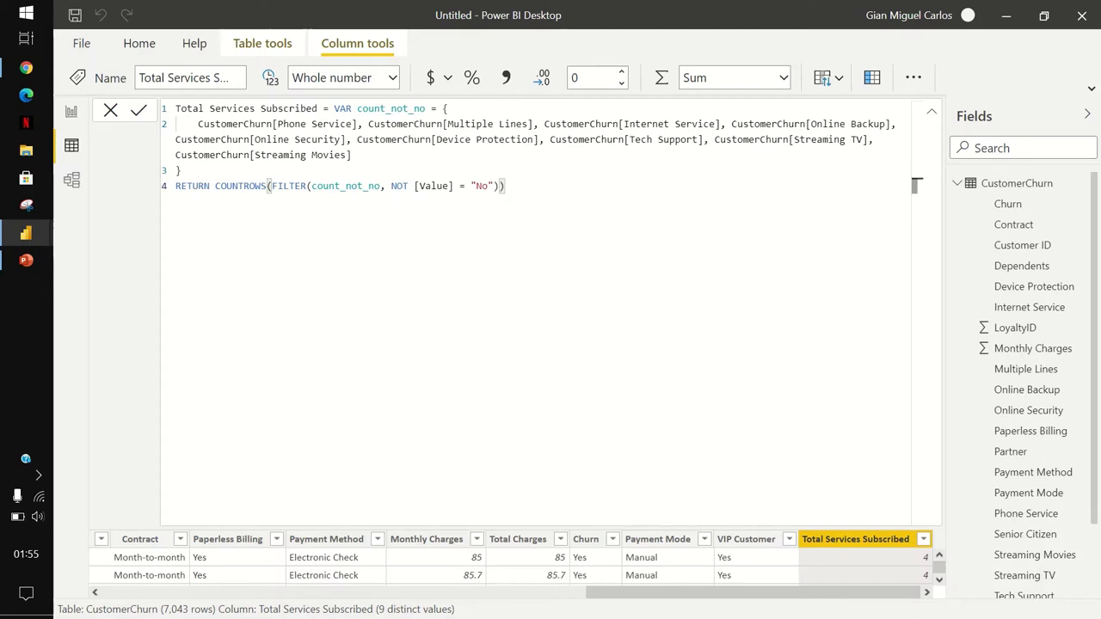
key("Return")
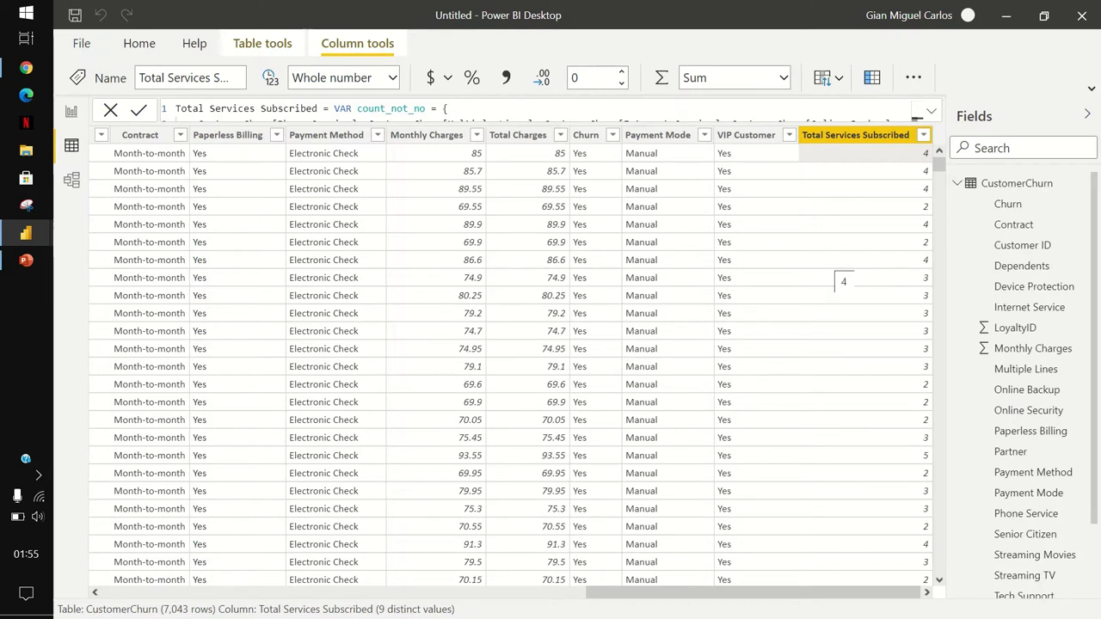
left_click(1066, 183)
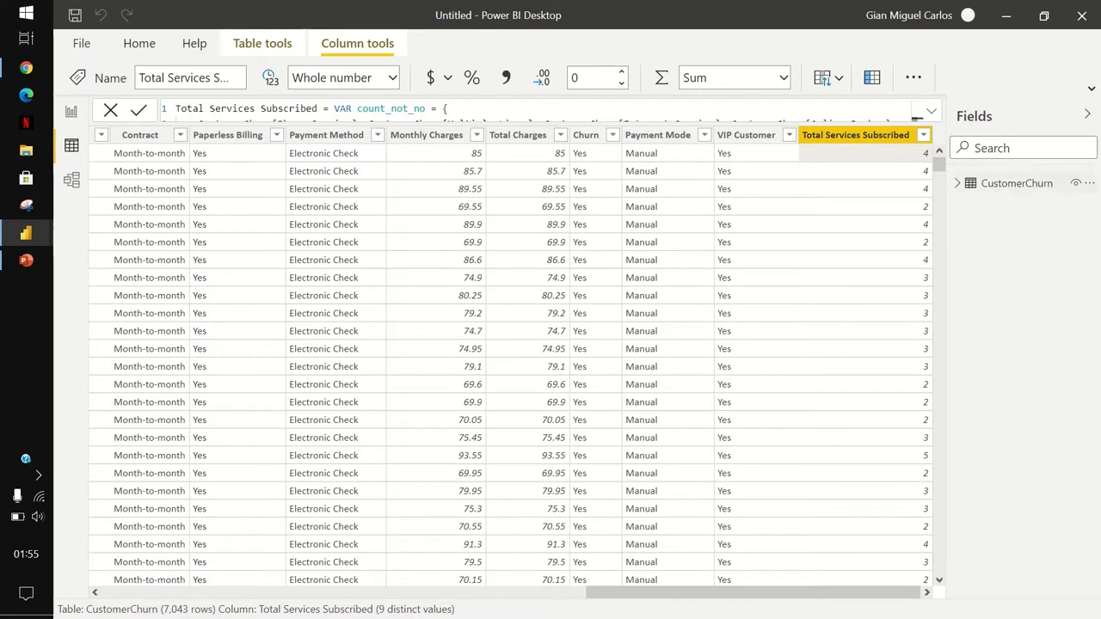
Start a quick measure on CustomerChurn using the Filtered value calculation.
right_click(991, 184)
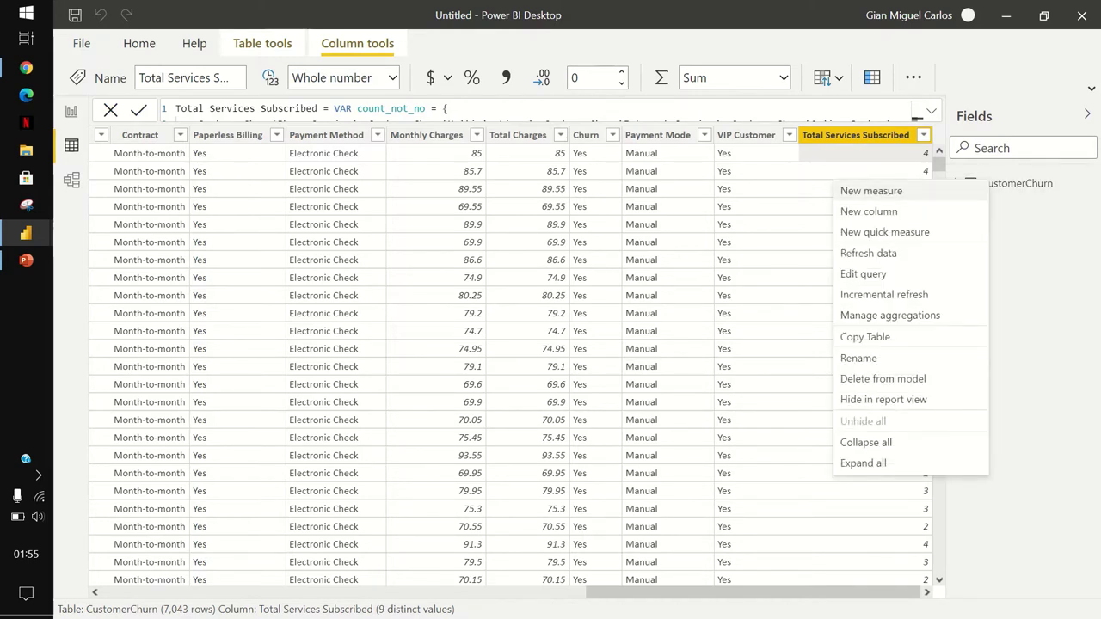
key("Escape")
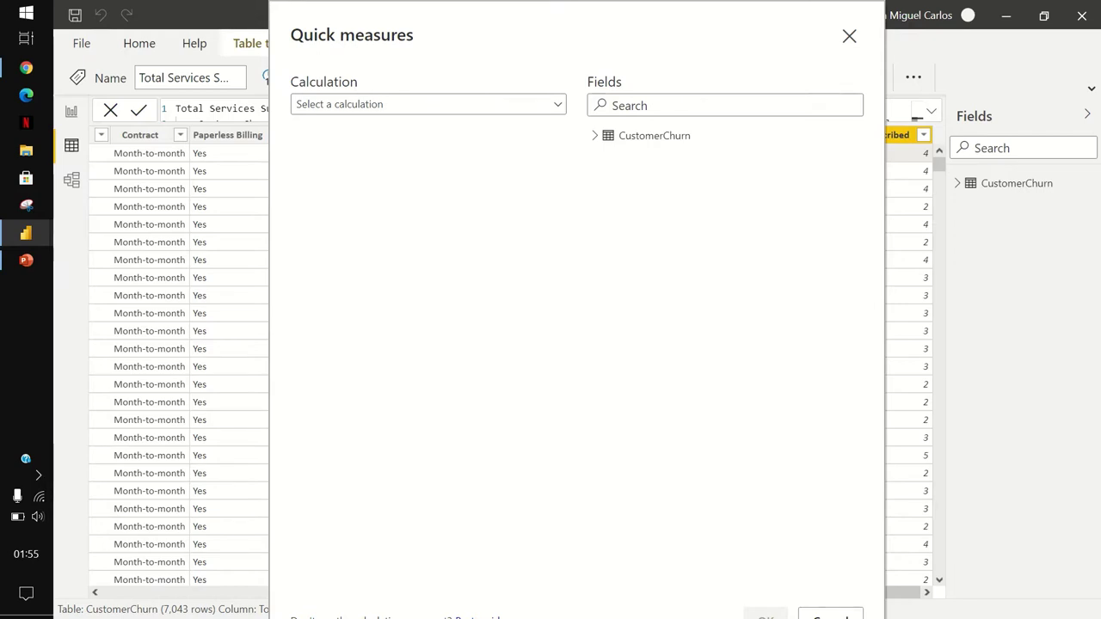
key("alt+Down")
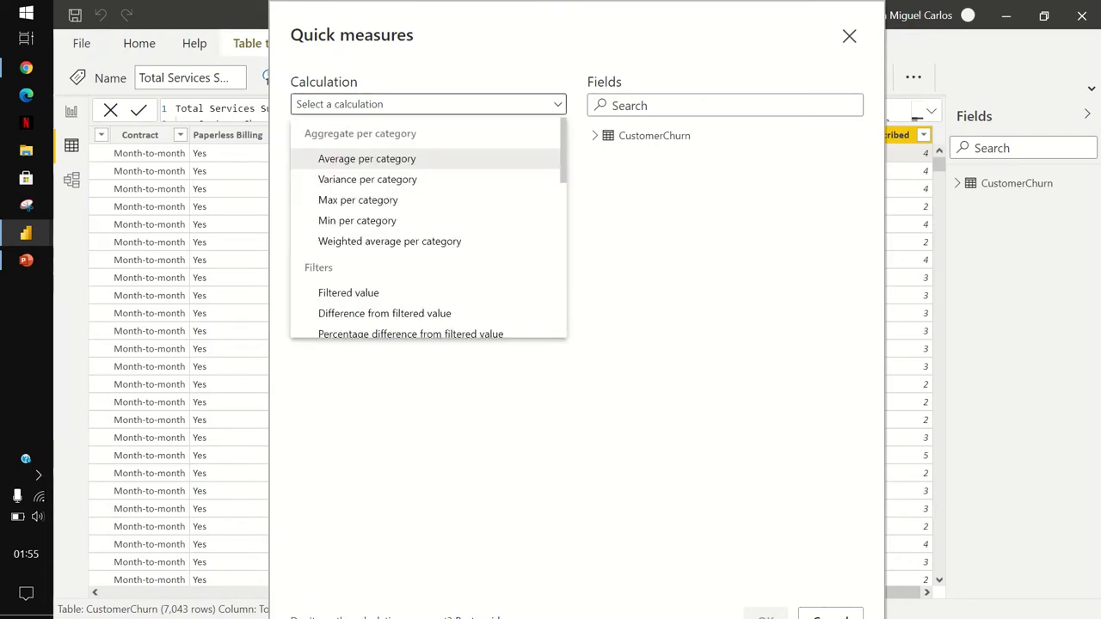
scroll(428, 232, "down", 3)
scroll(428, 233, "up", 2)
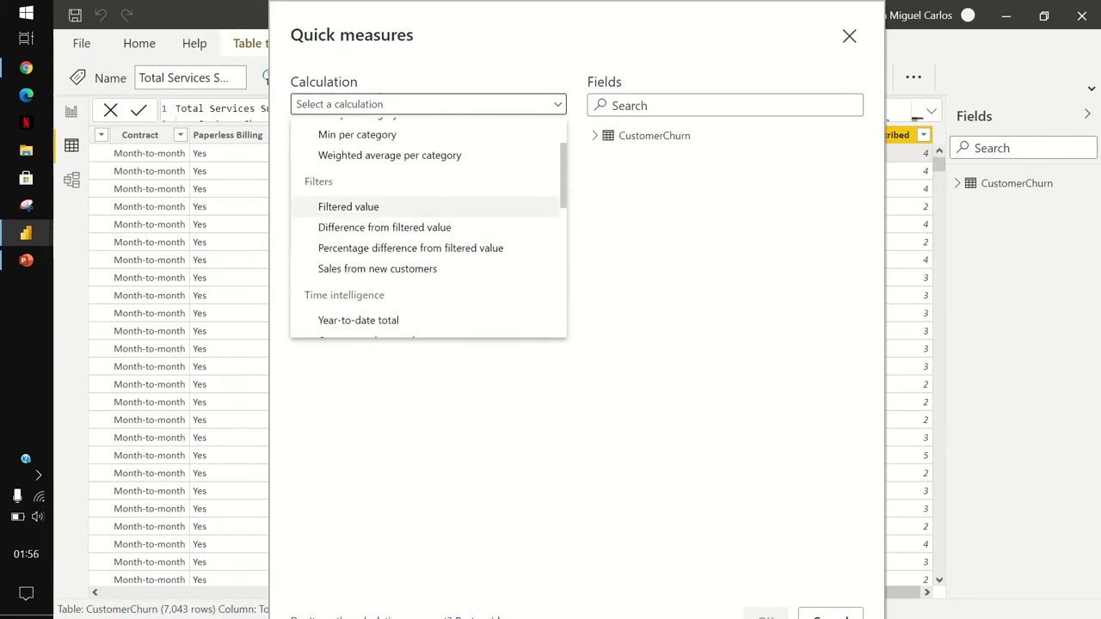
left_click(348, 206)
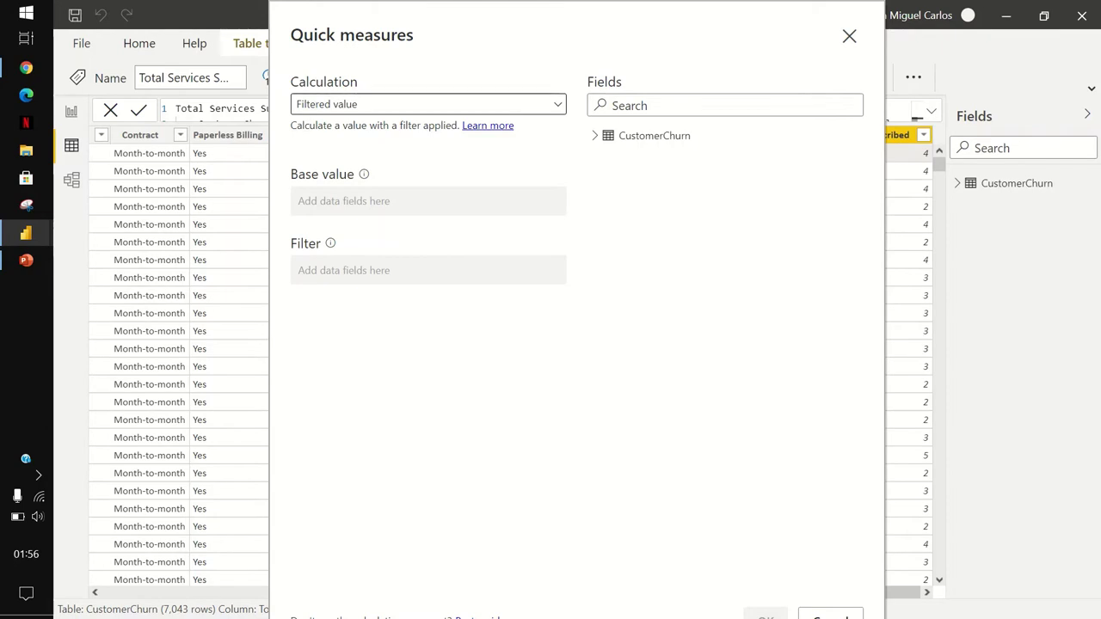
Build the measure as a count of Customer ID filtered to Churn = Yes.
left_click(595, 135)
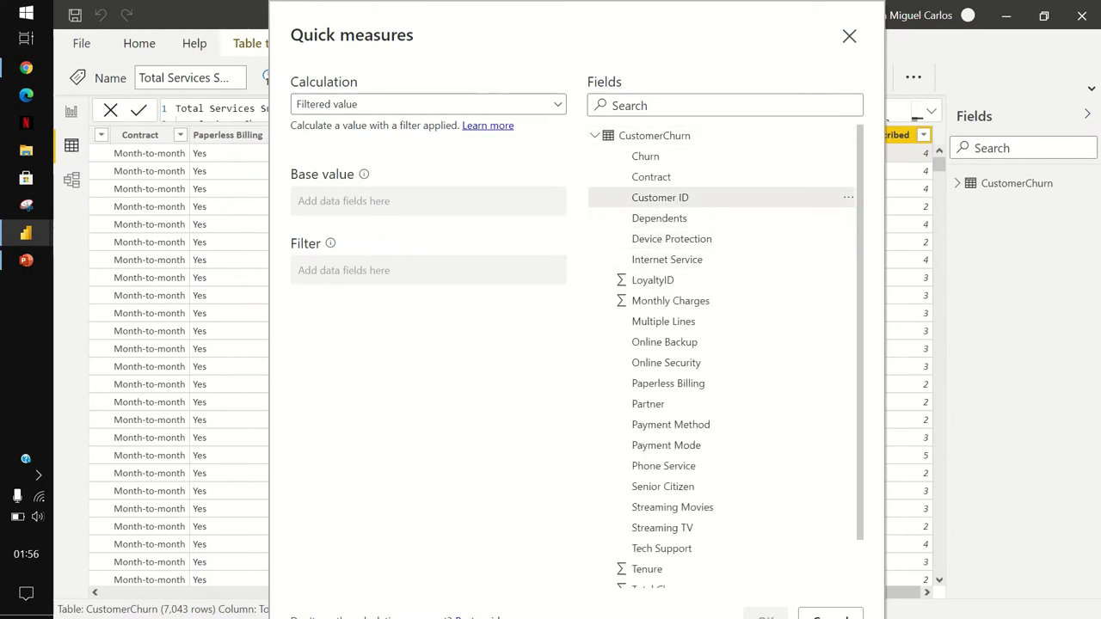
left_click_drag(660, 197, 428, 202)
left_click(520, 202)
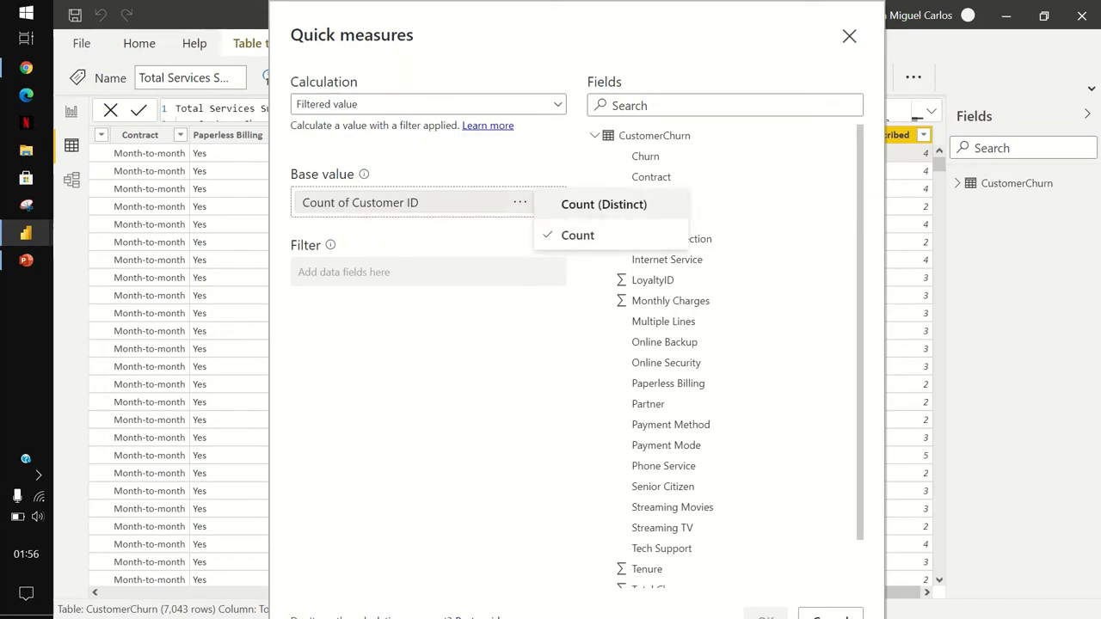
left_click(568, 204)
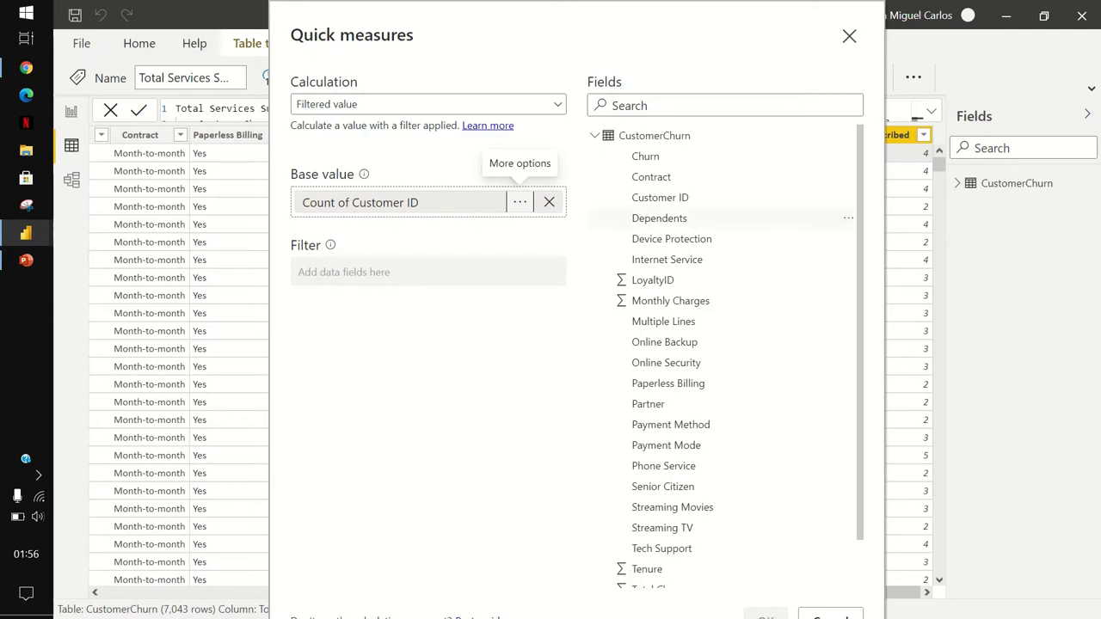
left_click_drag(646, 155, 439, 275)
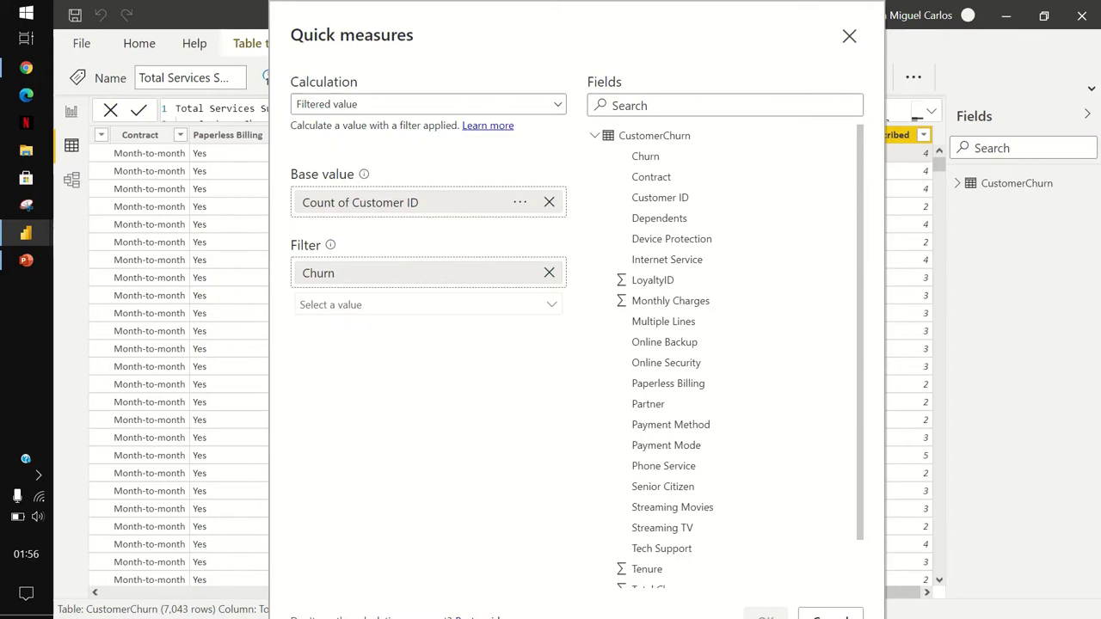
left_click(428, 304)
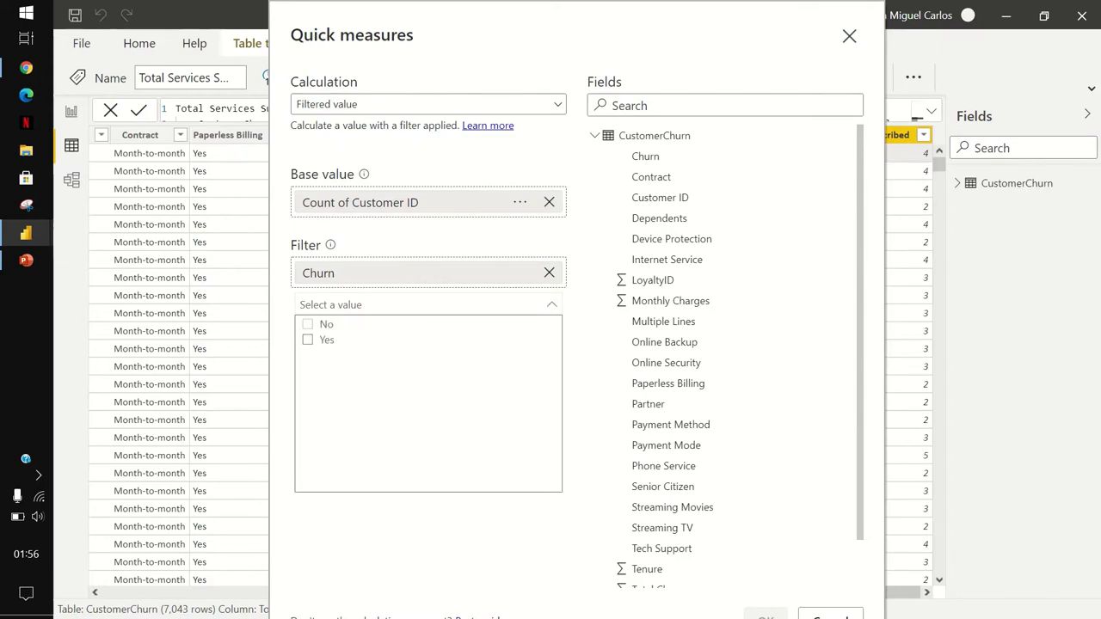
left_click(307, 340)
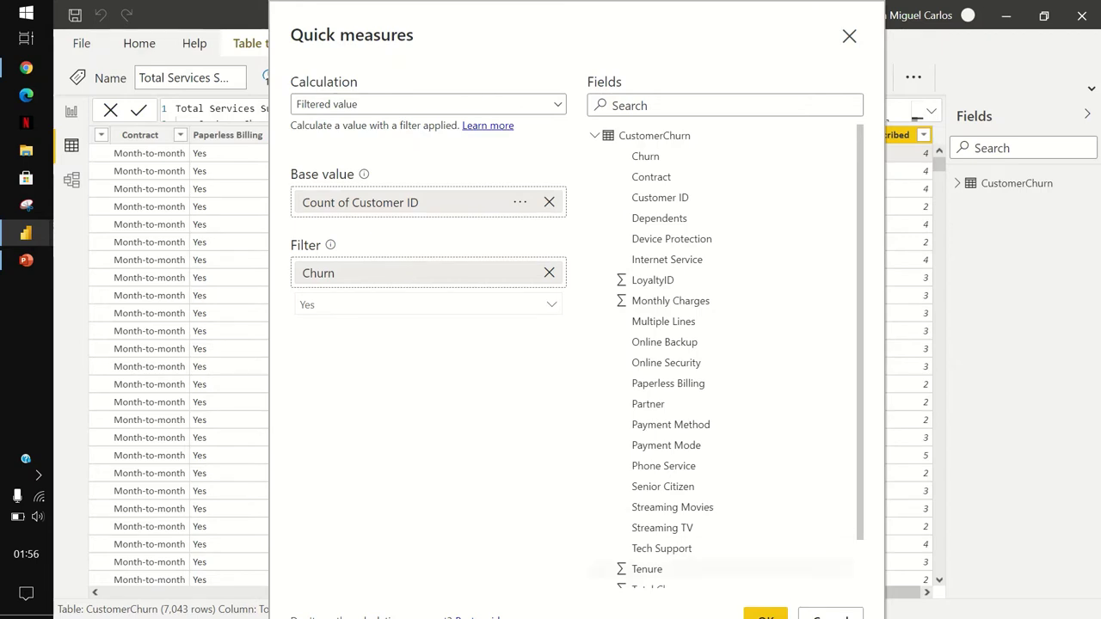
left_click(765, 615)
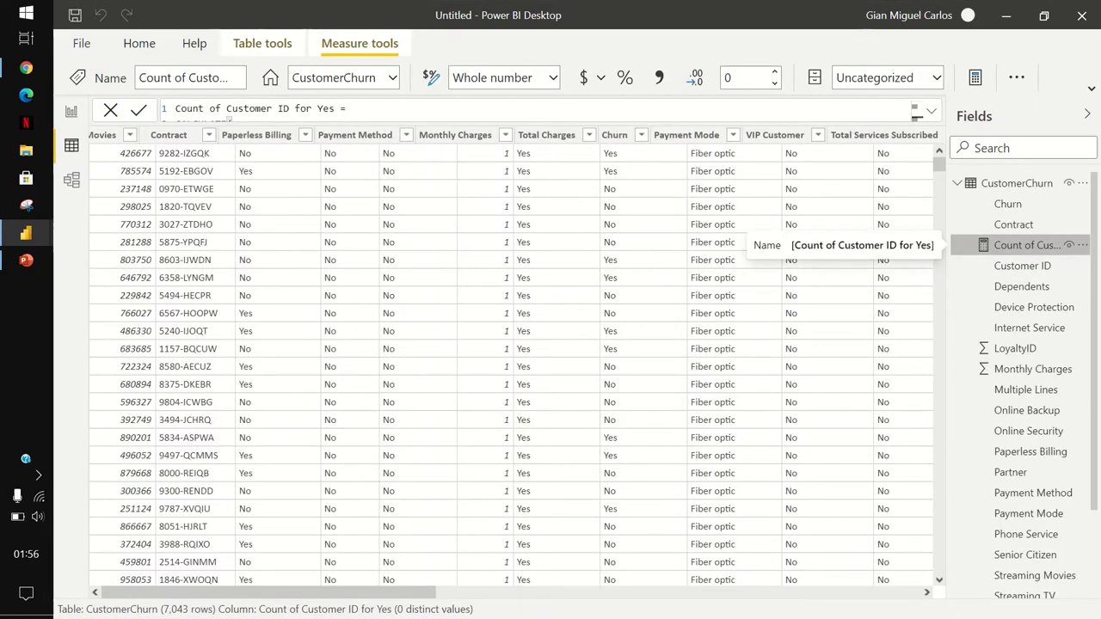
Rename the Count of Customer ID for Yes measure to 'Churned Customers'.
right_click(1028, 245)
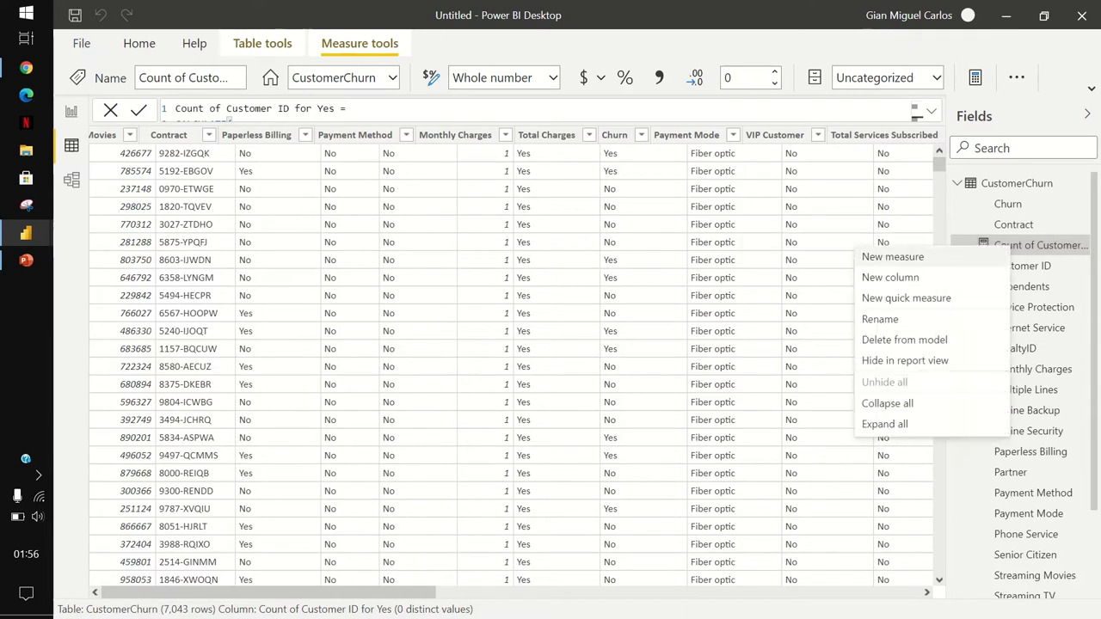
left_click(880, 319)
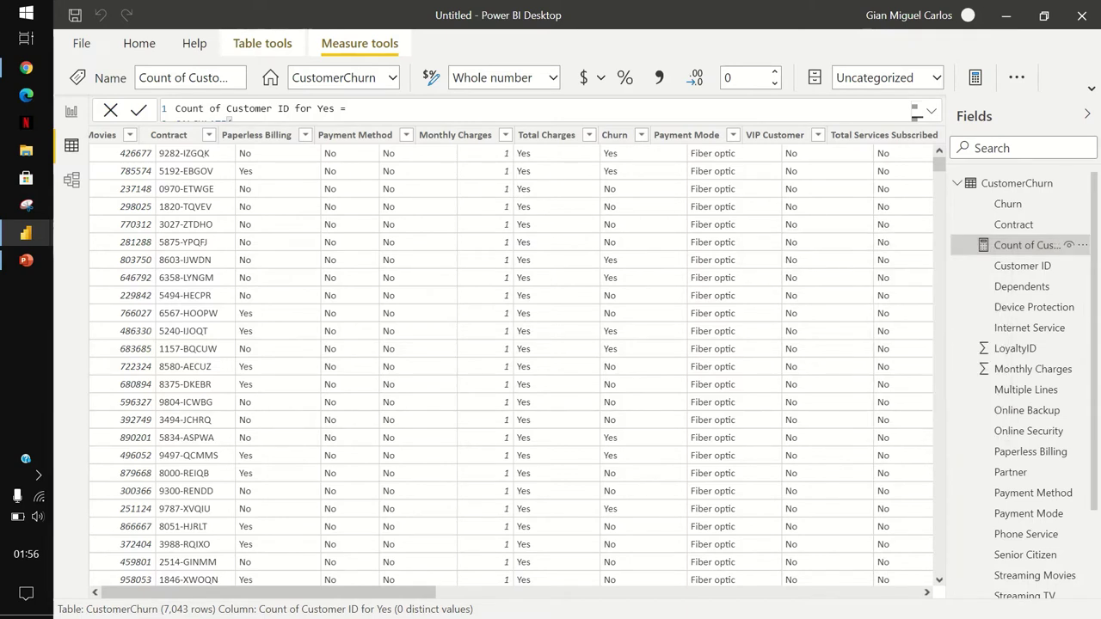
type("Churned Cu")
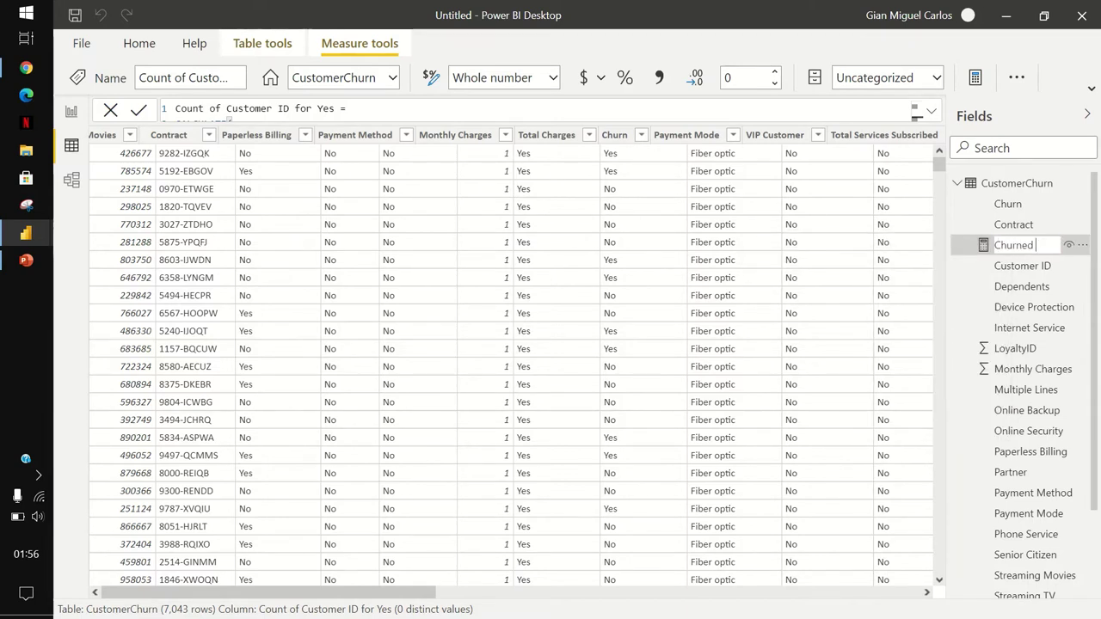
type("stomers")
key("Return")
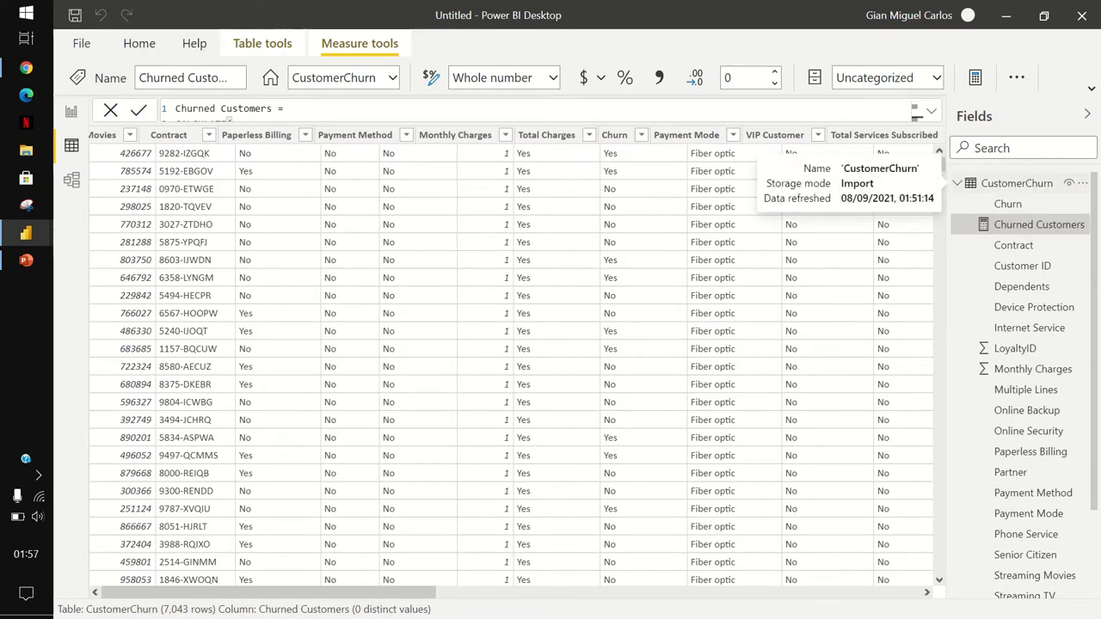
Create the measure Churn Rate = CustomerChurn[Churned Customers] / COUNT(CustomerChurn[Customer ID]).
right_click(1002, 185)
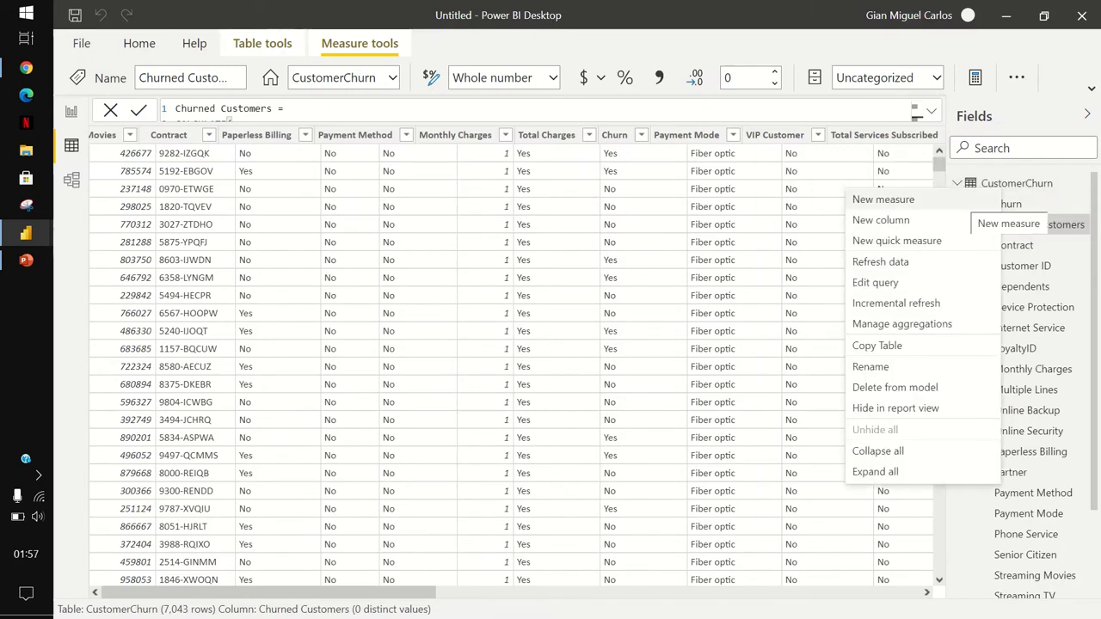
left_click(884, 199)
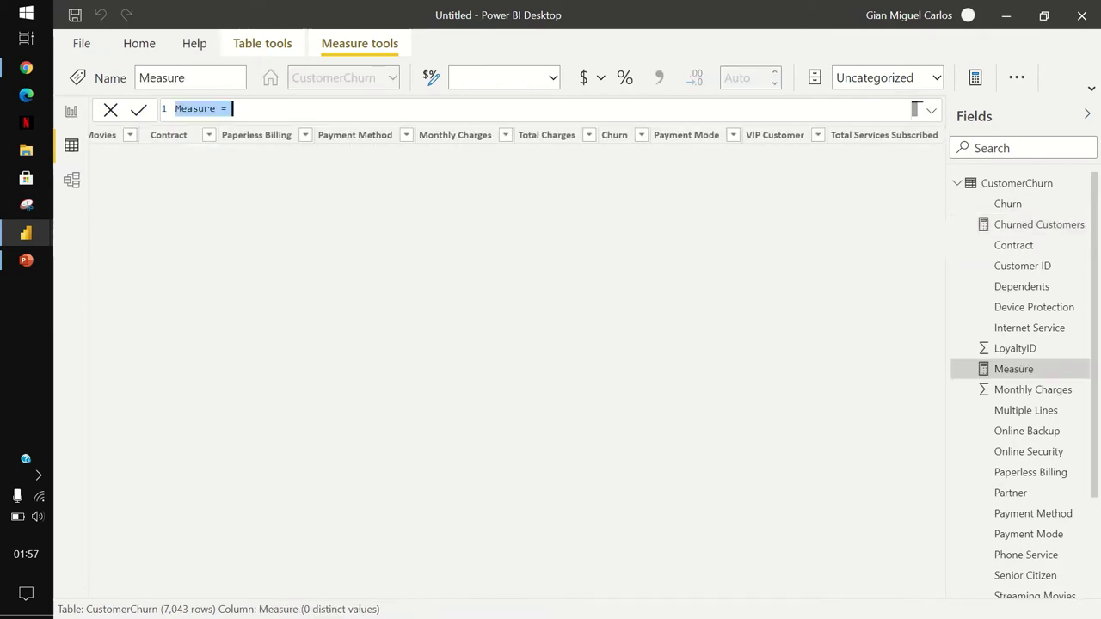
type("C")
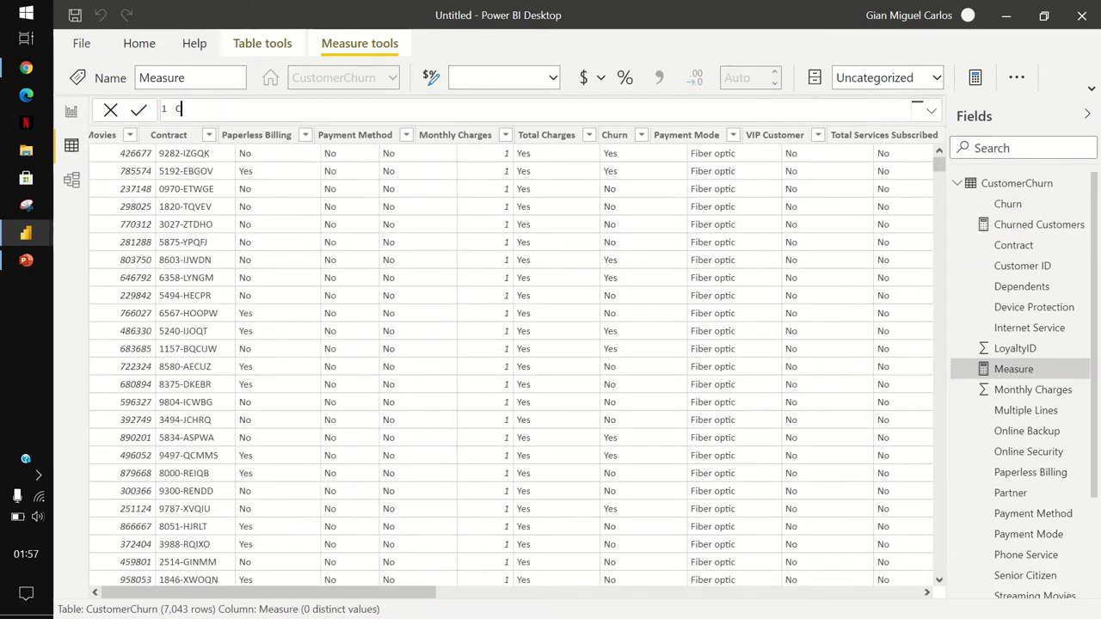
type("hurn Rate = Churn")
key("Tab")
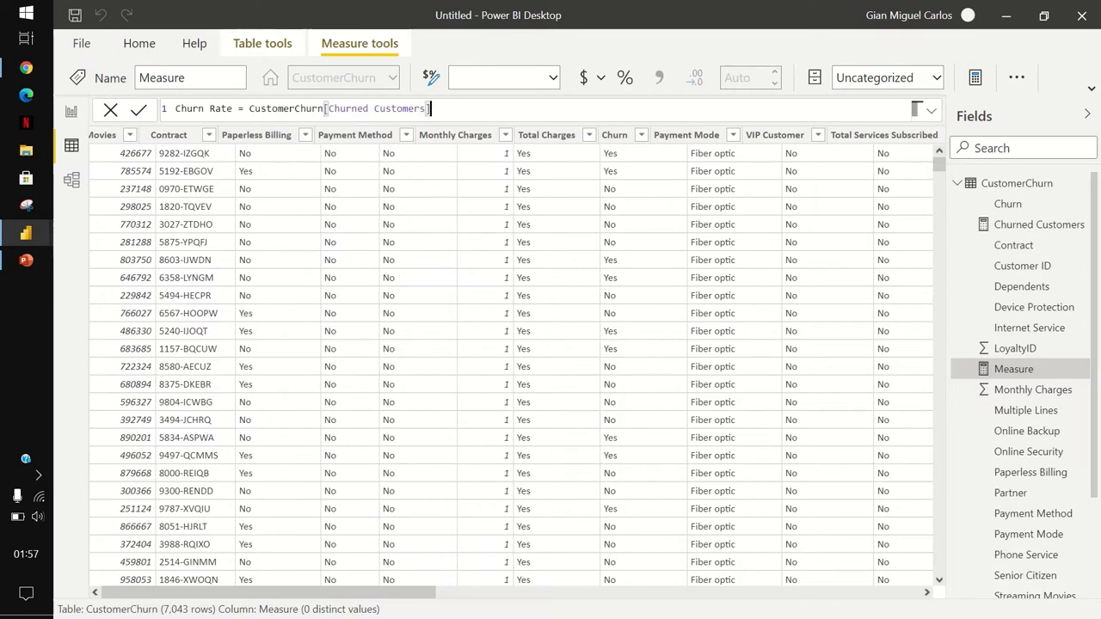
type("/ COUNT")
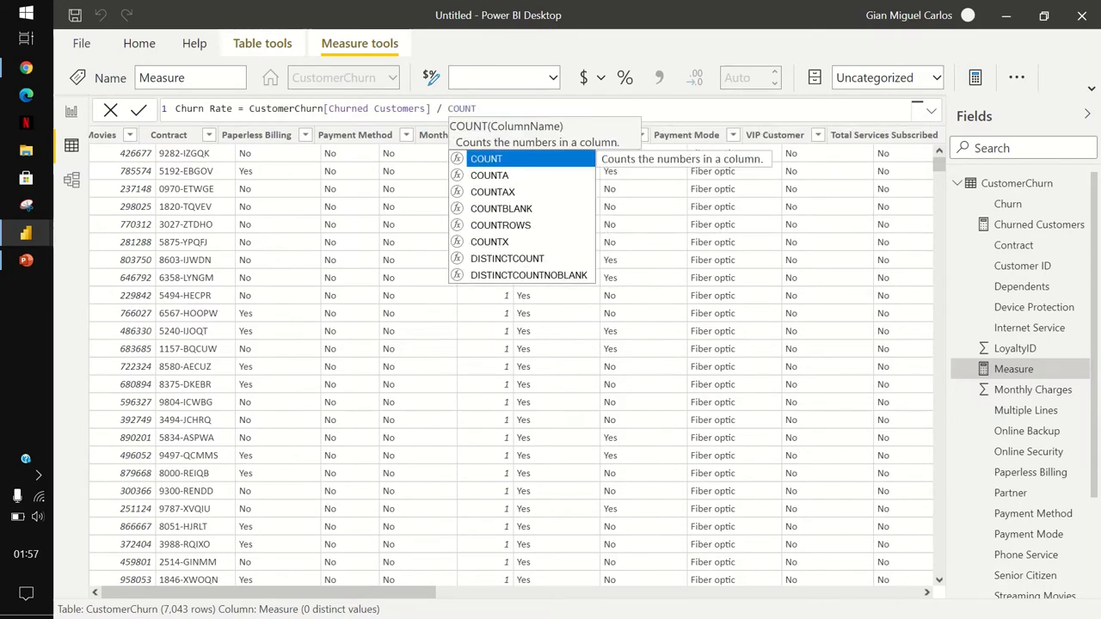
type("(")
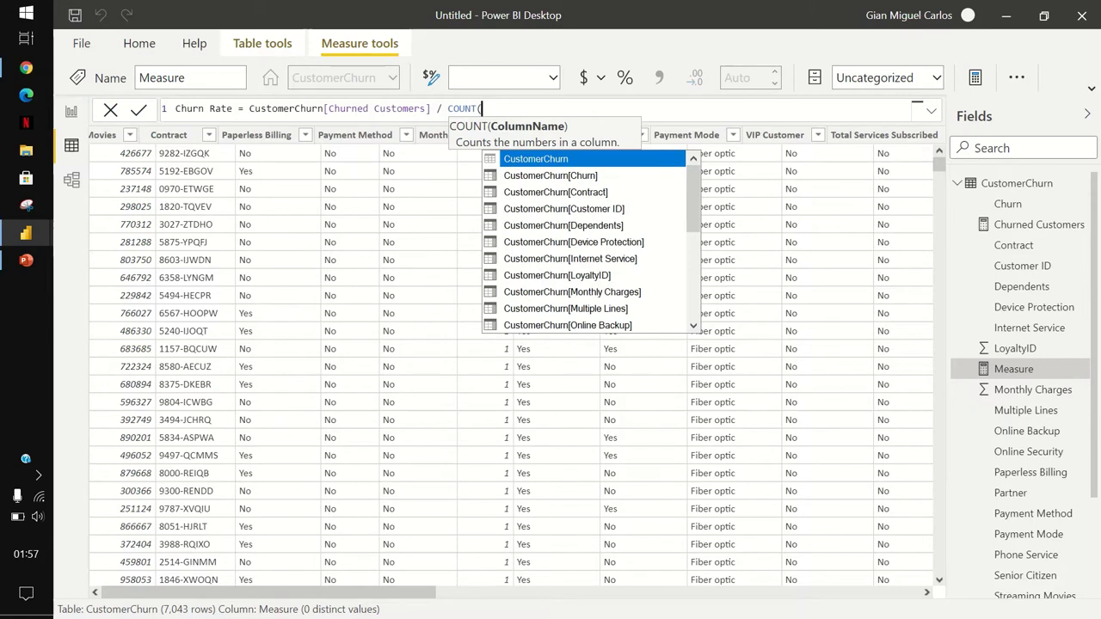
type("Custome")
key("Down")
key("Down")
key("Down")
key("Tab")
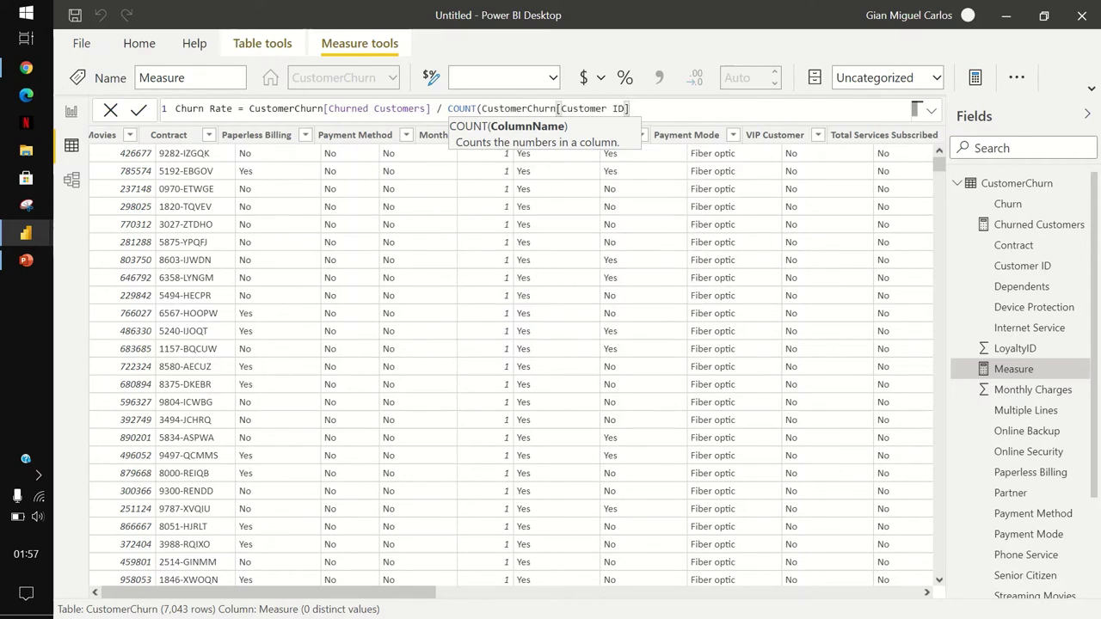
type(")")
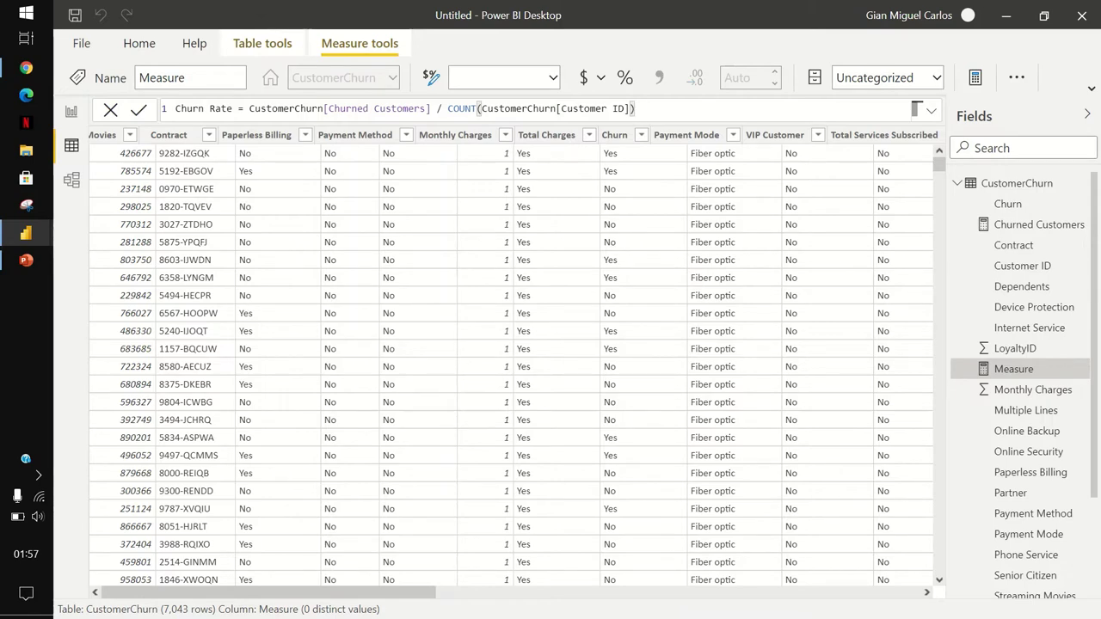
key("Return")
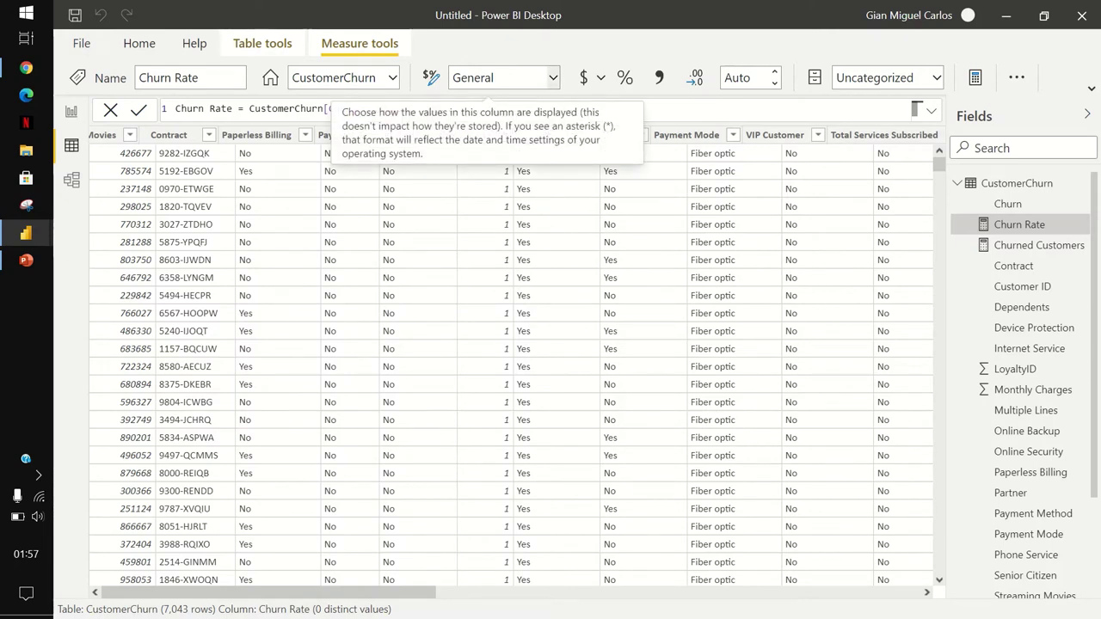
Format Churn Rate as Percentage and return to the report canvas.
left_click(553, 78)
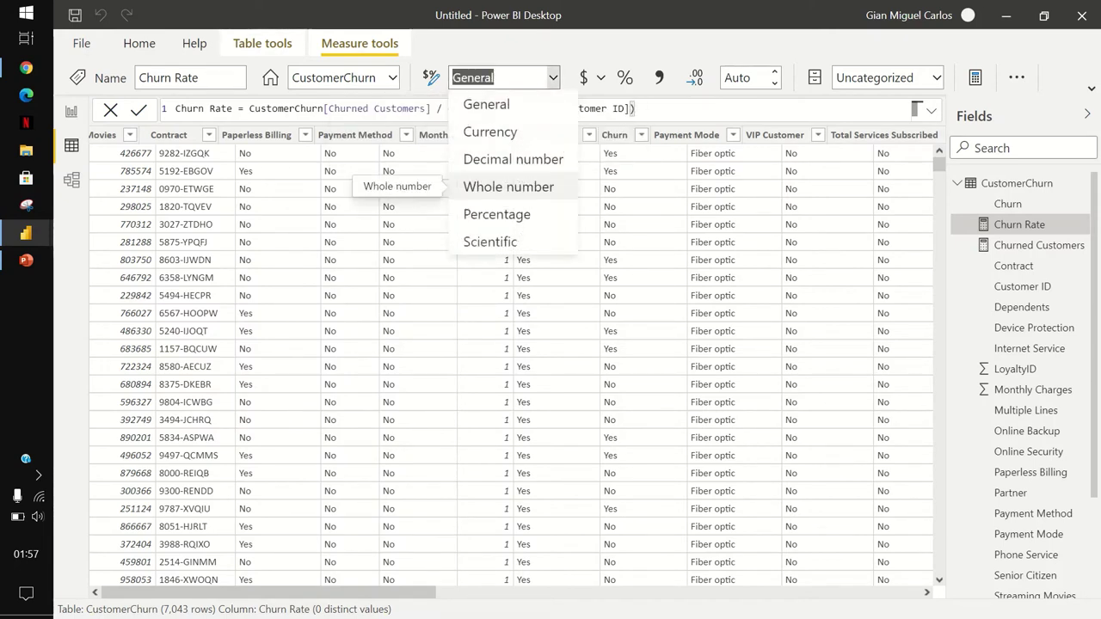
key("Escape")
type("Percentage")
key("Return")
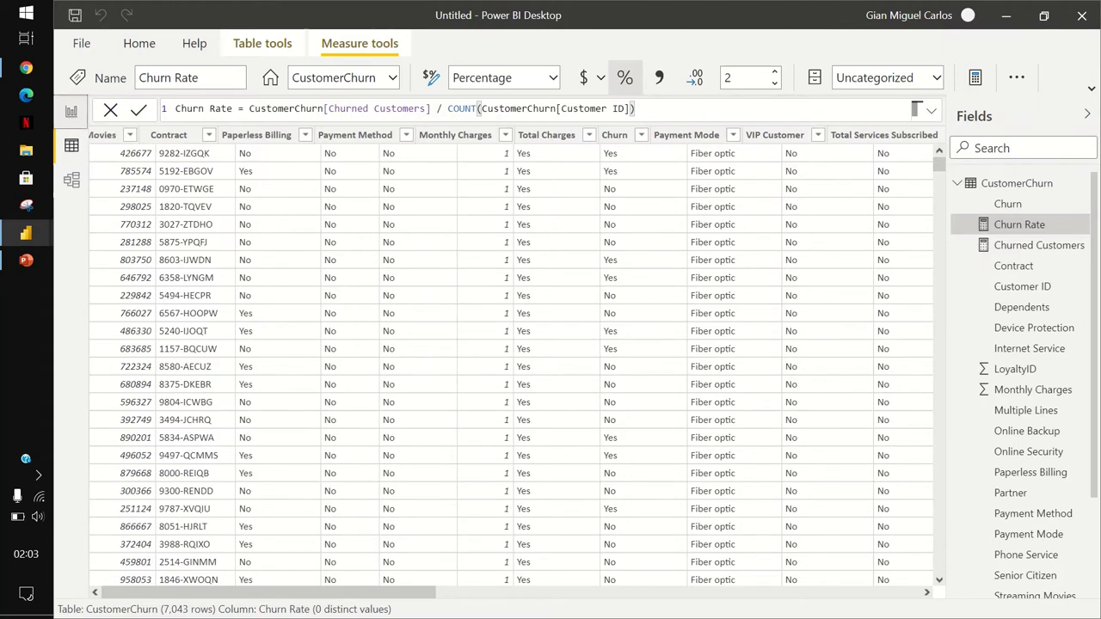
left_click(71, 111)
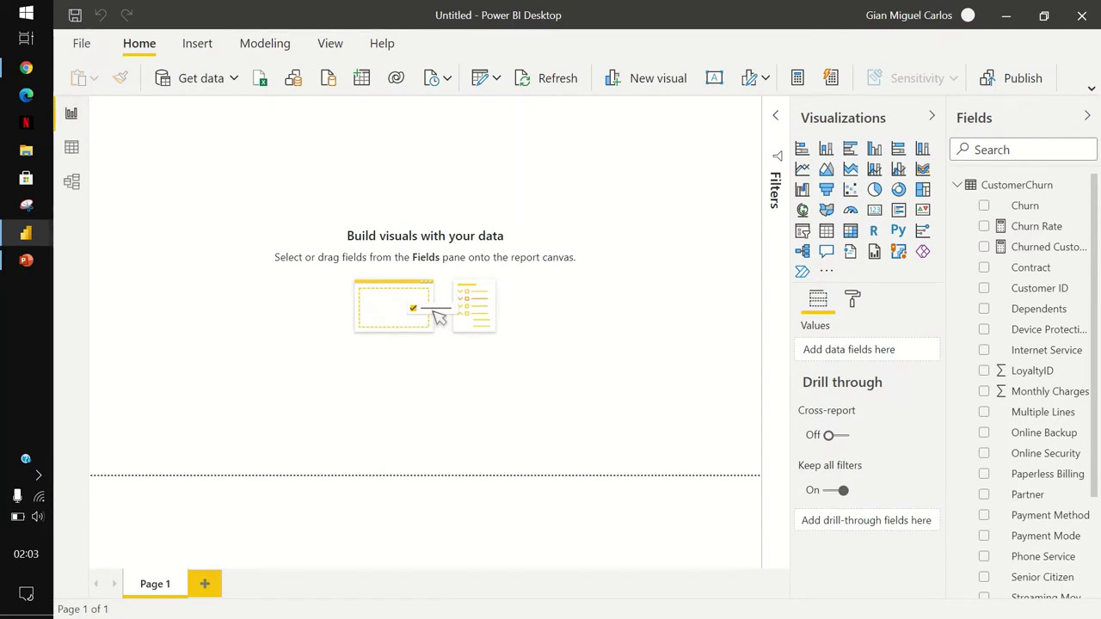
Drag the Page background transparency slider from 100% to 0%.
left_click(932, 115)
left_click(1087, 115)
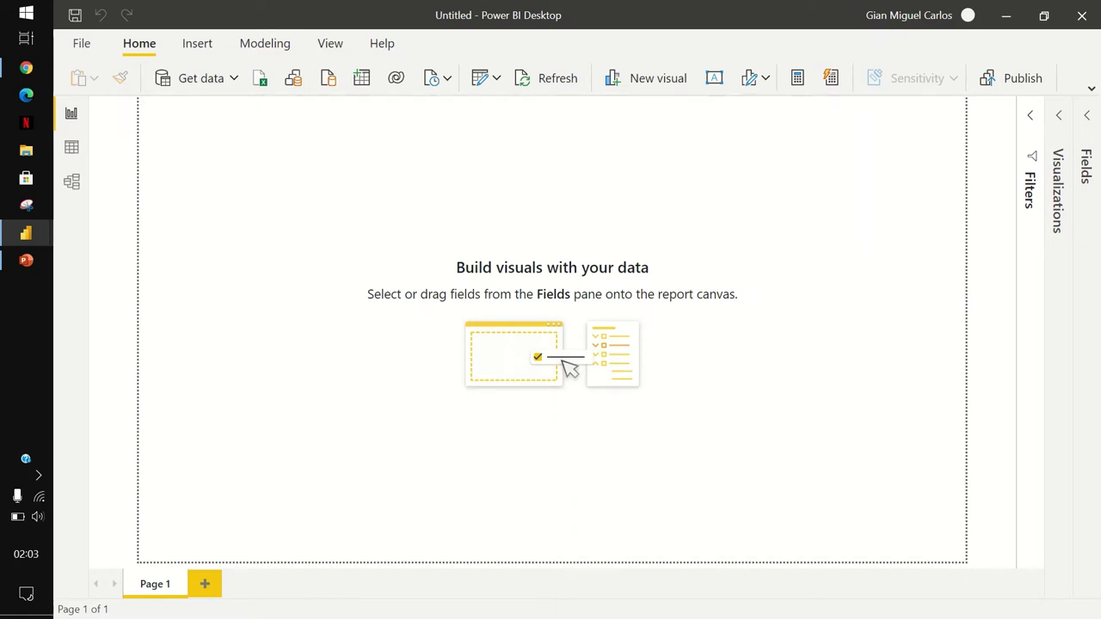
left_click(1059, 115)
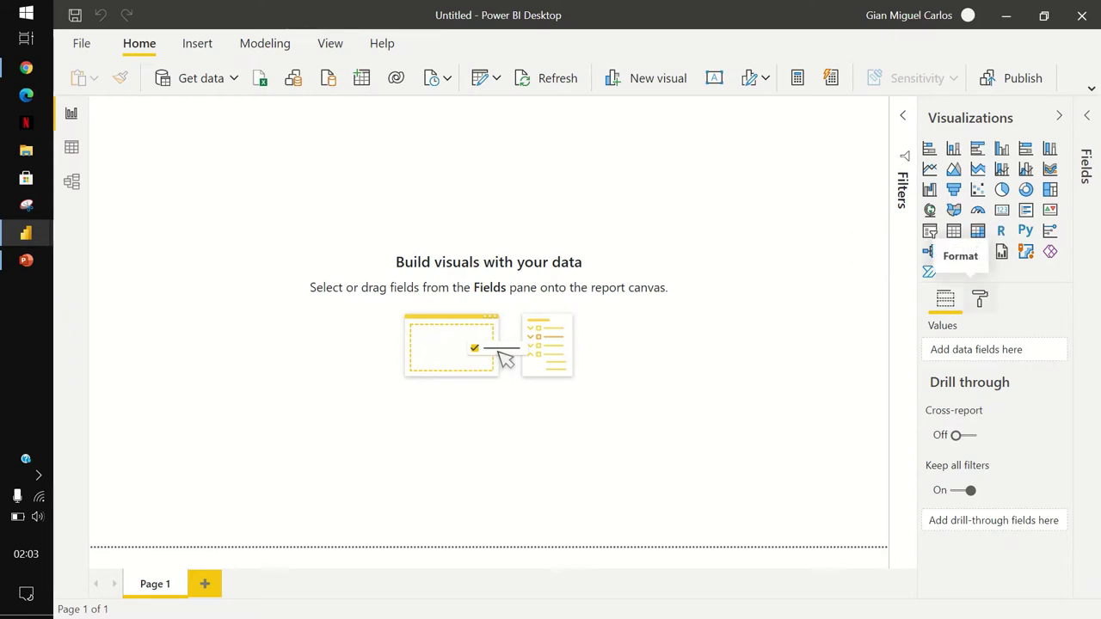
left_click(980, 298)
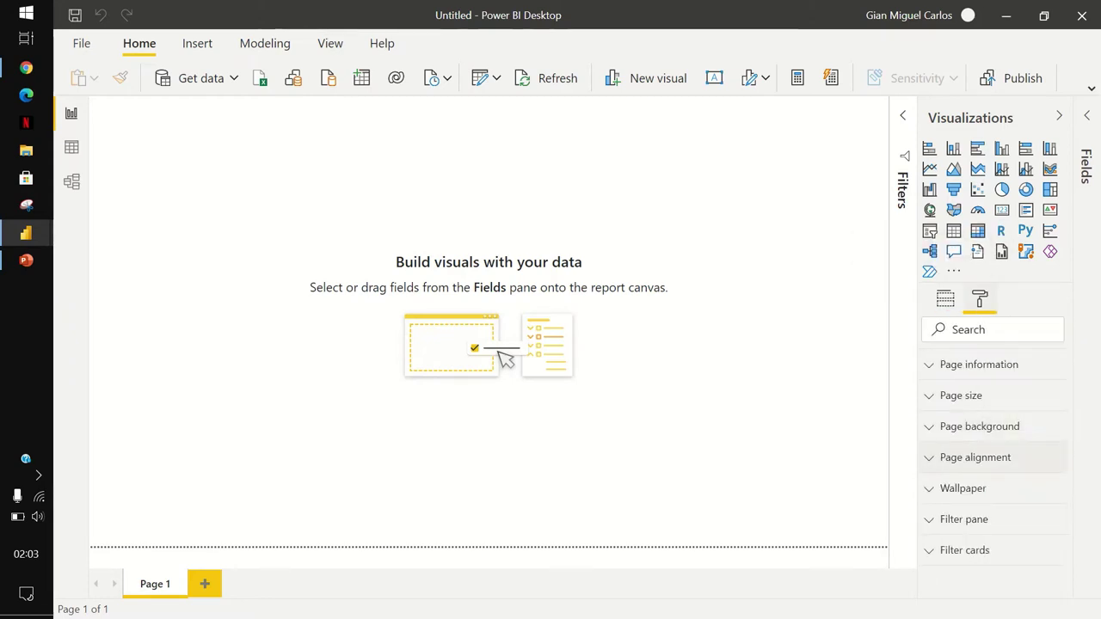
left_click(980, 426)
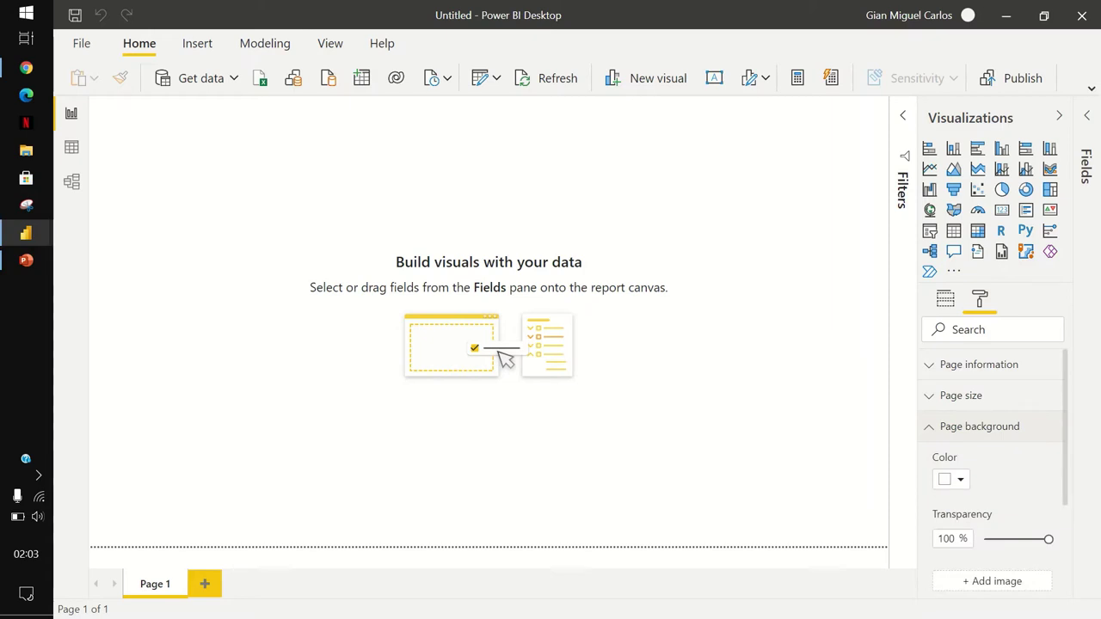
scroll(994, 464, "down", 1)
left_click_drag(1048, 452, 983, 452)
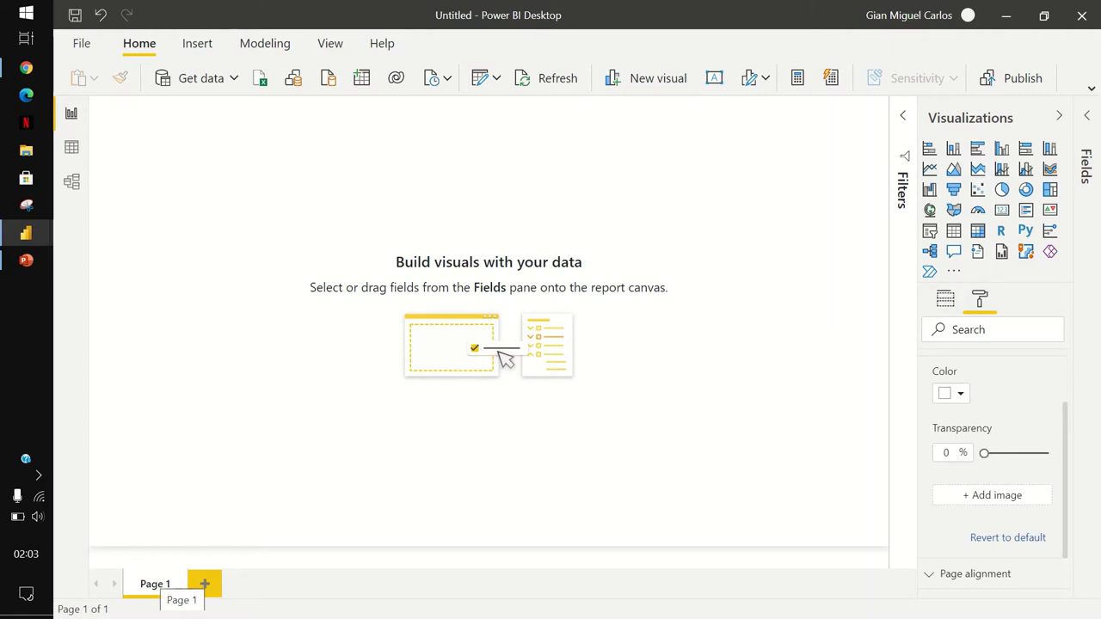
Rename the Page 1 tab to 'Demographics'.
right_click(155, 584)
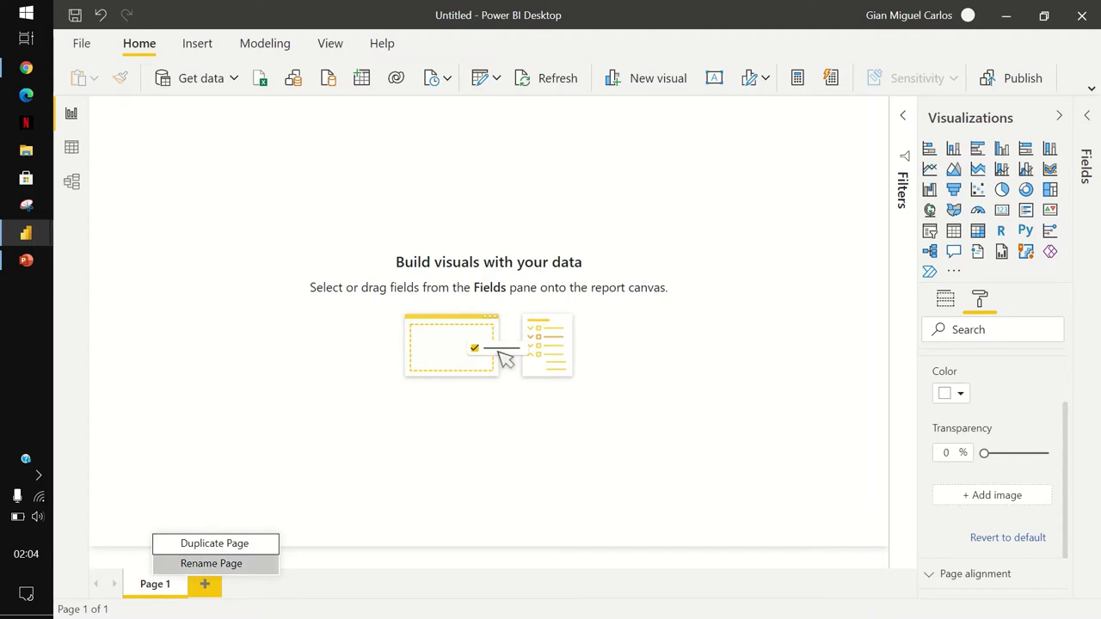
left_click(211, 563)
type("D")
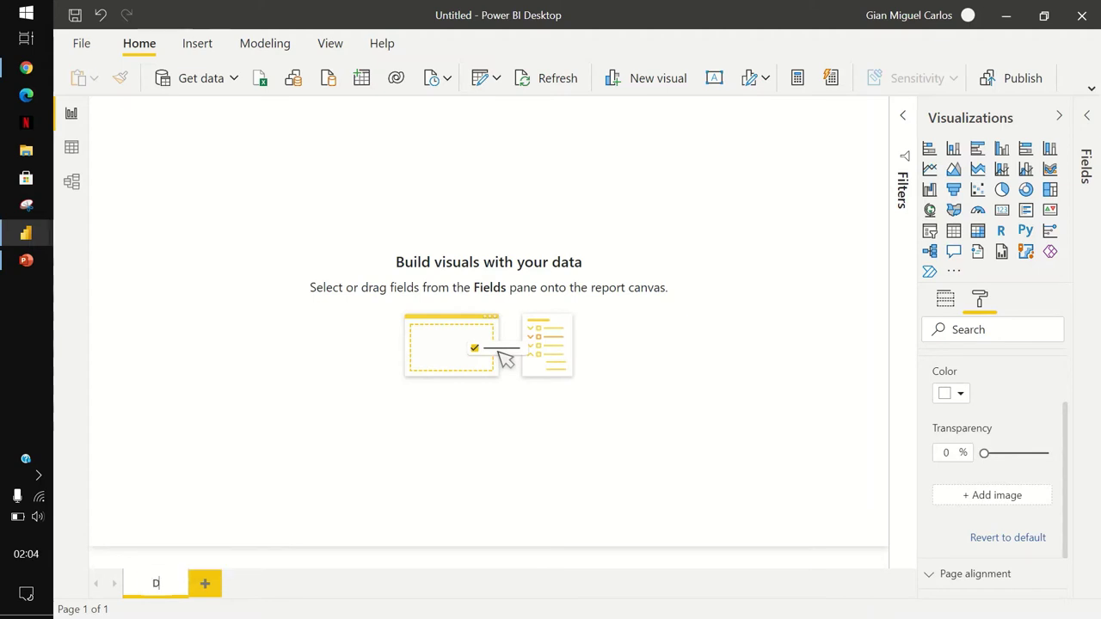
type("emographics")
key("Return")
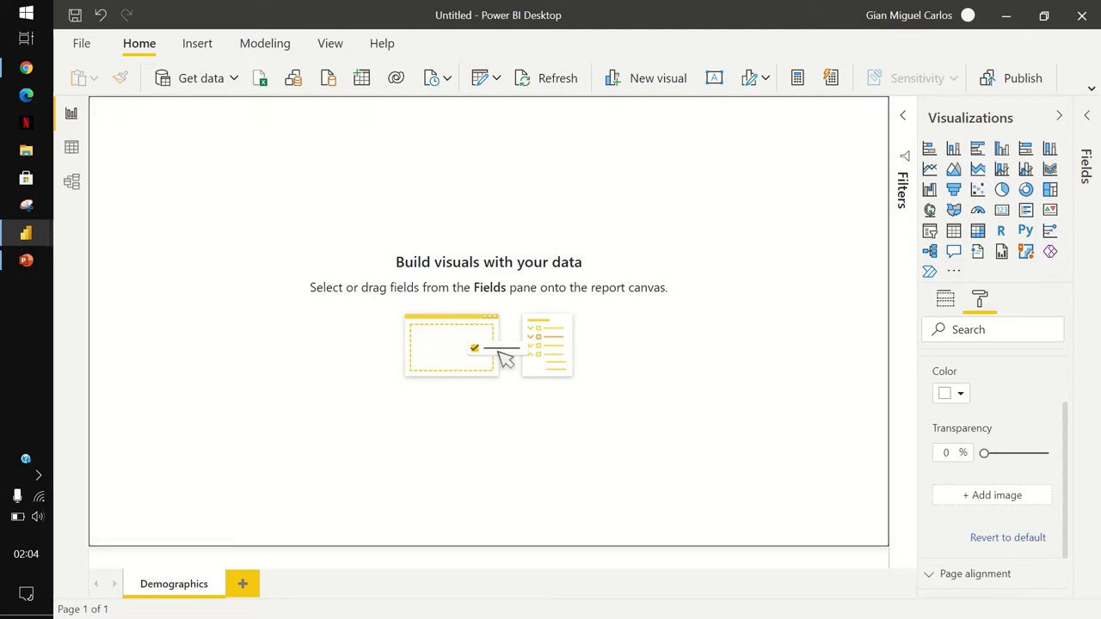
scroll(994, 448, "up", 2)
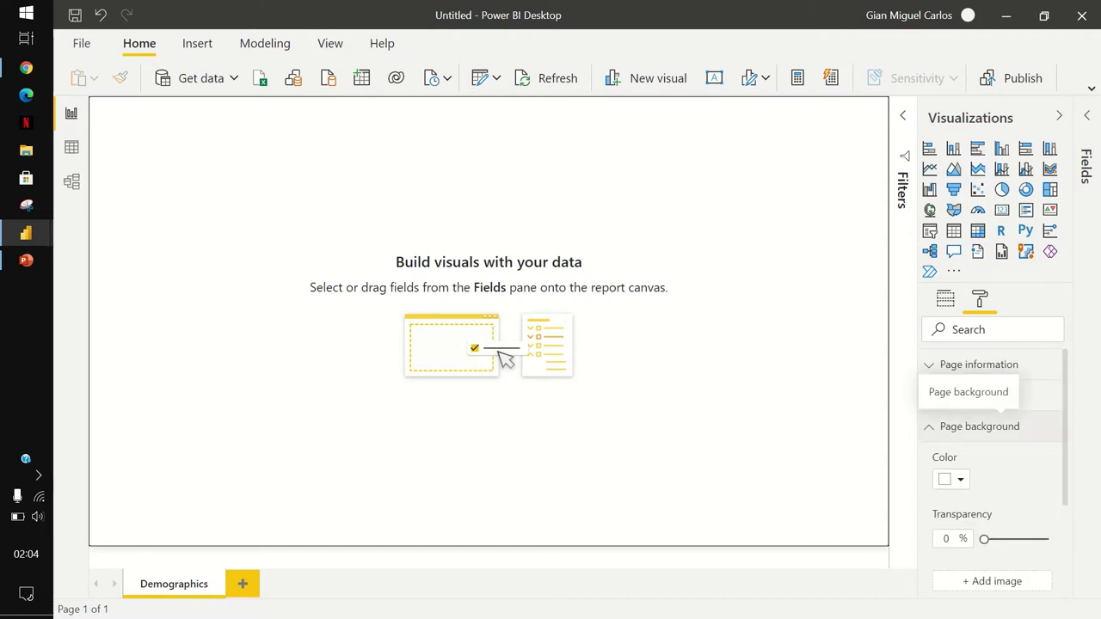
Set Page size Type to Custom, keeping width 1280 and raising height from 720 to 820.
left_click(980, 426)
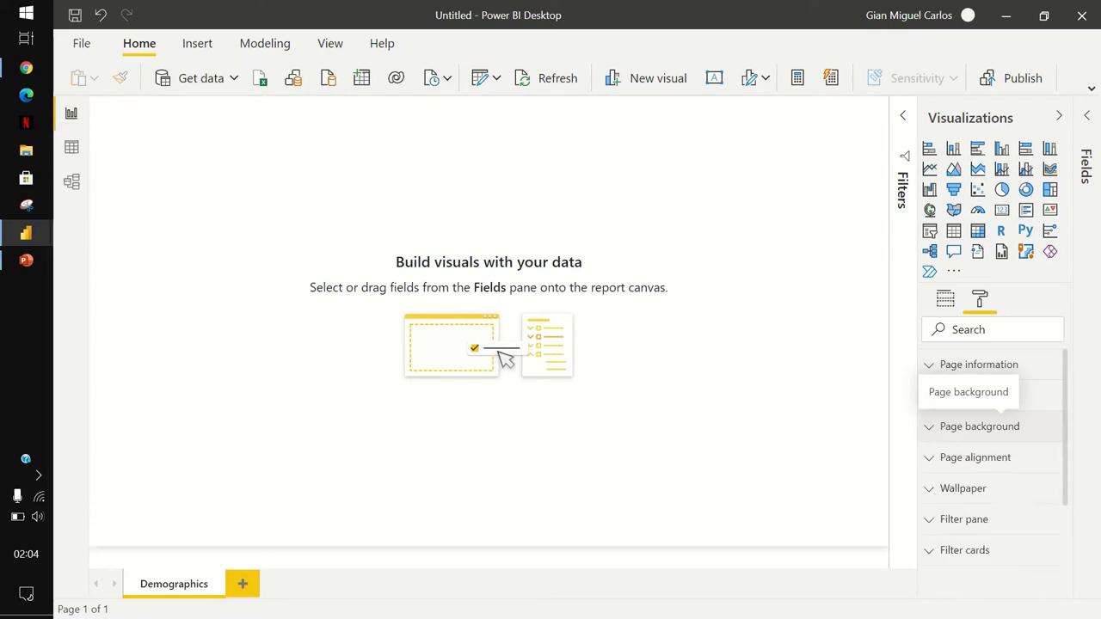
left_click(961, 395)
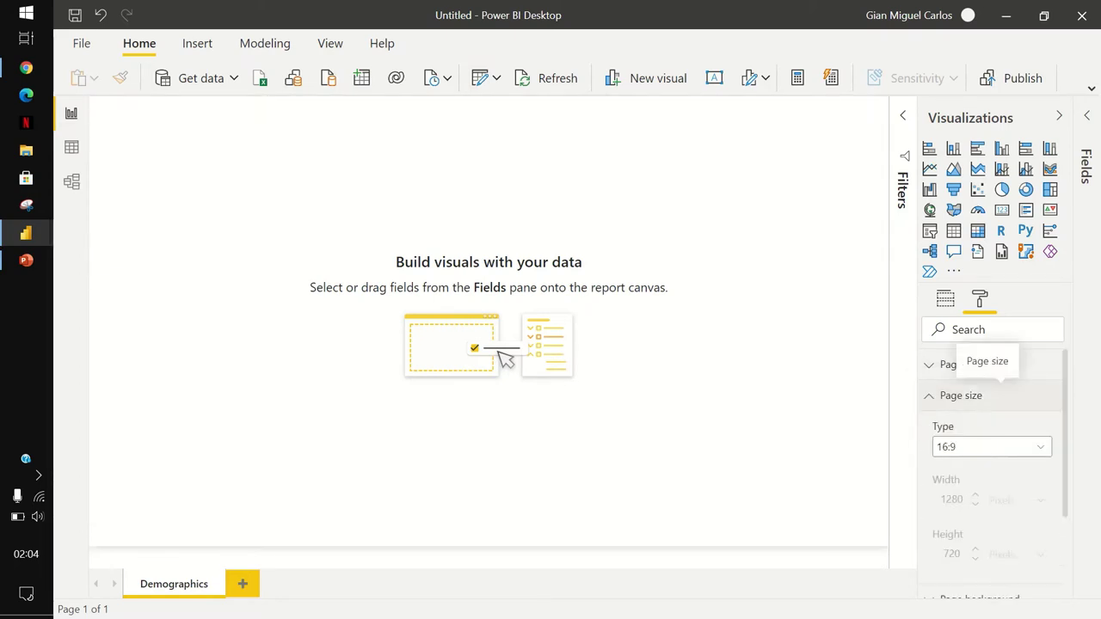
scroll(981, 396, "down", 1)
scroll(981, 396, "up", 1)
scroll(989, 430, "down", 1)
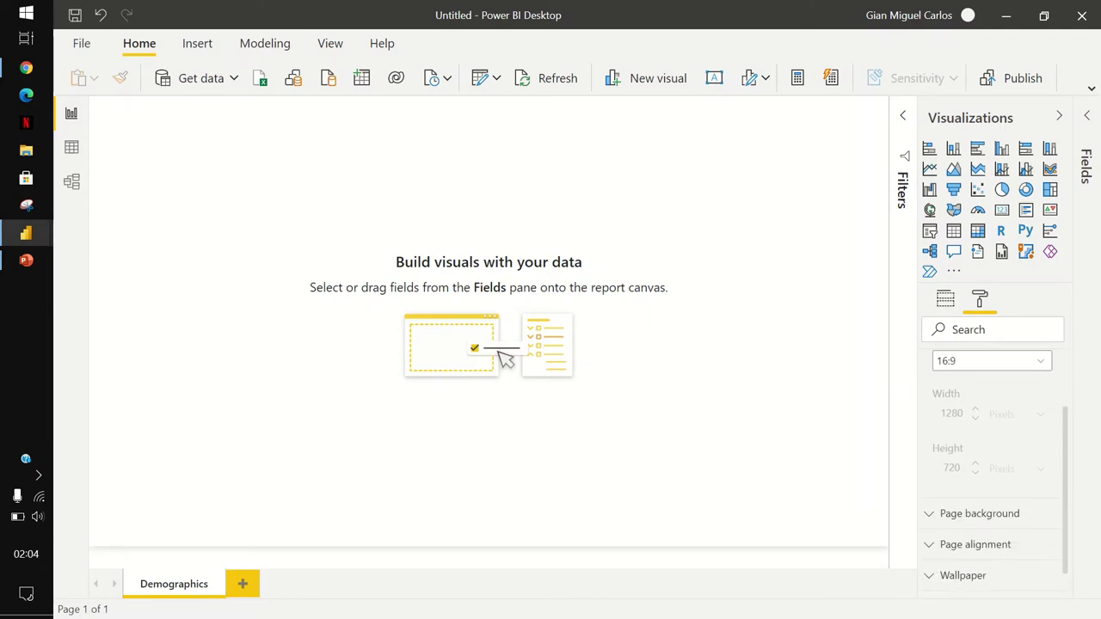
left_click(991, 361)
key("Return")
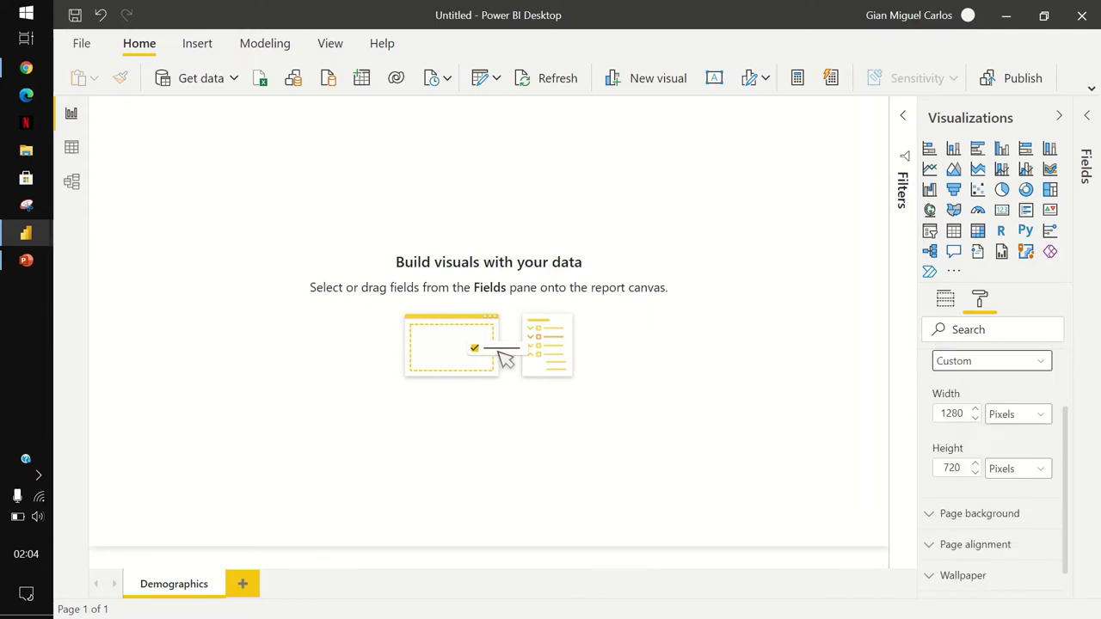
scroll(955, 482, "down", 1)
scroll(955, 482, "up", 1)
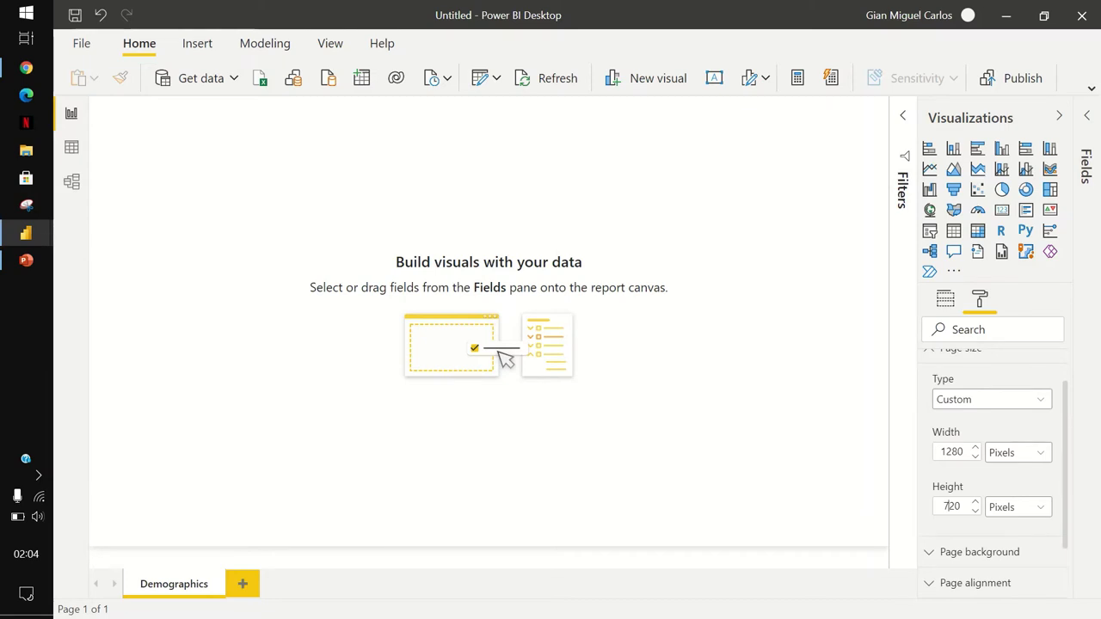
key("BackSpace")
type("8")
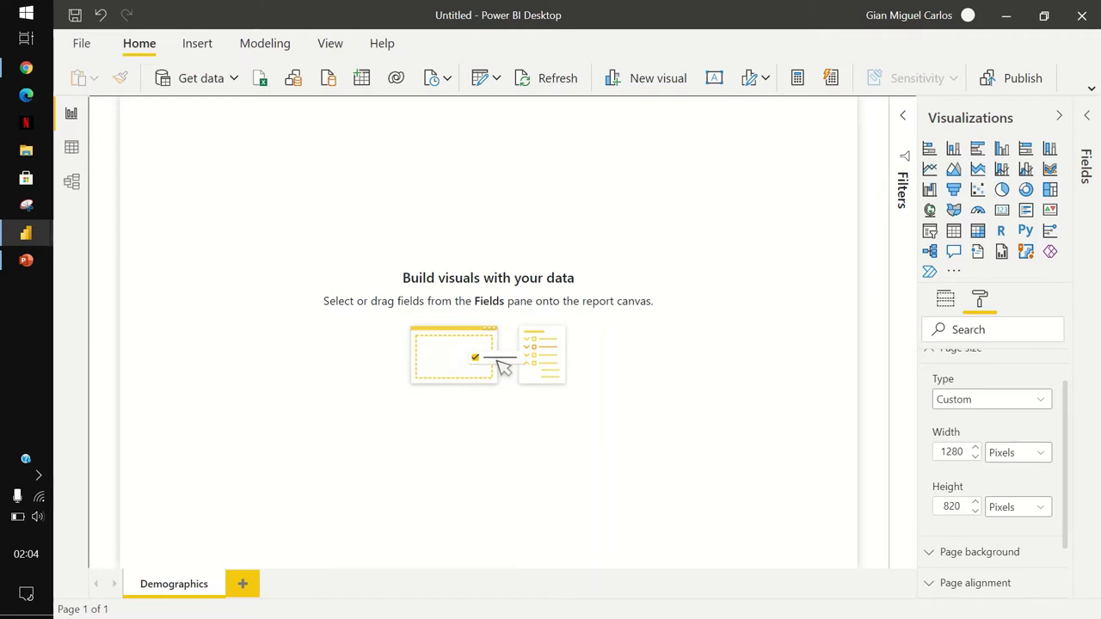
scroll(994, 456, "down", 1)
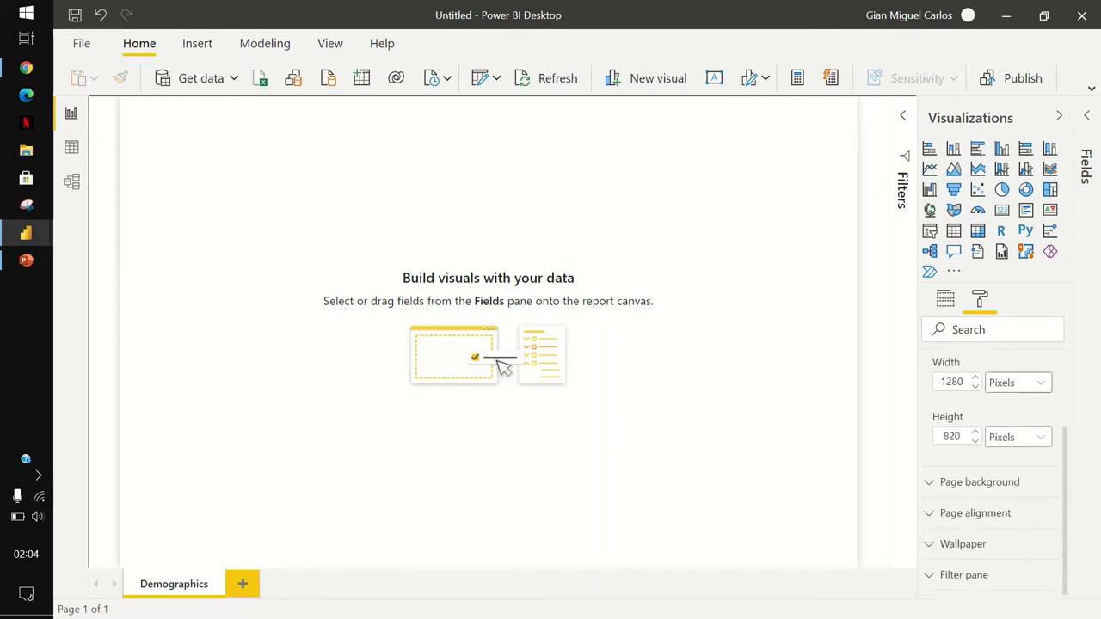
scroll(994, 456, "up", 2)
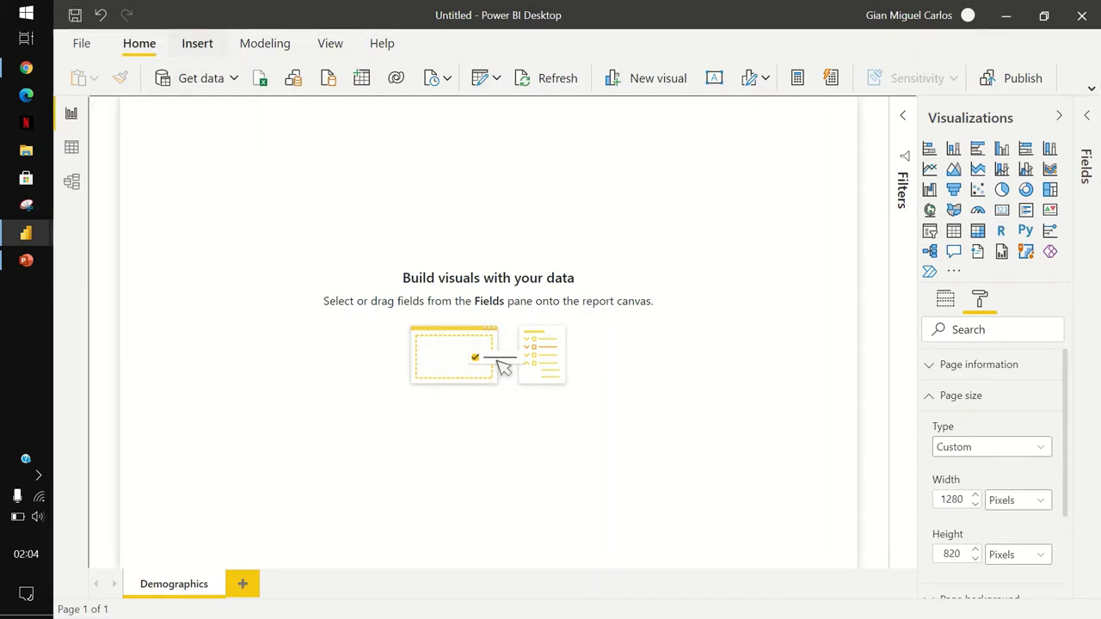
Insert a rectangle shape and stretch it into a full-width header band across the top.
left_click(197, 43)
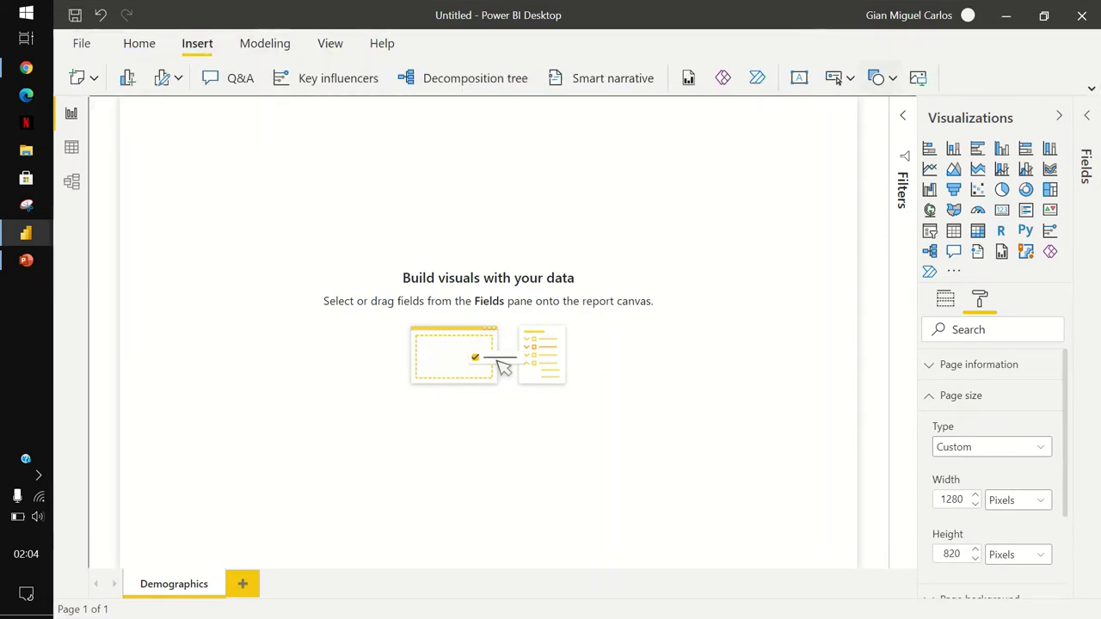
left_click(878, 77)
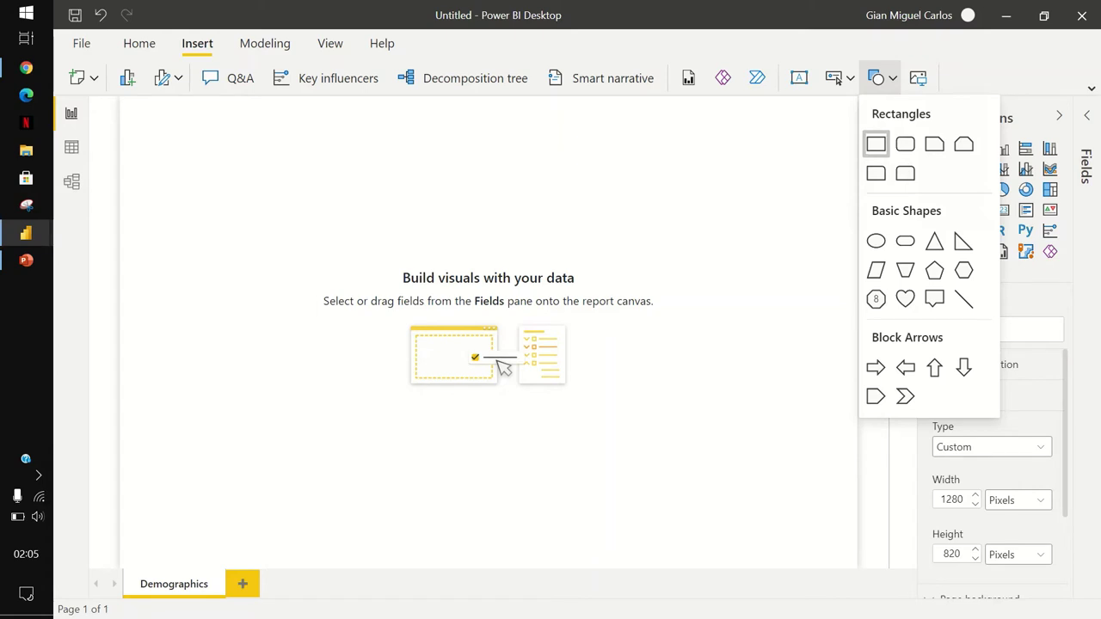
left_click(876, 143)
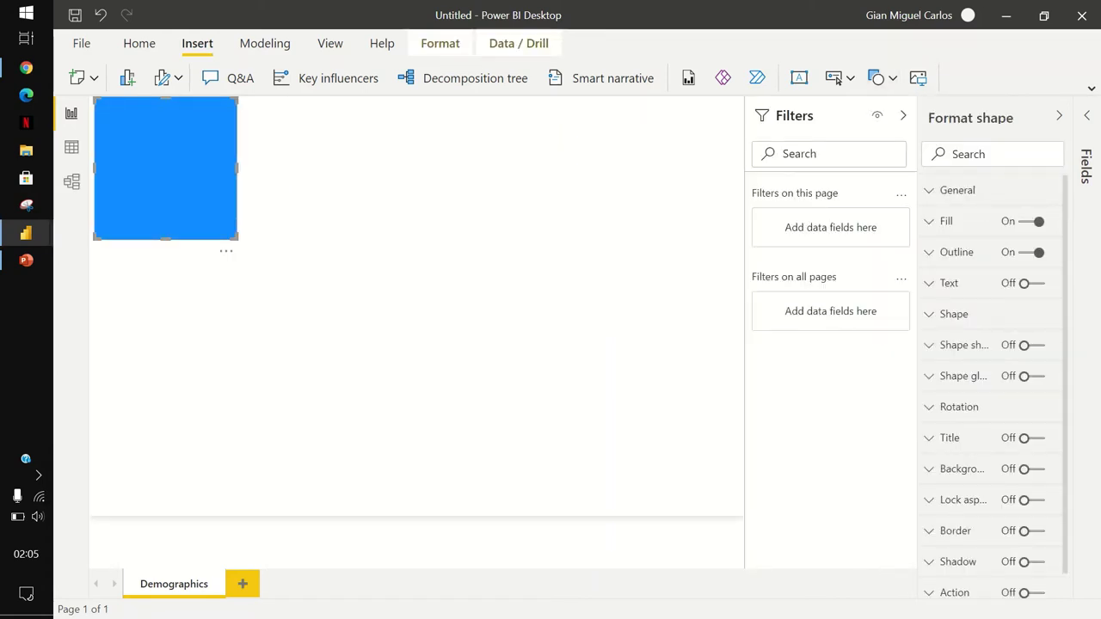
left_click_drag(237, 168, 743, 168)
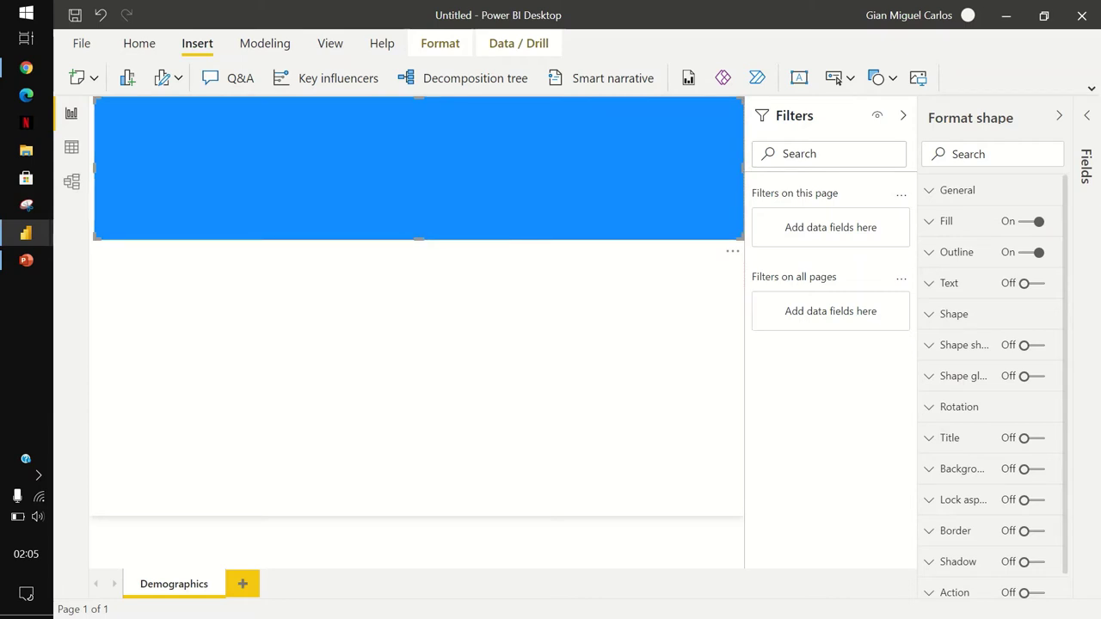
left_click_drag(743, 240, 744, 186)
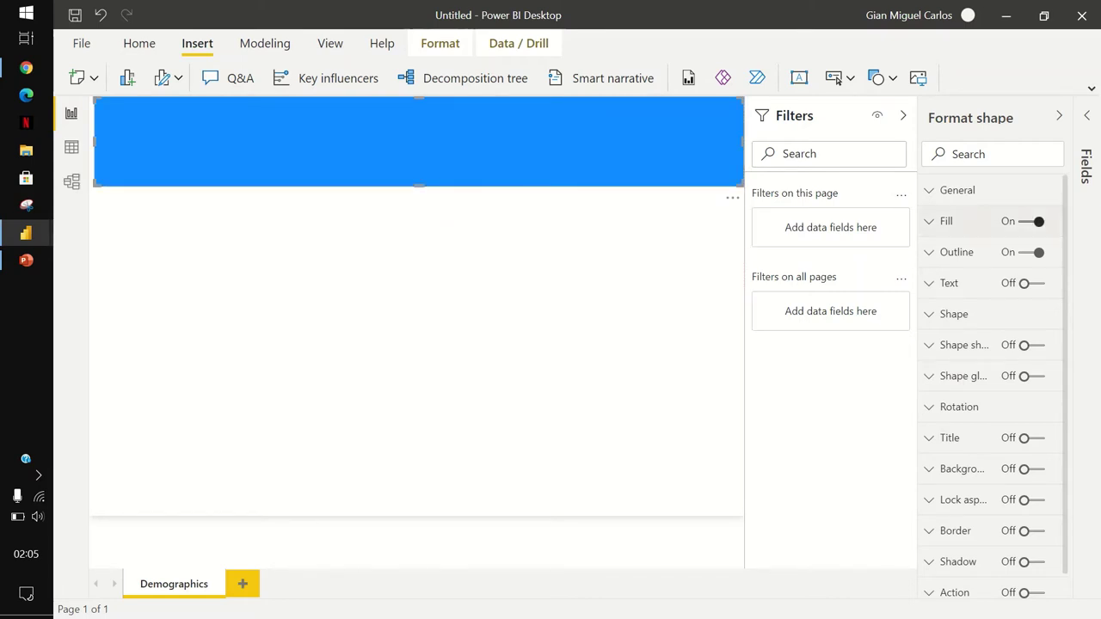
Turn off the rectangle's fill and outline and give it a grey background.
left_click(1028, 221)
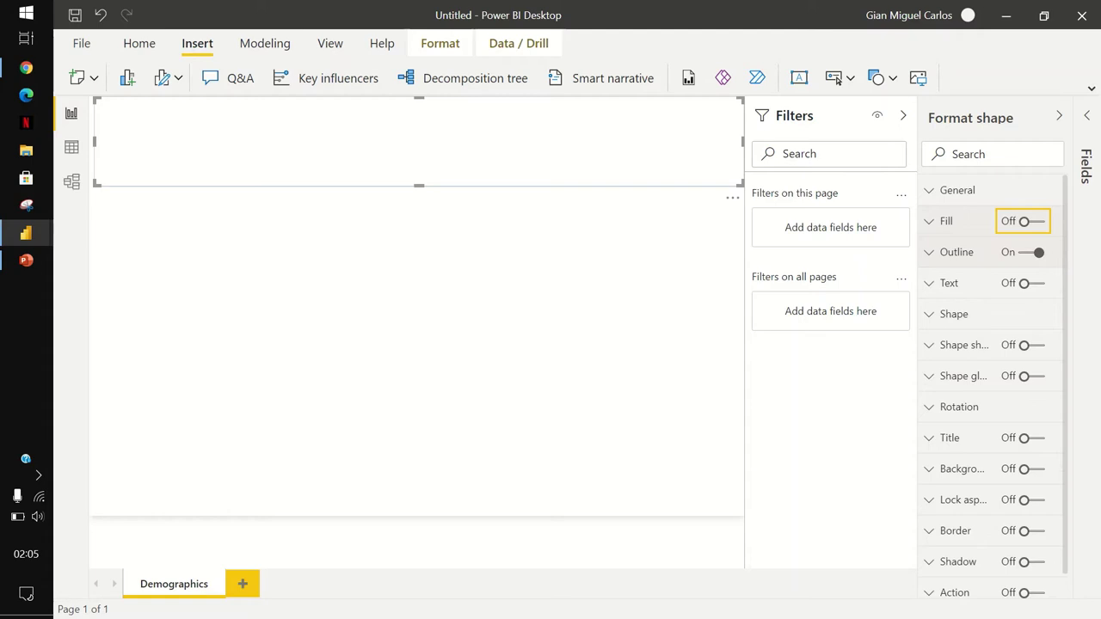
key("Tab")
key("space")
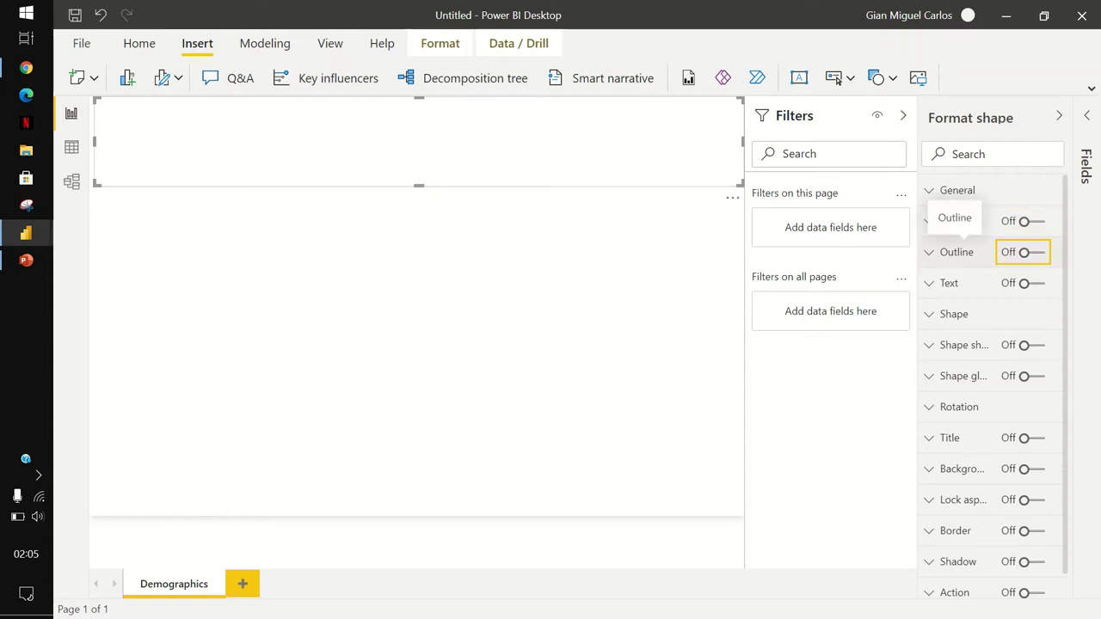
scroll(957, 249, "down", 1)
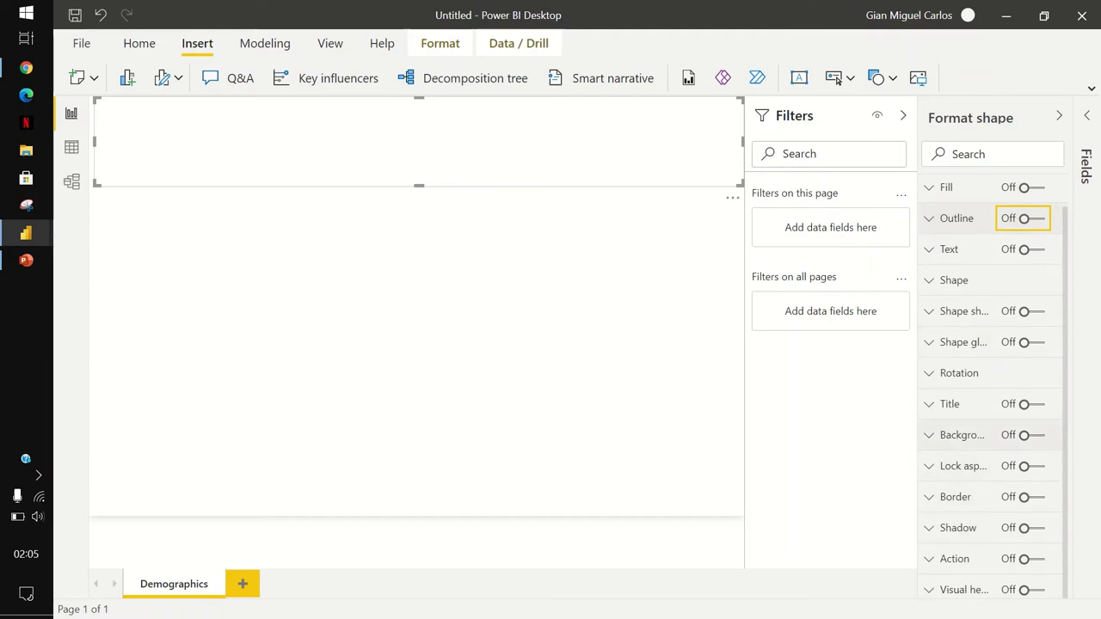
left_click(1029, 435)
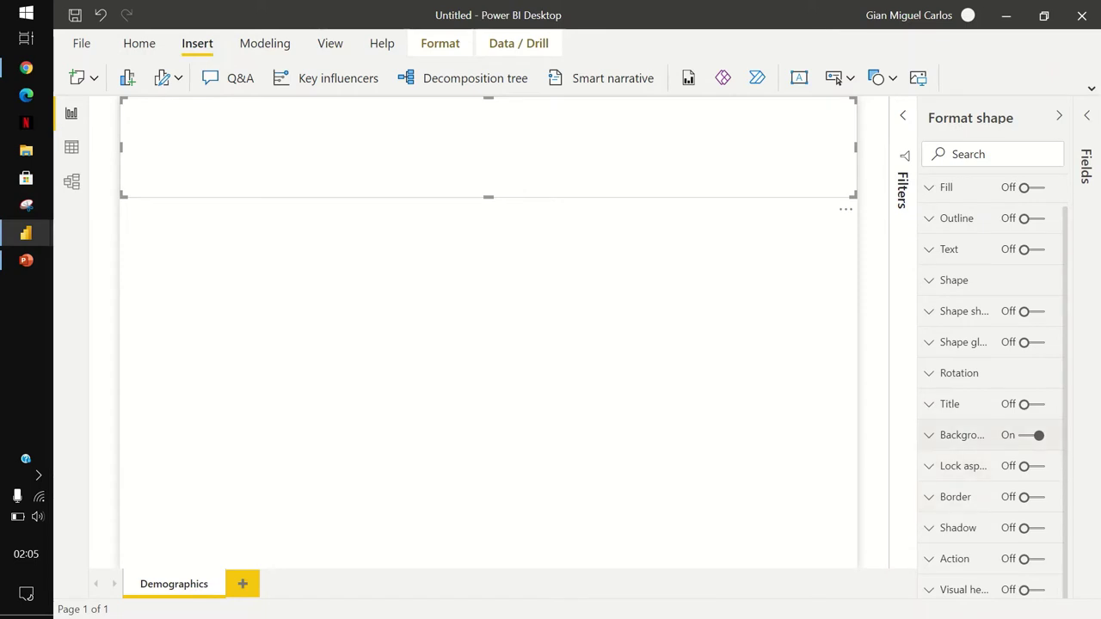
left_click(962, 436)
scroll(989, 387, "down", 1)
left_click(953, 325)
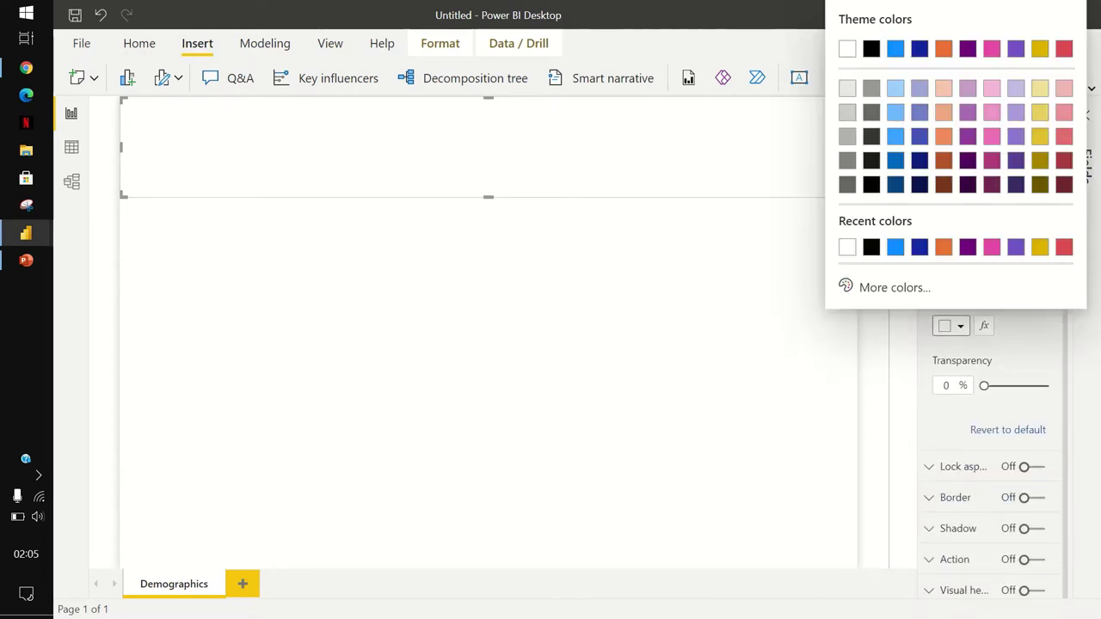
left_click(848, 112)
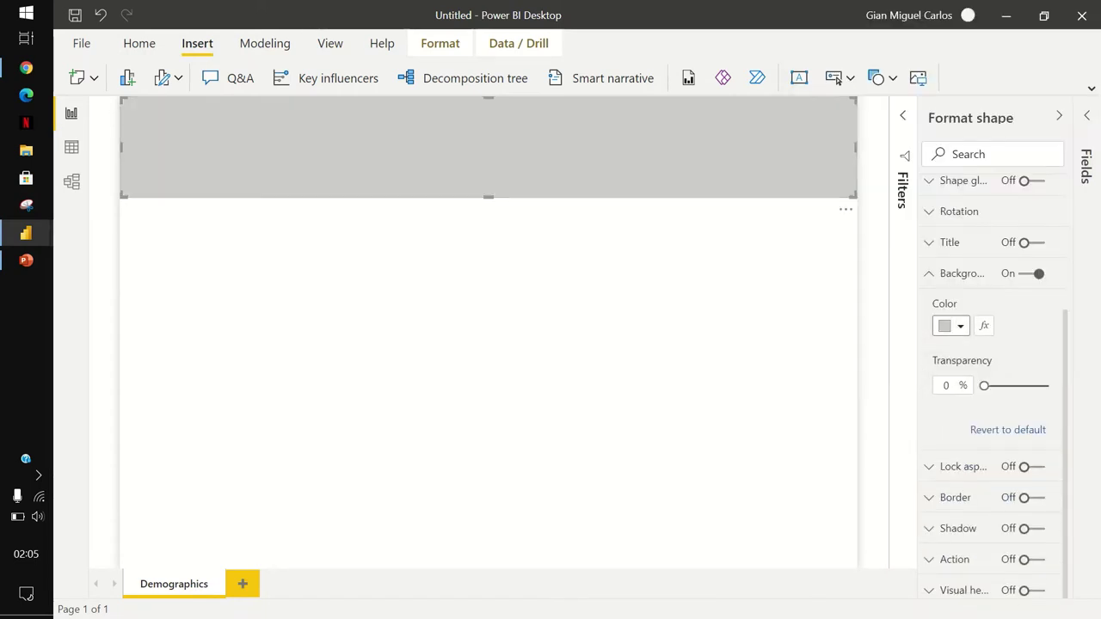
key("Escape")
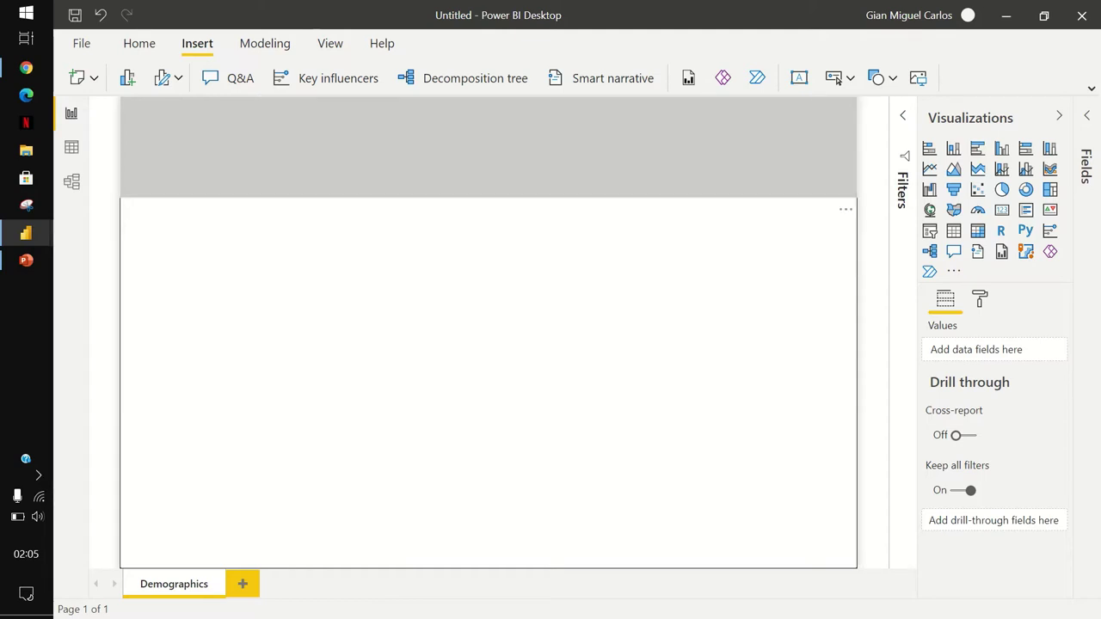
left_click(489, 147)
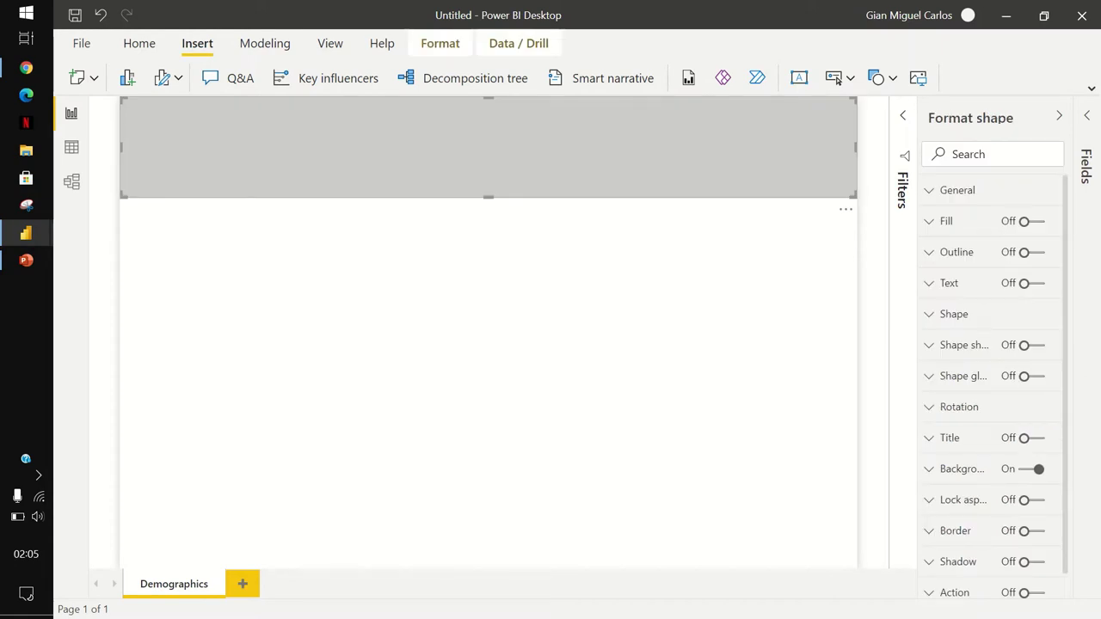
Place the duplicate band below the header, make it taller and give it a lighter grey background.
left_click_drag(489, 147, 489, 248)
left_click_drag(489, 298, 489, 390)
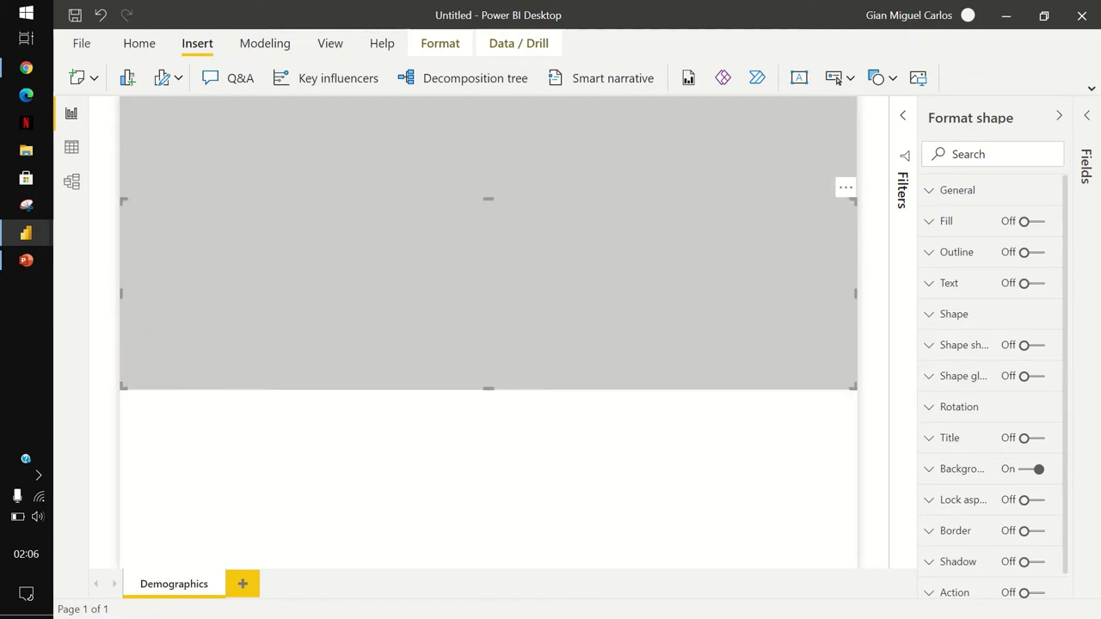
left_click(962, 469)
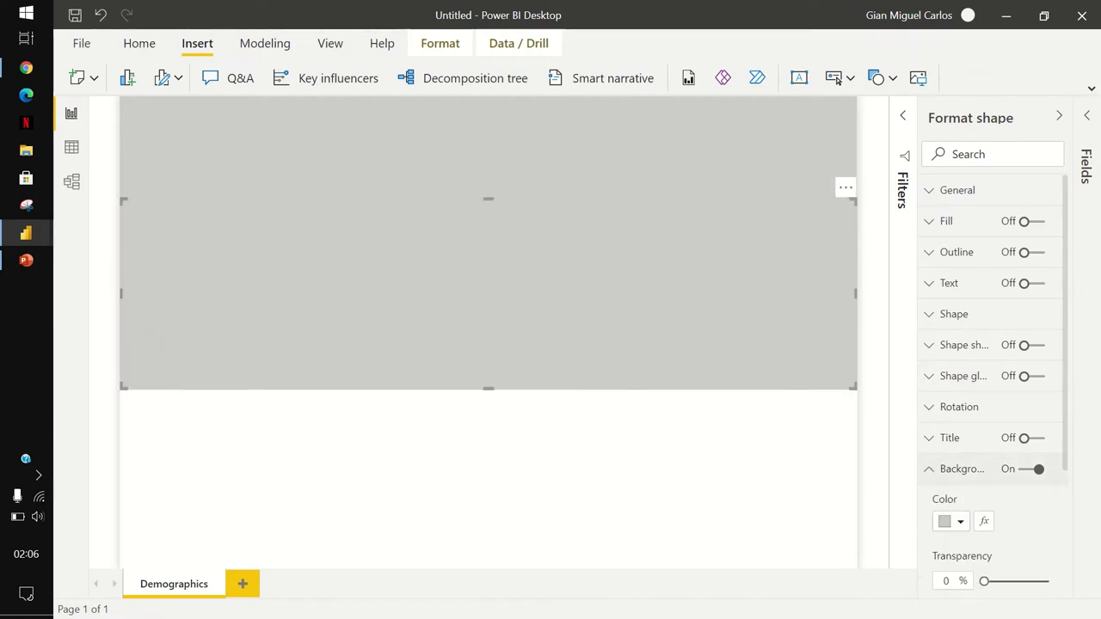
left_click(951, 521)
left_click(848, 282)
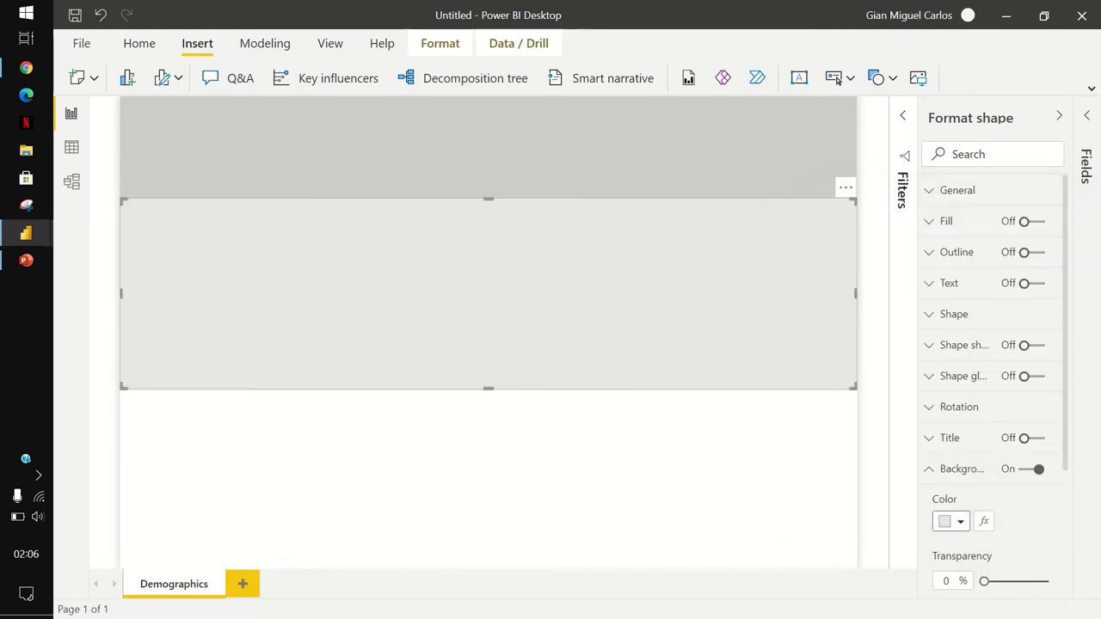
key("Escape")
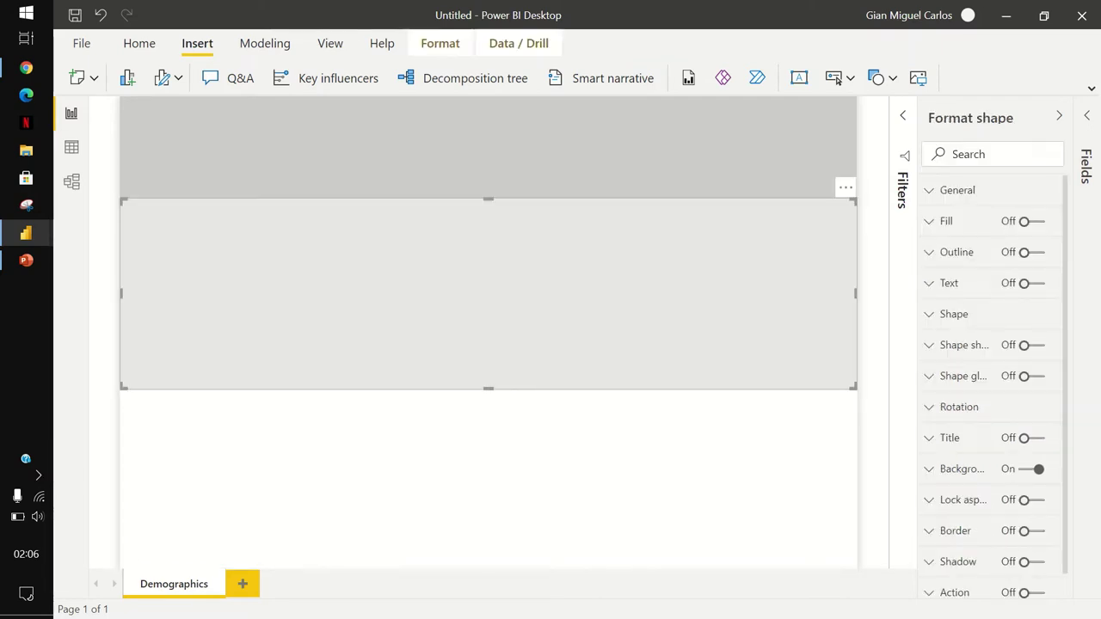
Paste a copy of the lighter band, shrink it and centre it on the page.
key("Down")
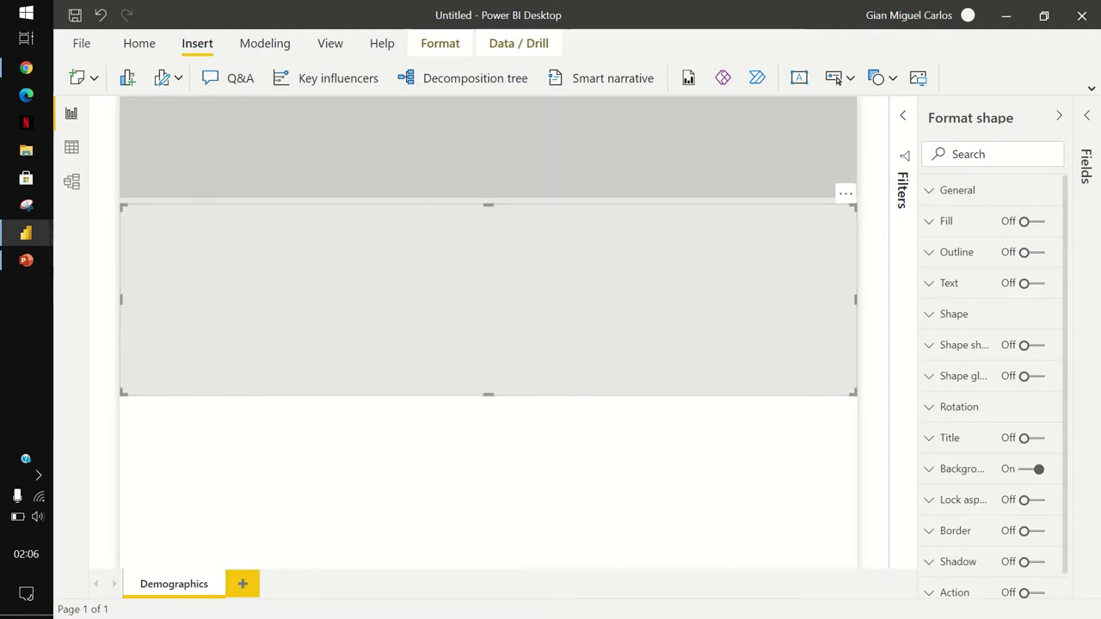
left_click_drag(123, 394, 192, 369)
left_click_drag(525, 285, 487, 350)
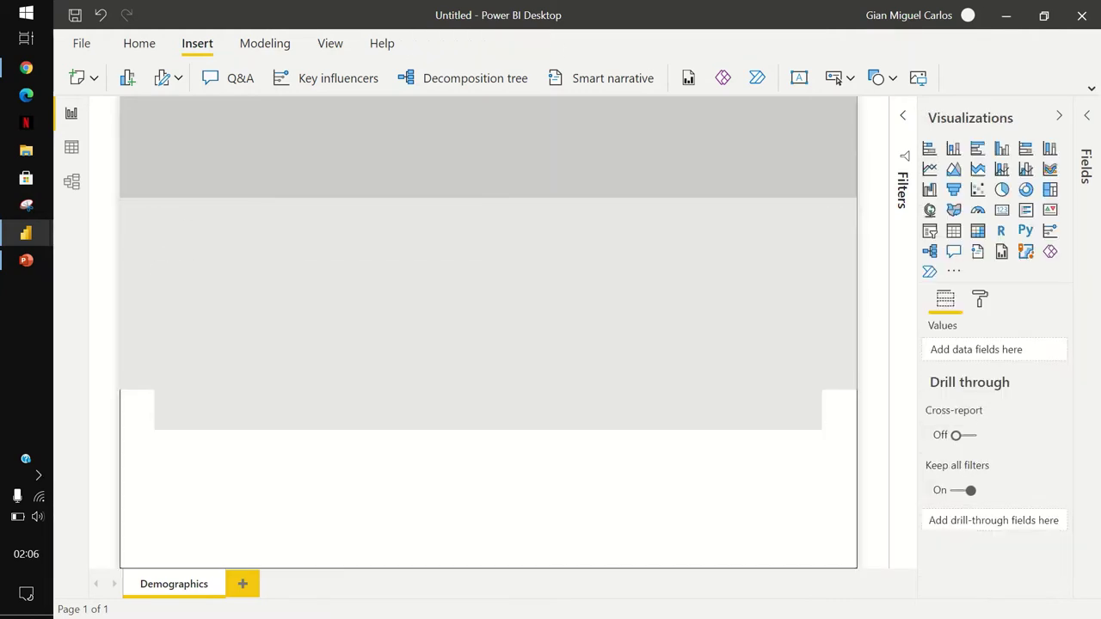
Extend the narrower band downward and make its background white.
key("Escape")
left_click(488, 413)
left_click_drag(488, 428, 488, 542)
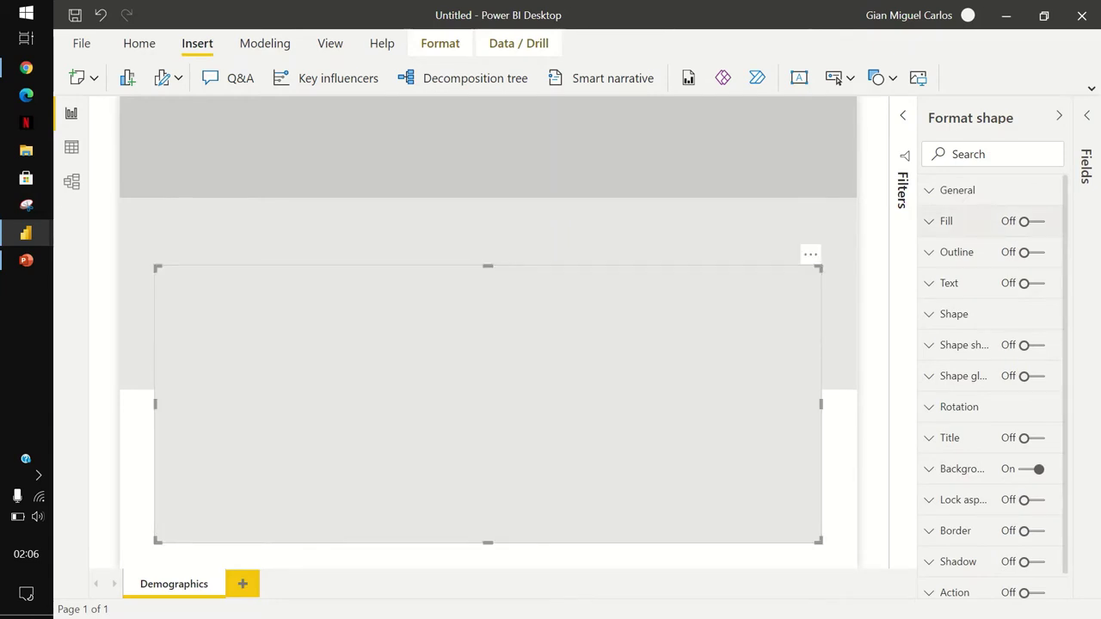
left_click(962, 469)
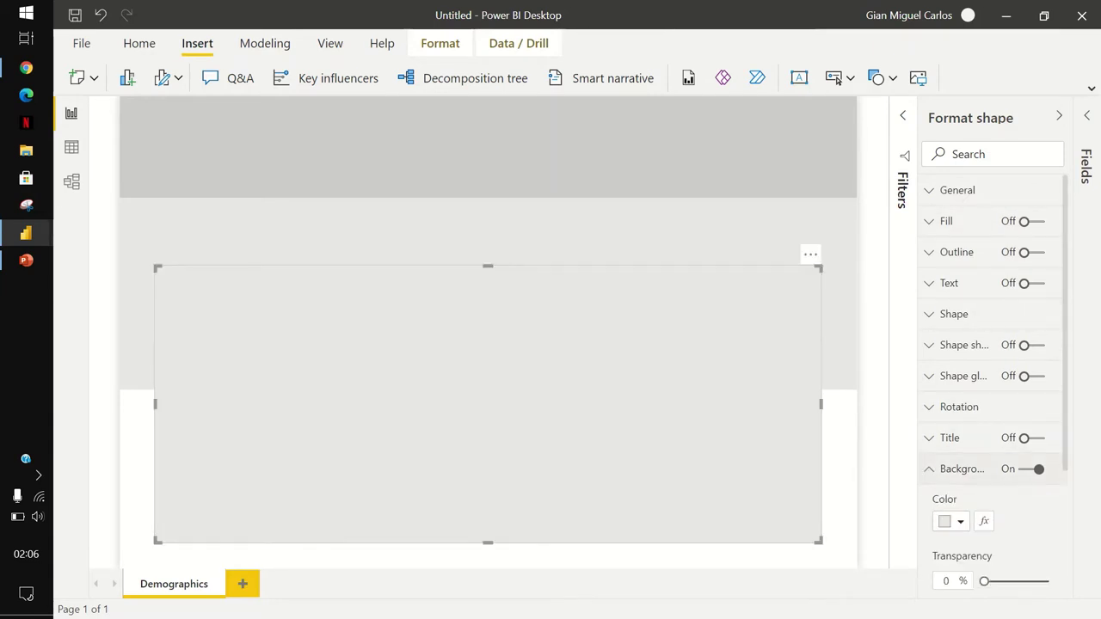
left_click(955, 522)
left_click(848, 243)
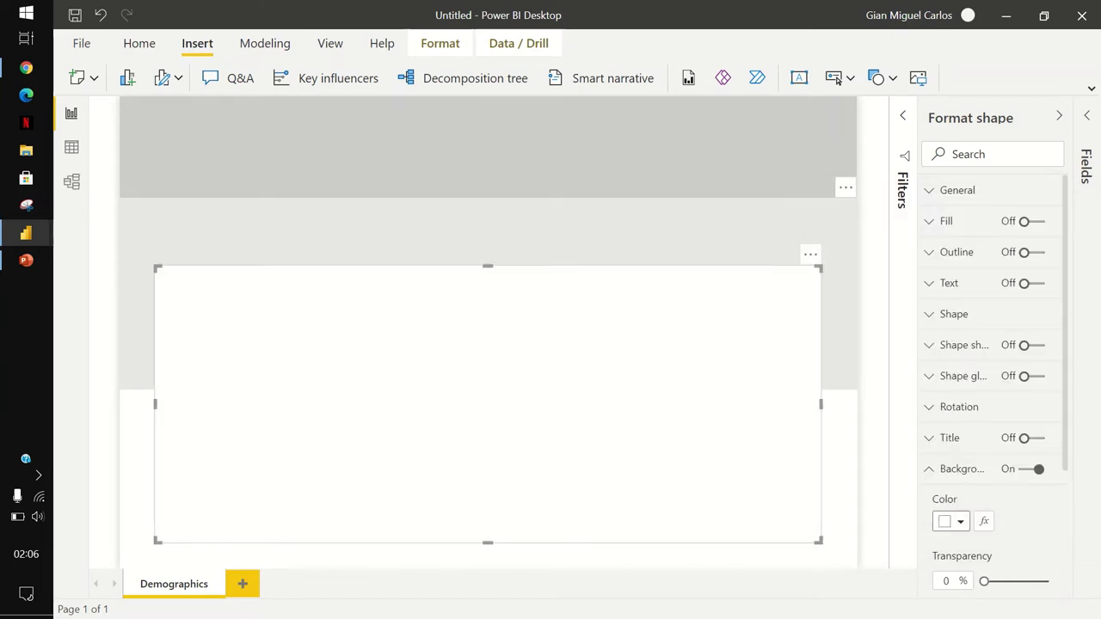
key("Escape")
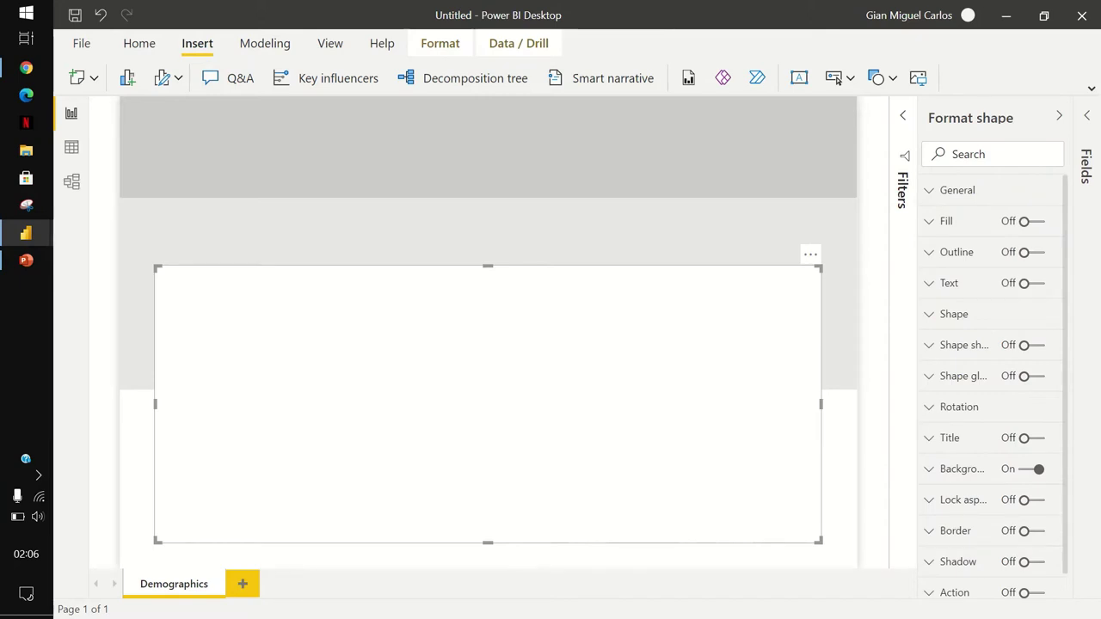
Turn on the white card's shadow with the Bottom preset.
scroll(990, 387, "down", 1)
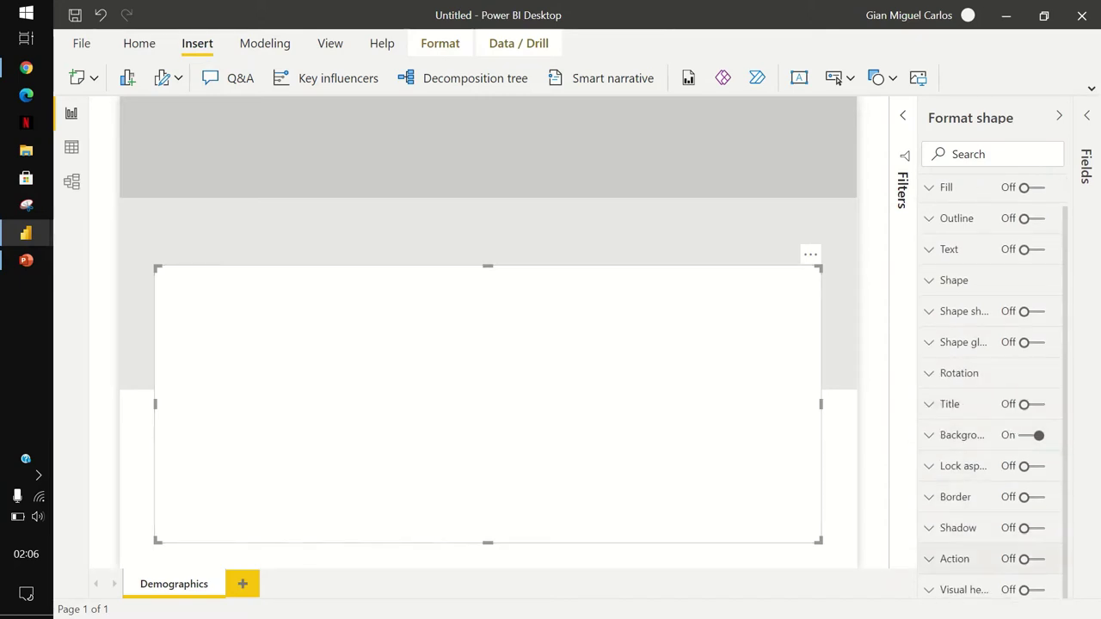
left_click(1031, 529)
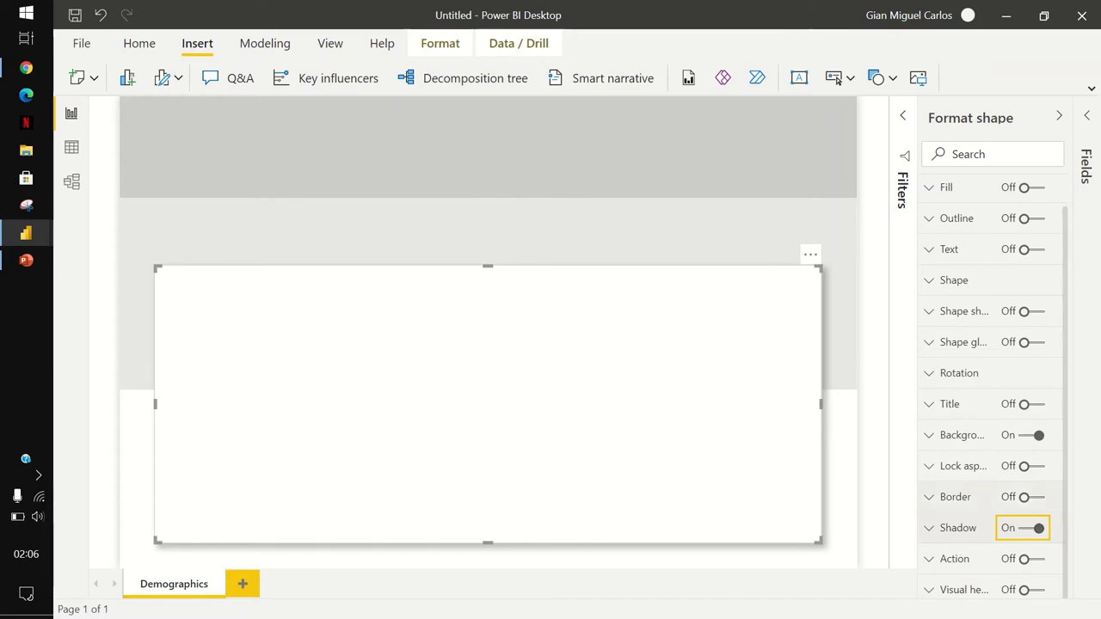
left_click(958, 528)
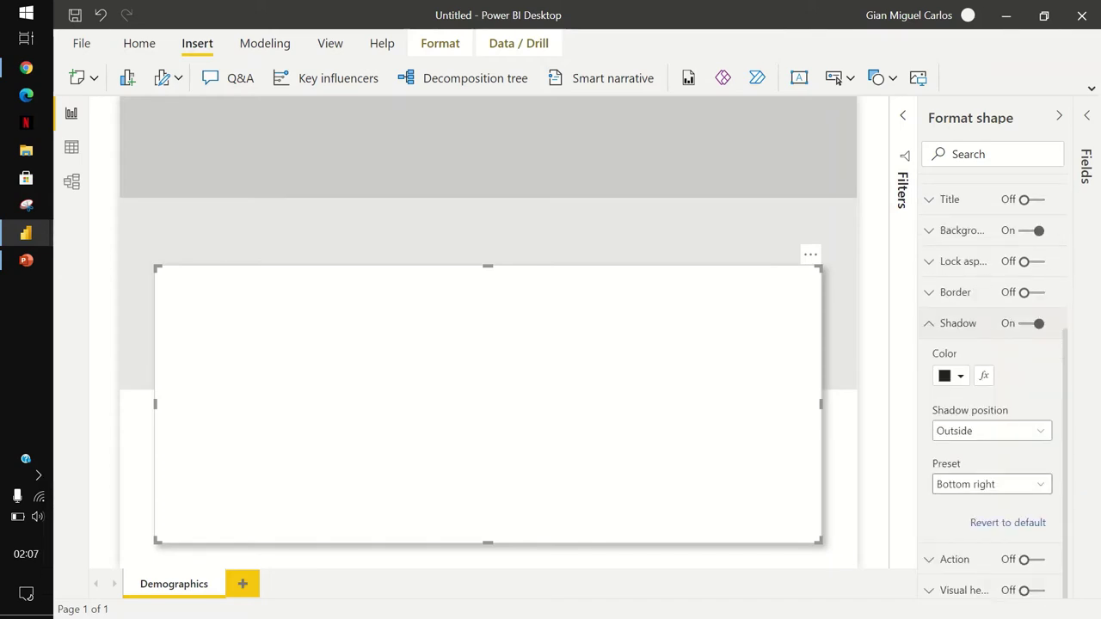
left_click(992, 485)
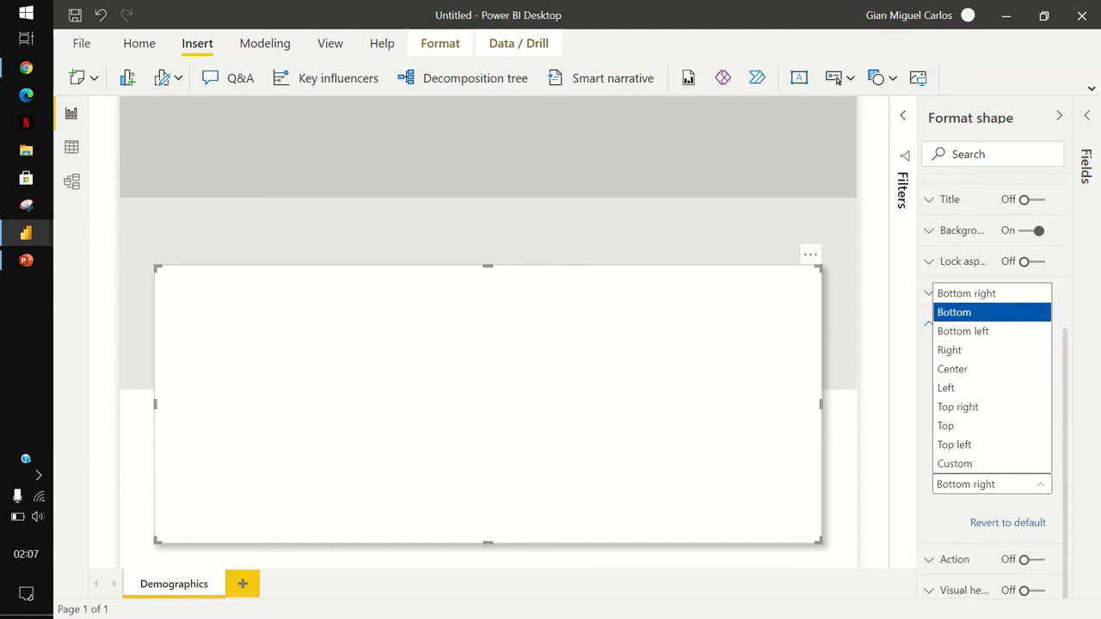
key("Return")
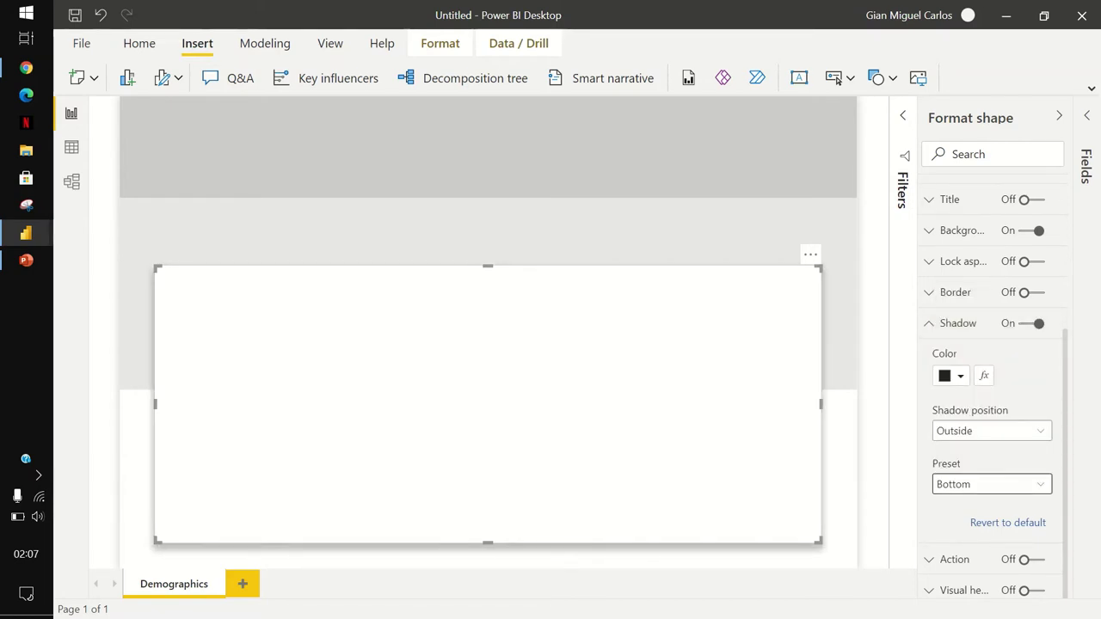
key("Escape")
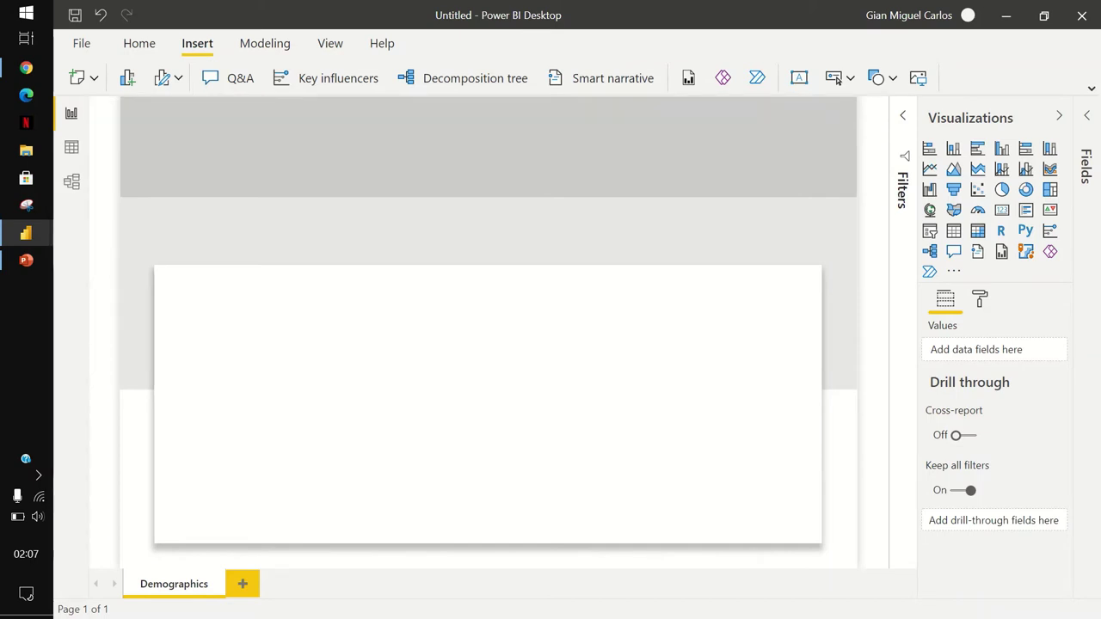
Set the top grey band's height to 75.
left_click(488, 146)
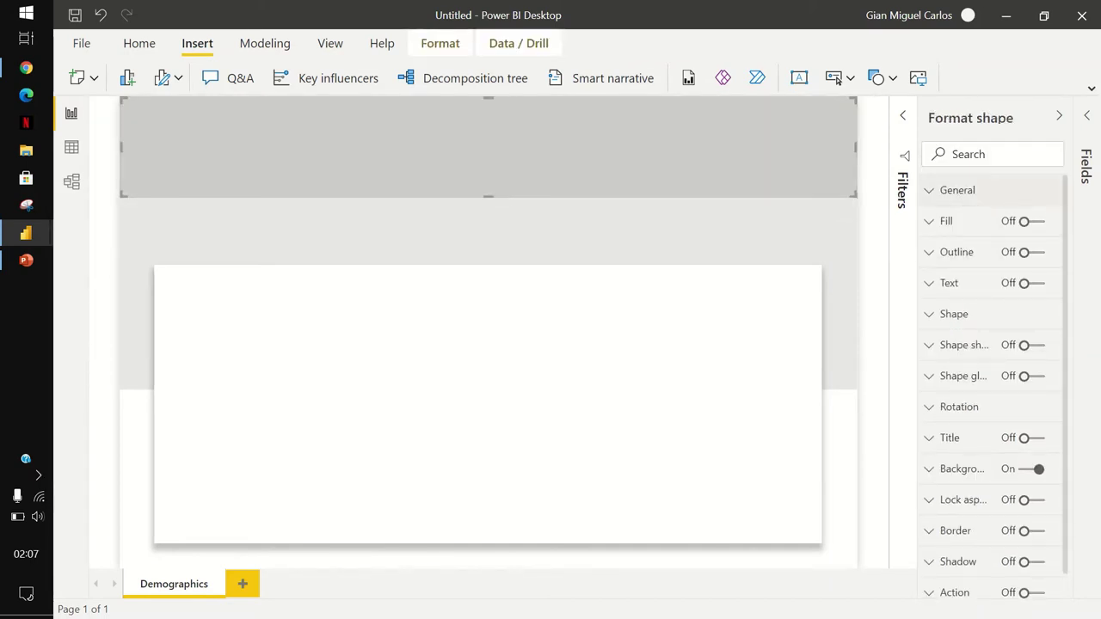
left_click(957, 190)
double_click(946, 401)
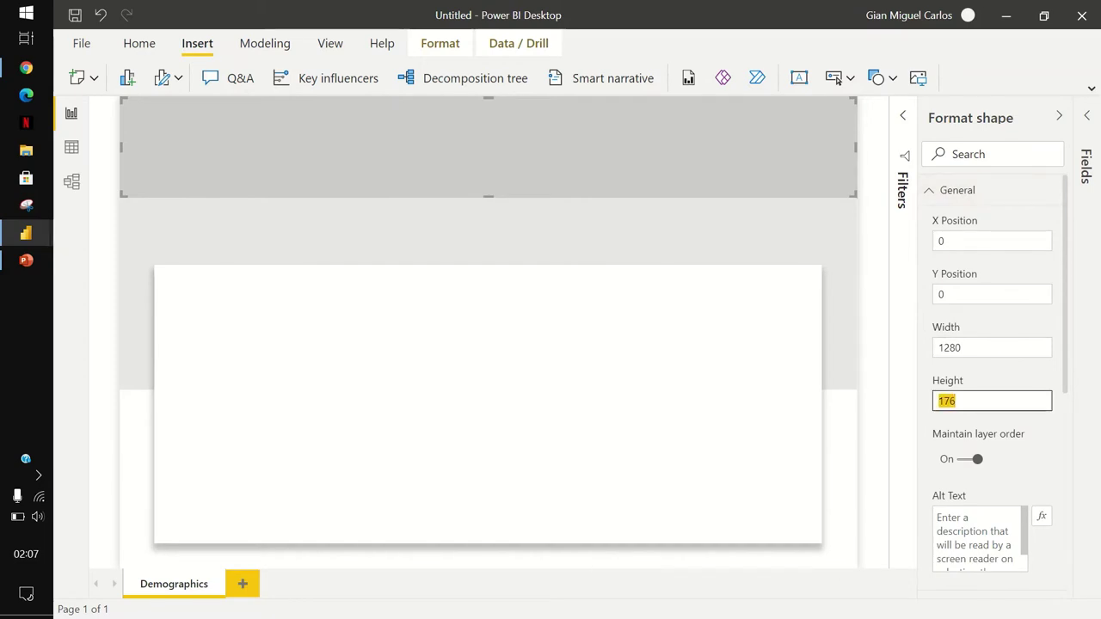
type("75")
key("Return")
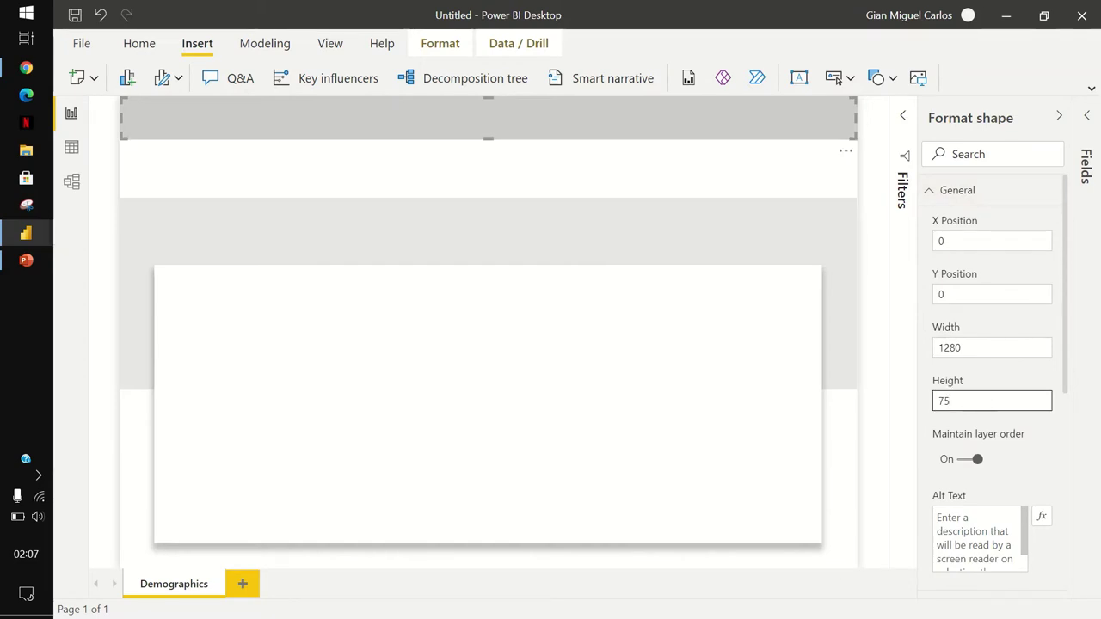
Move the middle band up directly beneath the header and set its height to 270.
left_click(488, 292)
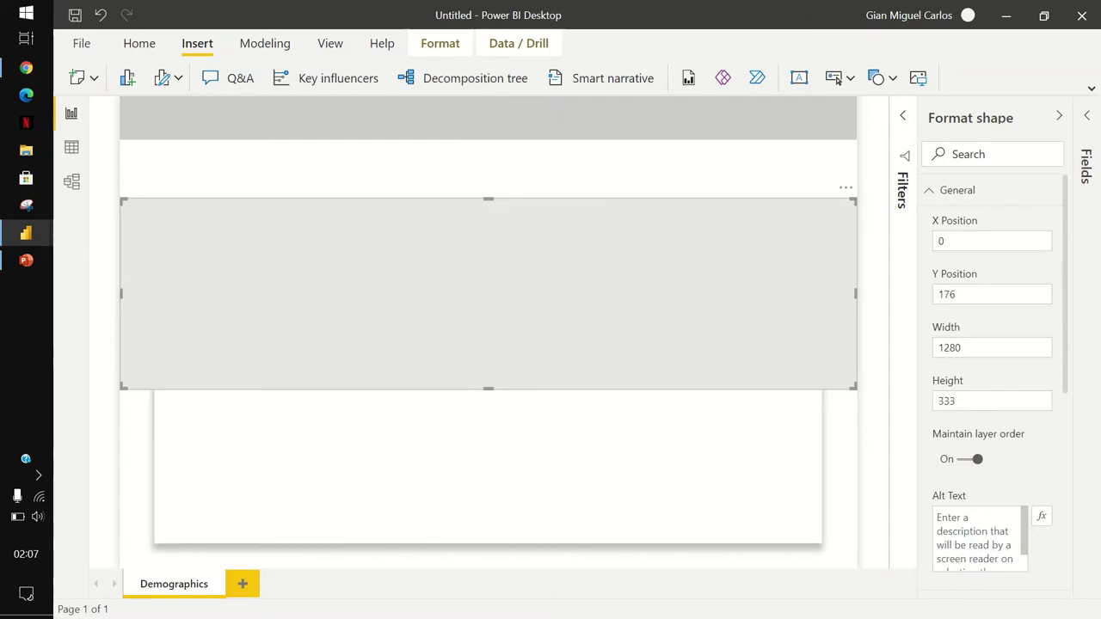
left_click_drag(488, 292, 488, 234)
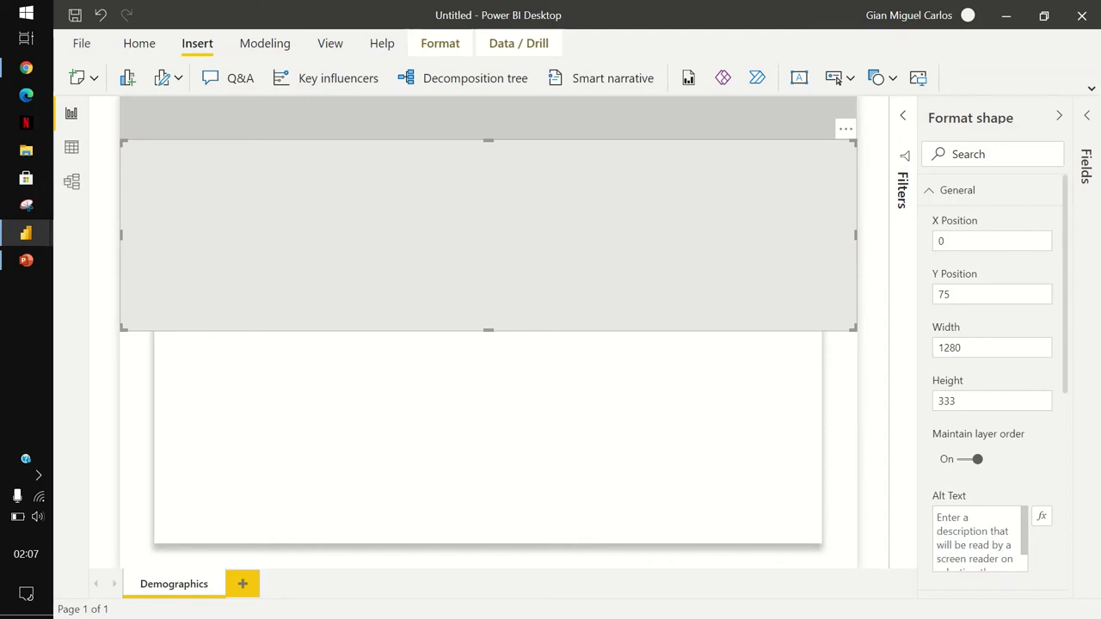
left_click(991, 401)
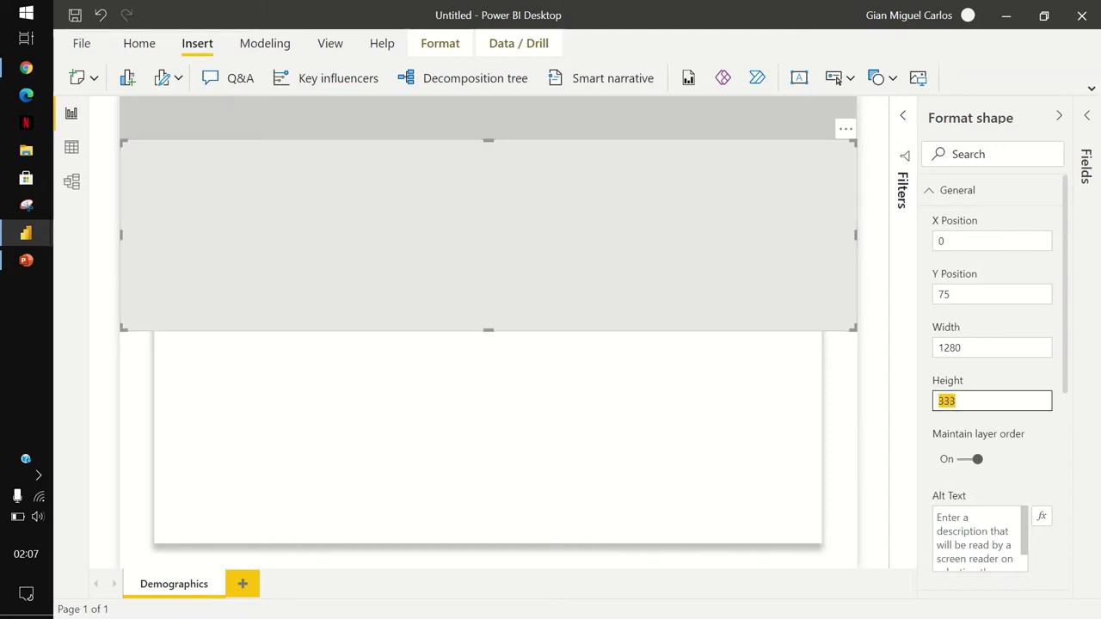
type("270")
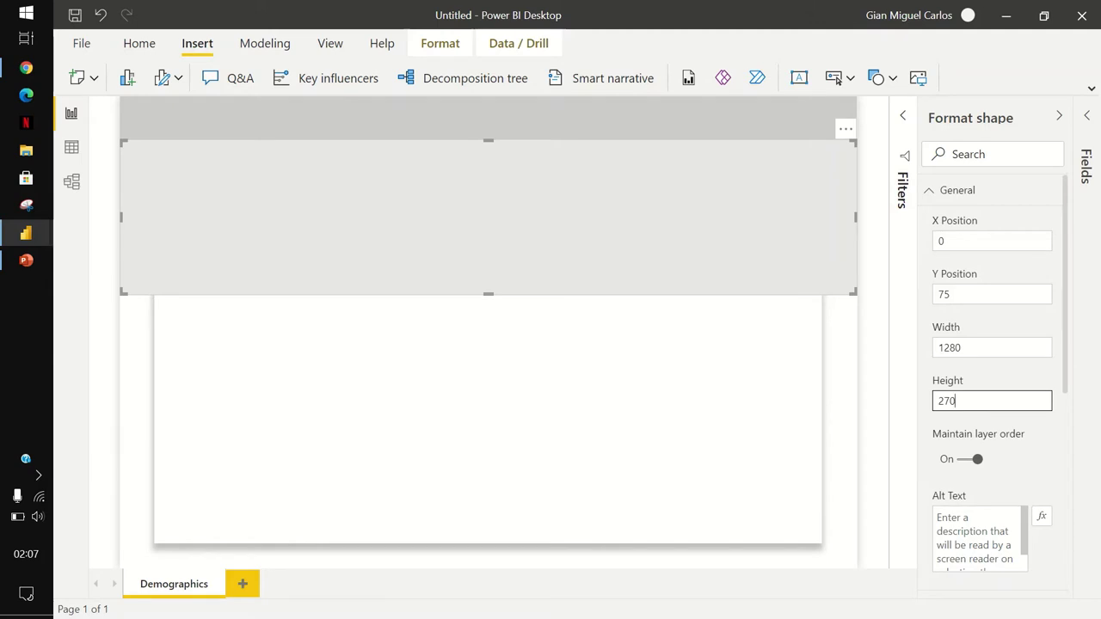
left_click(488, 405)
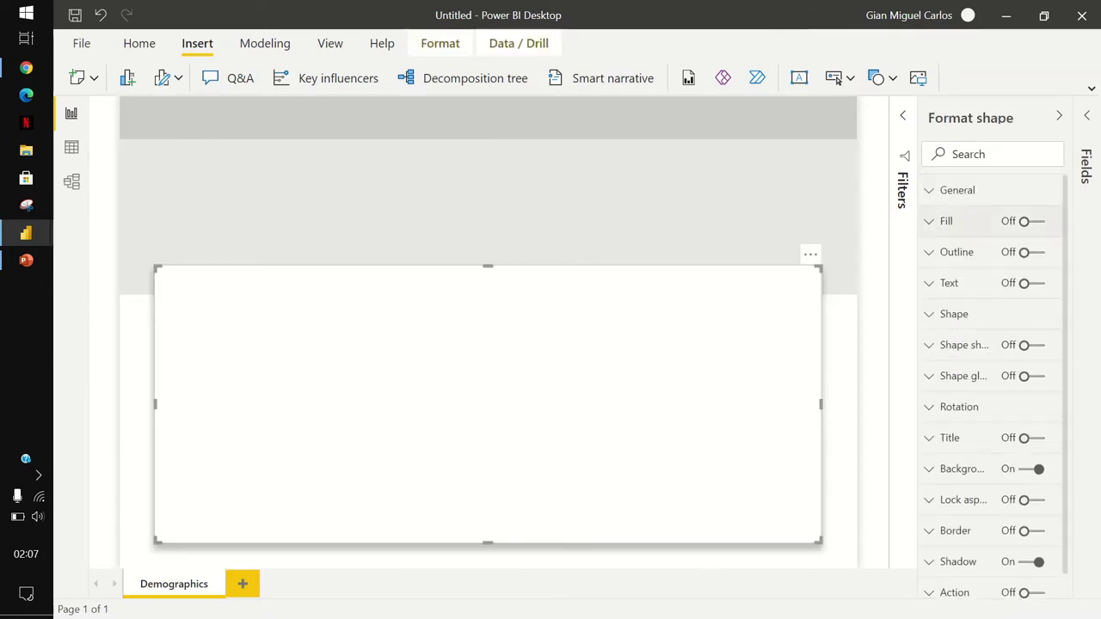
Set the white card to height 575 and width 1200 and centre it over the grey band.
left_click(958, 190)
double_click(946, 401)
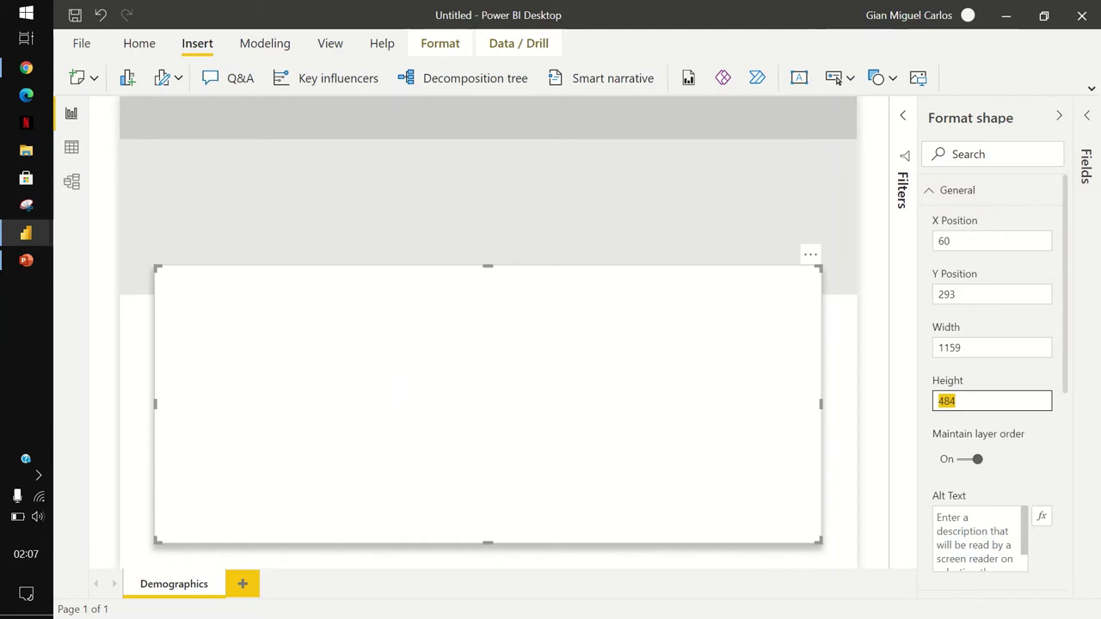
type("575")
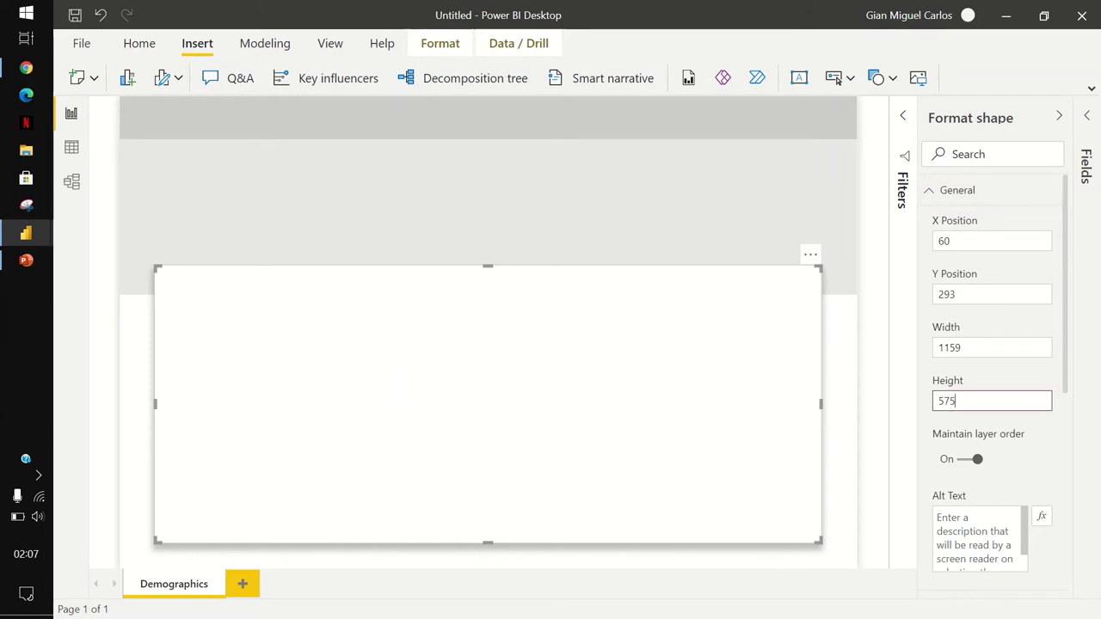
key("shift+Tab")
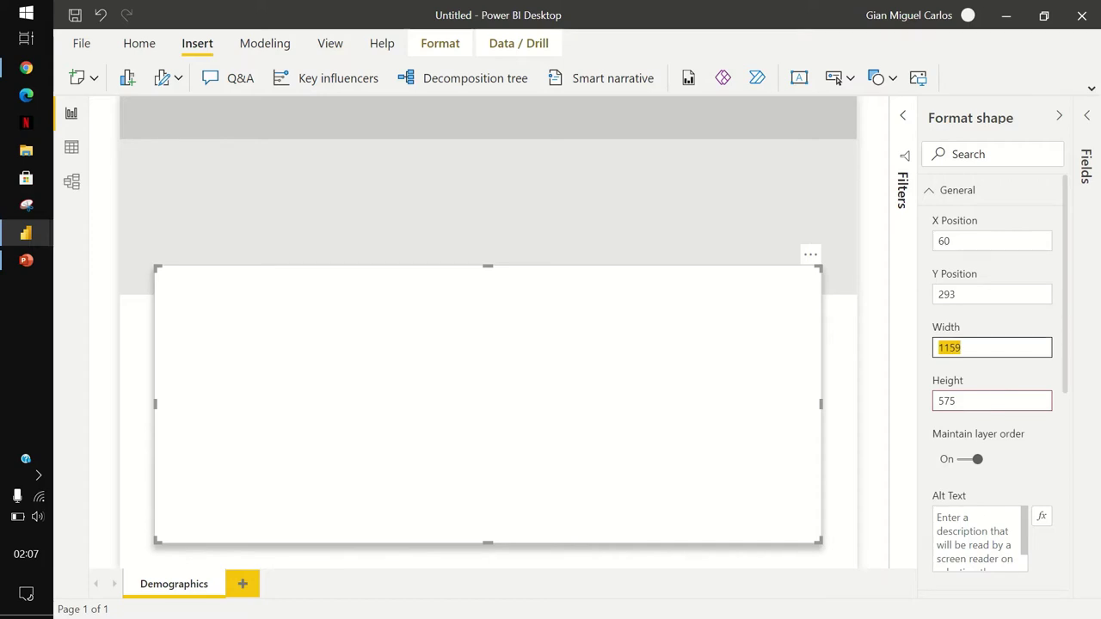
type("1200")
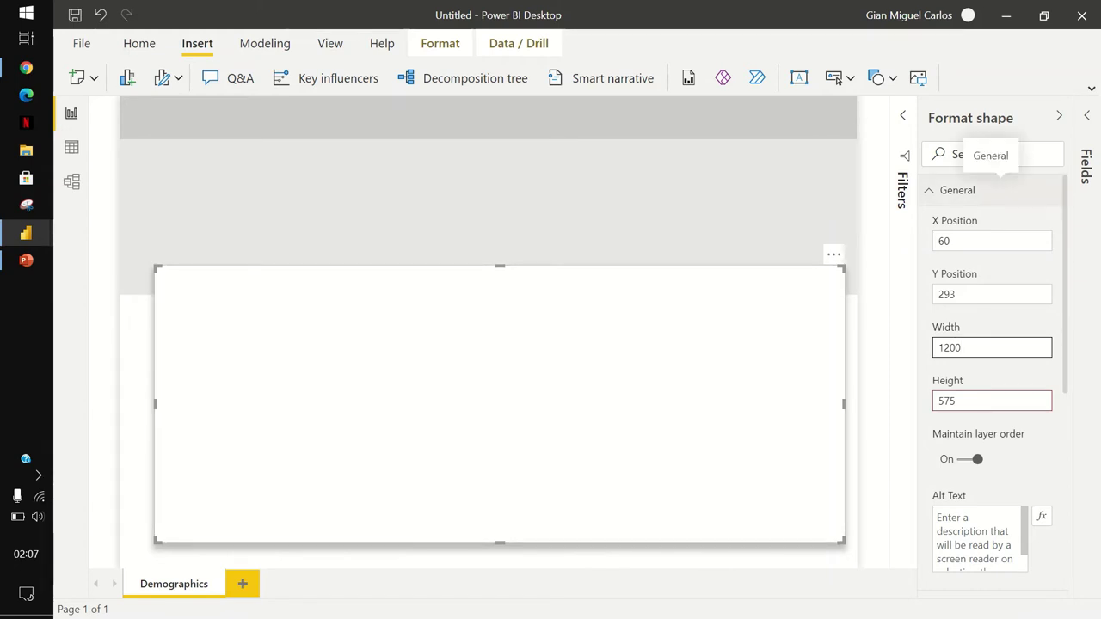
left_click(958, 190)
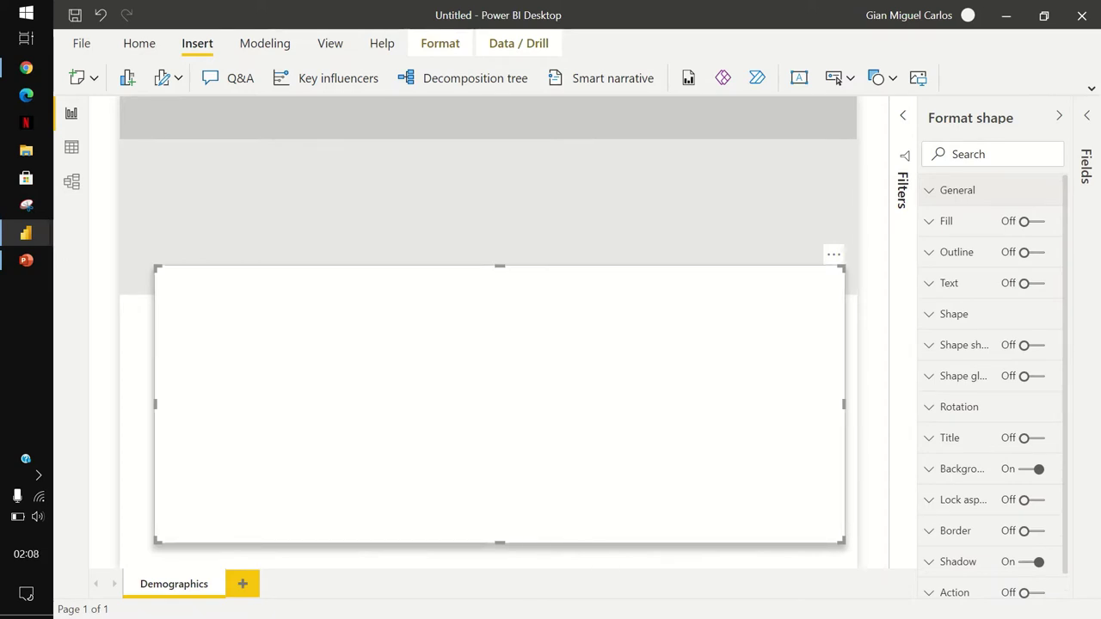
left_click_drag(500, 404, 488, 381)
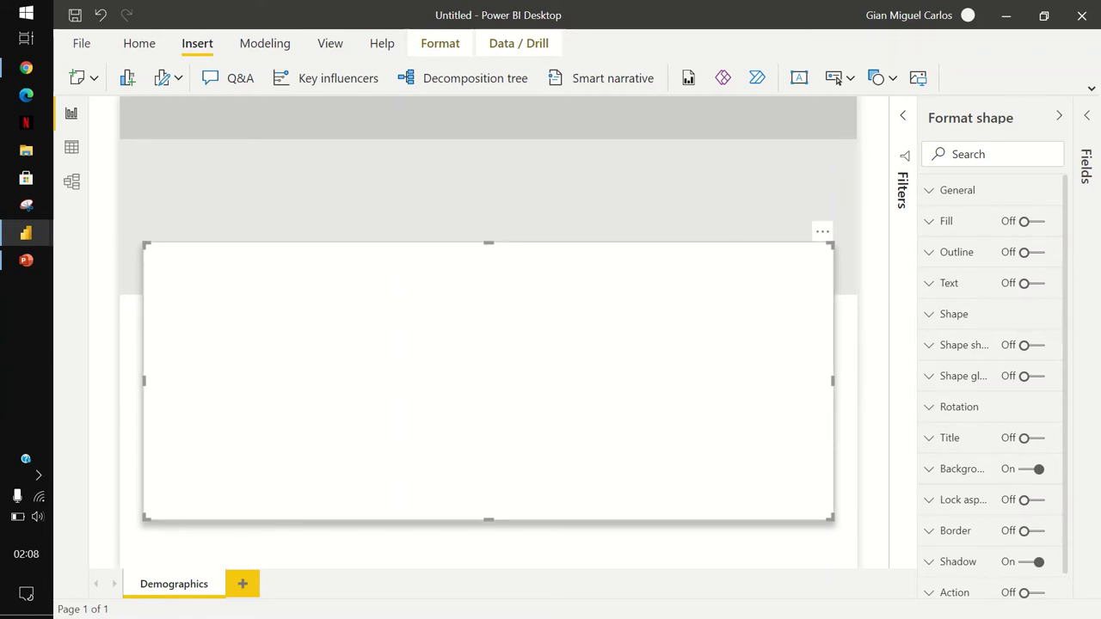
left_click_drag(489, 379, 488, 398)
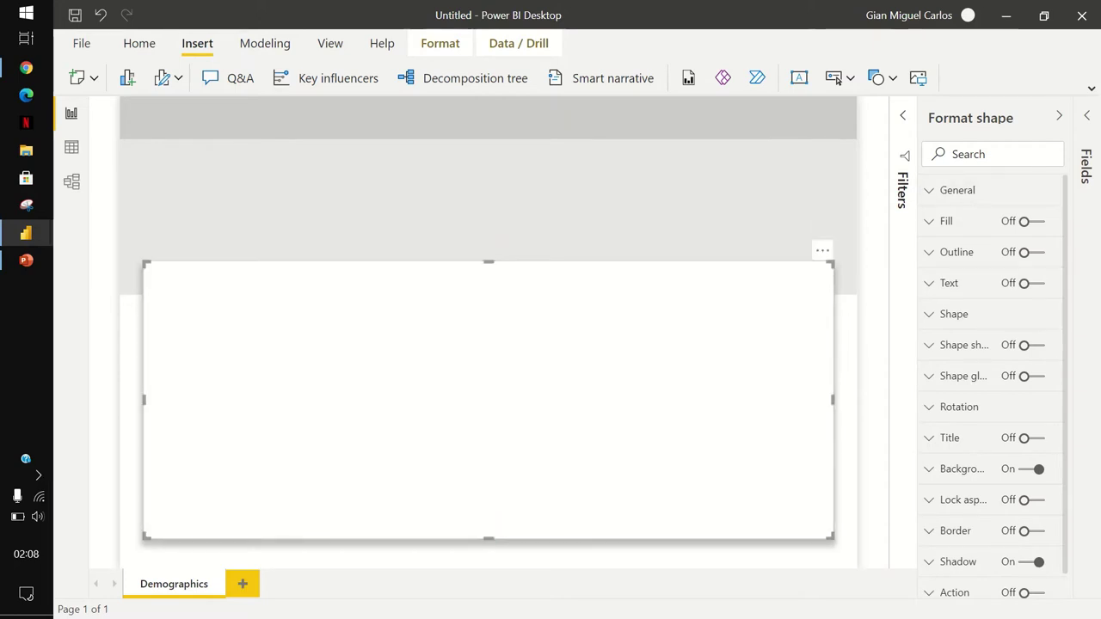
Reapply the white card's height of 575, correcting a mistyped value.
left_click(1060, 115)
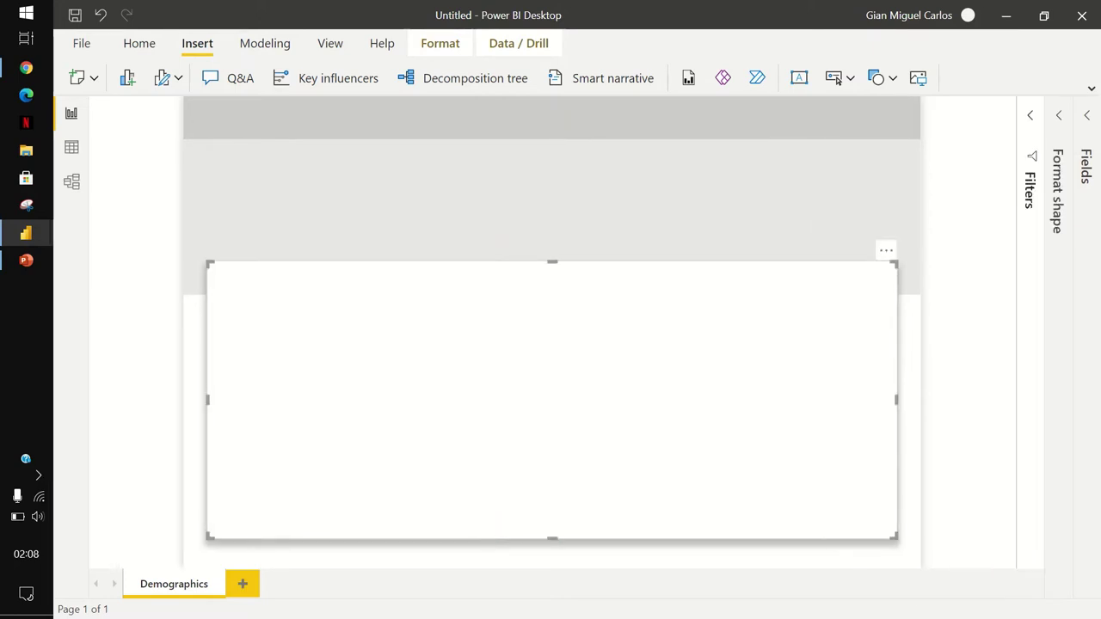
left_click(1057, 190)
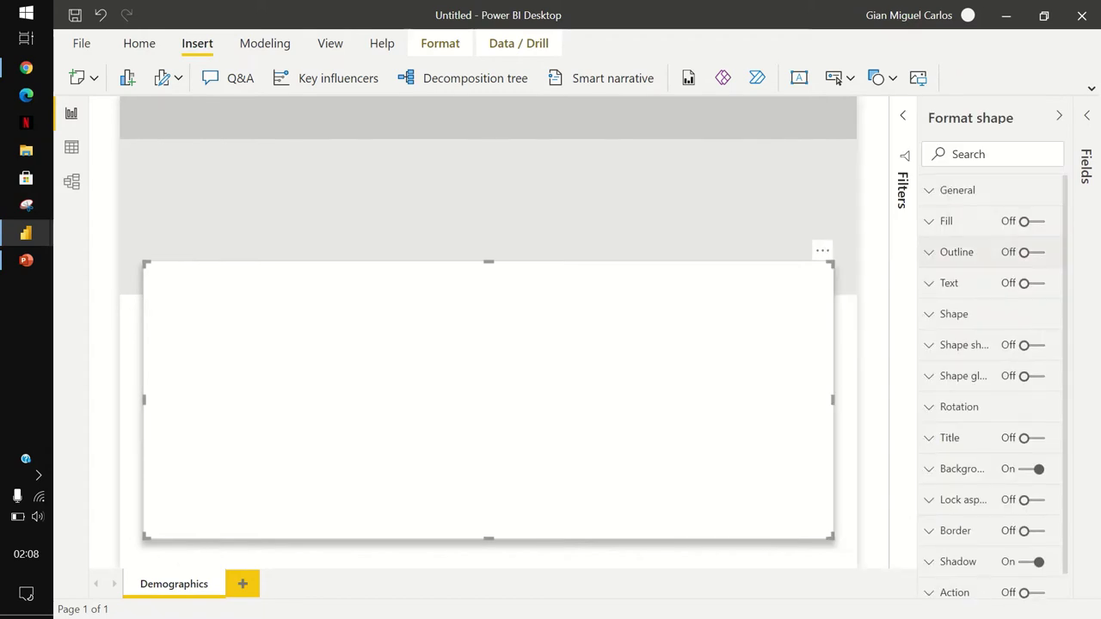
left_click(957, 190)
left_click(992, 401)
double_click(946, 401)
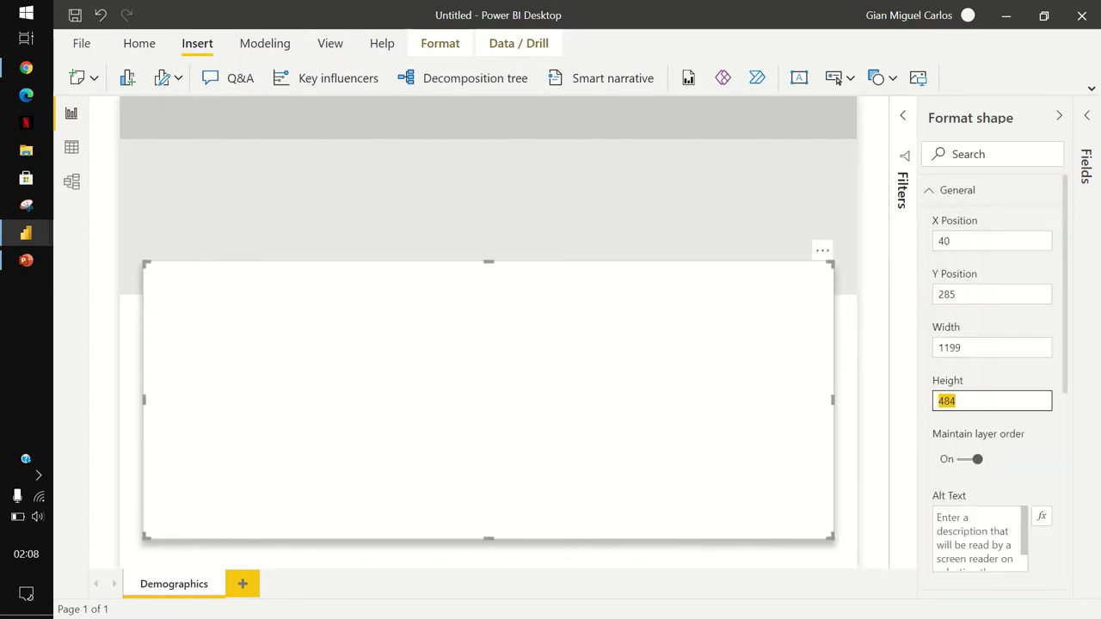
type("575")
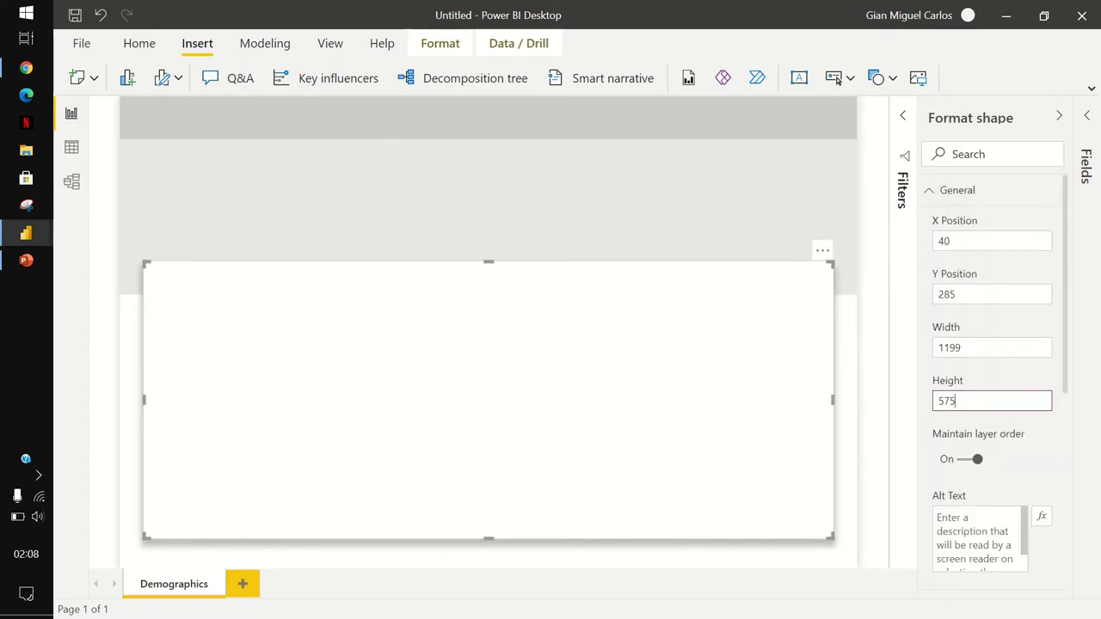
key("Return")
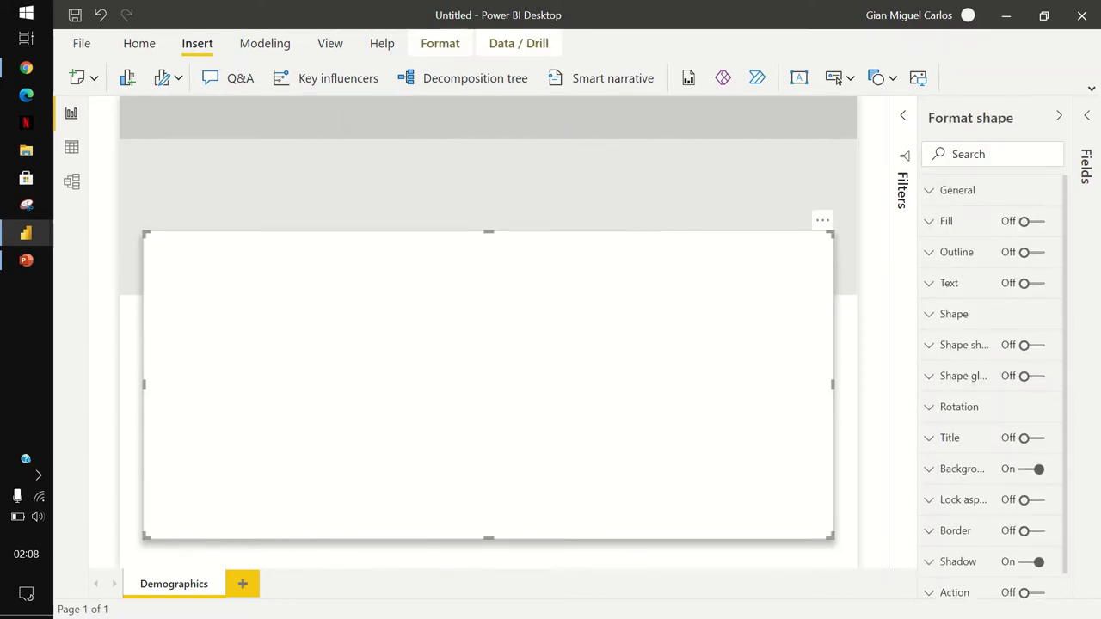
key("BackSpace")
key("BackSpace")
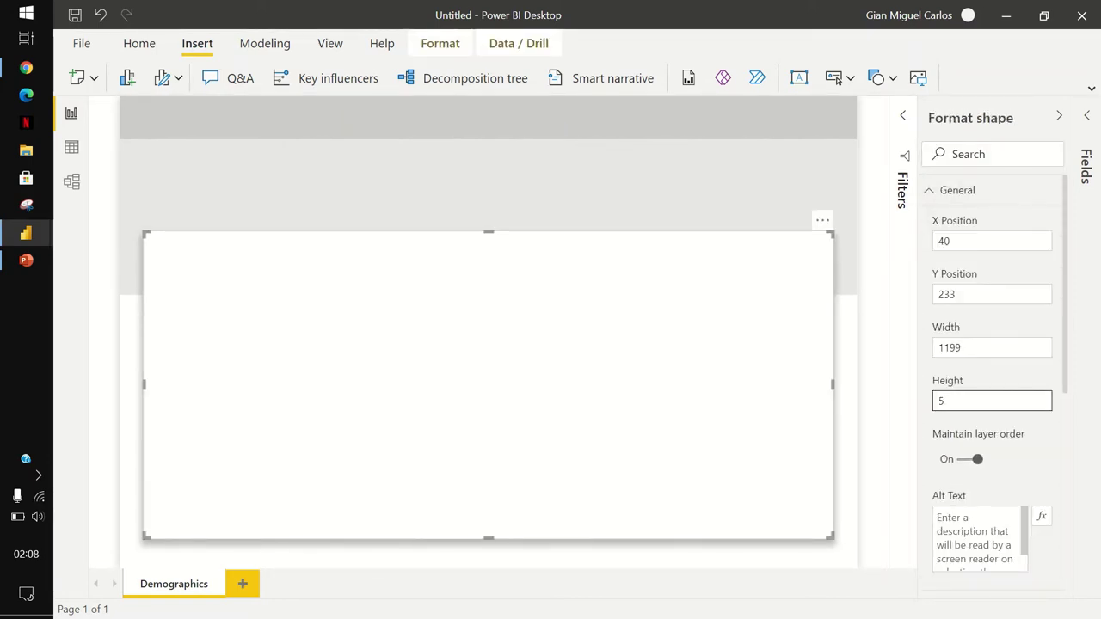
type("75")
key("Return")
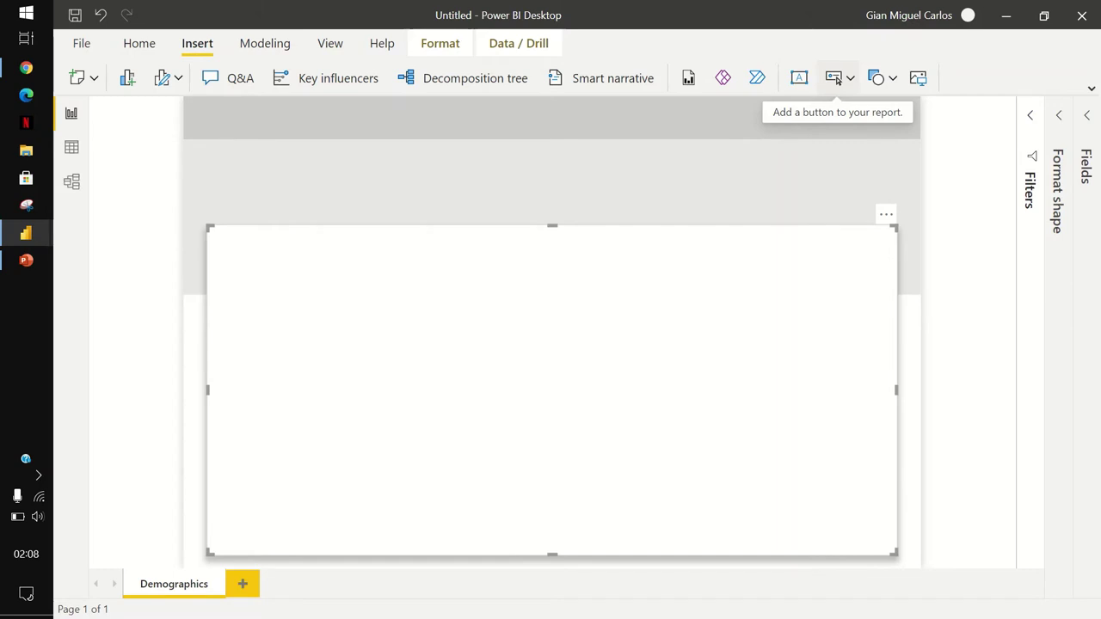
Insert a Blank button and place it on the band above the card's left edge.
left_click(837, 79)
key("Down")
key("Down")
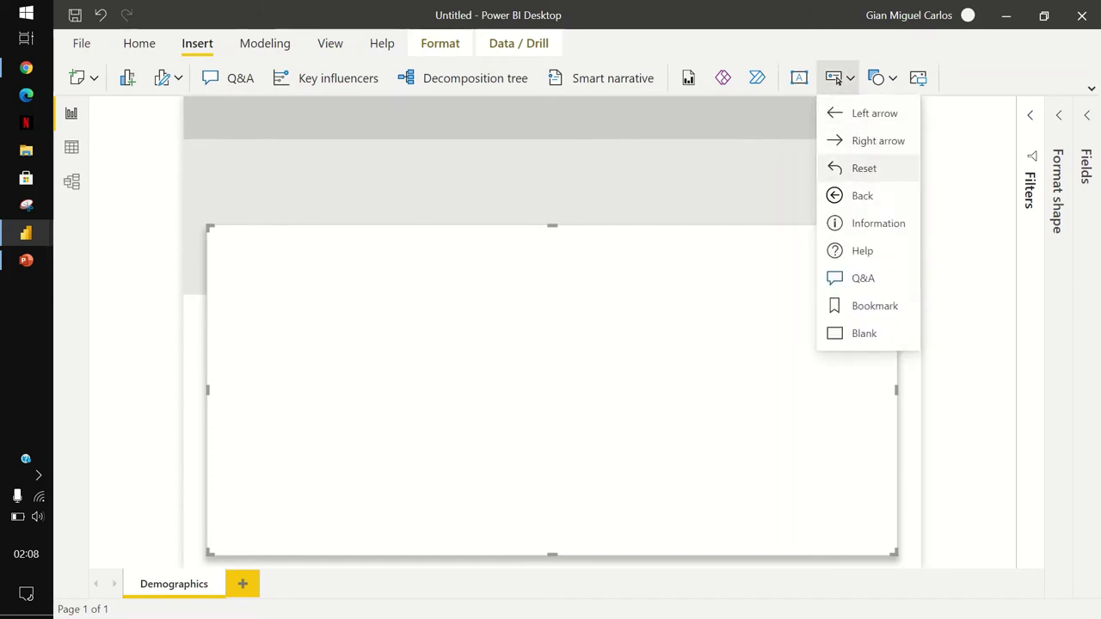
key("Down")
key("Down")
key("Down")
key("Down")
key("Down")
key("Down")
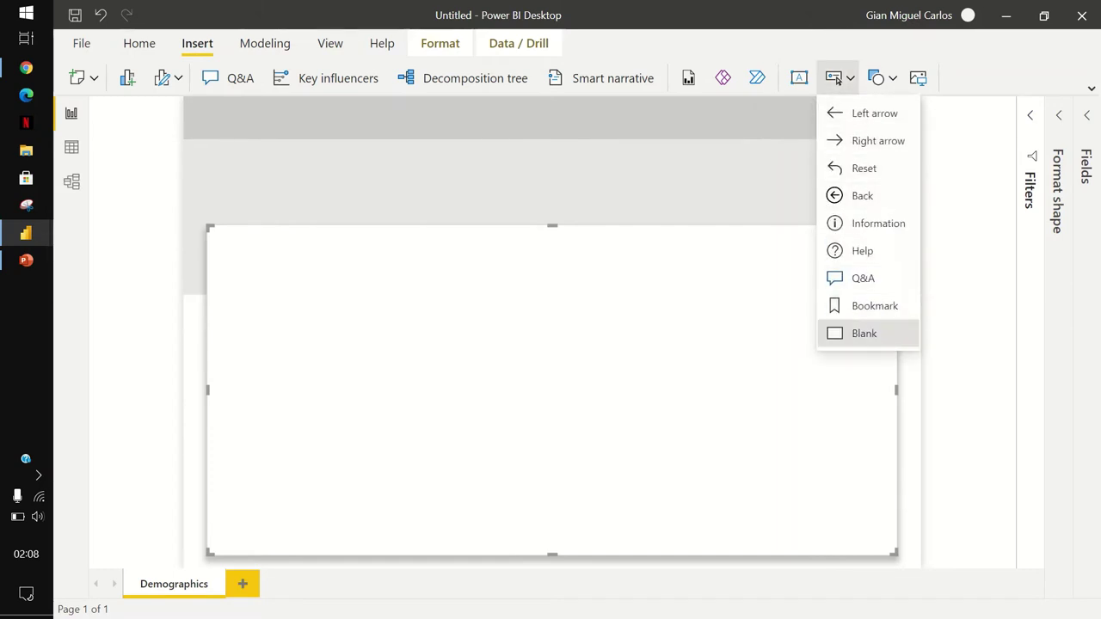
key("Return")
left_click_drag(213, 108, 315, 216)
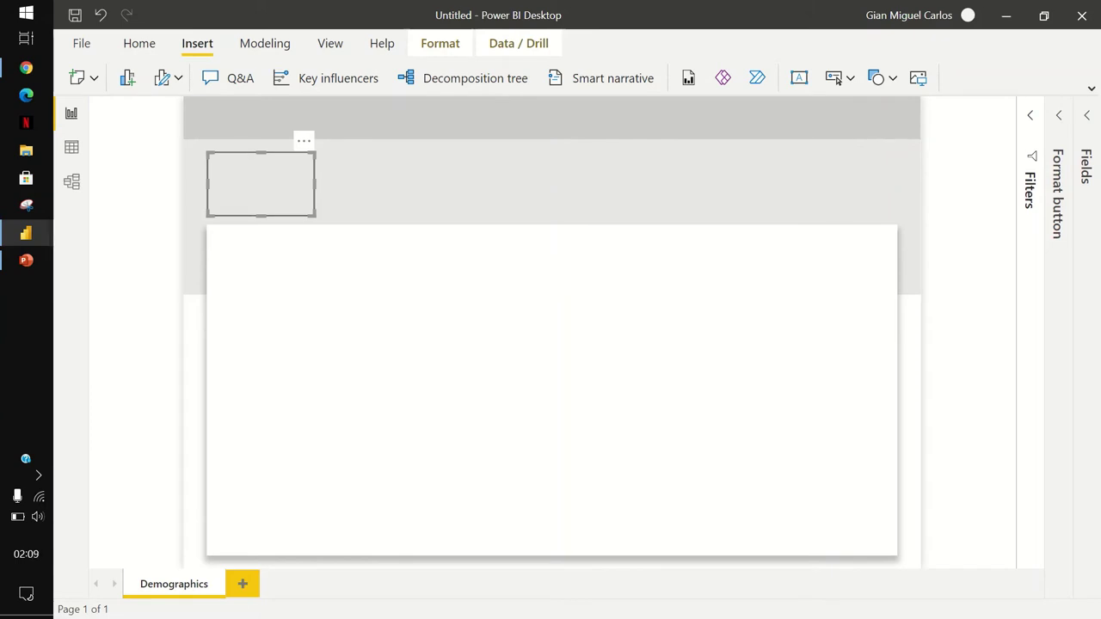
Duplicate the blank button into four buttons in a row.
key("ctrl+v")
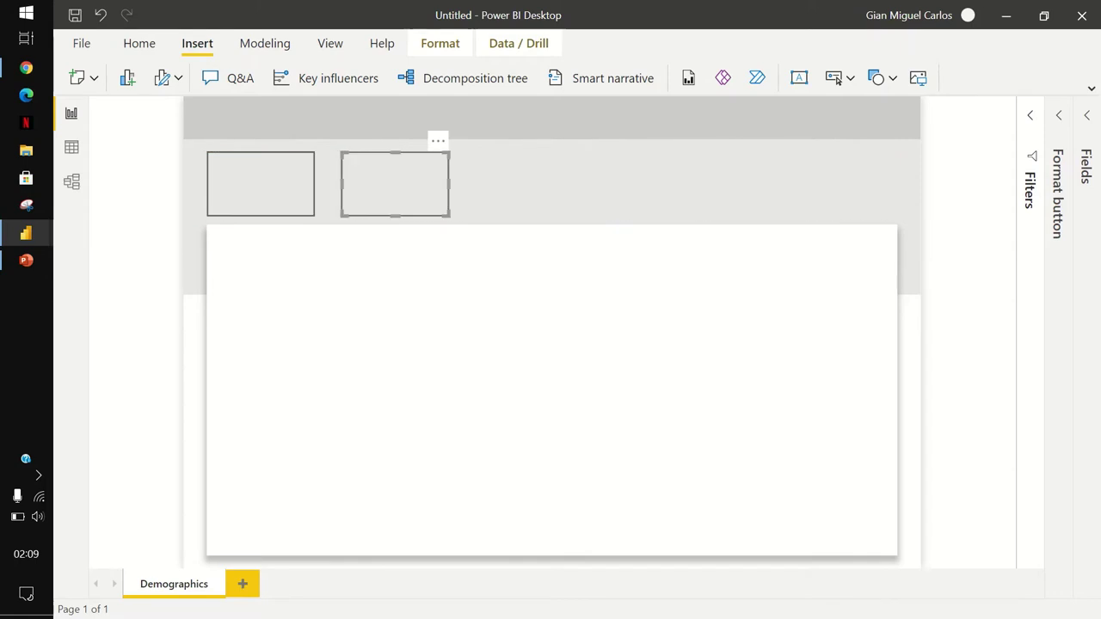
left_click(261, 184)
left_click(395, 183, "ctrl")
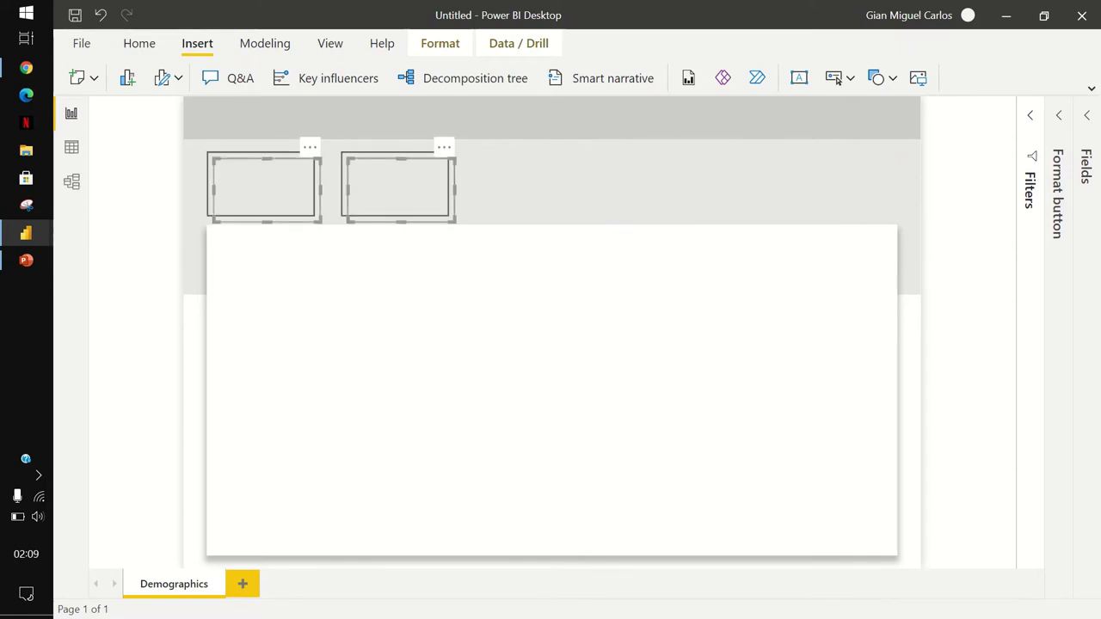
key("ctrl+v")
left_click_drag(303, 187, 525, 187)
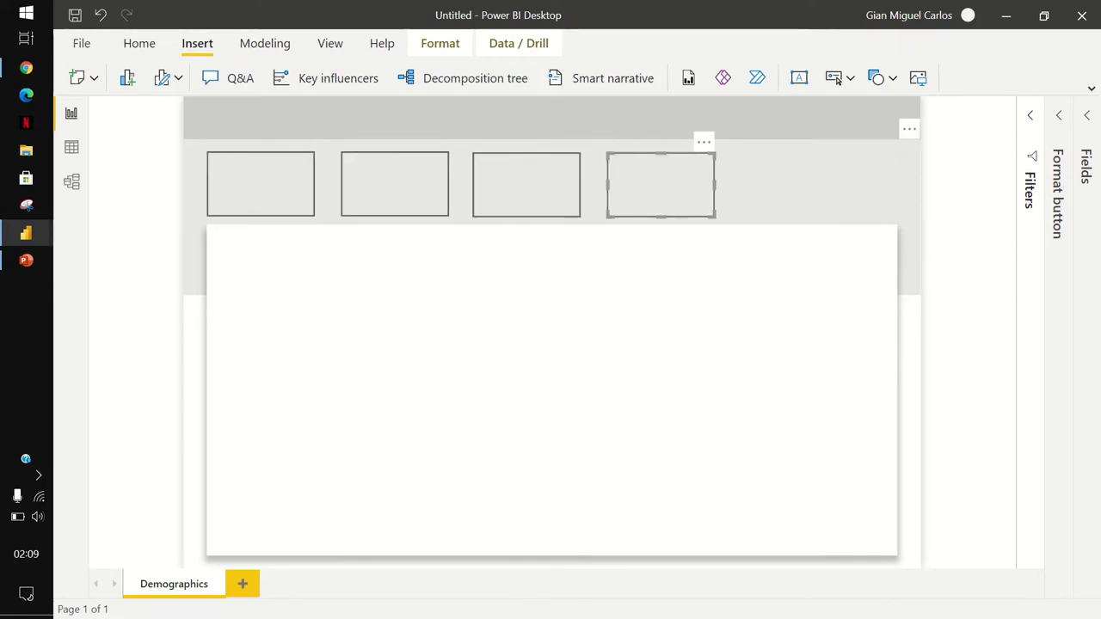
Nudge all four buttons to the right, then select the fourth one alone.
left_click(261, 184)
left_click(395, 183, "ctrl")
left_click(526, 184, "ctrl")
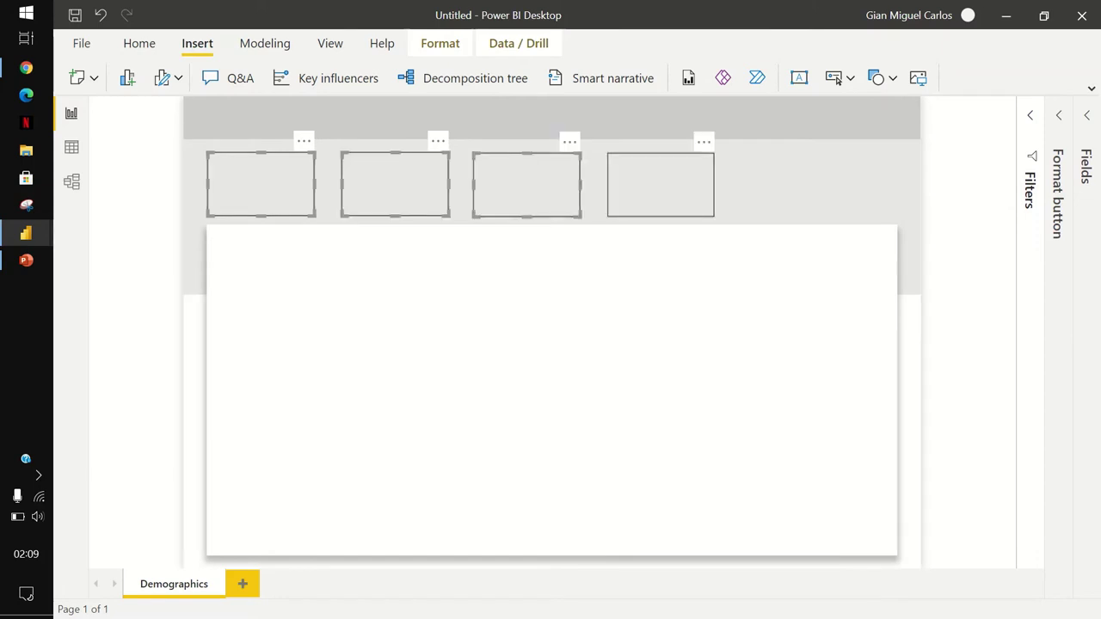
left_click(660, 185, "ctrl")
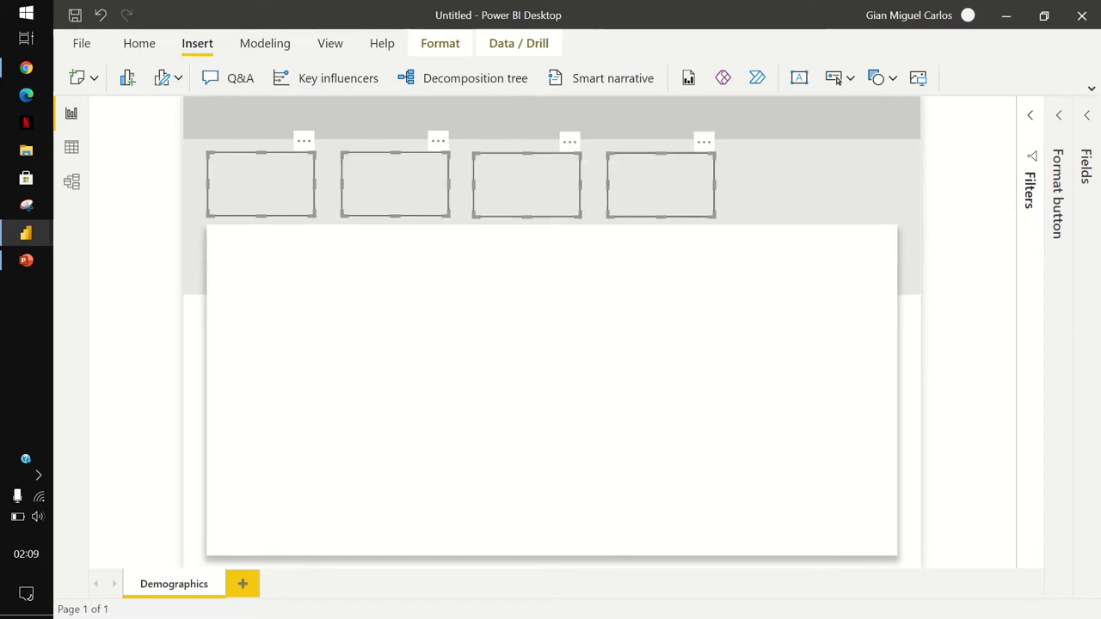
key("Right")
left_click(707, 183)
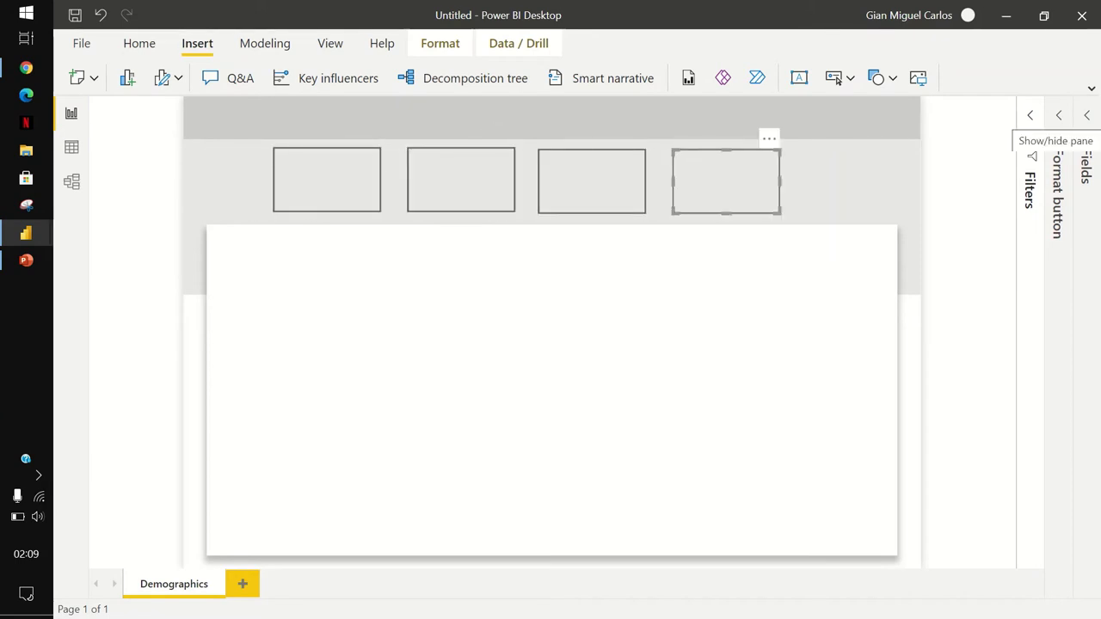
Set the fourth button's height to 105 and width to 250.
left_click(1059, 116)
left_click(958, 190)
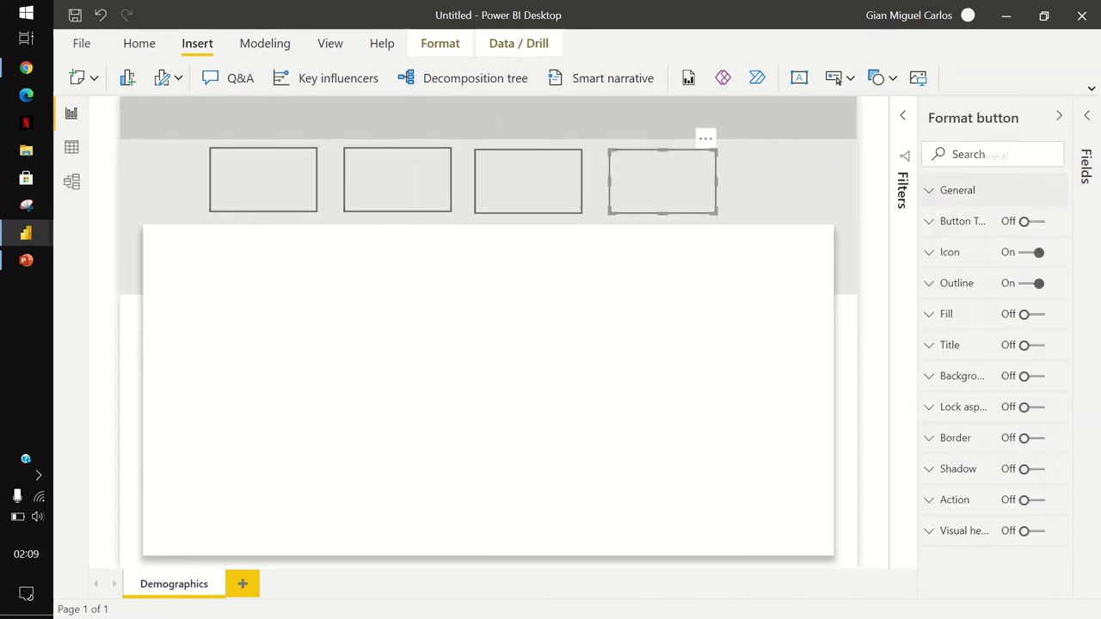
left_click(958, 190)
left_click(990, 347)
key("Tab")
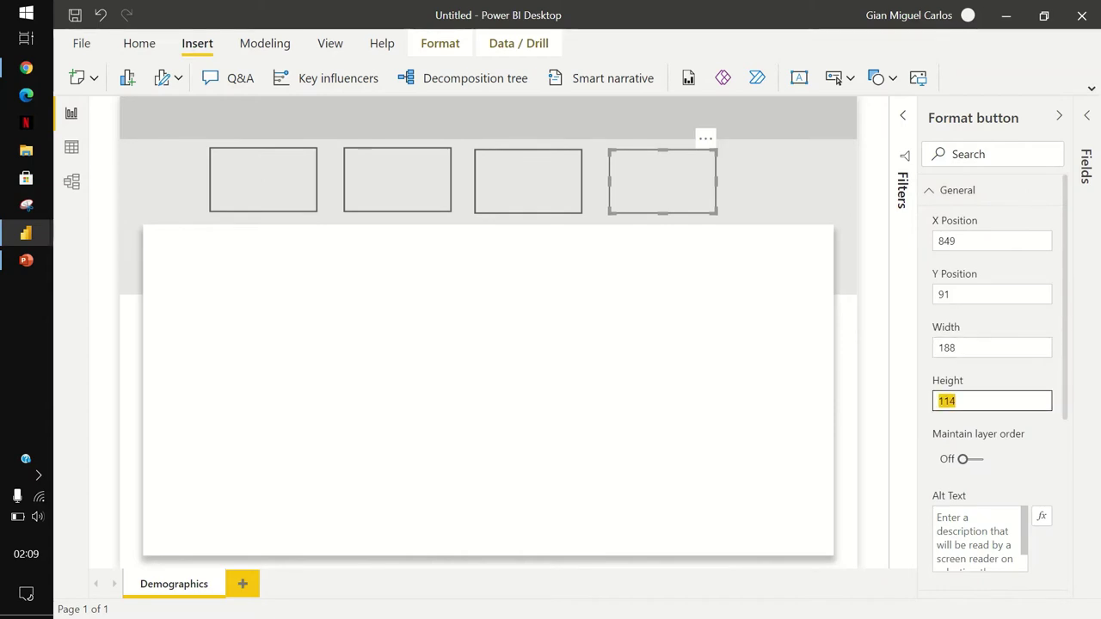
type("105")
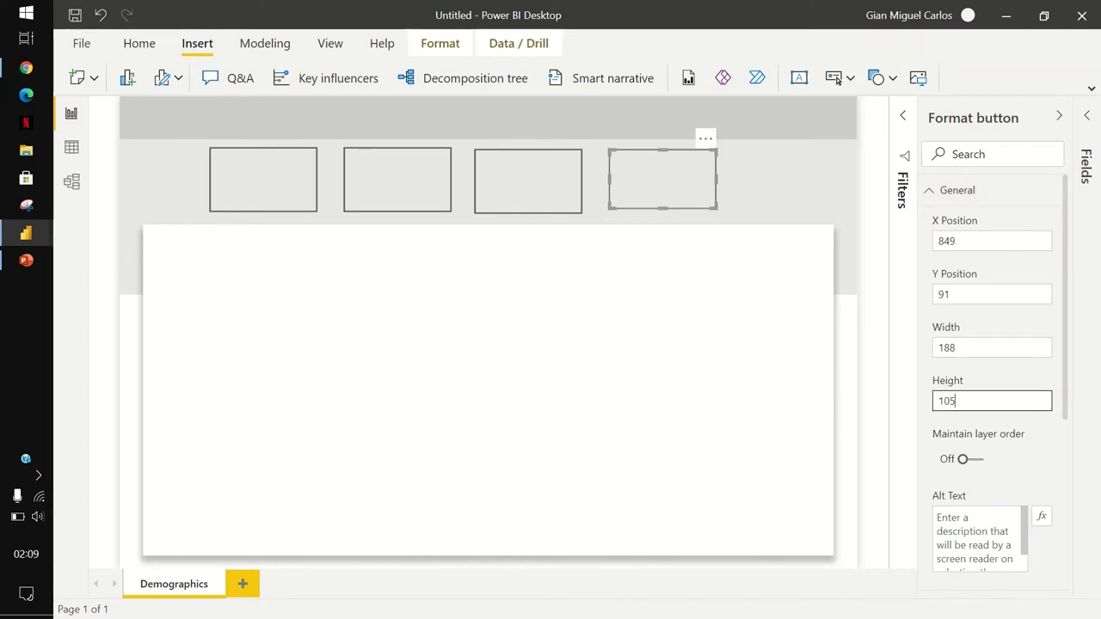
left_click(992, 348)
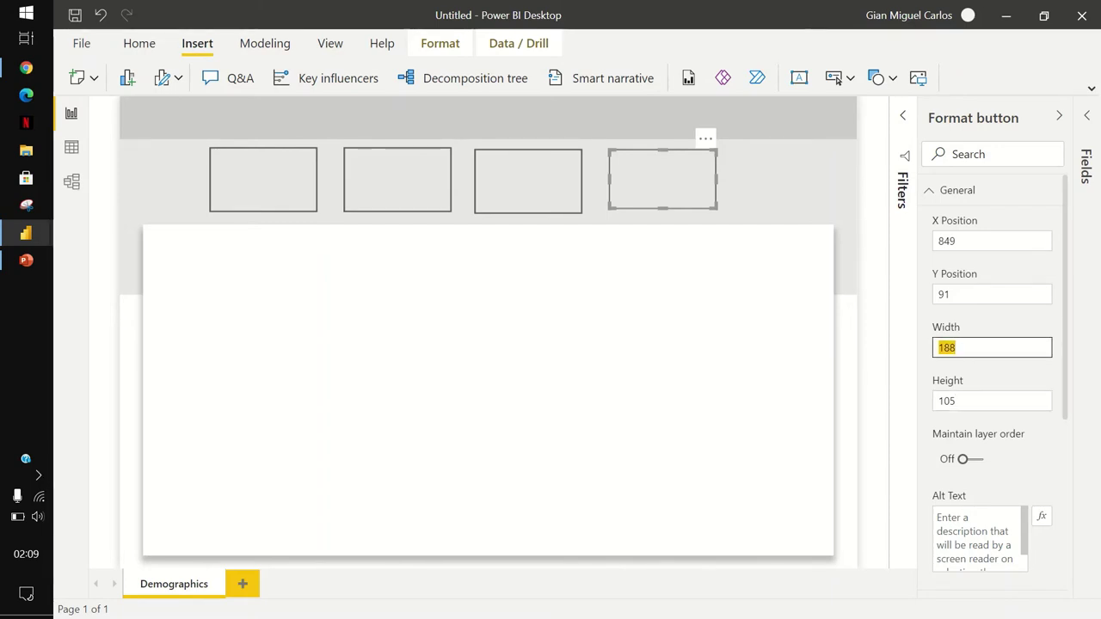
type("25")
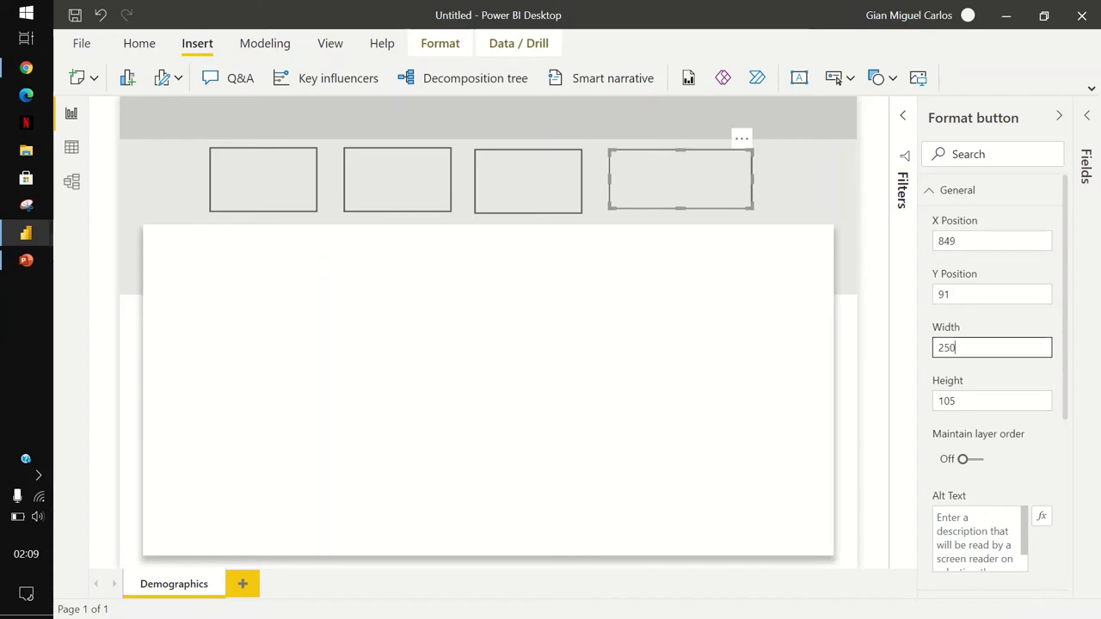
type("0")
Give the other three buttons height 105 and width 250.
left_click(264, 179)
left_click(398, 179, "ctrl")
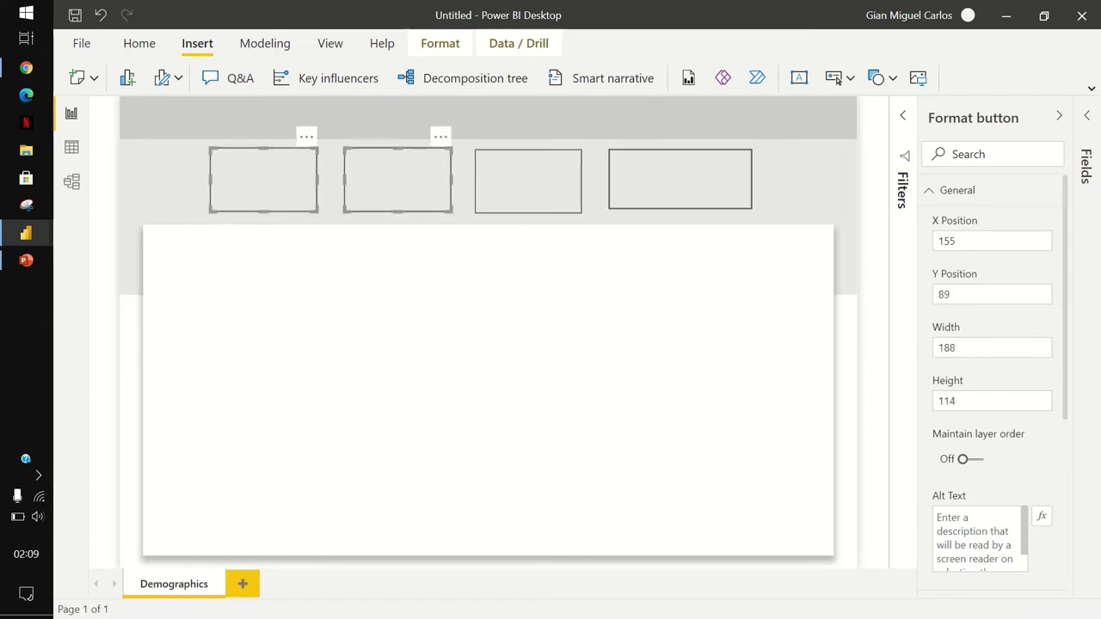
left_click(529, 181, "ctrl")
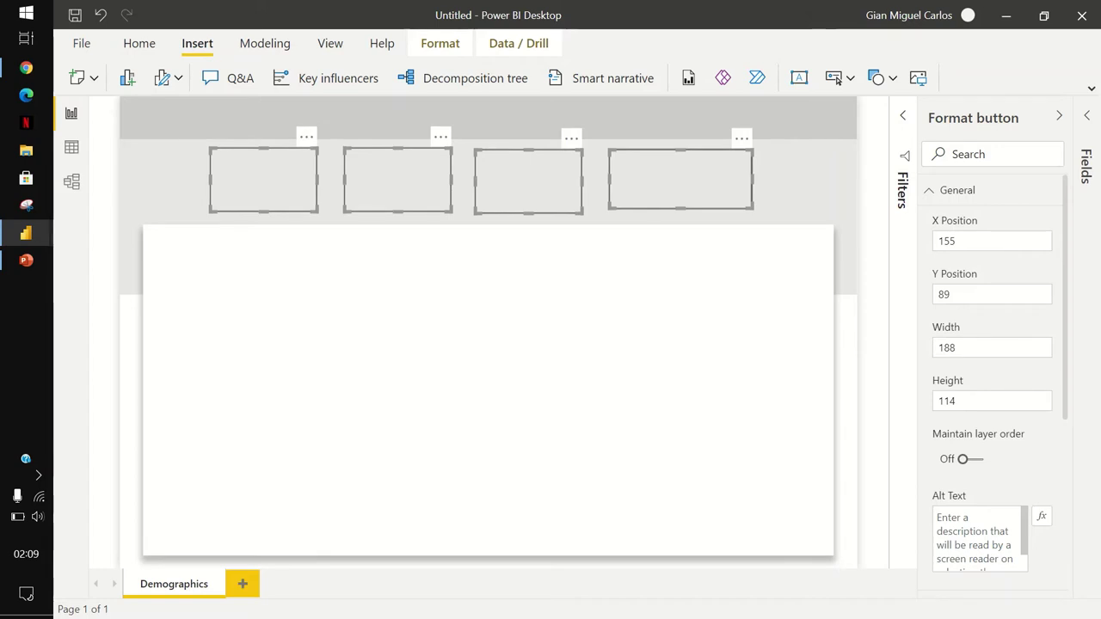
left_click(991, 401)
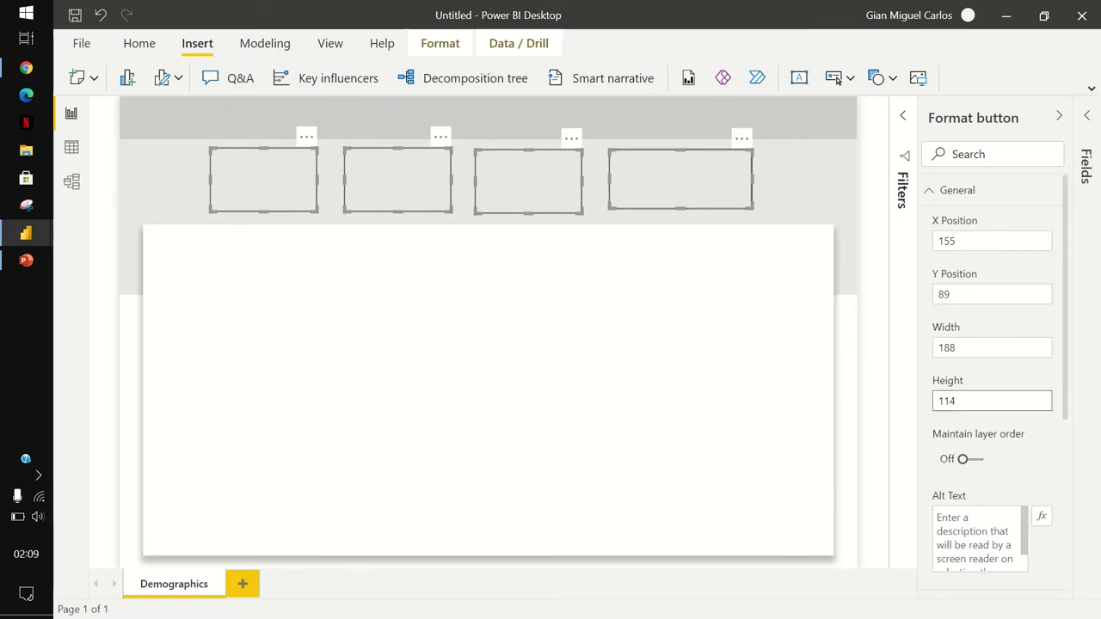
key("ctrl+a")
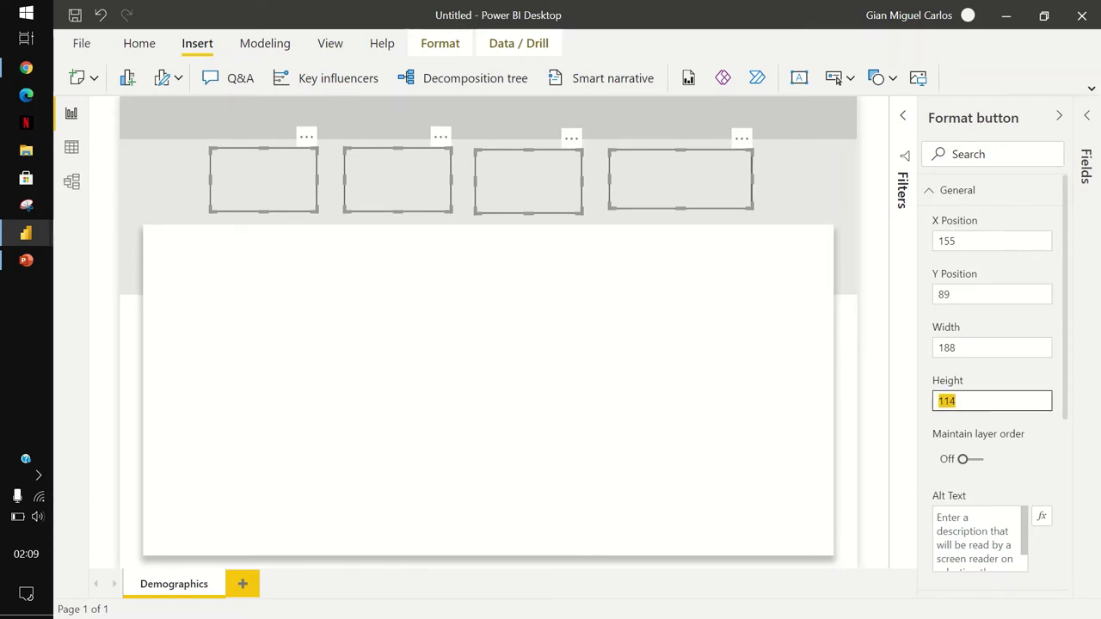
type("105")
key("Return")
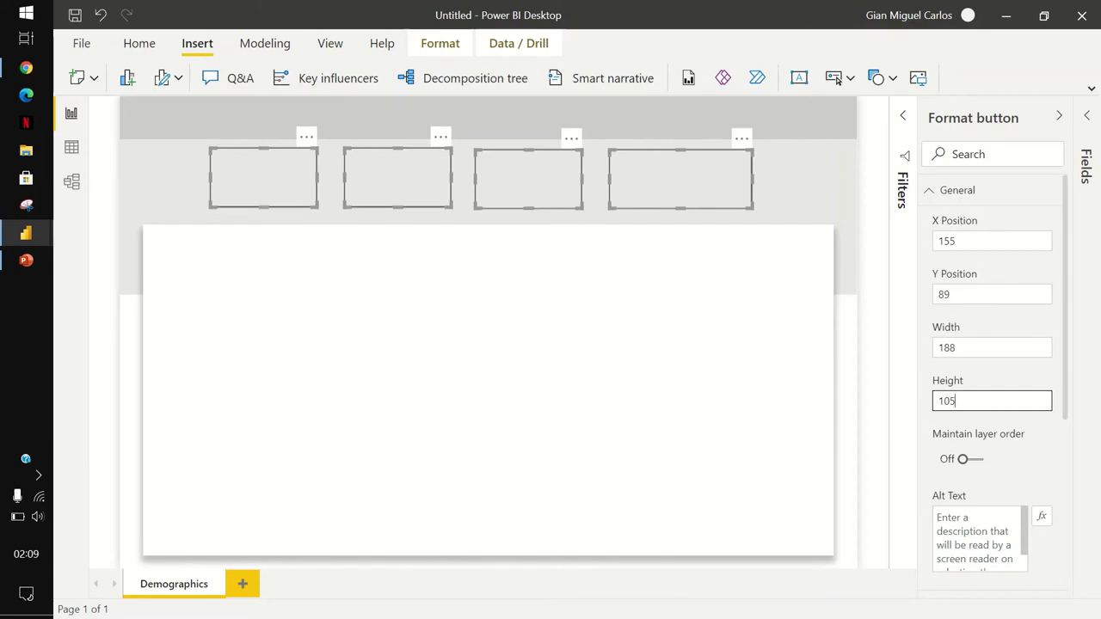
left_click(991, 348)
key("ctrl+a")
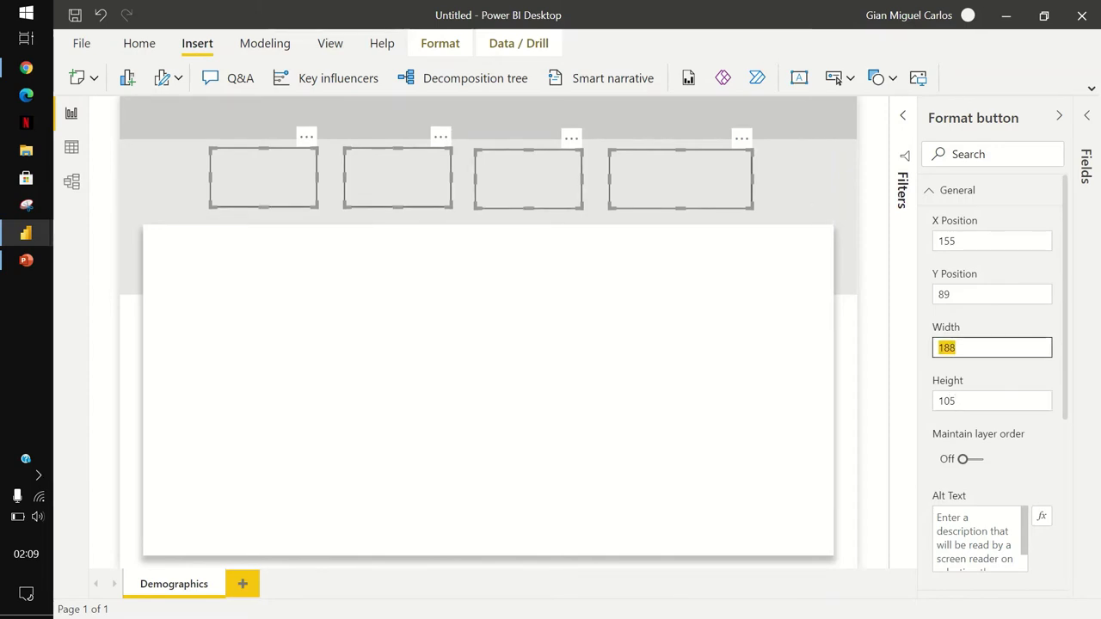
type("250")
key("Return")
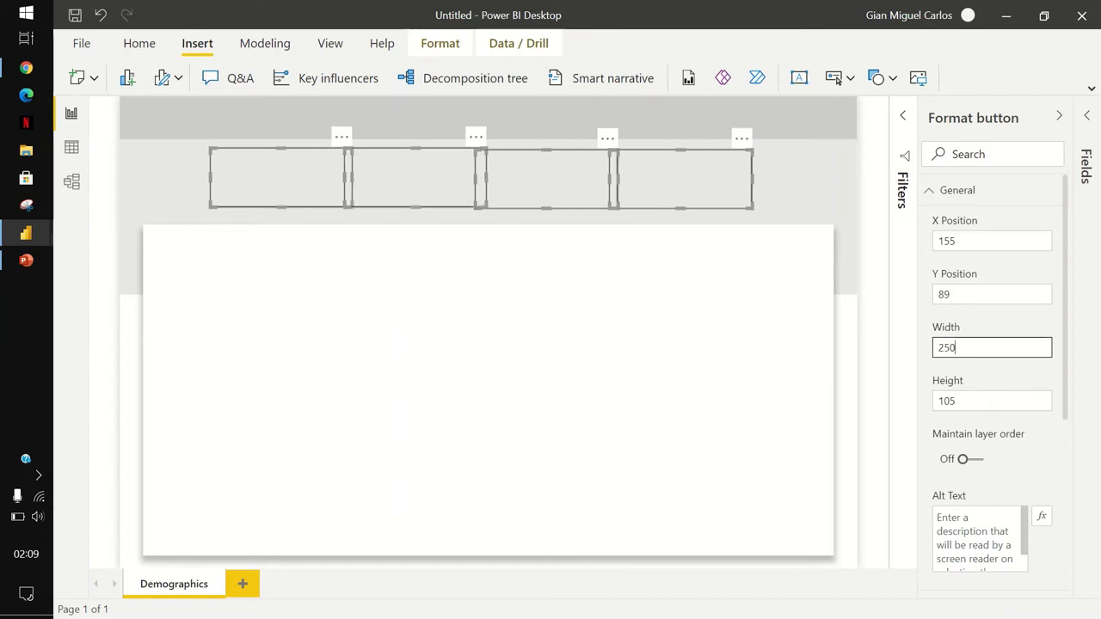
Drag the four buttons side by side into one edge-to-edge row.
left_click(684, 178)
left_click_drag(684, 178, 717, 178)
left_click_drag(550, 178, 574, 178)
left_click(420, 178)
left_click_drag(420, 178, 427, 179)
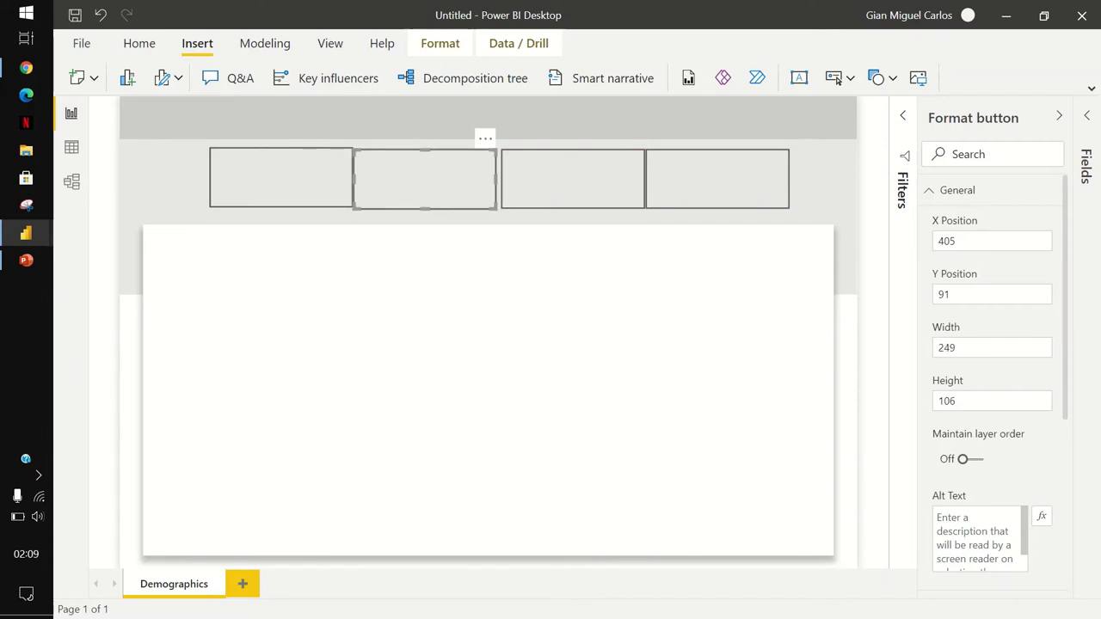
left_click_drag(275, 178, 252, 170)
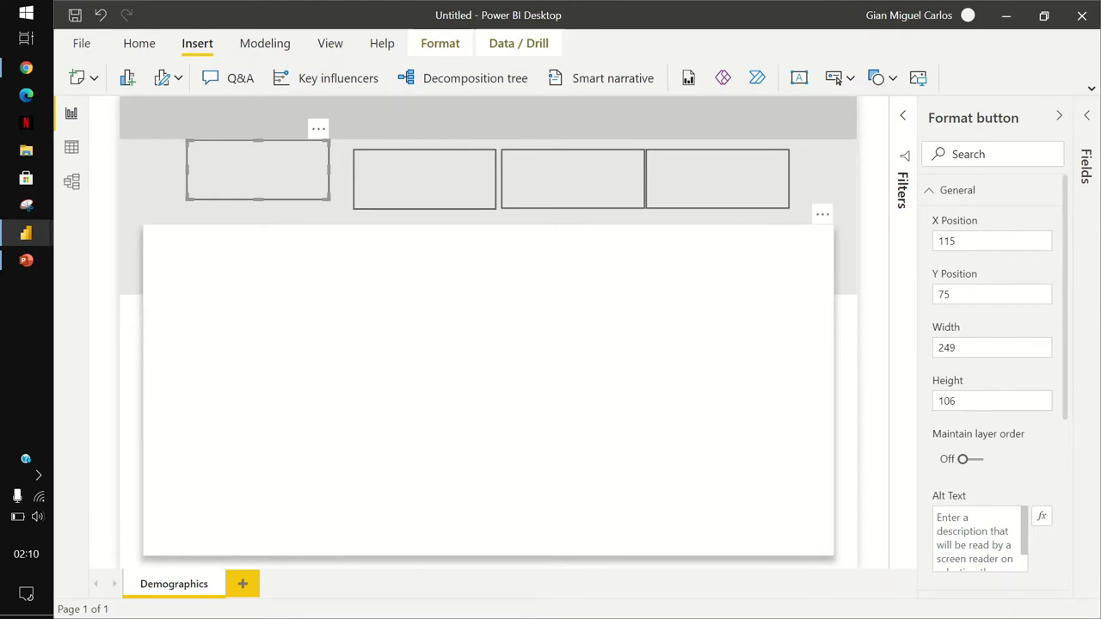
Set the white card's Y position to 220.
left_click(488, 390)
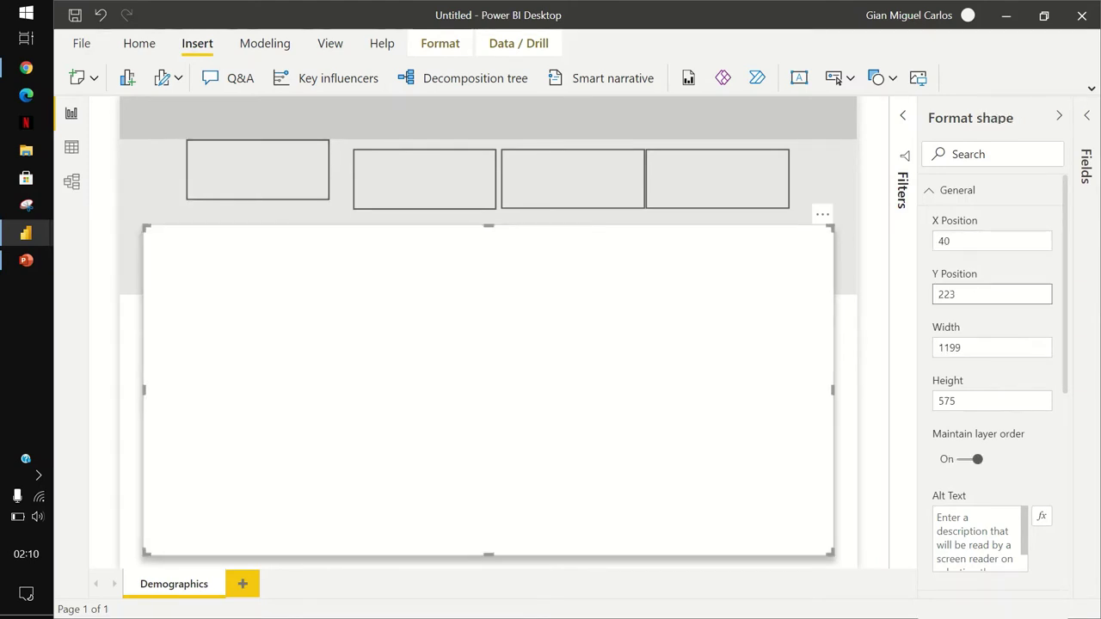
left_click(955, 294)
key("Return")
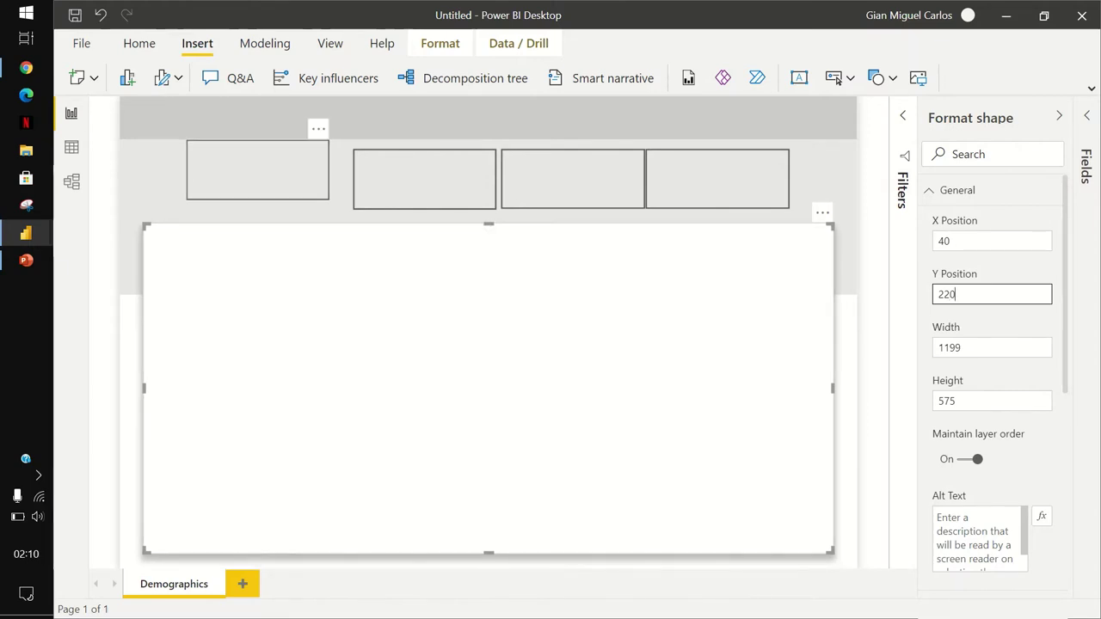
Move the first button to the card's left edge at Y 95 and the last to its right edge.
left_click(258, 170)
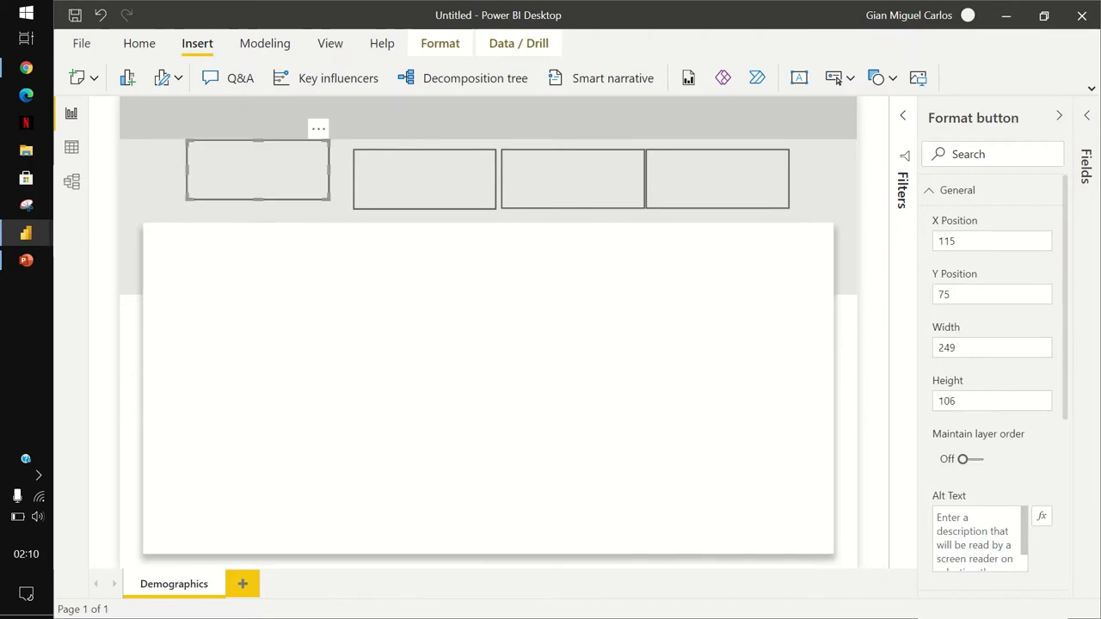
left_click_drag(258, 170, 214, 178)
left_click_drag(717, 179, 762, 186)
left_click(215, 179)
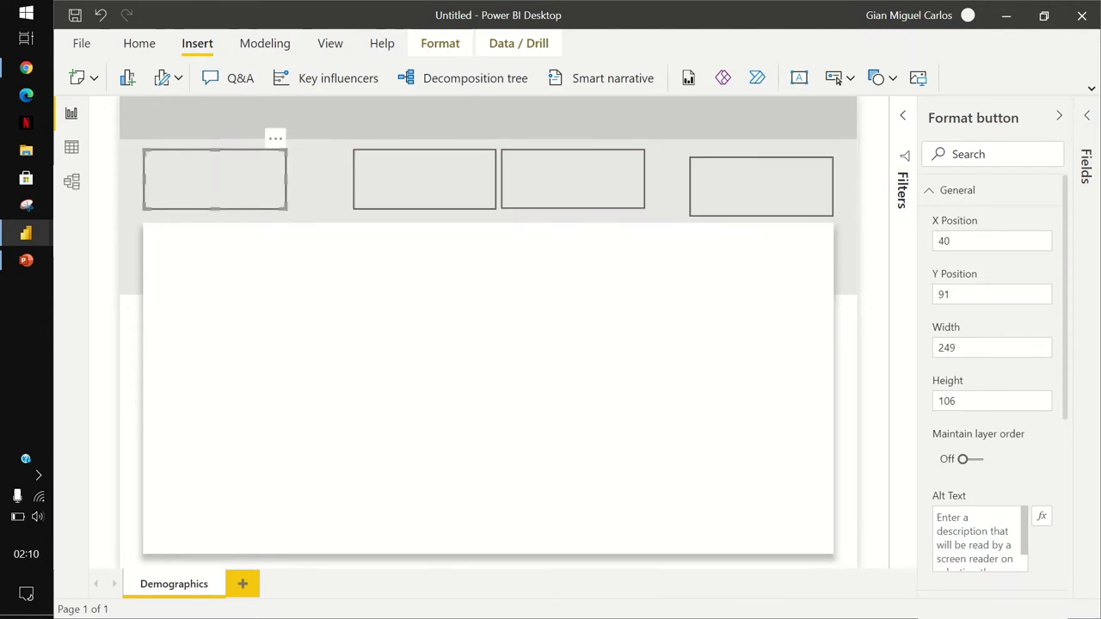
left_click(950, 294)
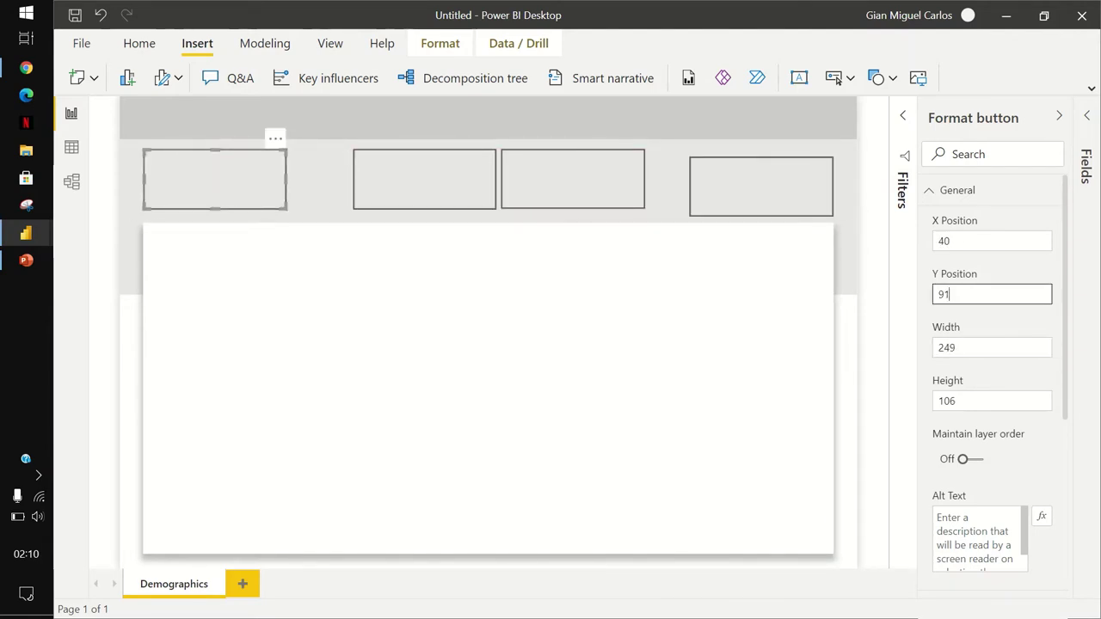
type("5")
key("Return")
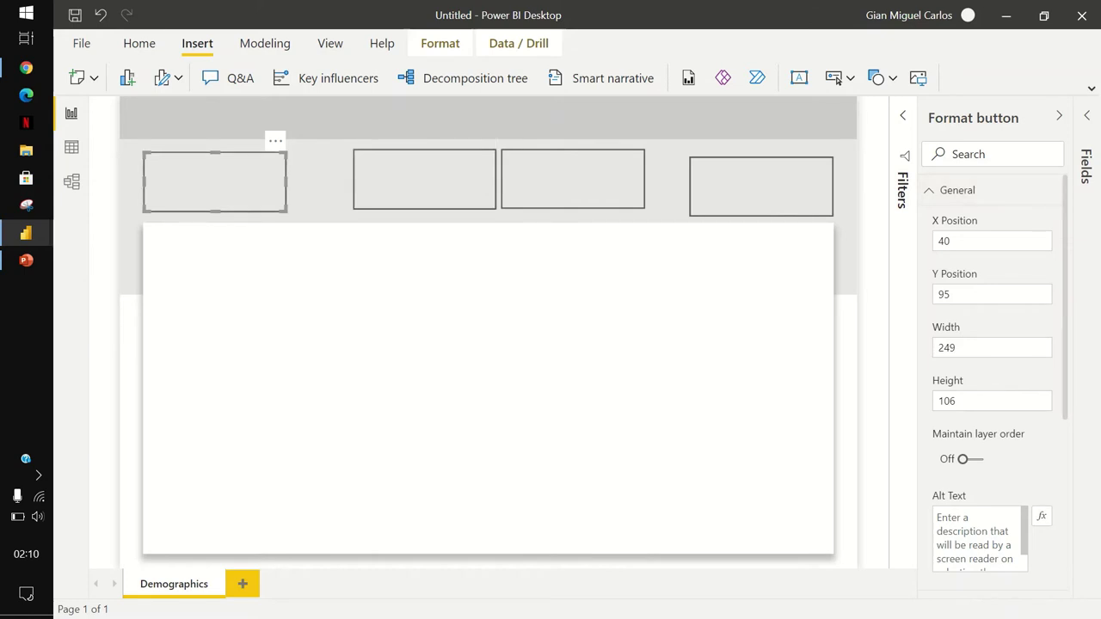
Select all four buttons together.
left_click(425, 179, "ctrl")
left_click(573, 179, "ctrl")
left_click(761, 186, "ctrl")
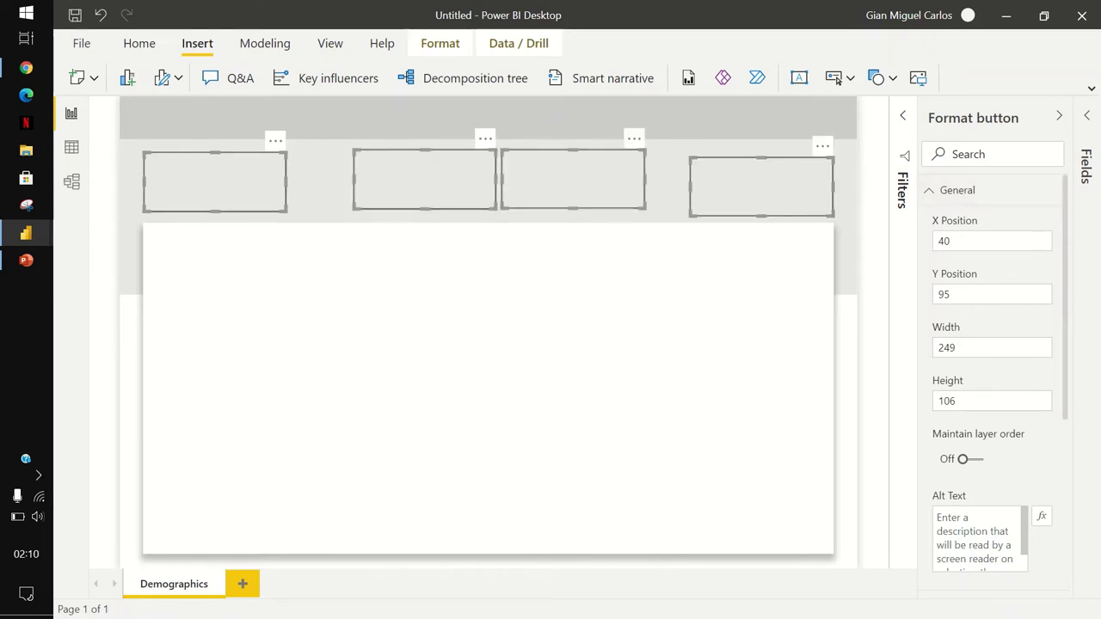
Align the tops of the four selected buttons, then deselect them.
left_click(440, 43)
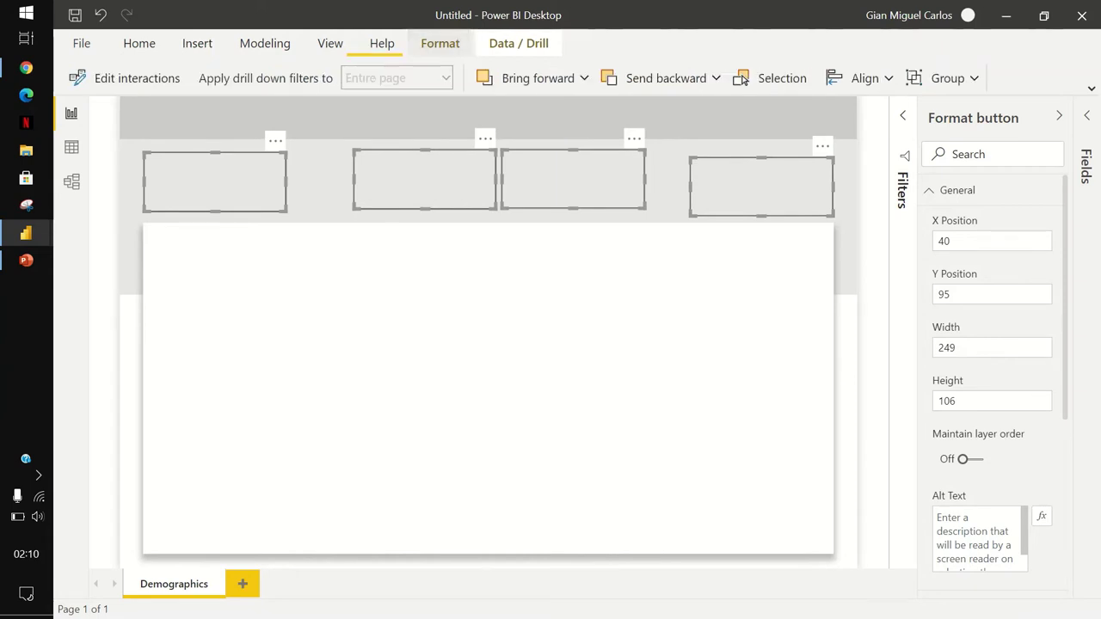
left_click(860, 77)
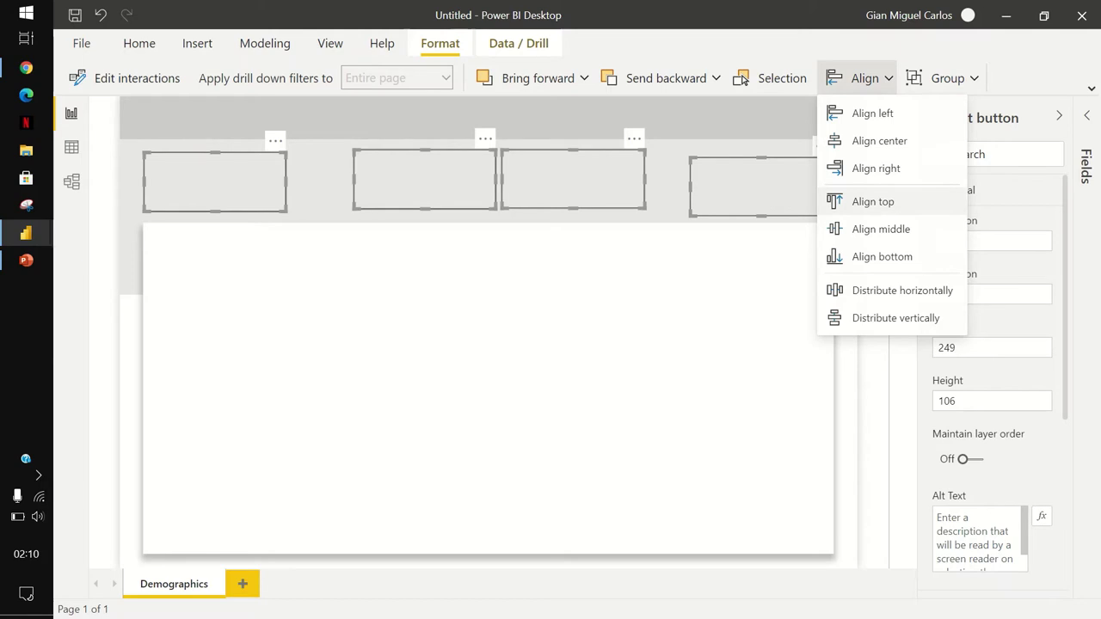
left_click(874, 202)
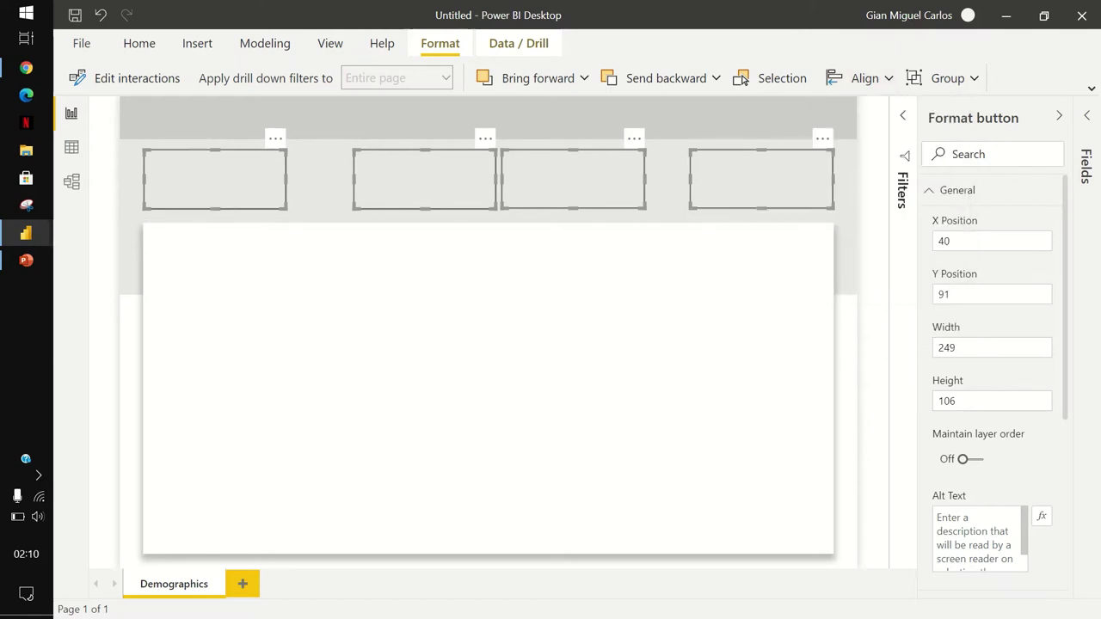
key("Escape")
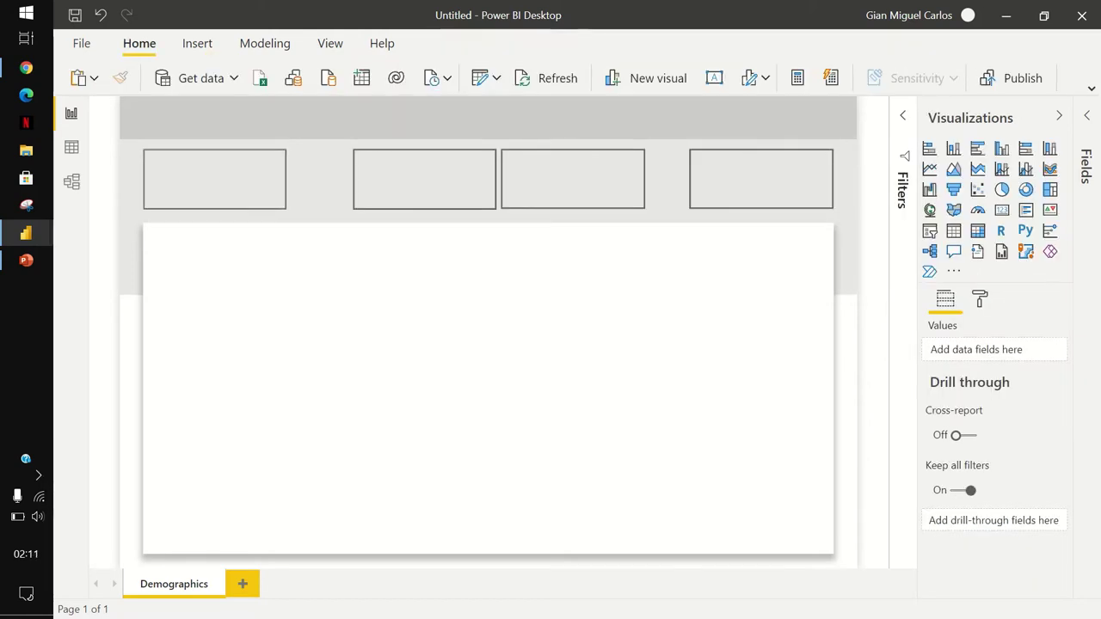
Set the first button's vertical position to 5 and drag the other three buttons down to match.
left_click(215, 179)
left_click(955, 190)
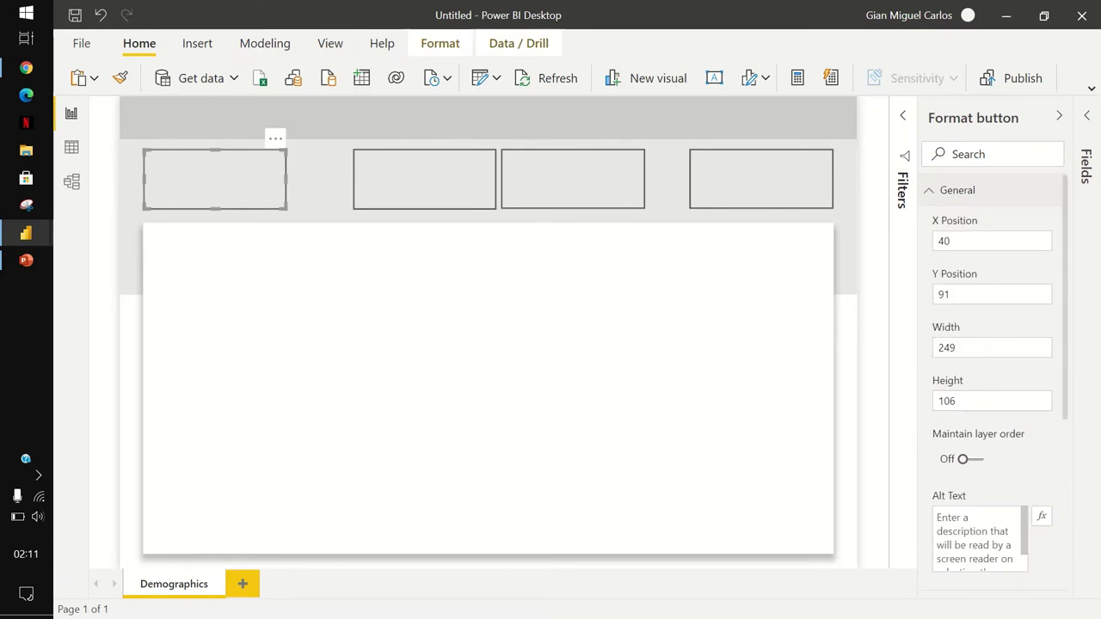
left_click(950, 294)
type("5")
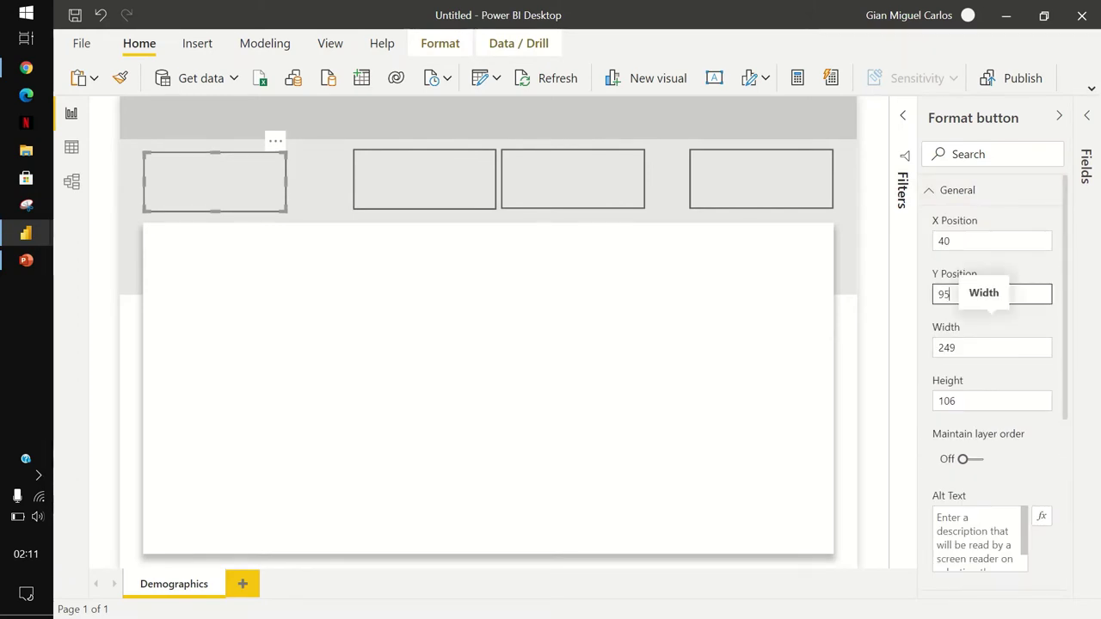
left_click_drag(761, 179, 761, 193)
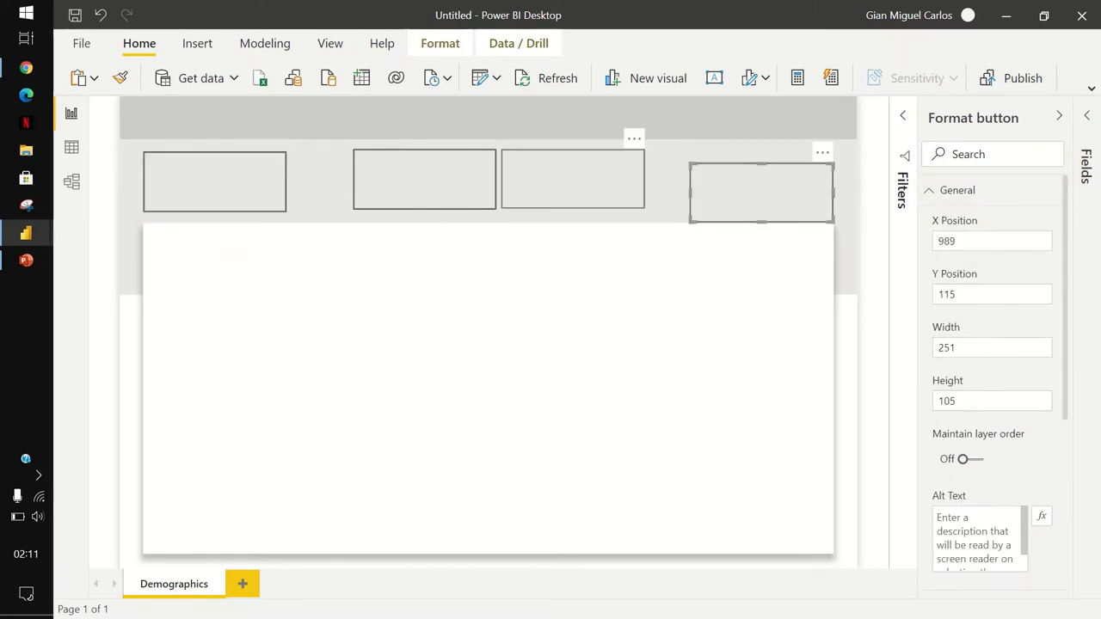
left_click_drag(573, 179, 568, 193)
left_click_drag(424, 179, 424, 193)
Reselect all four buttons, align their tops and distribute them horizontally across the page.
left_click(215, 182)
left_click(424, 192, "ctrl")
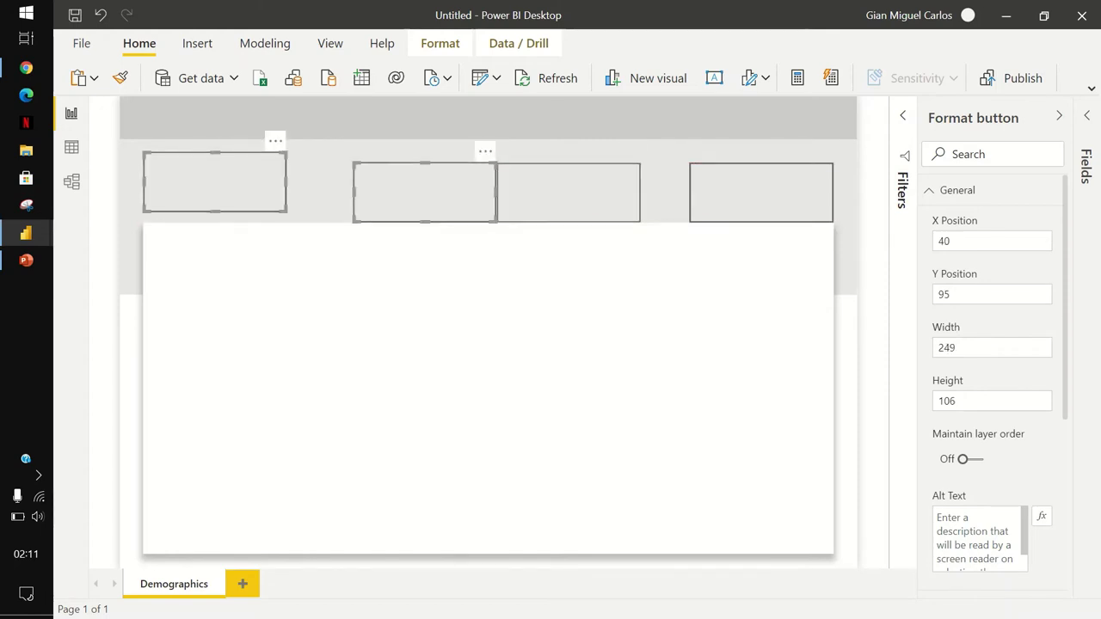
left_click(569, 191, "ctrl")
left_click(761, 192, "ctrl")
left_click(439, 43)
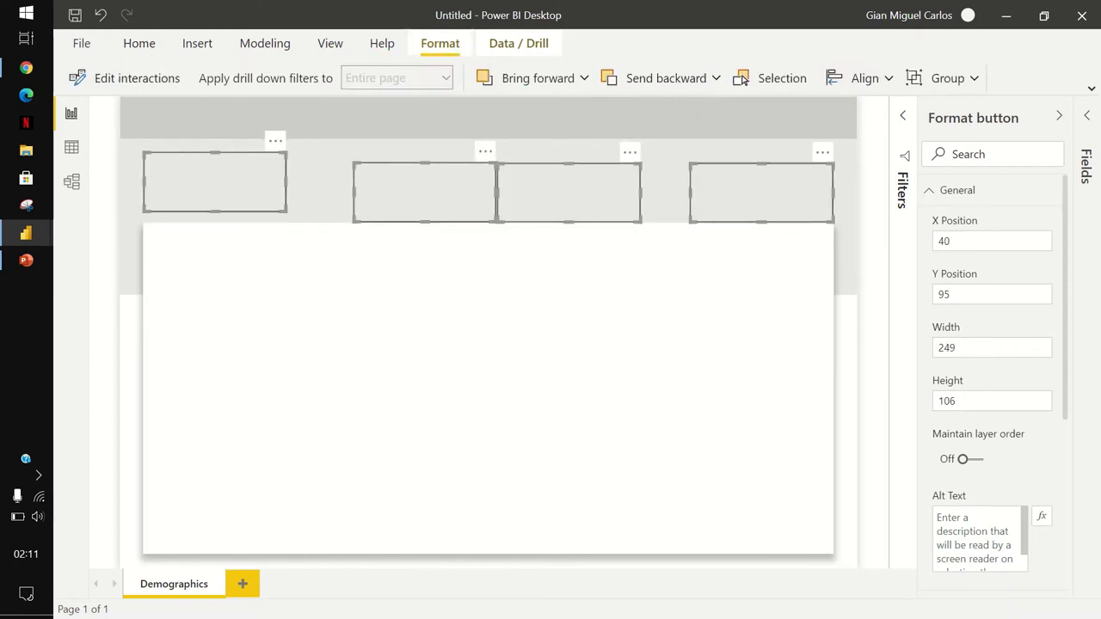
left_click(860, 77)
left_click(860, 201)
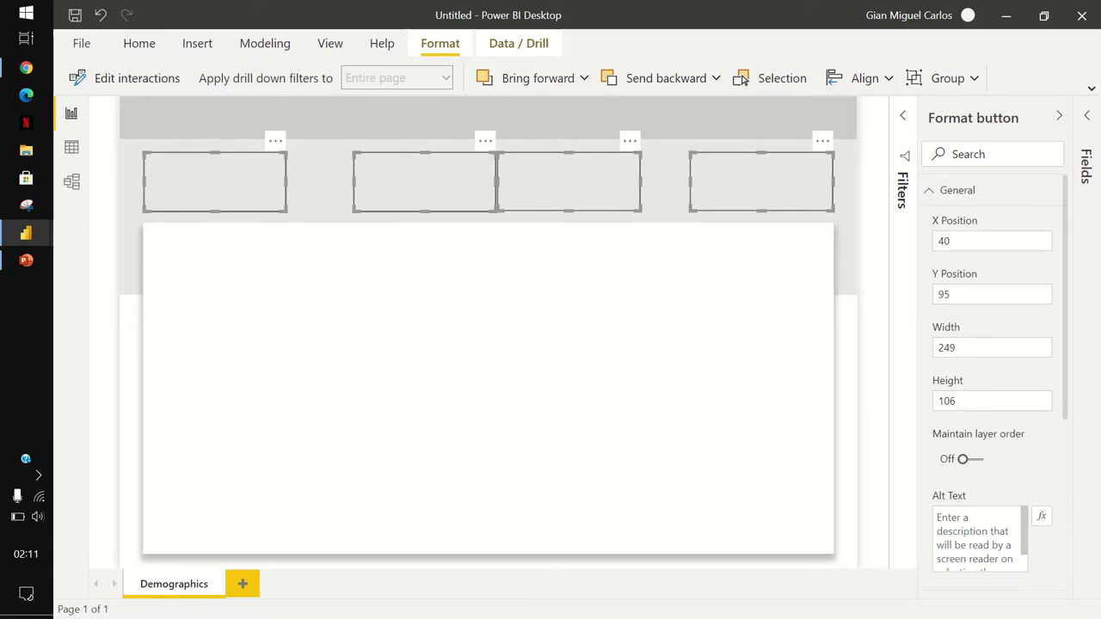
left_click(861, 78)
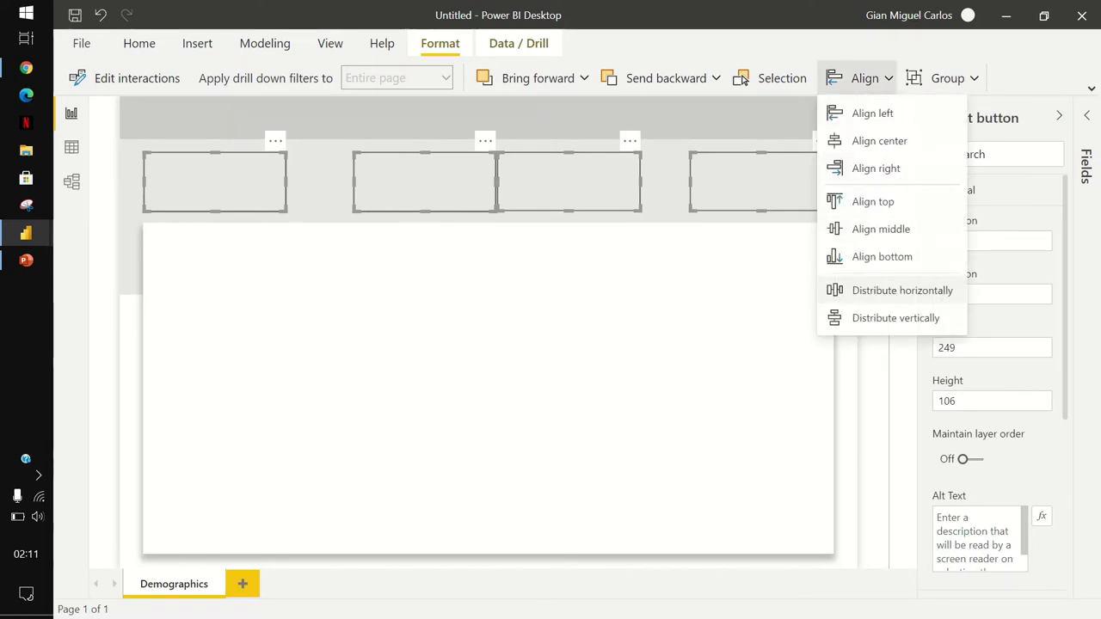
left_click(899, 290)
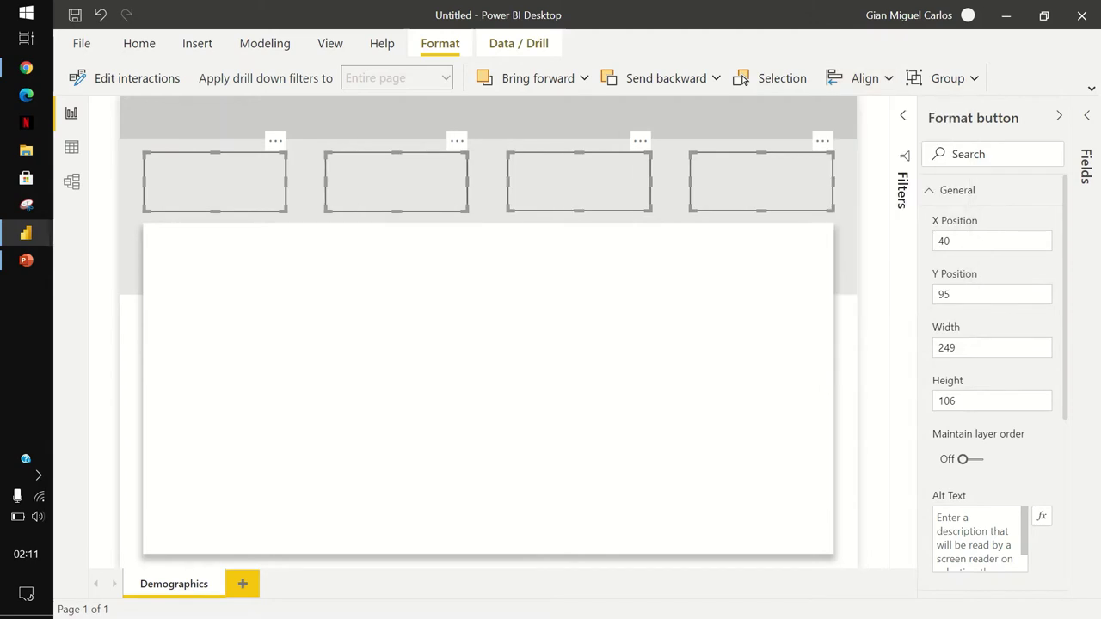
key("Escape")
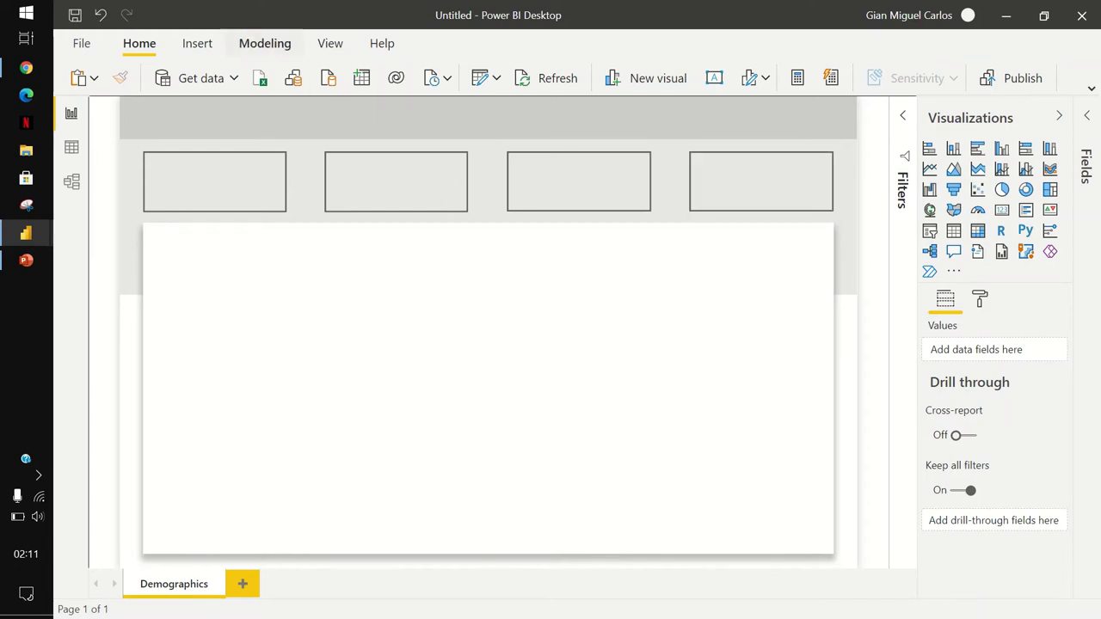
Insert a triangle shape, shrink it and centre it just below the first button.
left_click(197, 43)
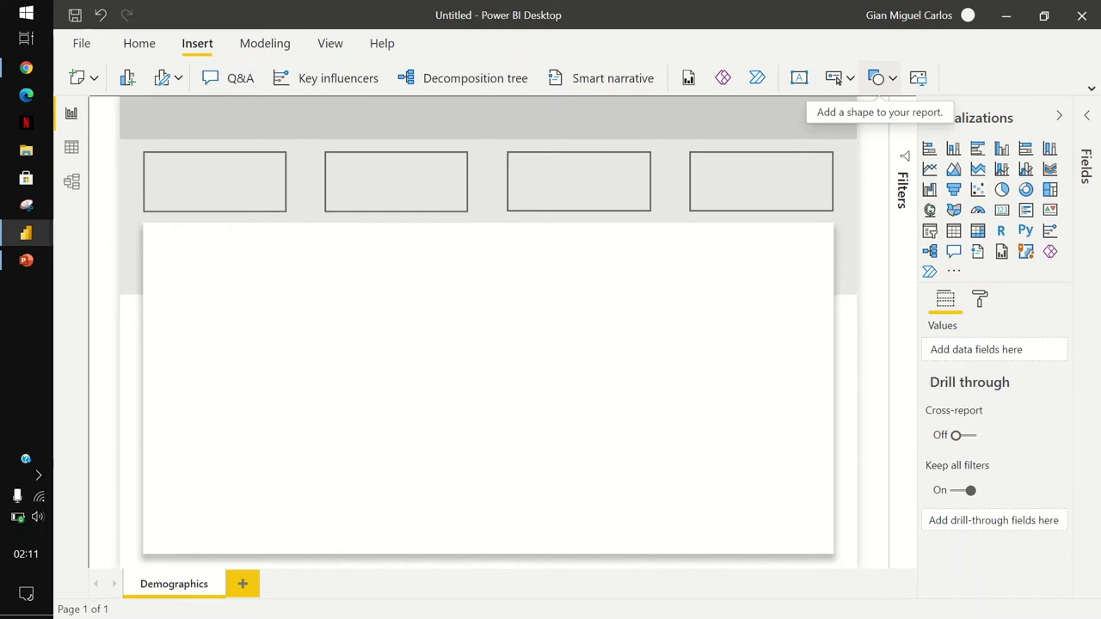
left_click(878, 77)
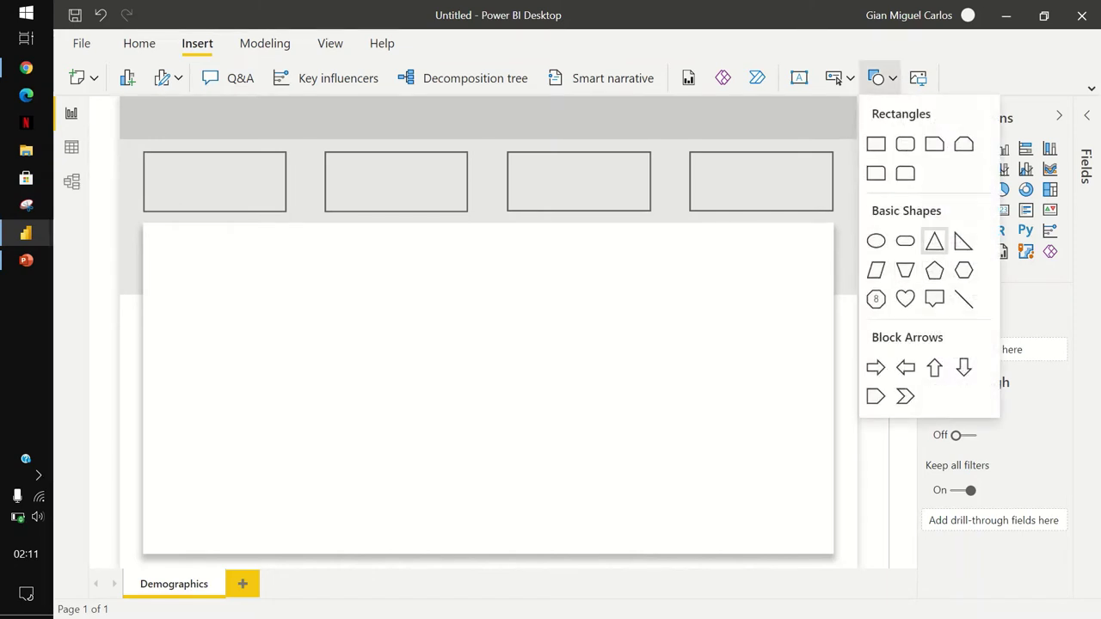
left_click(934, 241)
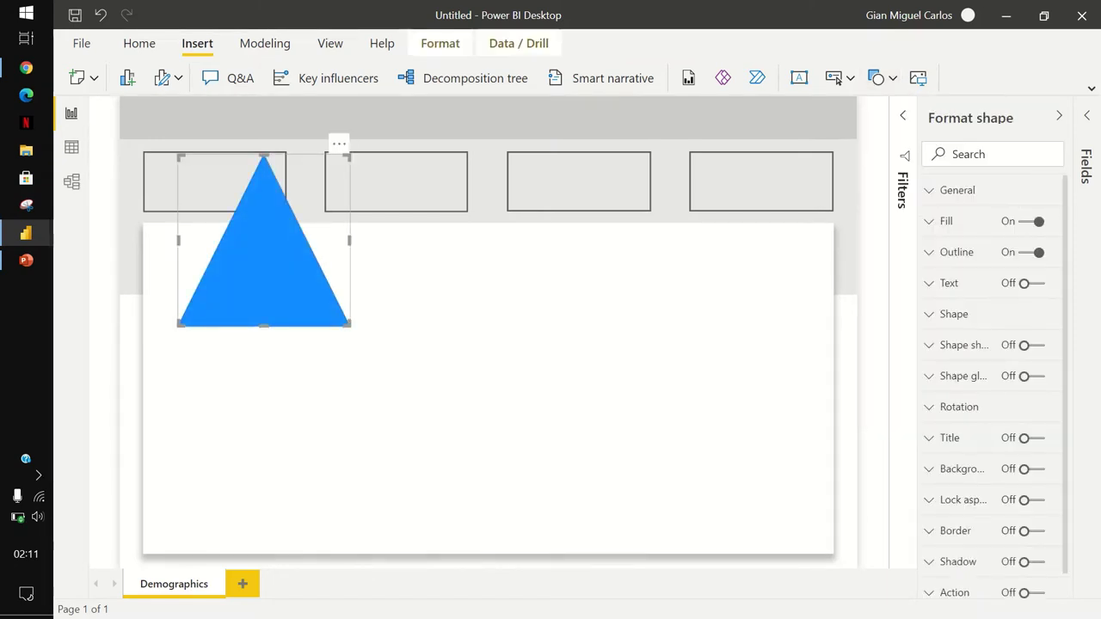
left_click_drag(349, 325, 214, 228)
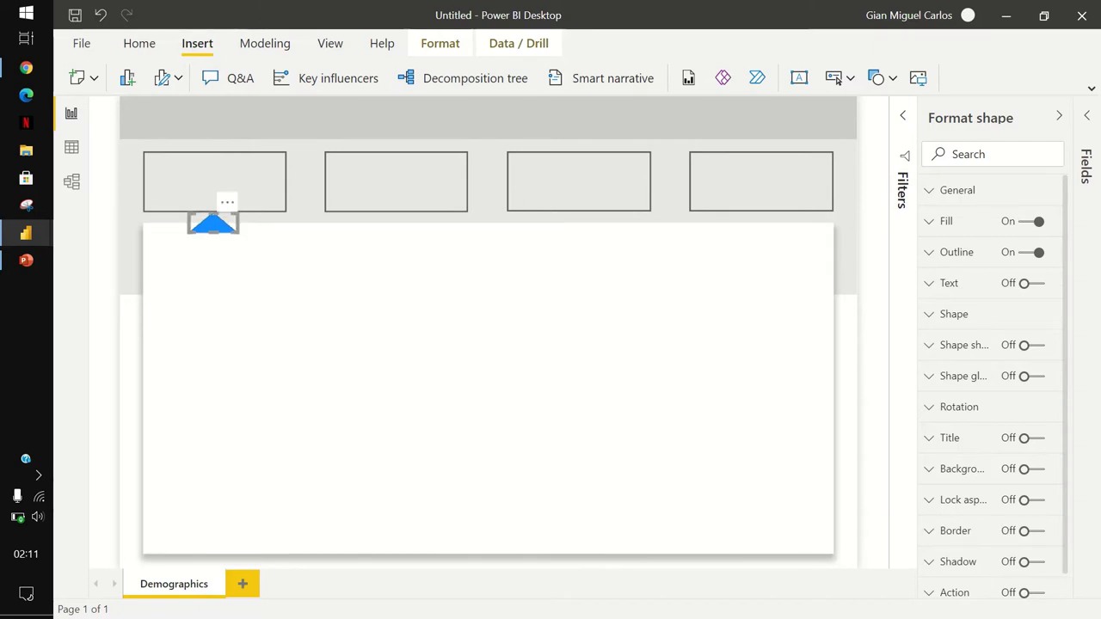
left_click_drag(213, 227, 216, 227)
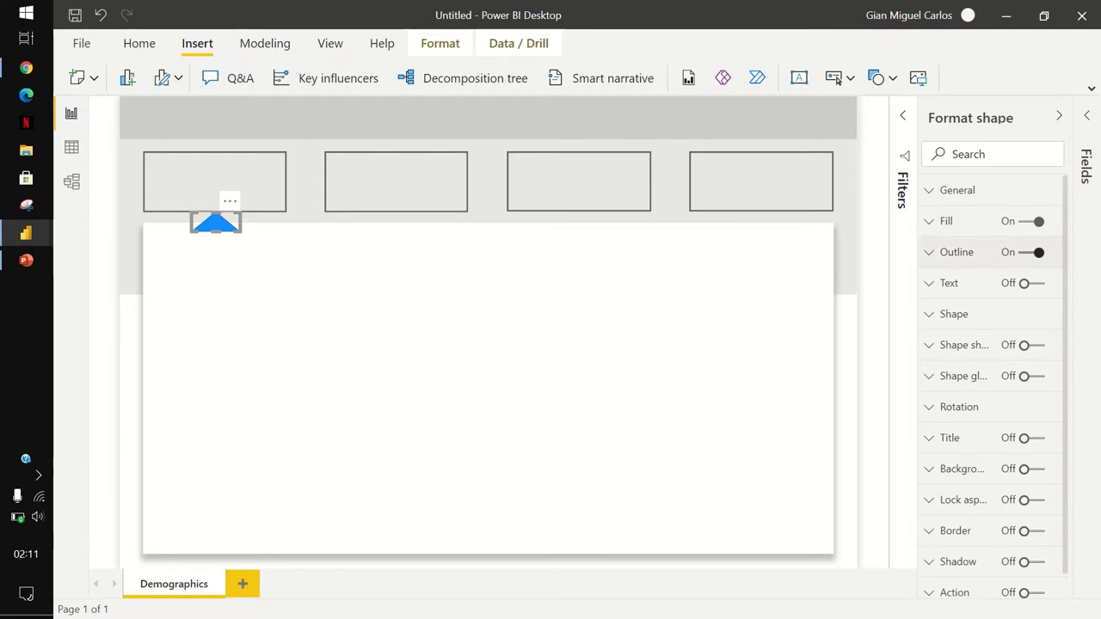
Turn off the triangle's outline and set its fill to white.
left_click(1026, 252)
left_click(1057, 216)
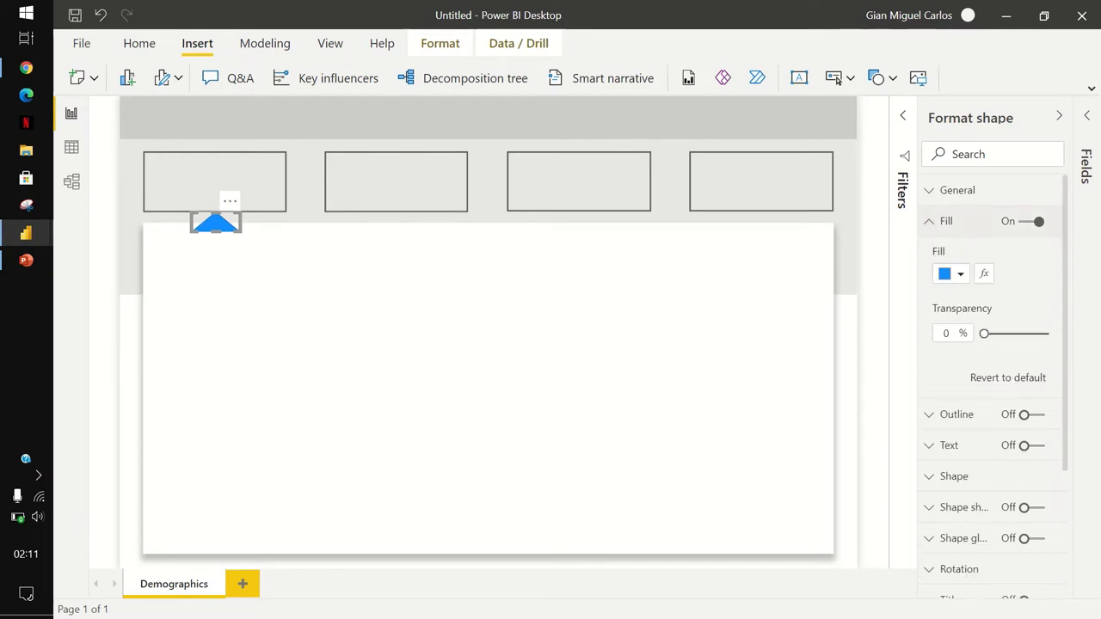
left_click(960, 273)
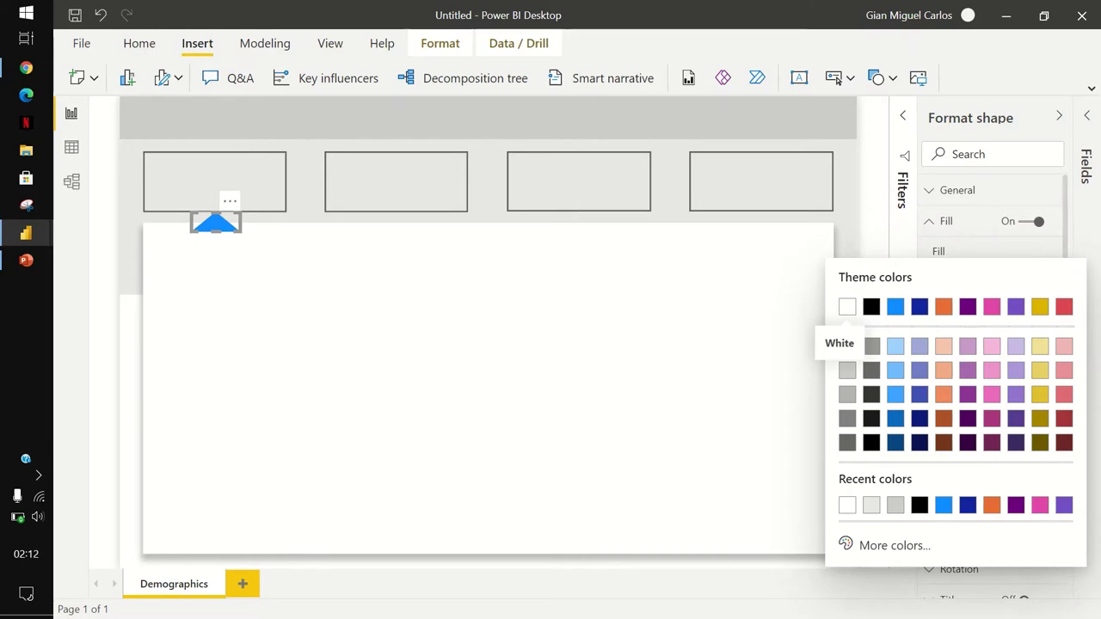
left_click(848, 306)
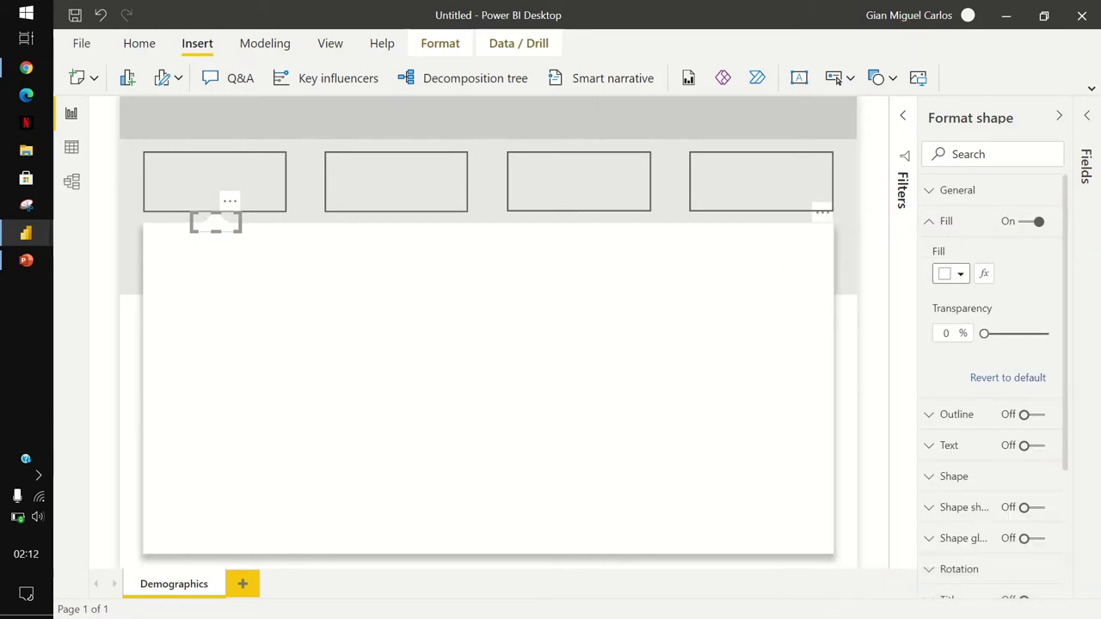
key("Escape")
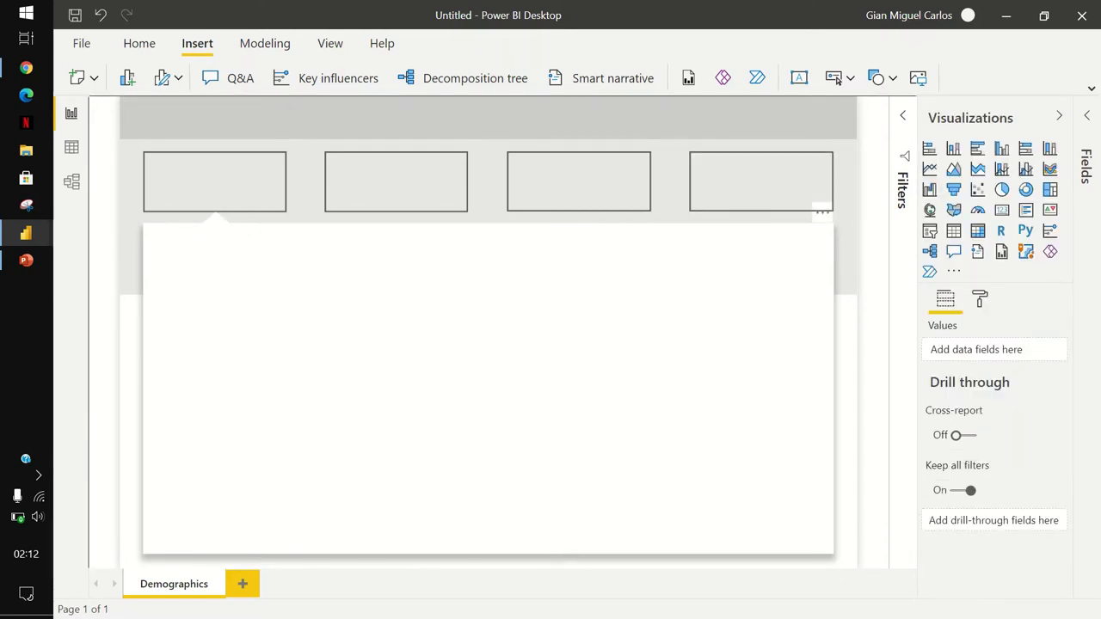
Set the top header band's background colour to custom navy #252C40.
left_click(488, 117)
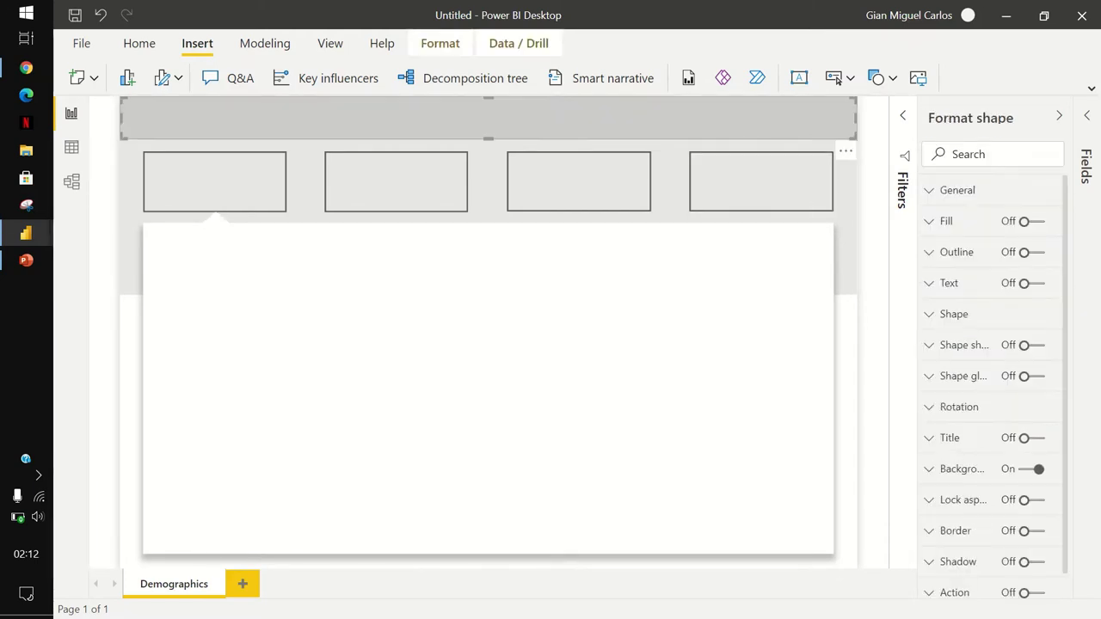
scroll(989, 370, "down", 1)
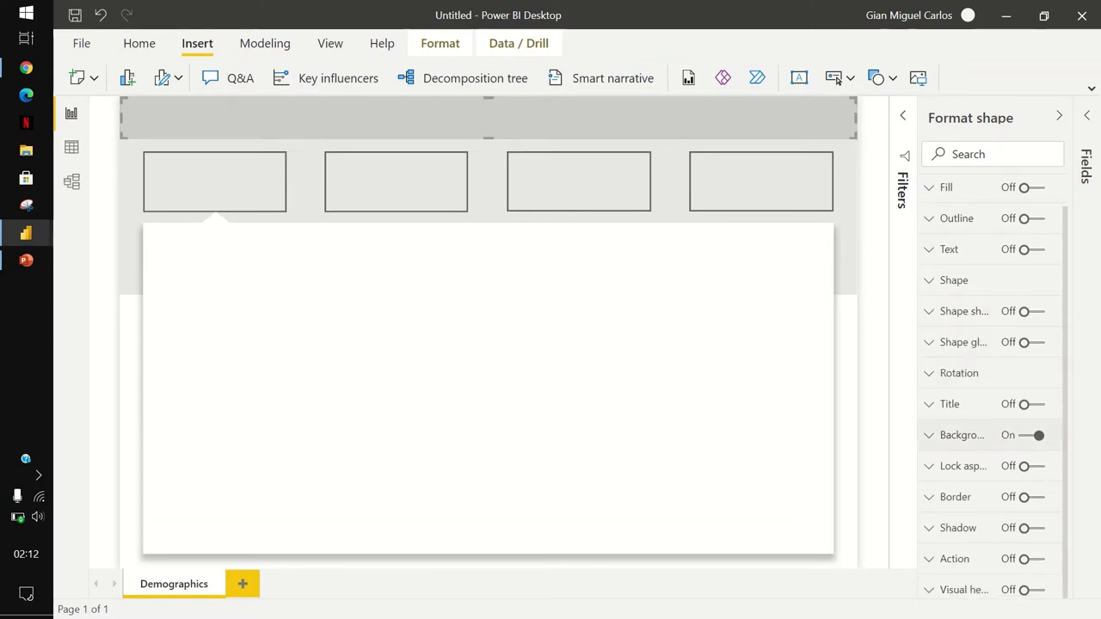
left_click(962, 435)
left_click(955, 488)
left_click(895, 448)
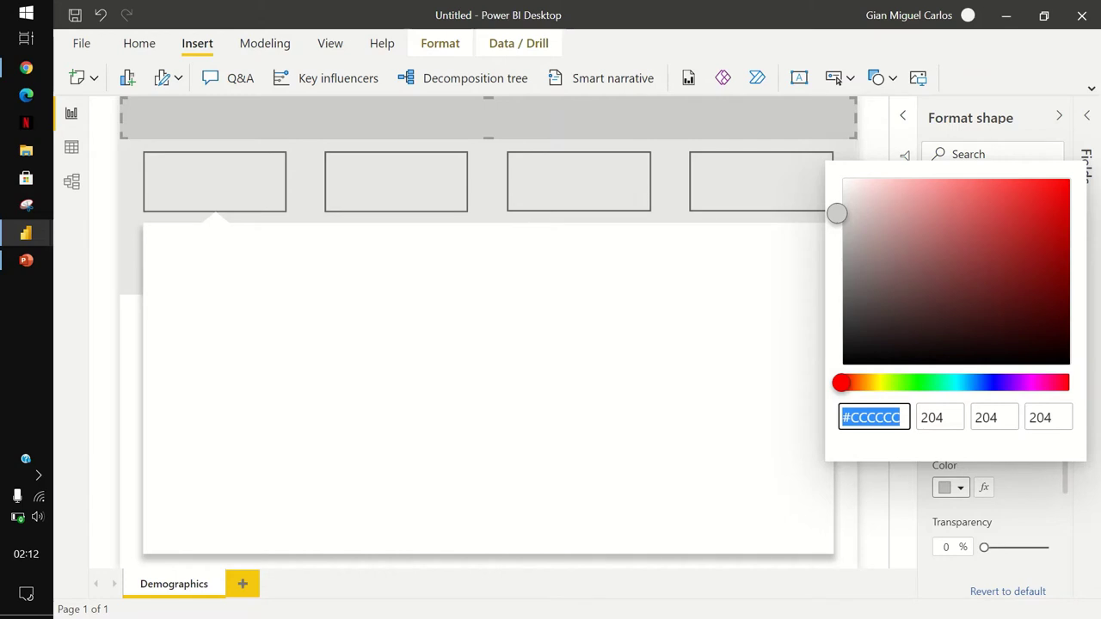
type("25")
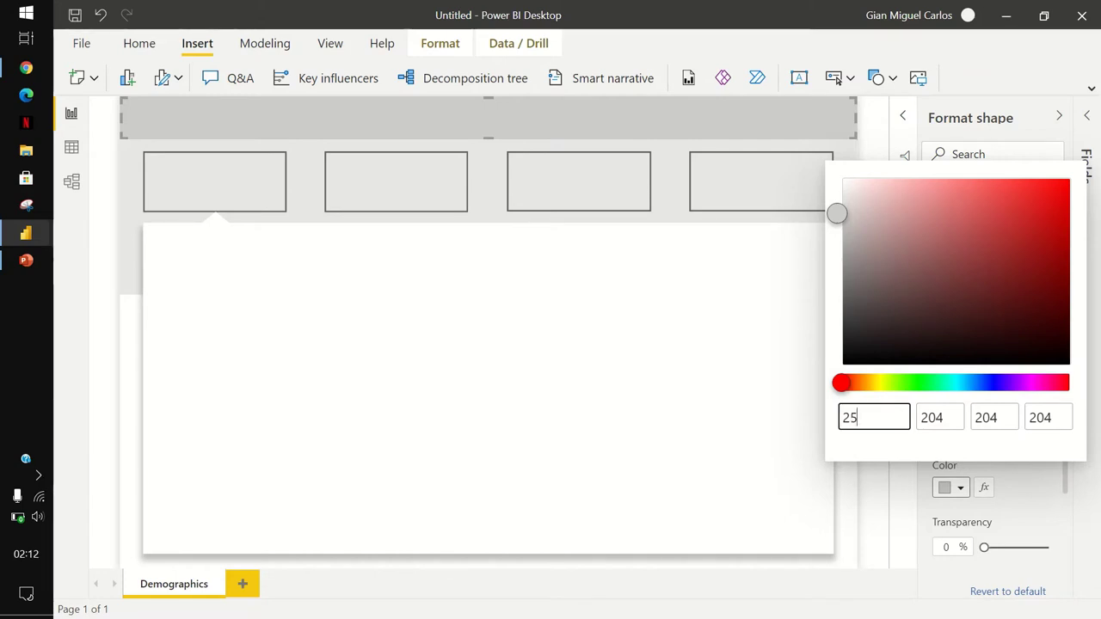
type("2C4")
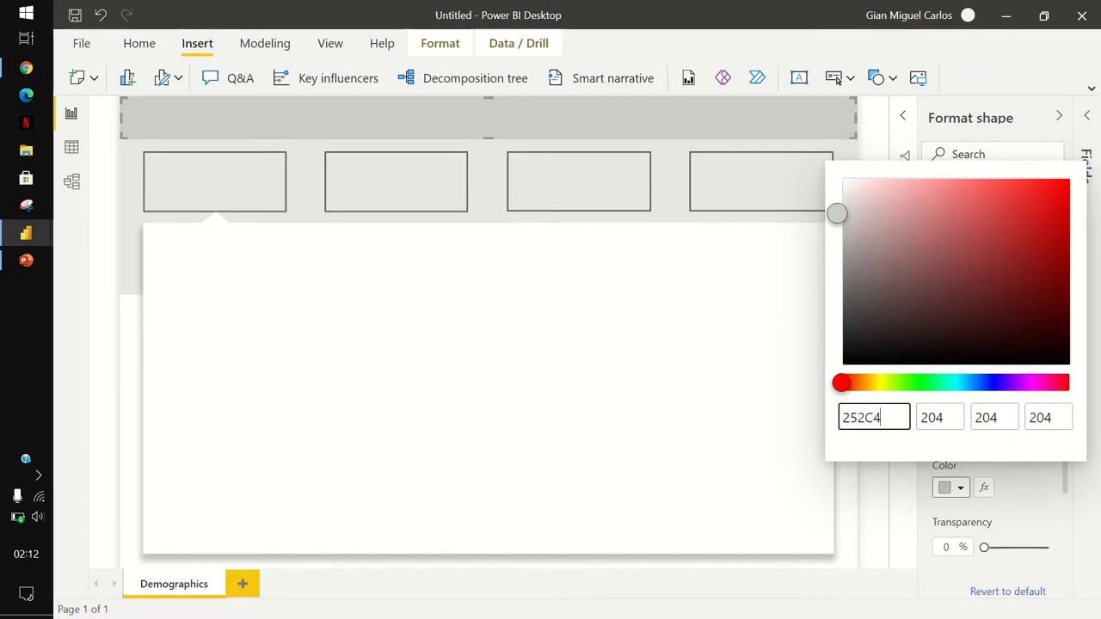
type("0")
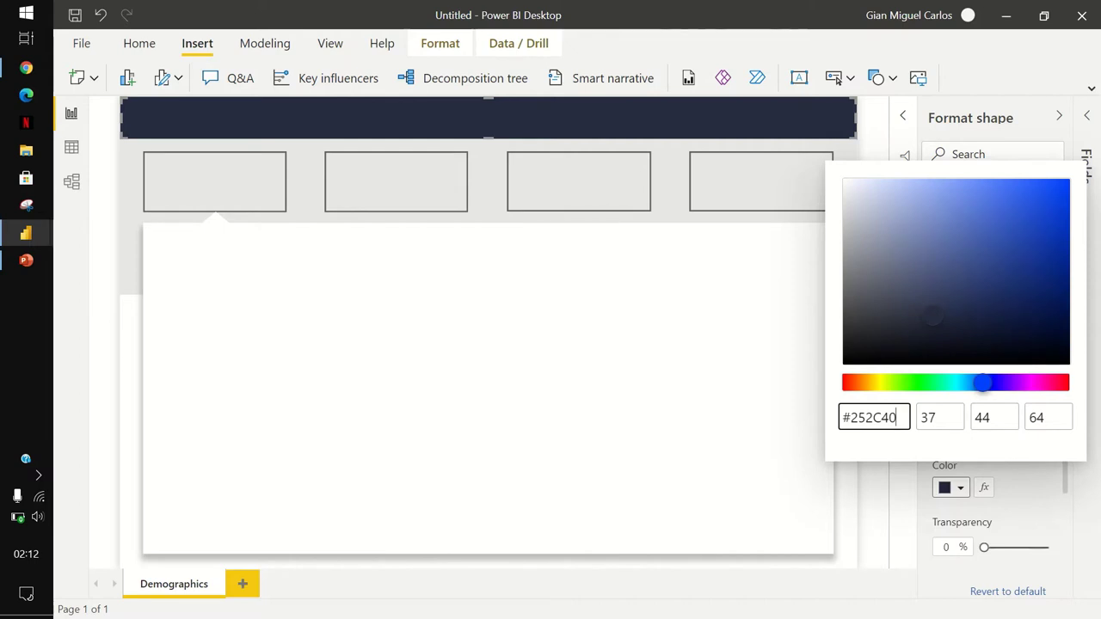
left_click(306, 181)
Give the middle band behind the buttons the background colour #141A2D.
left_click(305, 181)
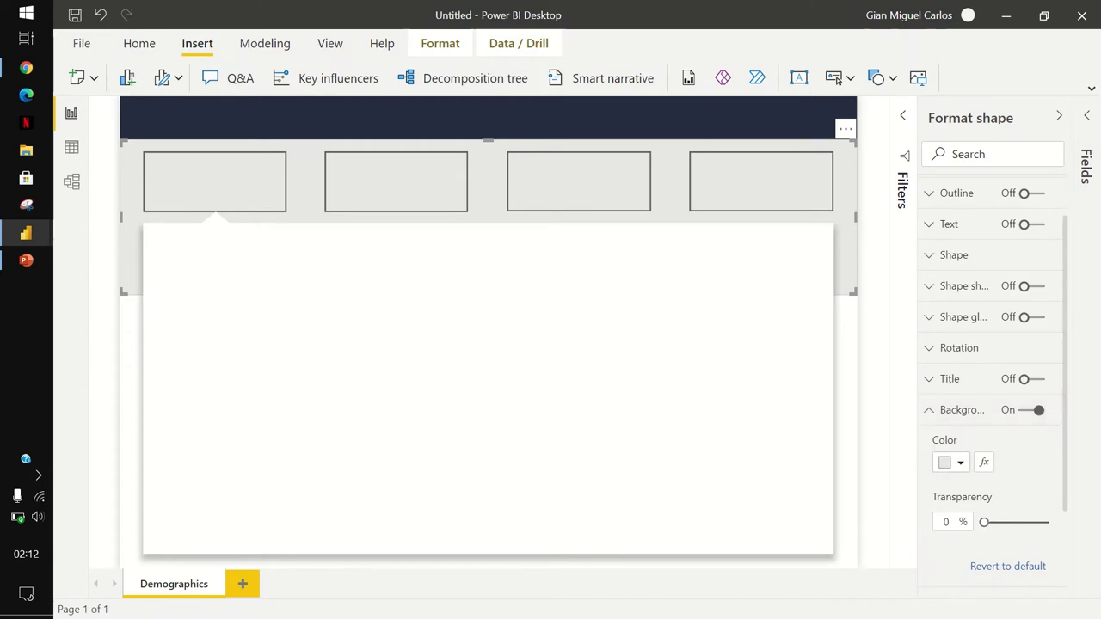
left_click(950, 462)
left_click(880, 421)
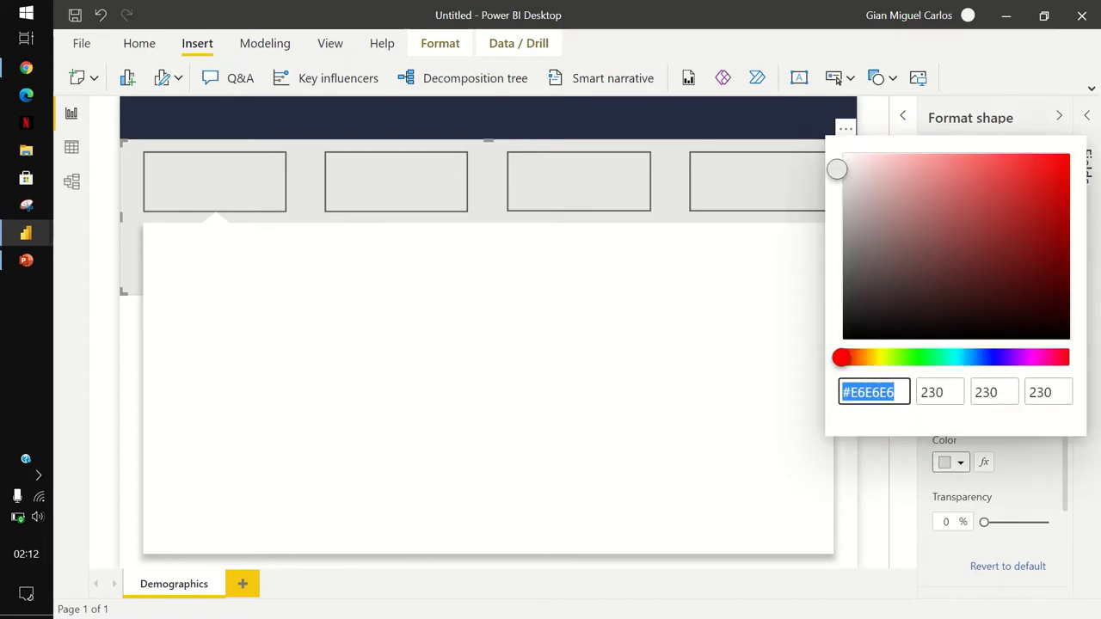
type("1")
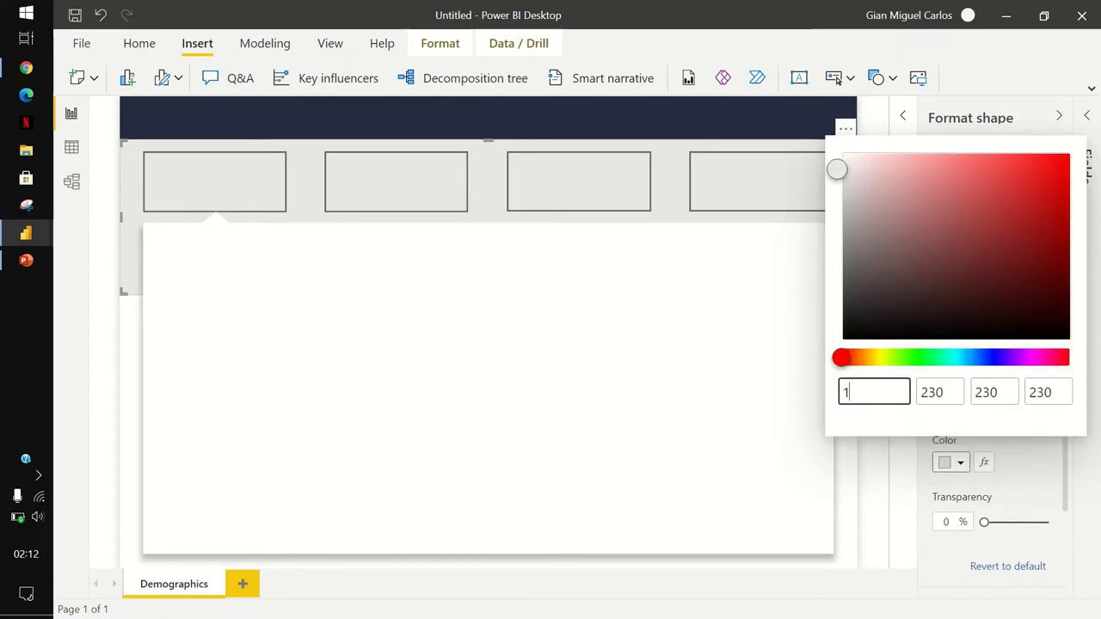
type("41A2D")
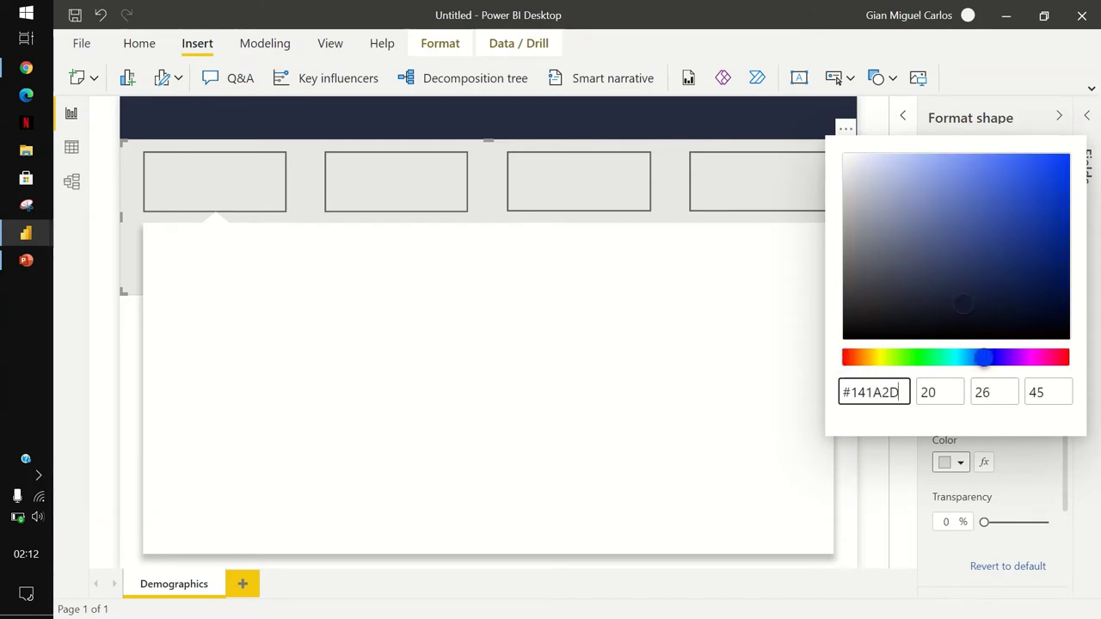
key("Return")
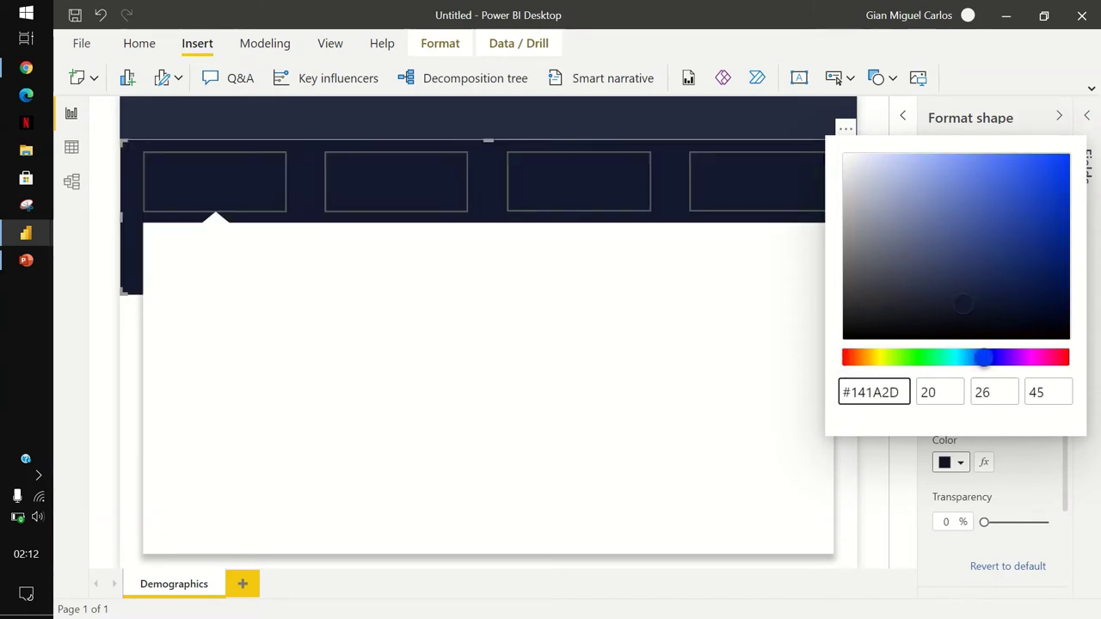
key("Escape")
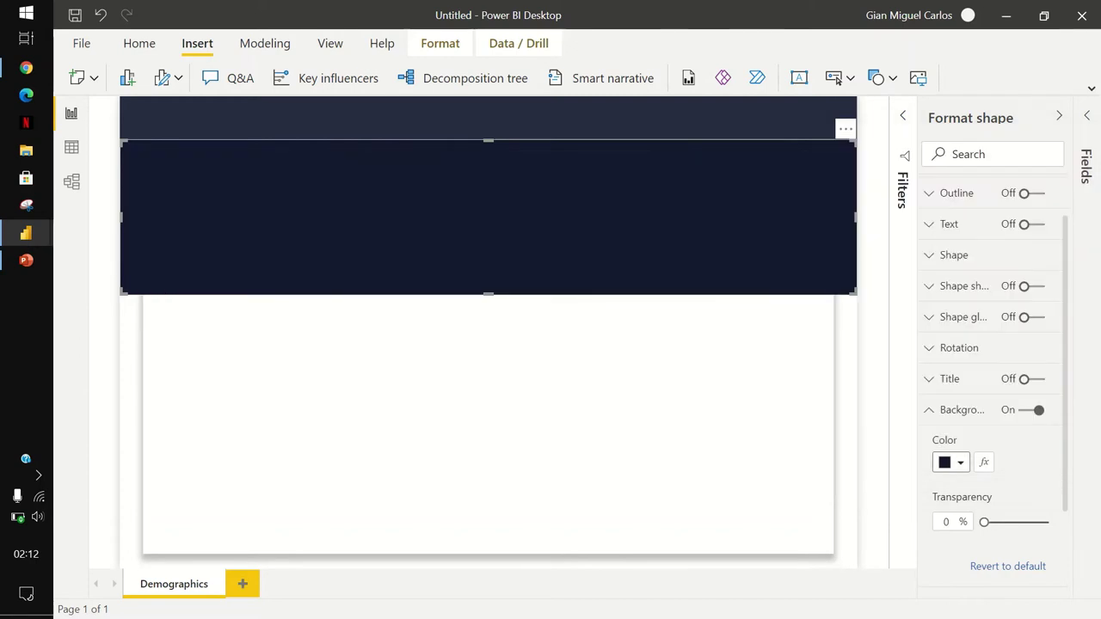
key("Escape")
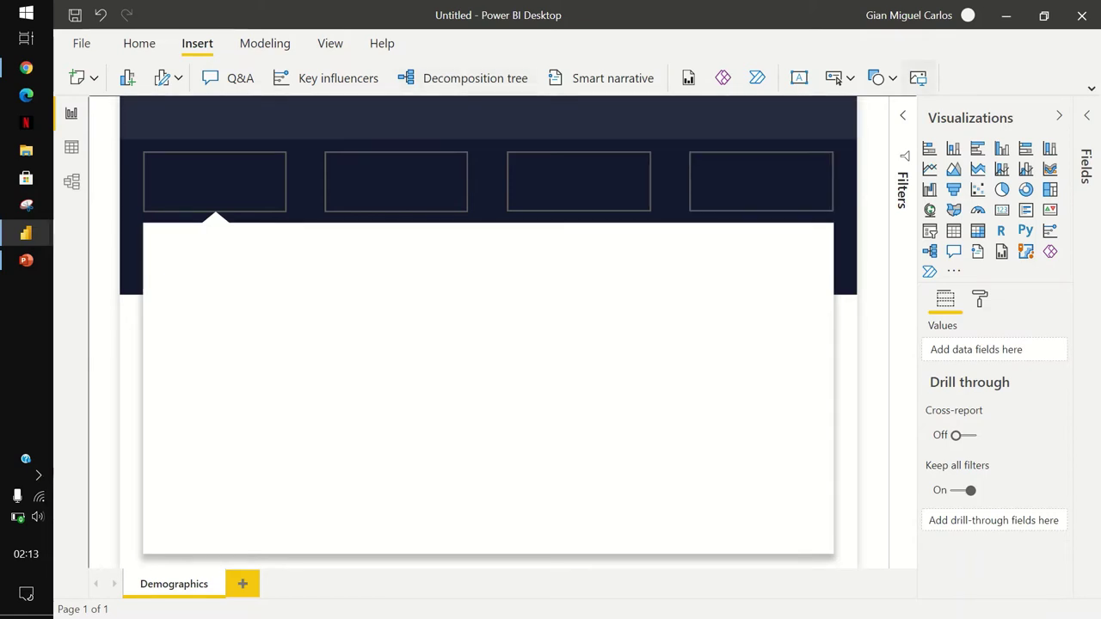
Insert the hamburger menu image from the Photos folder.
left_click(918, 78)
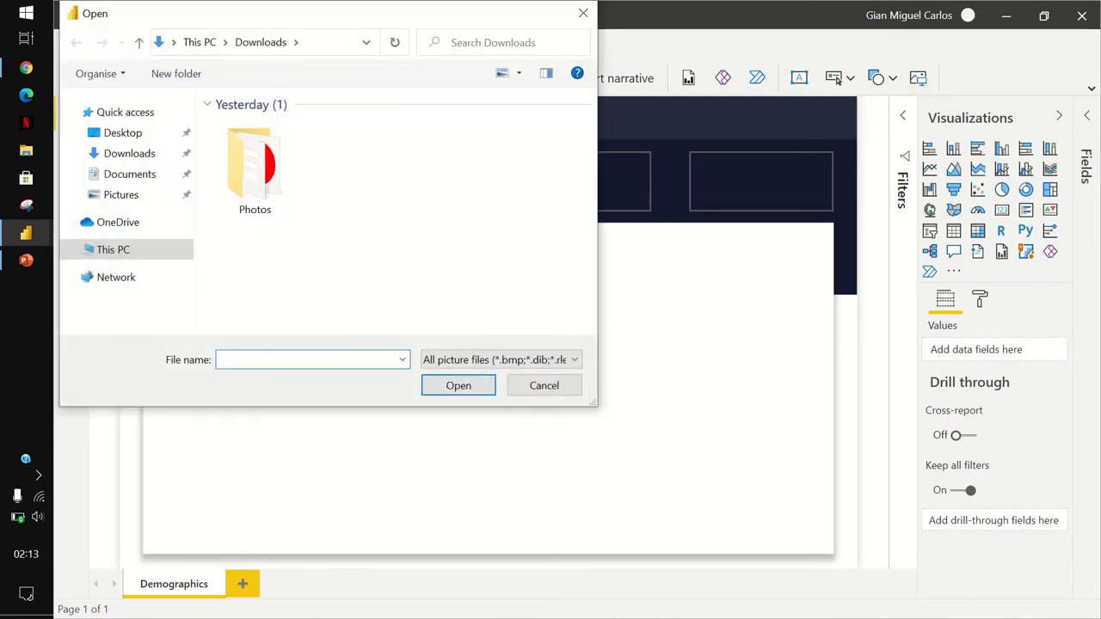
double_click(253, 159)
double_click(351, 141)
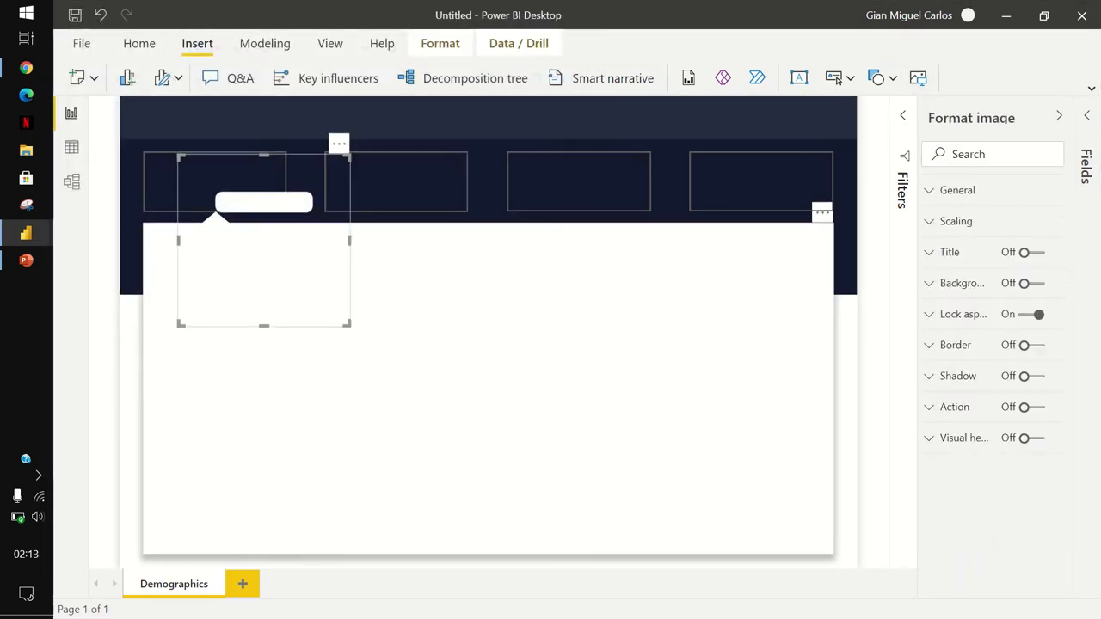
Shrink the hamburger icon and place it in the header's top-left corner.
left_click_drag(303, 279, 246, 216)
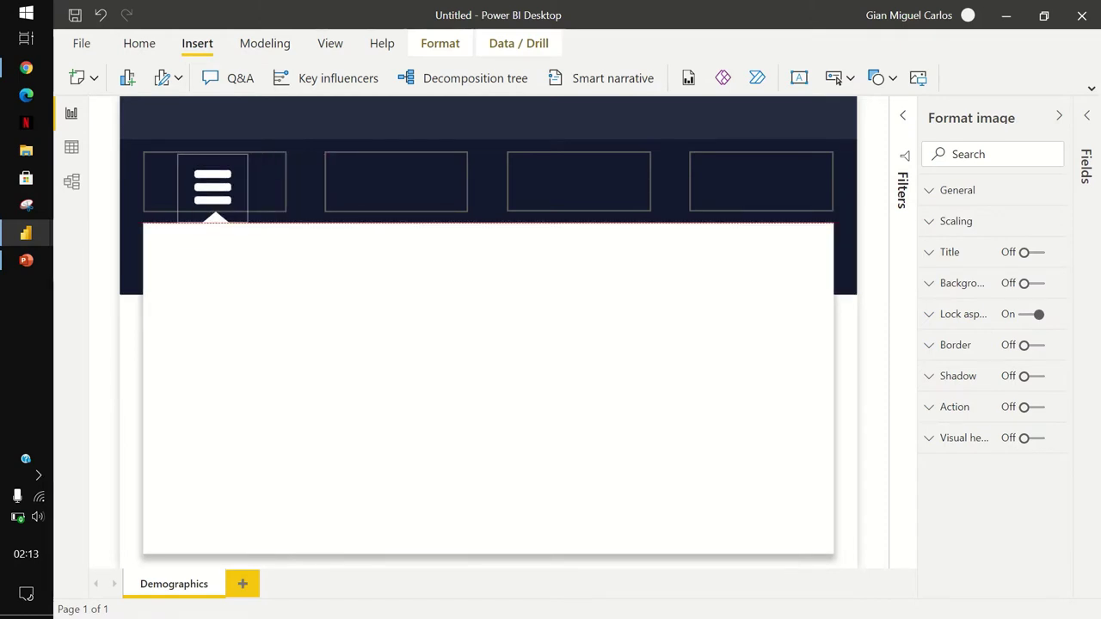
left_click_drag(212, 184, 199, 173)
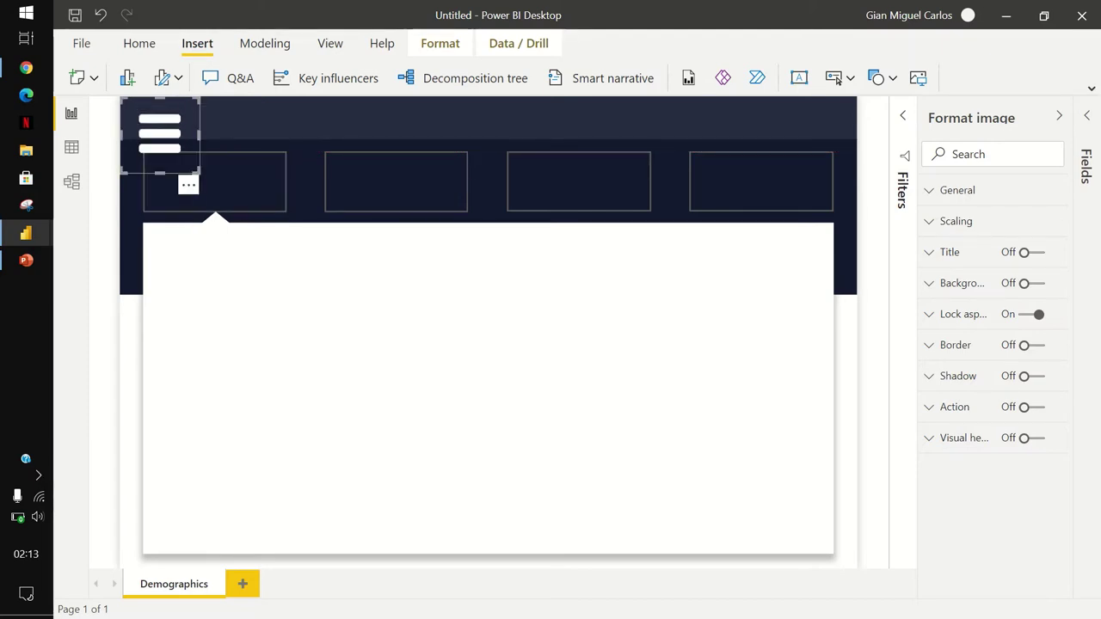
key("ctrl+z")
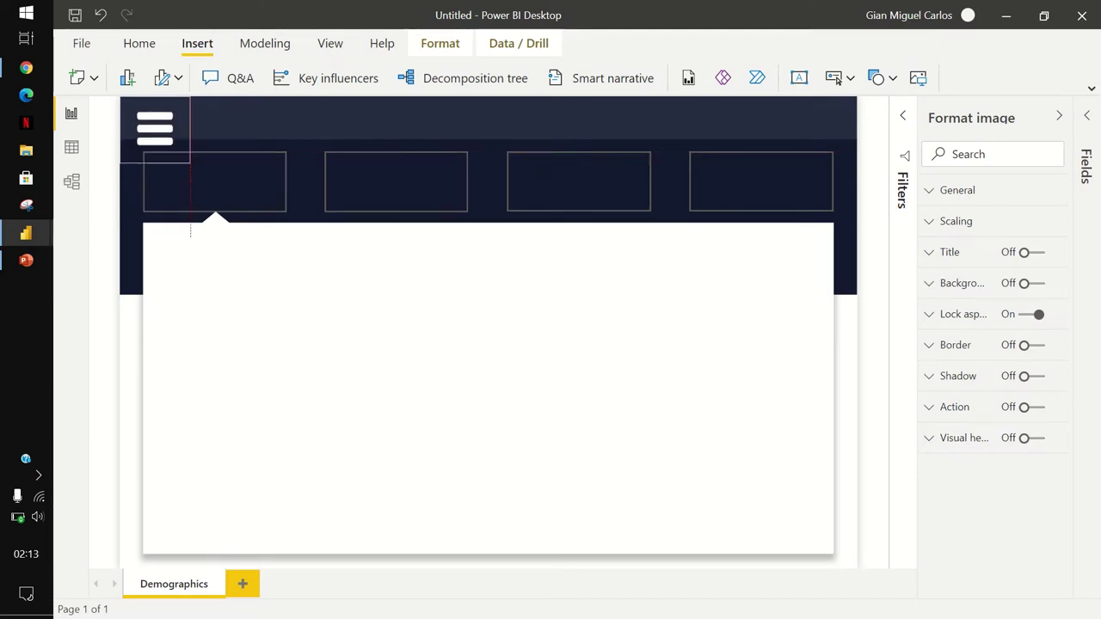
left_click_drag(176, 151, 191, 166)
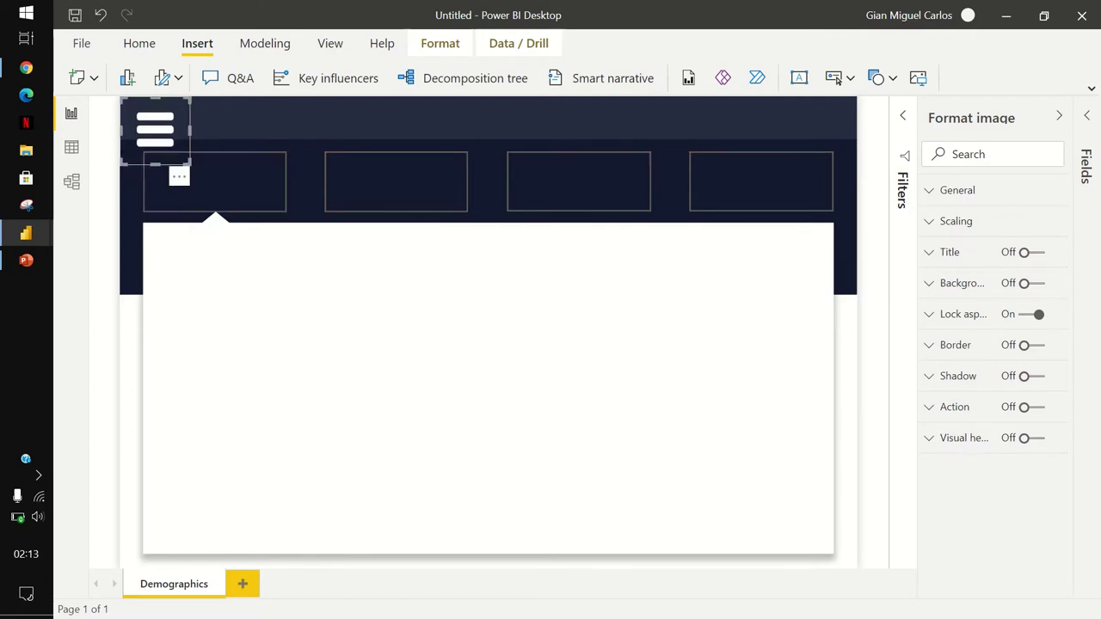
key("ctrl+z")
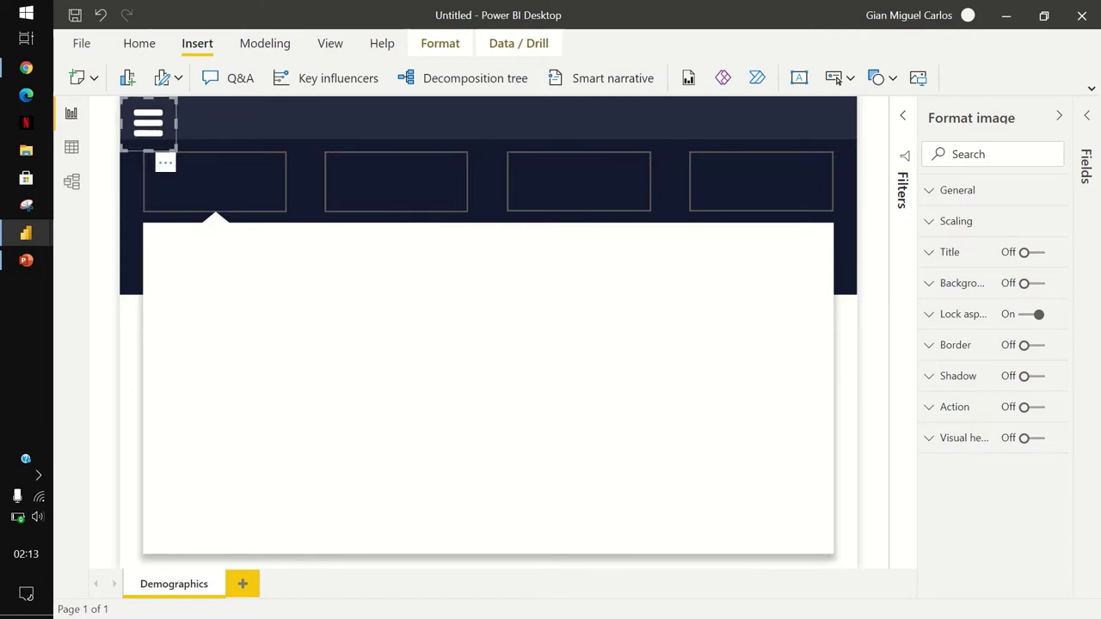
key("ctrl+z")
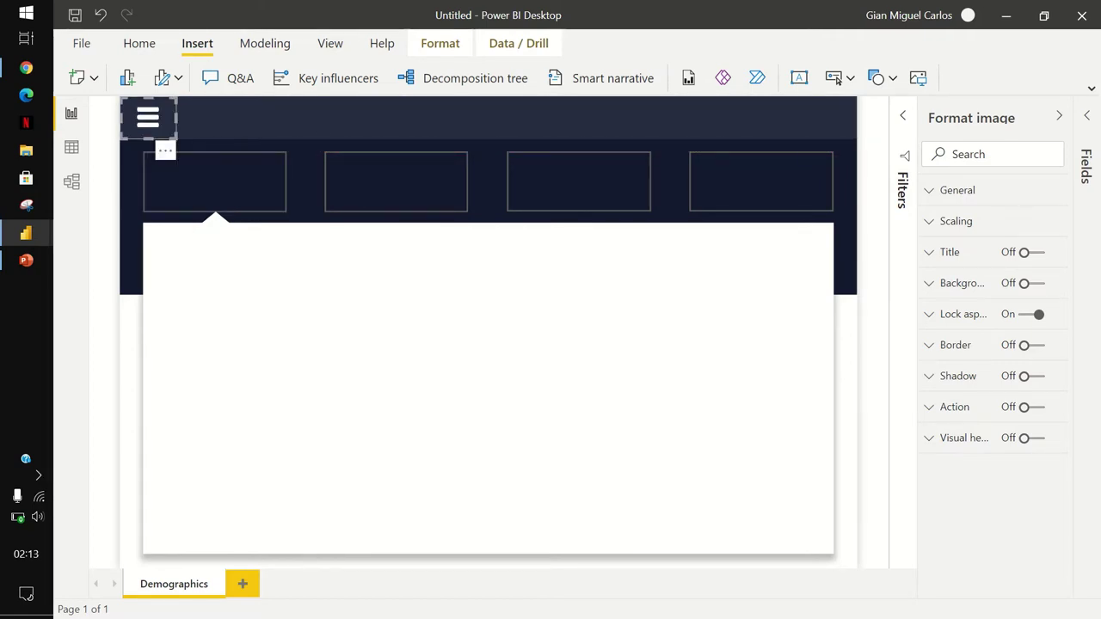
key("ctrl+z")
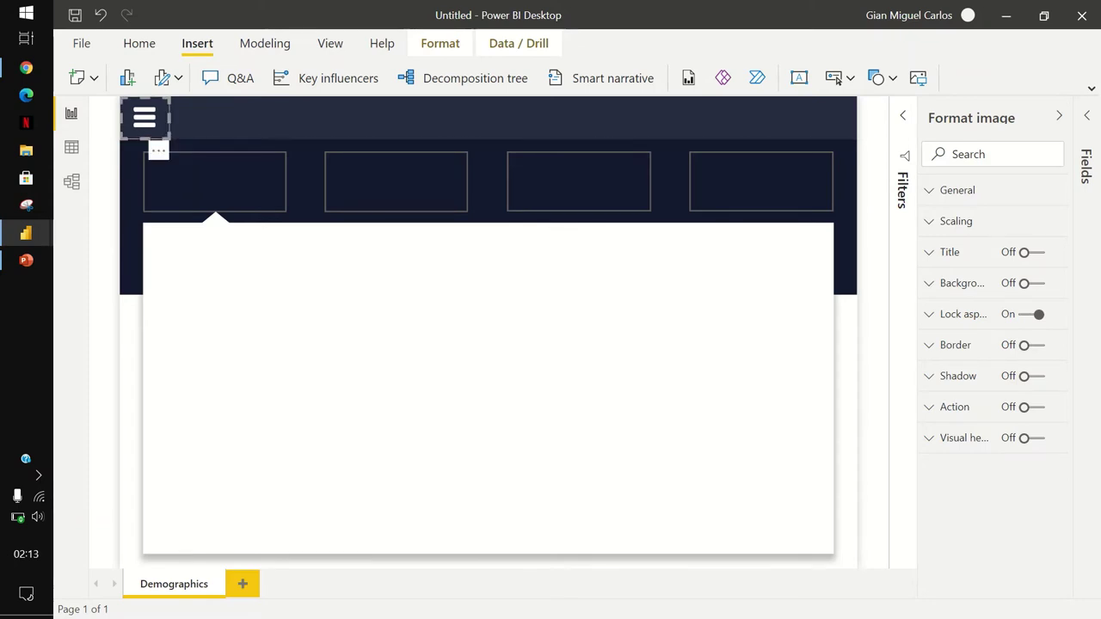
key("Escape")
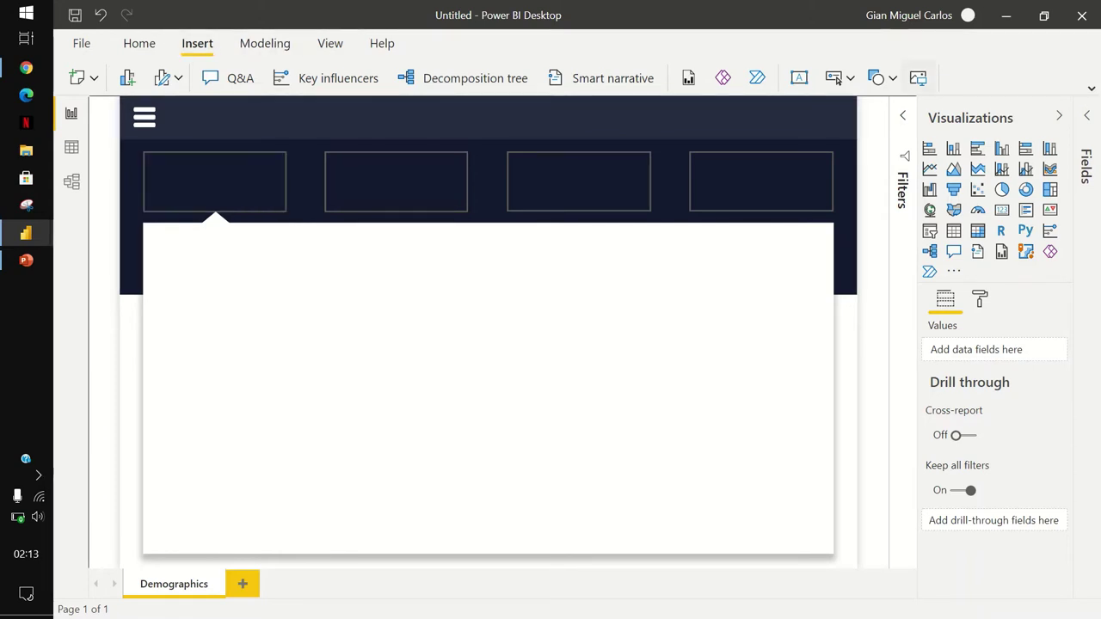
Add a text box reading 'CUSTOMER CHURN ANALYSIS' in bold Tahoma 32 pt.
left_click(800, 77)
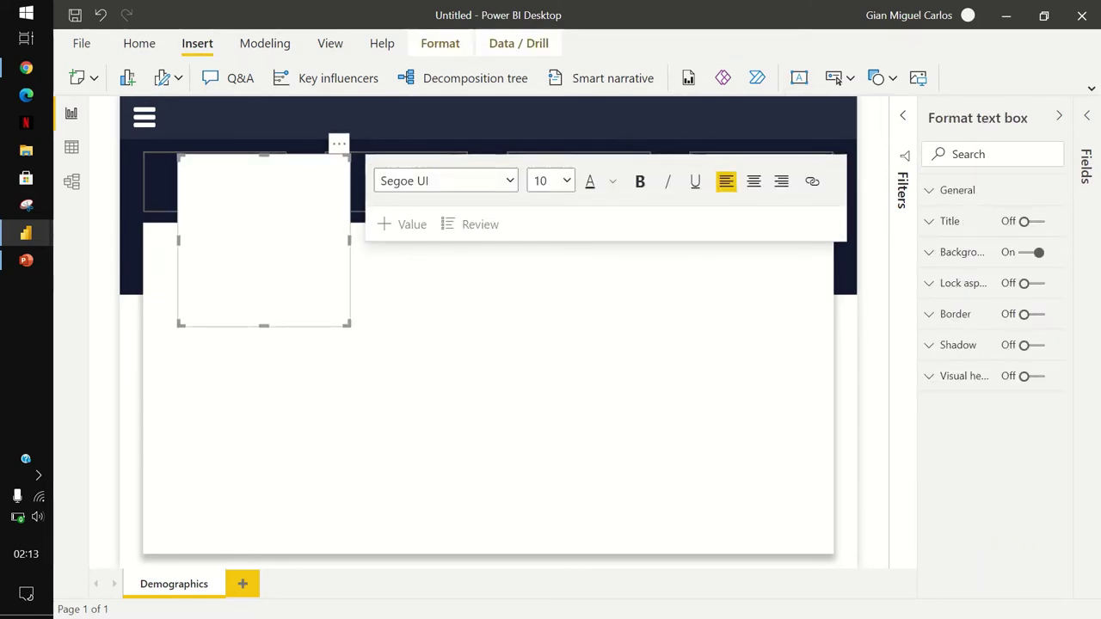
type("CUSTOMER CHURN ANALY")
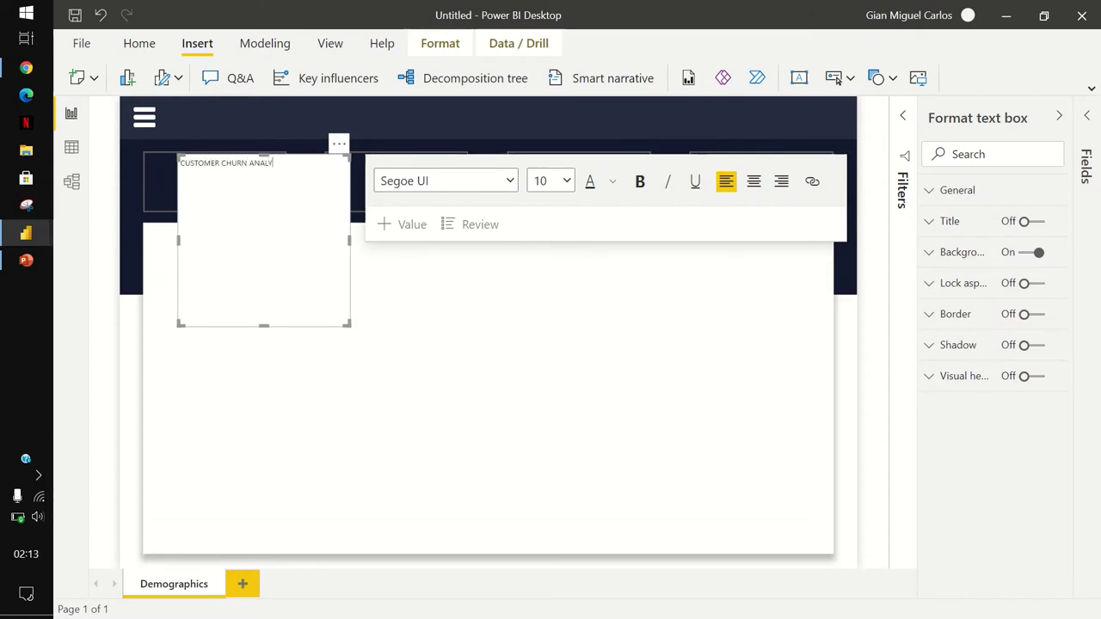
type("SIS")
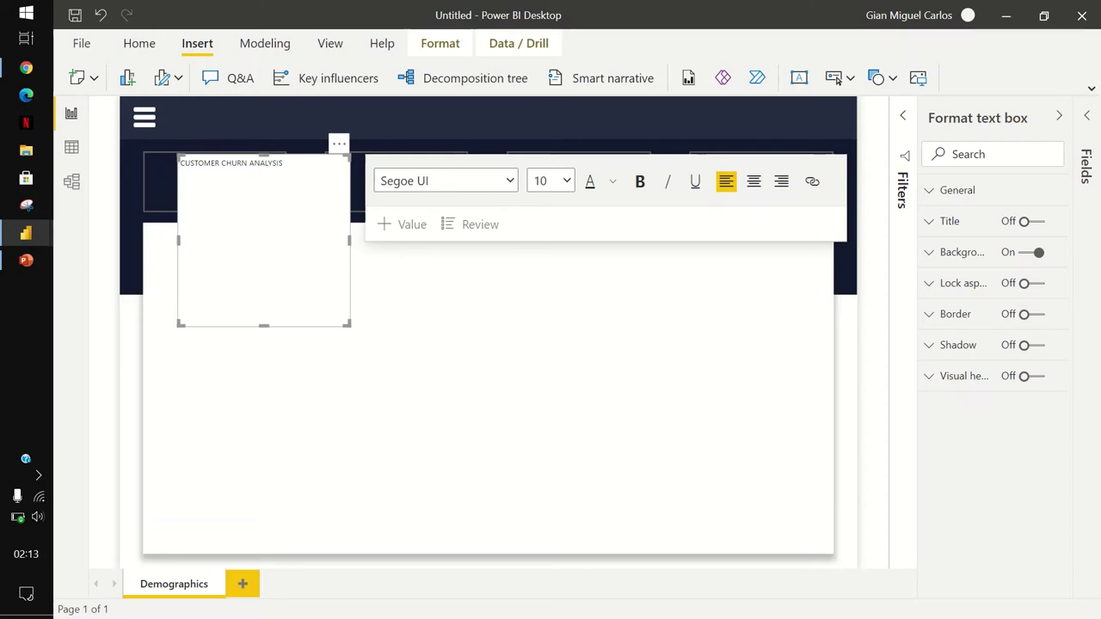
key("ctrl+a")
left_click(446, 180)
key("t")
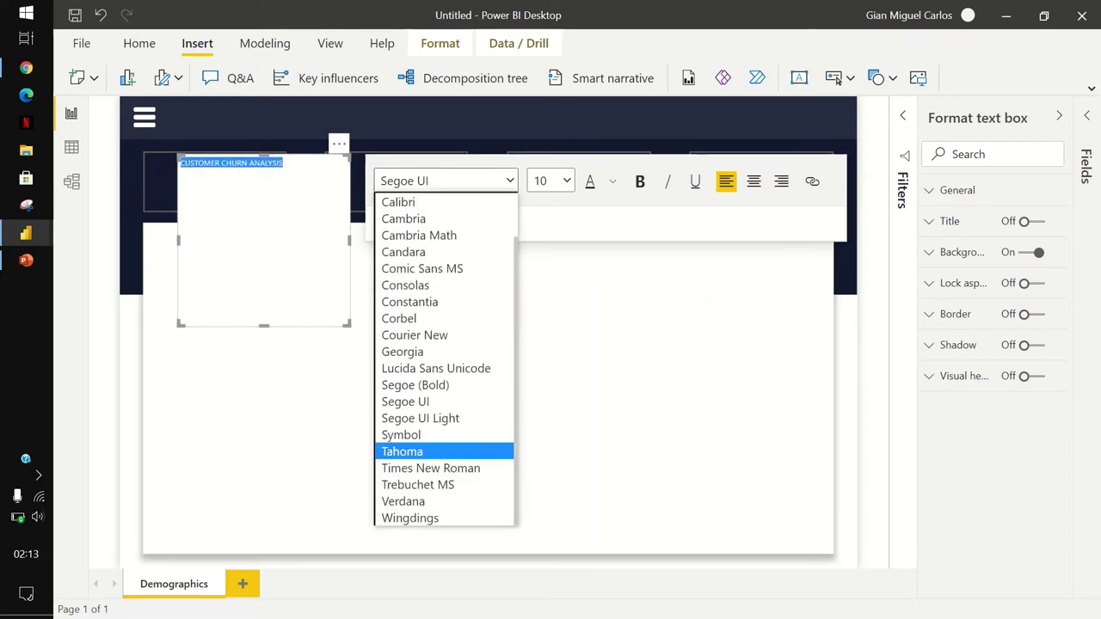
key("Return")
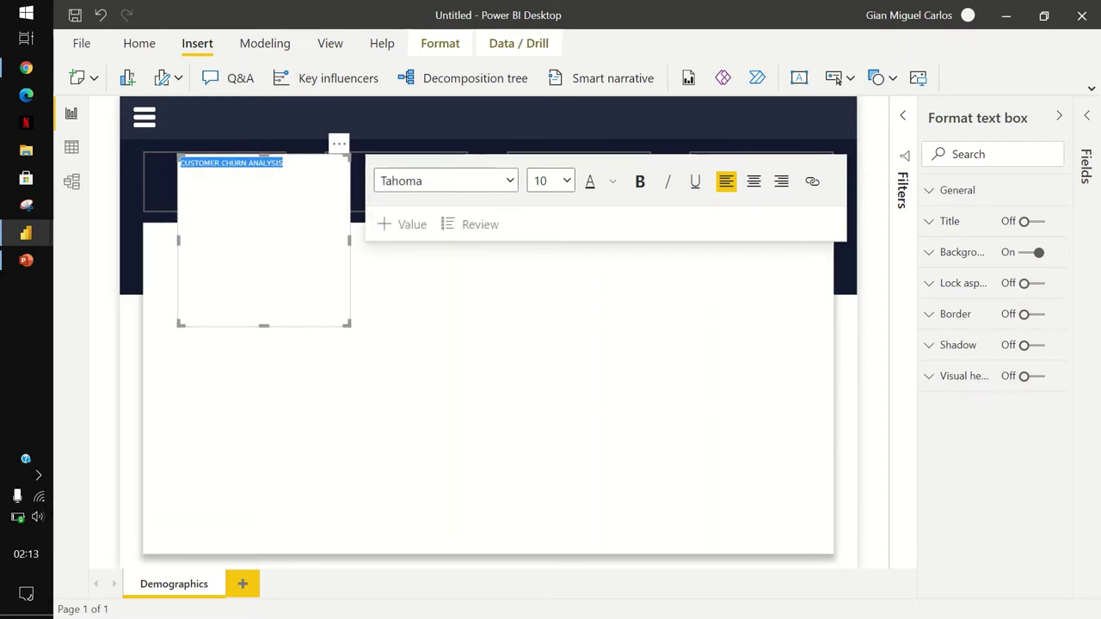
left_click(551, 181)
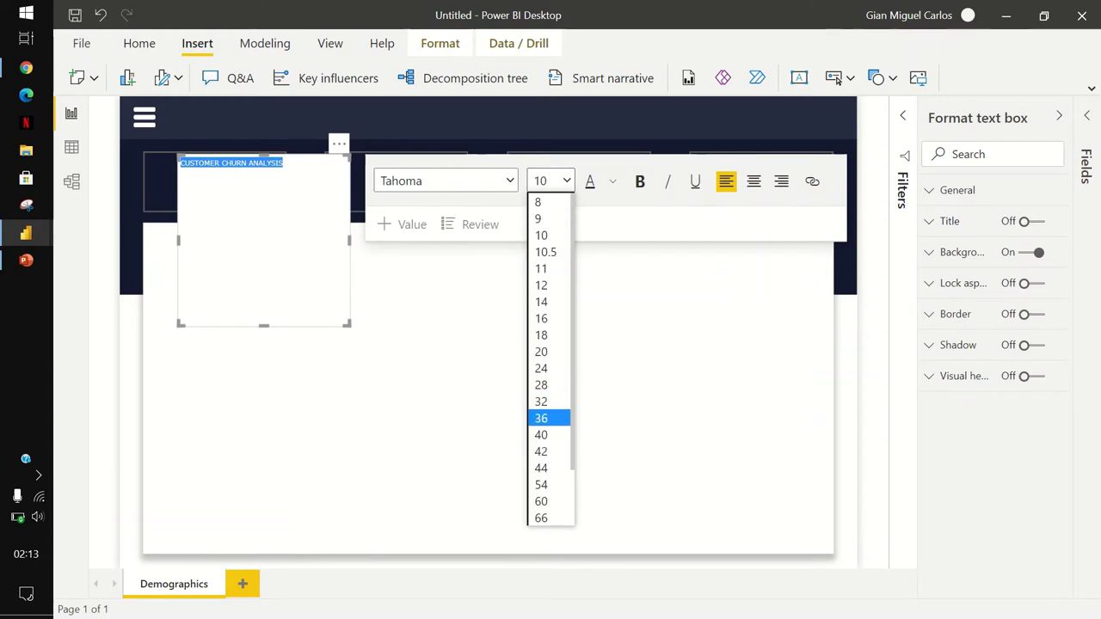
key("Return")
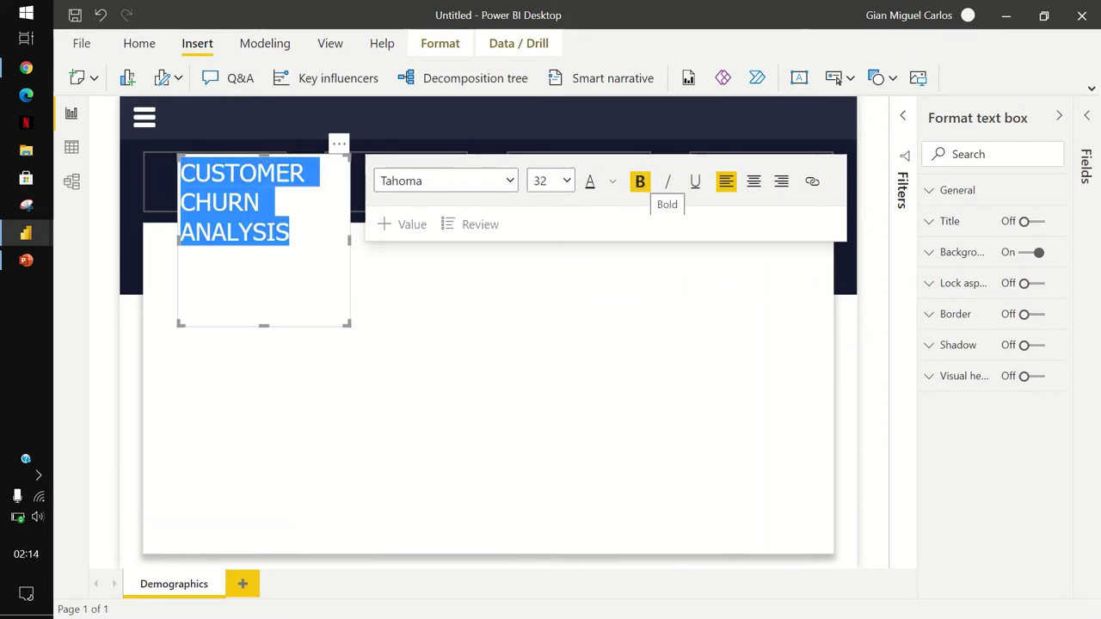
left_click(640, 180)
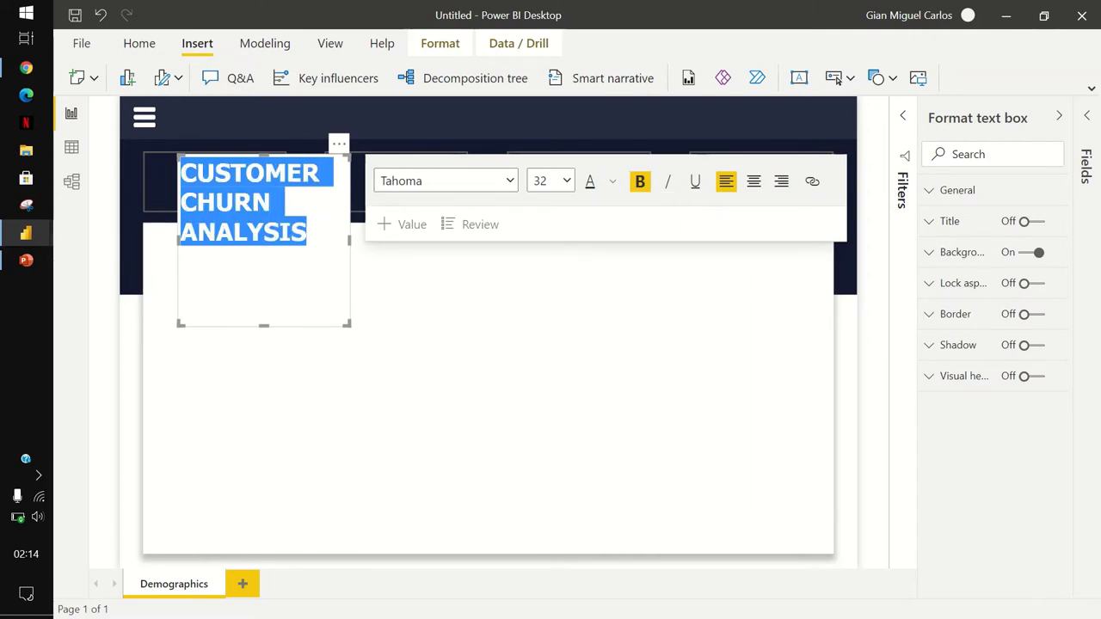
Resize the title box to one line beside the icon within the header band.
left_click_drag(350, 240, 579, 240)
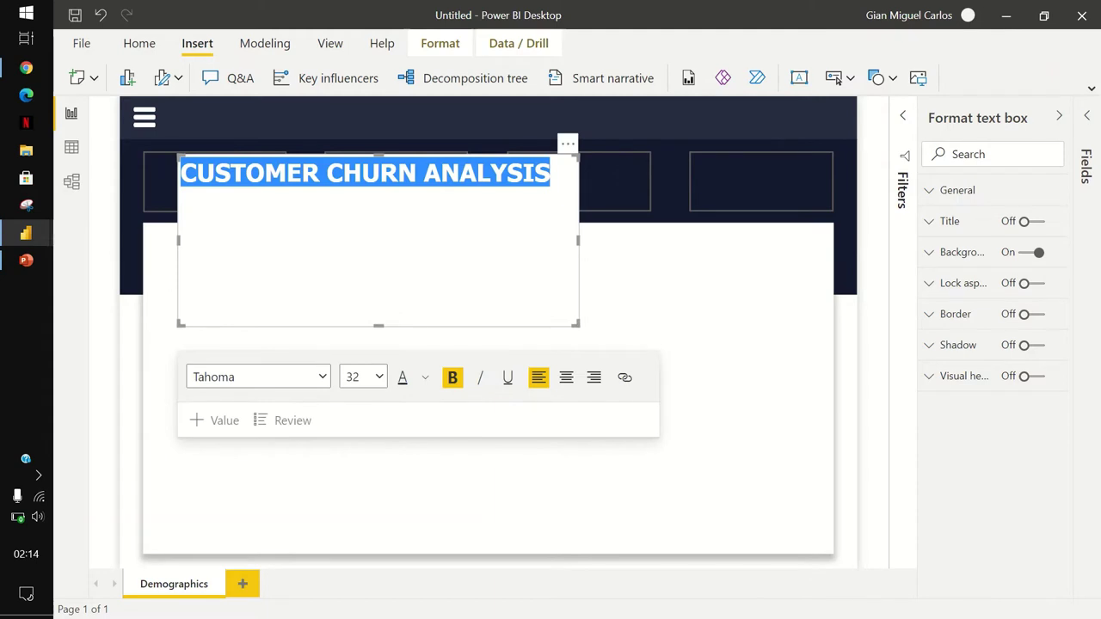
left_click_drag(379, 155, 379, 97)
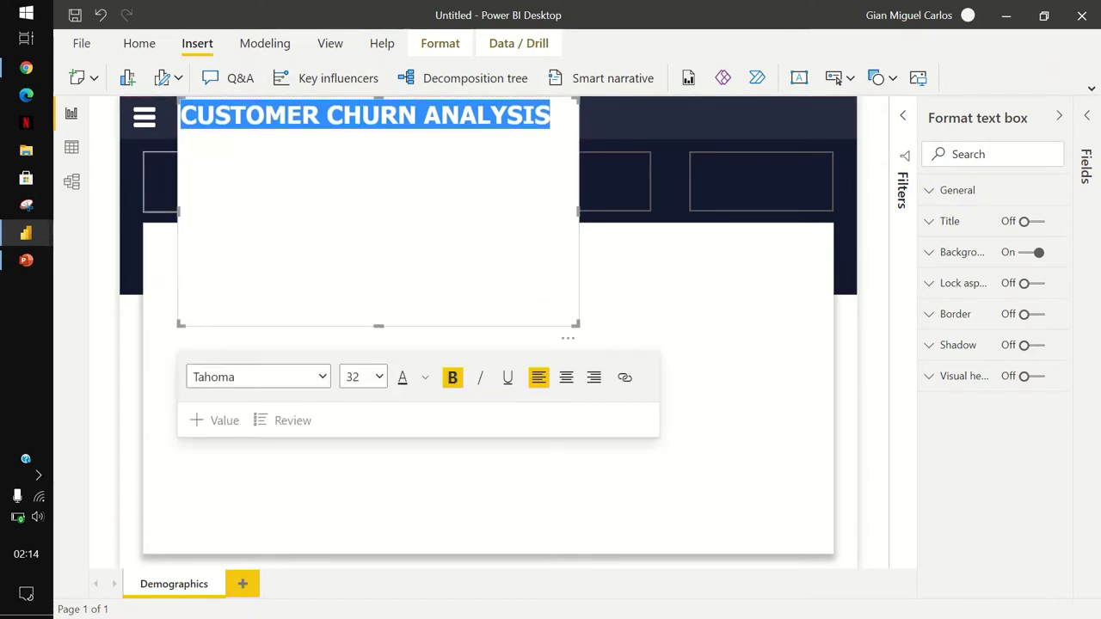
left_click_drag(179, 211, 171, 211)
left_click_drag(374, 327, 374, 139)
left_click_drag(579, 117, 551, 117)
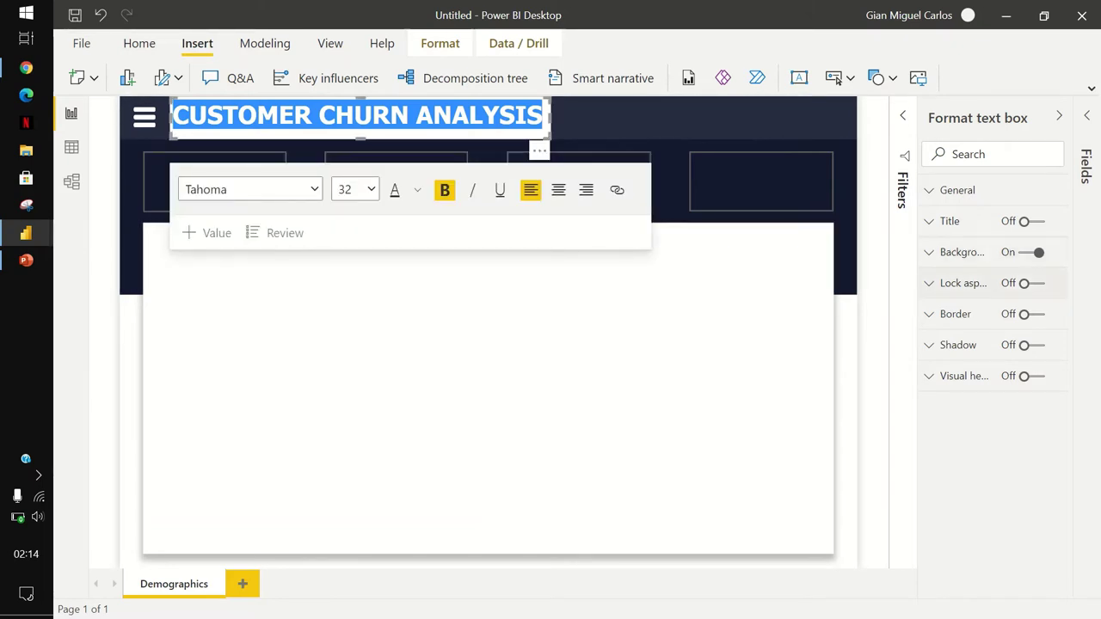
Turn off the title text box's background.
left_click(1032, 253)
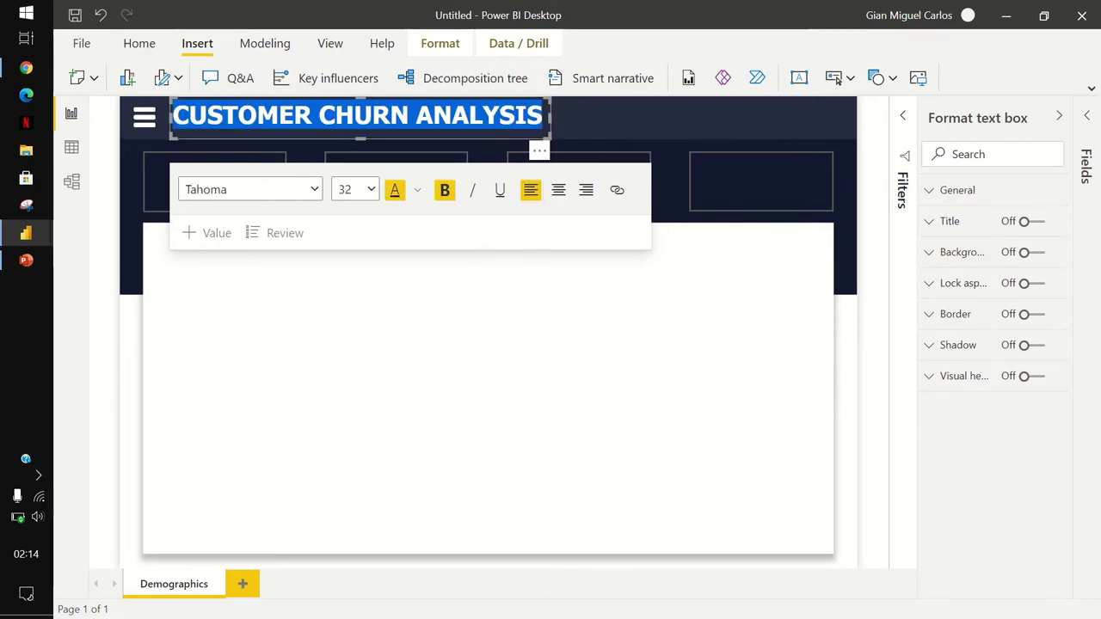
left_click(418, 190)
key("Escape")
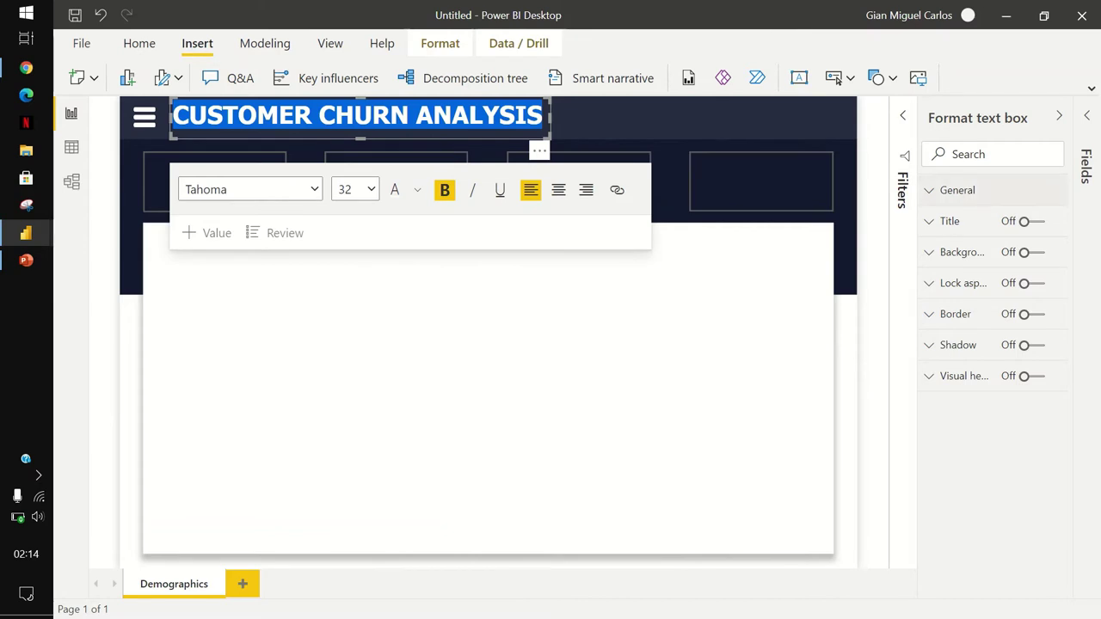
Set the title box's vertical position to 5.
left_click(958, 190)
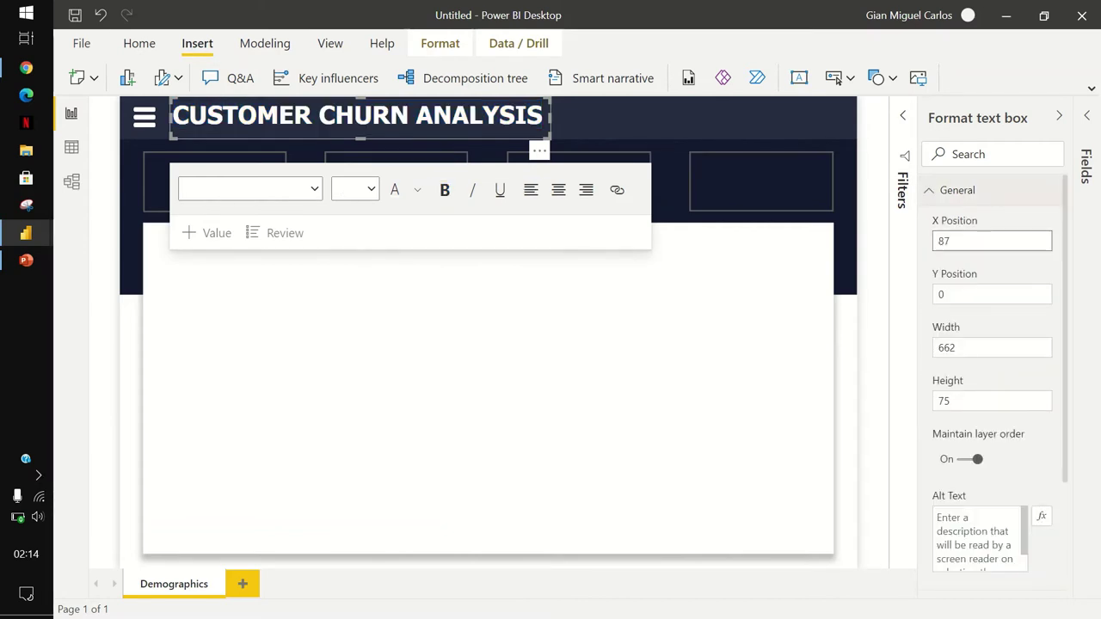
left_click(992, 295)
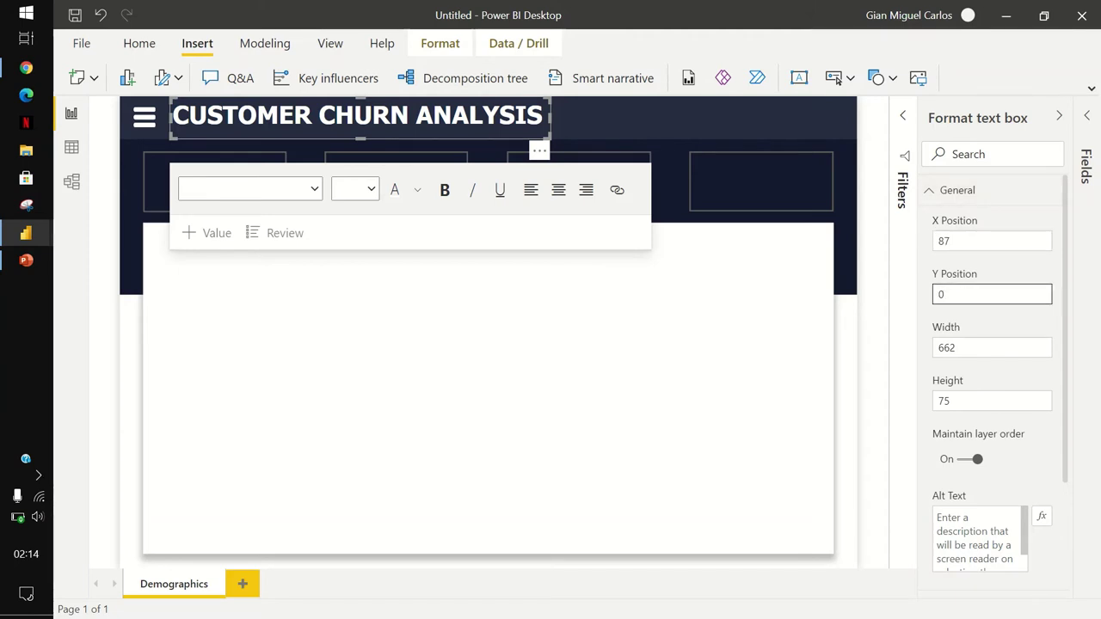
key("BackSpace")
type("5")
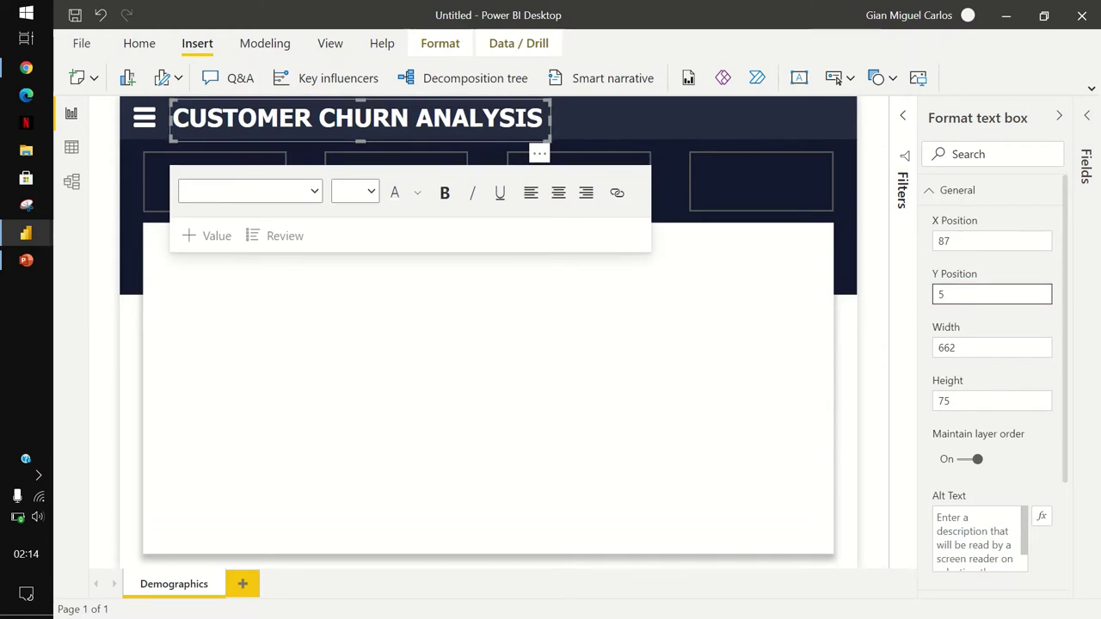
key("Escape")
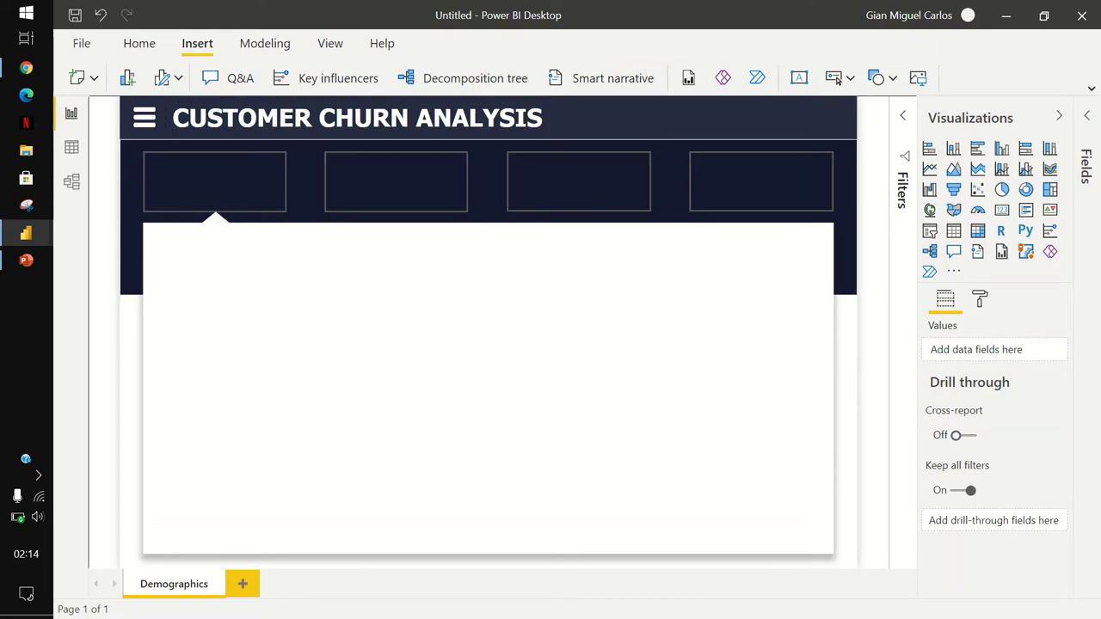
Select all four header buttons and give them a white fill at 0% transparency.
left_click(214, 181)
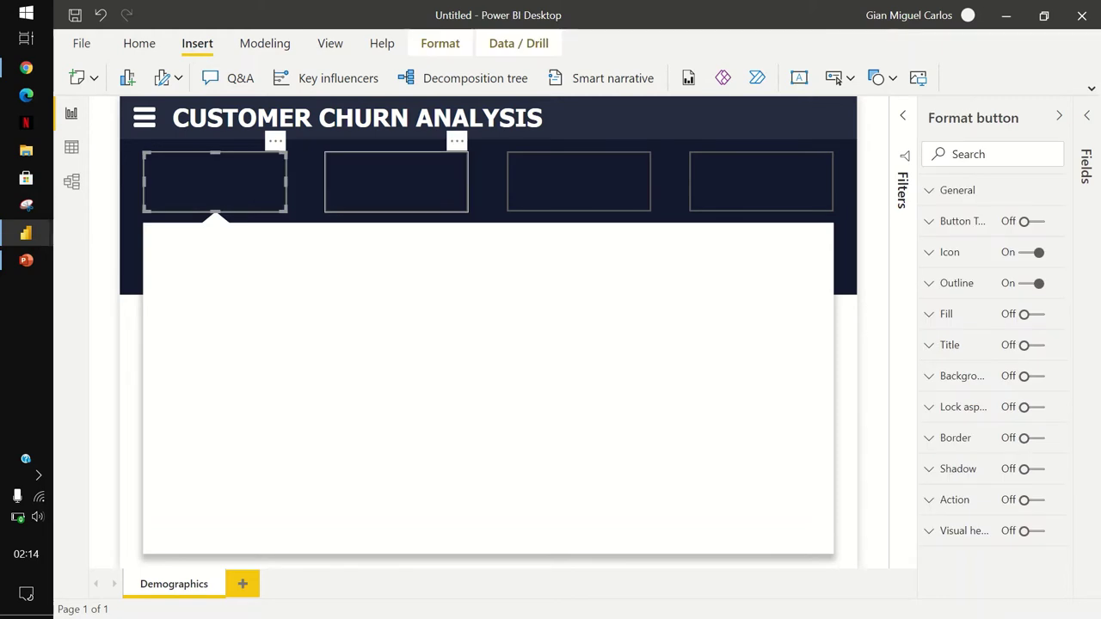
left_click(396, 182, "ctrl")
left_click(578, 182, "ctrl")
left_click(761, 182, "ctrl")
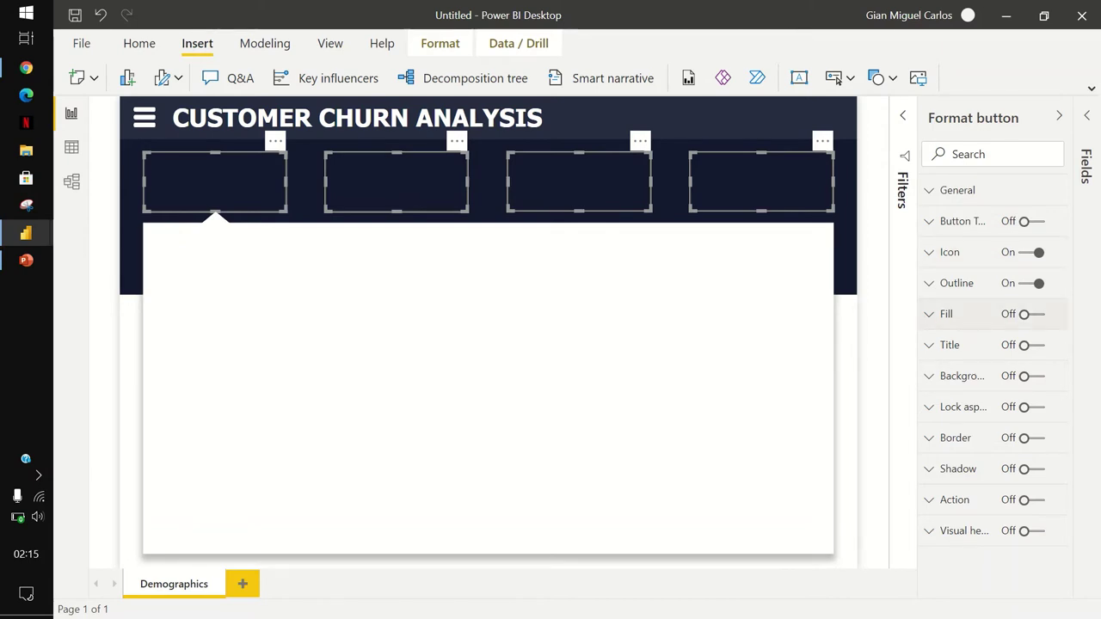
left_click(1030, 314)
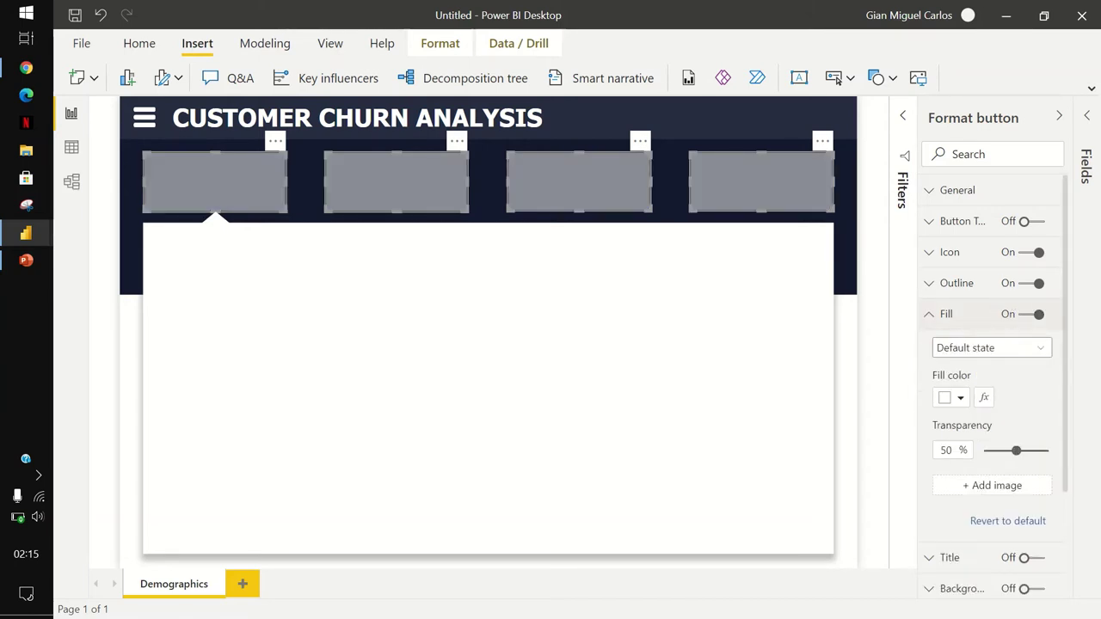
left_click_drag(1016, 450, 985, 450)
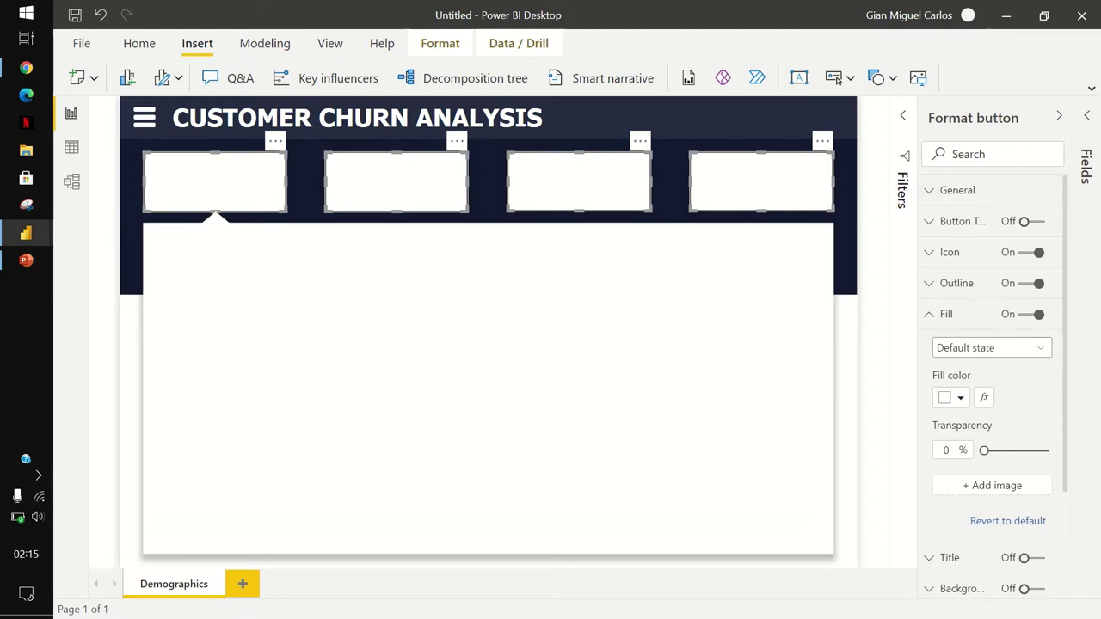
scroll(990, 379, "down", 1)
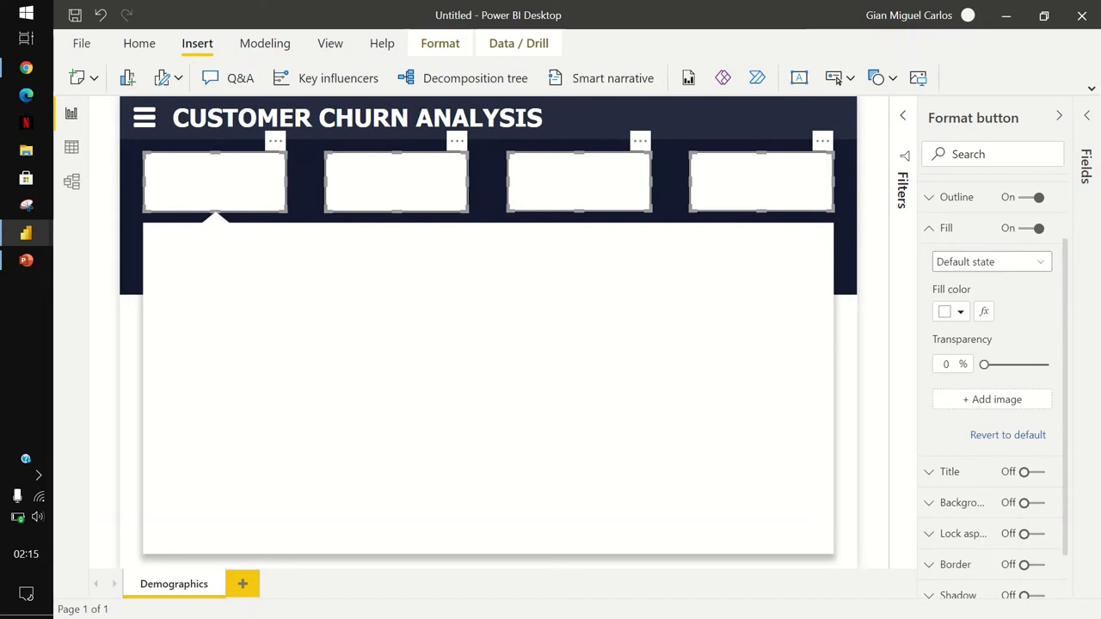
key("Escape")
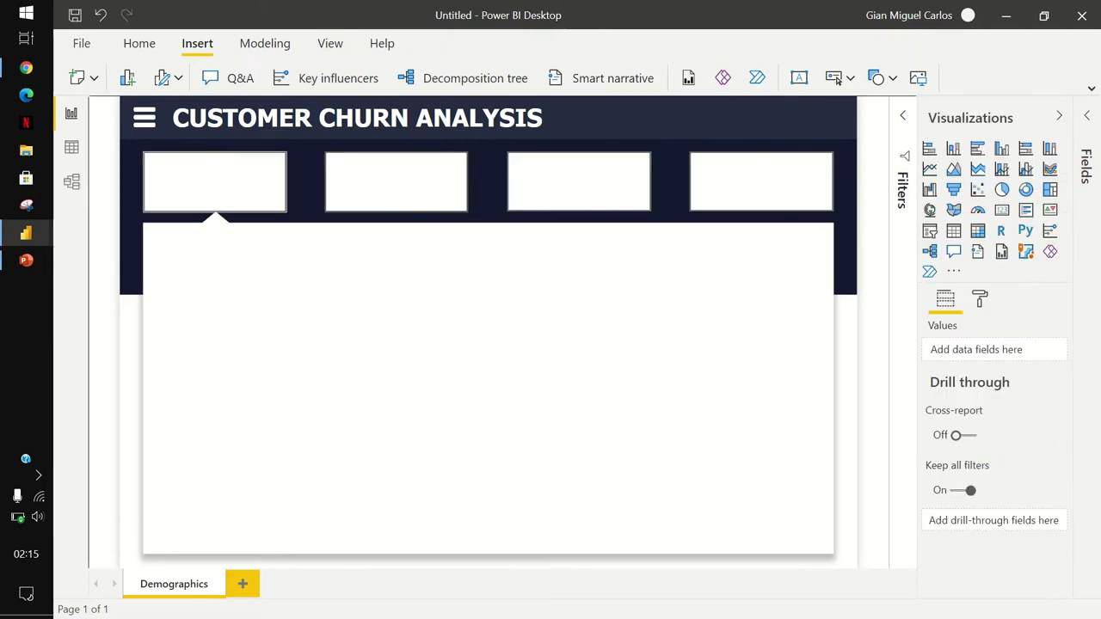
left_click(215, 181)
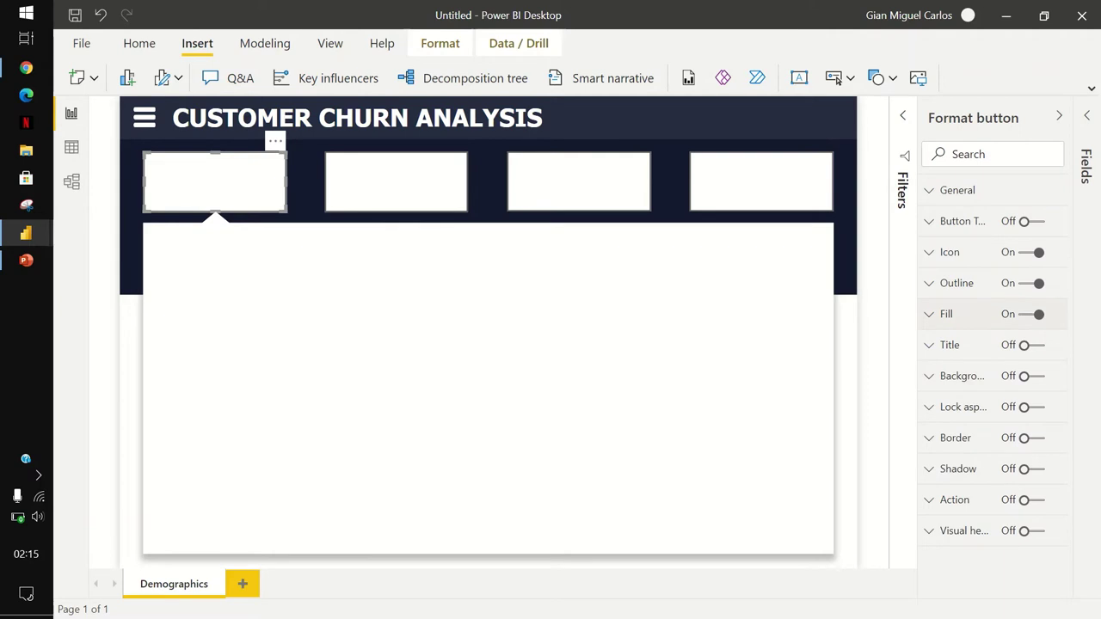
Fill the first two header buttons with the Demographics and Payments images.
left_click(947, 314)
left_click(992, 485)
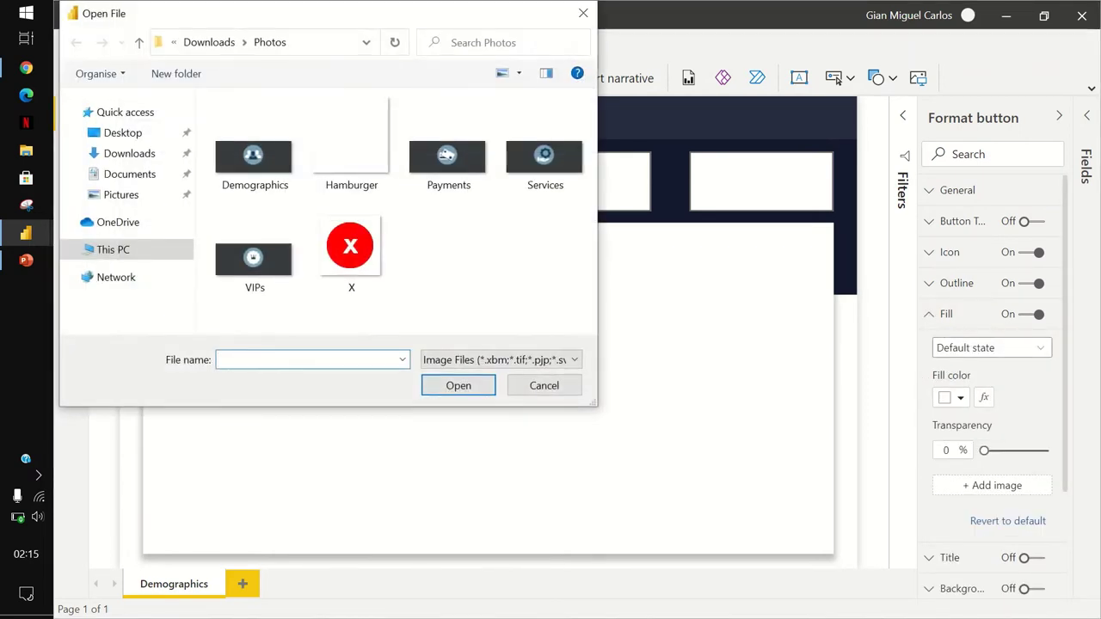
double_click(255, 159)
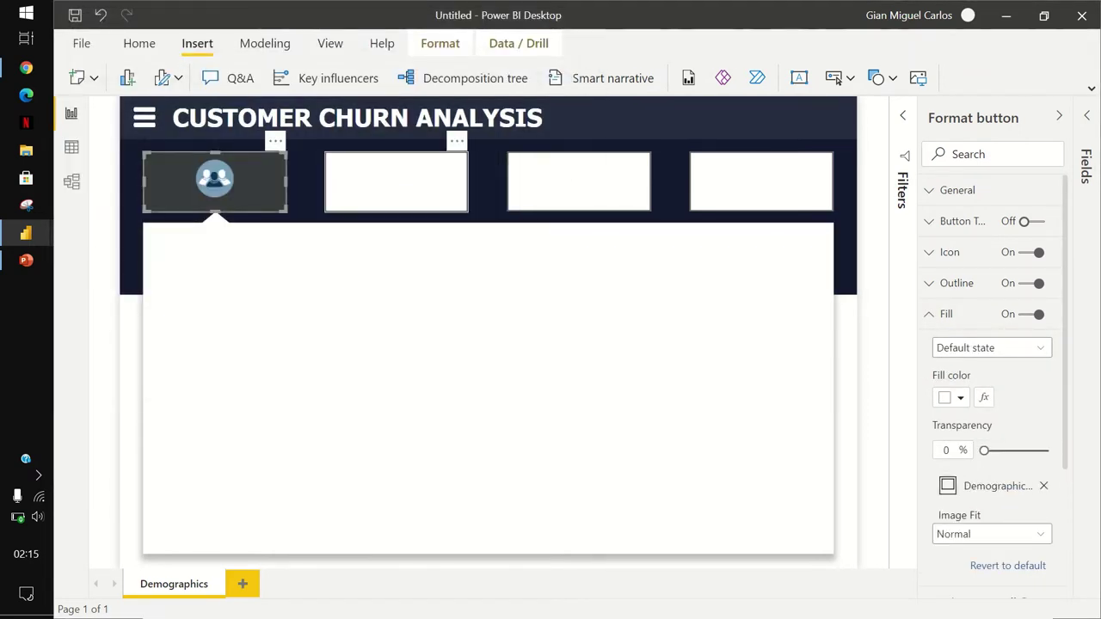
left_click(395, 181)
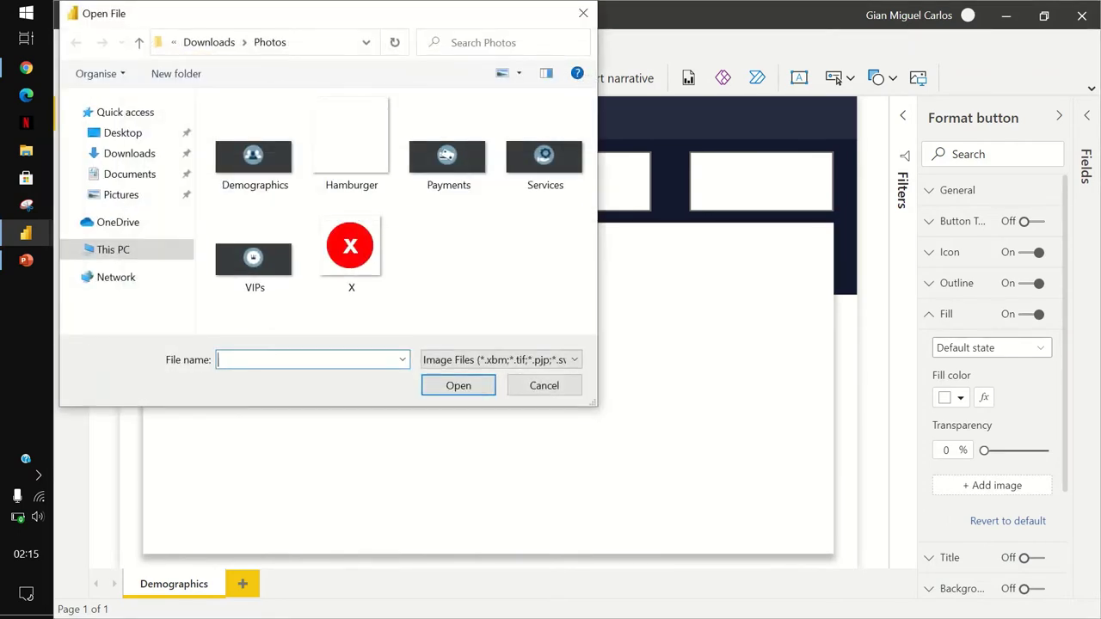
double_click(448, 157)
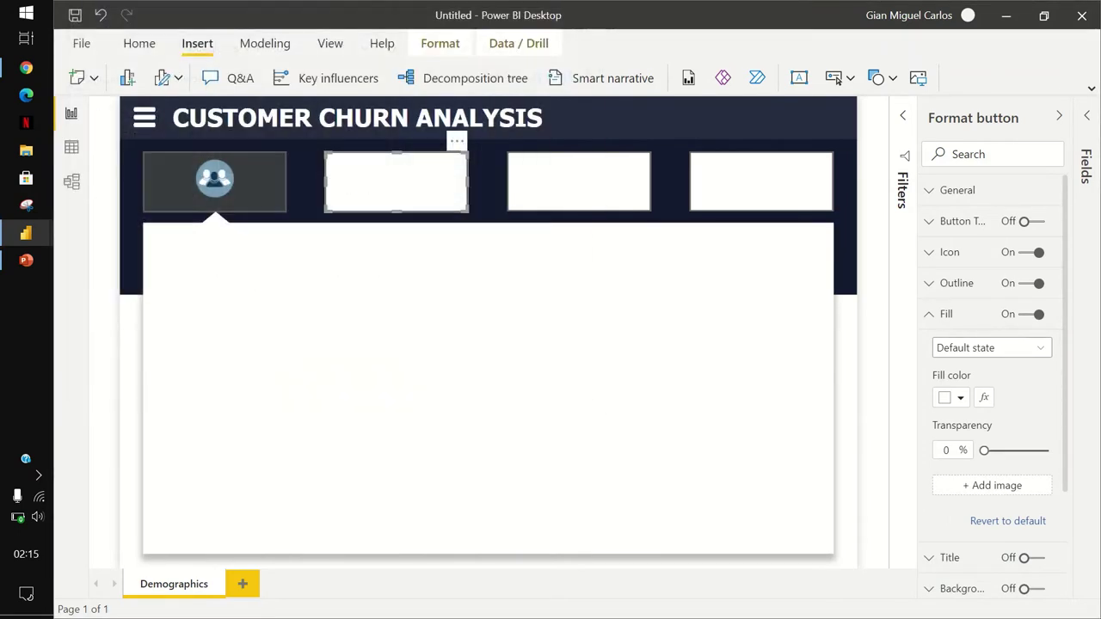
Fill the third and fourth buttons with the VIPs and Services images.
left_click(578, 181)
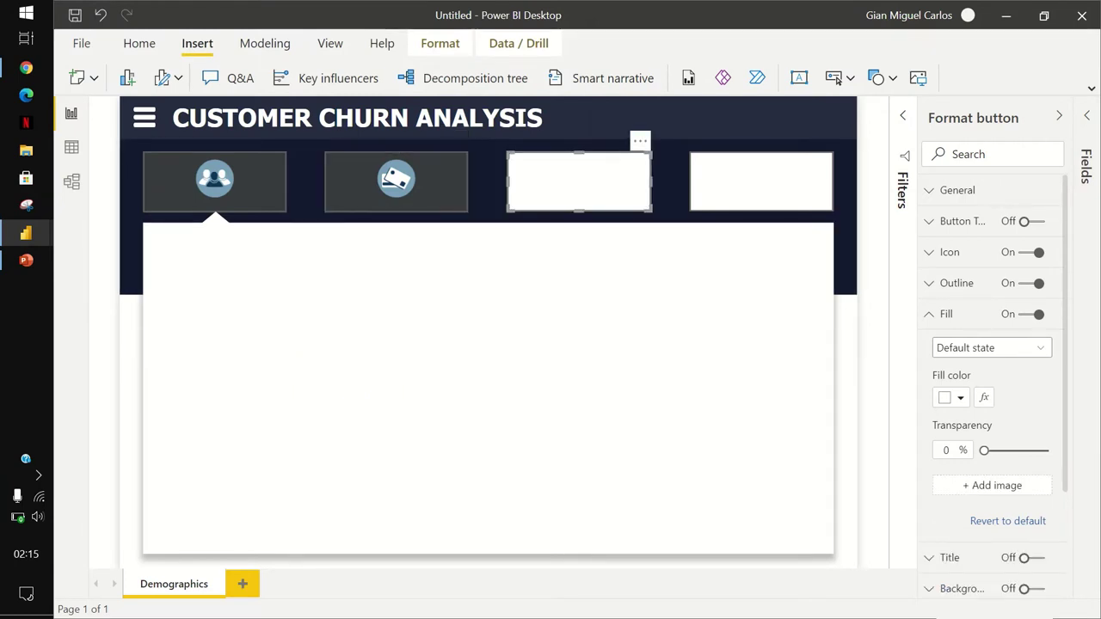
left_click(992, 485)
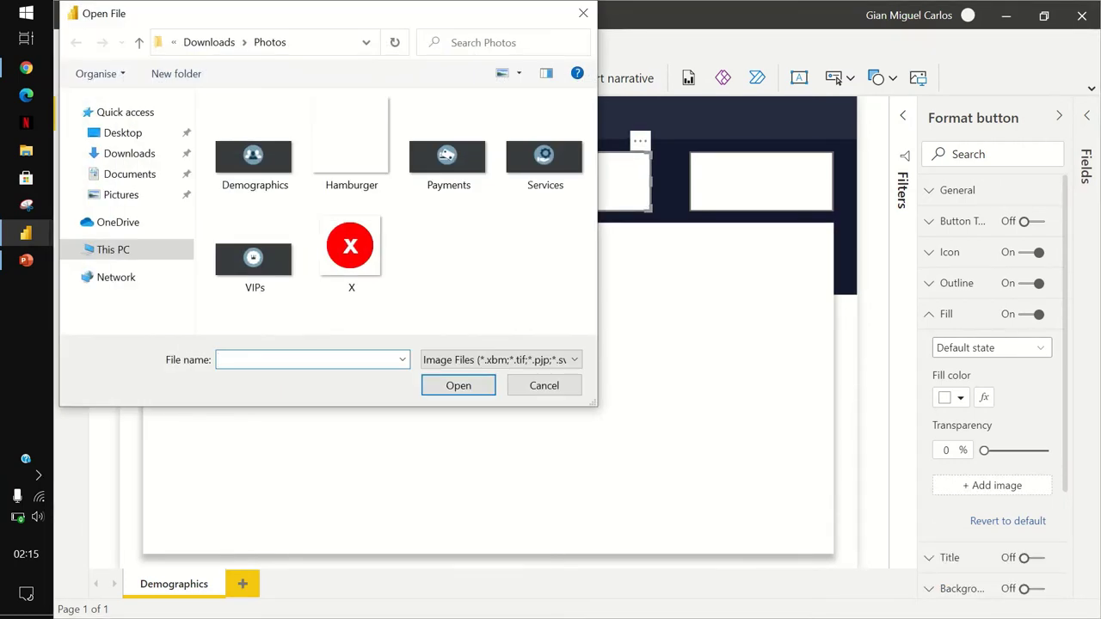
double_click(254, 258)
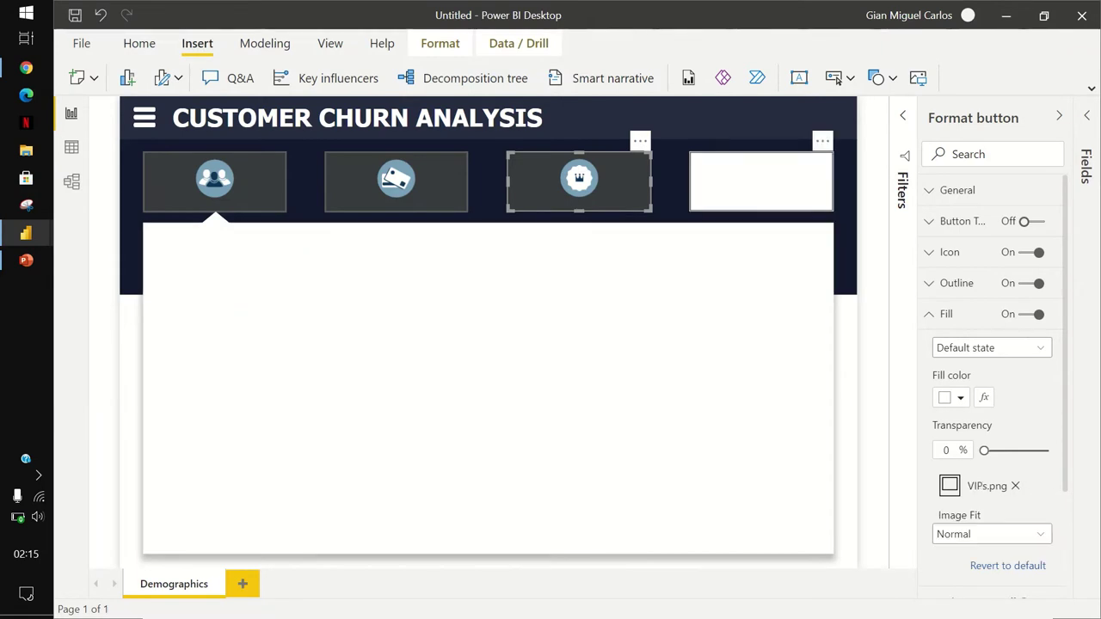
left_click(762, 181)
left_click(992, 486)
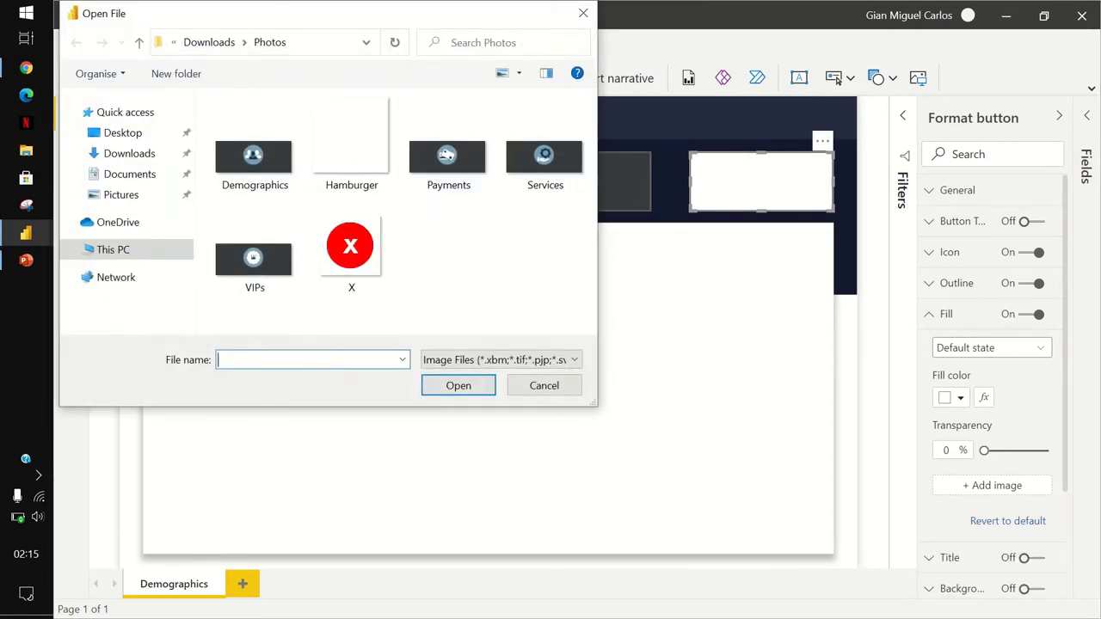
left_click(545, 146)
key("Return")
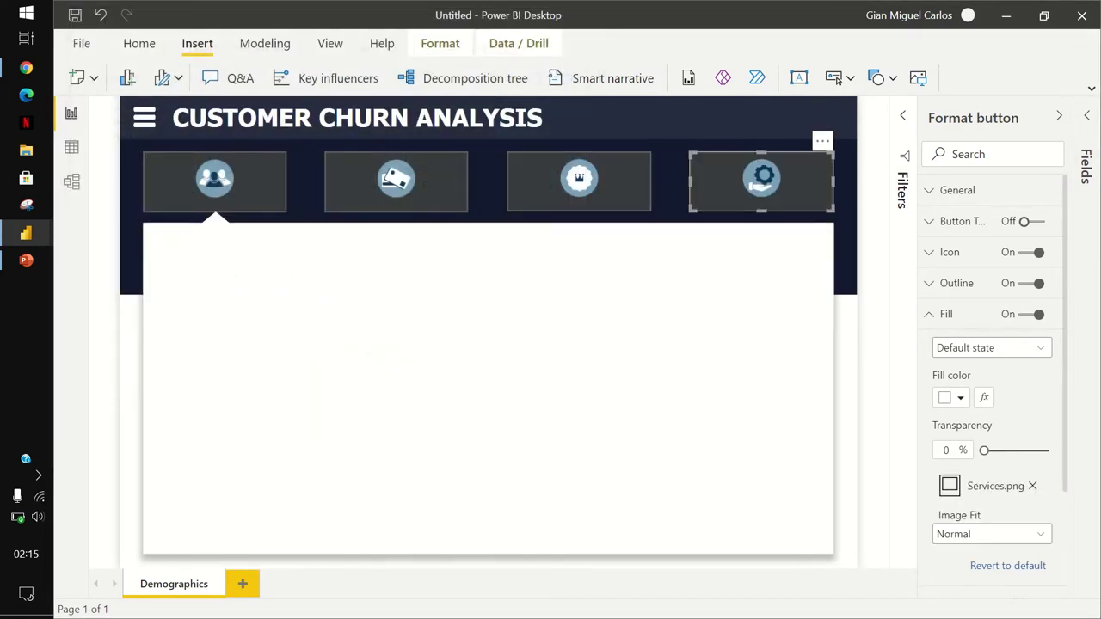
key("Escape")
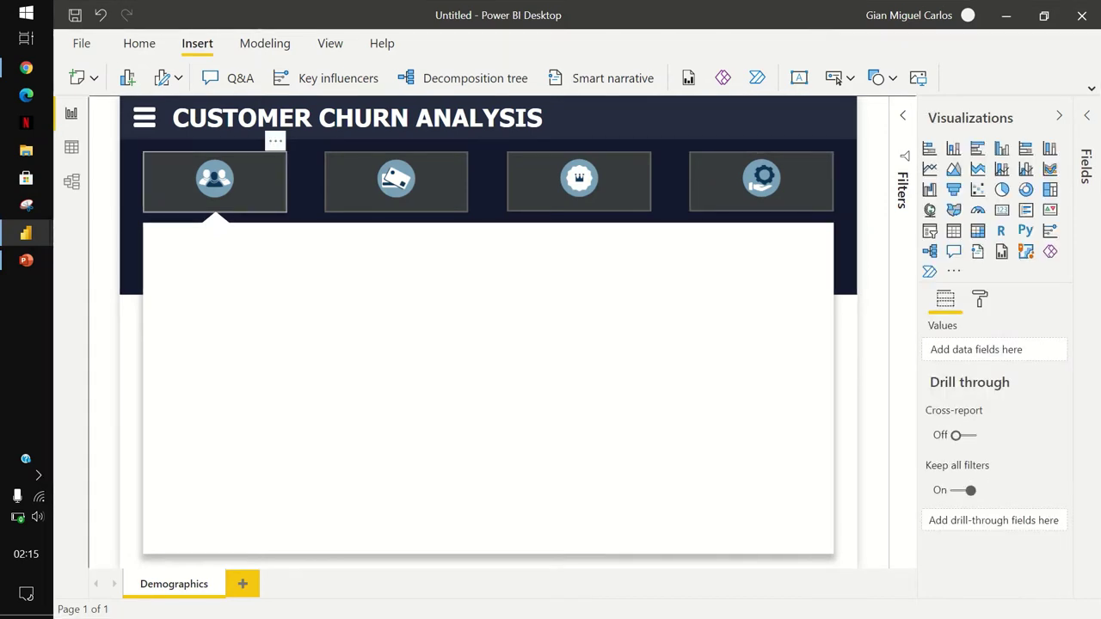
Turn on button text for the first button and enter the label DEMOGRAPHICS.
left_click(214, 182)
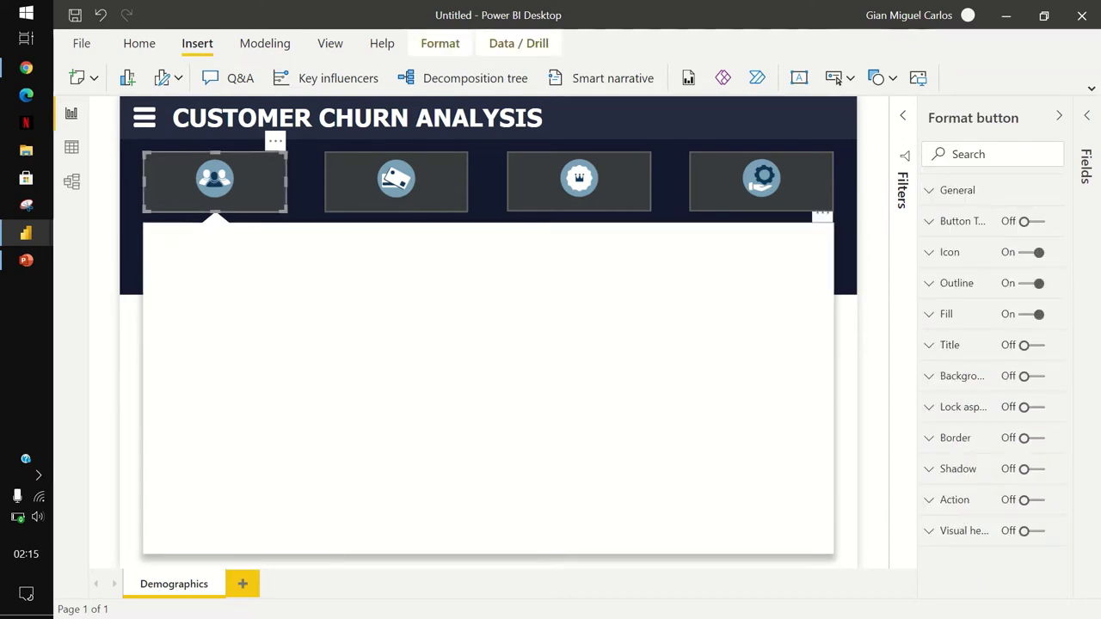
left_click(950, 345)
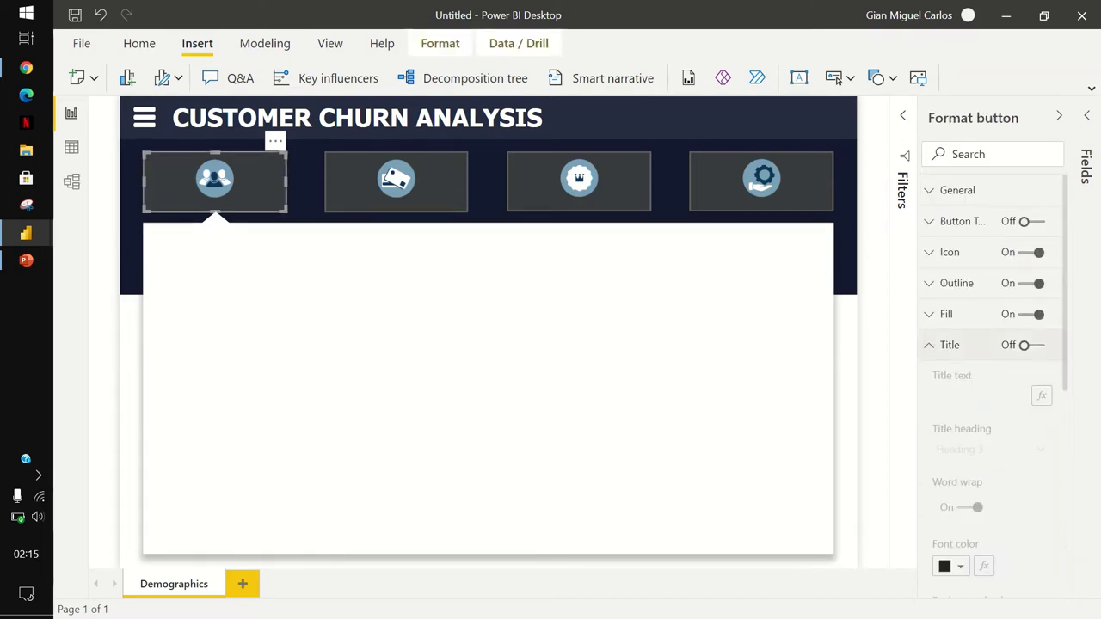
left_click(1031, 345)
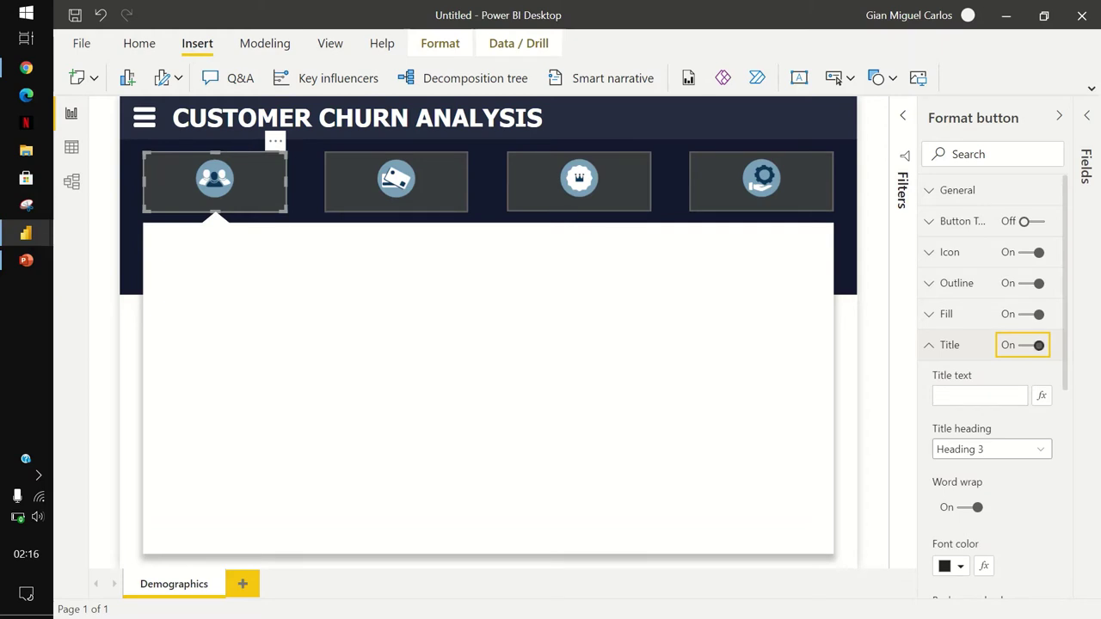
key("space")
left_click(949, 345)
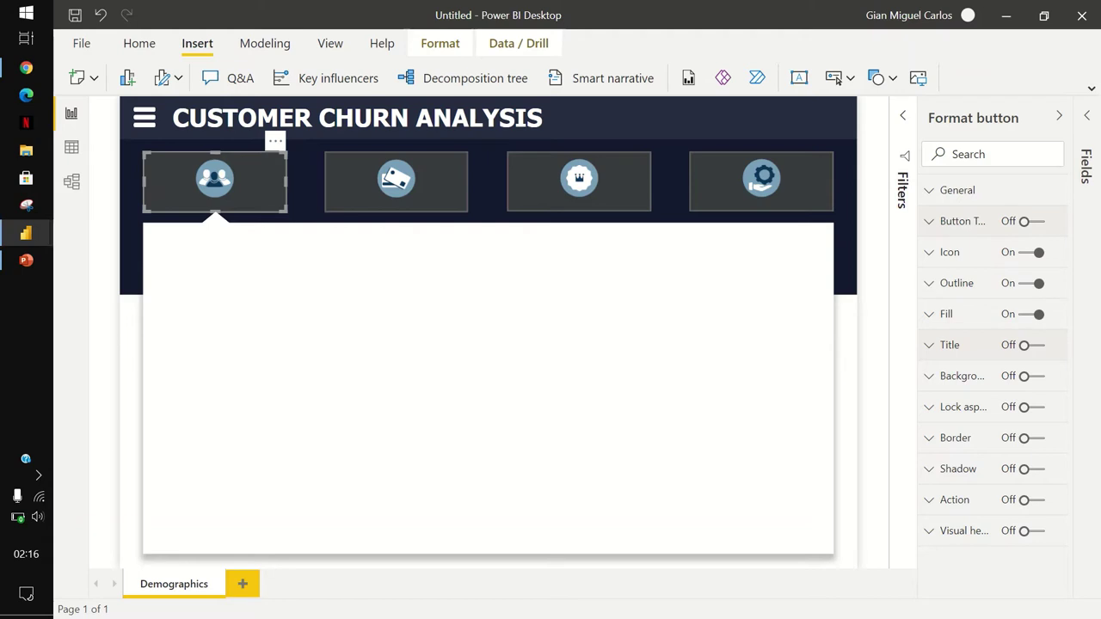
key("Return")
key("space")
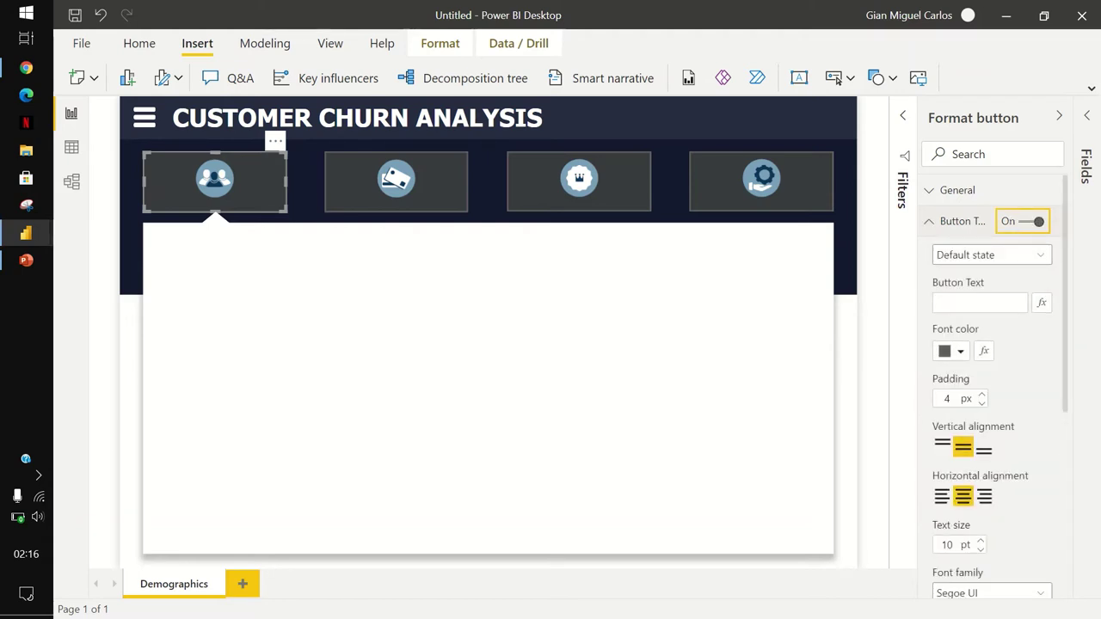
left_click(980, 302)
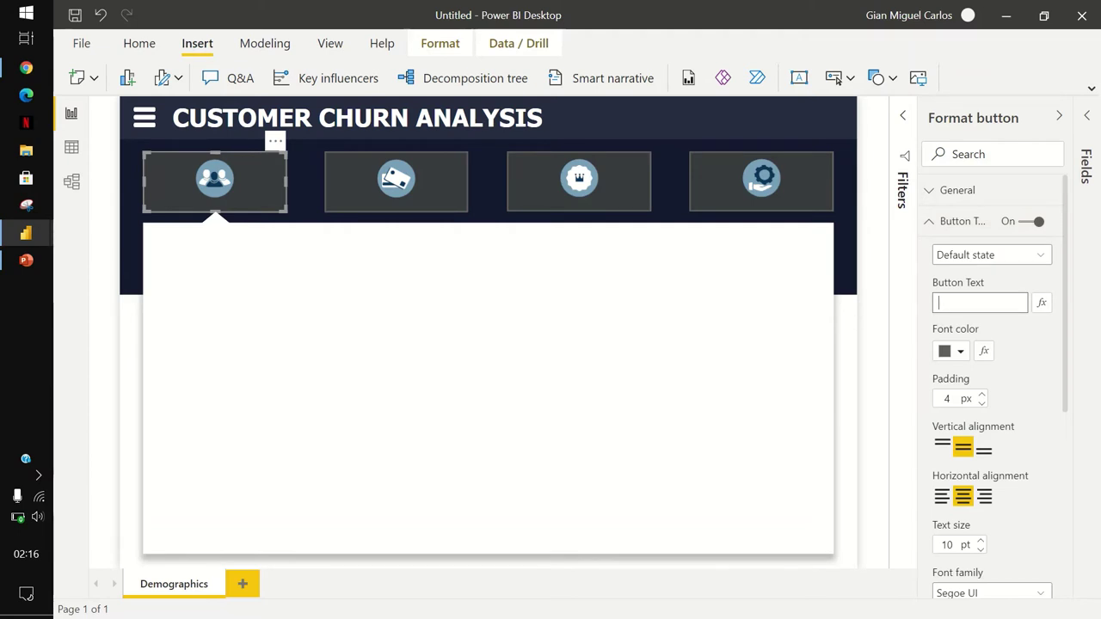
type("DEMOGRAPHICS")
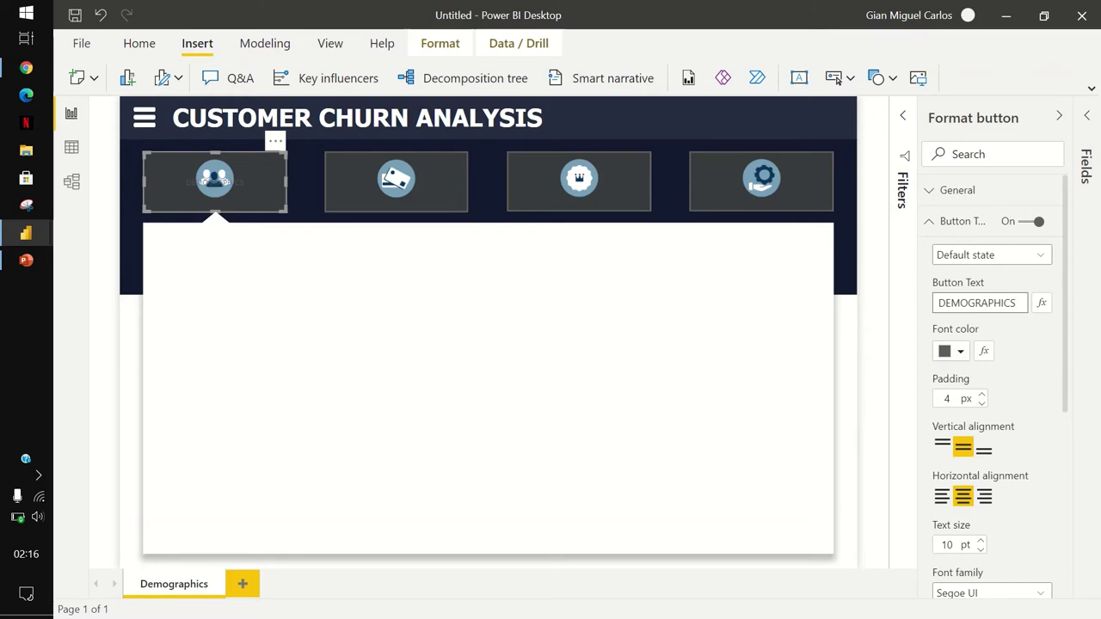
Make the DEMOGRAPHICS label white, bottom-aligned, in Tahoma.
left_click(960, 351)
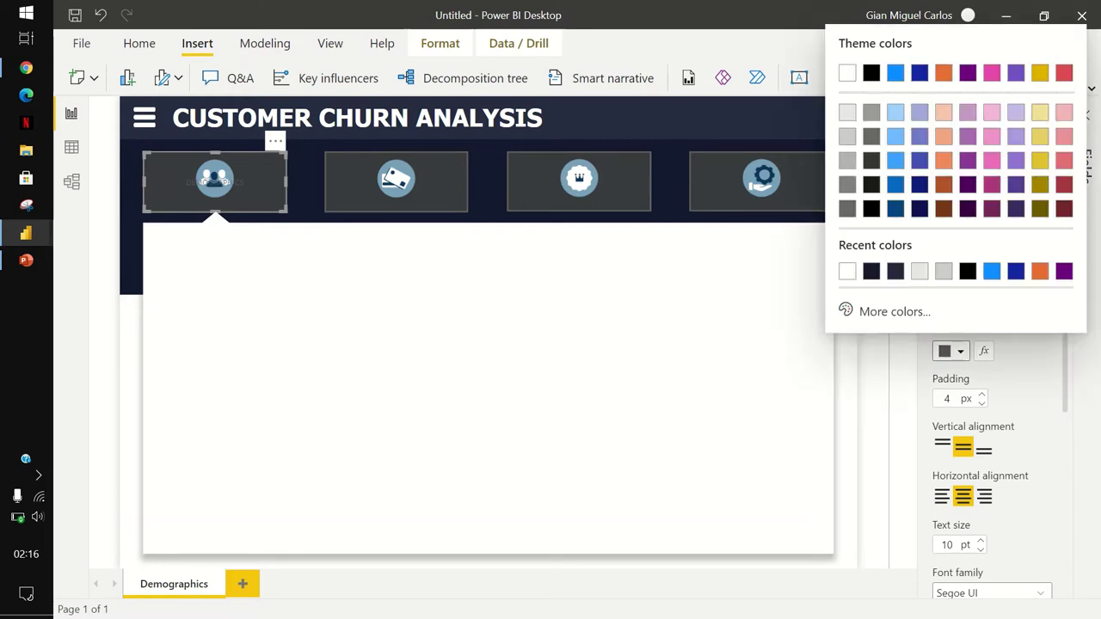
left_click(847, 72)
left_click(984, 447)
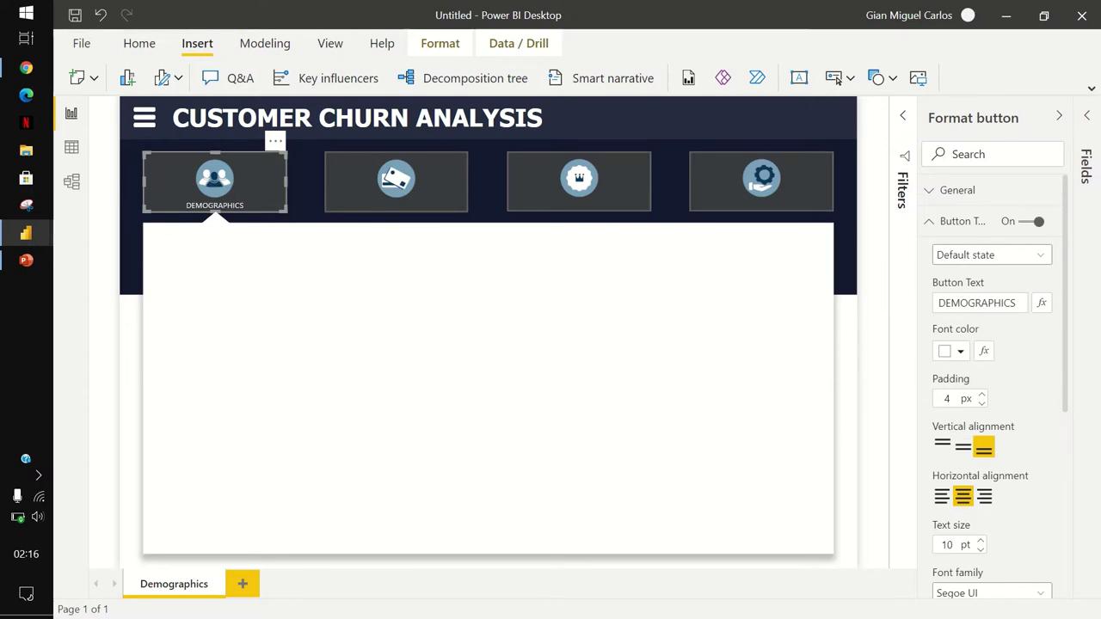
scroll(989, 388, "down", 2)
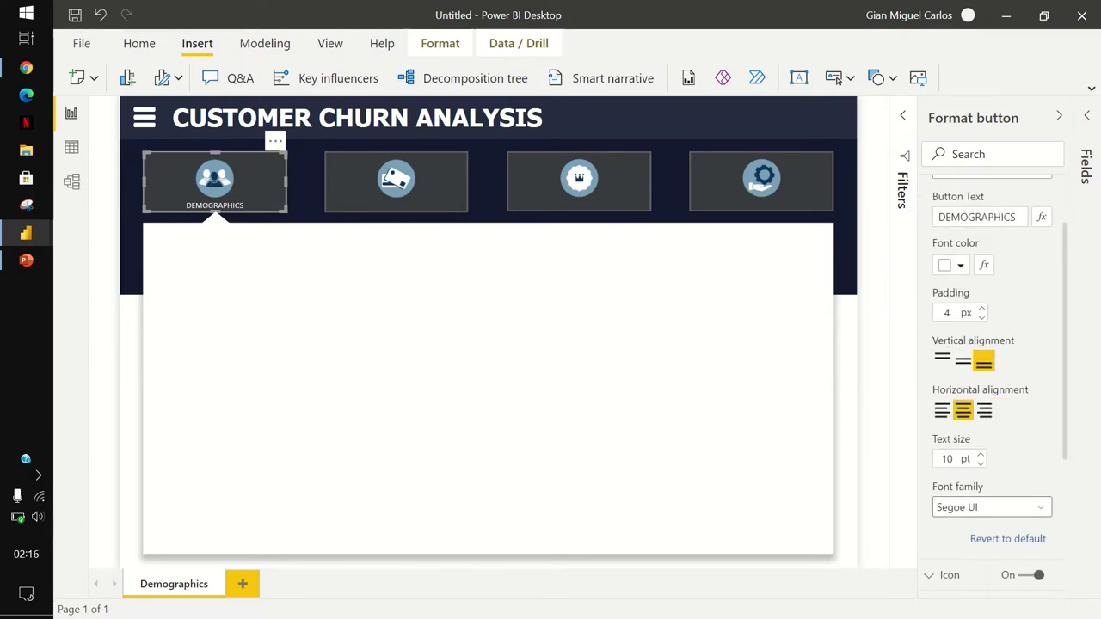
left_click(991, 506)
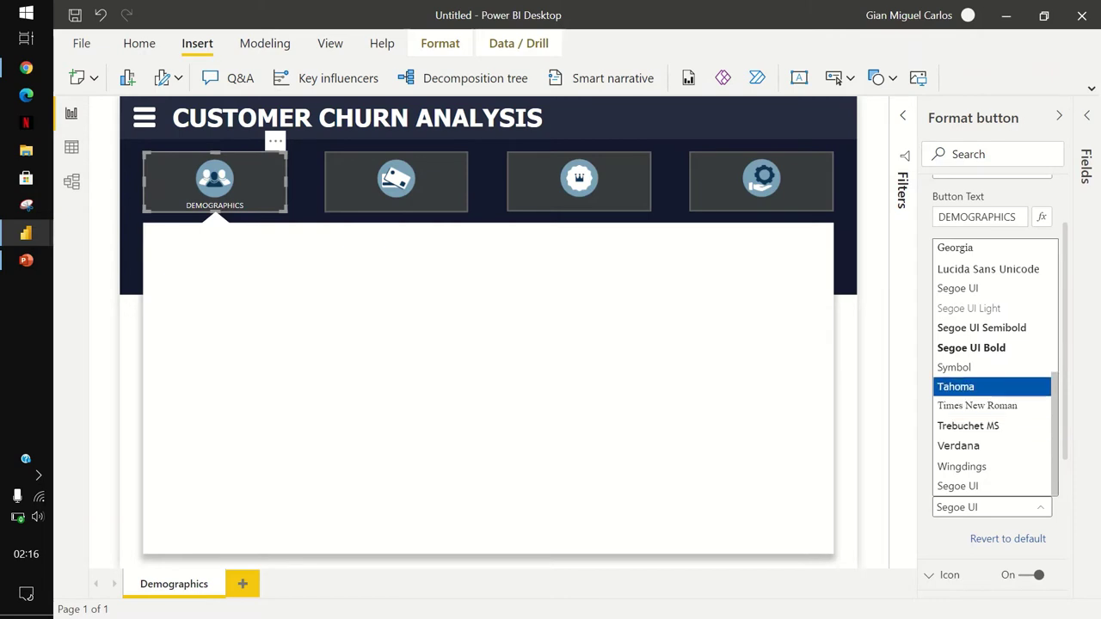
key("Return")
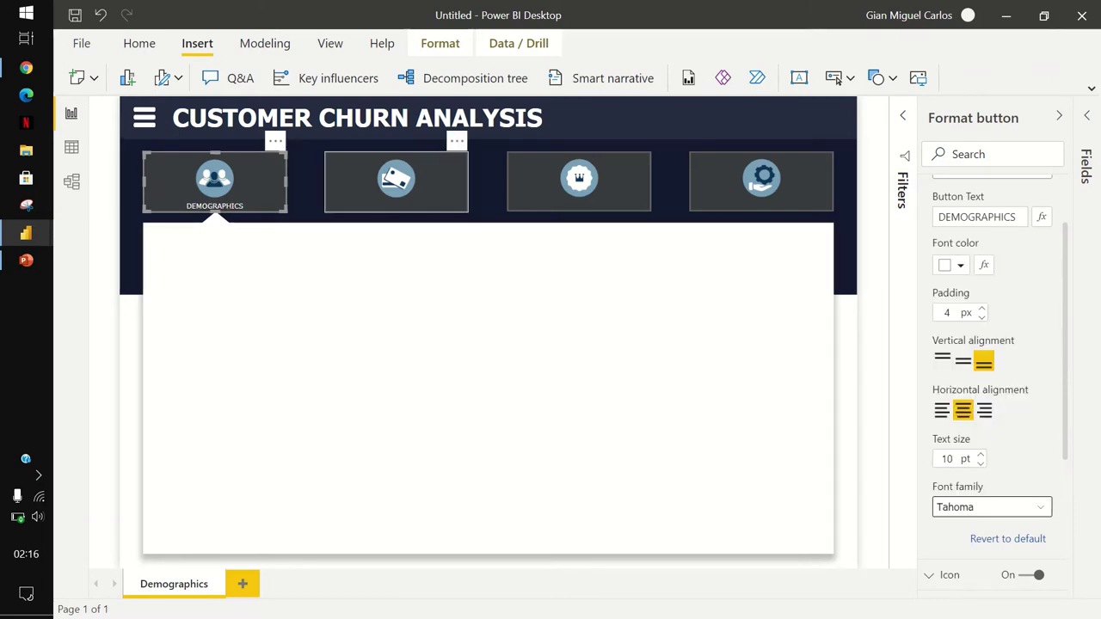
left_click(395, 189)
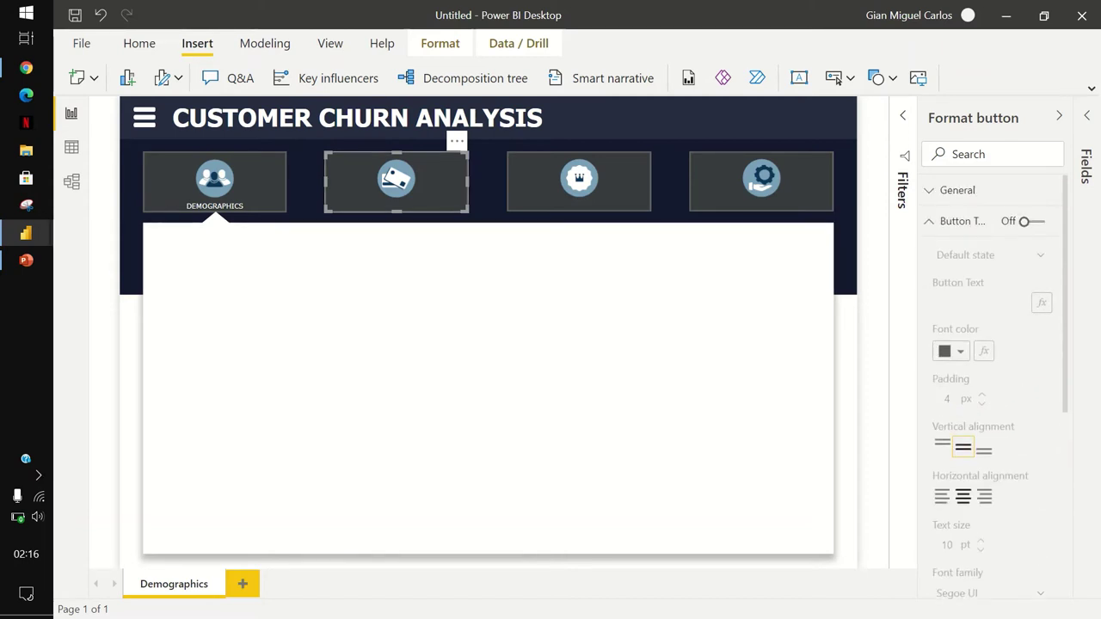
Label the second button PAYMENTS & TENURE in white, bottom-aligned Tahoma text.
left_click(1024, 221)
left_click(980, 302)
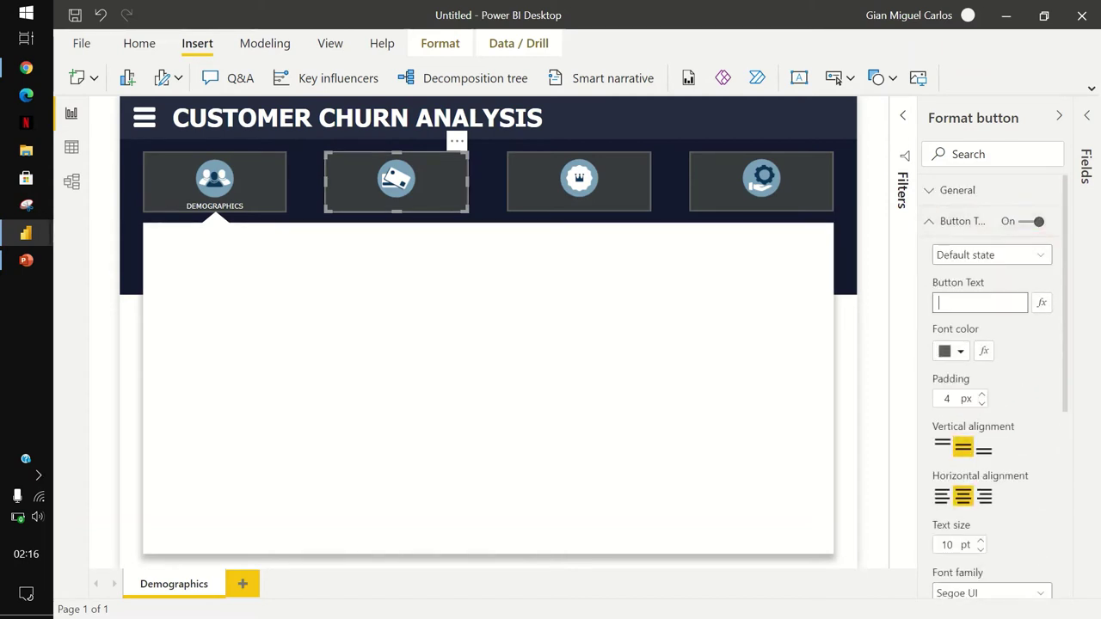
type("PAYMENTS")
type(" & TENURE")
left_click(960, 351)
left_click(847, 271)
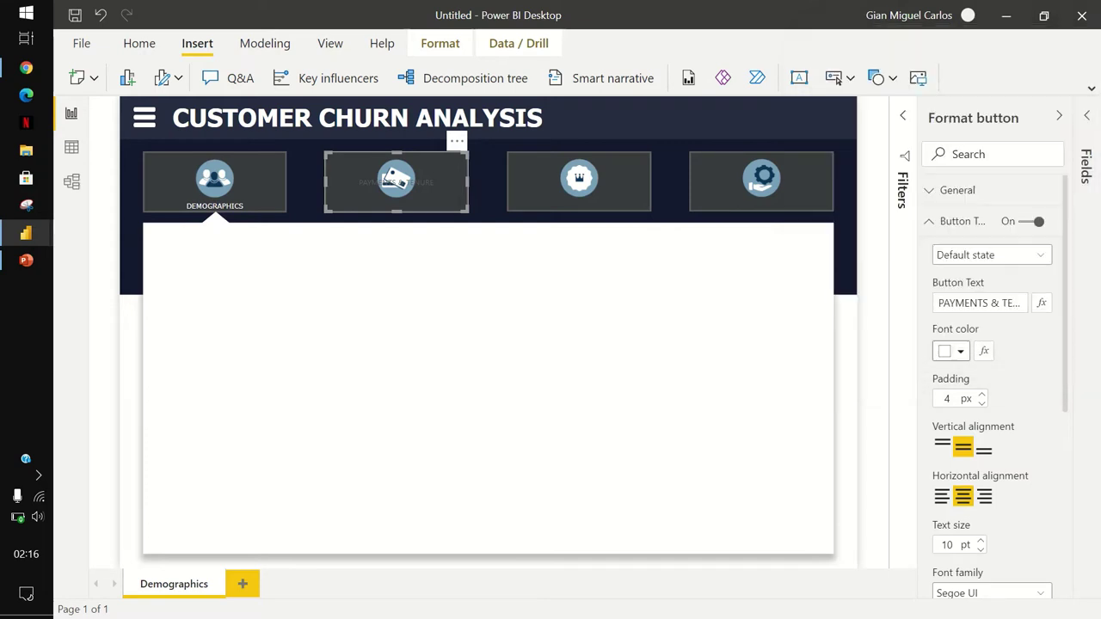
scroll(994, 388, "down", 2)
left_click(983, 359)
scroll(994, 387, "down", 2)
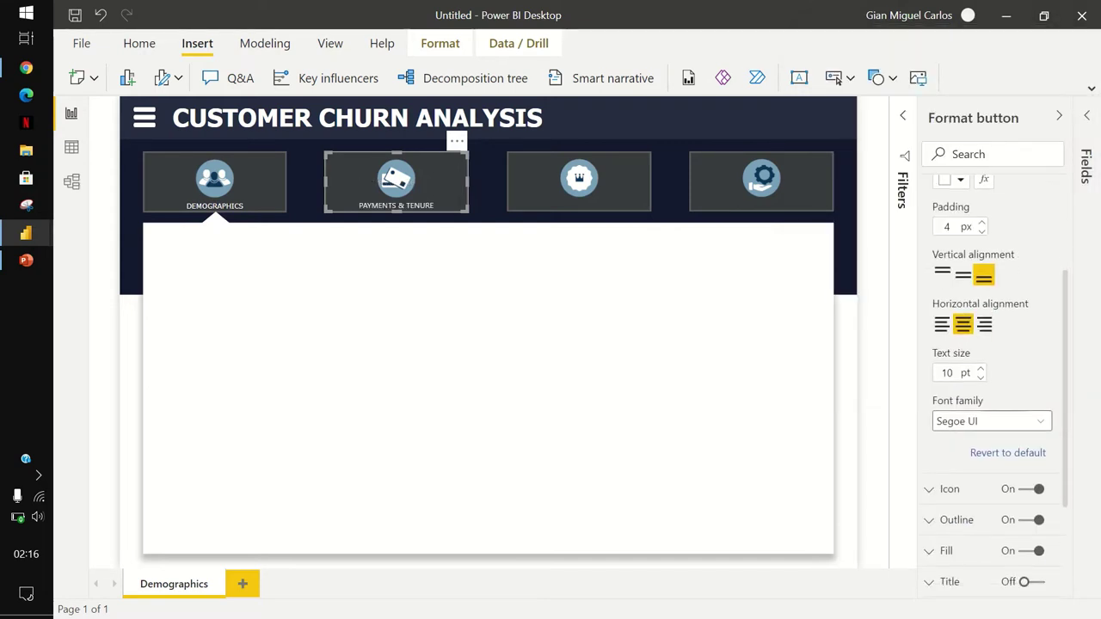
left_click(990, 420)
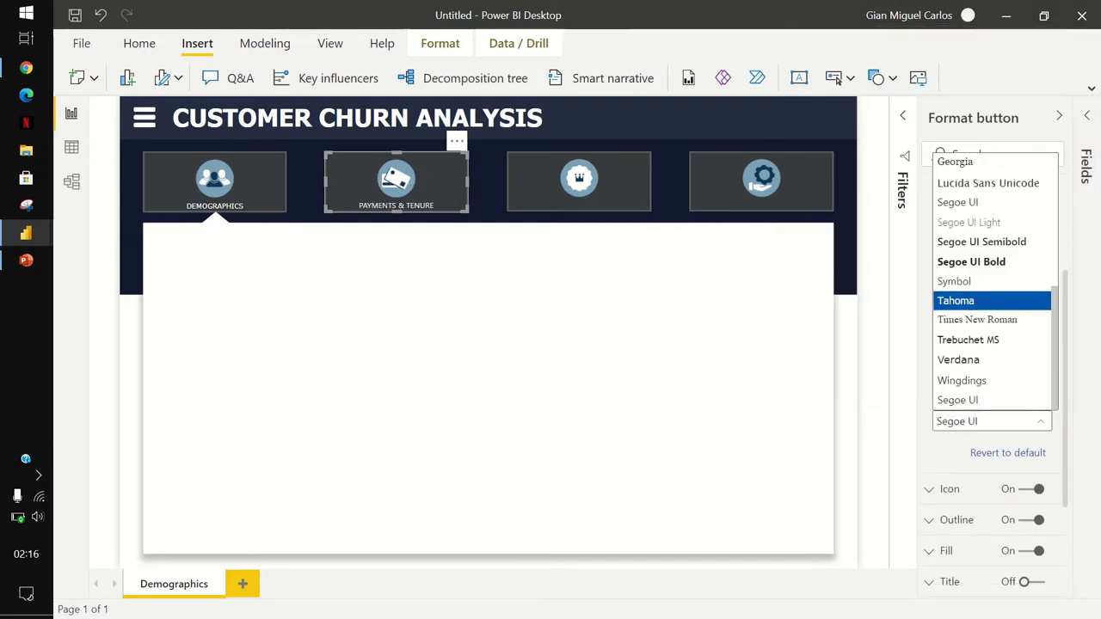
key("Return")
Turn on text for the third button and label it VIPS.
left_click(579, 181)
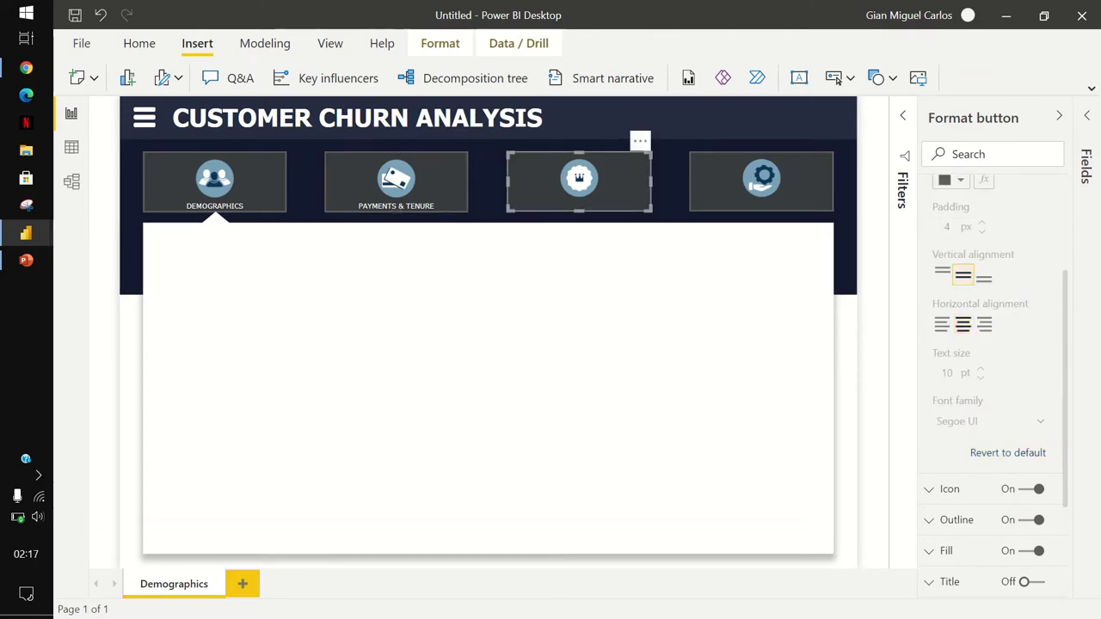
scroll(994, 379, "up", 2)
scroll(994, 379, "up", 2)
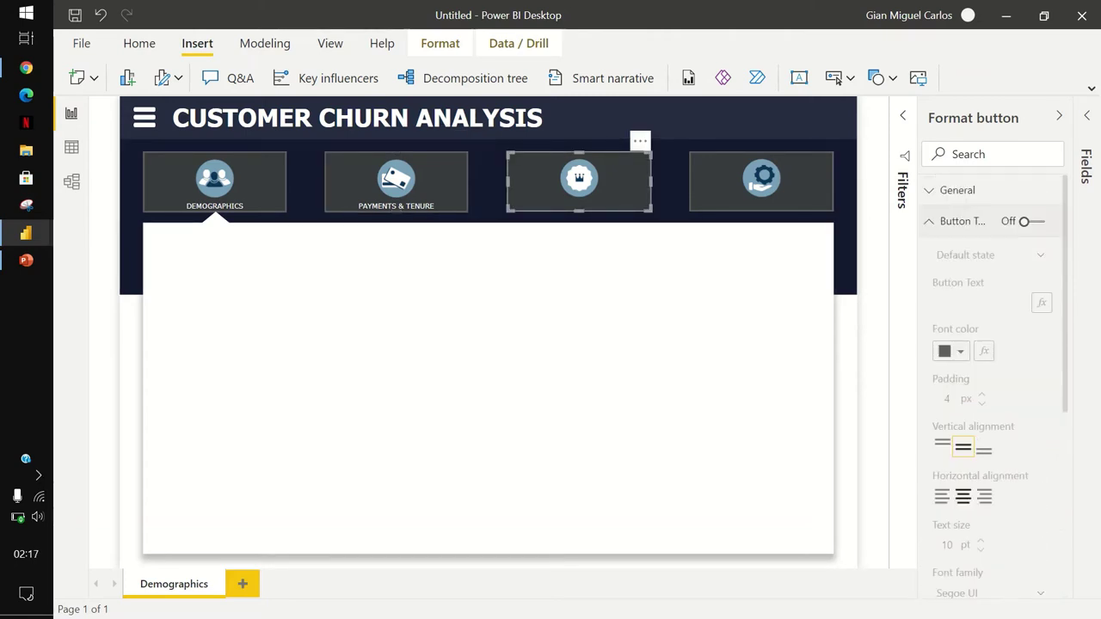
key("space")
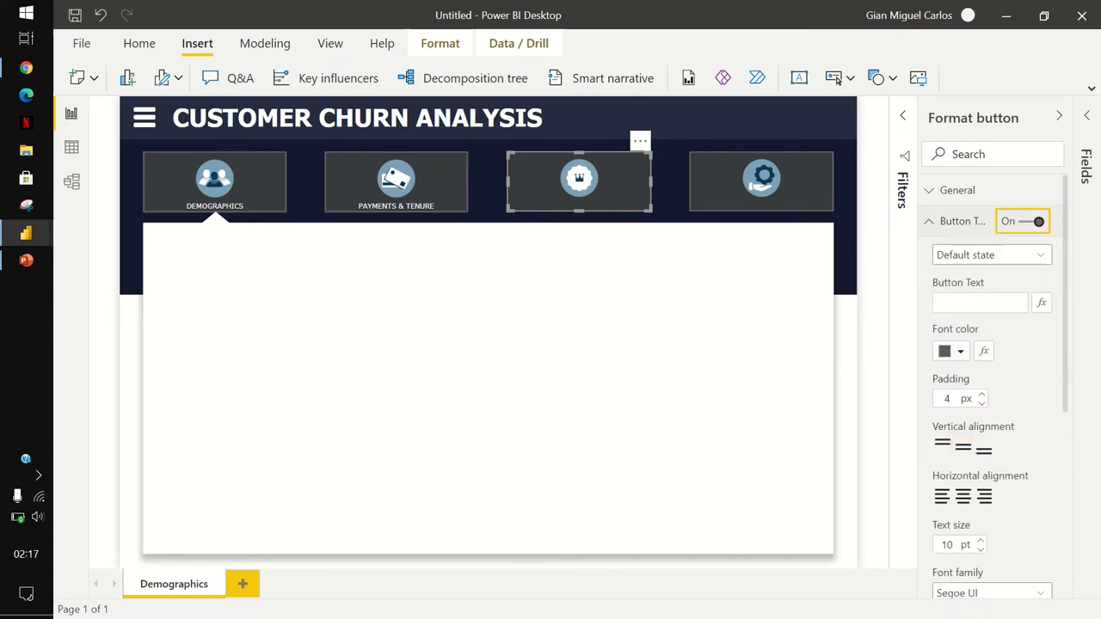
left_click(980, 302)
type("vip")
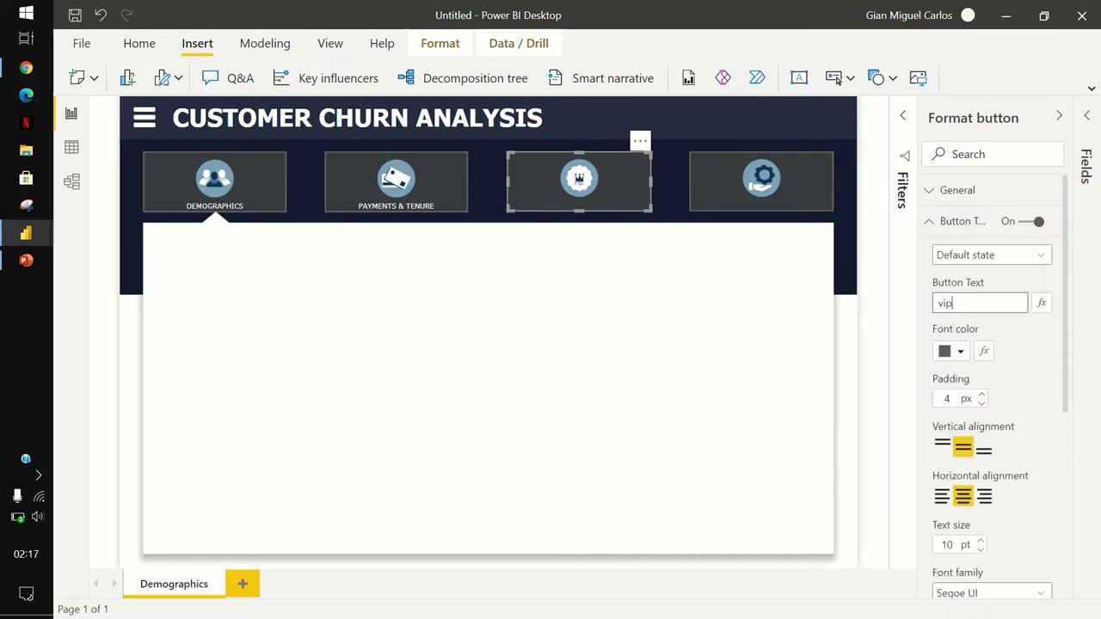
key("ctrl+a")
type("vip")
key("ctrl+a")
type("VIPS")
Make the VIPS label white, bottom-aligned, in Tahoma.
left_click(951, 351)
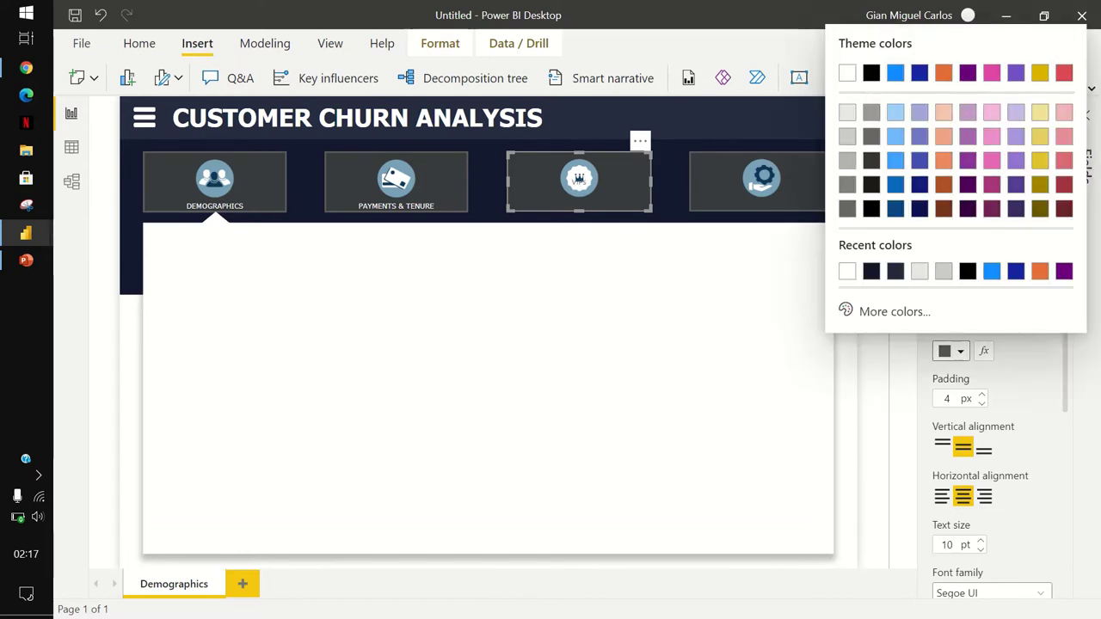
left_click(847, 72)
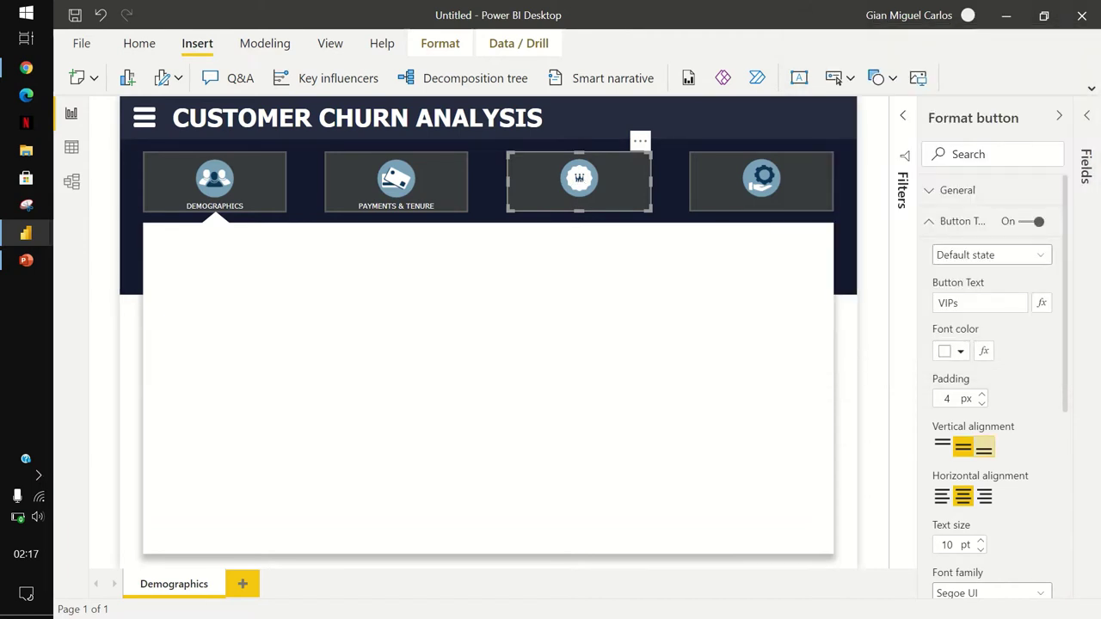
left_click(984, 448)
scroll(984, 448, "down", 2)
left_click(991, 421)
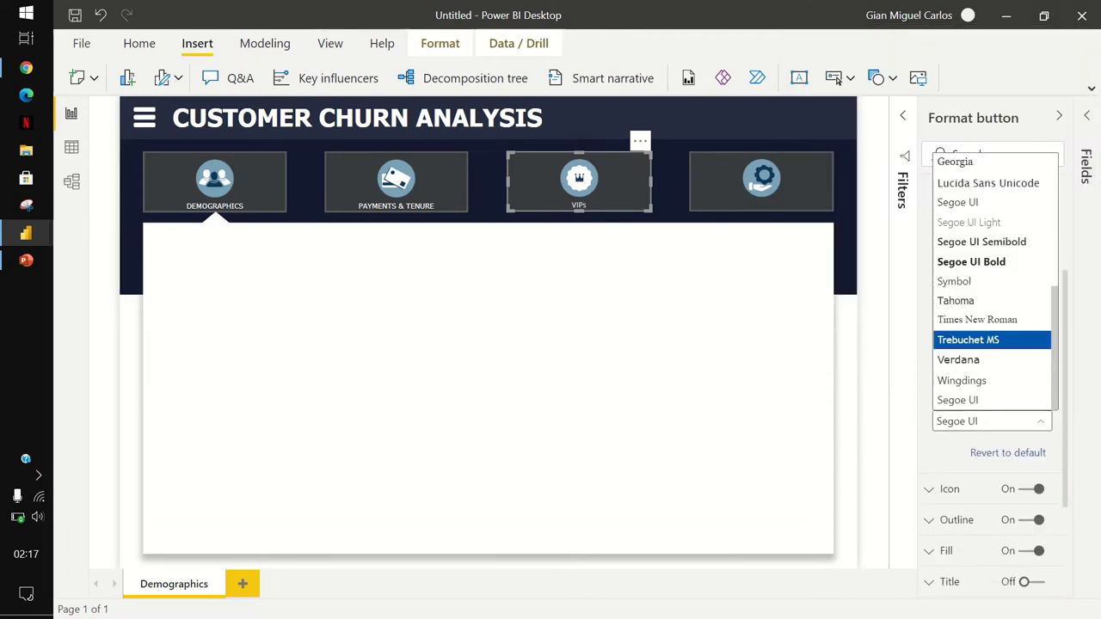
left_click(963, 298)
scroll(990, 387, "down", 1)
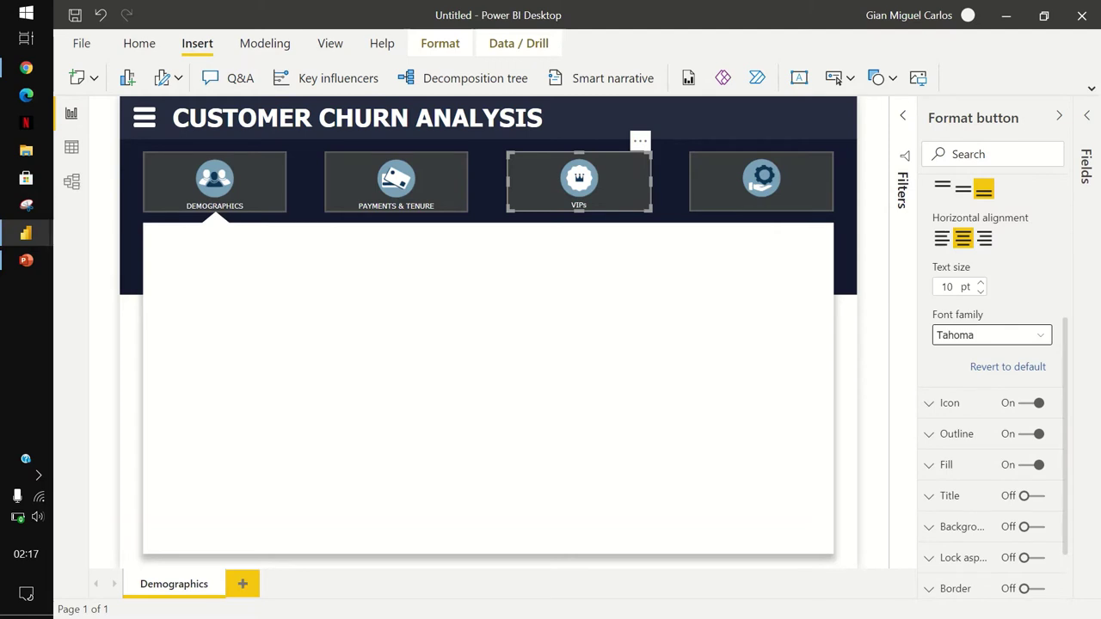
Label the fourth button SERVICES in white, bottom-aligned Tahoma text.
left_click(761, 180)
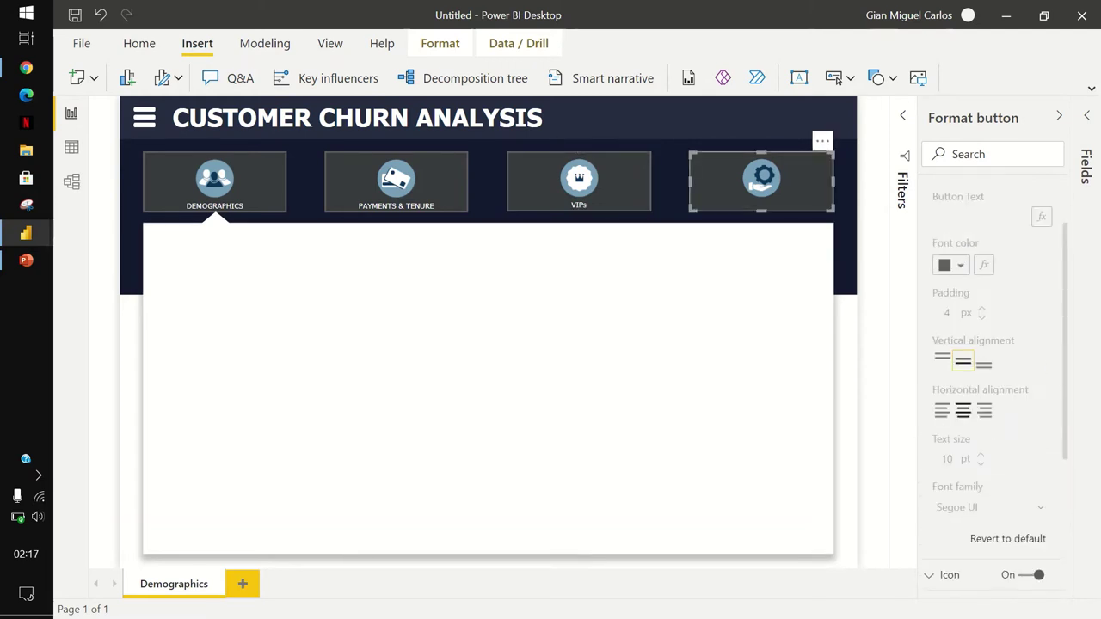
left_click(1022, 221)
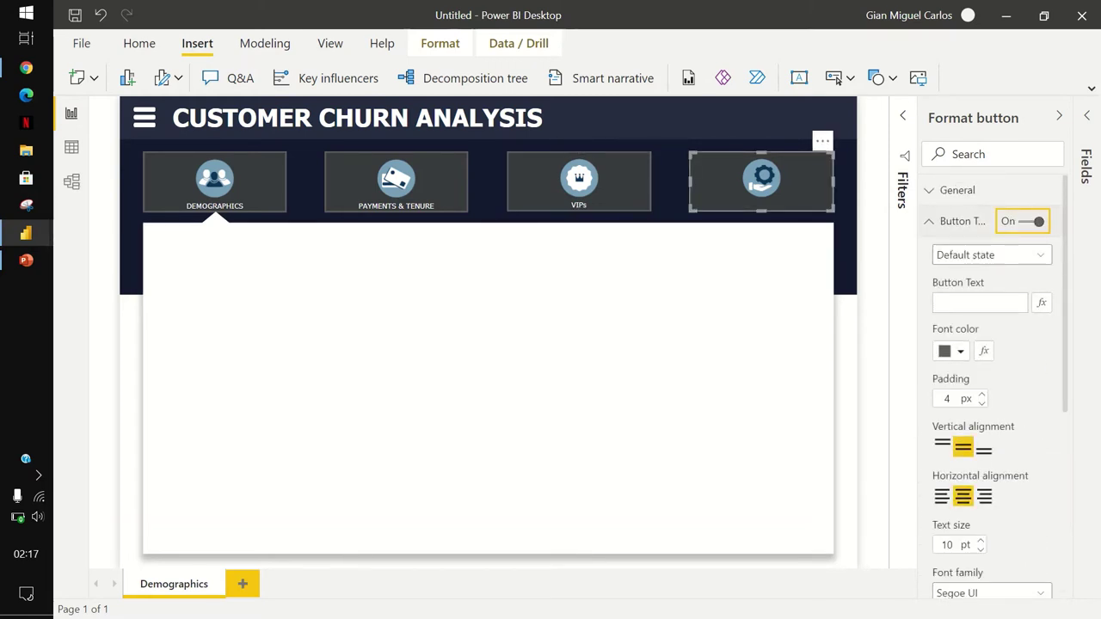
left_click(980, 303)
type("SERV")
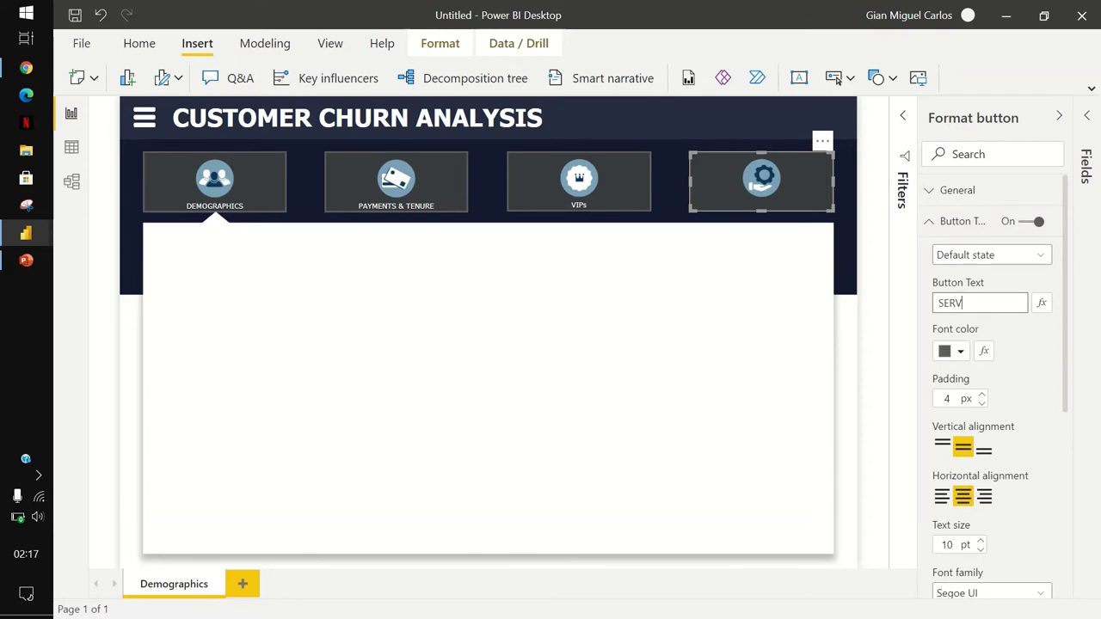
type("ICES")
key("Tab")
key("Tab")
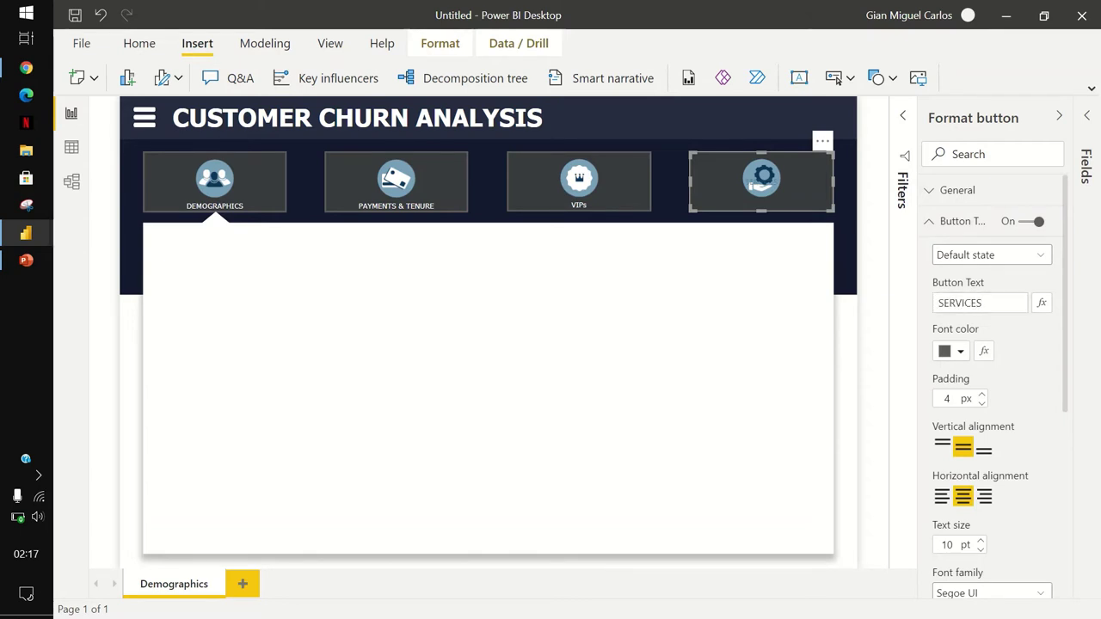
key("Return")
key("Return")
key("Tab")
key("Tab")
key("Tab")
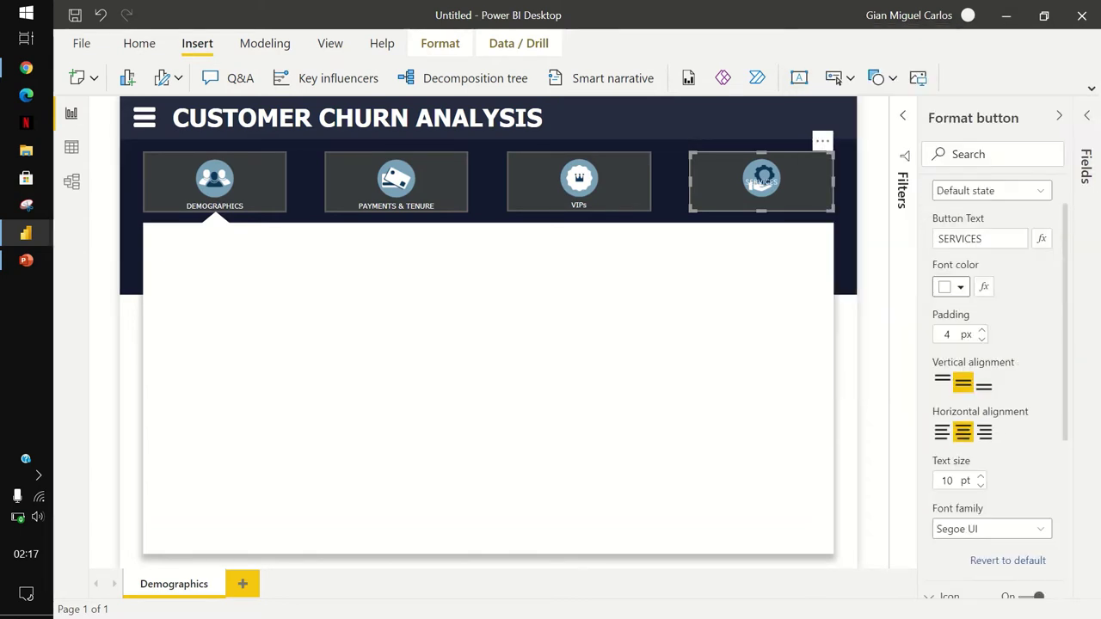
key("Right")
key("Tab")
key("Tab")
key("Tab")
key("Return")
key("Down")
key("Down")
key("Down")
key("Down")
key("Down")
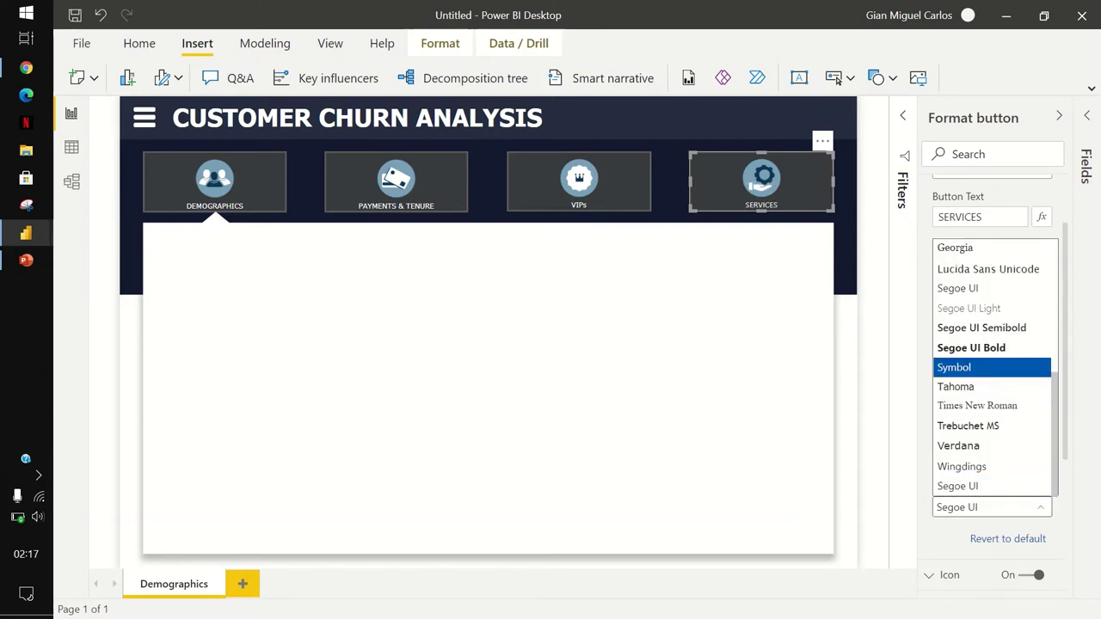
key("Return")
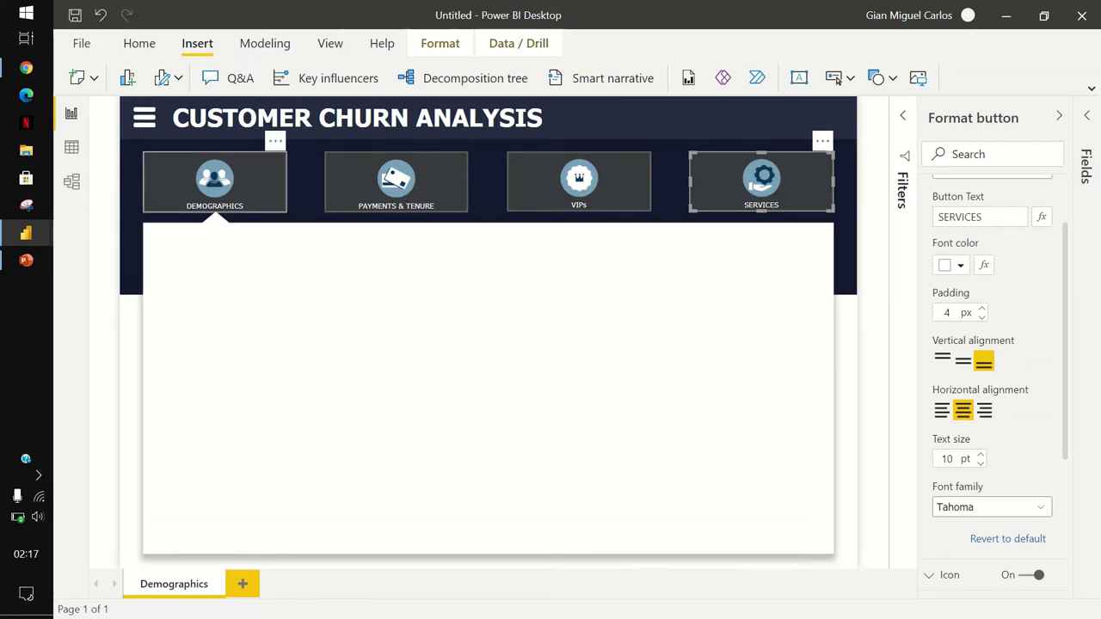
left_click(214, 181)
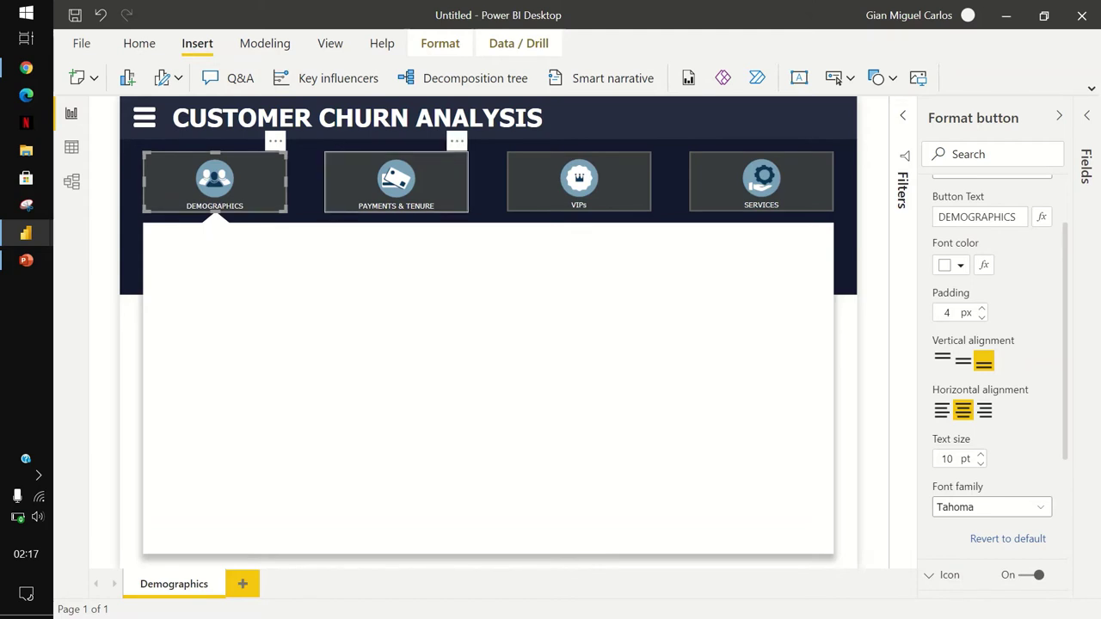
Select all four buttons and reduce their outline weight to 0 pt.
left_click(396, 180, "ctrl")
left_click(578, 180, "ctrl")
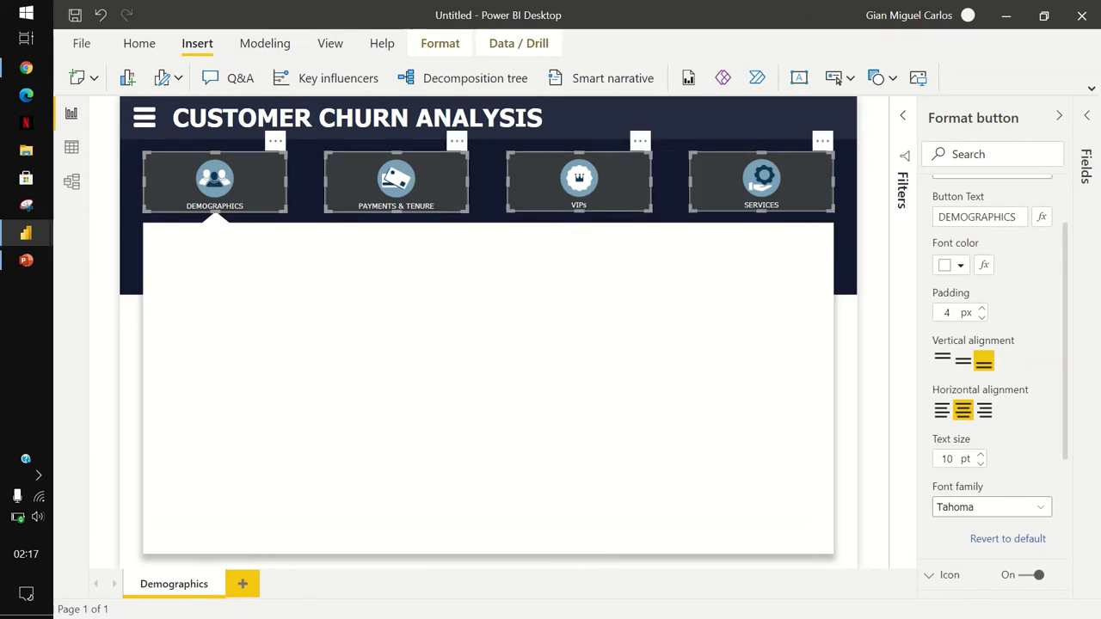
left_click(760, 180, "ctrl")
scroll(998, 344, "up", 2)
left_click(959, 221)
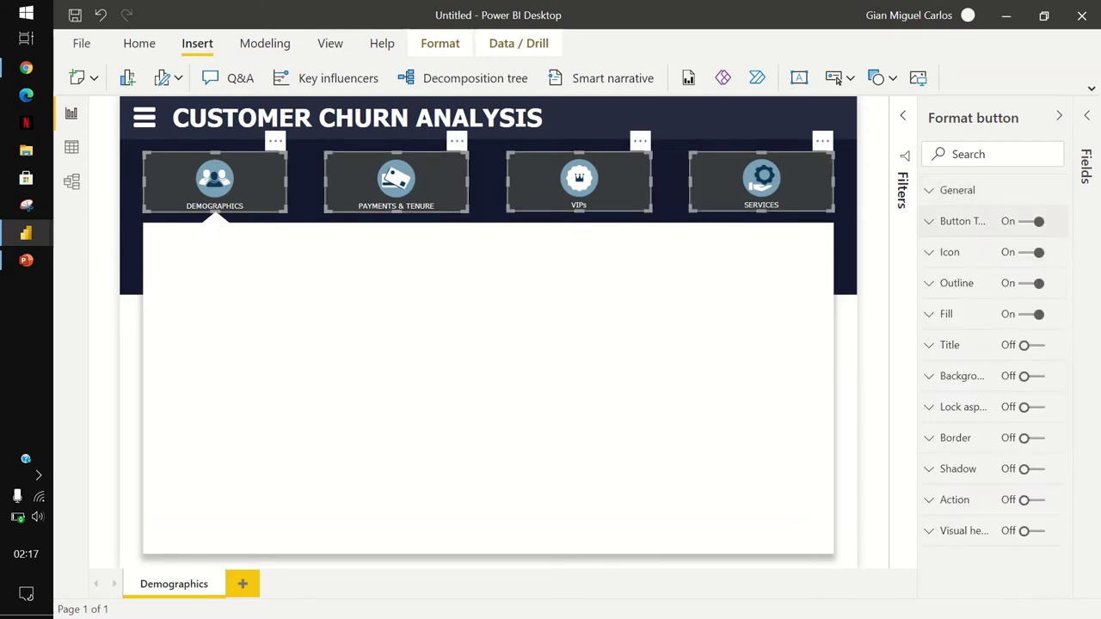
left_click(957, 283)
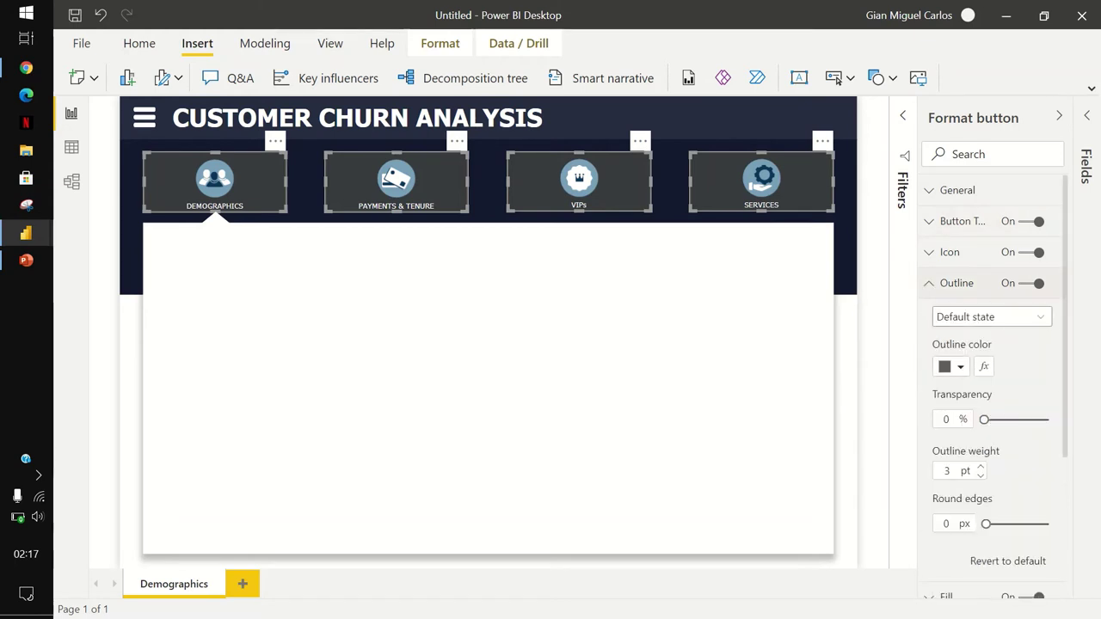
left_click(980, 475)
left_click(980, 475)
left_click(980, 475)
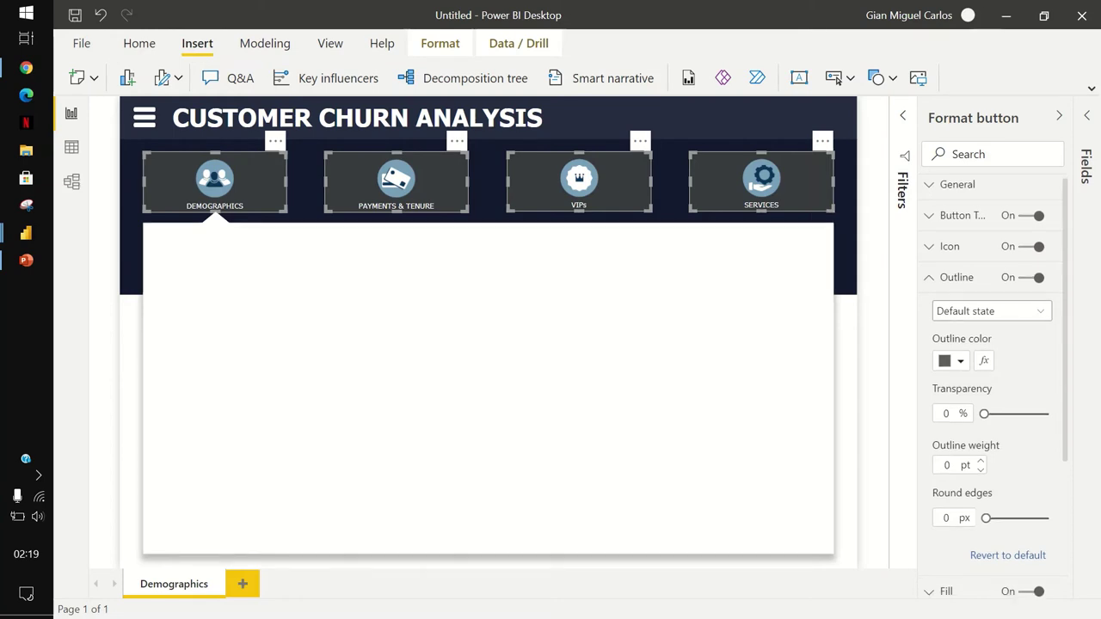
Round the buttons' corners to 8 px.
scroll(994, 387, "down", 2)
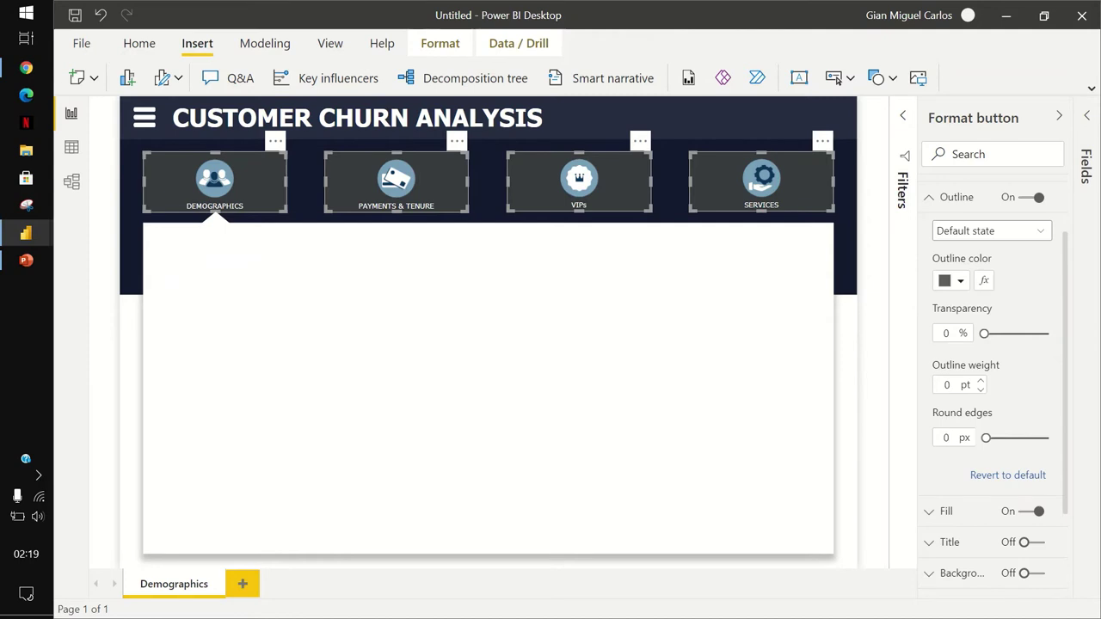
left_click(949, 438)
type("8")
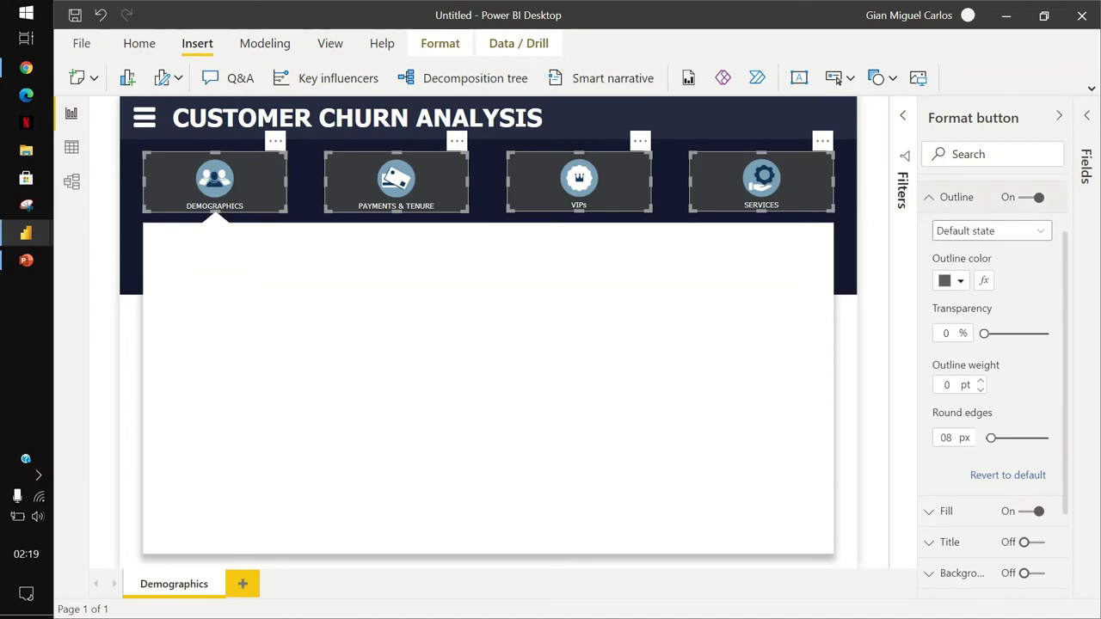
left_click(956, 197)
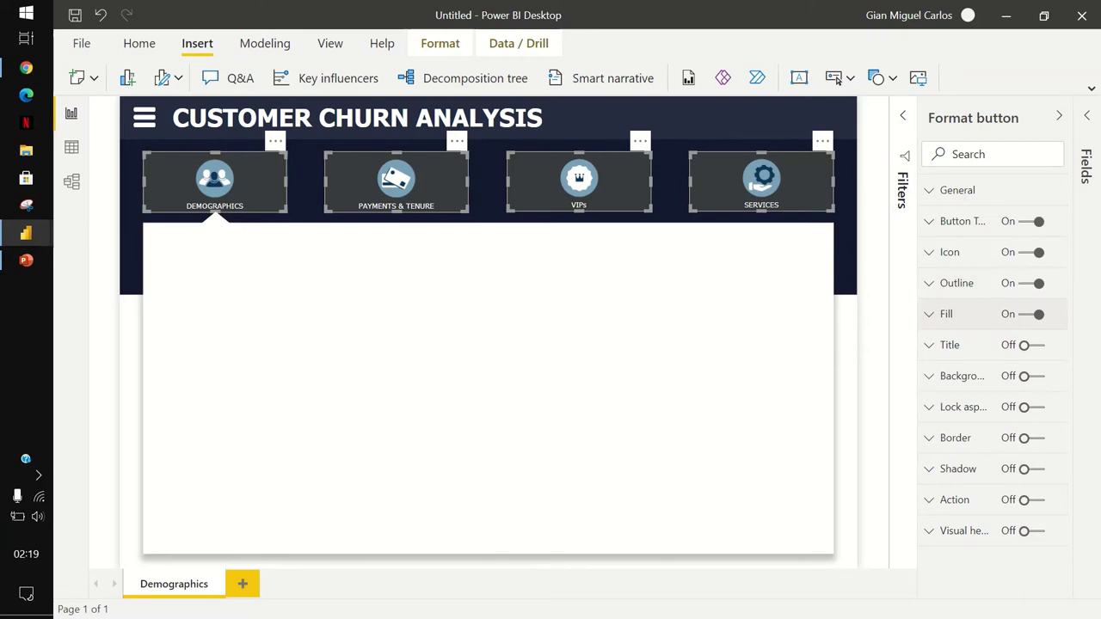
Give the four selected buttons a dark navy fill colour.
left_click(946, 314)
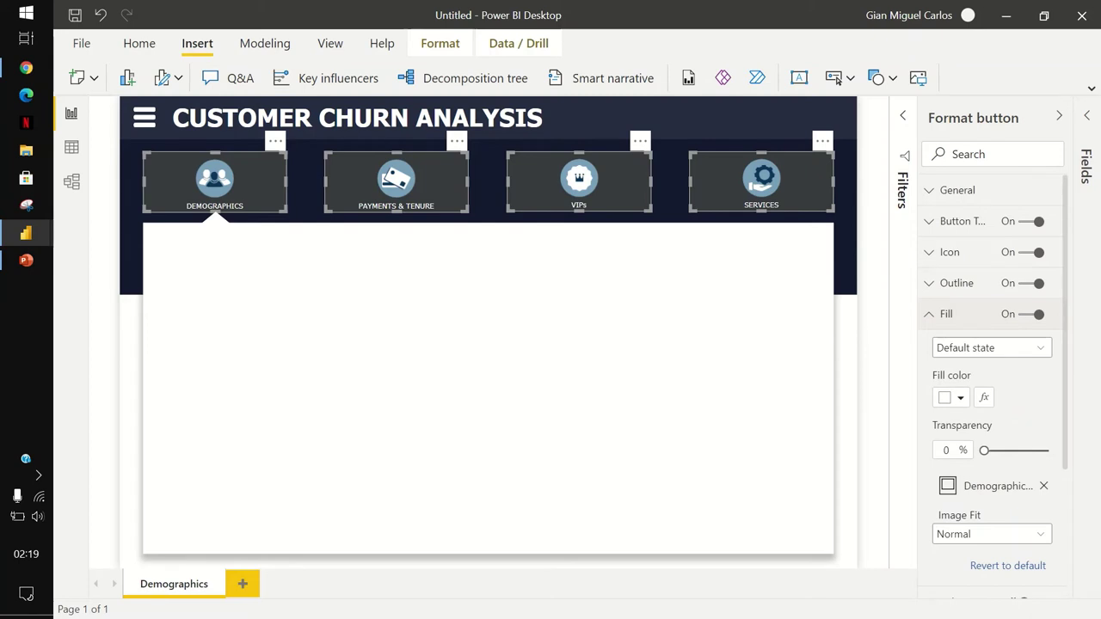
left_click(952, 397)
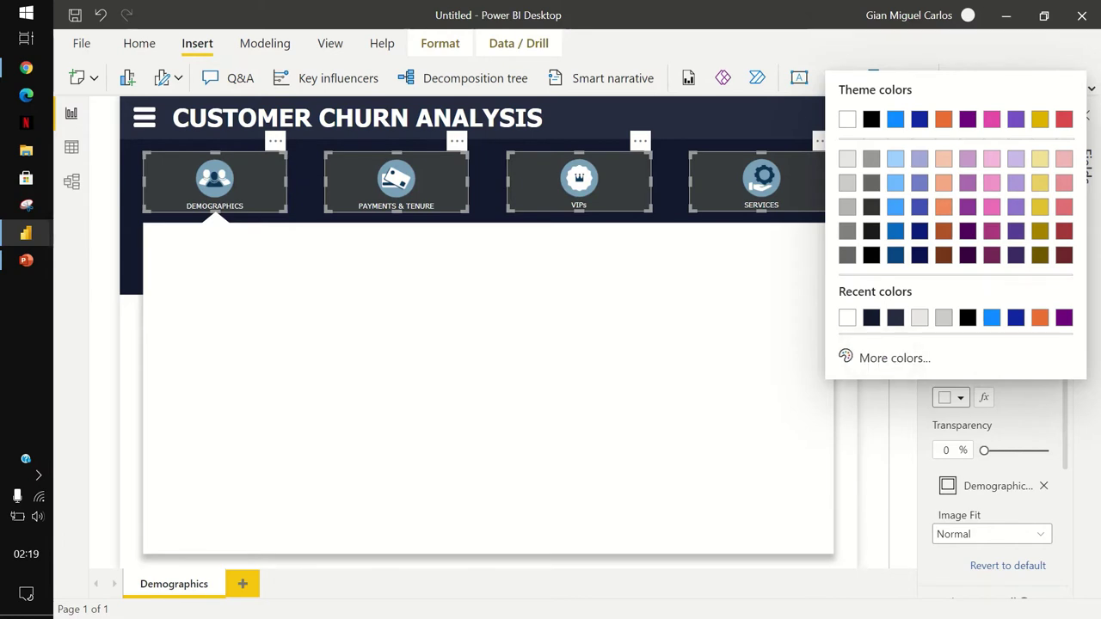
left_click(872, 317)
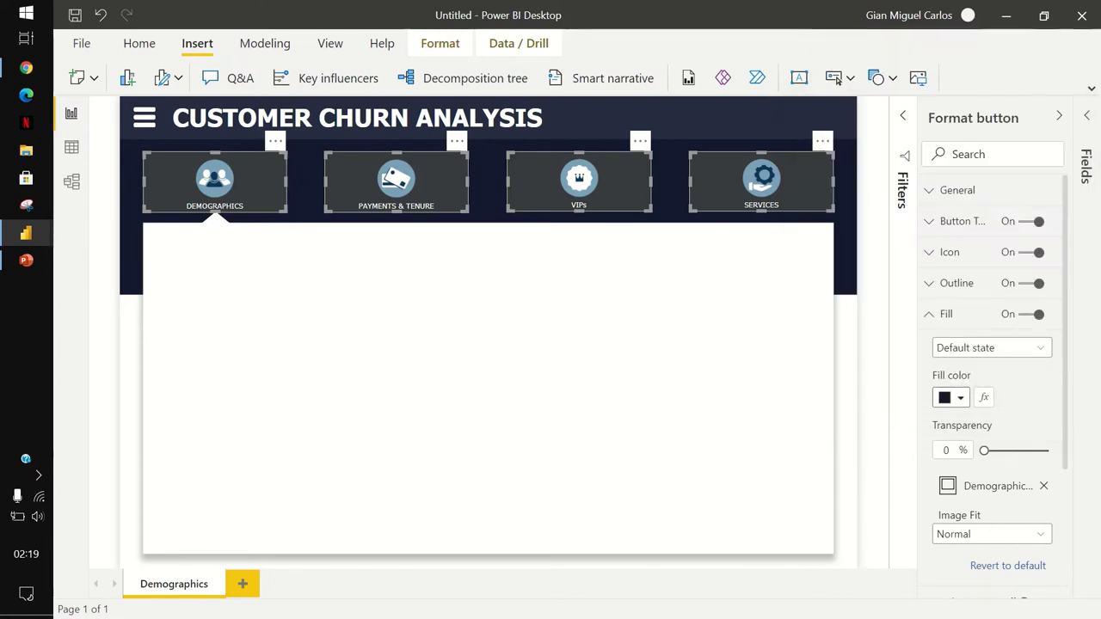
left_click(947, 314)
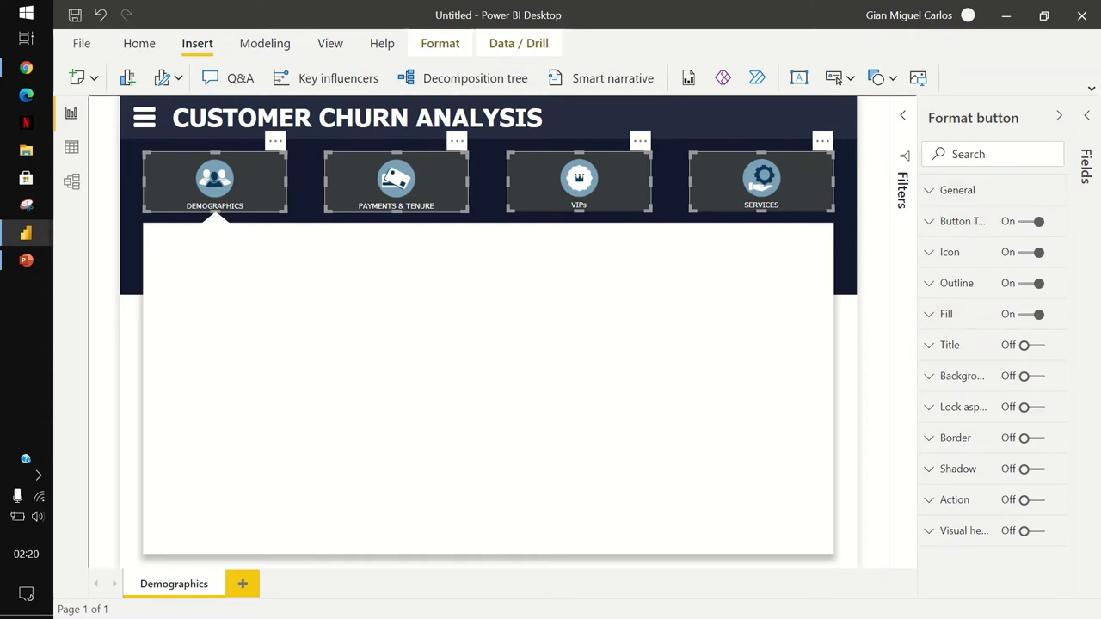
Deselect the buttons and bring back the Visualizations pane.
left_click(1059, 116)
key("Escape")
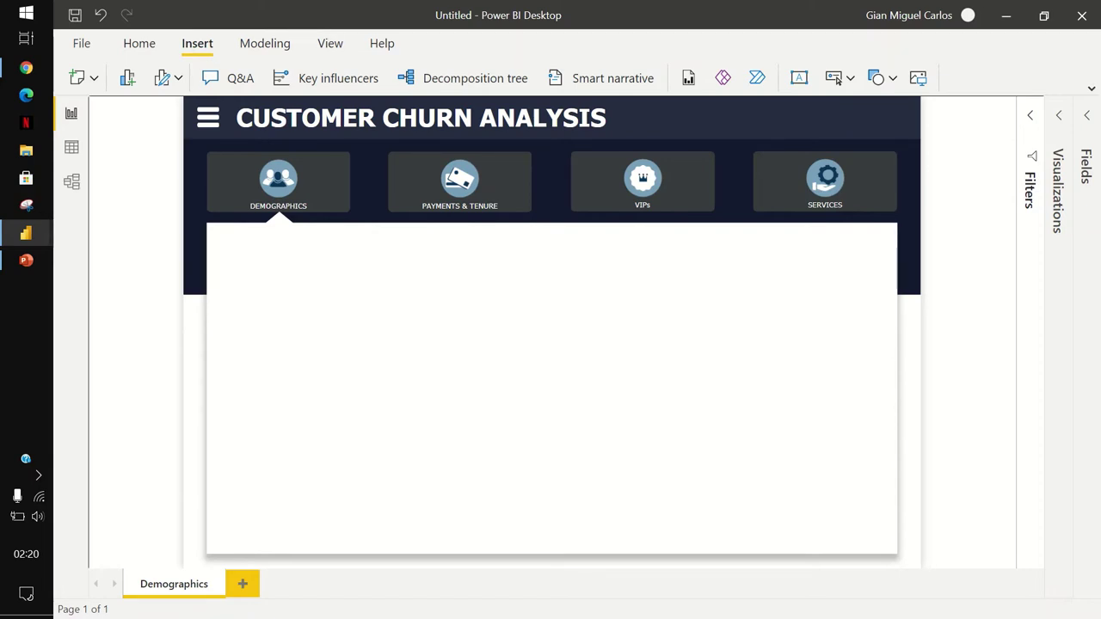
left_click(1057, 189)
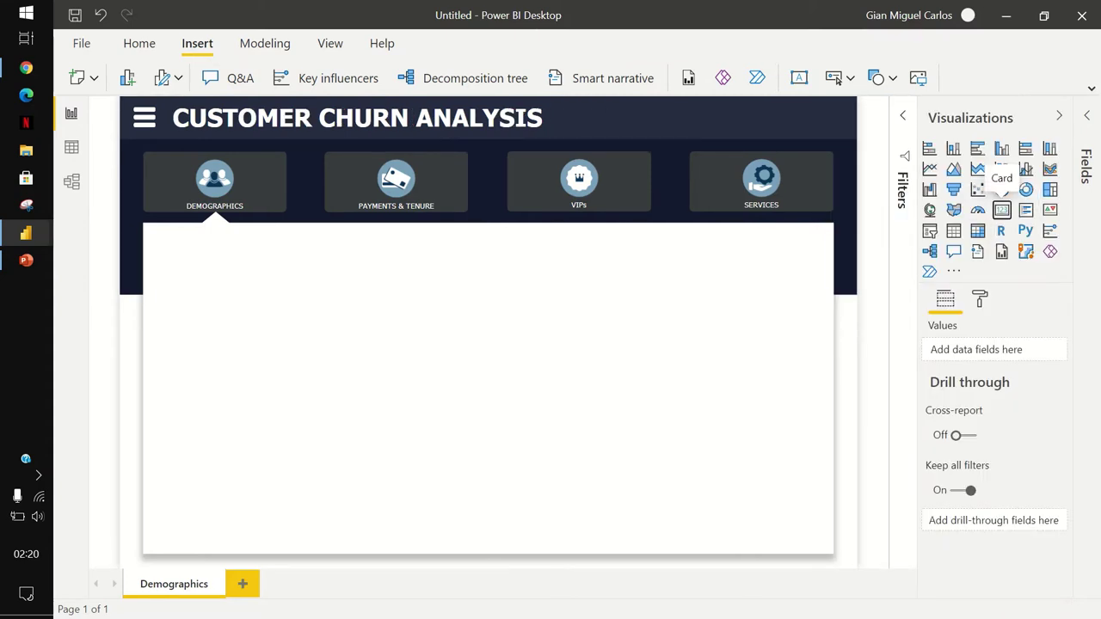
Add a card showing the Count of Customer ID (7043) on the report area.
left_click(1003, 210)
left_click_drag(264, 241, 242, 333)
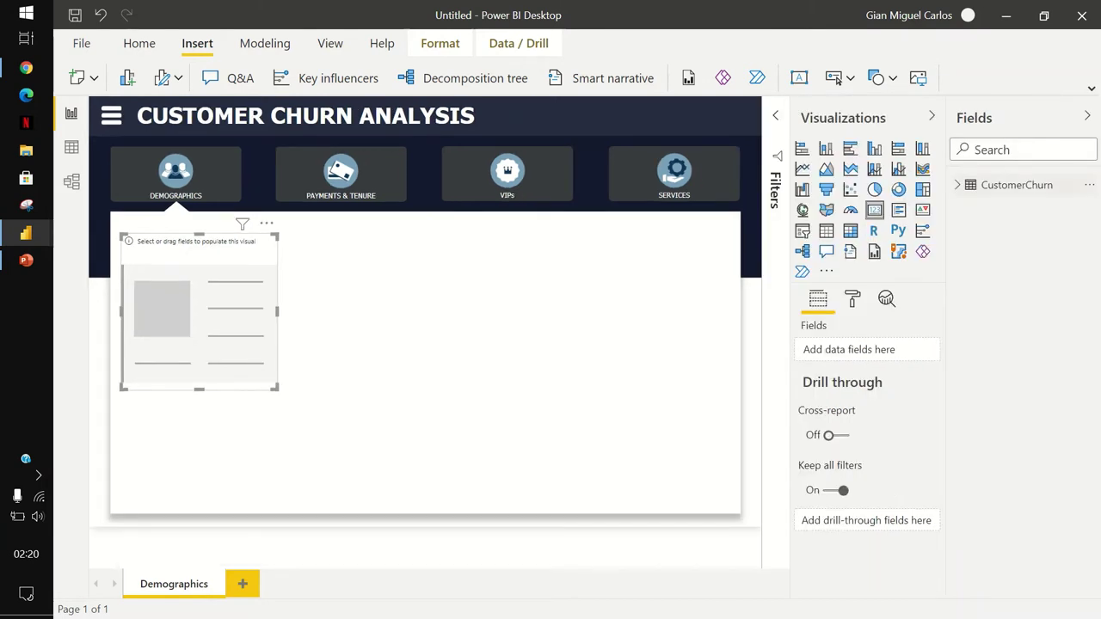
left_click(958, 185)
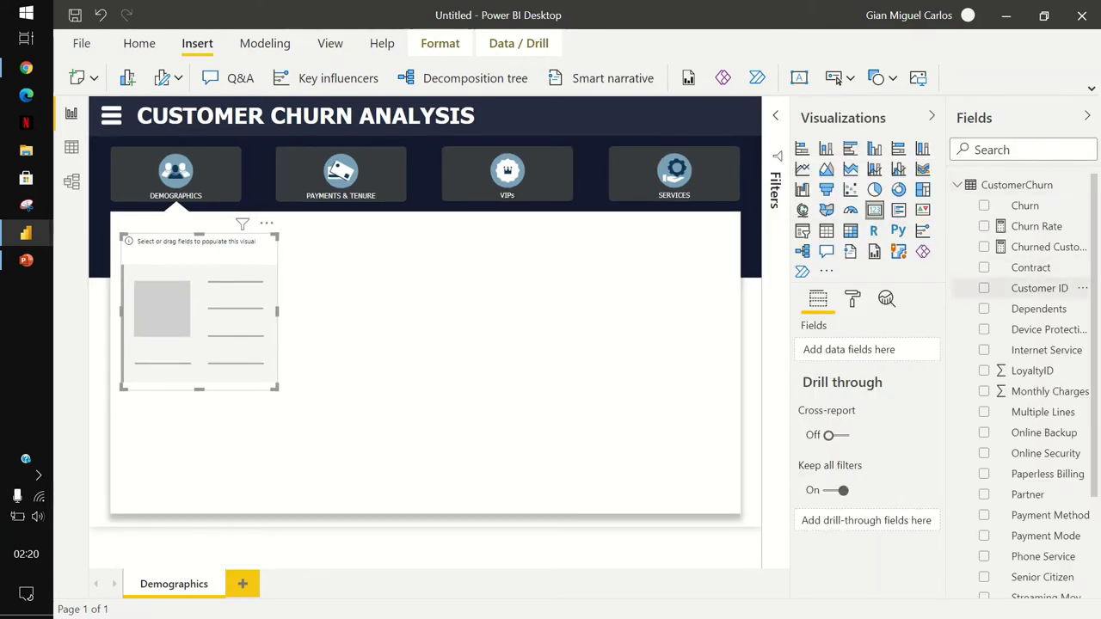
left_click_drag(1040, 289, 869, 350)
left_click(916, 351)
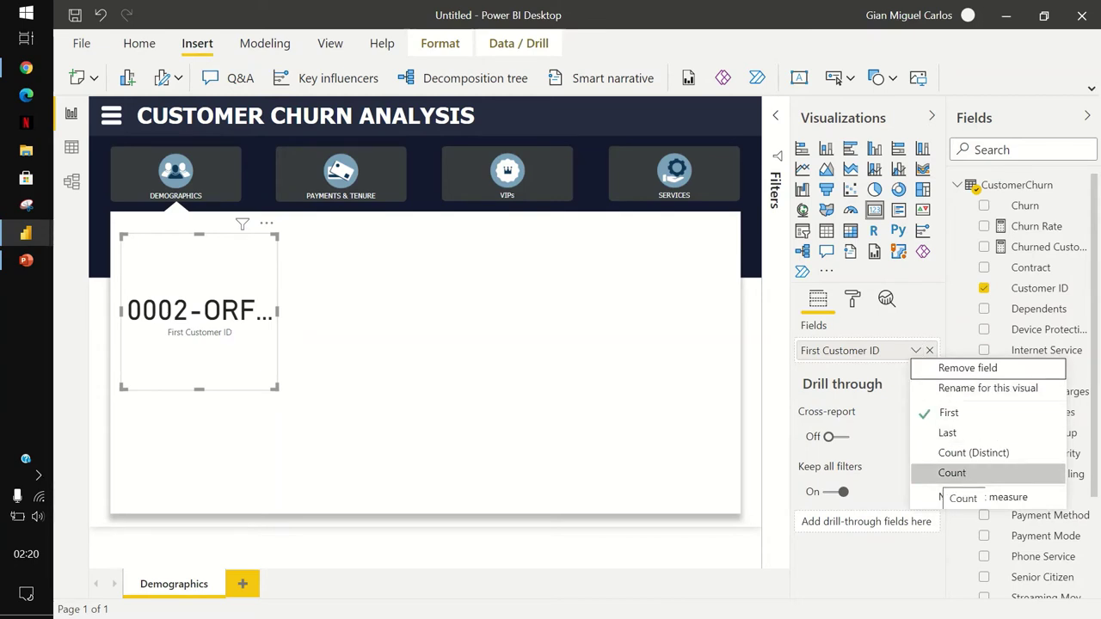
left_click(955, 473)
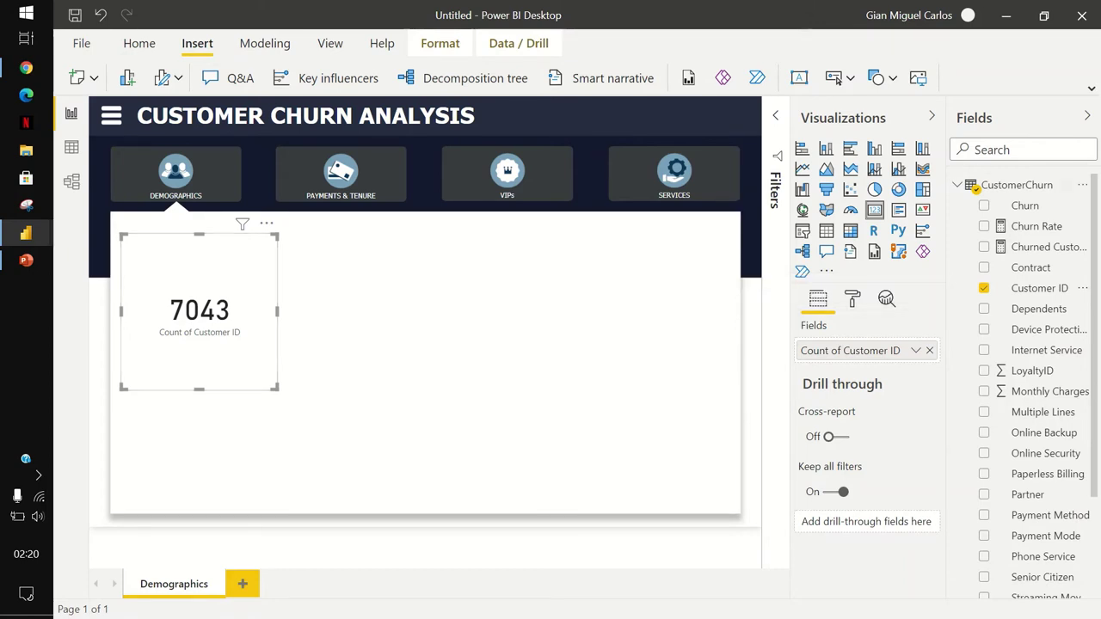
left_click(1087, 115)
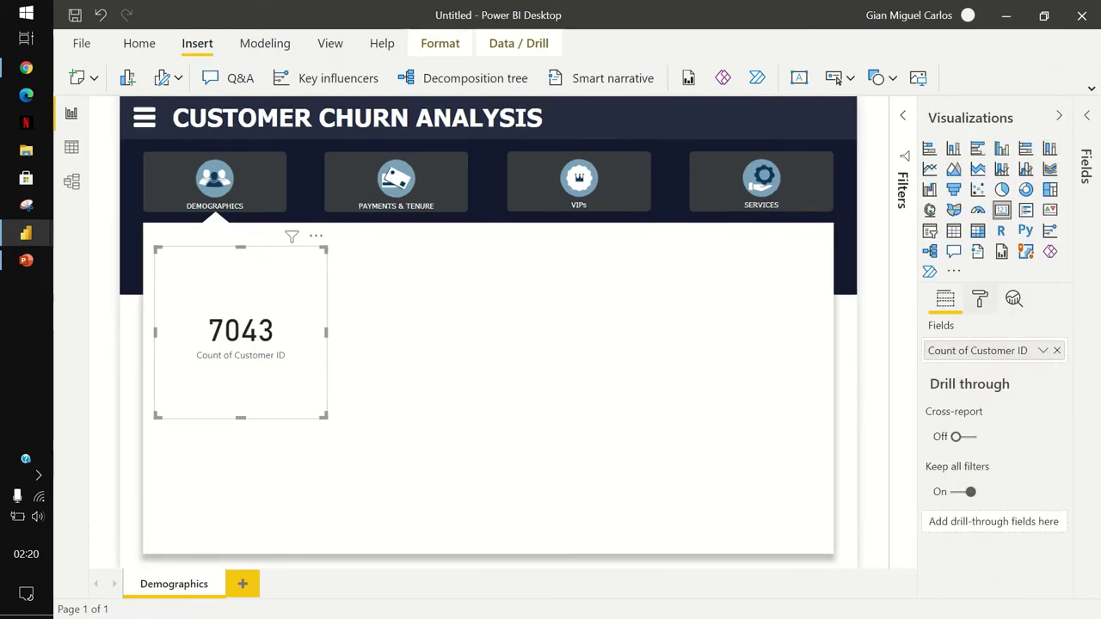
Resize the customer count card to width 376 and height 100.
left_click(980, 299)
left_click(957, 364)
key("Tab")
key("Tab")
key("Tab")
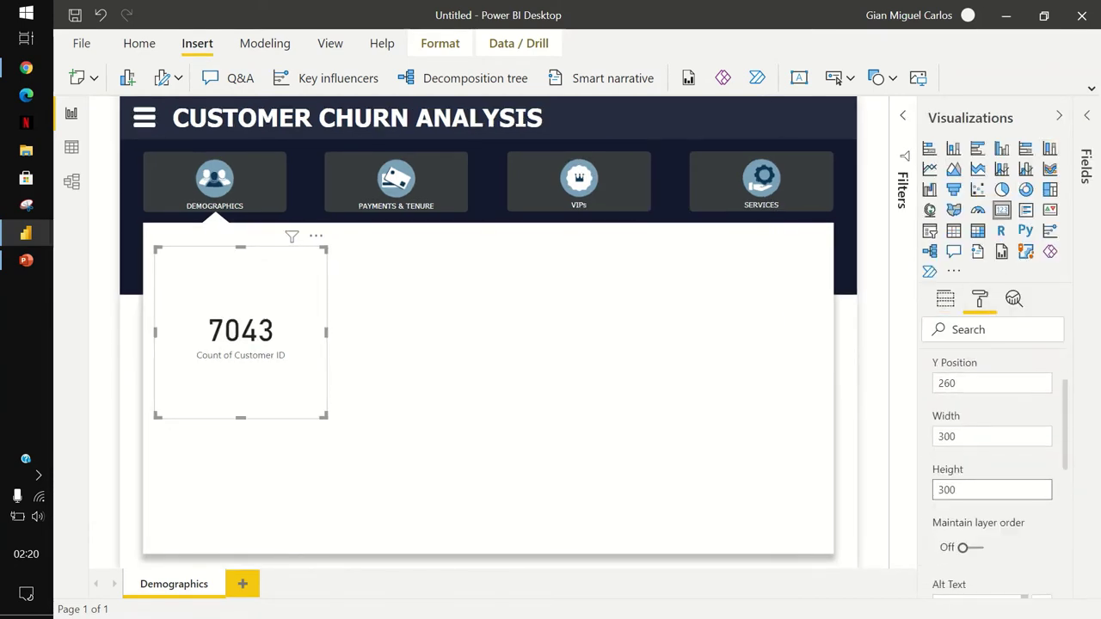
key("ctrl+a")
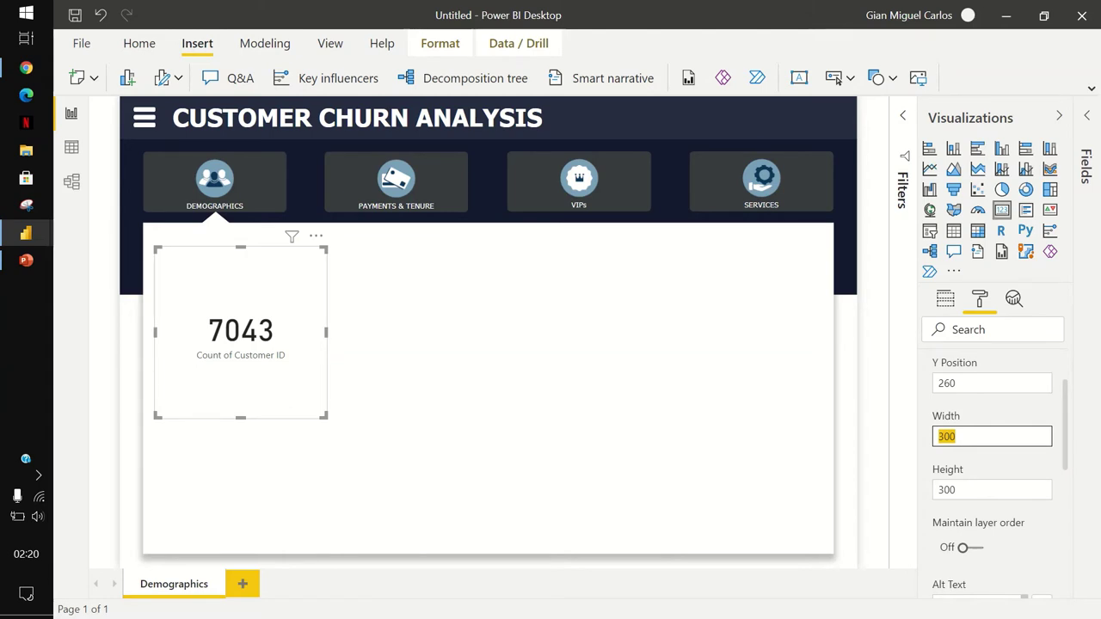
type("376")
key("Tab")
type("100")
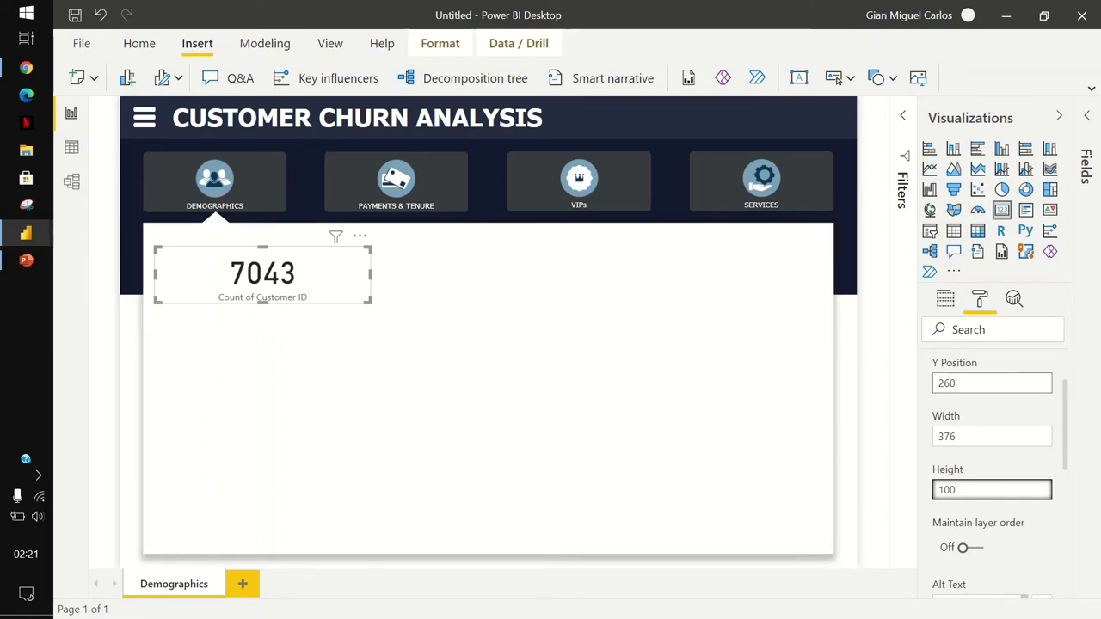
Set the card's data label to Arial Black at 15 pt.
key("Tab")
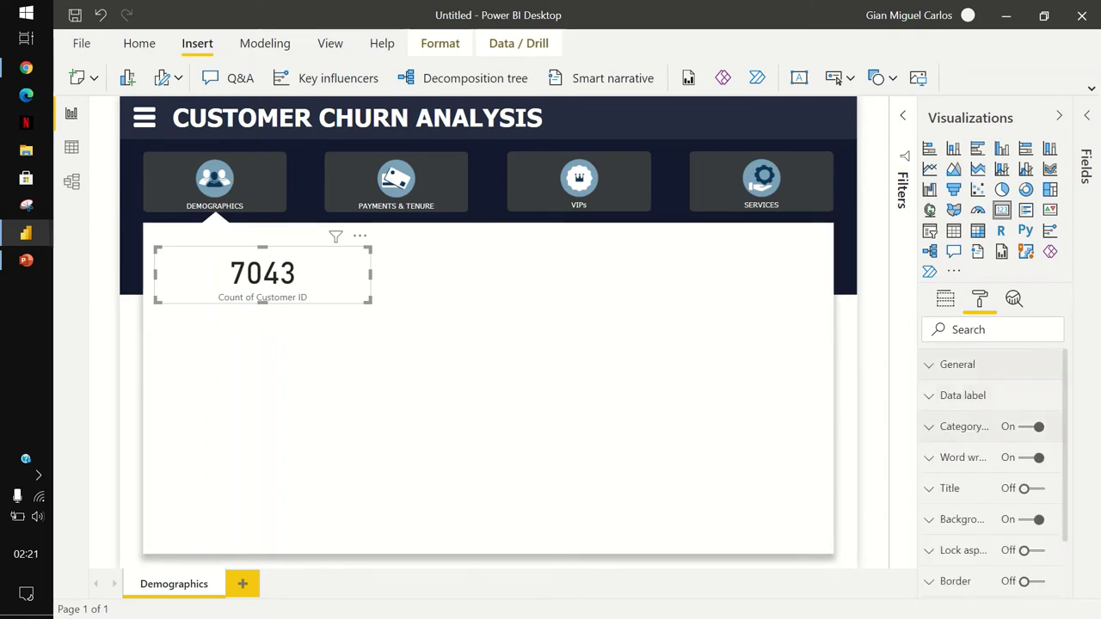
key("Tab")
key("Return")
key("Tab")
key("Tab")
key("Tab")
key("Tab")
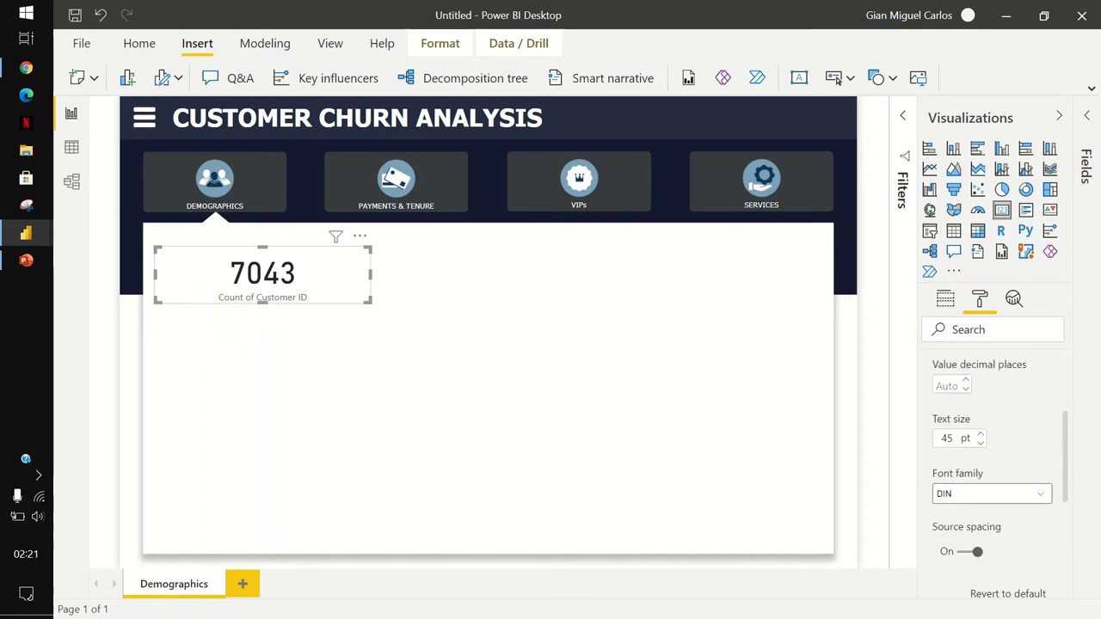
key("Return")
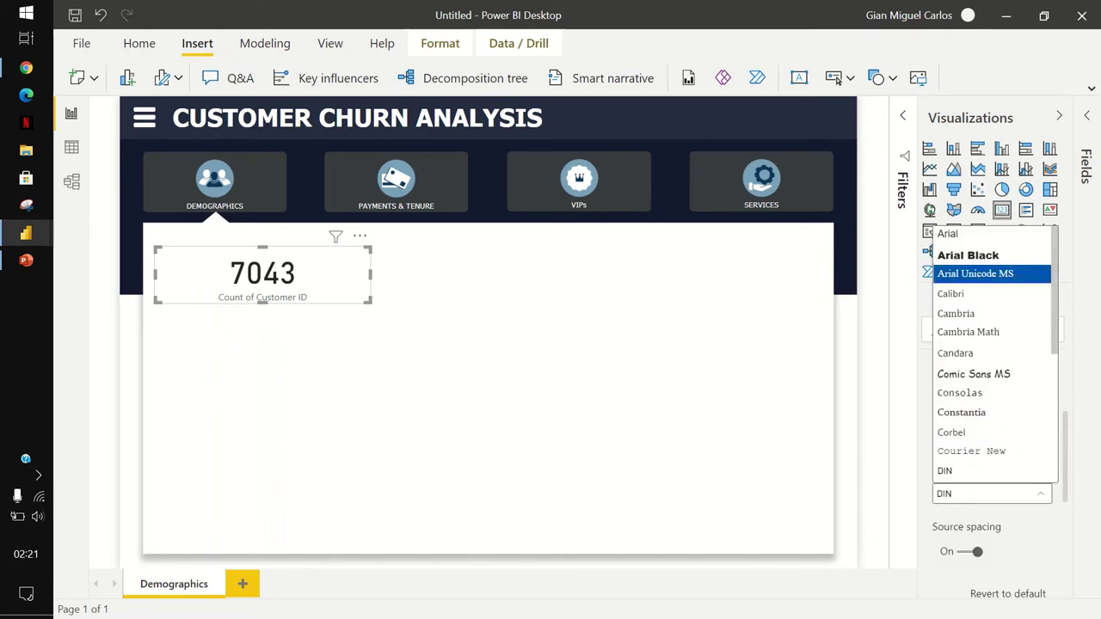
key("Return")
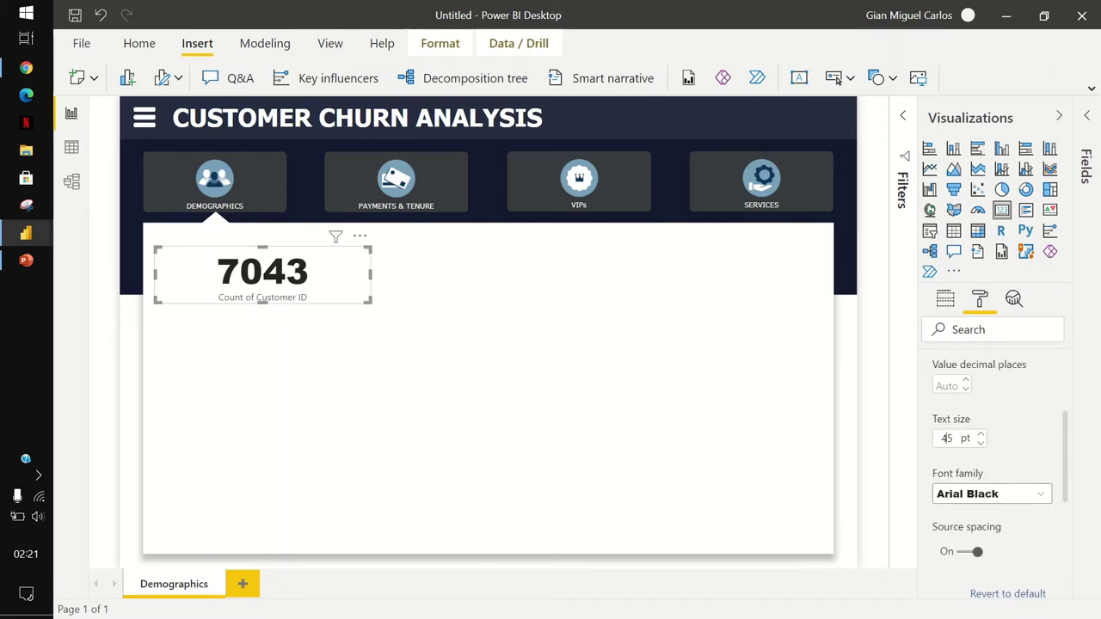
key("BackSpace")
type("1")
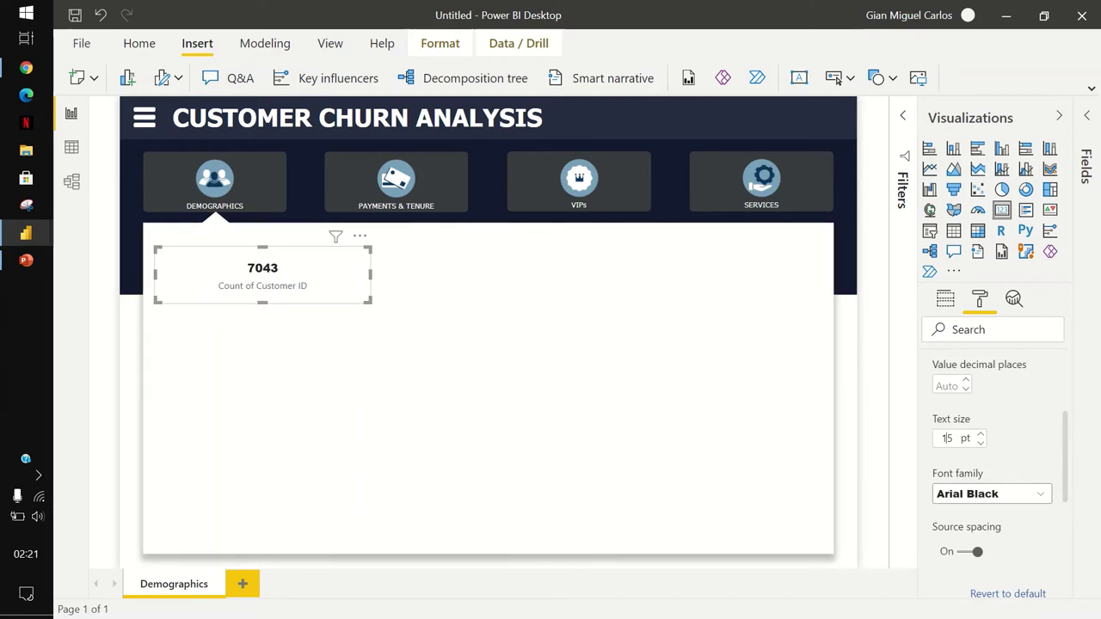
Set the card's category label font to Tahoma.
scroll(994, 473, "down", 2)
left_click(955, 459)
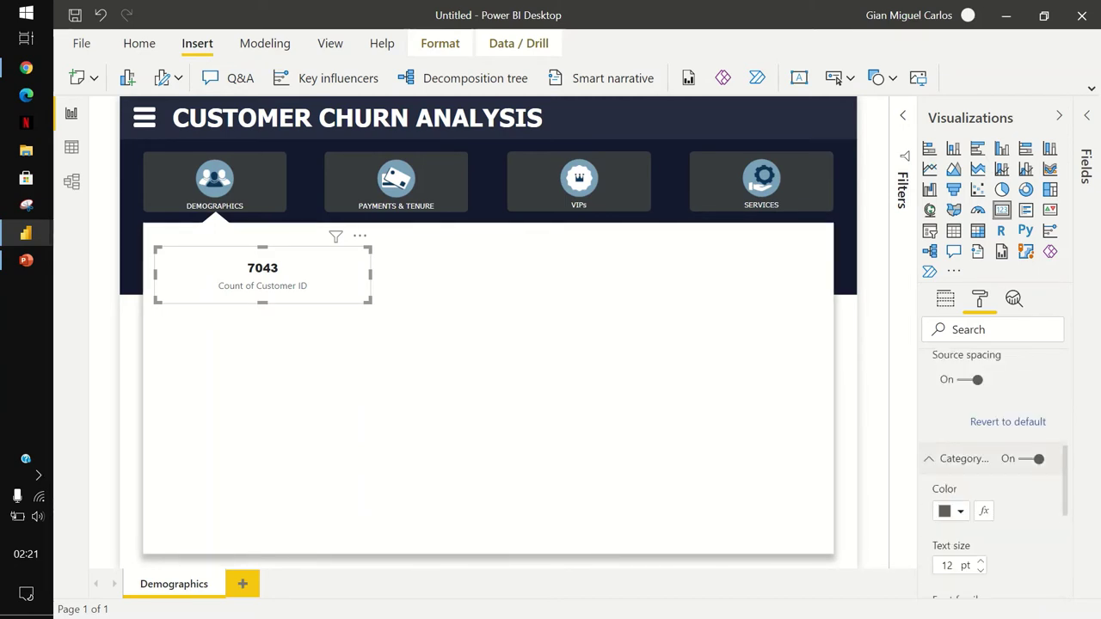
scroll(993, 473, "down", 3)
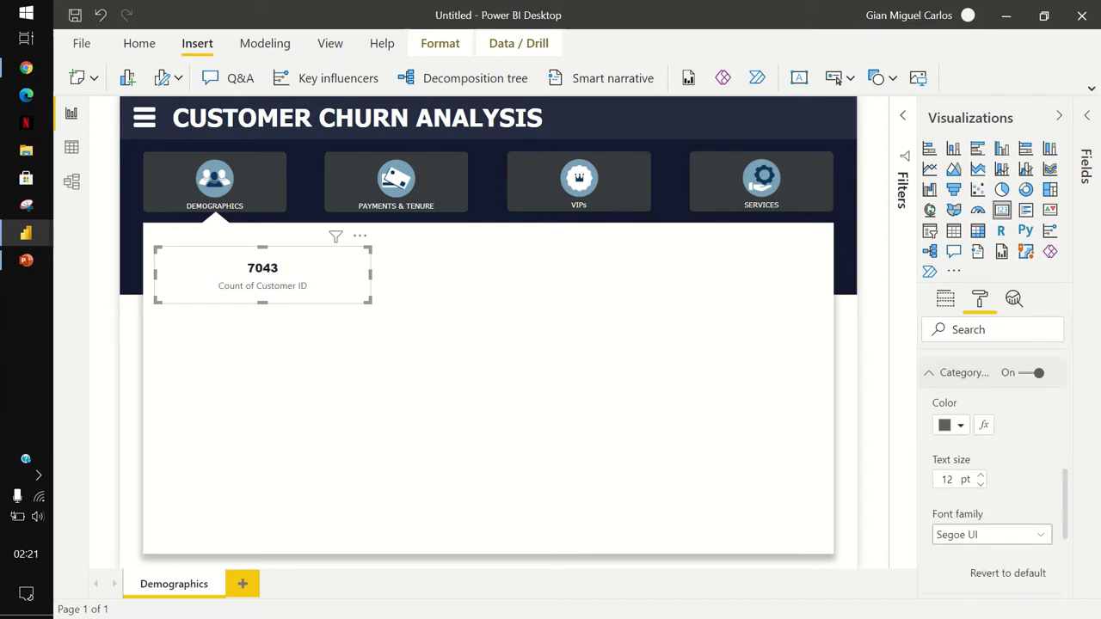
left_click(990, 448)
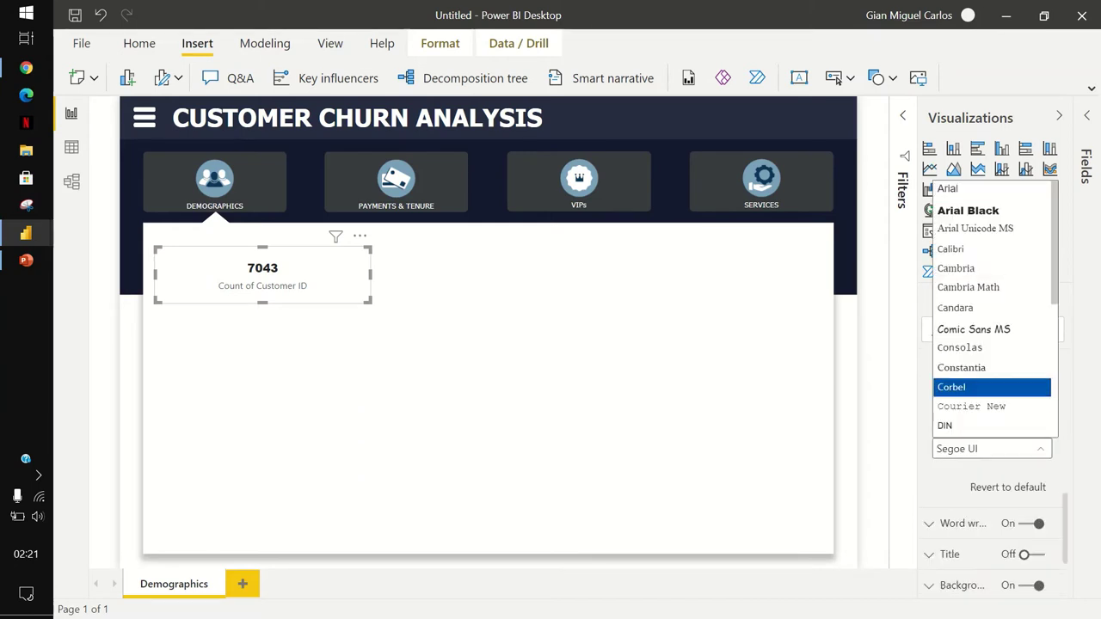
scroll(994, 344, "down", 3)
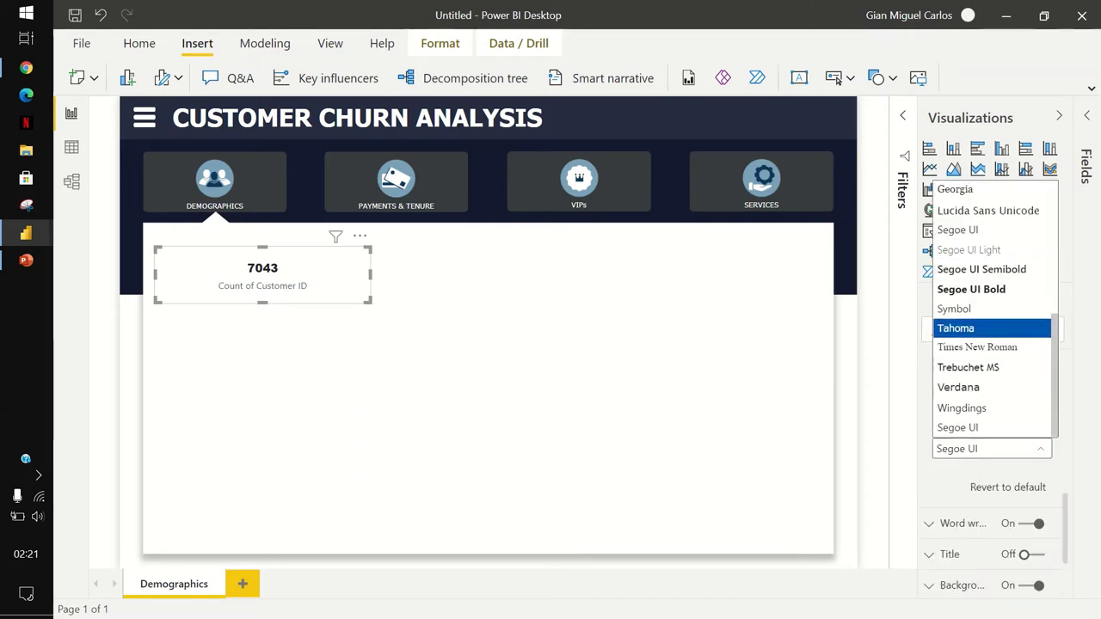
left_click(972, 328)
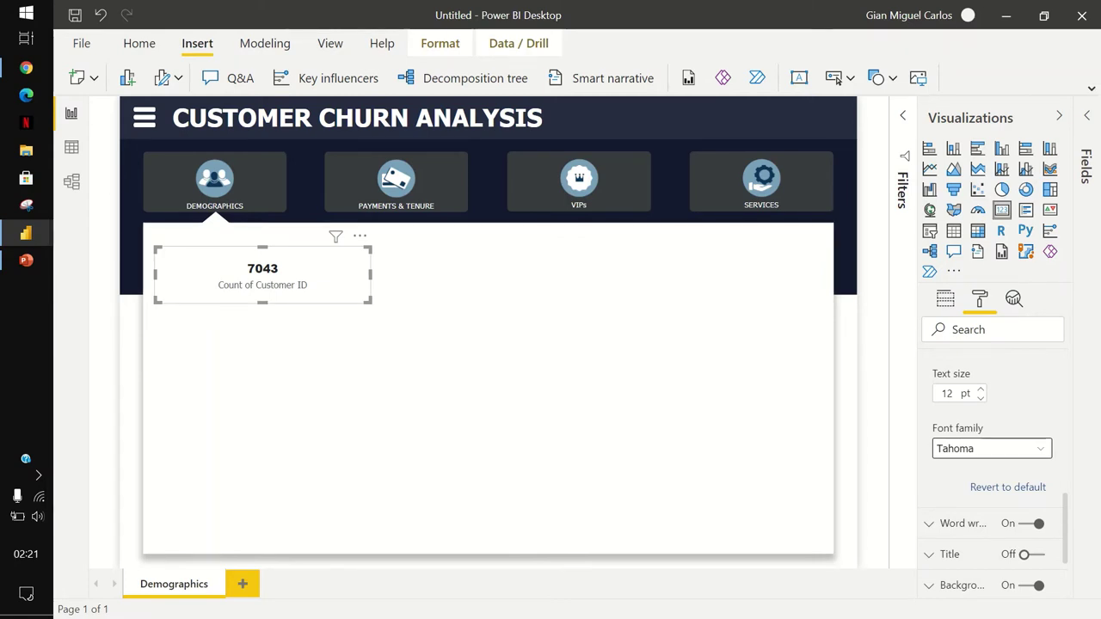
Turn on a light grey card border with a 5 px corner radius.
scroll(994, 465, "down", 3)
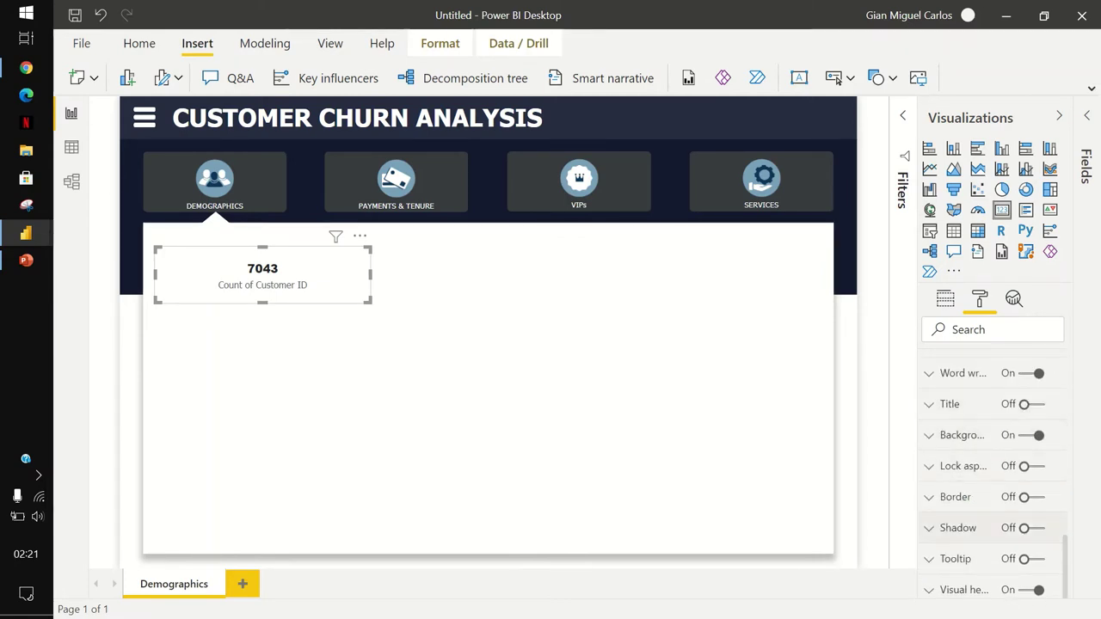
left_click(1026, 497)
left_click(955, 498)
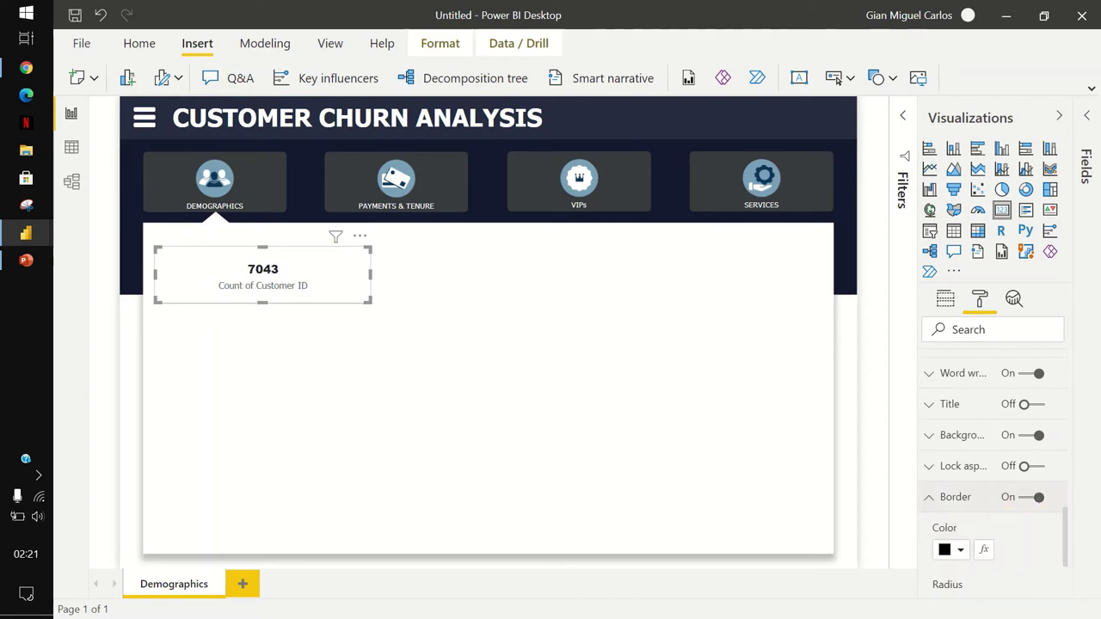
scroll(994, 473, "down", 1)
left_click(955, 463)
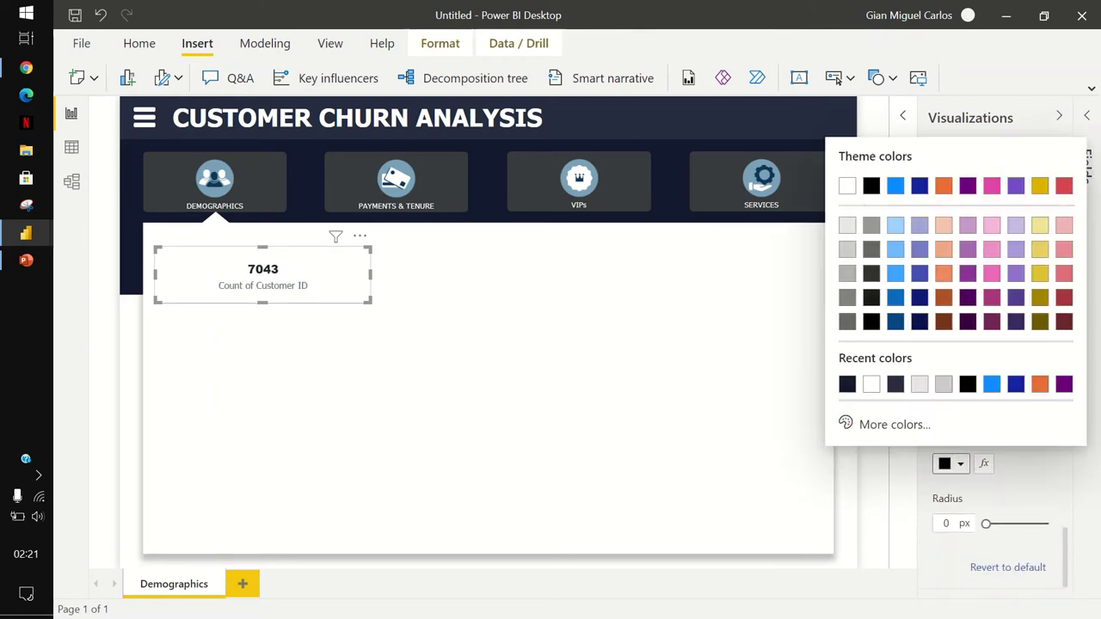
left_click(848, 225)
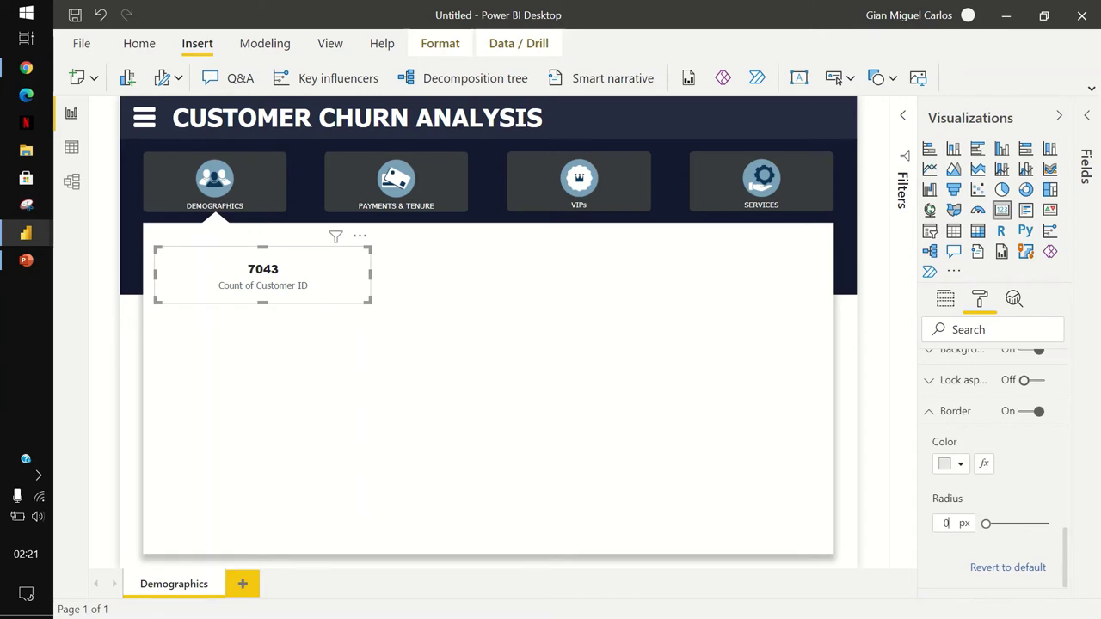
type("5")
left_click(950, 411)
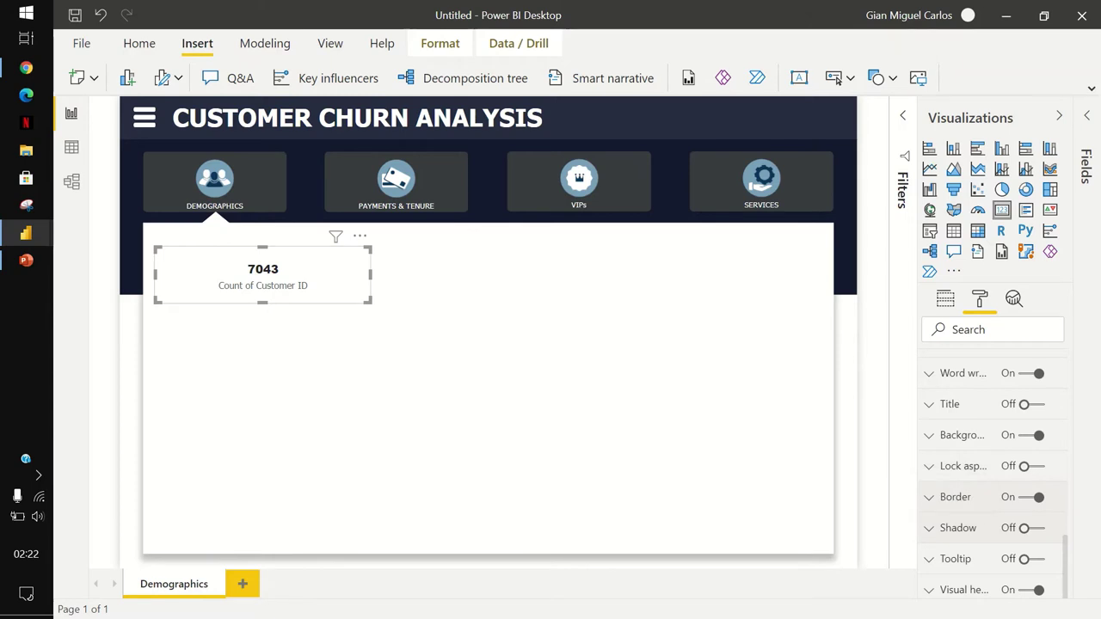
Turn on the card's drop shadow and switch its position preset to Custom.
left_click(1024, 528)
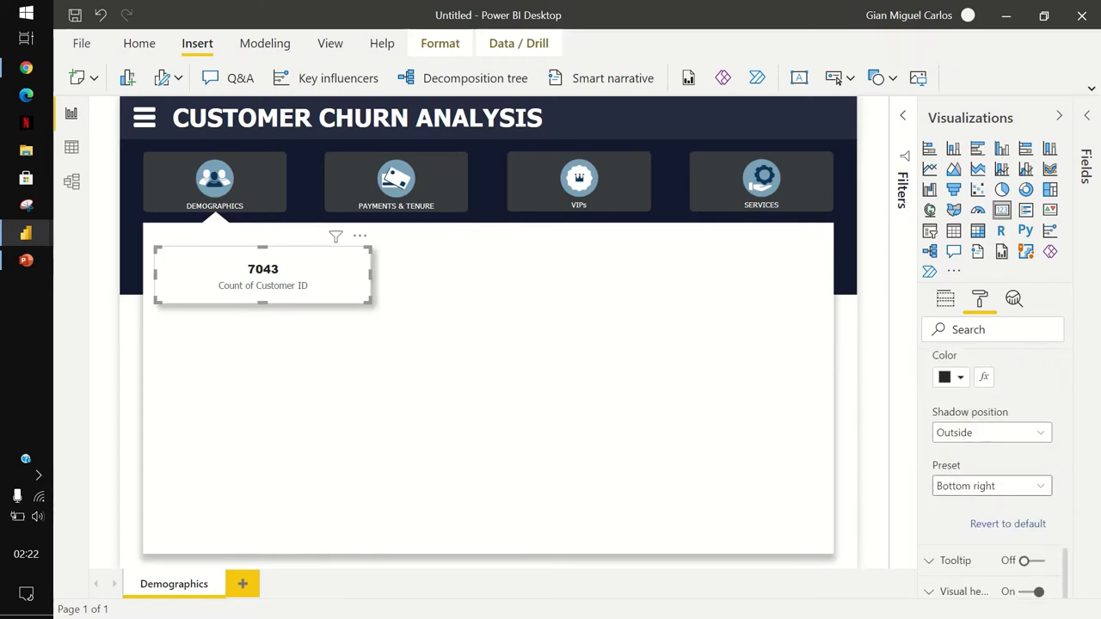
left_click(992, 484)
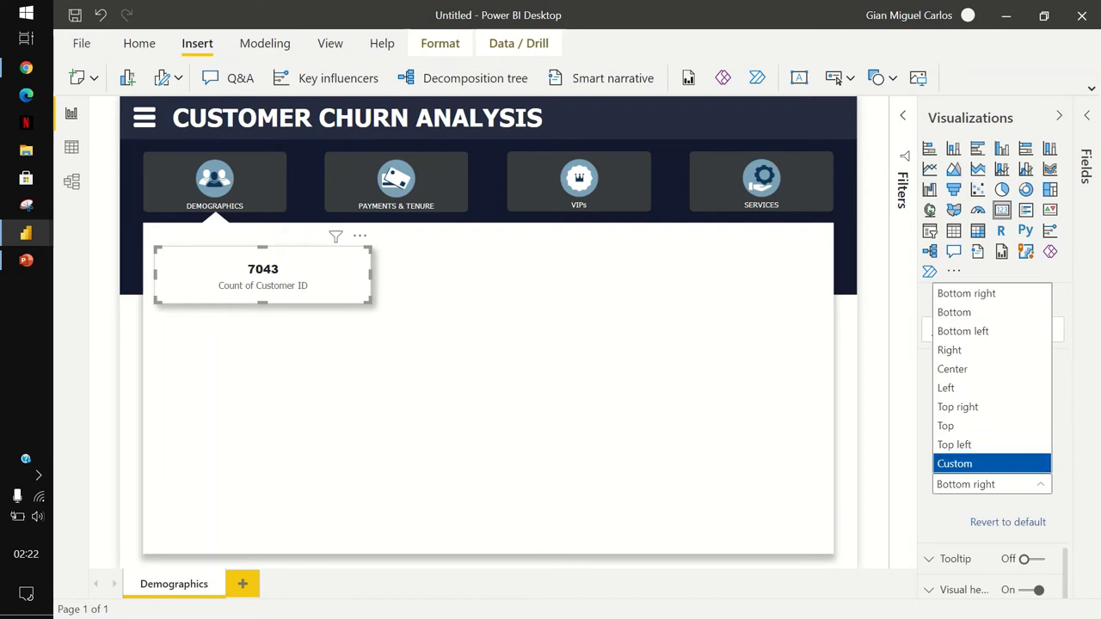
key("Return")
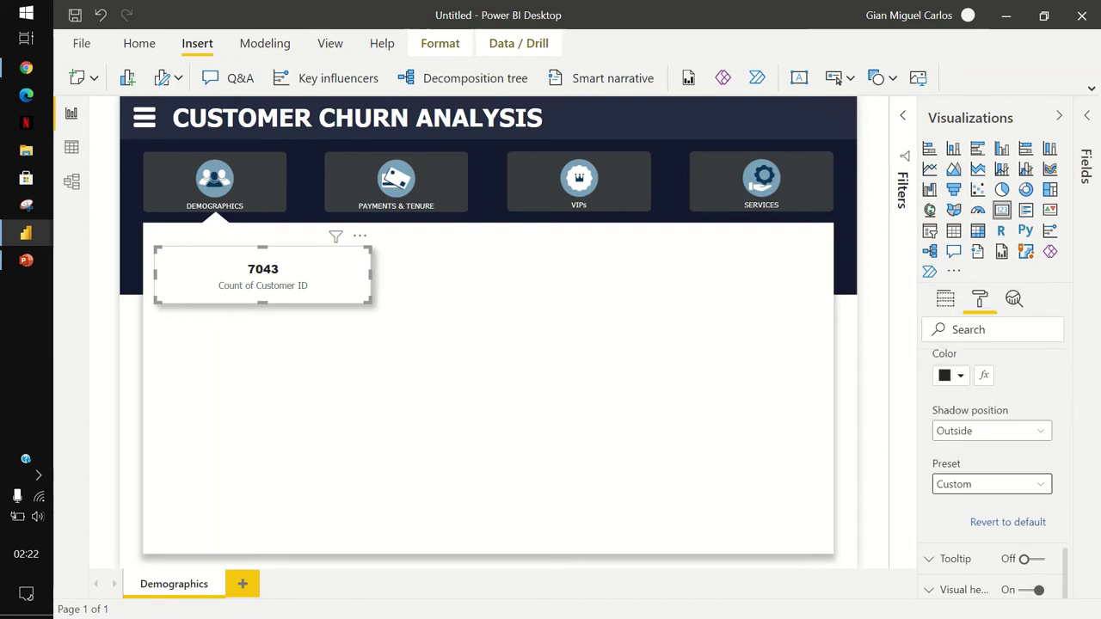
scroll(994, 465, "down", 2)
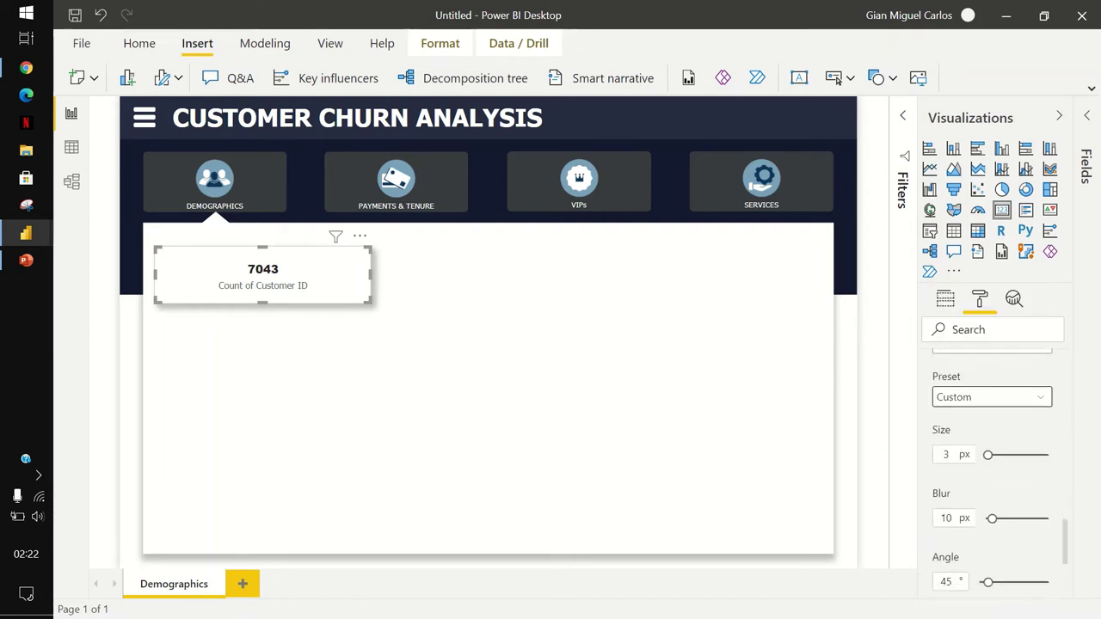
scroll(994, 465, "down", 1)
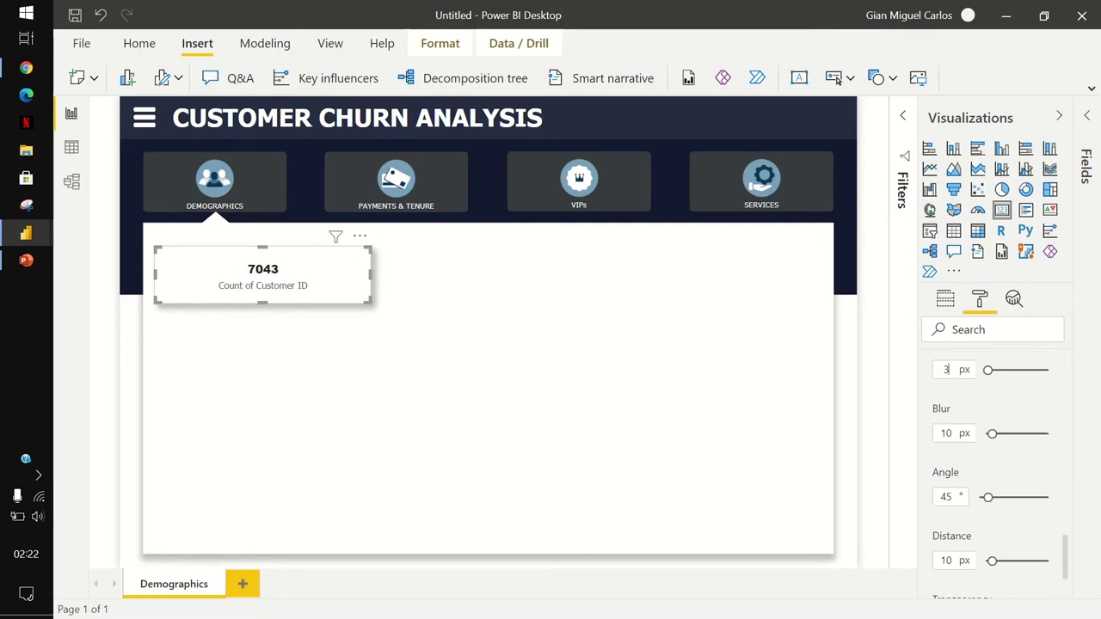
type("1")
key("BackSpace")
key("BackSpace")
type("1")
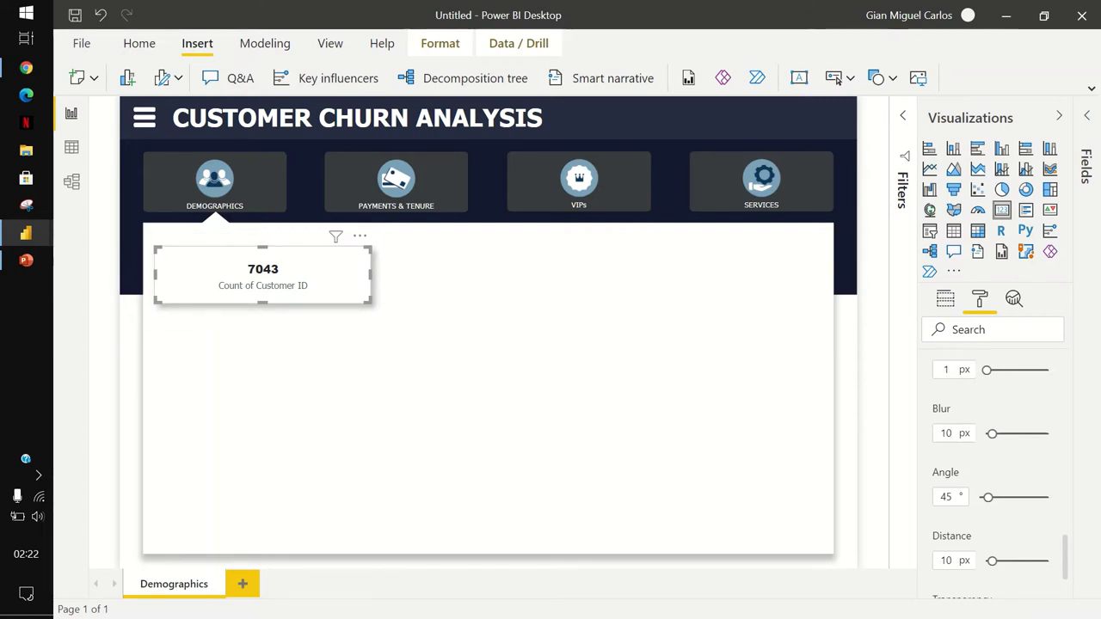
Set the shadow blur to 7 px and the angle to 25°.
left_click(949, 433)
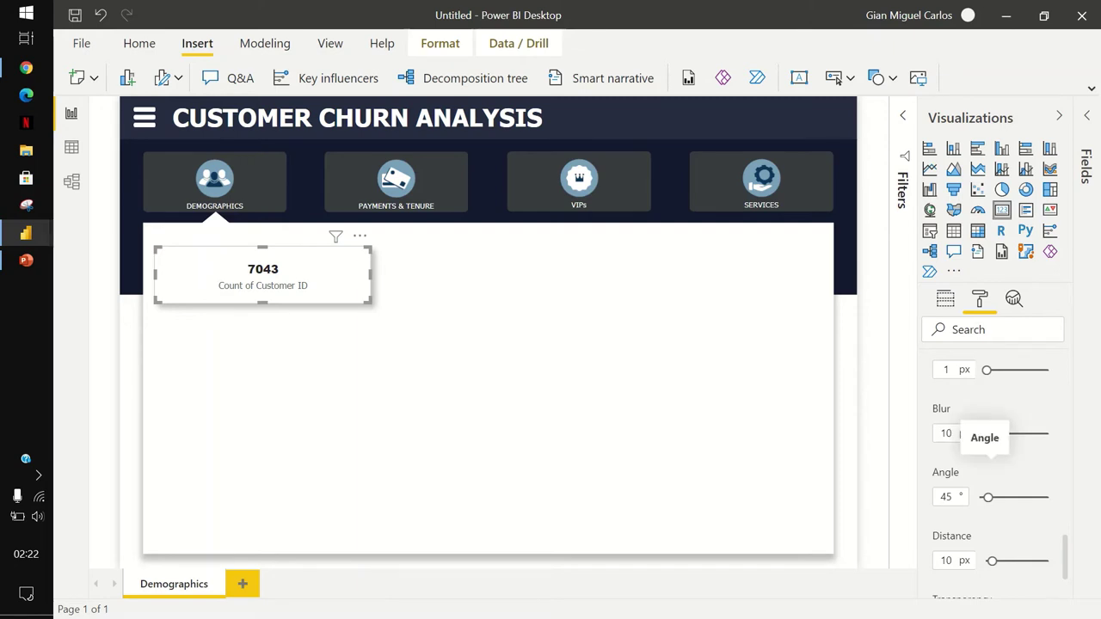
key("BackSpace")
key("BackSpace")
type("7")
left_click(950, 496)
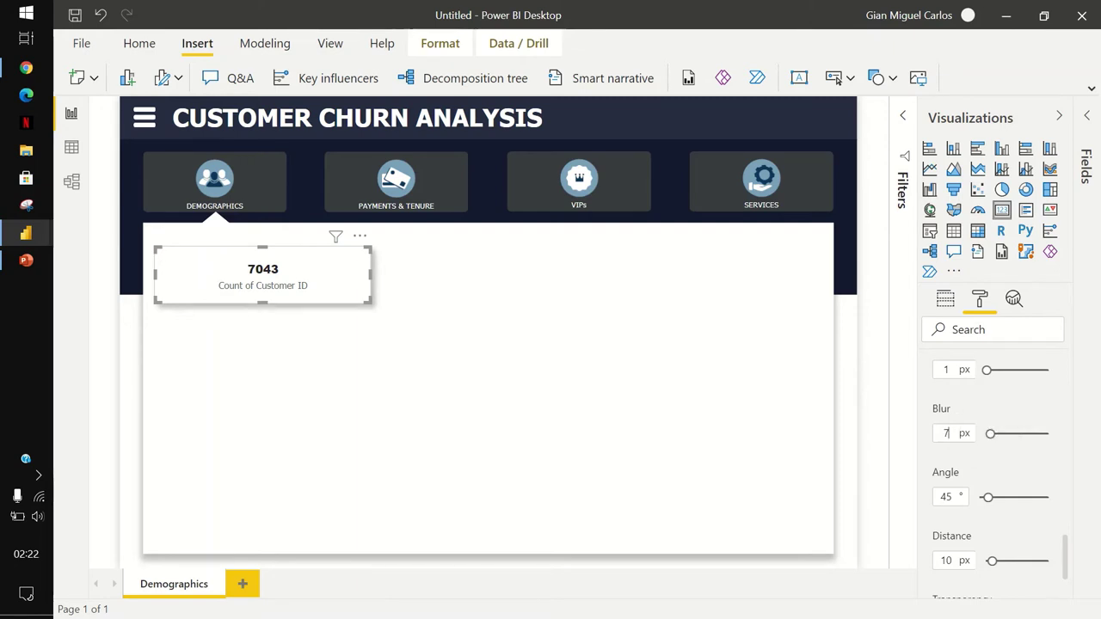
key("Return")
double_click(946, 496)
type("25")
Set shadow distance 3 px and transparency 80%, undoing an accidental card deletion.
scroll(990, 473, "down", 3)
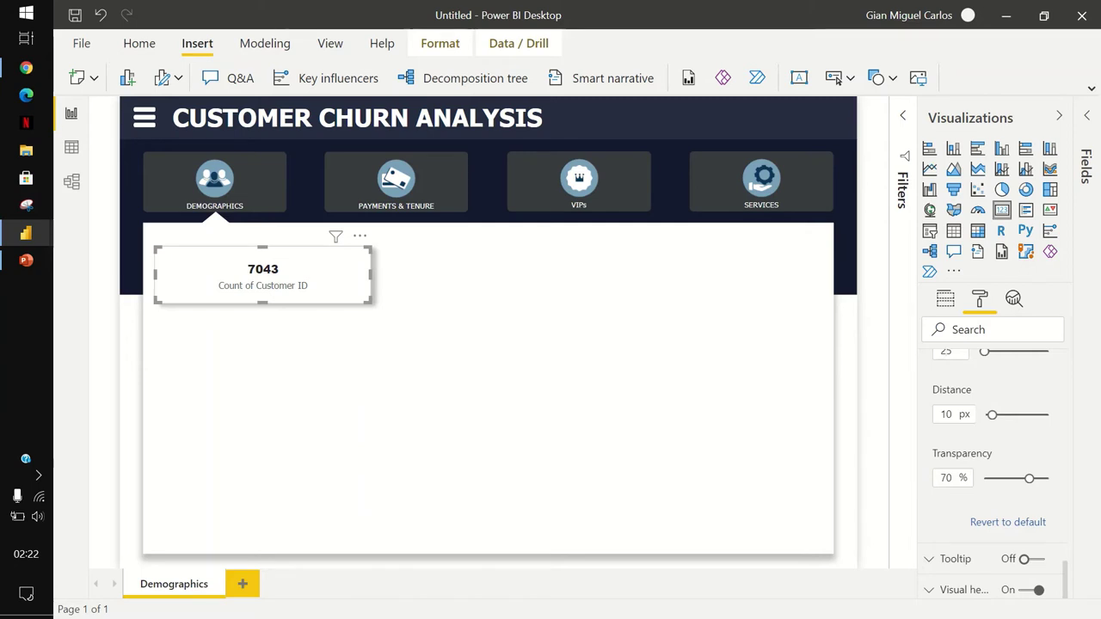
double_click(946, 414)
type("5")
key("BackSpace")
type("3")
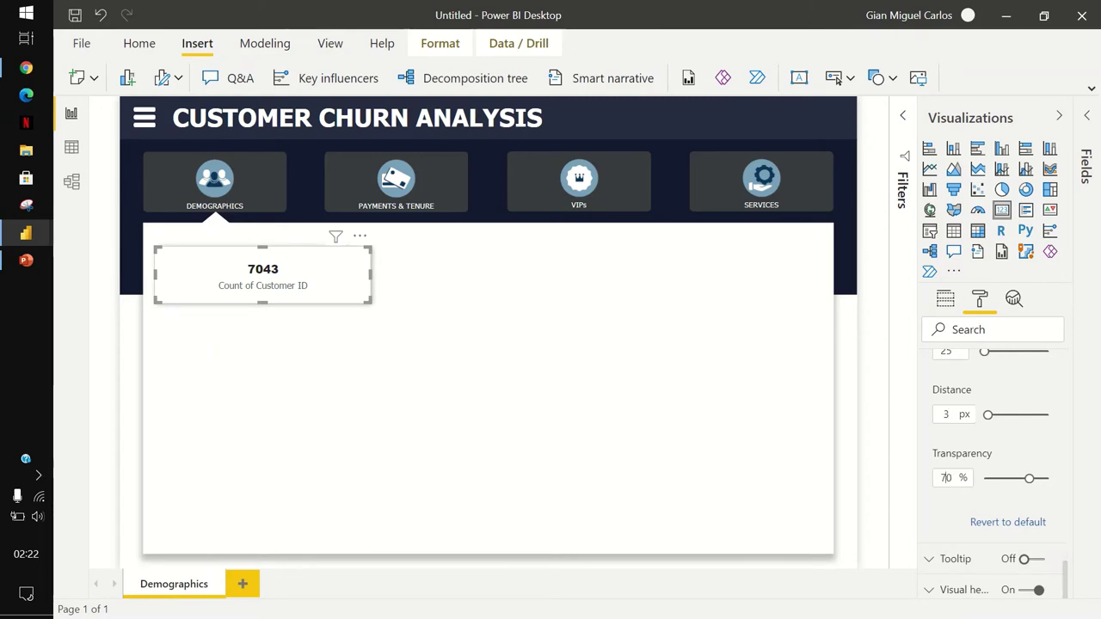
double_click(945, 477)
type("80")
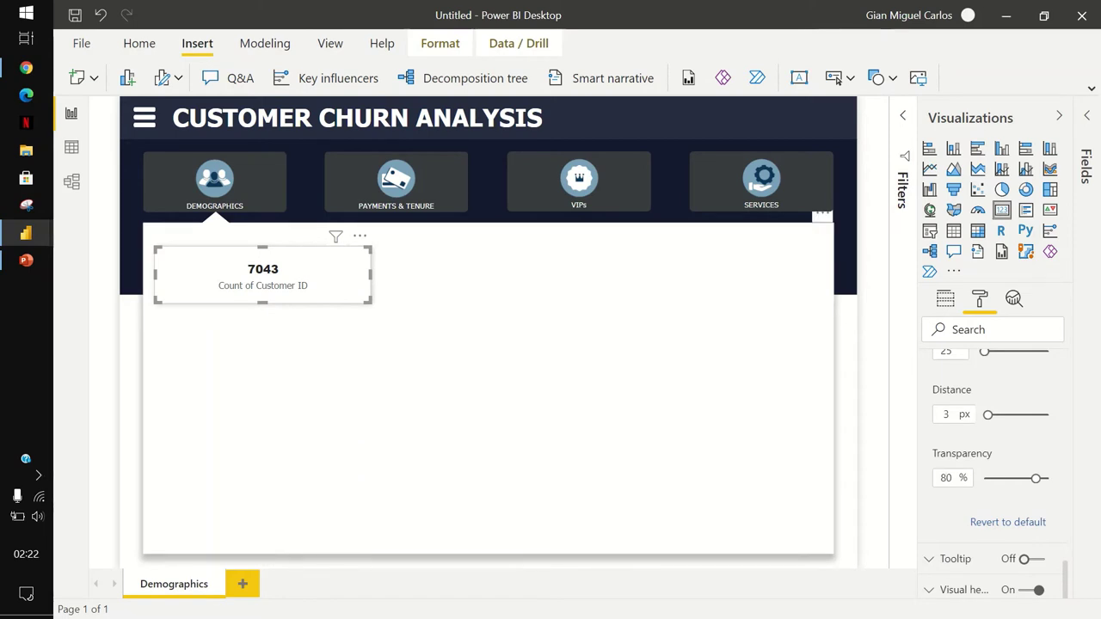
key("Delete")
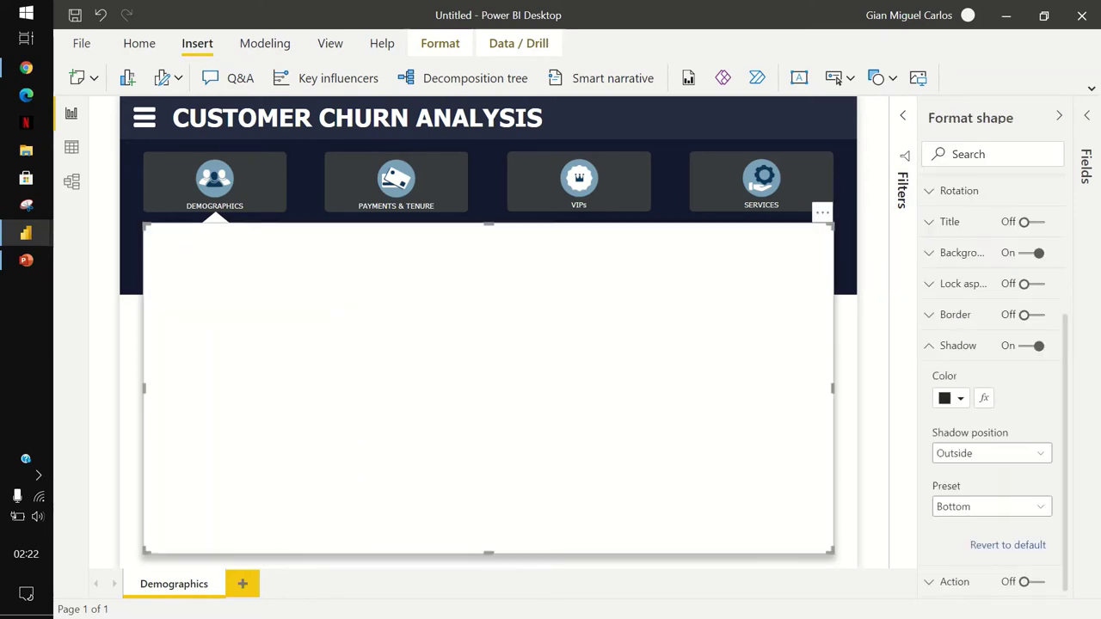
key("ctrl+z")
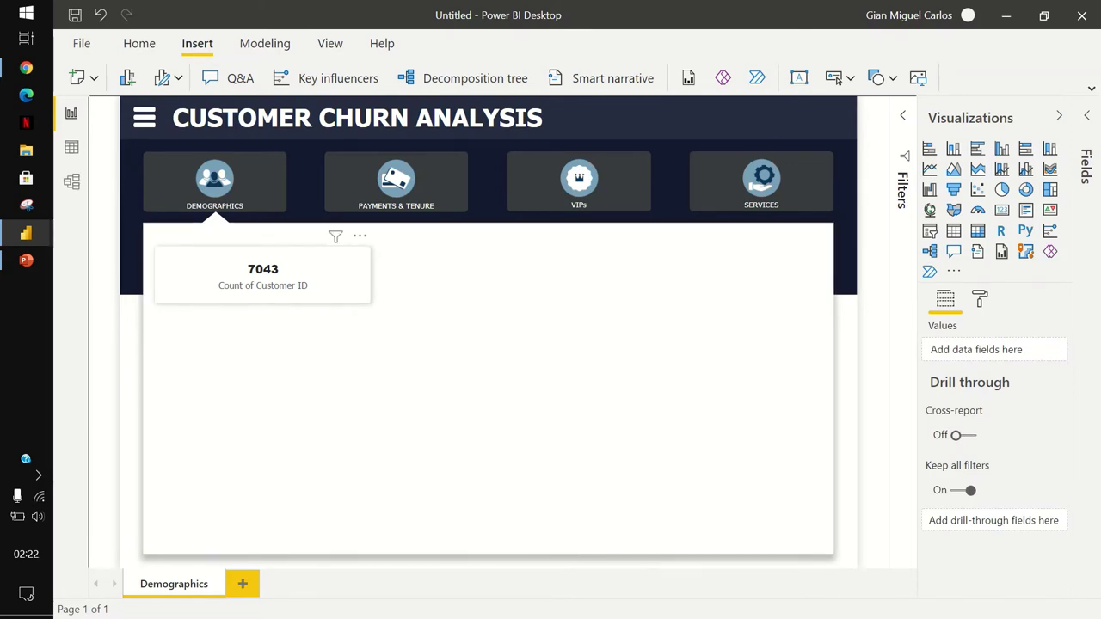
Copy the 7043 card twice and drag the three cards into a row.
left_click(263, 275)
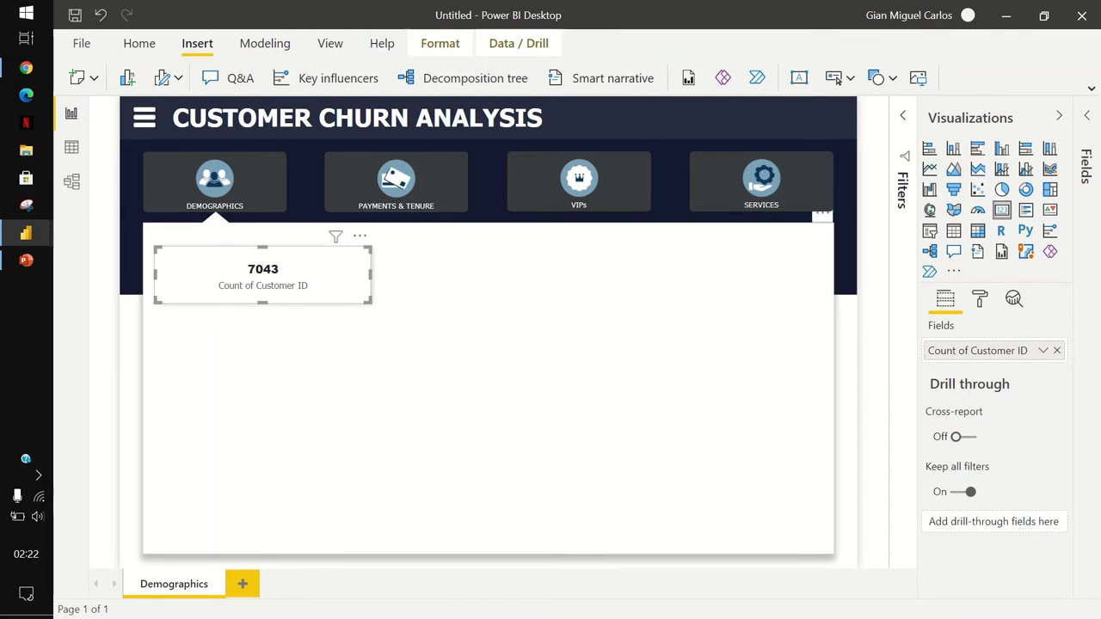
key("ctrl+c")
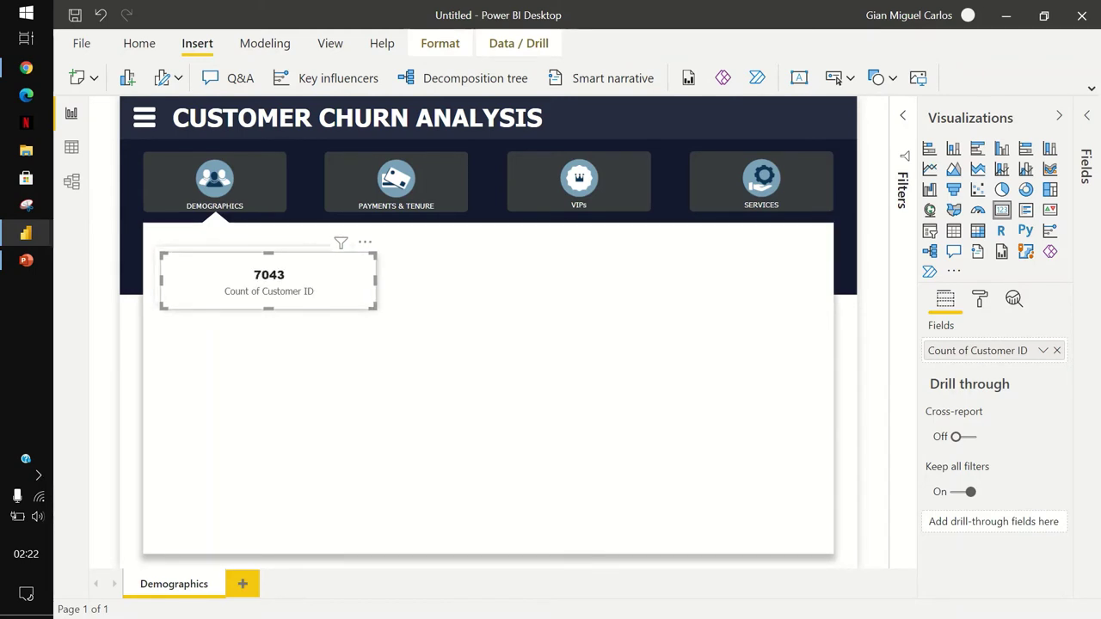
key("ctrl+v")
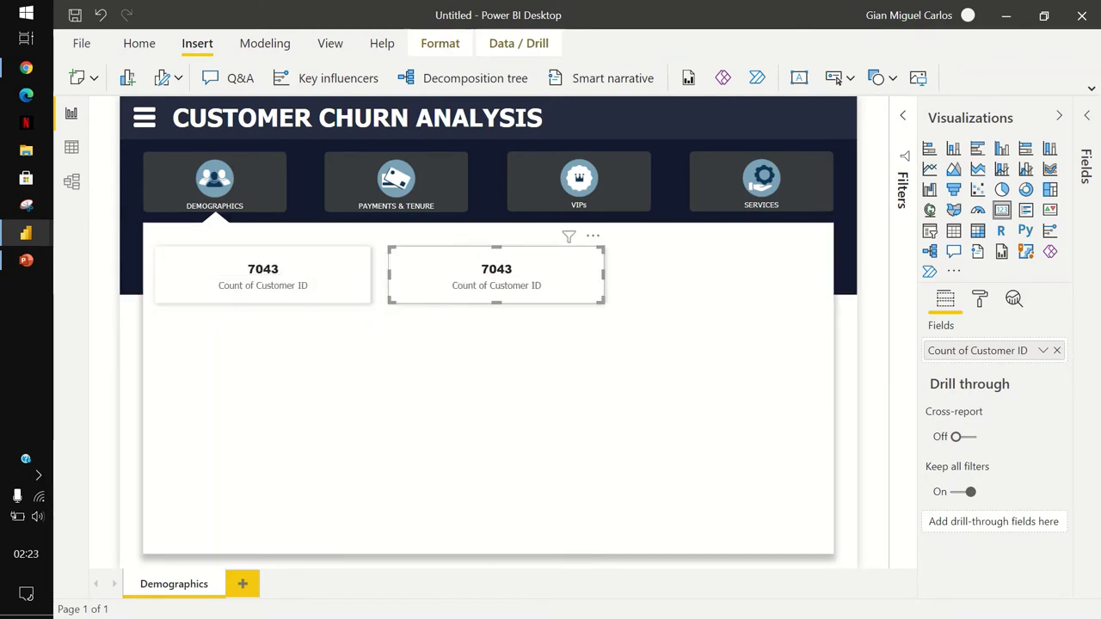
key("ctrl+v")
left_click_drag(262, 275, 720, 258)
left_click_drag(496, 275, 490, 266)
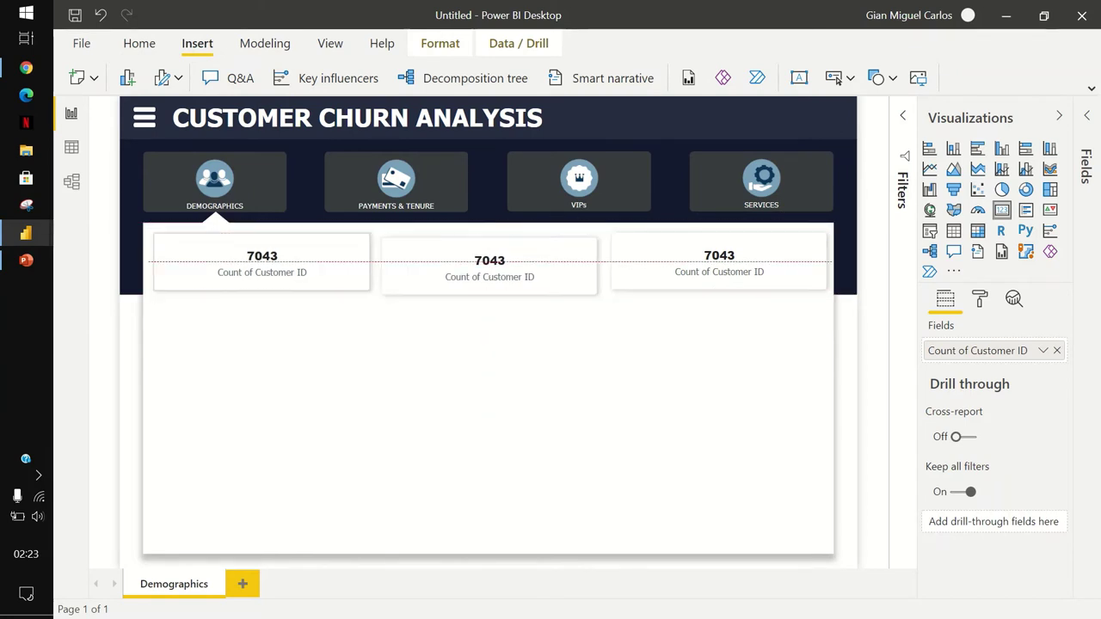
left_click_drag(263, 263, 260, 263)
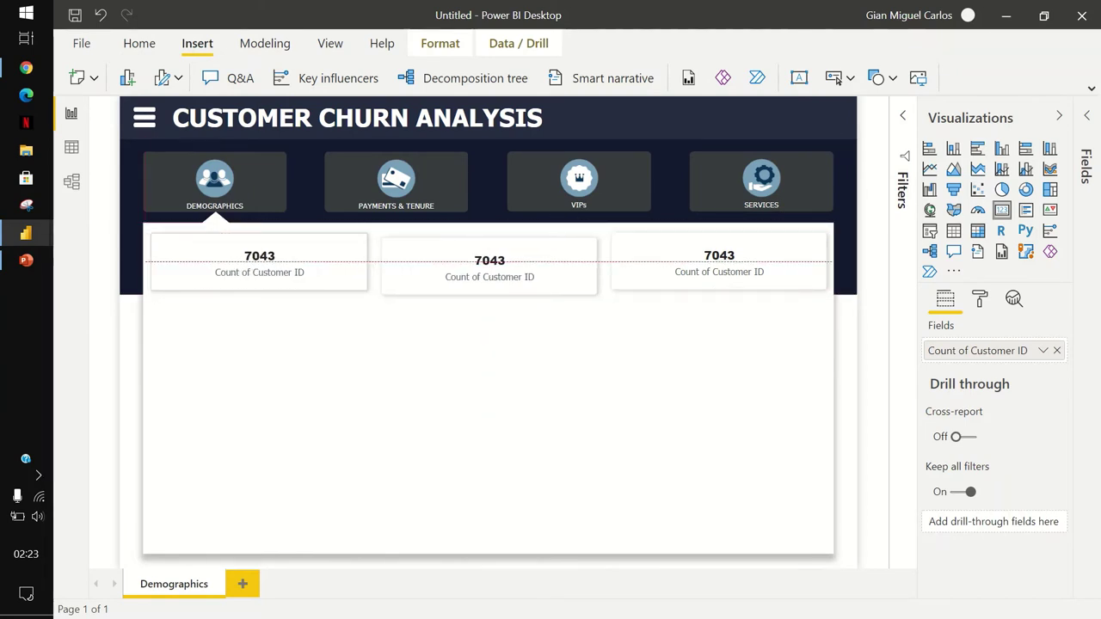
left_click_drag(719, 258, 717, 258)
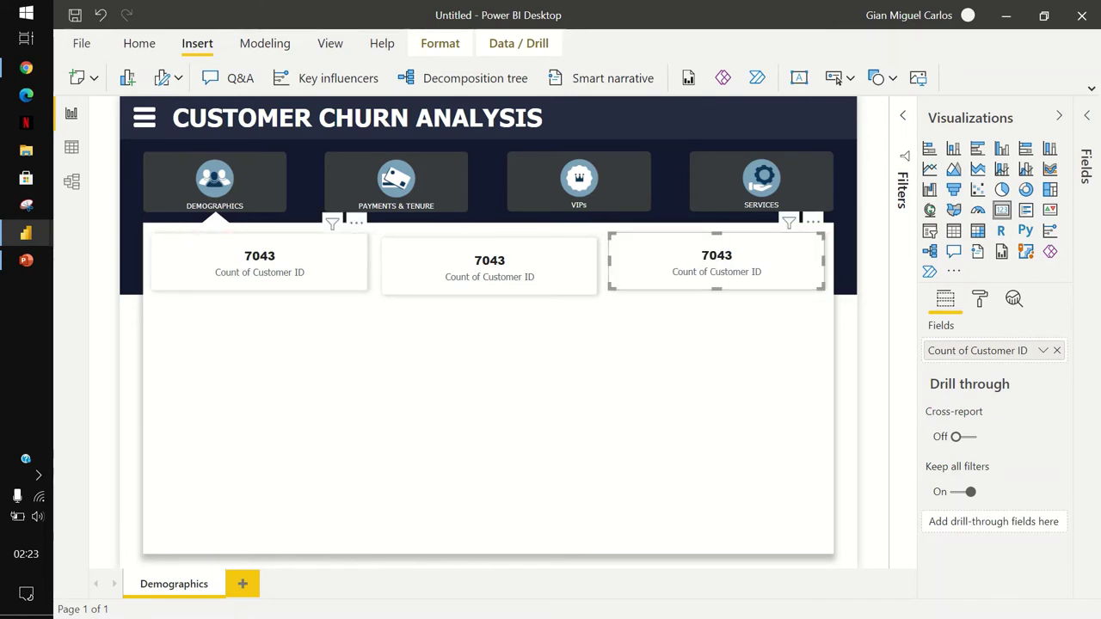
Align the three cards' tops and distribute them evenly horizontally.
left_click(260, 267)
left_click(490, 268, "ctrl")
left_click(716, 263, "ctrl")
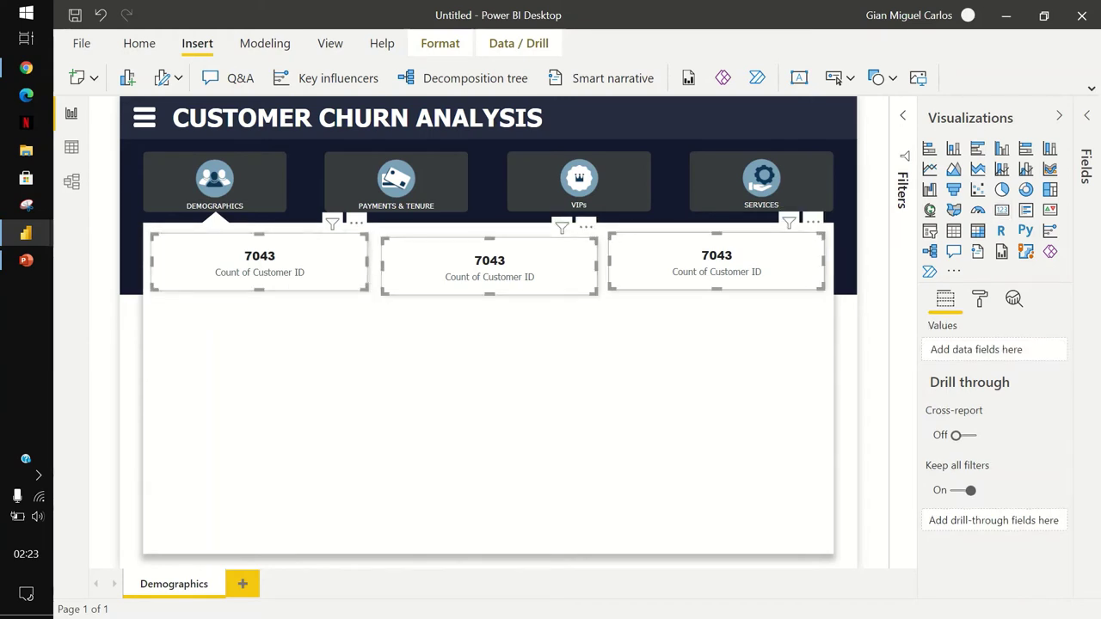
left_click(440, 43)
left_click(861, 78)
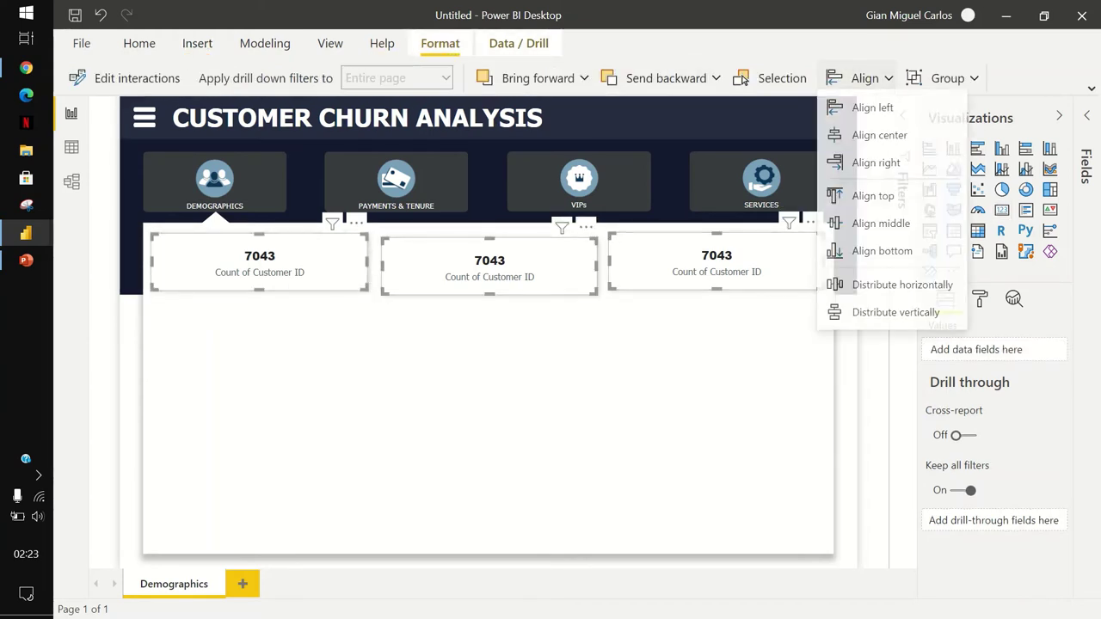
left_click(873, 195)
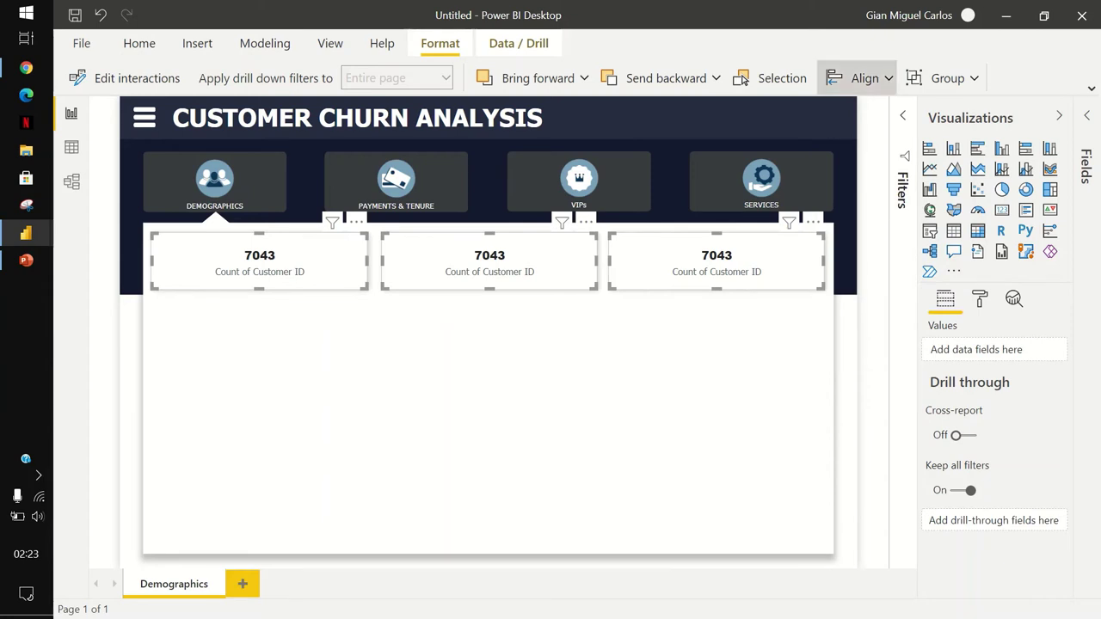
left_click(861, 77)
left_click(869, 287)
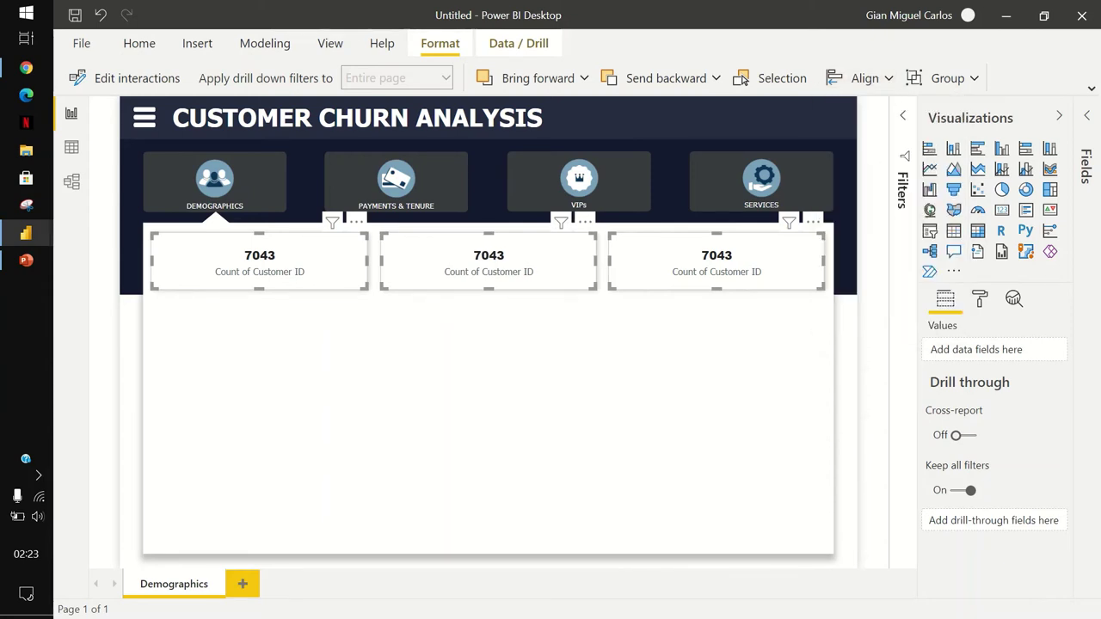
key("Escape")
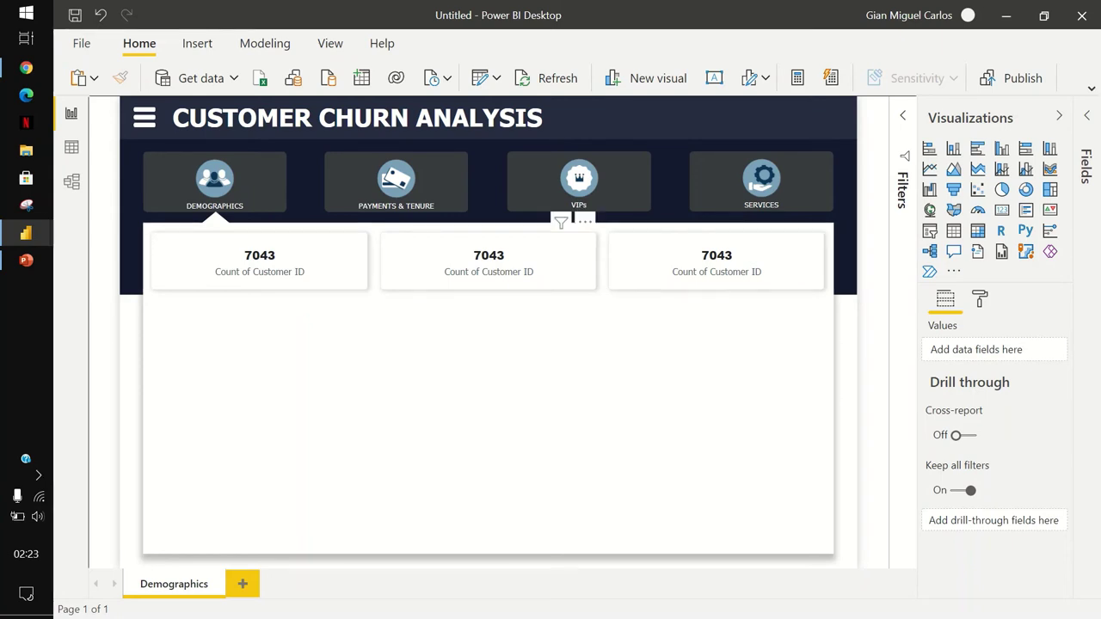
left_click(489, 258)
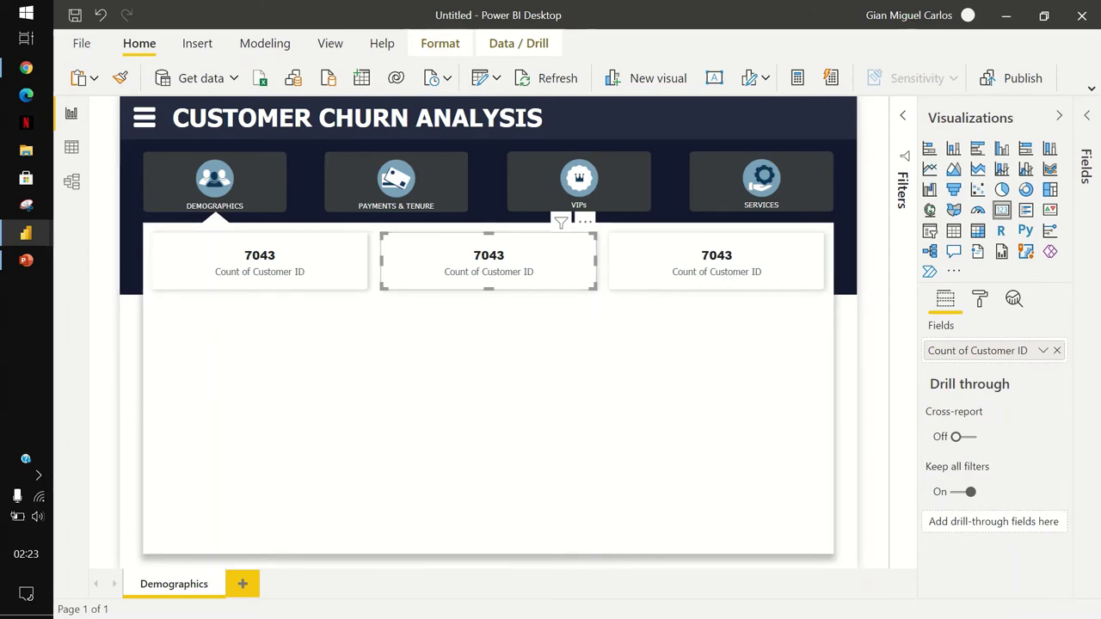
Replace the middle card's Count of Customer ID with Churned Customers (1869).
left_click(980, 299)
left_click(945, 298)
left_click(1057, 350)
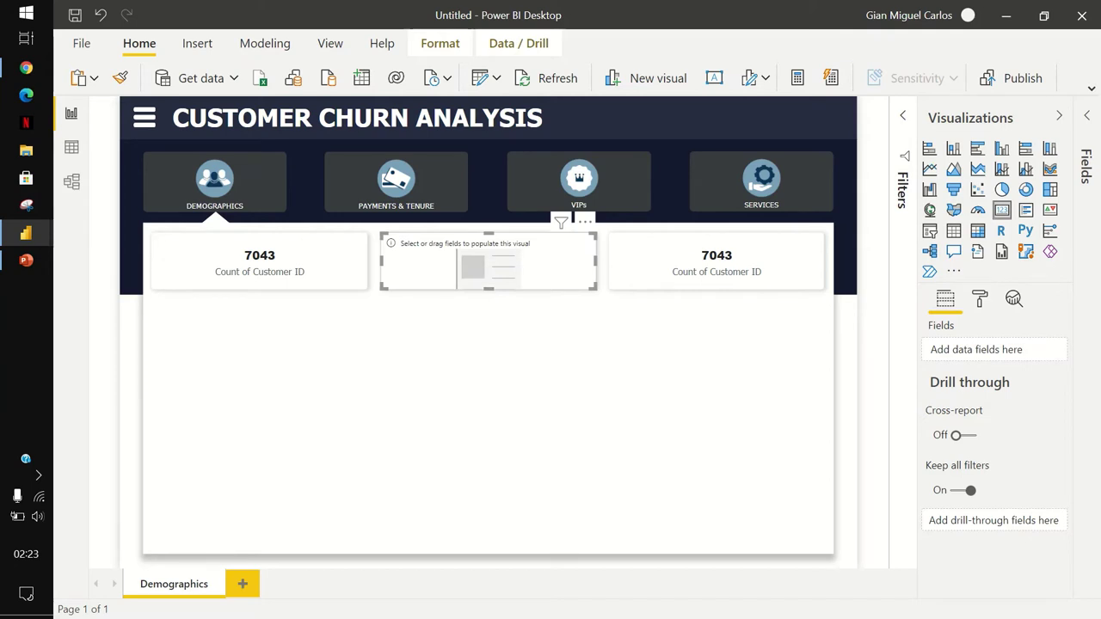
left_click(1086, 166)
left_click(1017, 185)
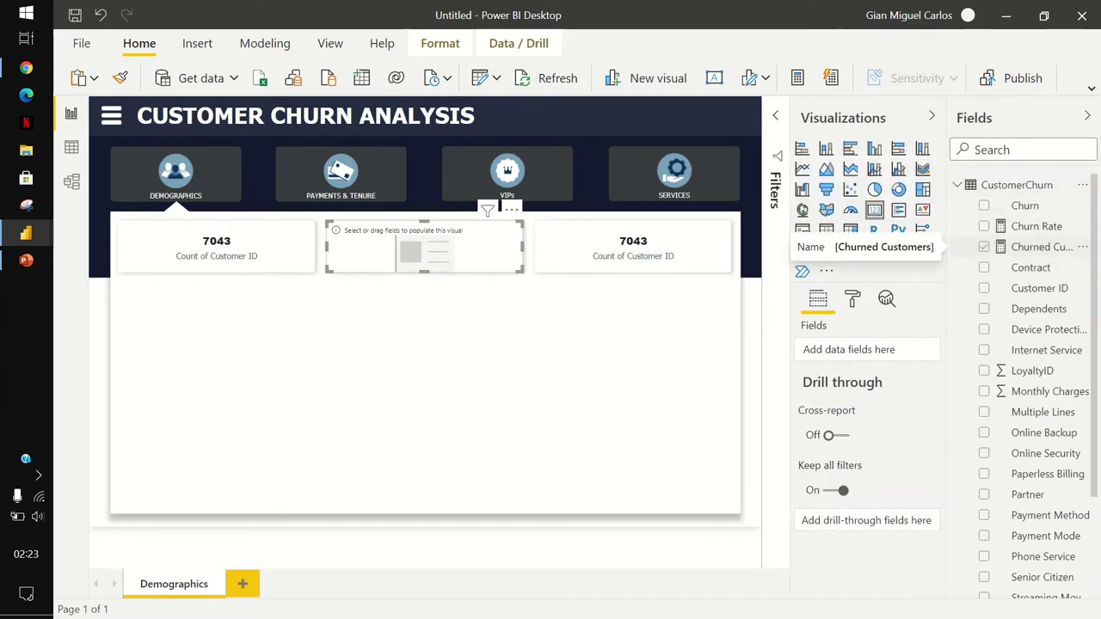
left_click(983, 247)
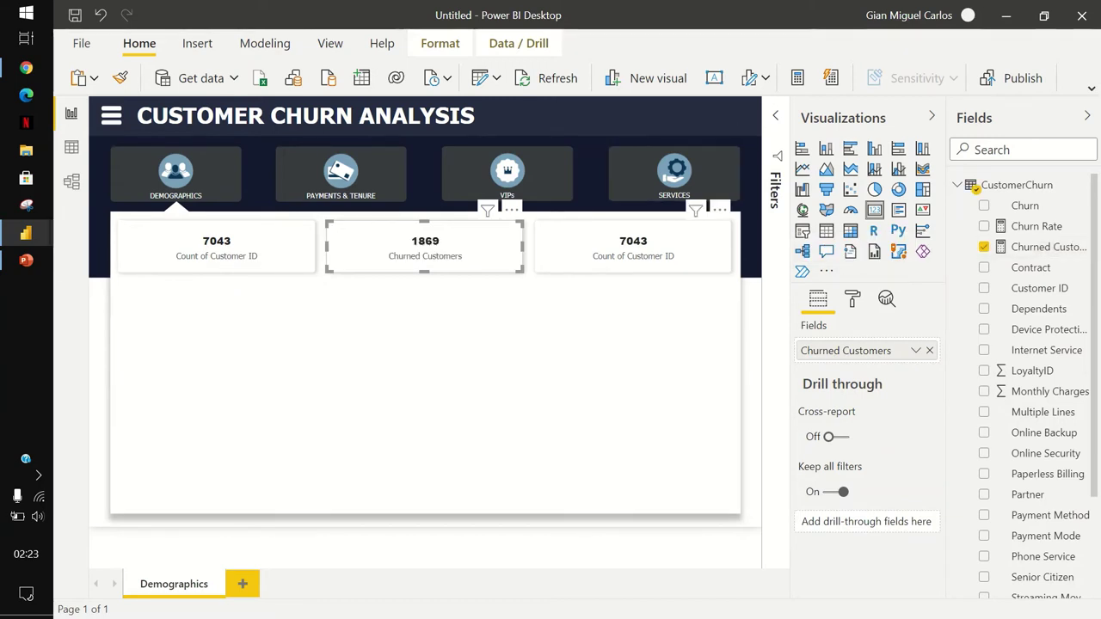
Replace the right card's Count of Customer ID with Churn Rate (26.54%).
left_click(633, 248)
left_click(929, 350)
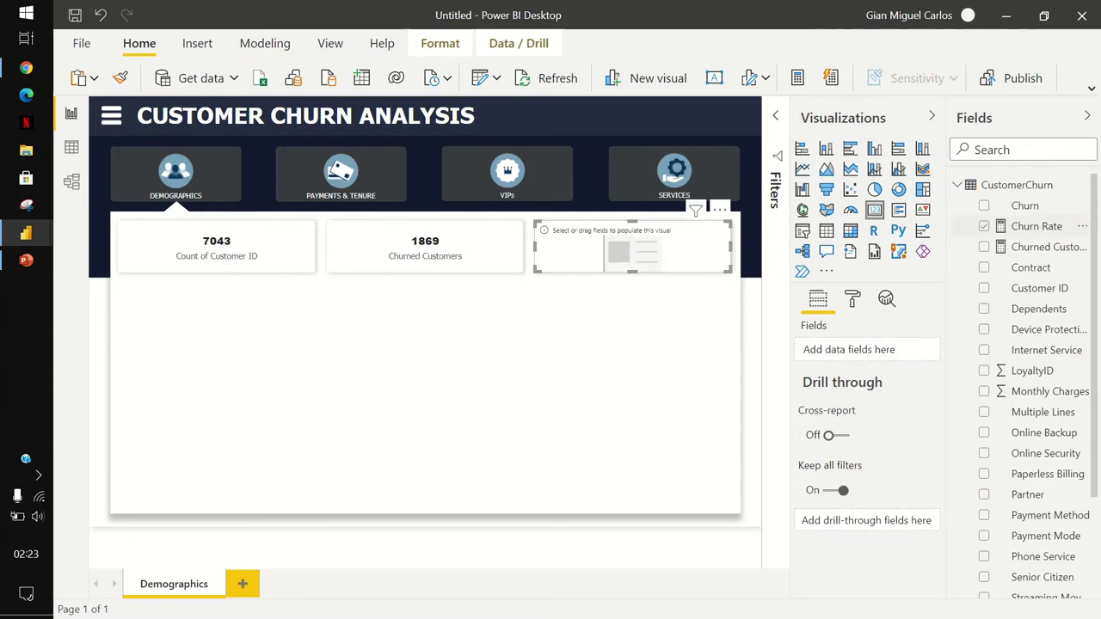
left_click(984, 226)
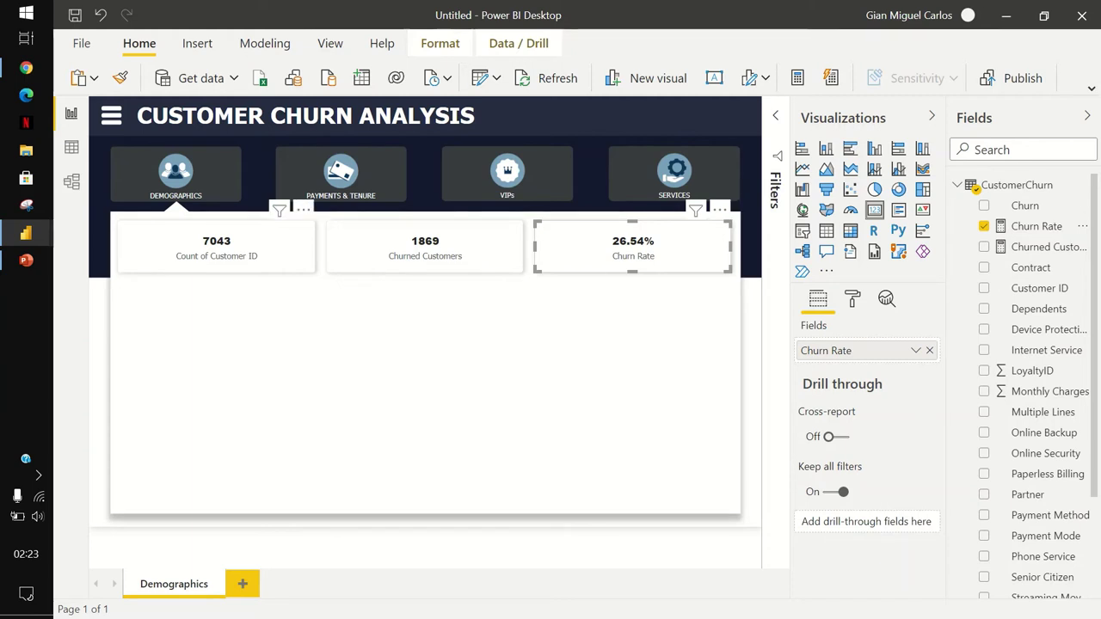
left_click(216, 247)
Rename the first card's Count of Customer ID field to 'Total Number of Customers'.
double_click(852, 351)
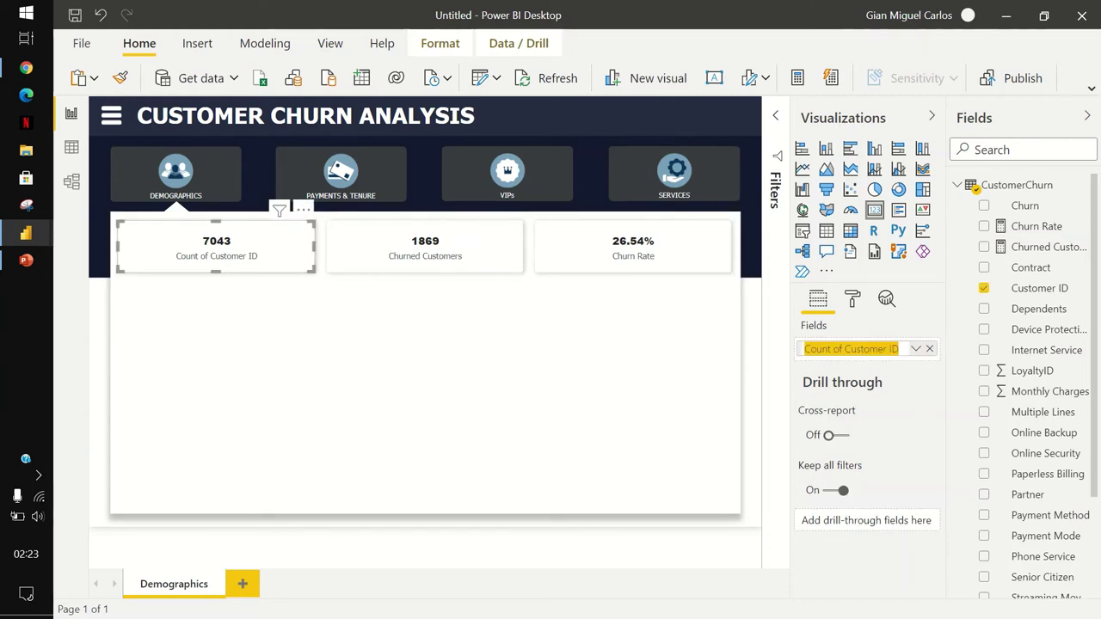
type("Total Nu")
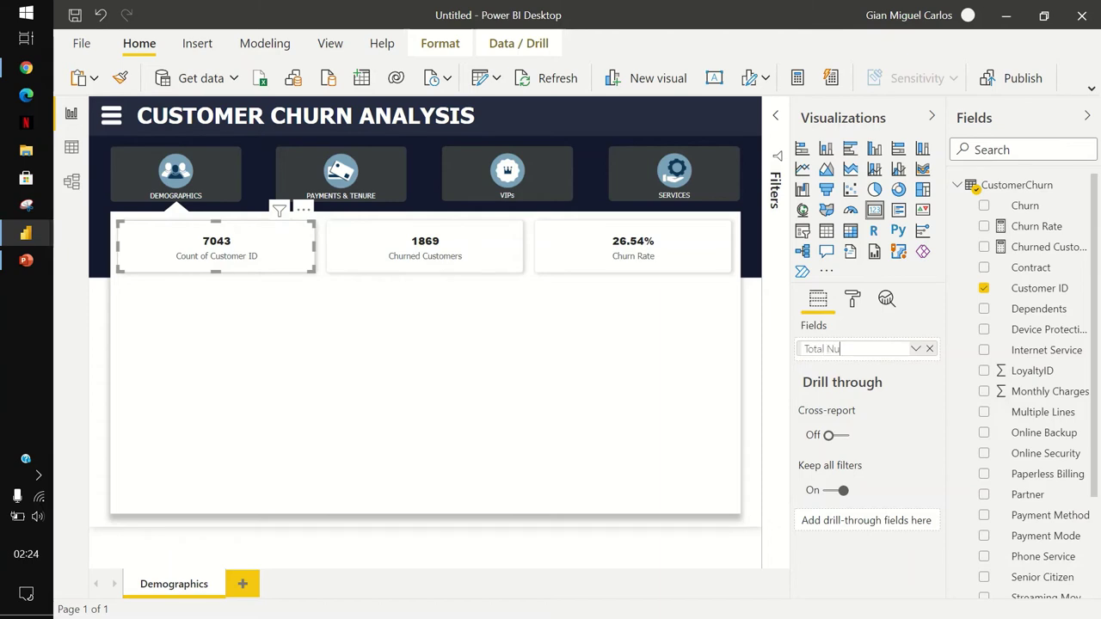
type("mber of Customers")
key("Return")
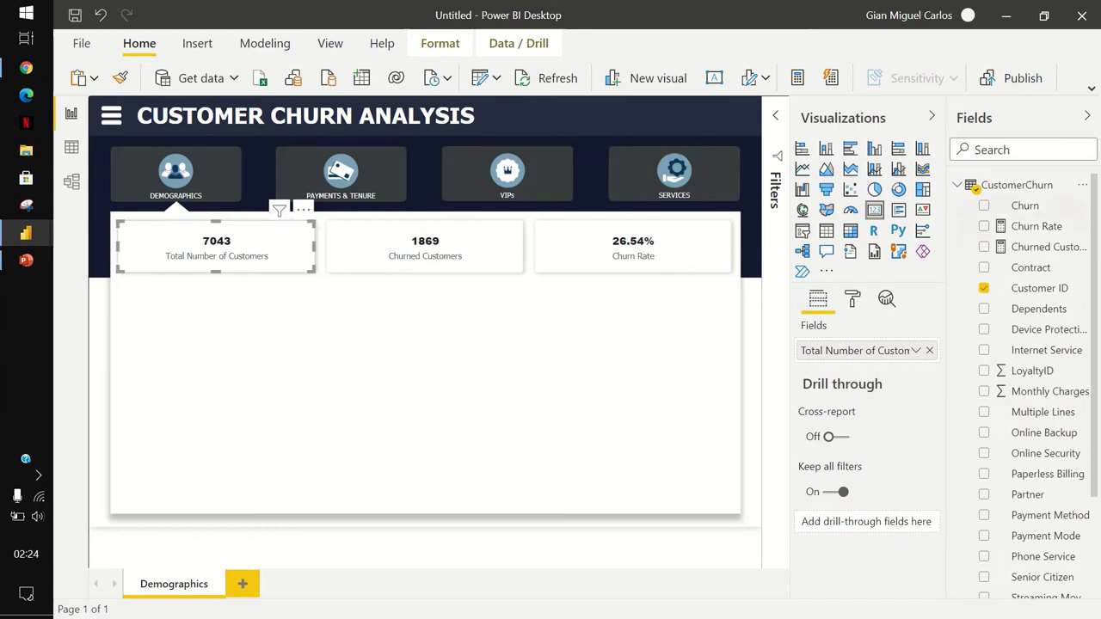
left_click(1087, 116)
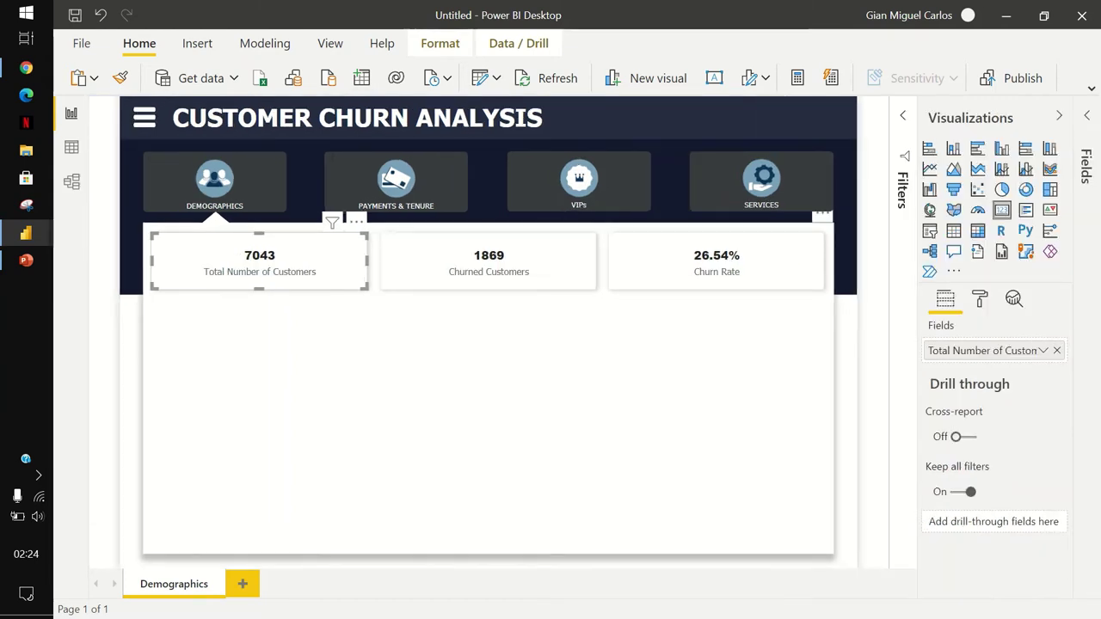
key("Escape")
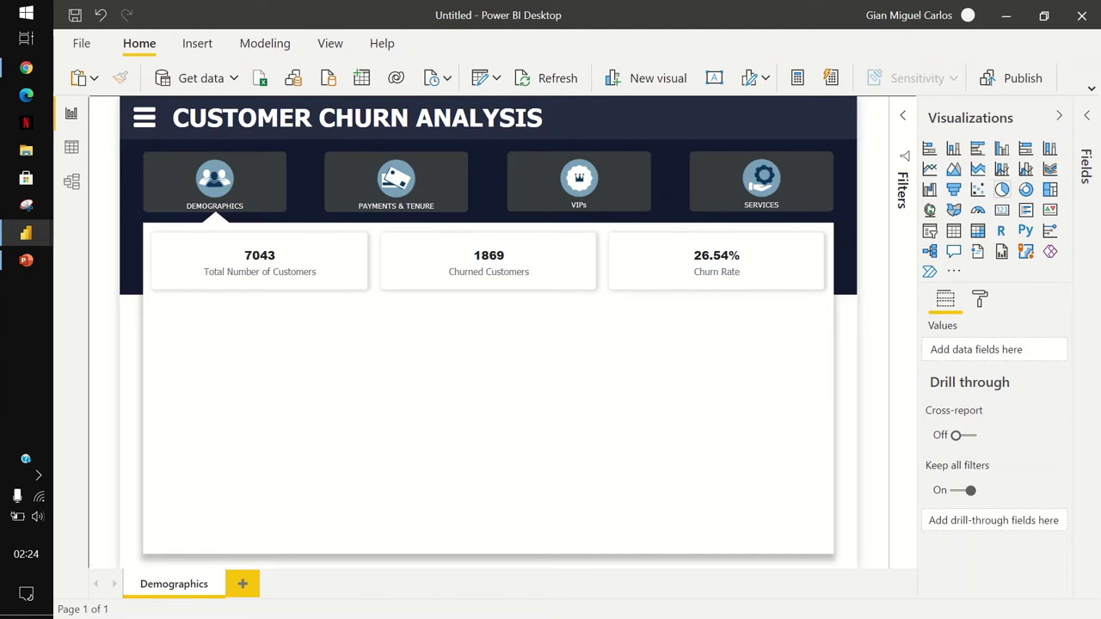
Add an empty pie chart below the first KPI card.
left_click(1003, 189)
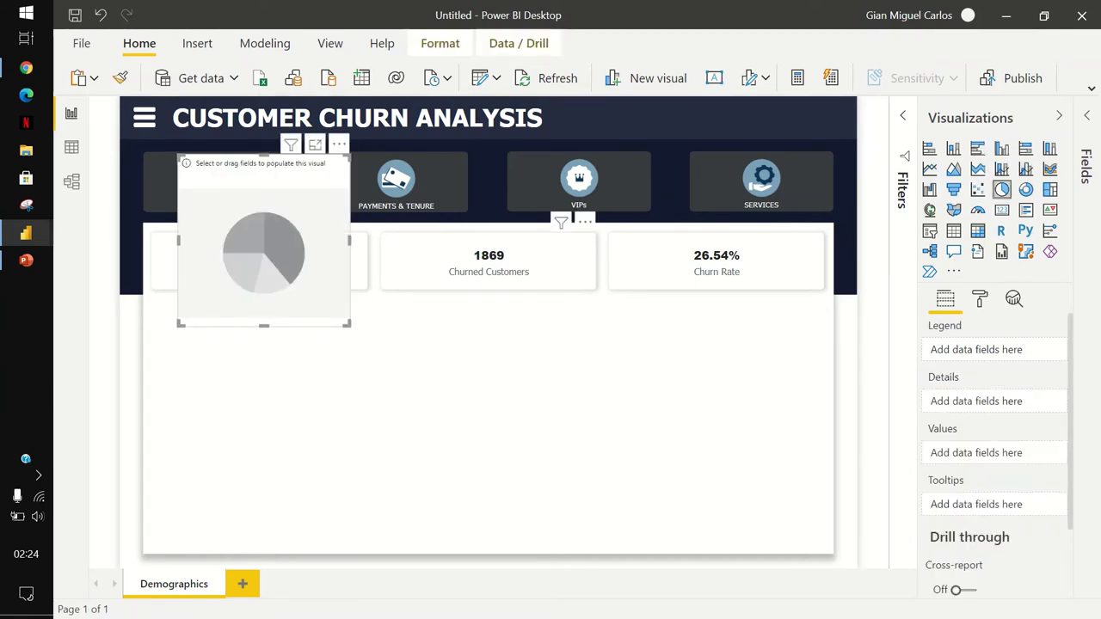
left_click_drag(263, 241, 238, 381)
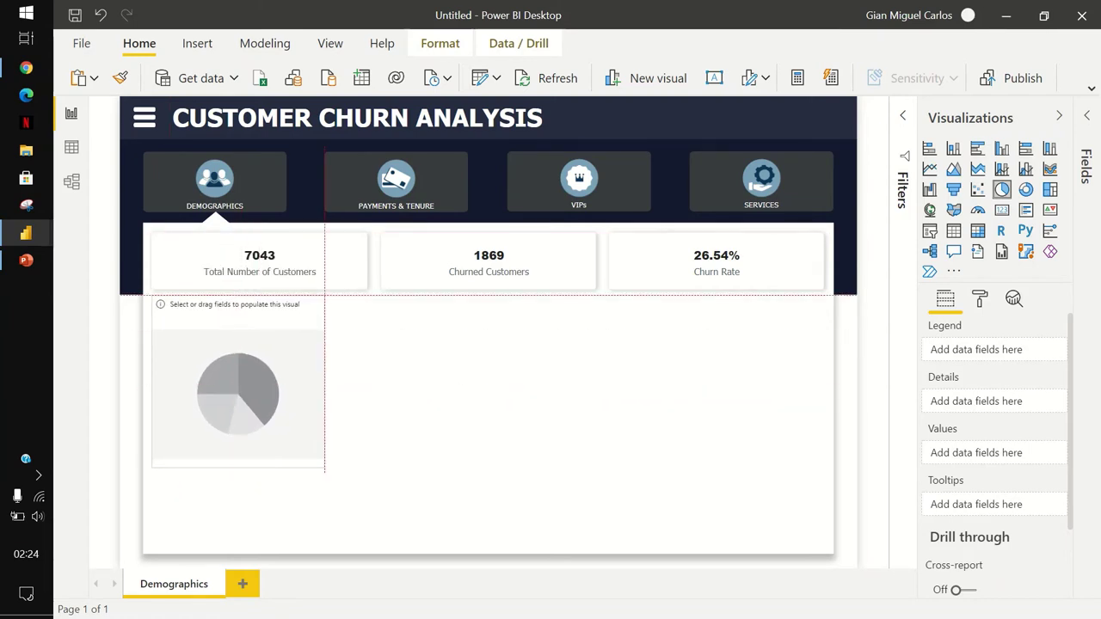
left_click_drag(237, 382, 237, 381)
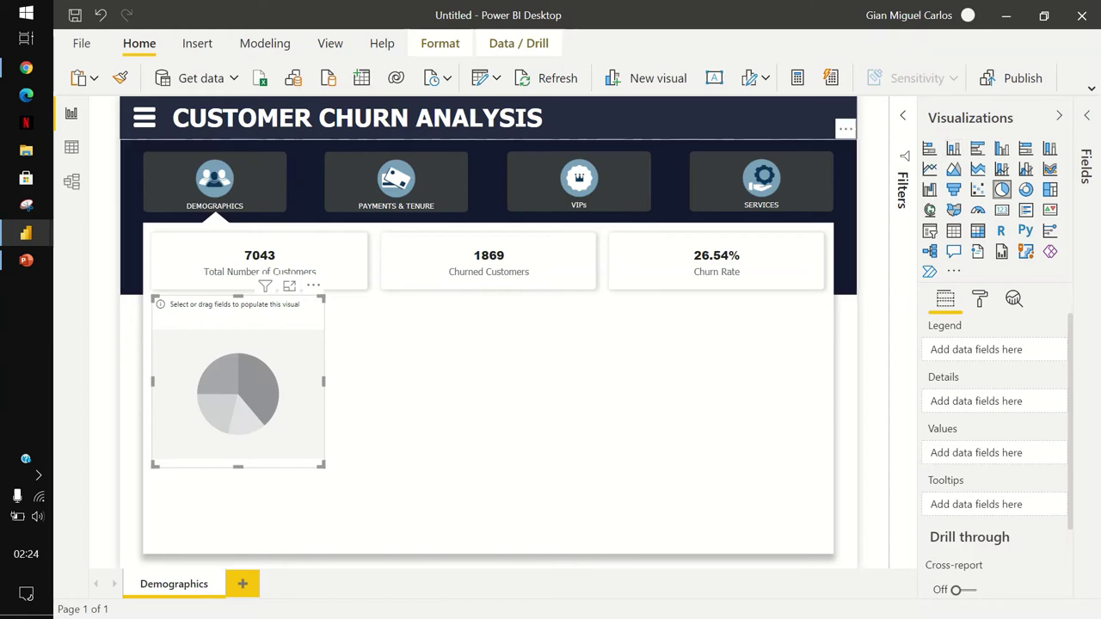
key("Escape")
Place a column chart beside the pie chart and expand the CustomerChurn table's fields.
left_click(953, 148)
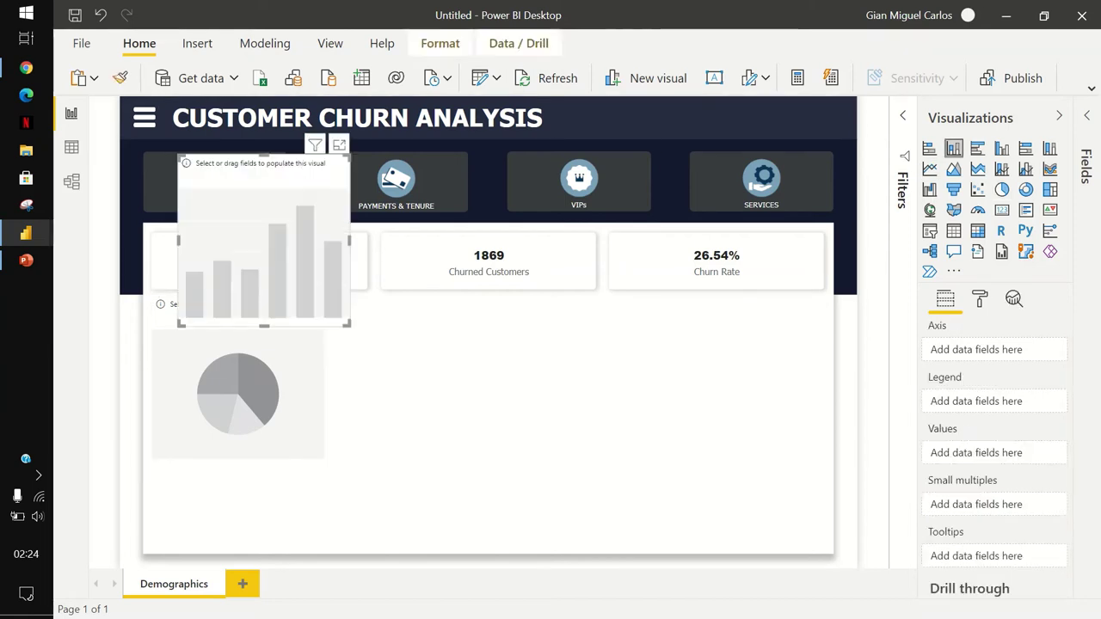
left_click_drag(267, 227, 458, 389)
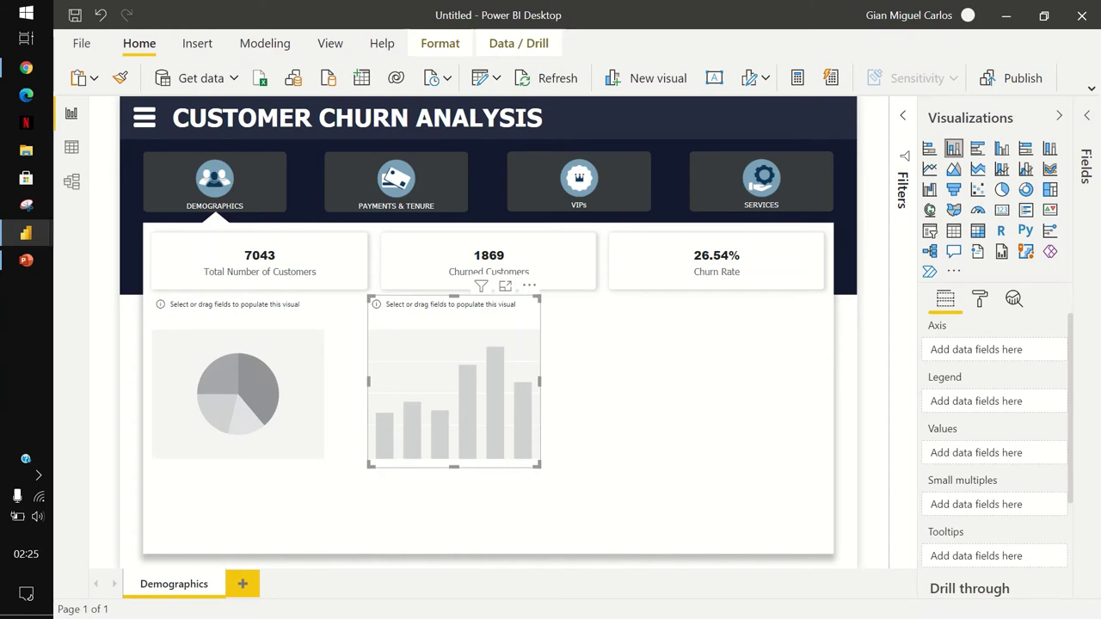
left_click_drag(455, 381, 477, 403)
left_click(237, 391)
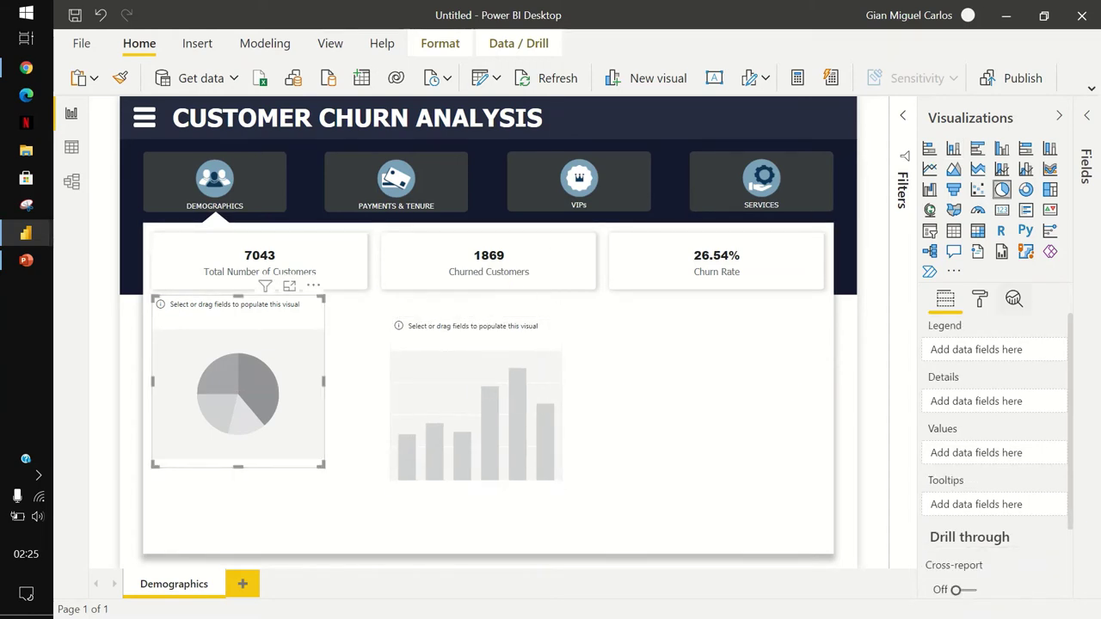
left_click(1086, 168)
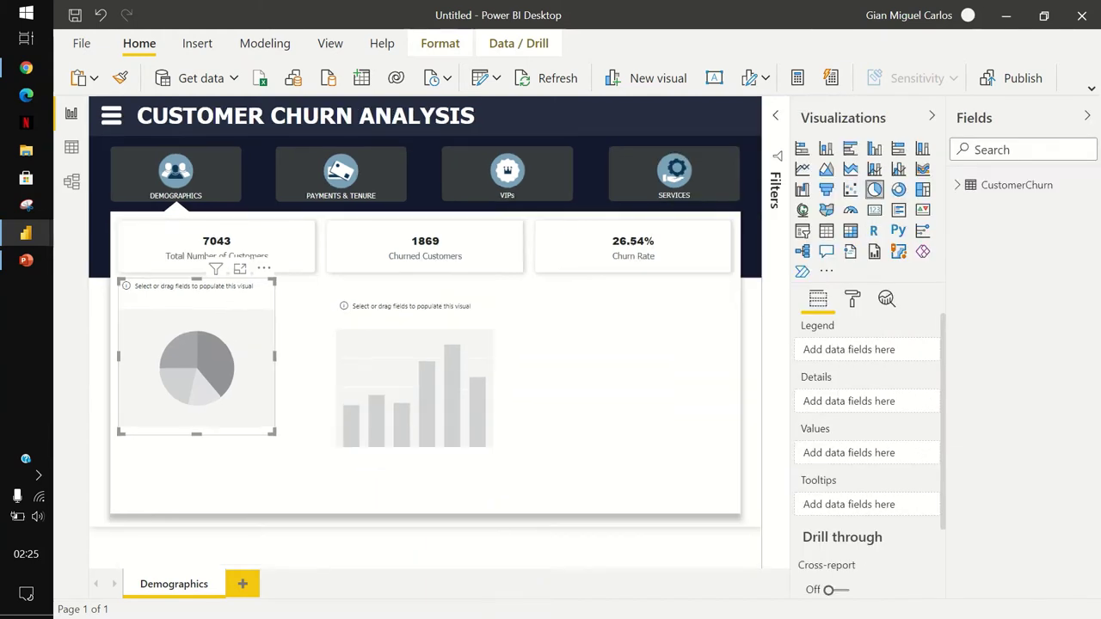
left_click(1016, 185)
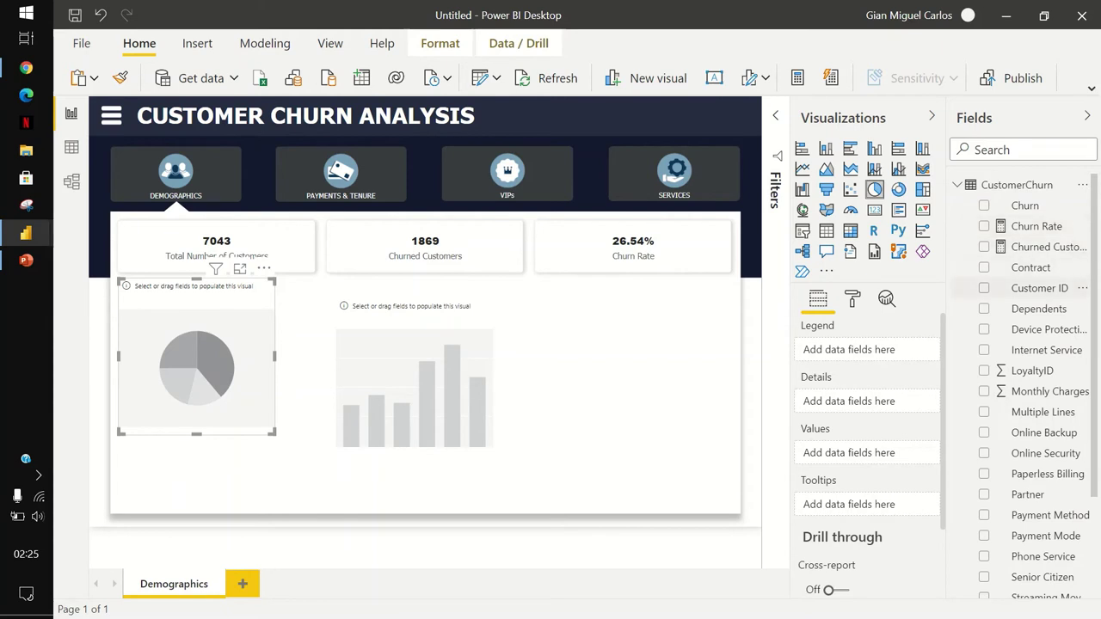
Use Churn as the pie's legend and Count of Churn as its values.
left_click(983, 206)
key("Escape")
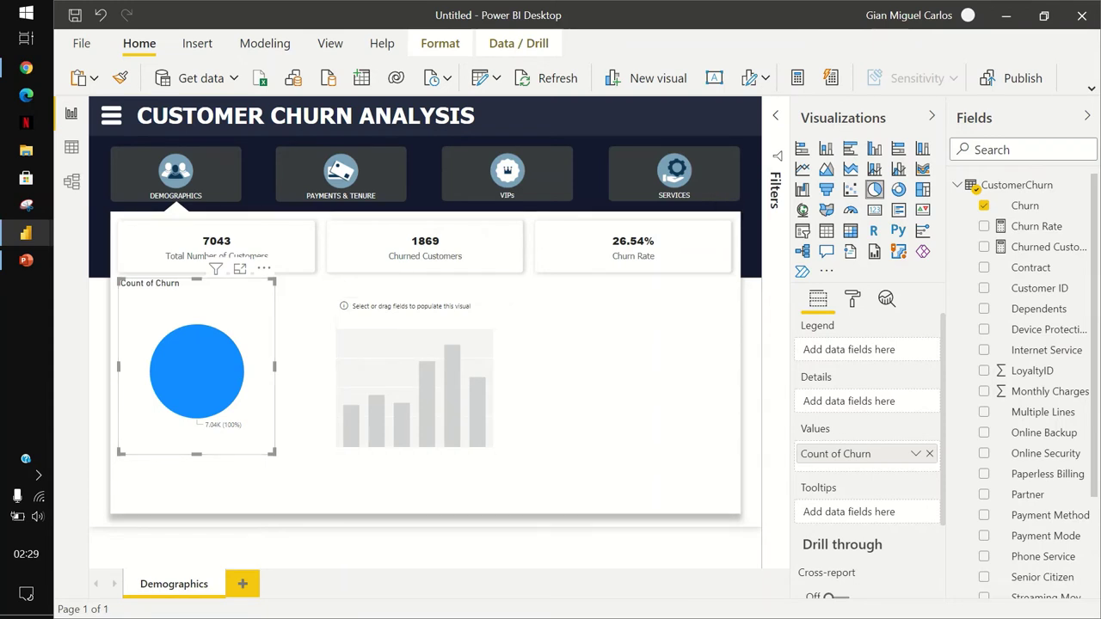
left_click(984, 206)
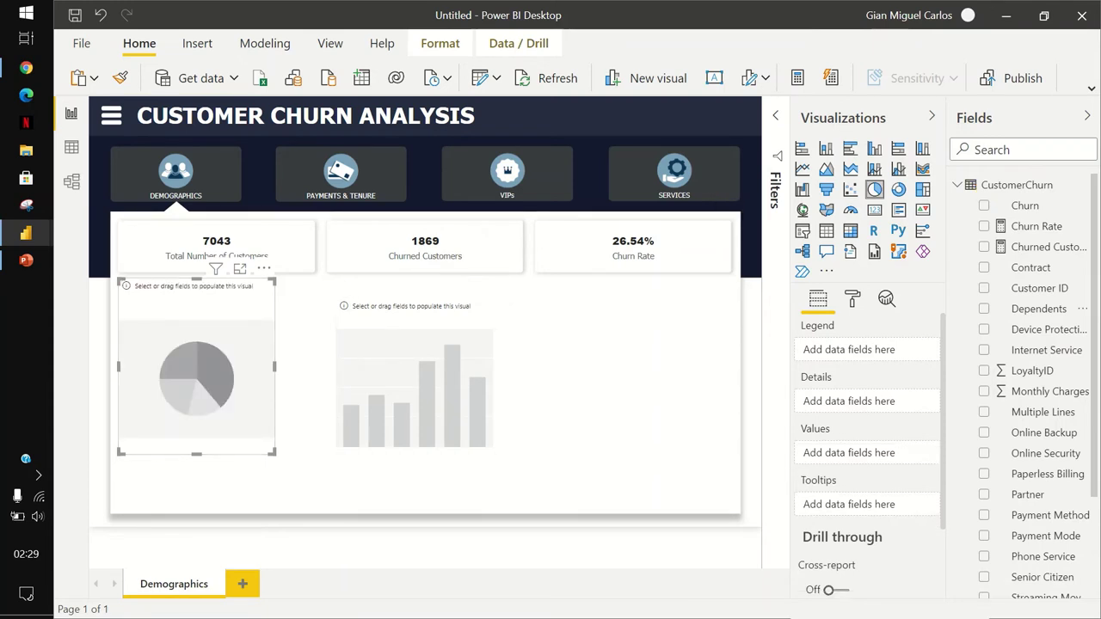
left_click_drag(1025, 206, 882, 356)
left_click_drag(1024, 206, 886, 460)
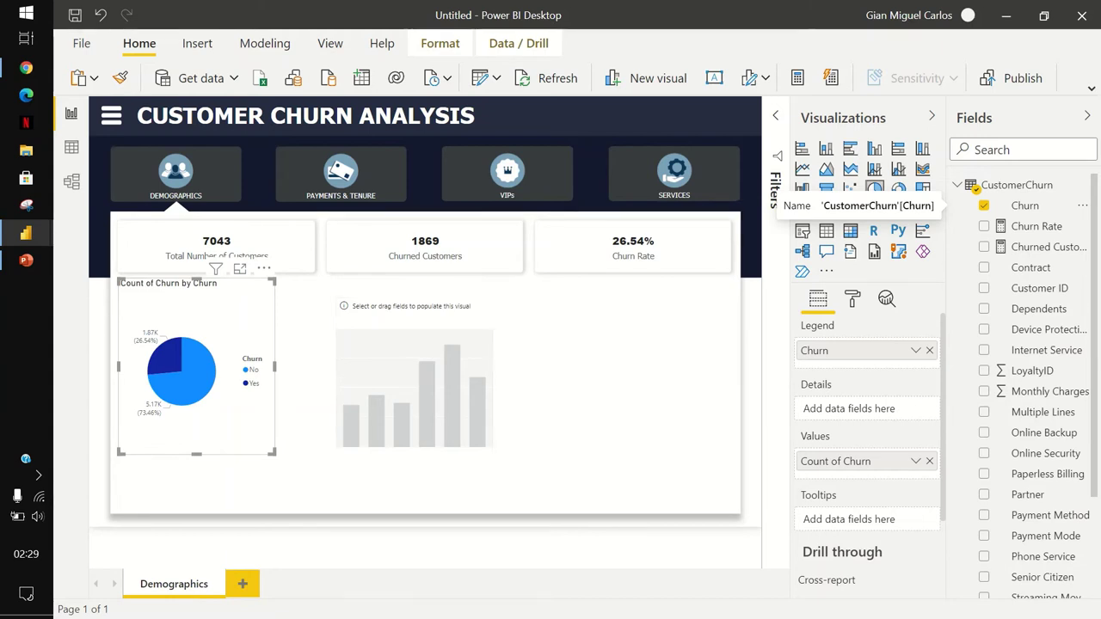
left_click(853, 299)
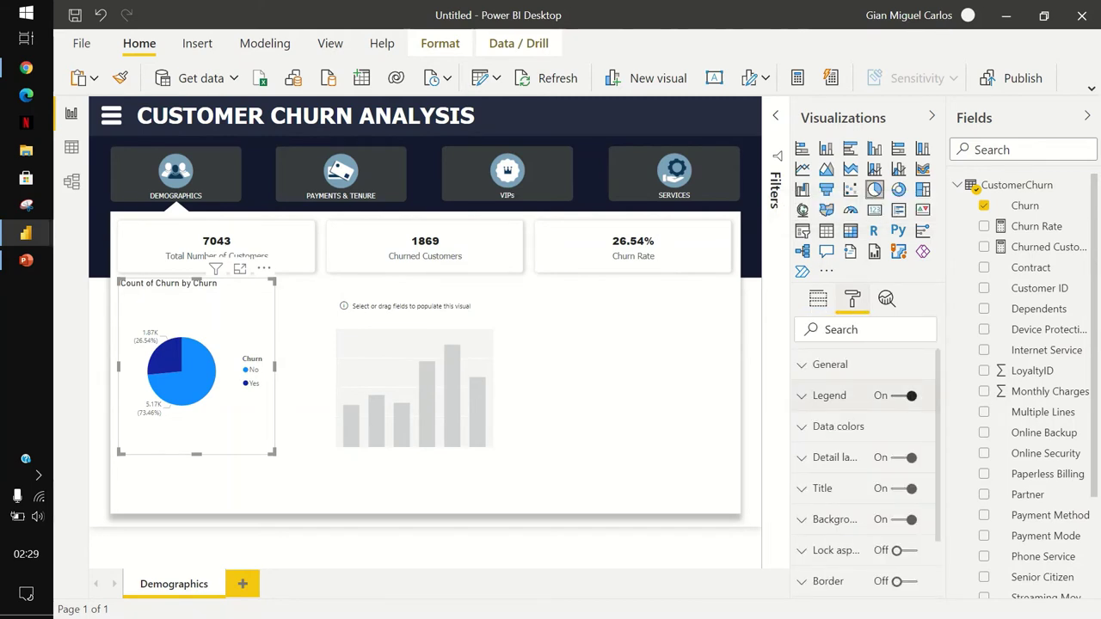
Hide the pie legend and set detail labels to Category, percent of total.
left_click(904, 396)
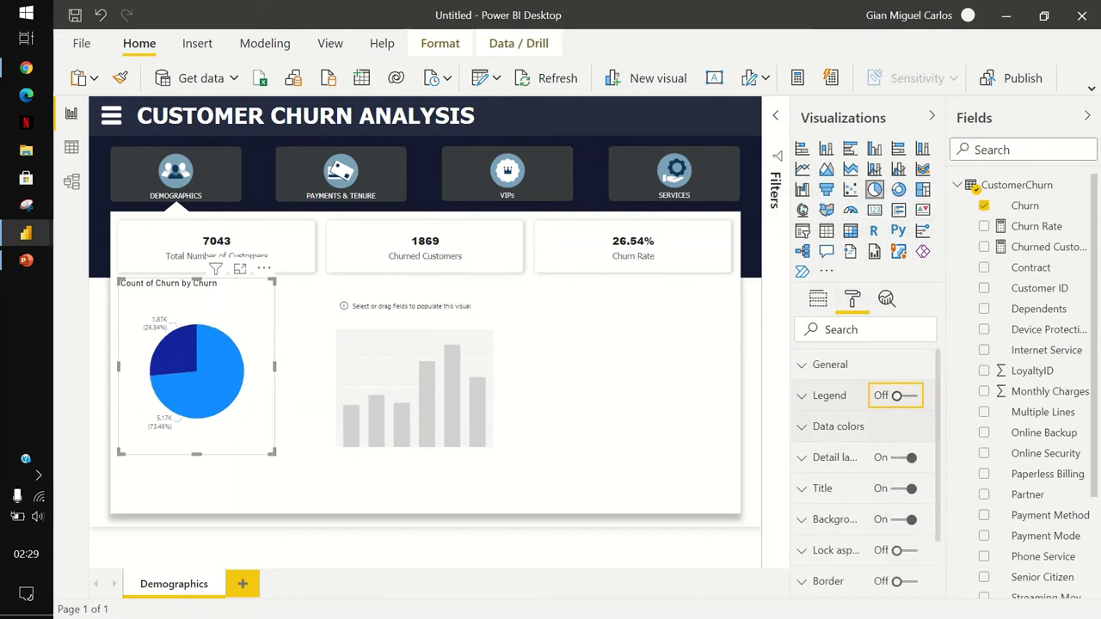
scroll(865, 473, "down", 2)
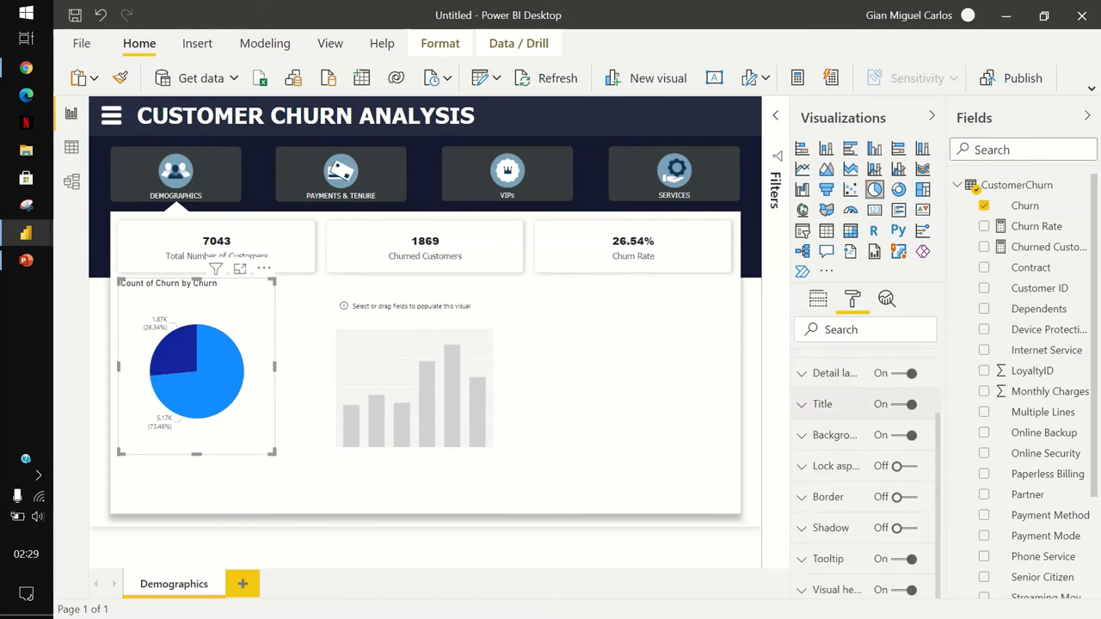
left_click(830, 373)
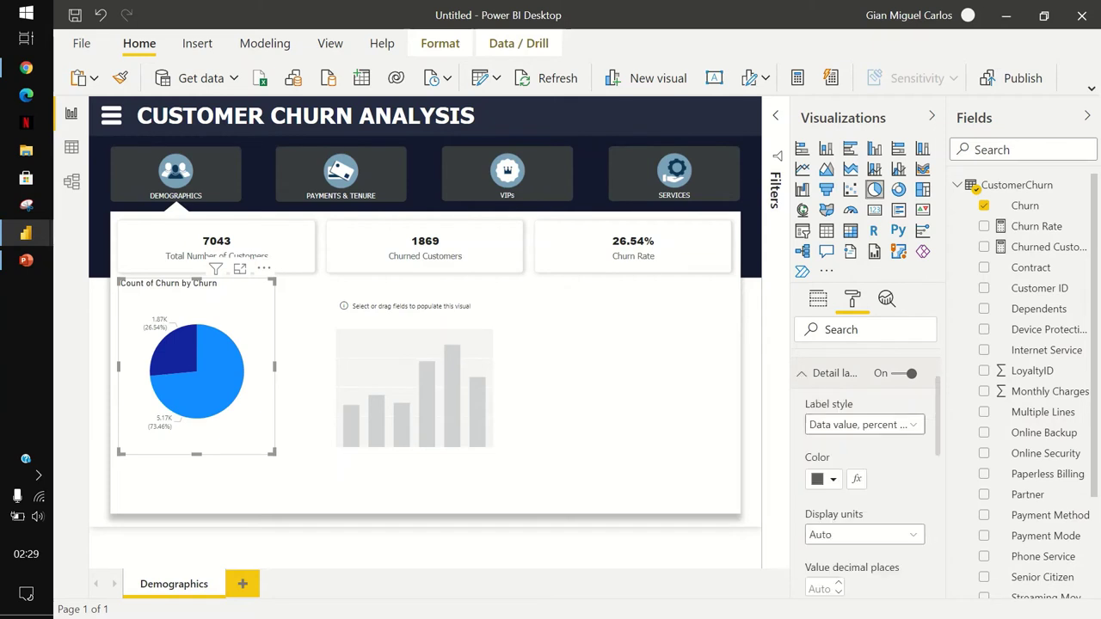
left_click(865, 425)
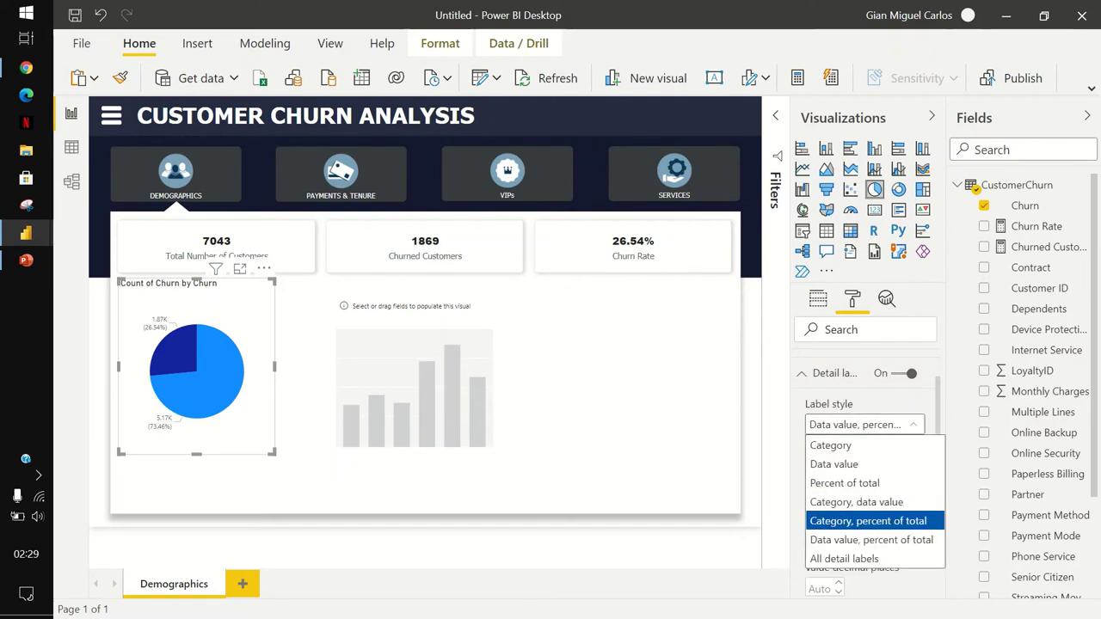
left_click(868, 520)
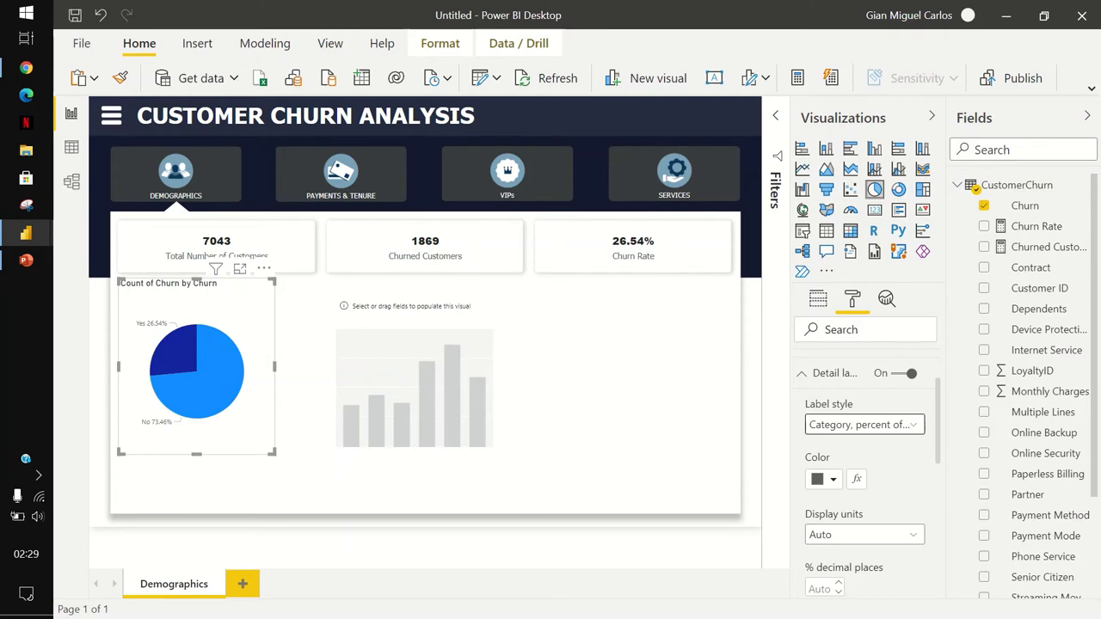
Set the pie's detail label font to Tahoma.
scroll(864, 474, "down", 3)
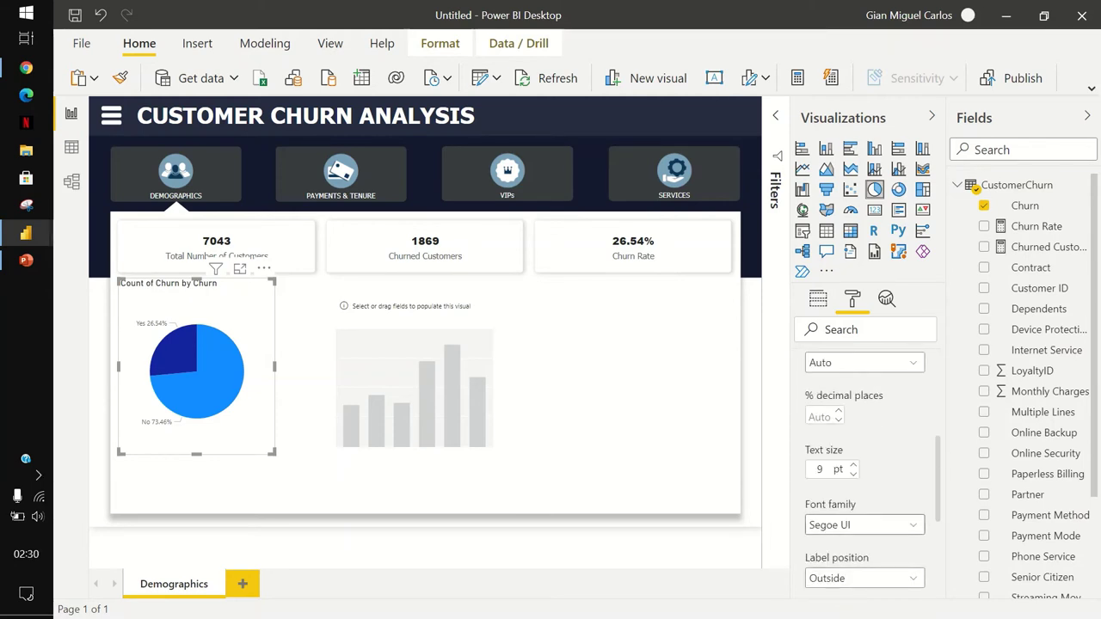
left_click(864, 525)
scroll(864, 443, "down", 5)
key("Up")
key("Up")
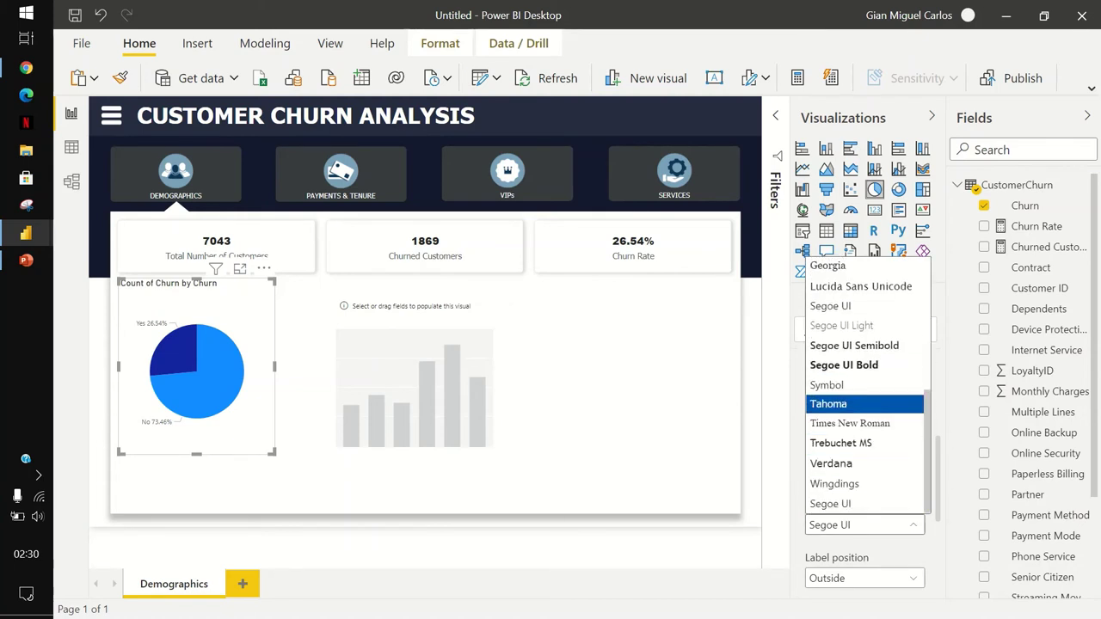
key("Return")
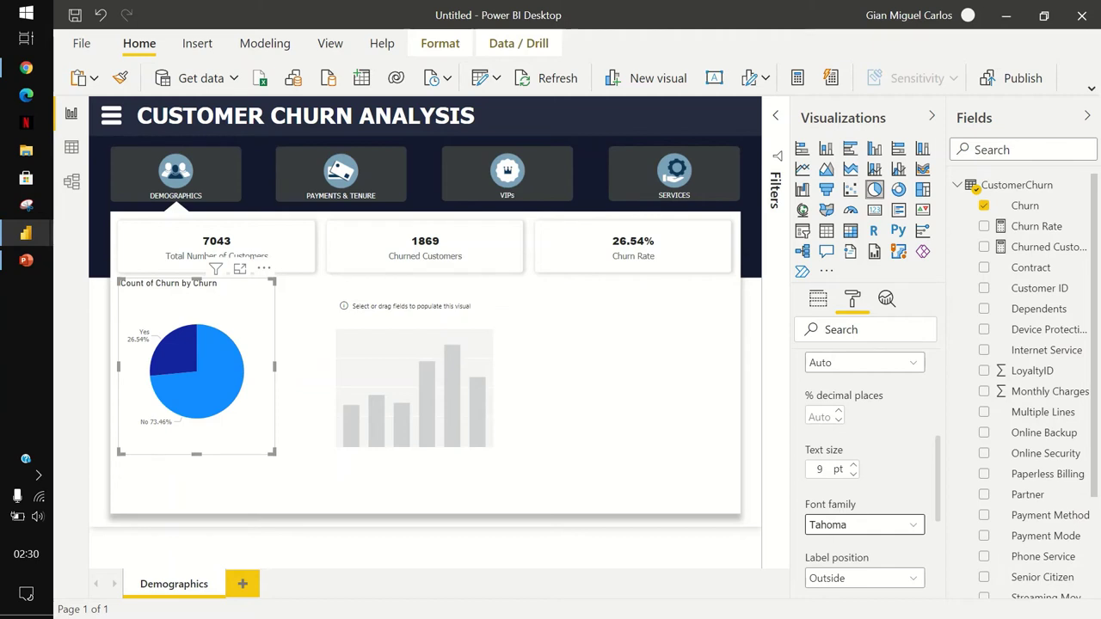
scroll(865, 474, "up", 5)
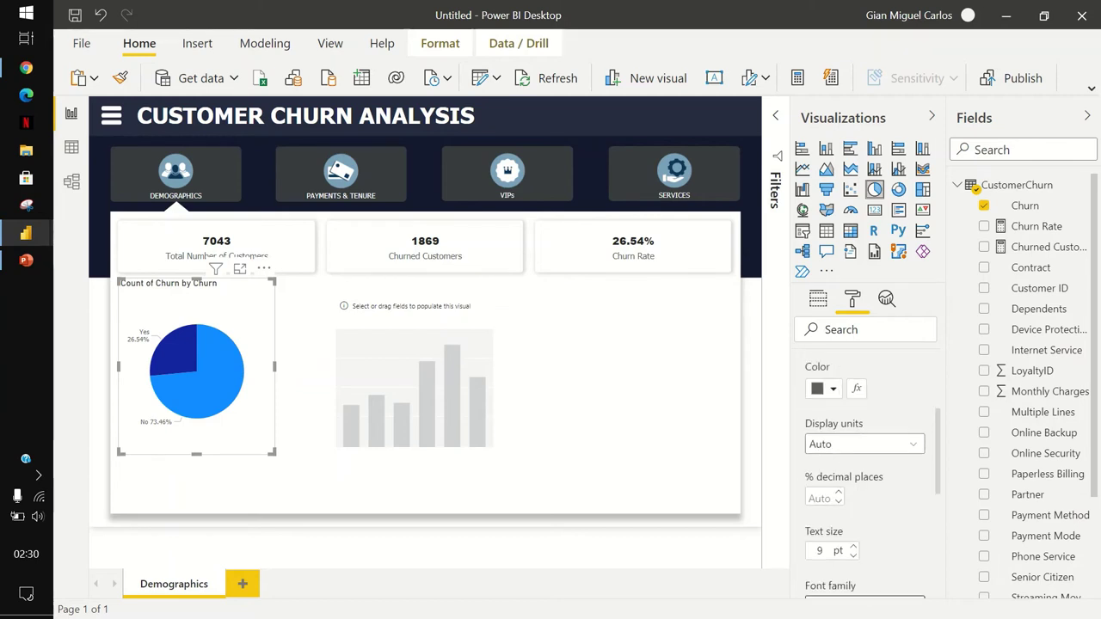
left_click(835, 457)
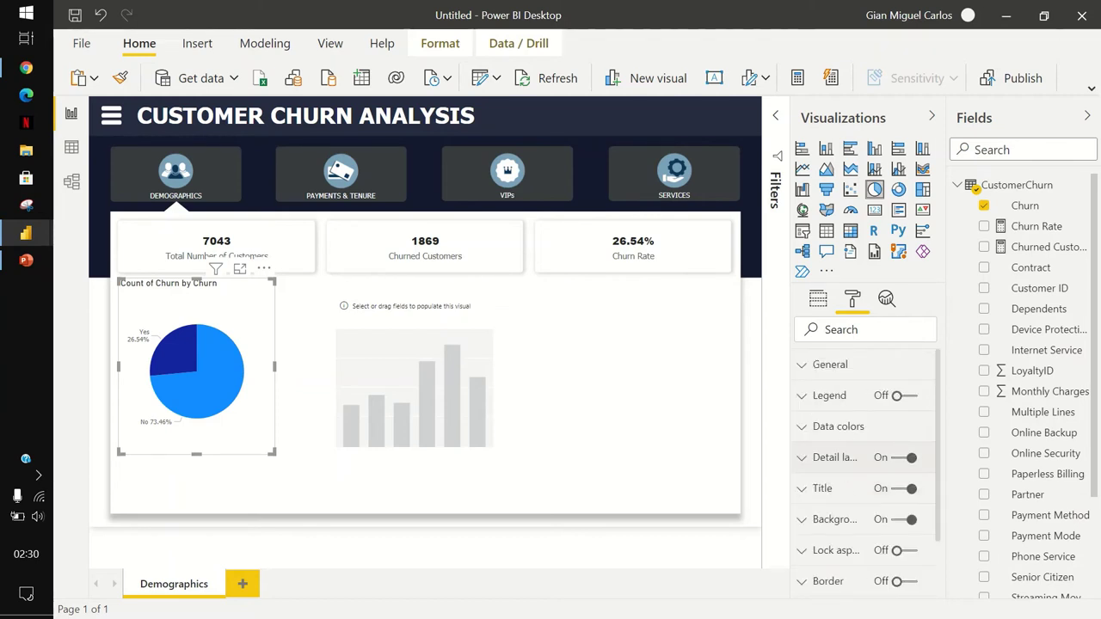
scroll(865, 474, "down", 2)
left_click(822, 404)
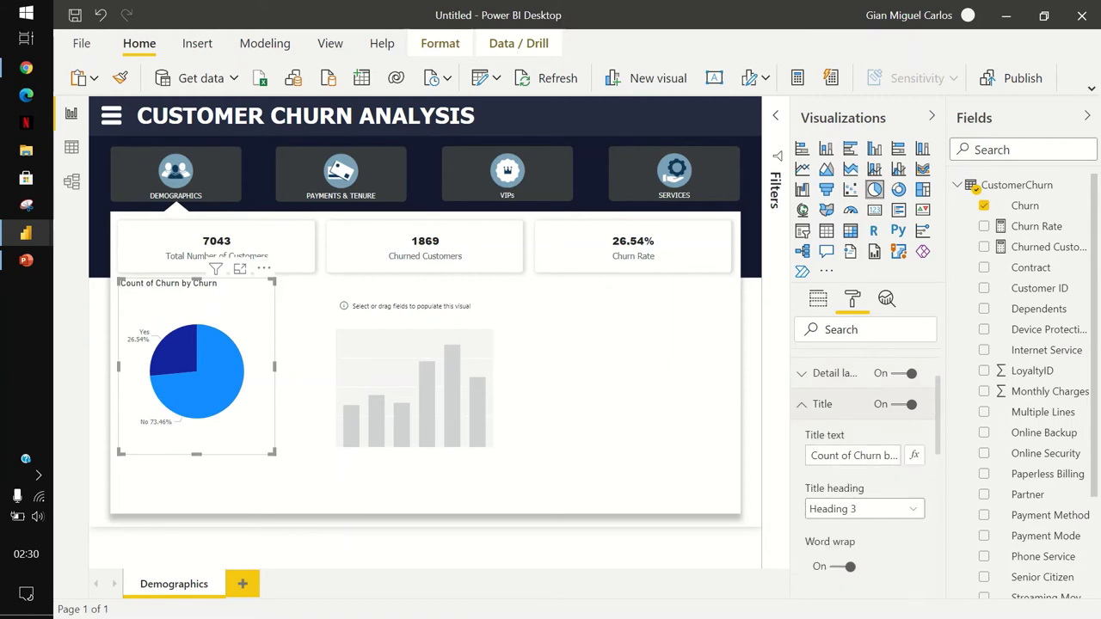
Title the pie chart 'Churn Distribution', centred, in Segoe UI Bold.
left_click(847, 455)
key("ctrl+a")
type("Churn Di")
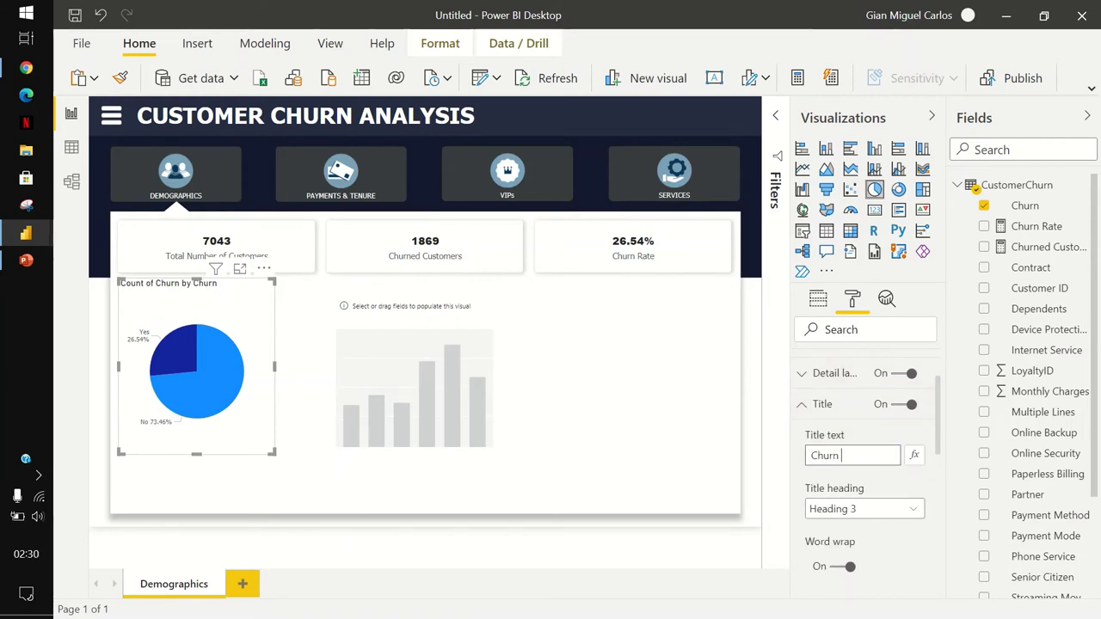
type("stribution")
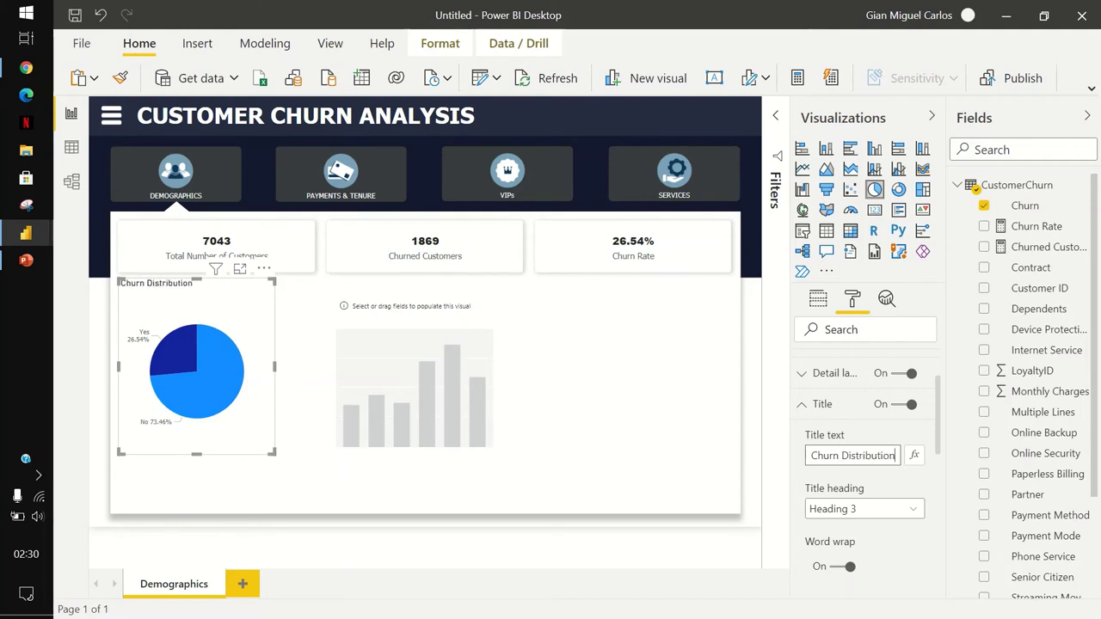
scroll(865, 473, "down", 6)
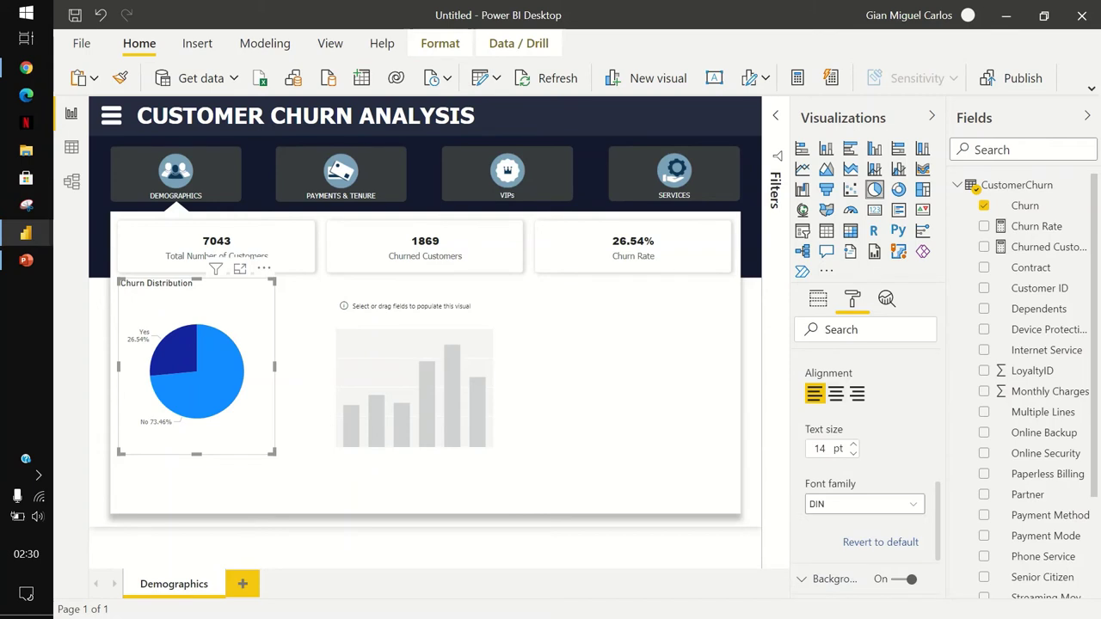
left_click(835, 393)
left_click(865, 504)
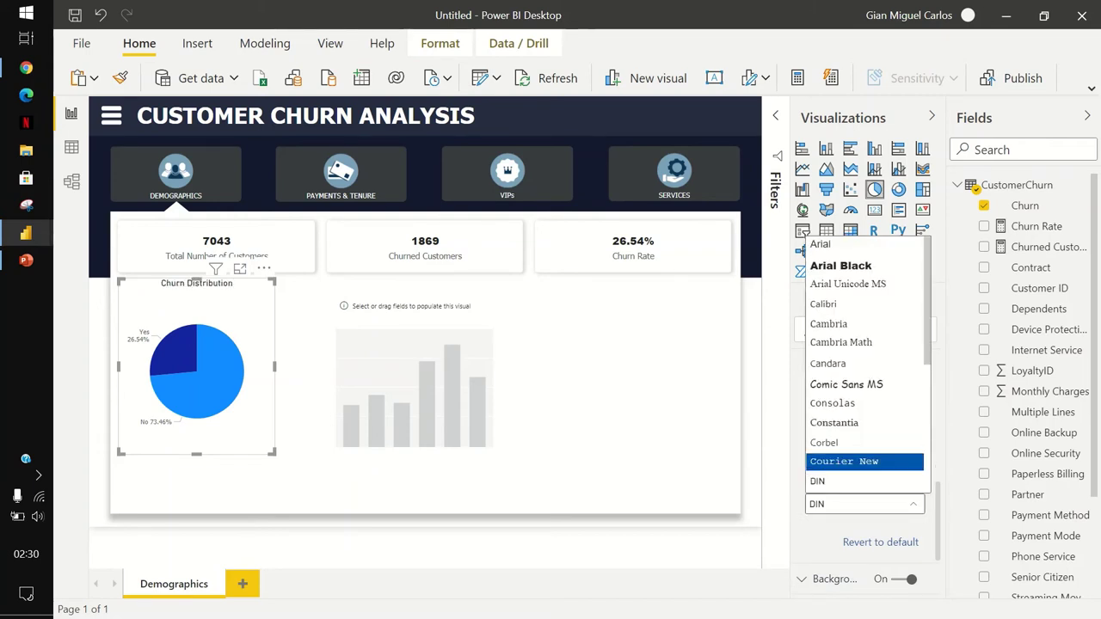
scroll(865, 366, "down", 5)
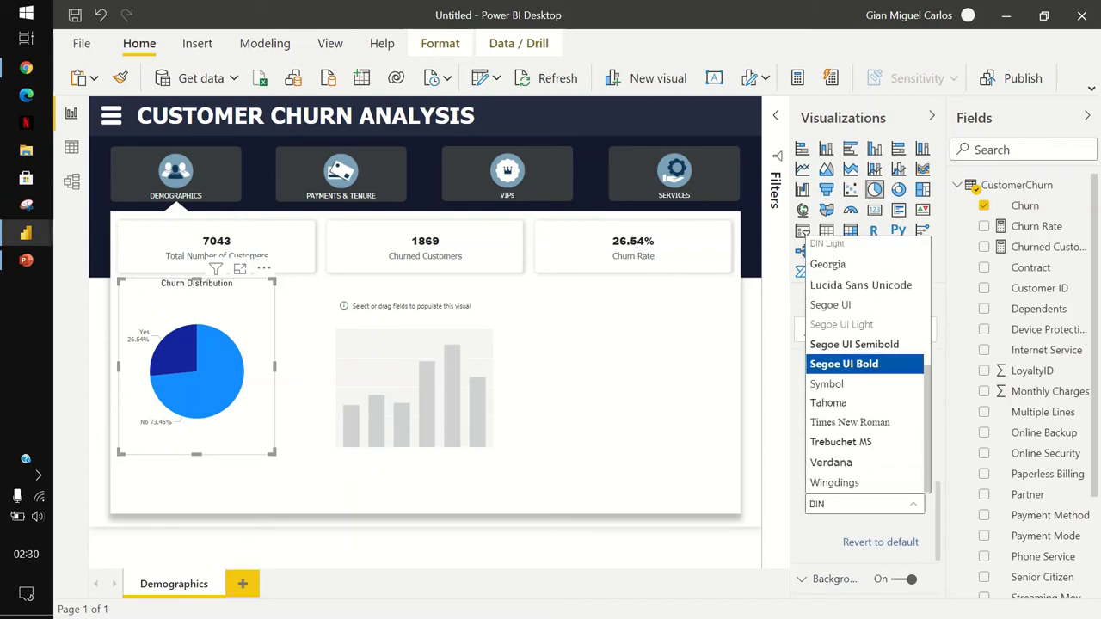
left_click(865, 364)
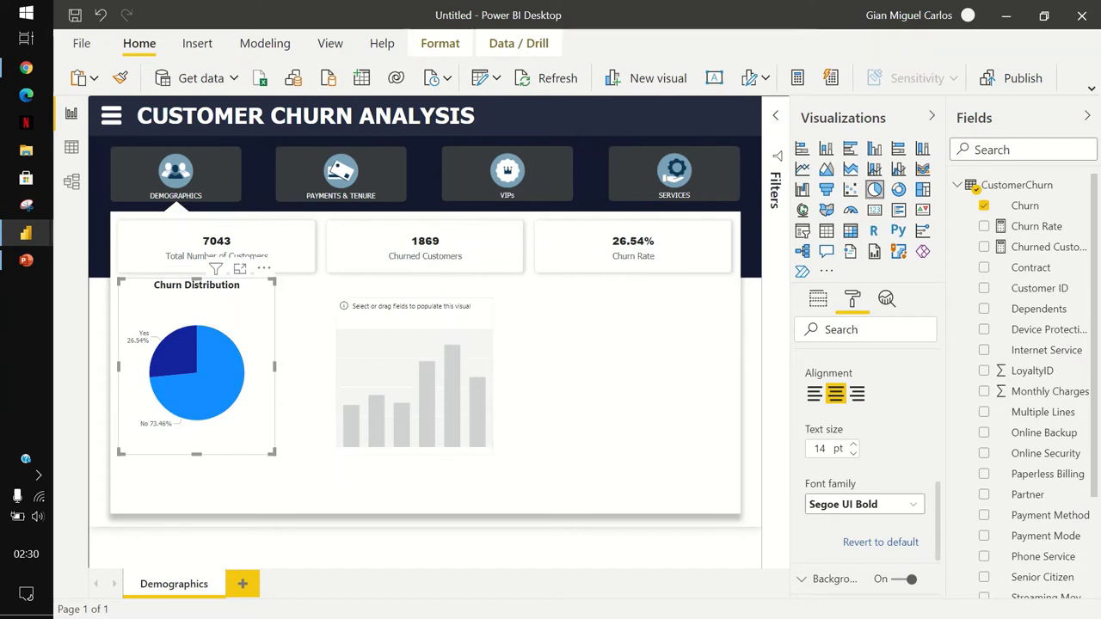
left_click(413, 378)
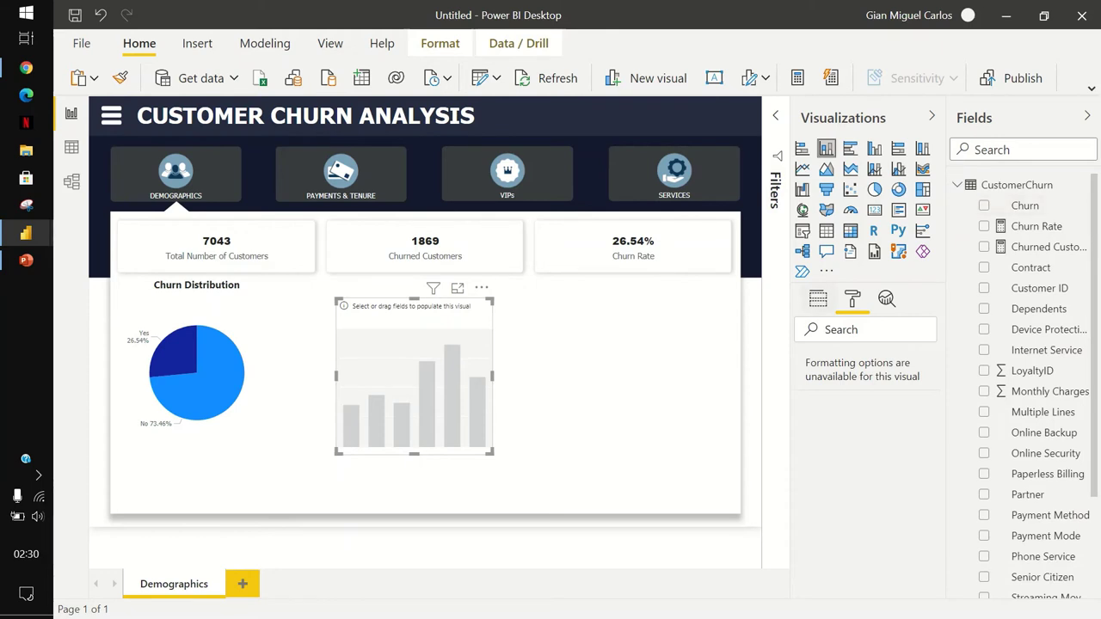
Build the stacked column chart with Partner on the axis, Churn as legend, and Count of Churn as values.
left_click(818, 297)
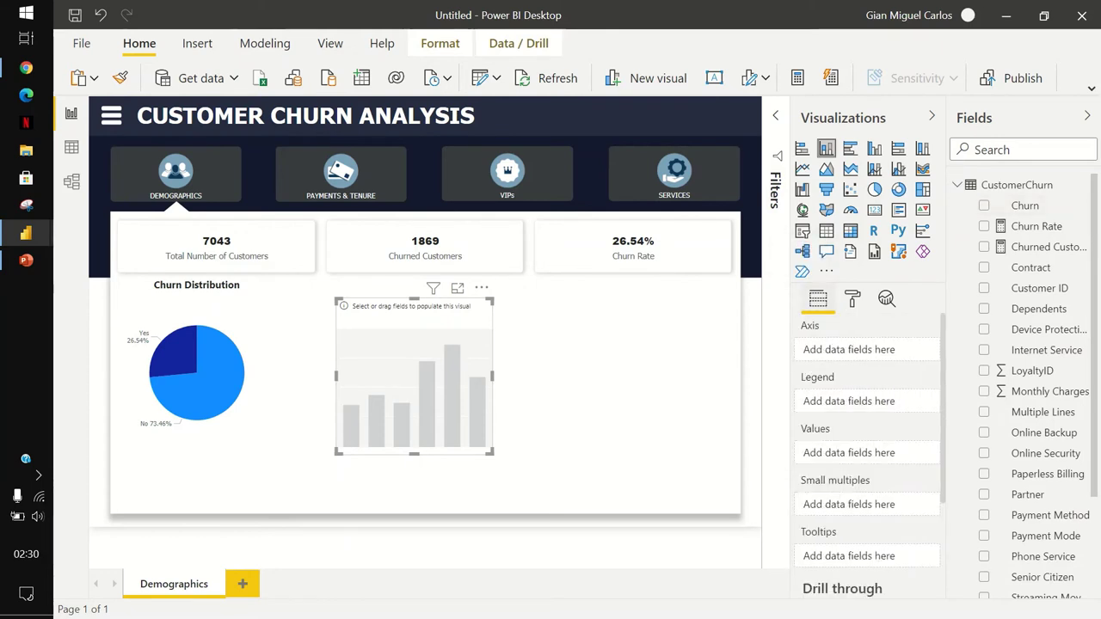
scroll(1041, 339, "down", 1)
scroll(1032, 387, "down", 2)
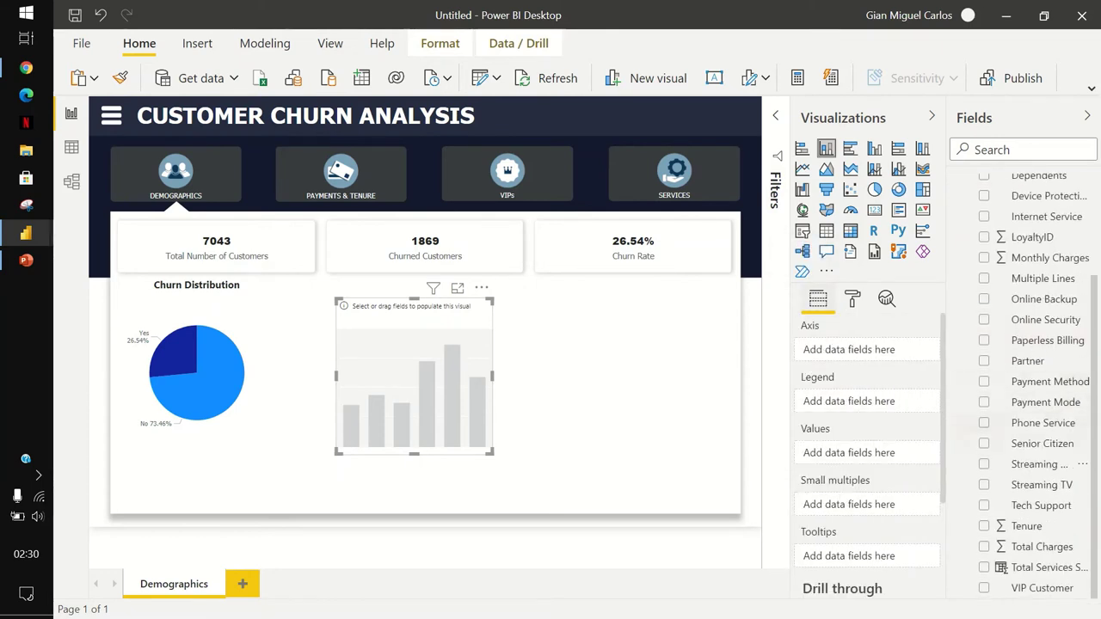
left_click_drag(1028, 361, 860, 351)
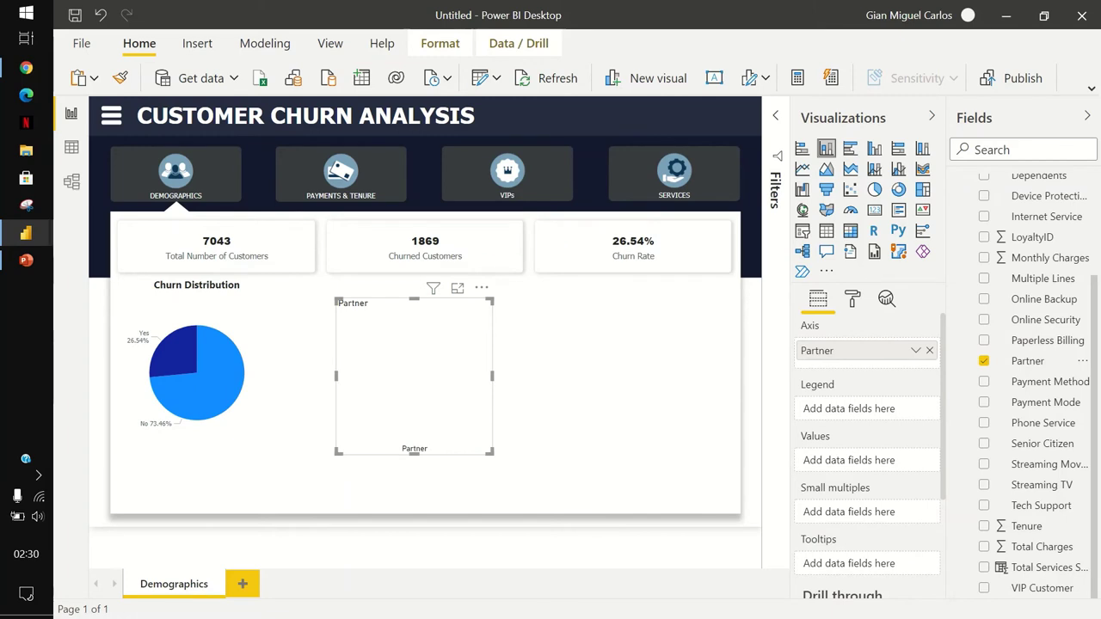
scroll(976, 187, "up", 3)
left_click_drag(1024, 205, 860, 411)
left_click_drag(1024, 206, 860, 462)
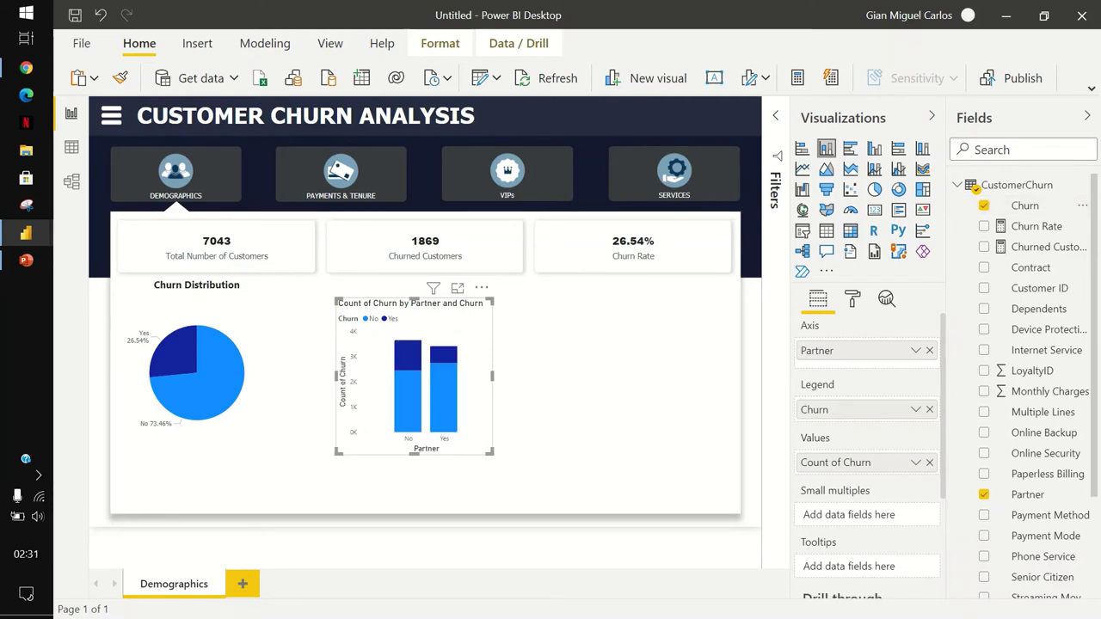
Set the chart legend position to Top Center.
left_click(853, 298)
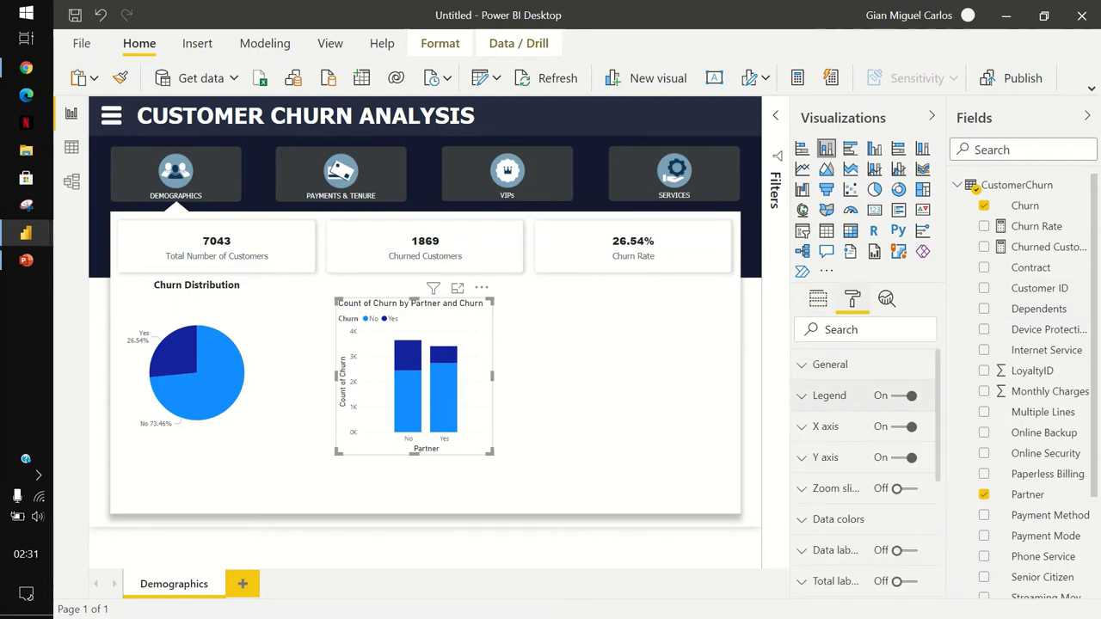
left_click(829, 395)
scroll(864, 430, "down", 3)
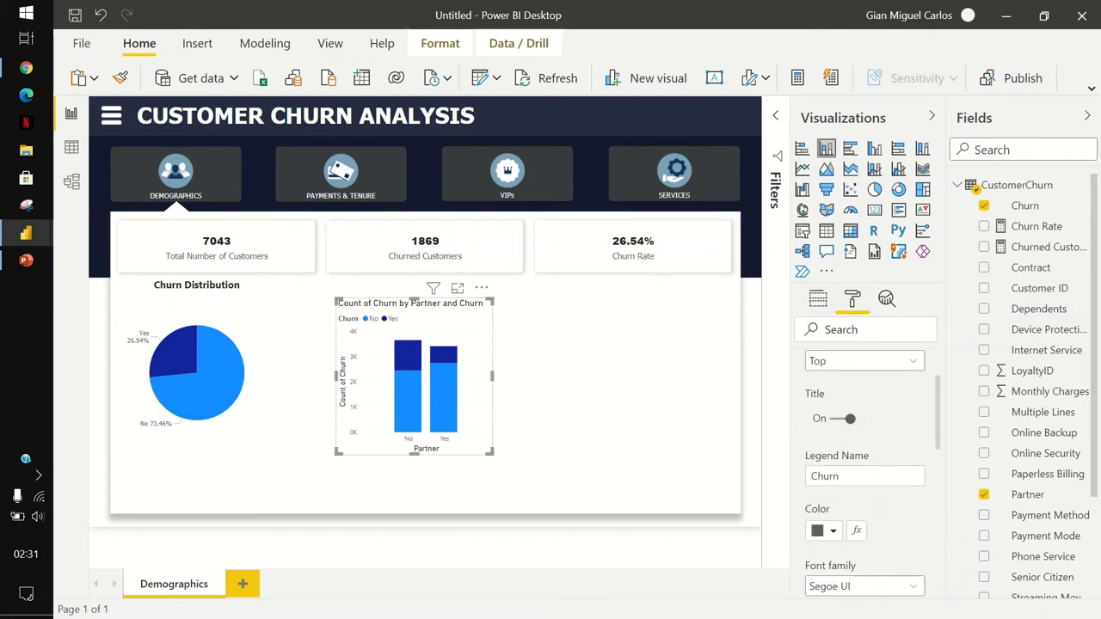
left_click(865, 361)
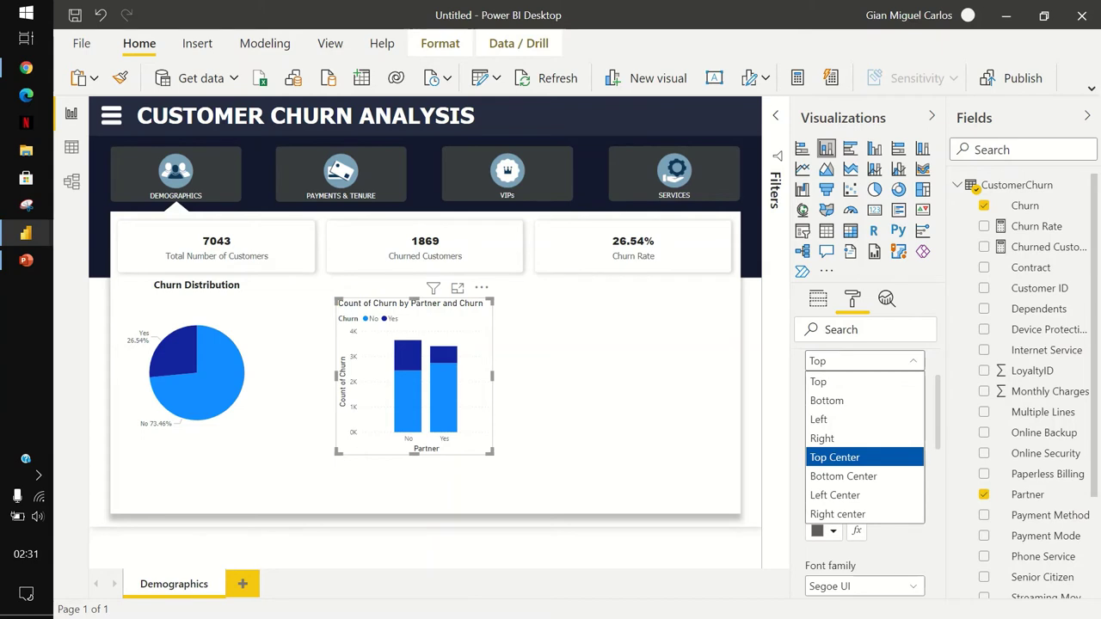
key("Return")
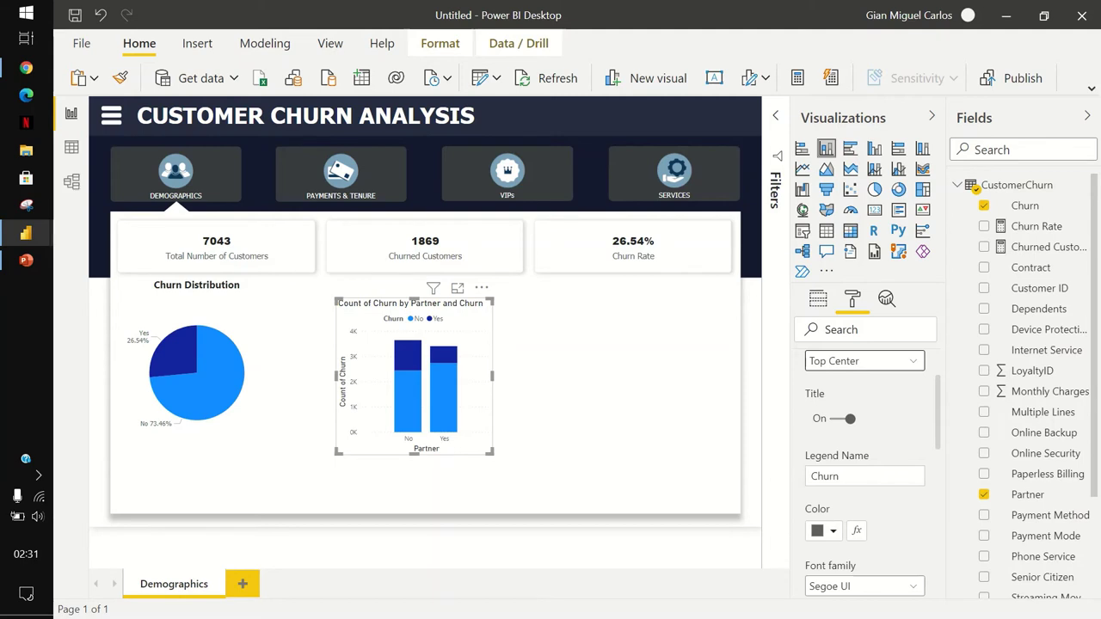
scroll(865, 474, "up", 2)
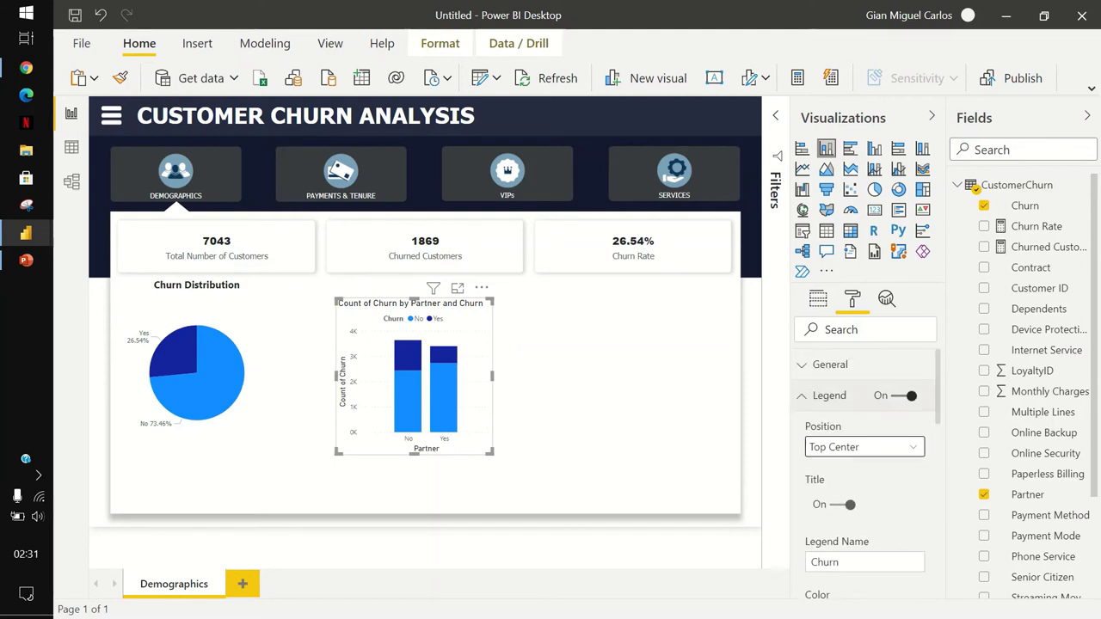
left_click(826, 394)
Turn off the Y-axis title, leaving only the 0K–4K scale.
left_click(824, 457)
scroll(865, 474, "down", 2)
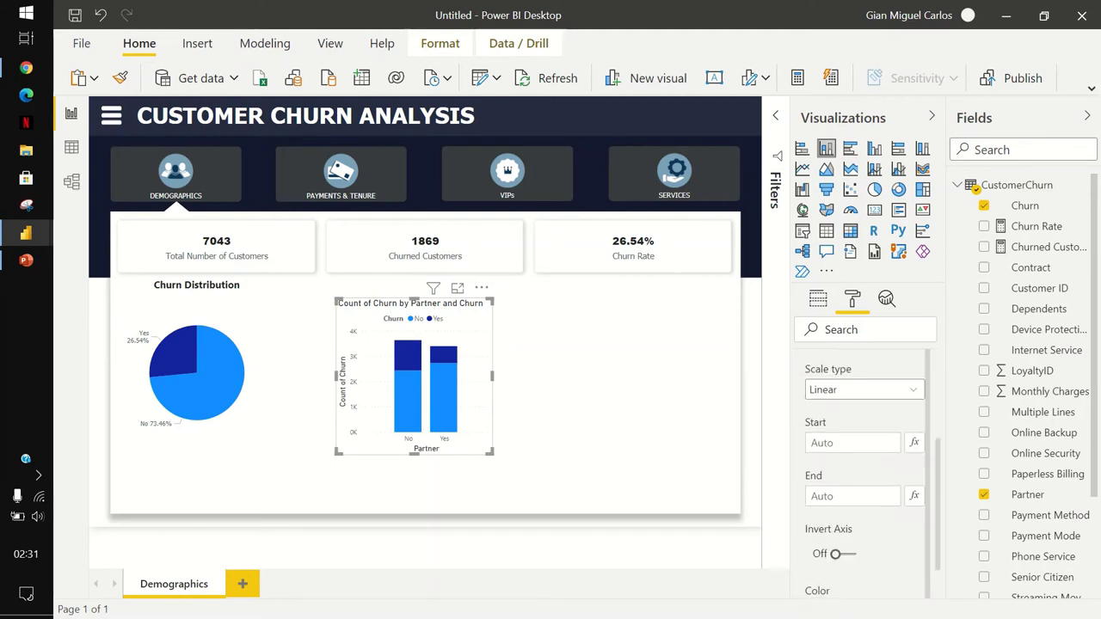
scroll(865, 473, "down", 5)
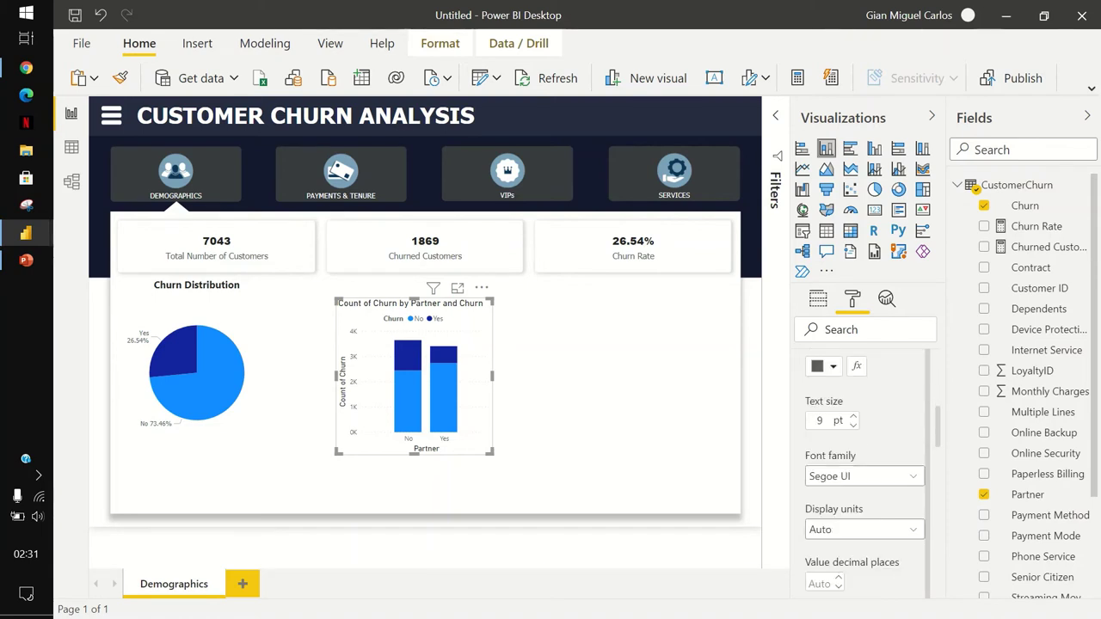
scroll(865, 474, "up", 2)
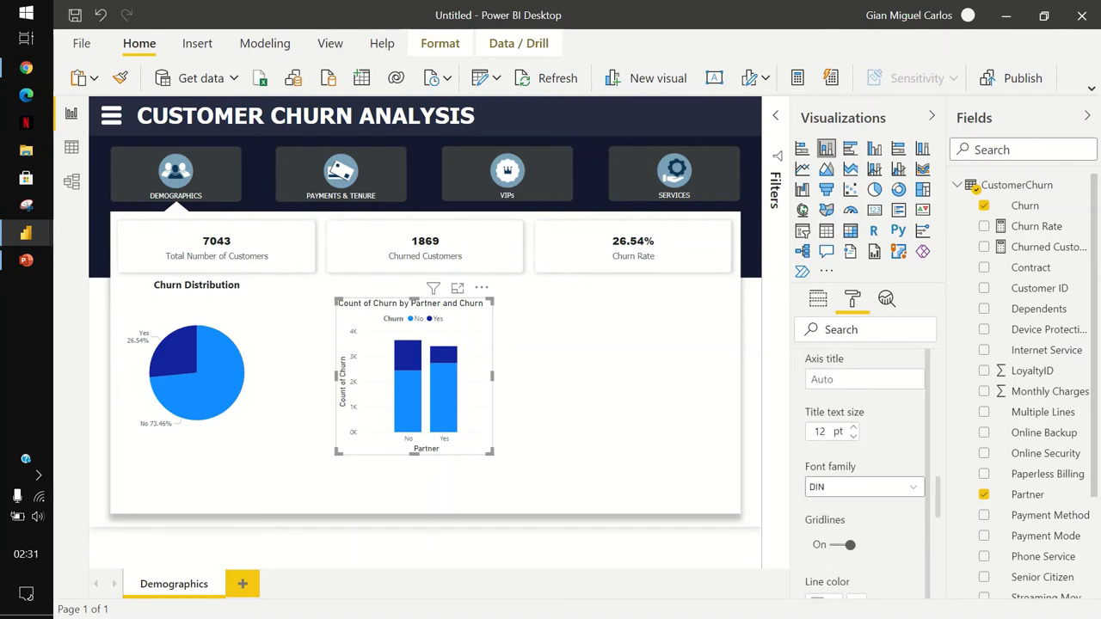
scroll(865, 473, "up", 1)
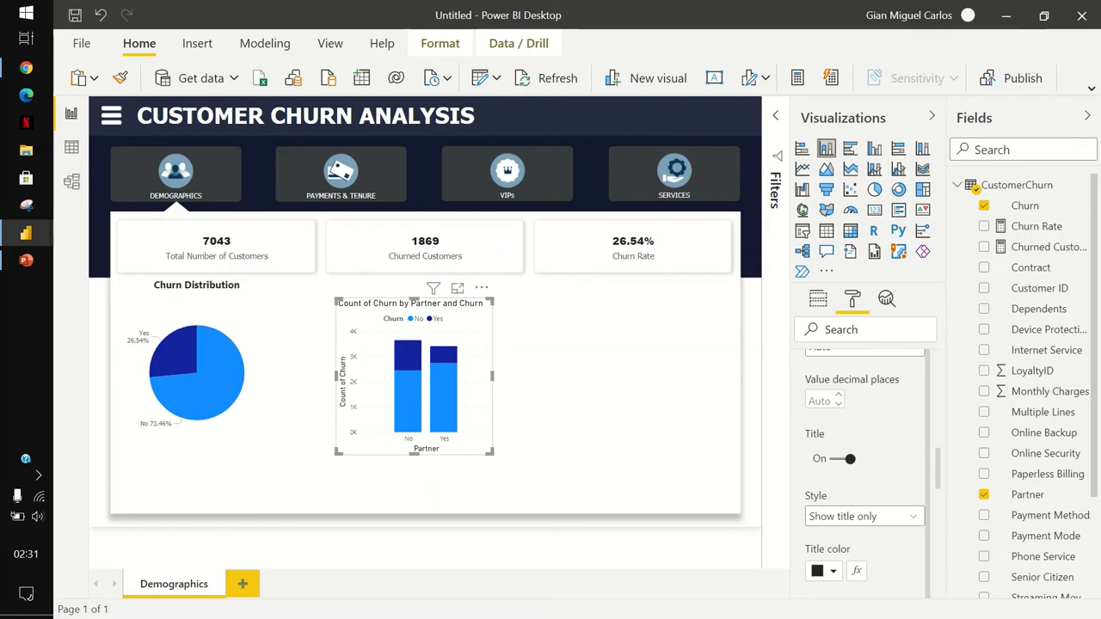
left_click(835, 458)
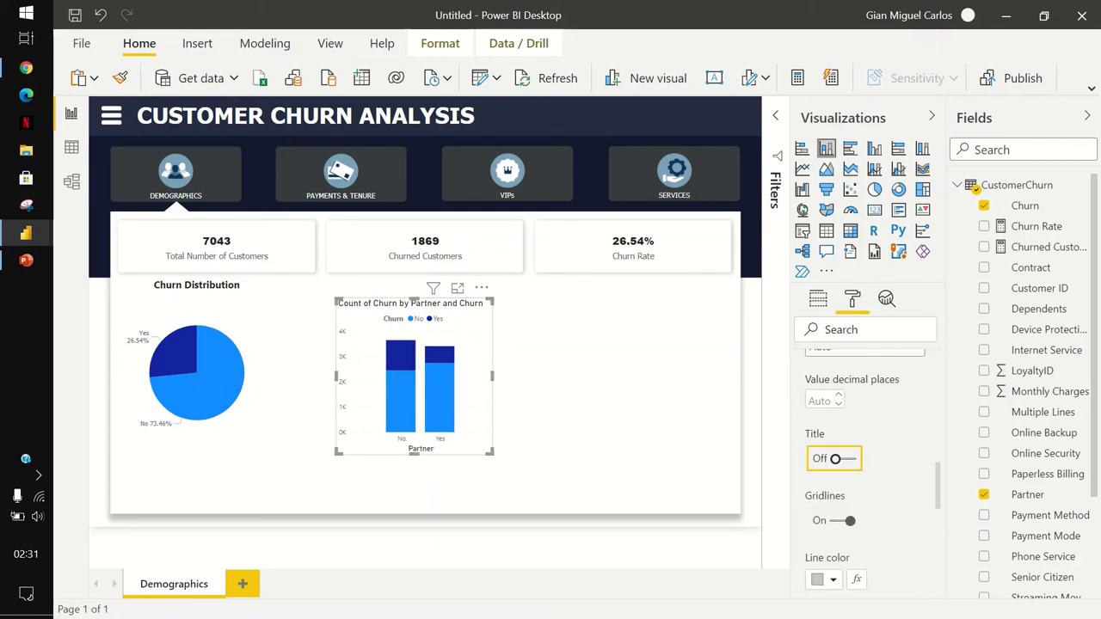
scroll(865, 473, "up", 10)
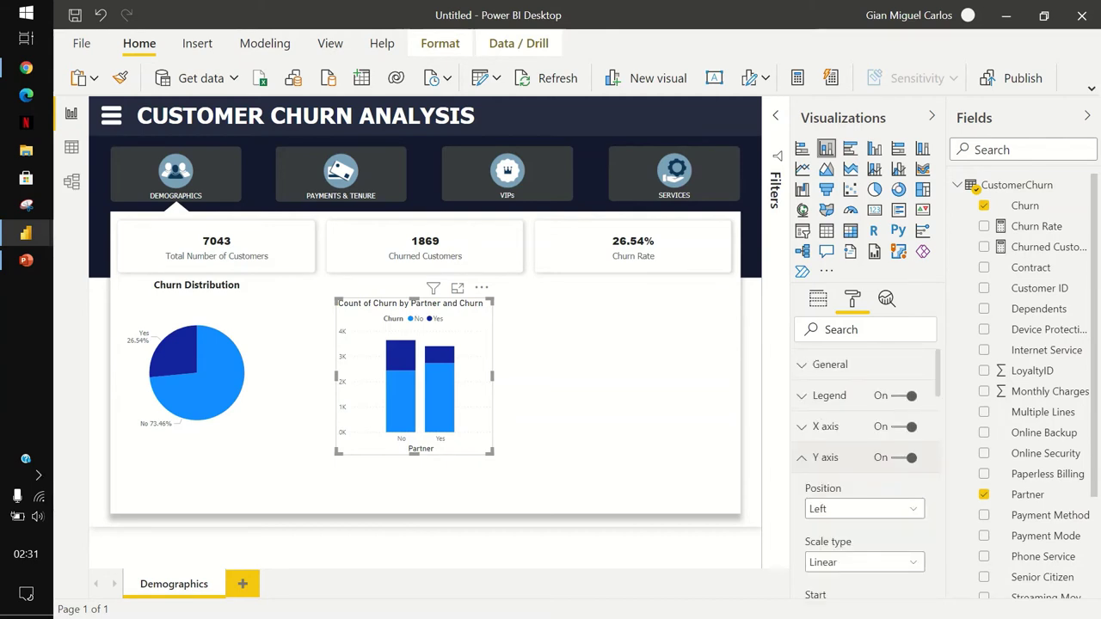
scroll(865, 474, "down", 10)
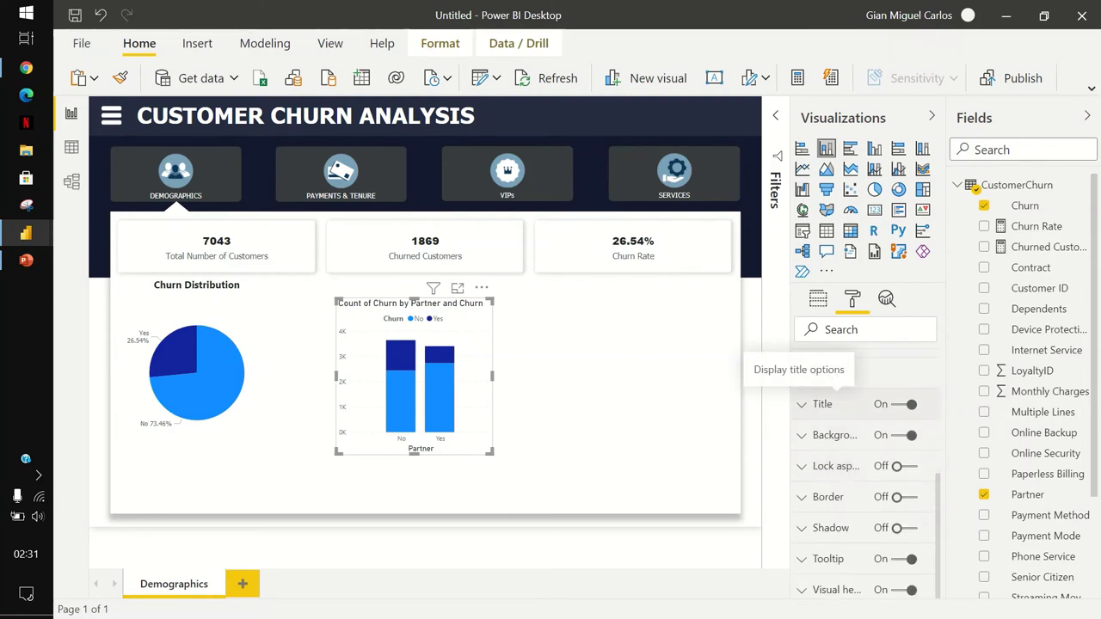
Replace the chart title with 'Churn Distribution by Partner'.
left_click(801, 403)
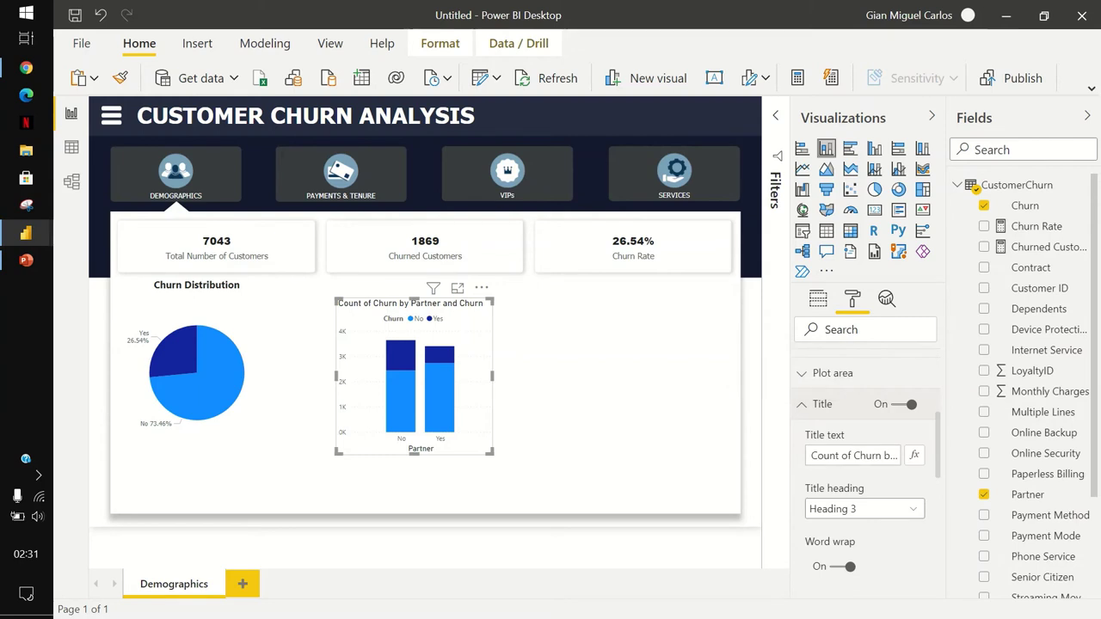
left_click(853, 455)
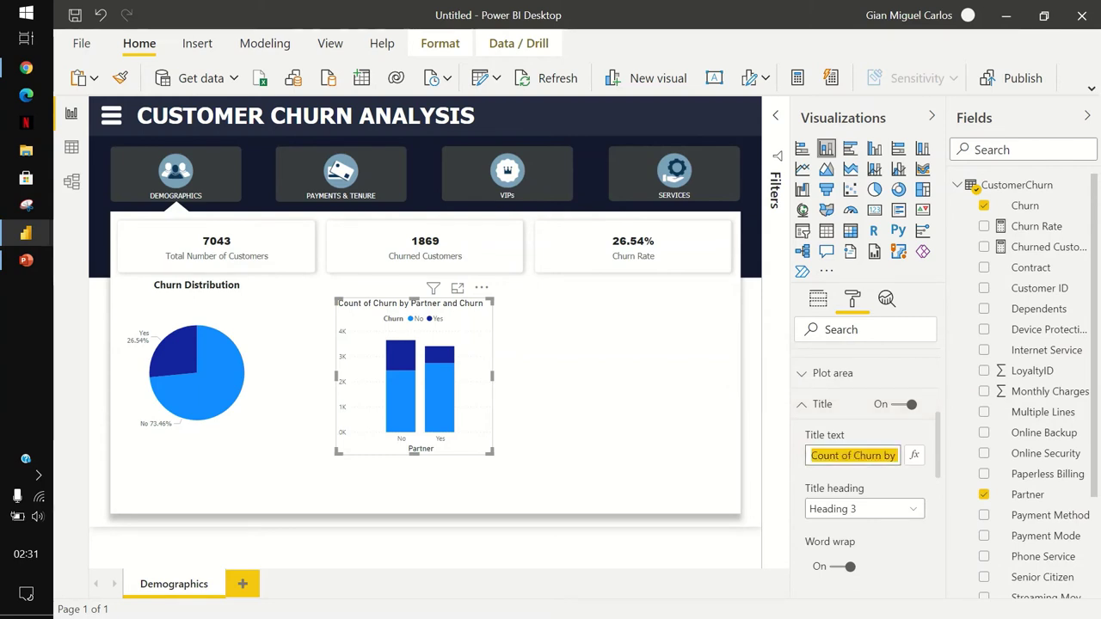
type("Churn Distri")
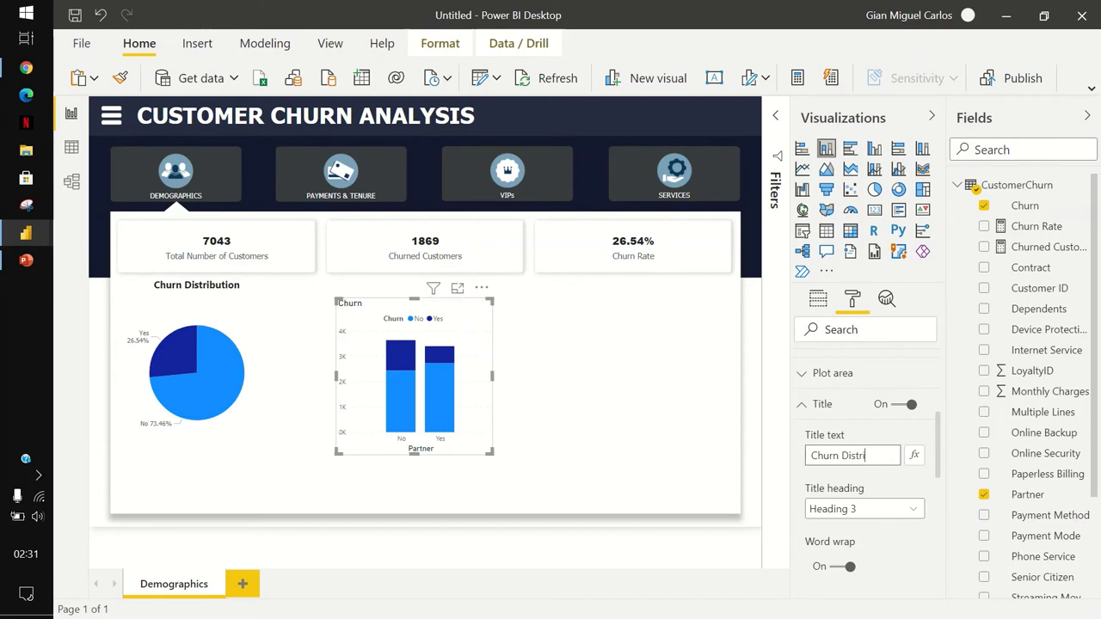
type("bution by")
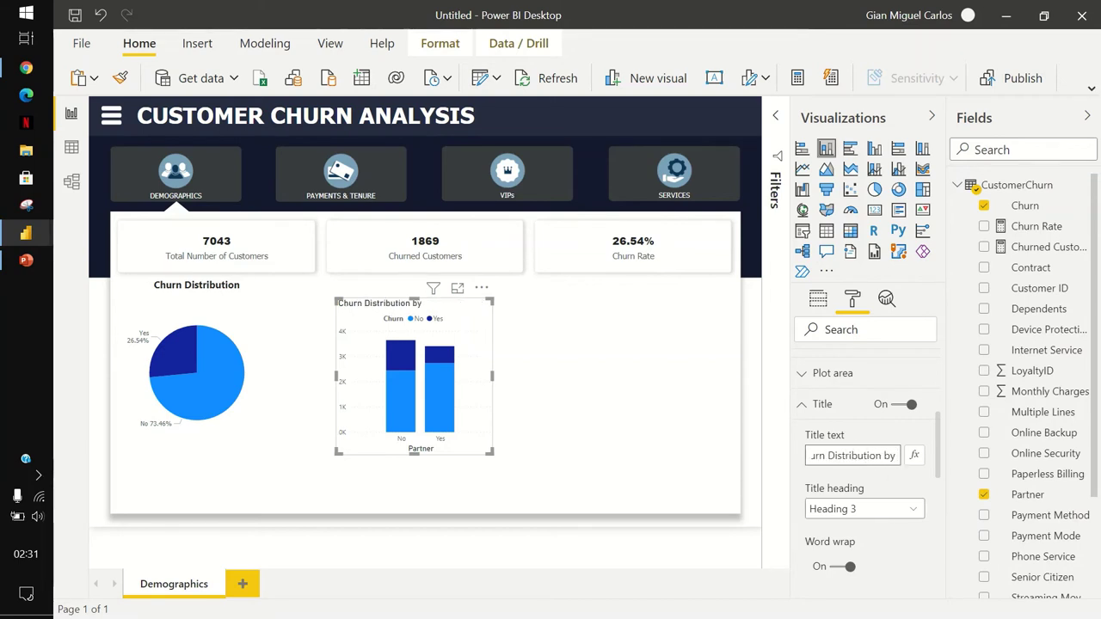
type(" Partner")
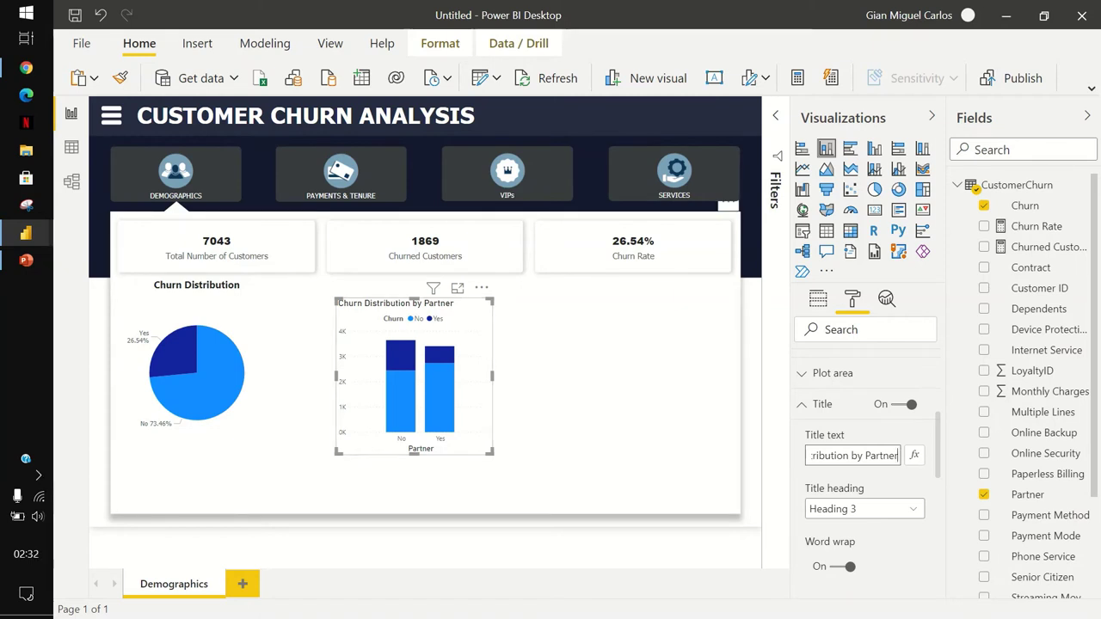
left_click(602, 387)
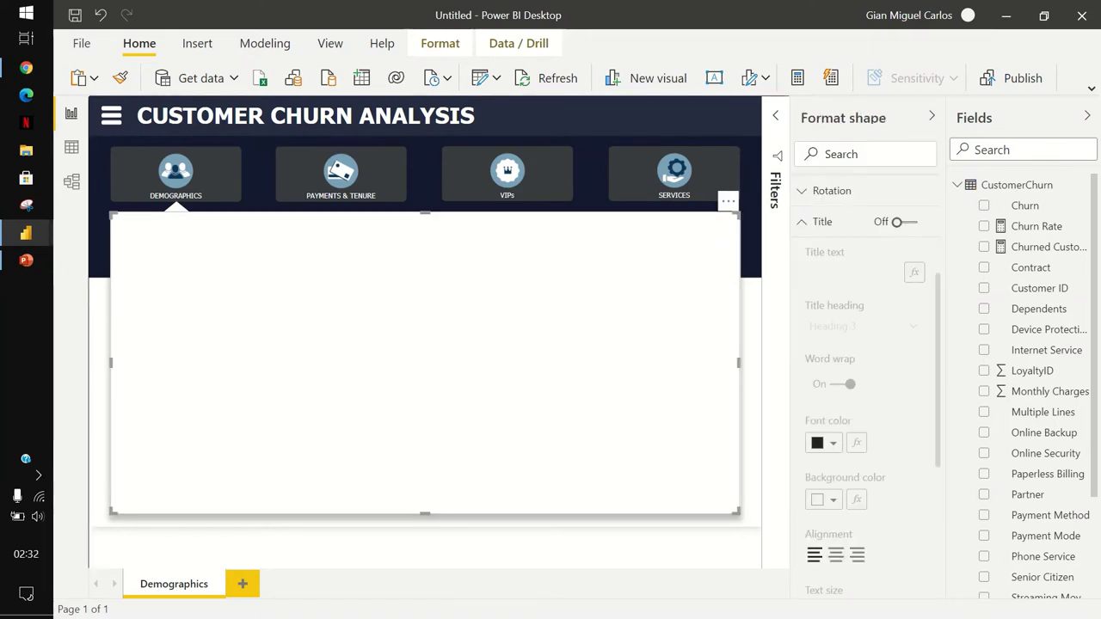
Move the Churn Distribution pie chart slightly down and make it taller.
key("Escape")
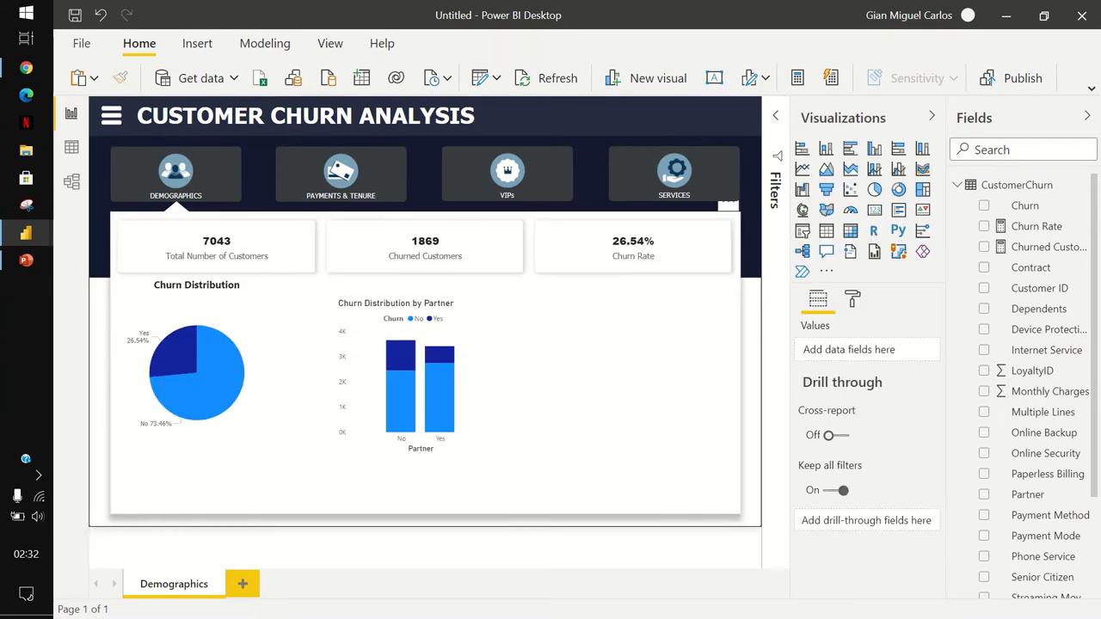
left_click_drag(197, 367, 196, 376)
left_click_drag(196, 464, 196, 496)
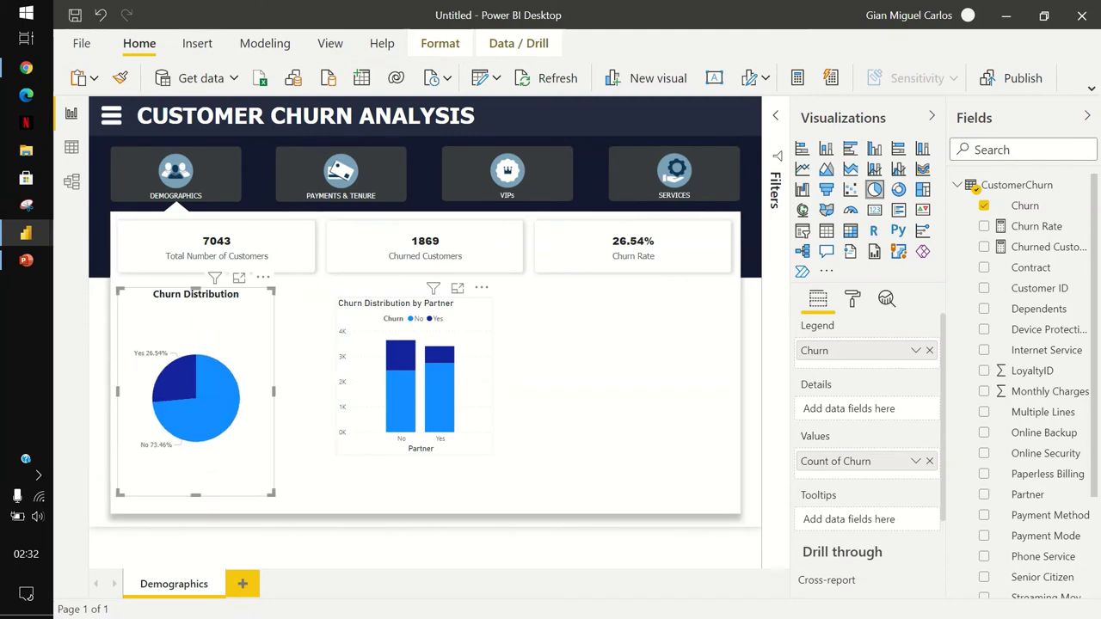
Place the Partner chart beside the pie, stretched to the same height with aligned top edges.
left_click_drag(404, 378, 345, 366)
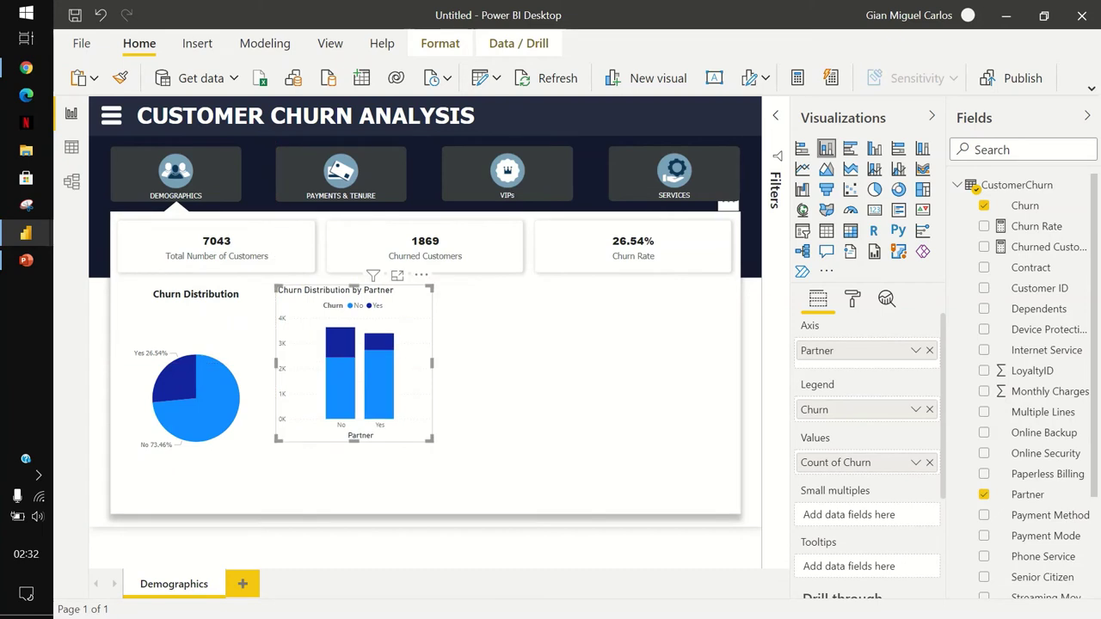
left_click_drag(354, 447, 353, 496)
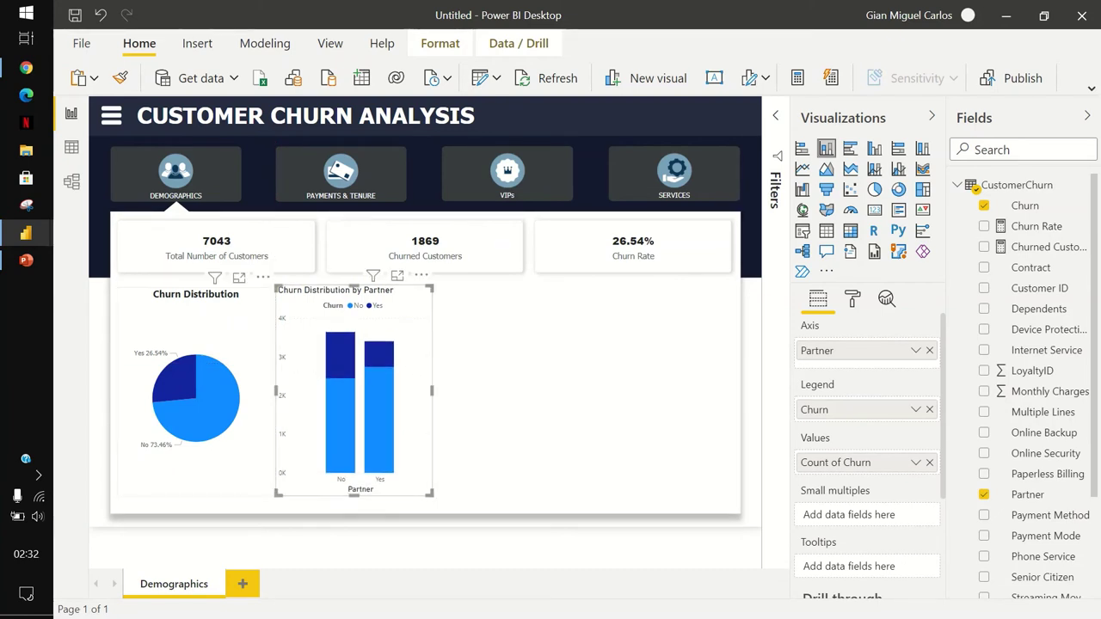
left_click(195, 387)
left_click(352, 387)
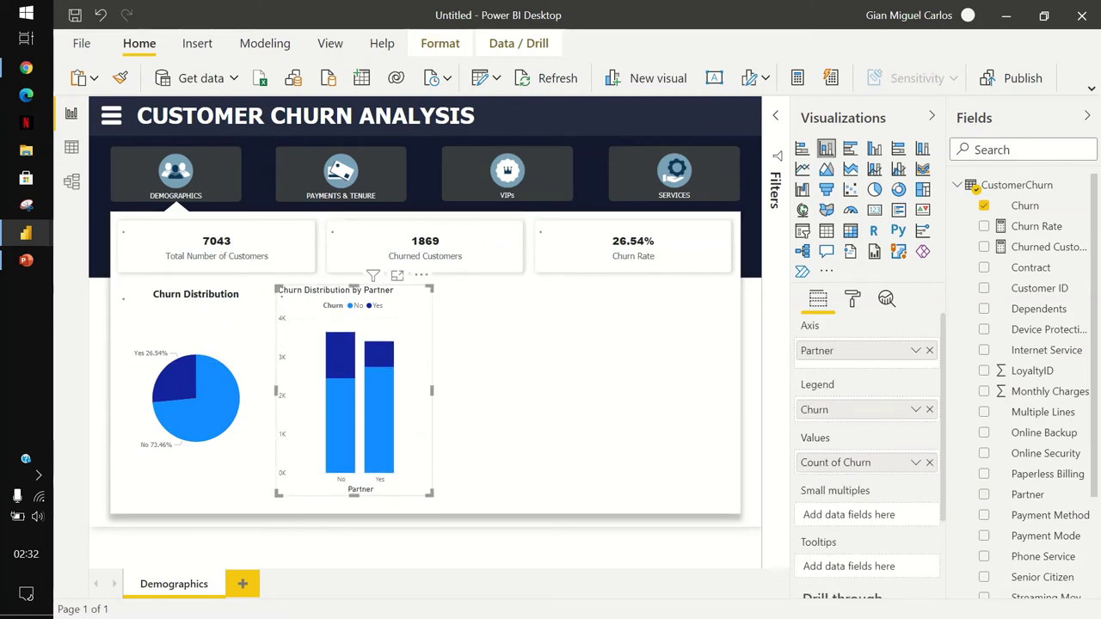
left_click_drag(354, 286, 354, 288)
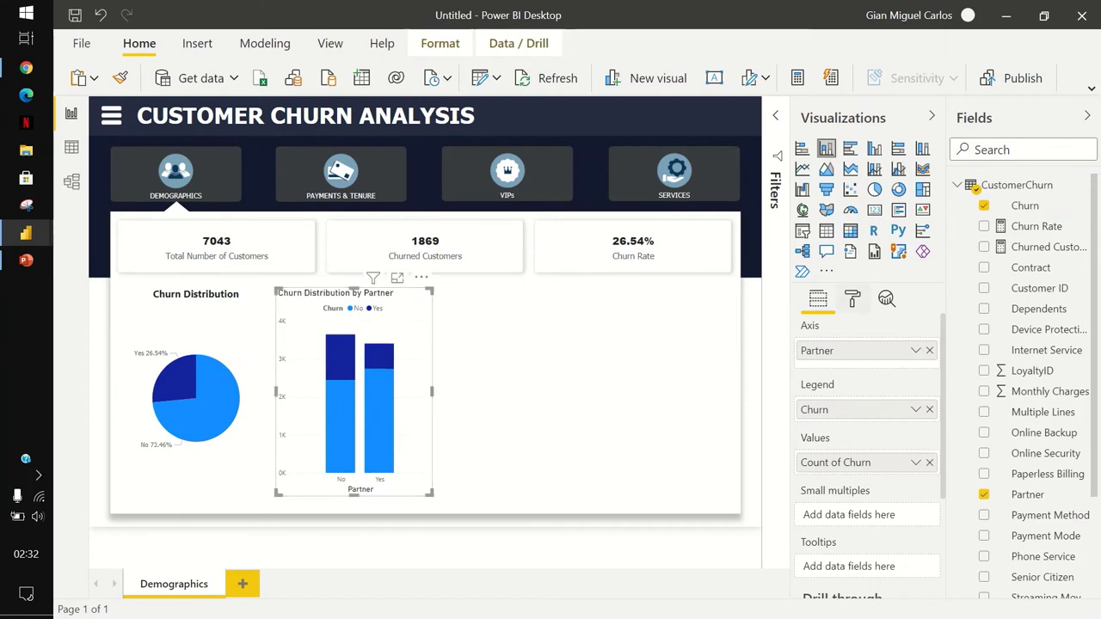
Set the Churn Distribution by Partner title font to Segoe UI Bold.
left_click(852, 299)
scroll(860, 431, "down", 5)
left_click(823, 471)
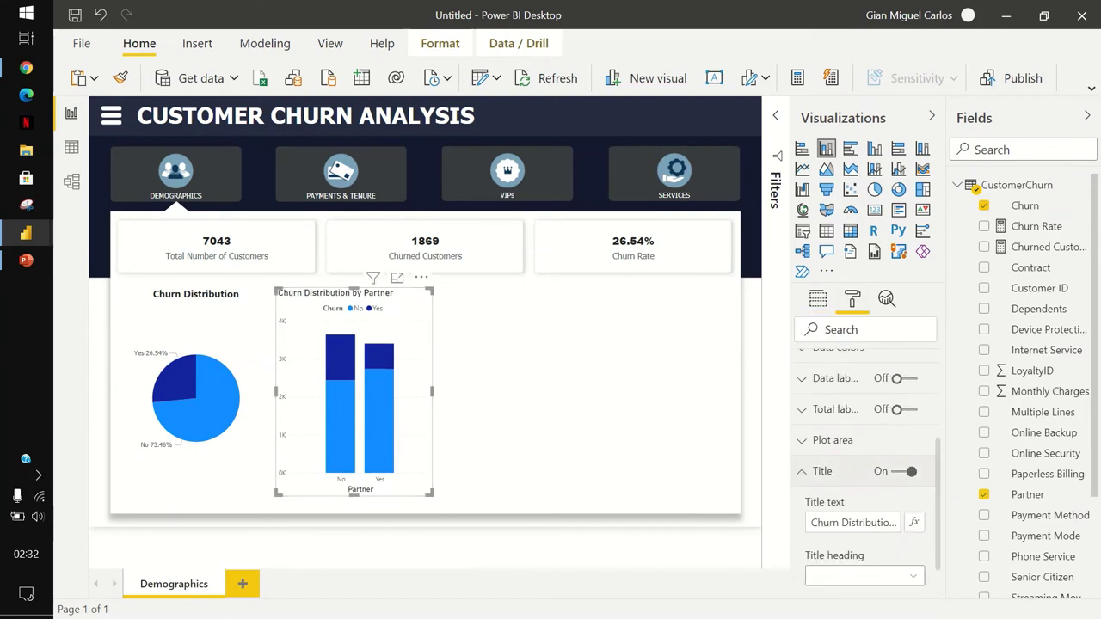
scroll(860, 431, "down", 5)
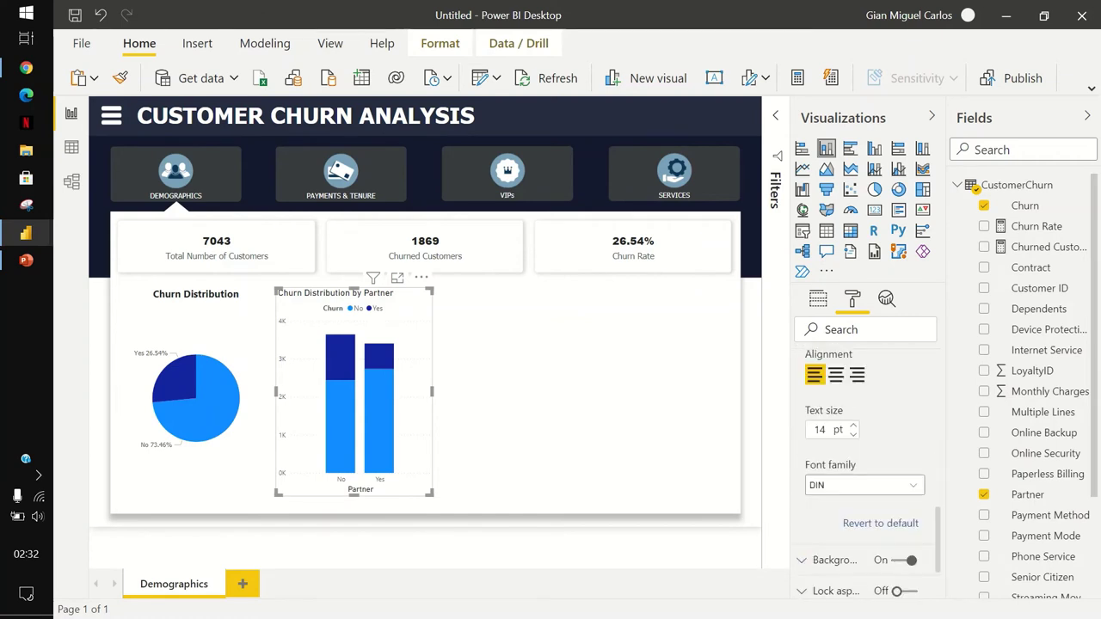
left_click(865, 486)
scroll(864, 387, "down", 3)
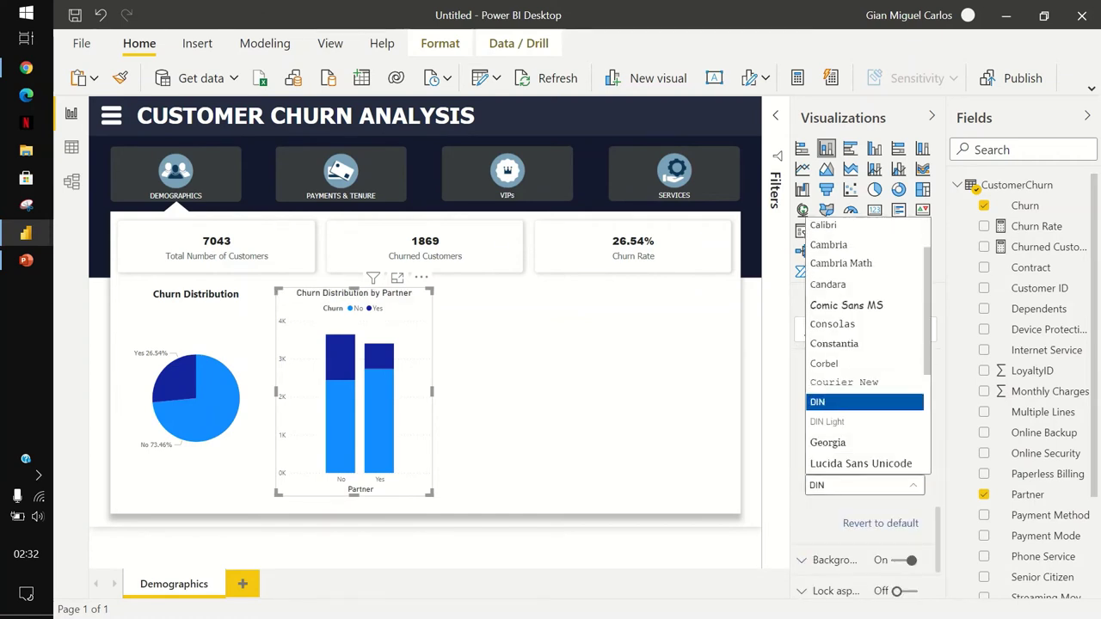
left_click(844, 345)
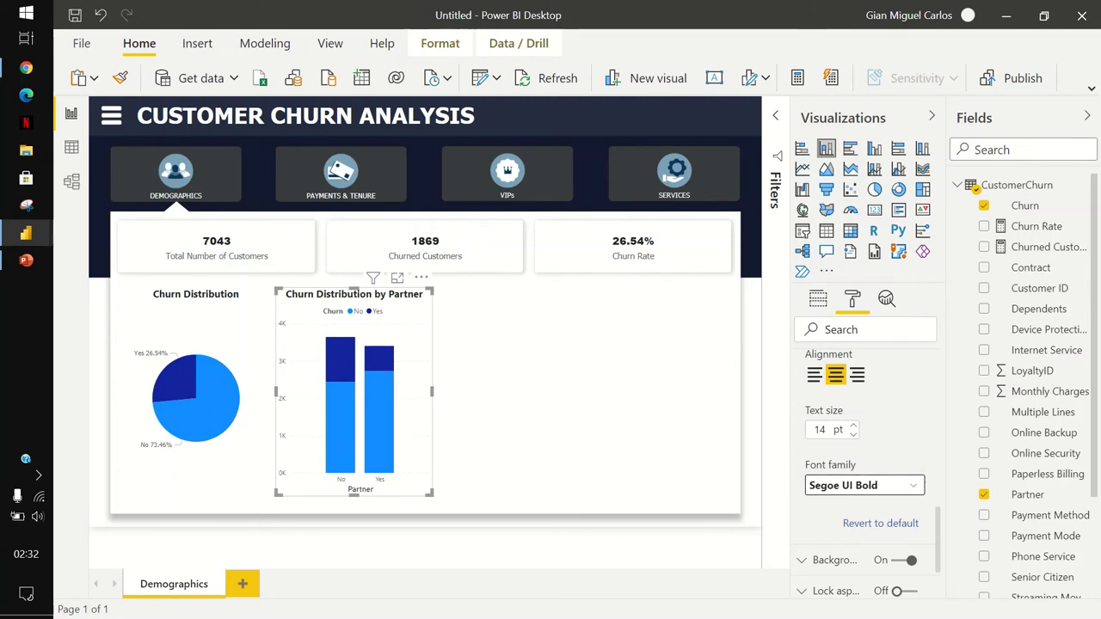
key("Escape")
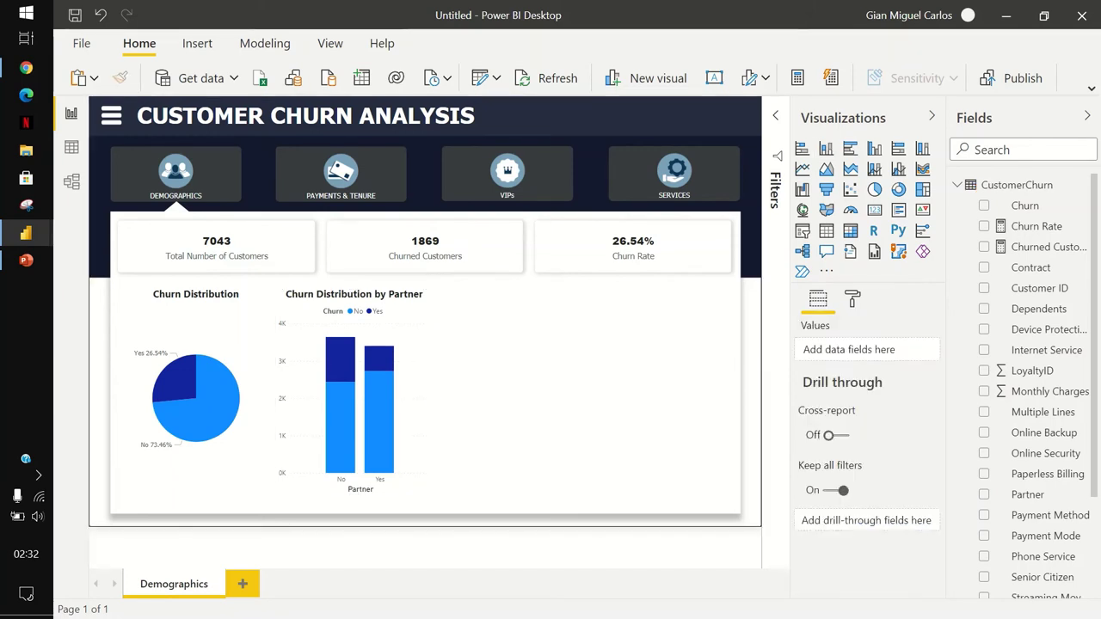
left_click(196, 395)
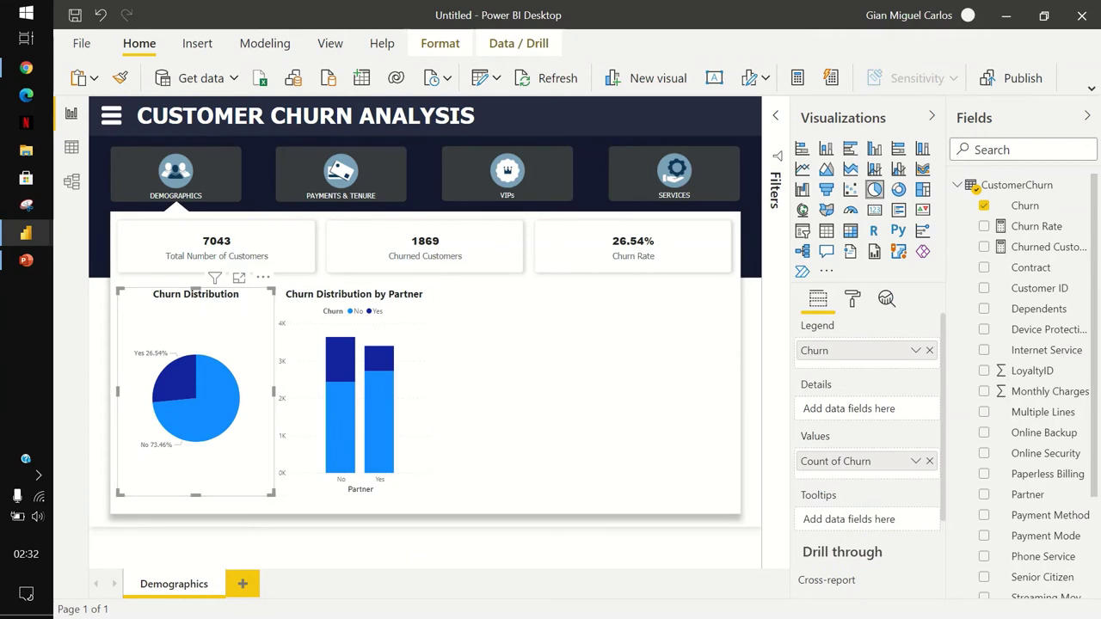
Colour the pie's No slice dark teal #194A50.
left_click(853, 299)
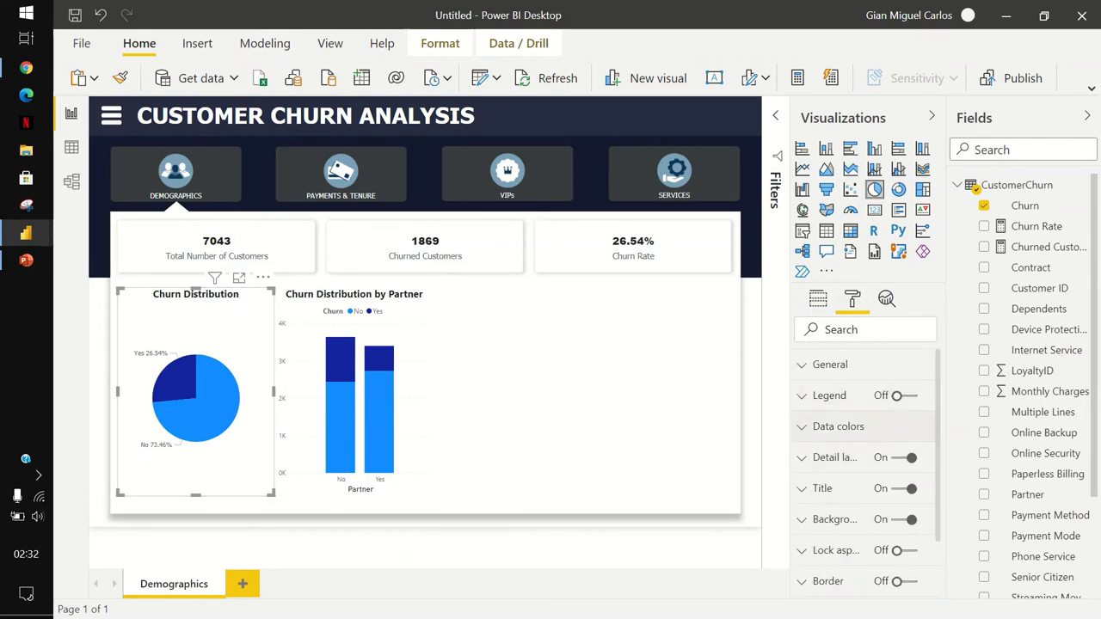
left_click(826, 422)
scroll(864, 430, "down", 1)
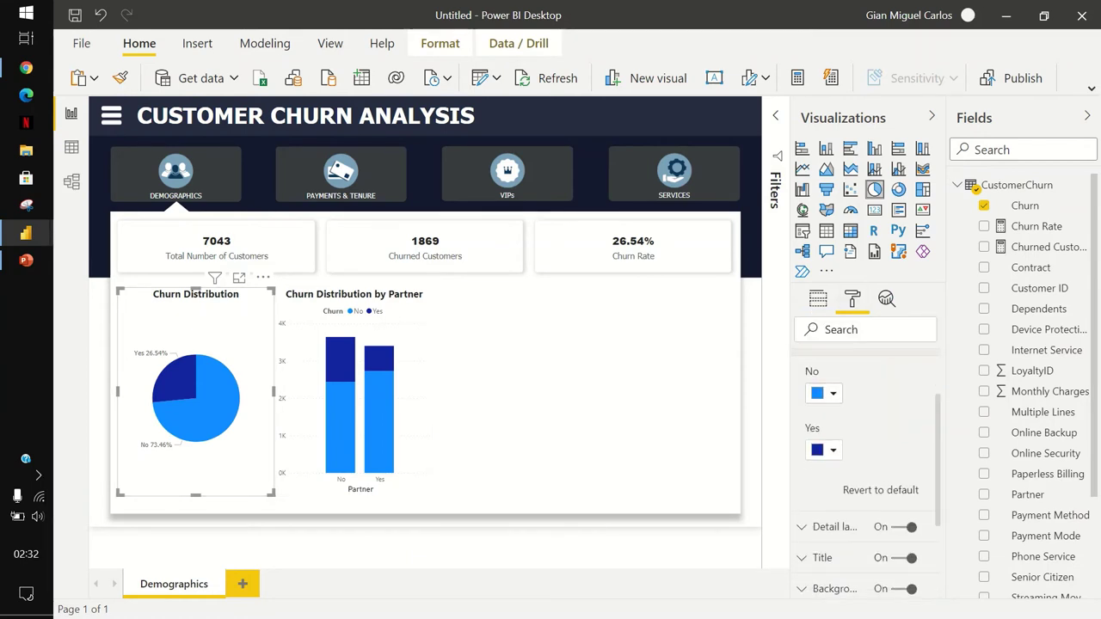
left_click(824, 393)
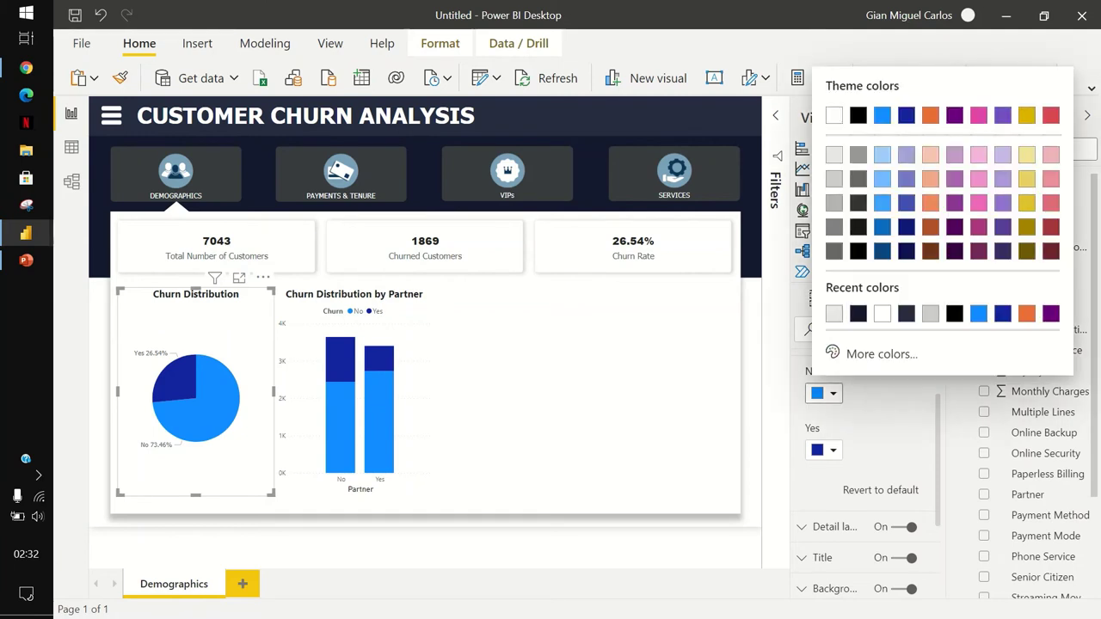
left_click(877, 353)
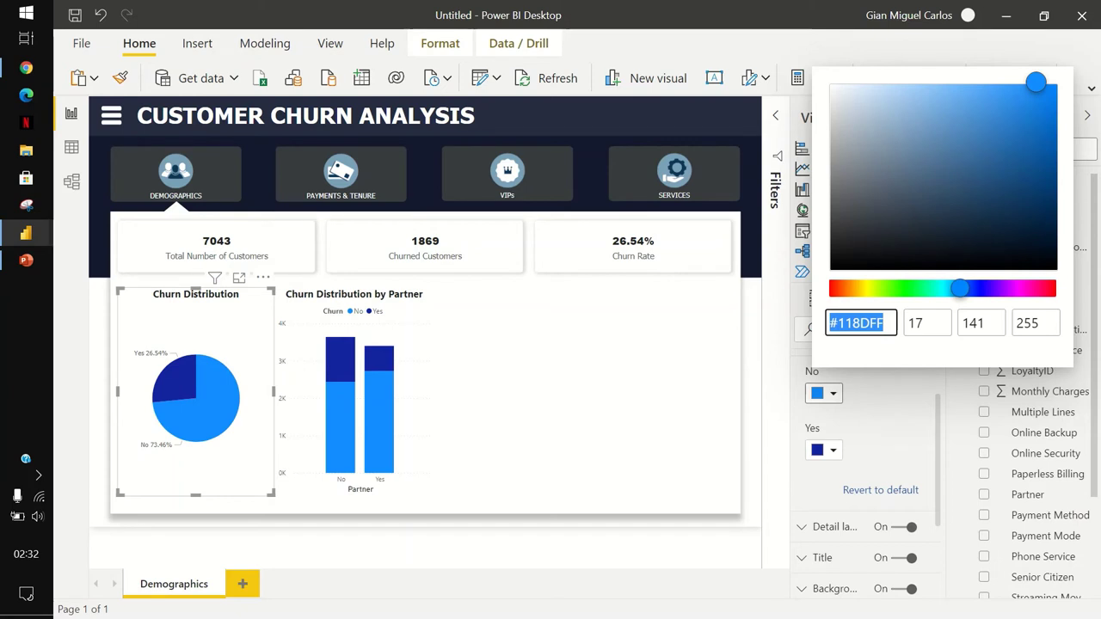
type("194")
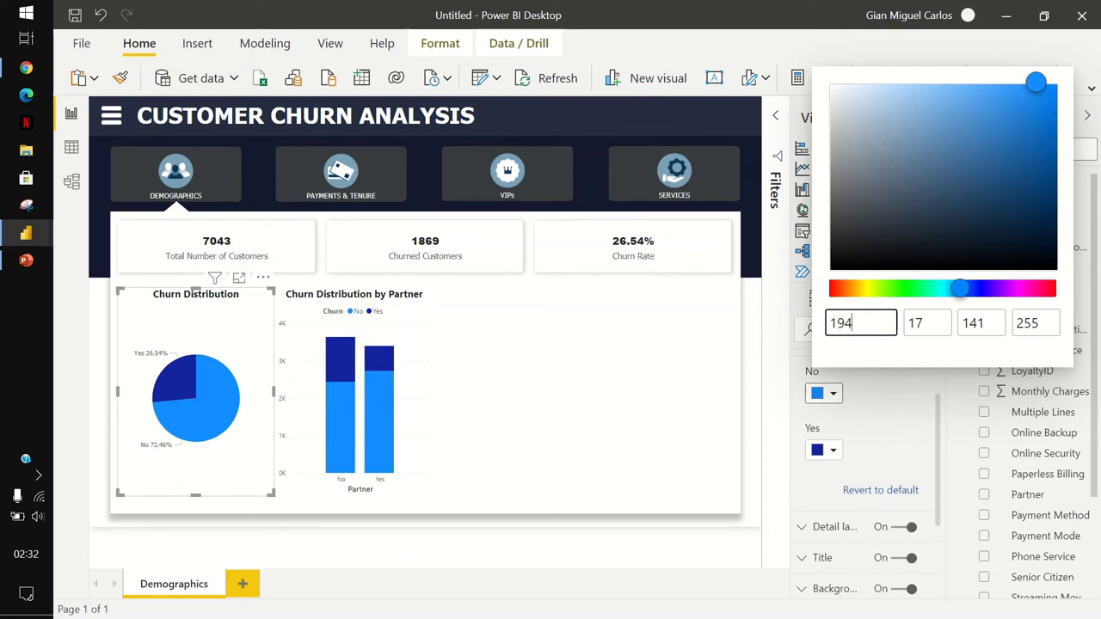
type("a50")
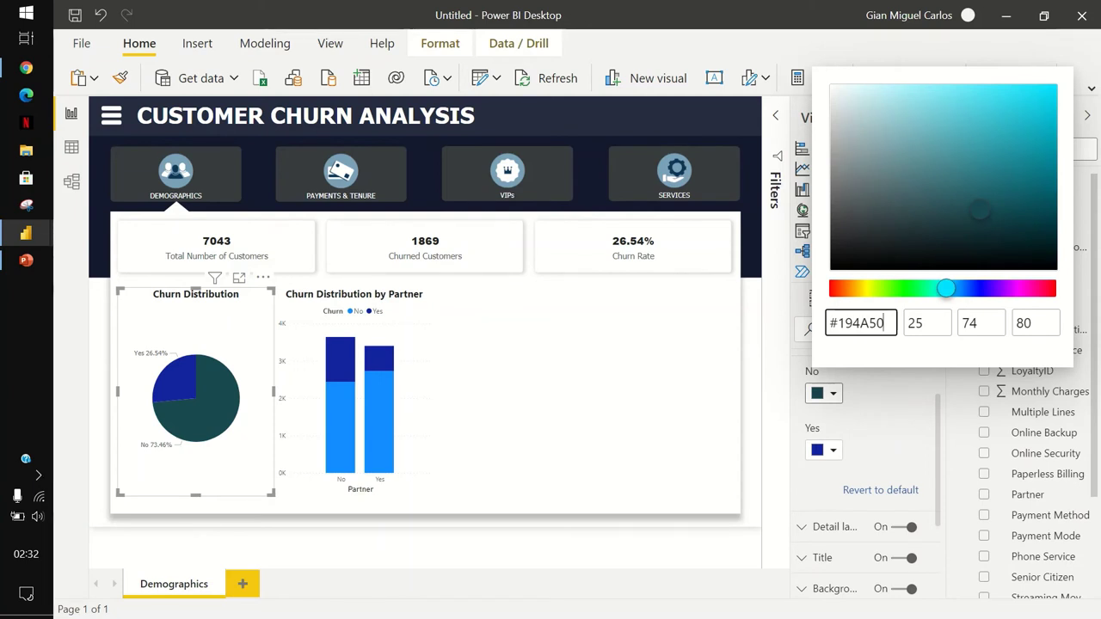
left_click(823, 394)
Colour the pie's Yes slice orange #FFA62B.
left_click(823, 393)
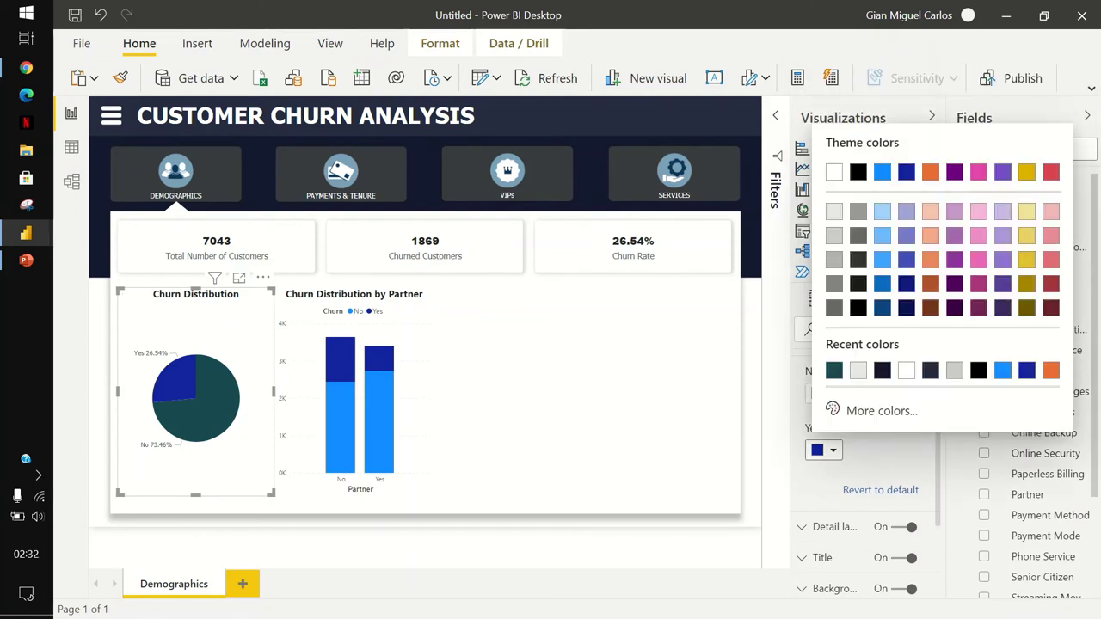
left_click(879, 410)
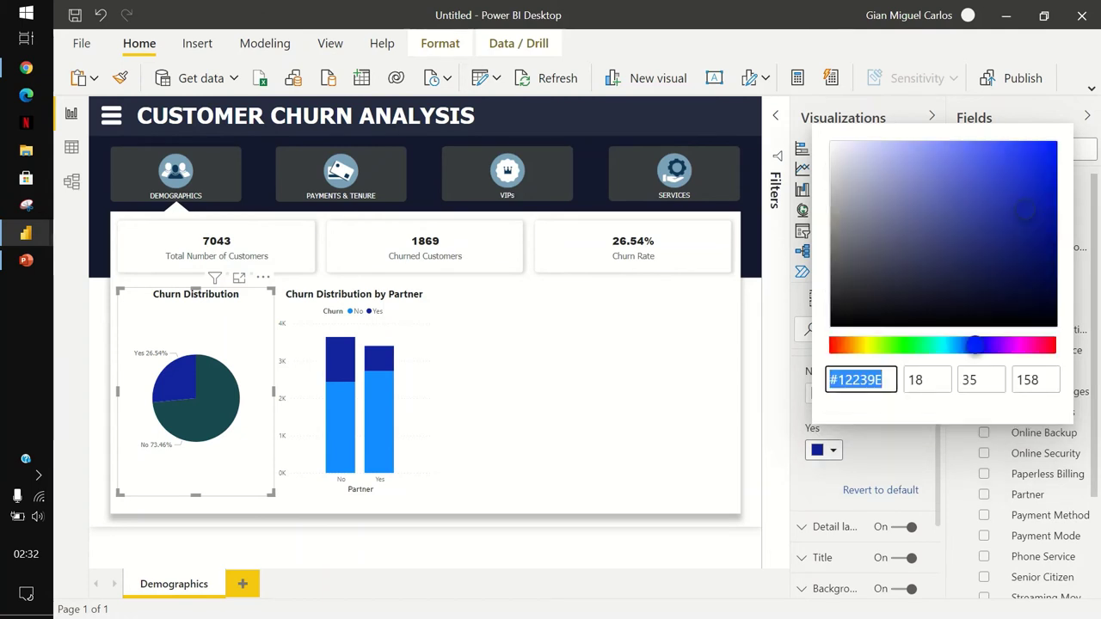
type("ff162b")
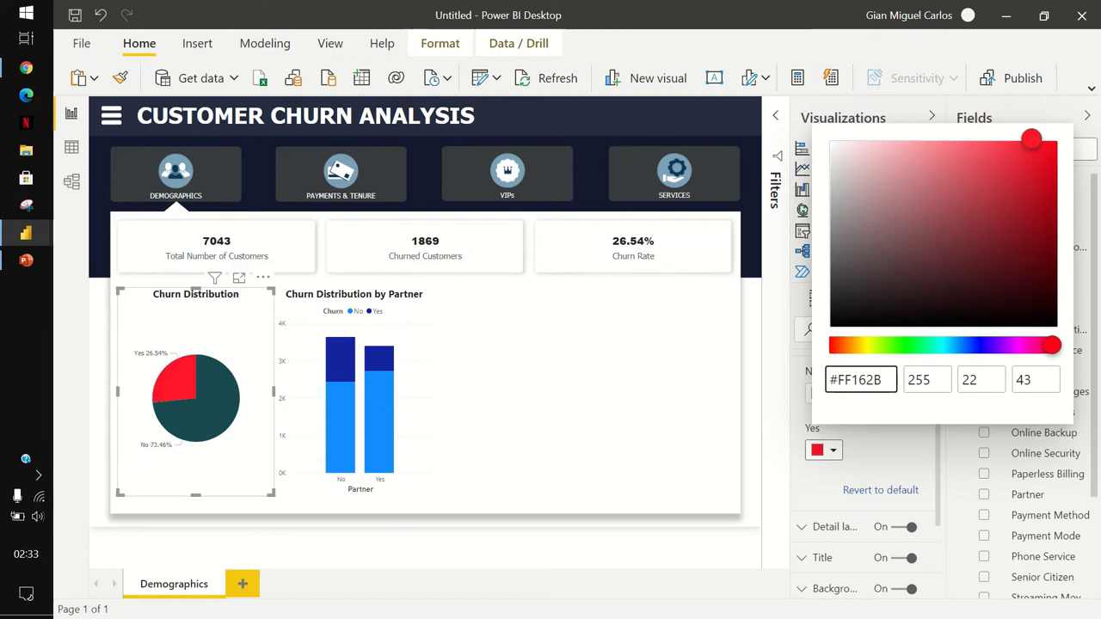
left_click(866, 380)
key("BackSpace")
type("a")
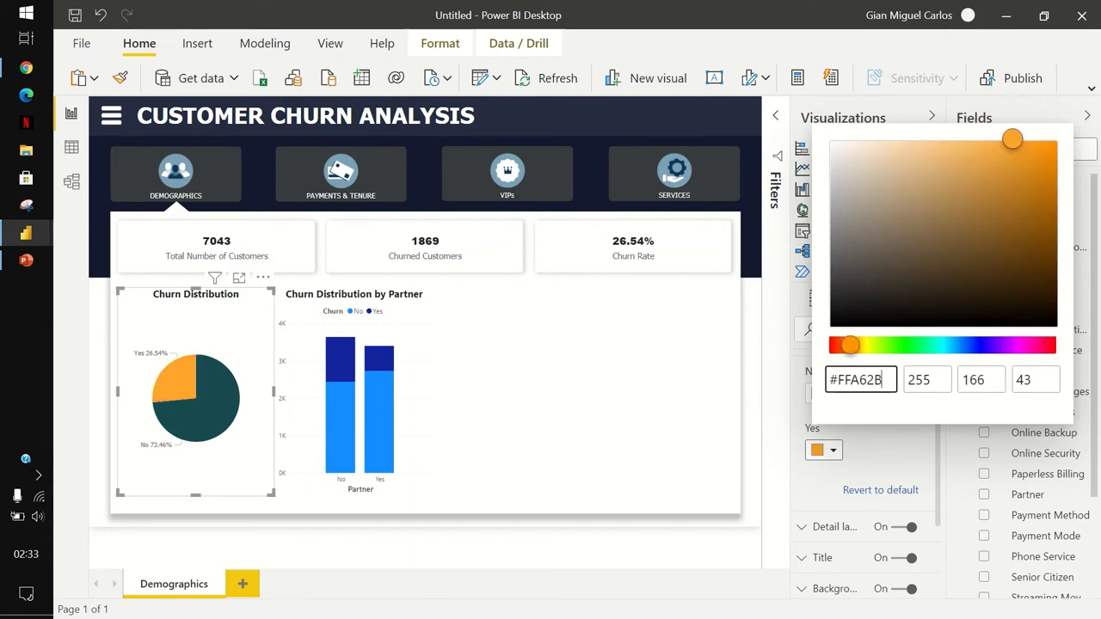
key("Return")
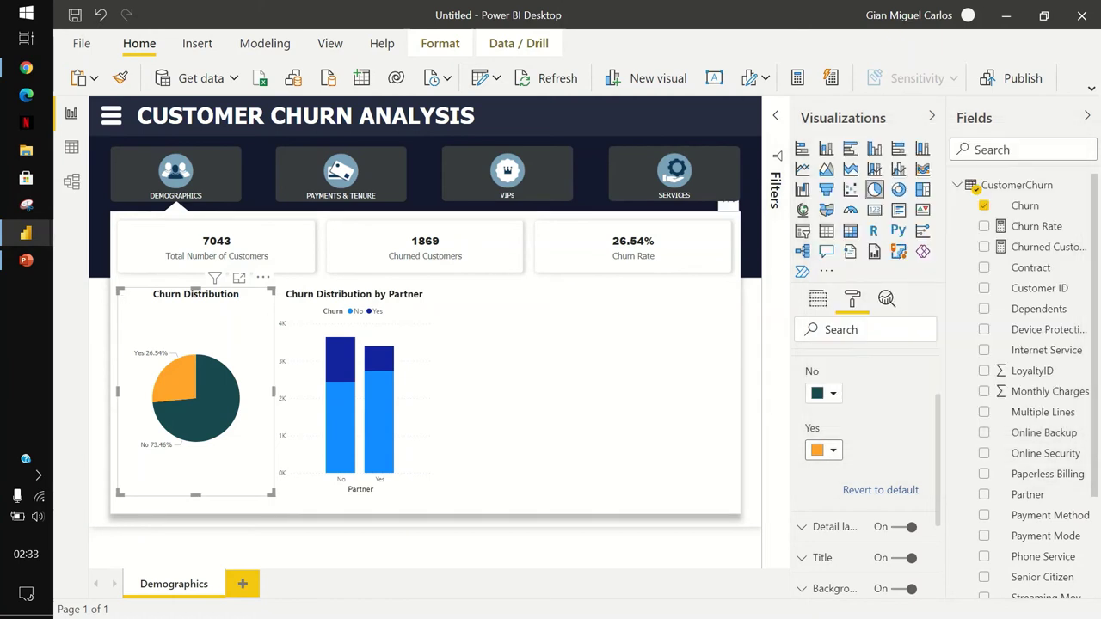
left_click(354, 396)
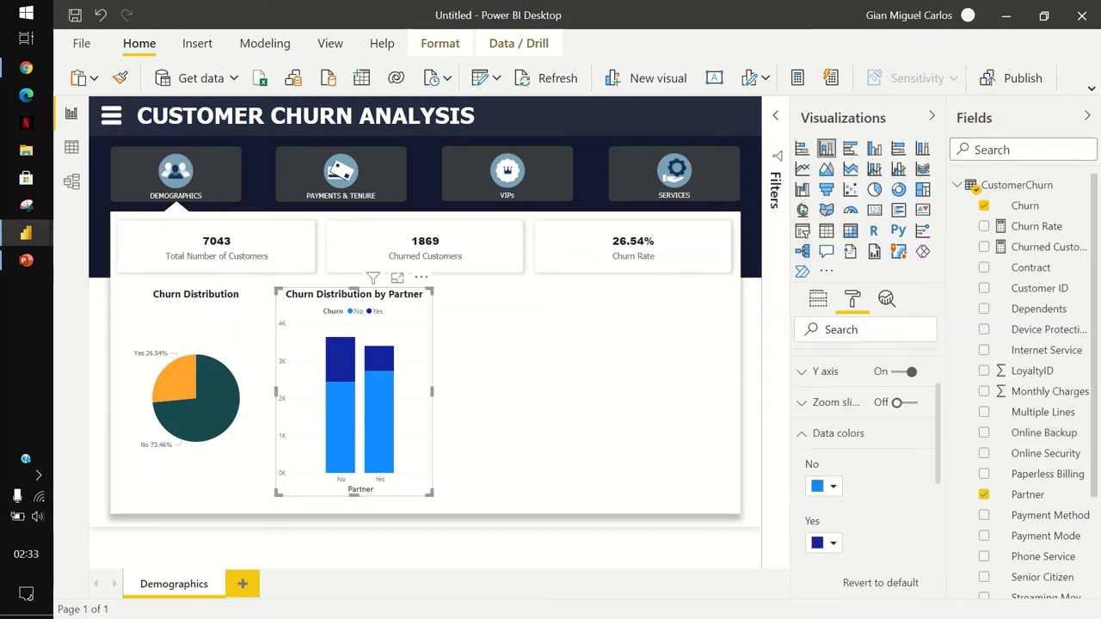
left_click(824, 486)
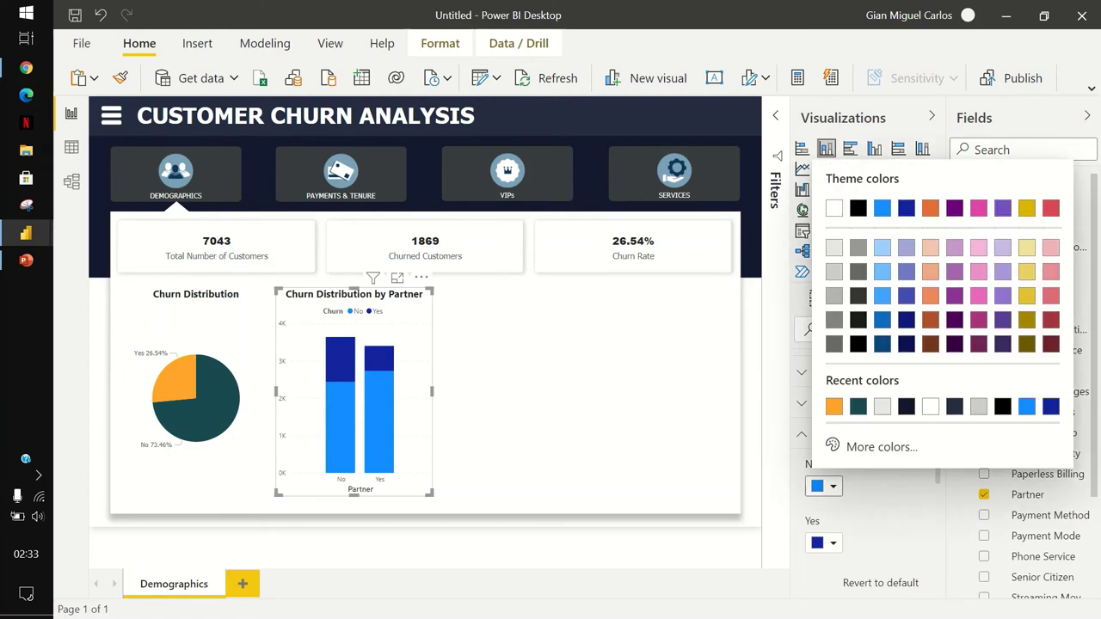
Colour the Partner chart's No bars teal and Yes bars orange.
left_click(858, 406)
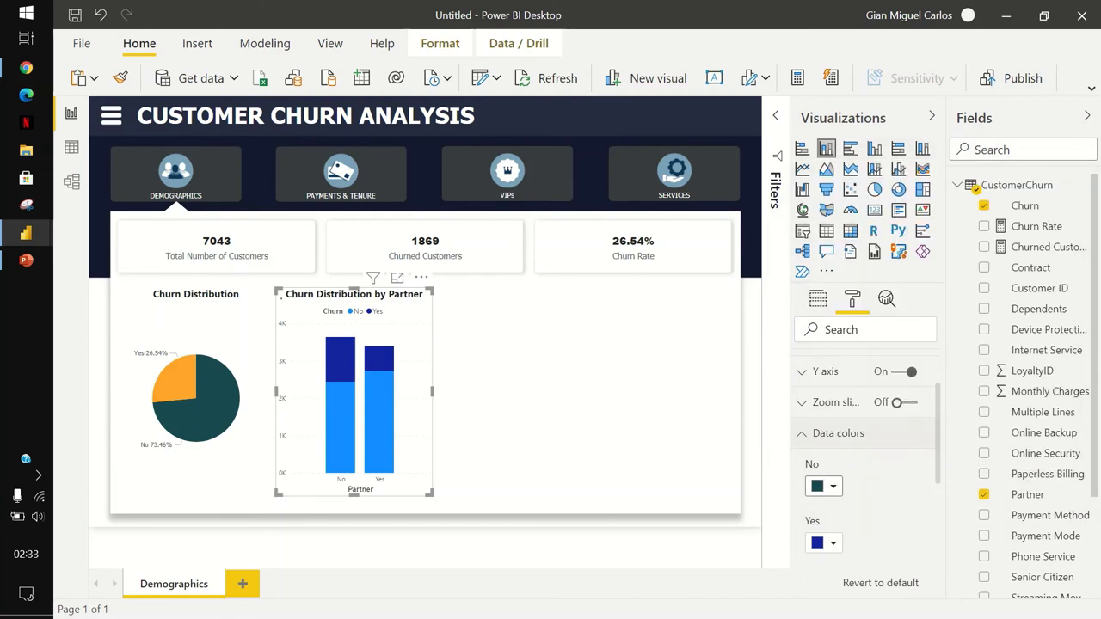
left_click(824, 542)
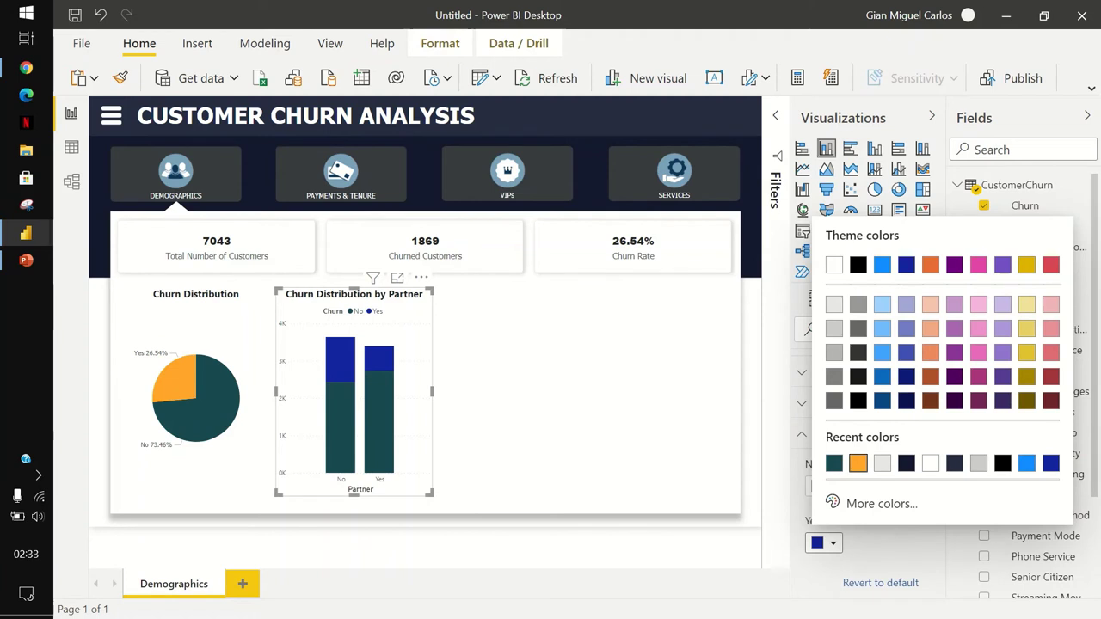
left_click(858, 462)
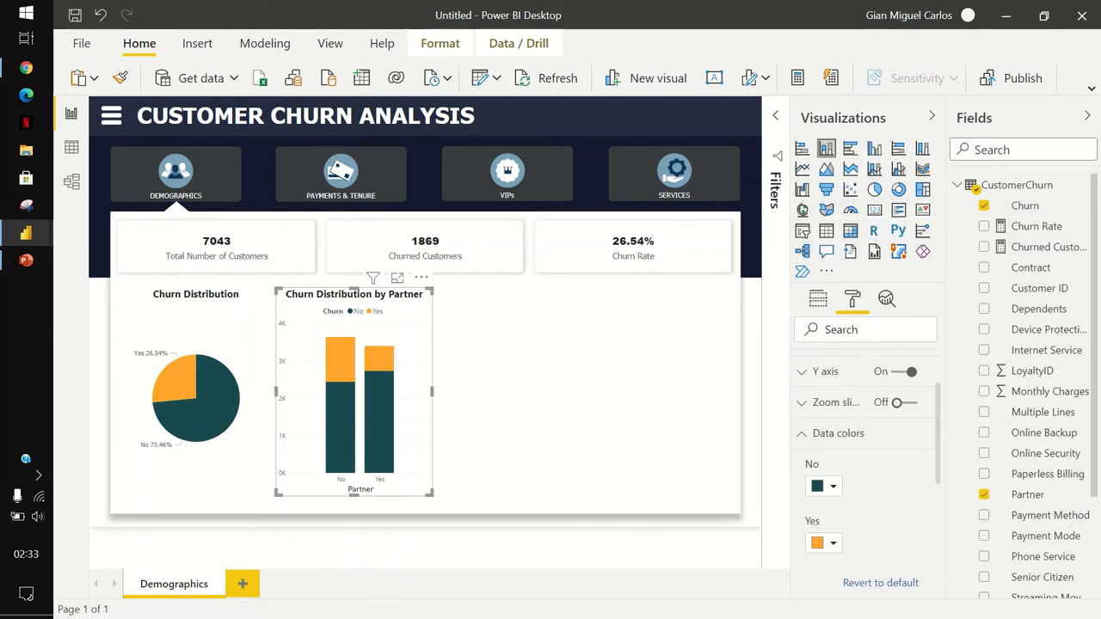
Duplicate the Partner chart twice, placing the third copy at the right end of the row.
key("ctrl+c")
key("ctrl+v")
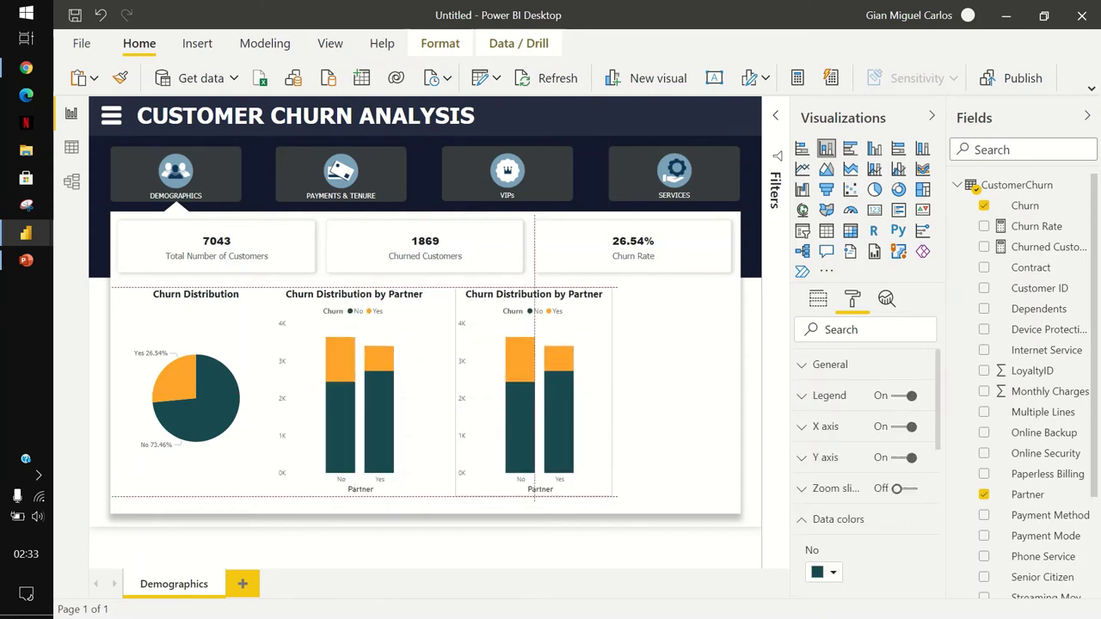
key("Left")
key("Left")
key("Left")
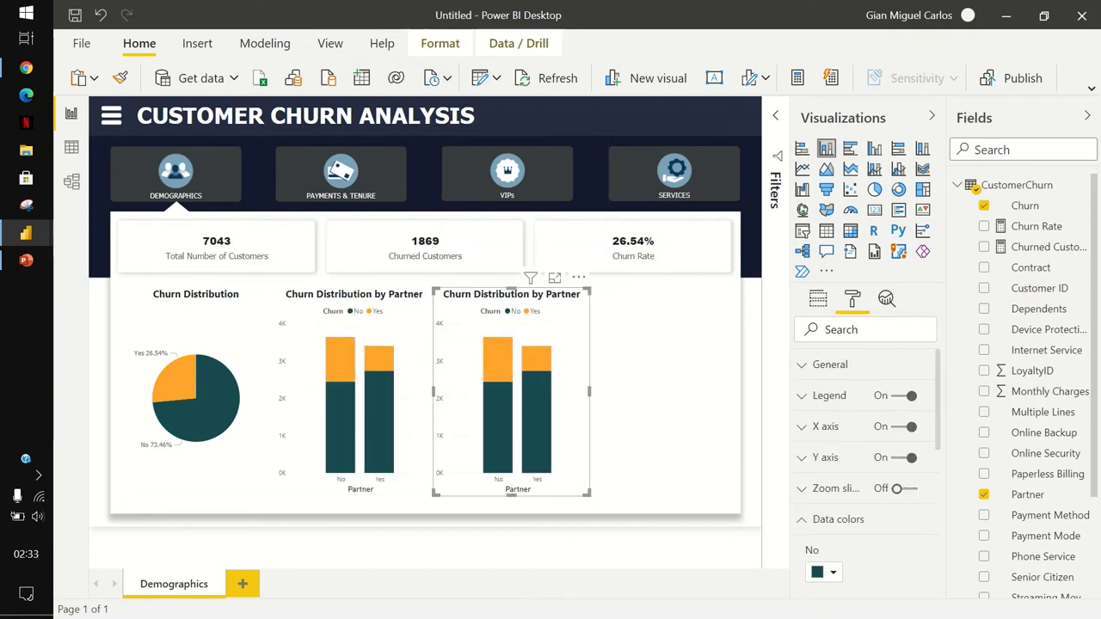
key("ctrl+v")
left_click_drag(359, 396, 672, 395)
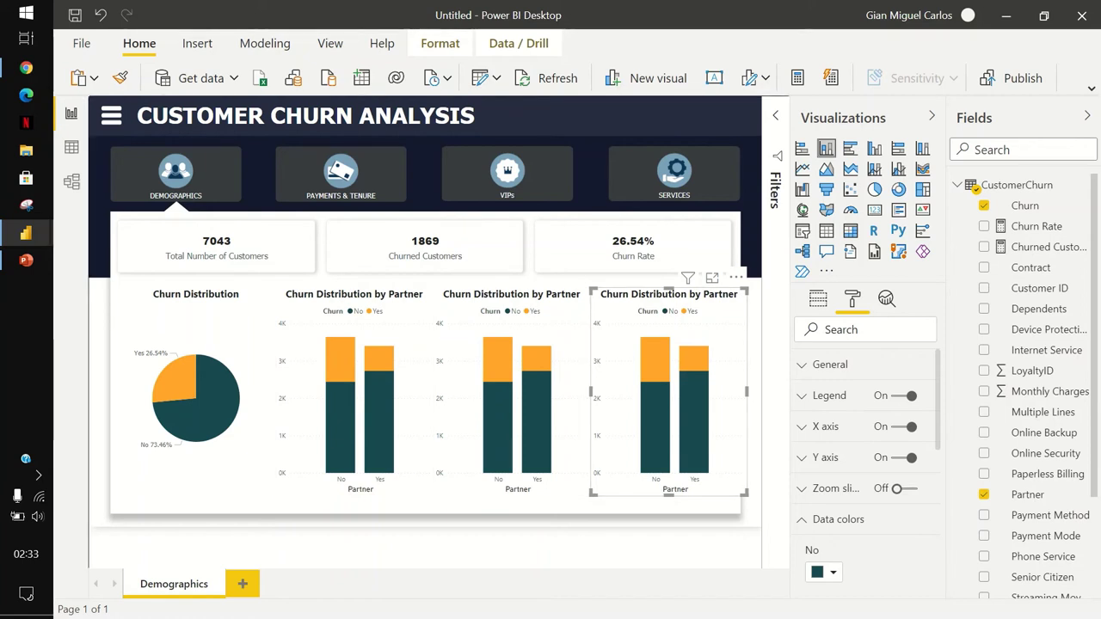
key("Escape")
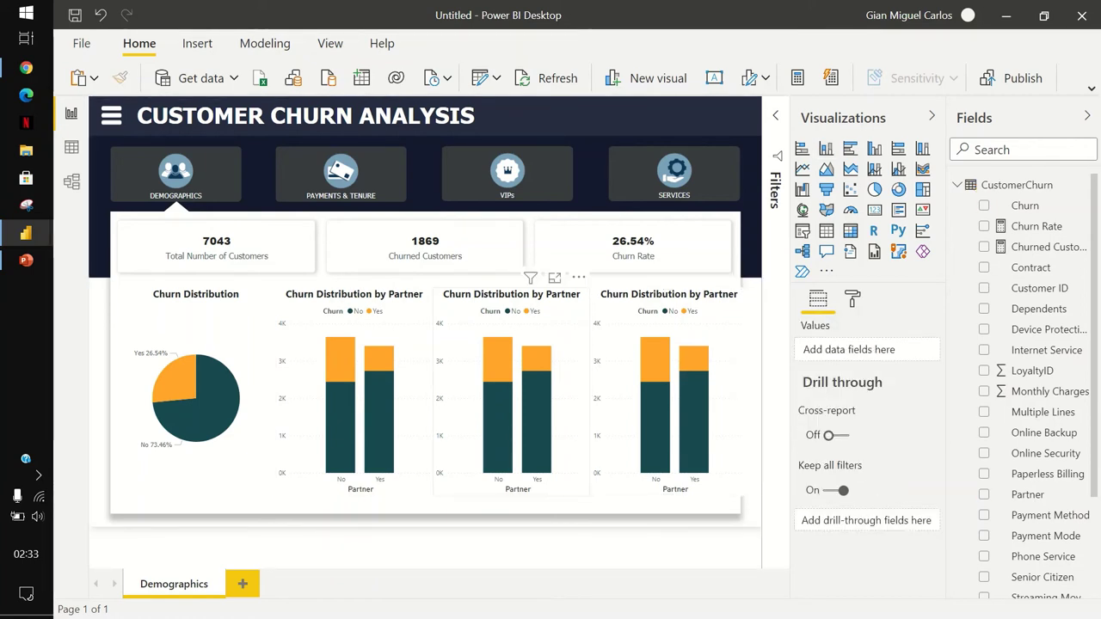
Swap Partner for Senior Citizen on the middle chart's axis.
left_click(511, 396)
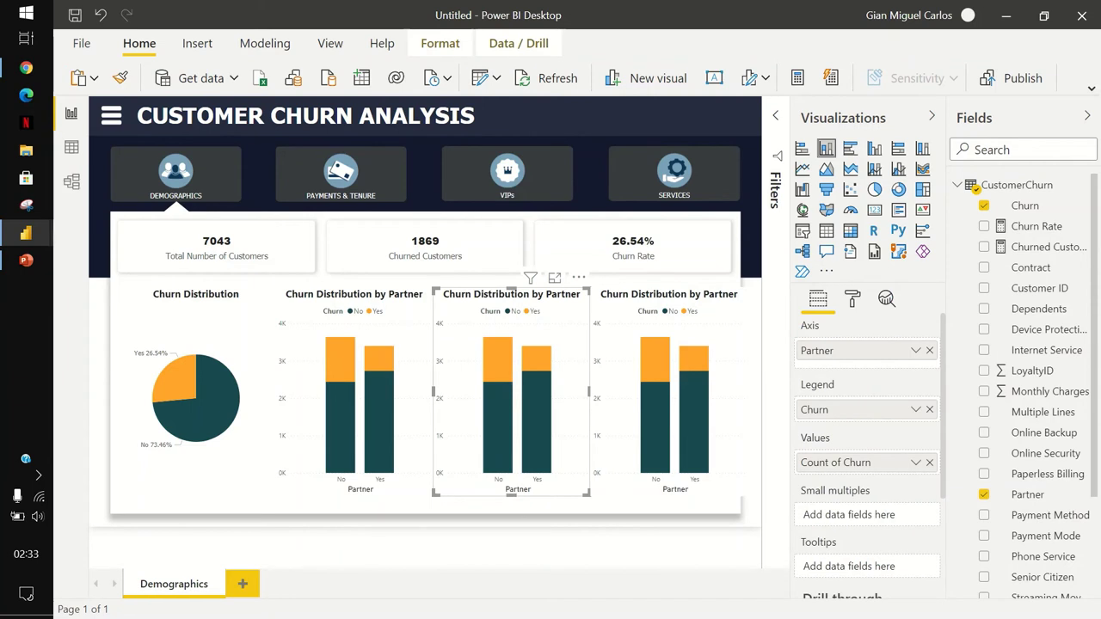
left_click(930, 351)
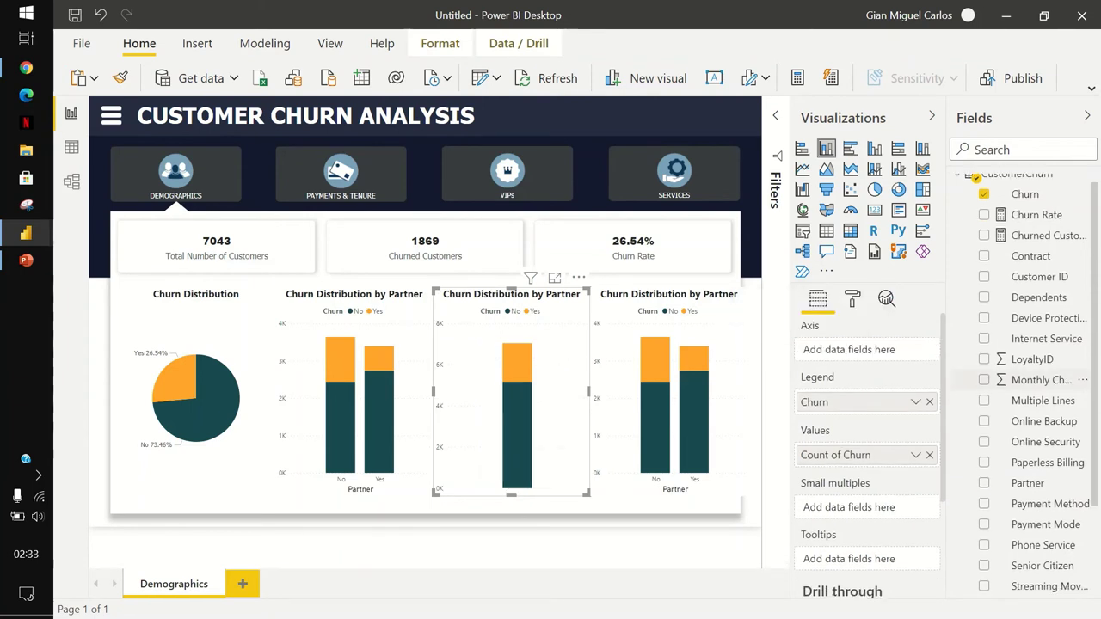
scroll(1032, 379, "down", 3)
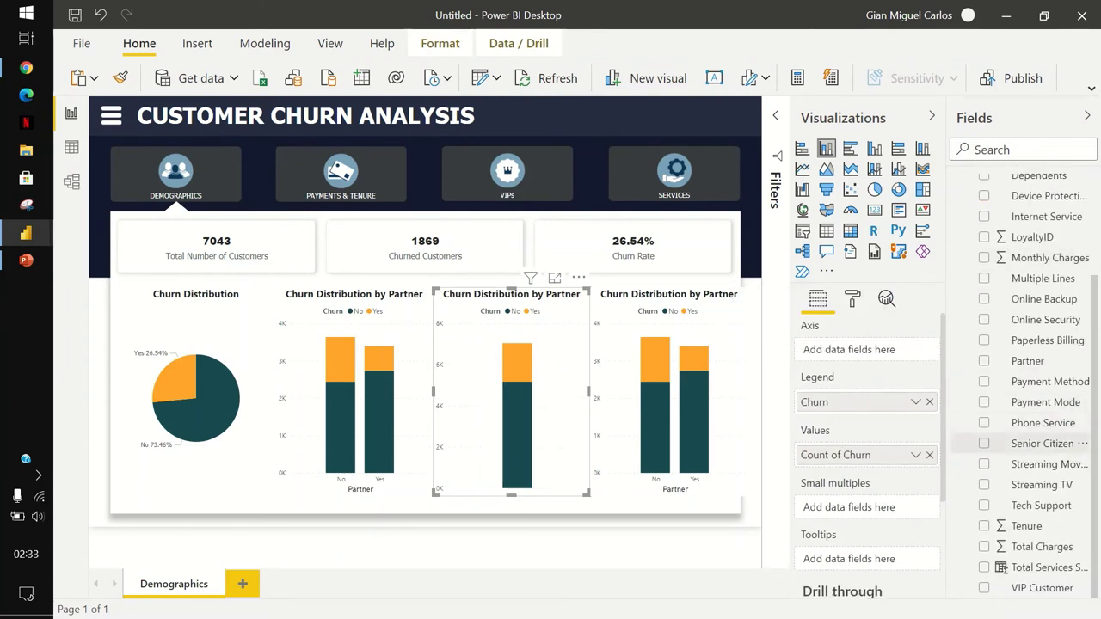
left_click(1041, 443)
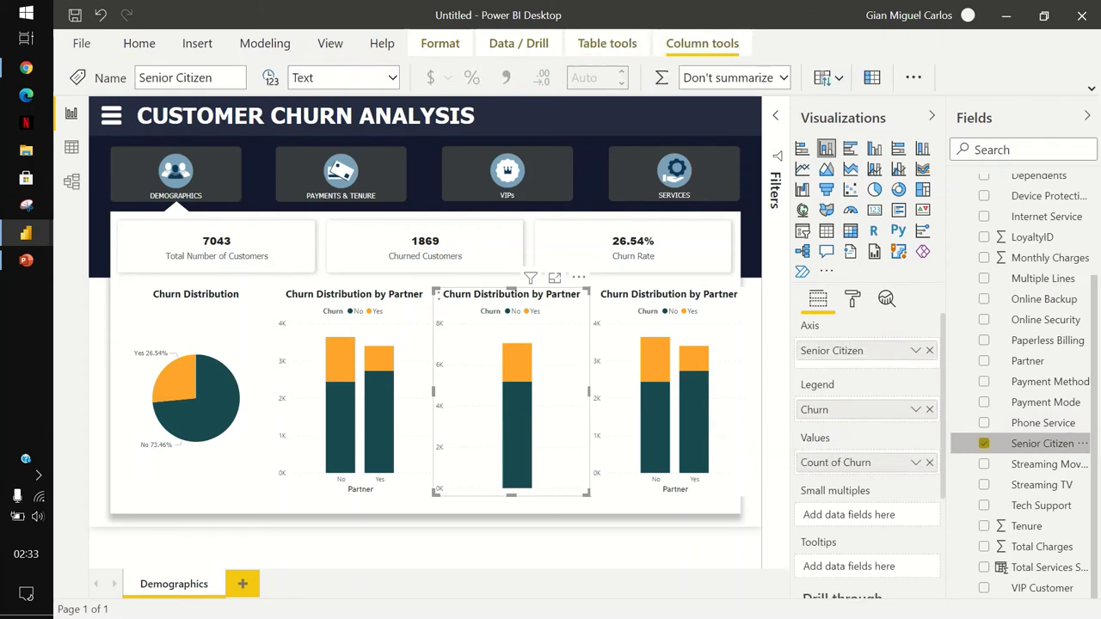
left_click(669, 396)
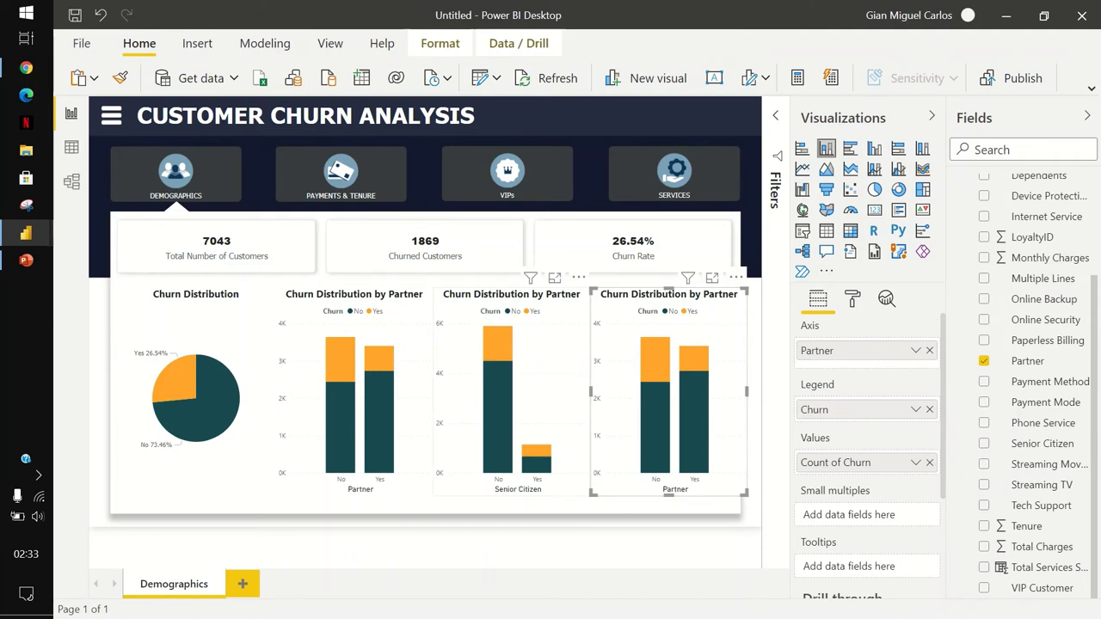
left_click(512, 388)
Retitle the middle chart 'Churn Distribution by Senior Citizen'.
left_click(853, 298)
scroll(865, 469, "down", 3)
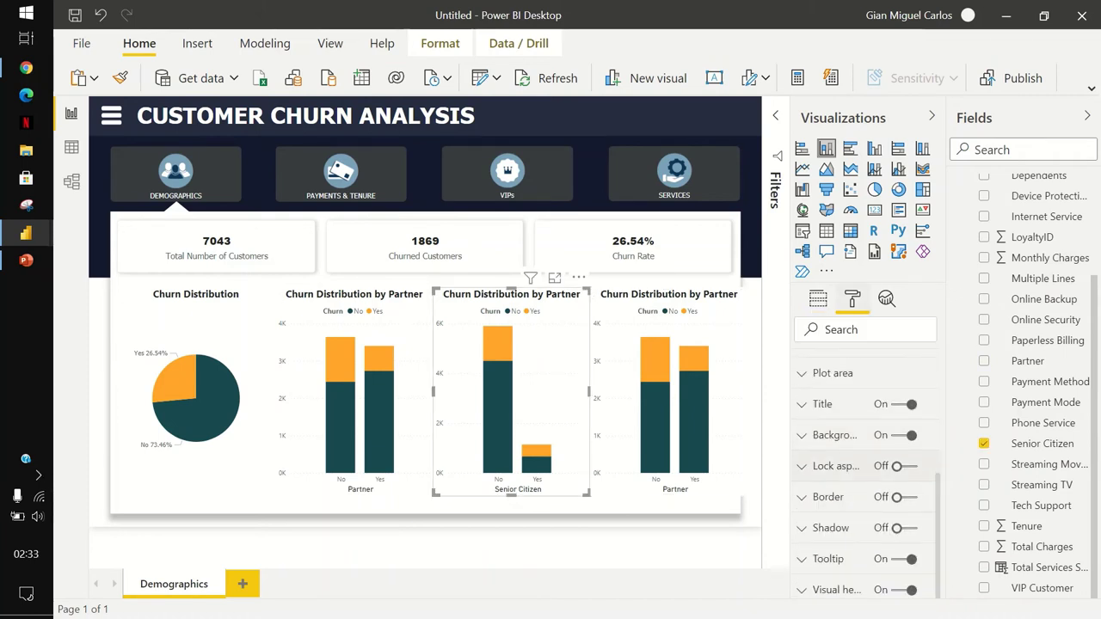
left_click(822, 403)
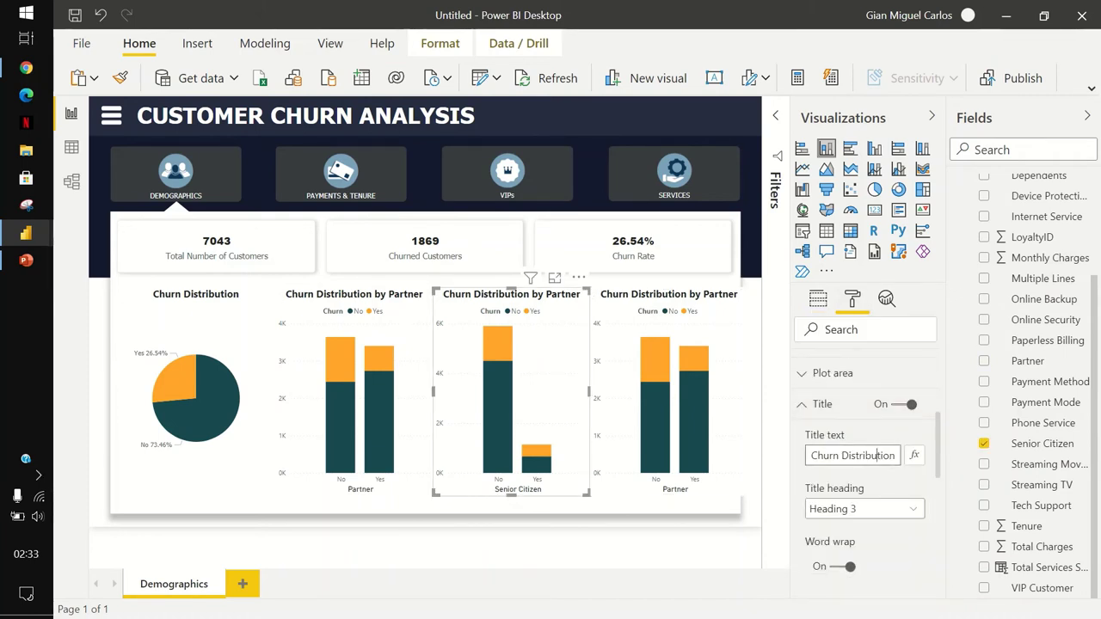
left_click(895, 455)
key("BackSpace")
key("BackSpace")
key("BackSpace")
key("BackSpace")
key("BackSpace")
key("BackSpace")
key("BackSpace")
type("Sen")
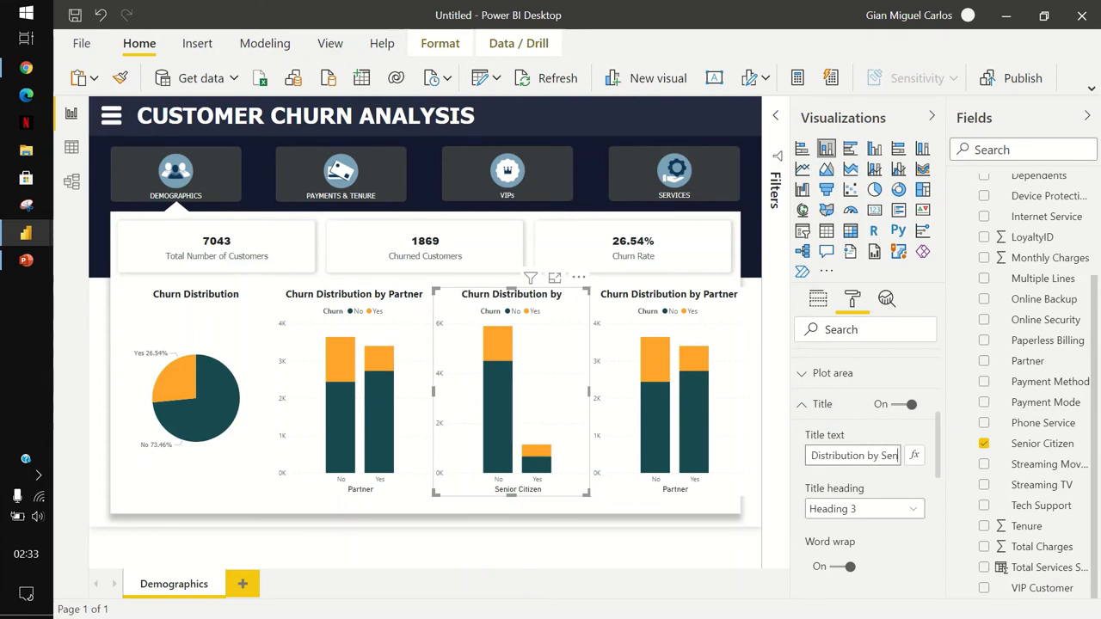
type("ior Citizen")
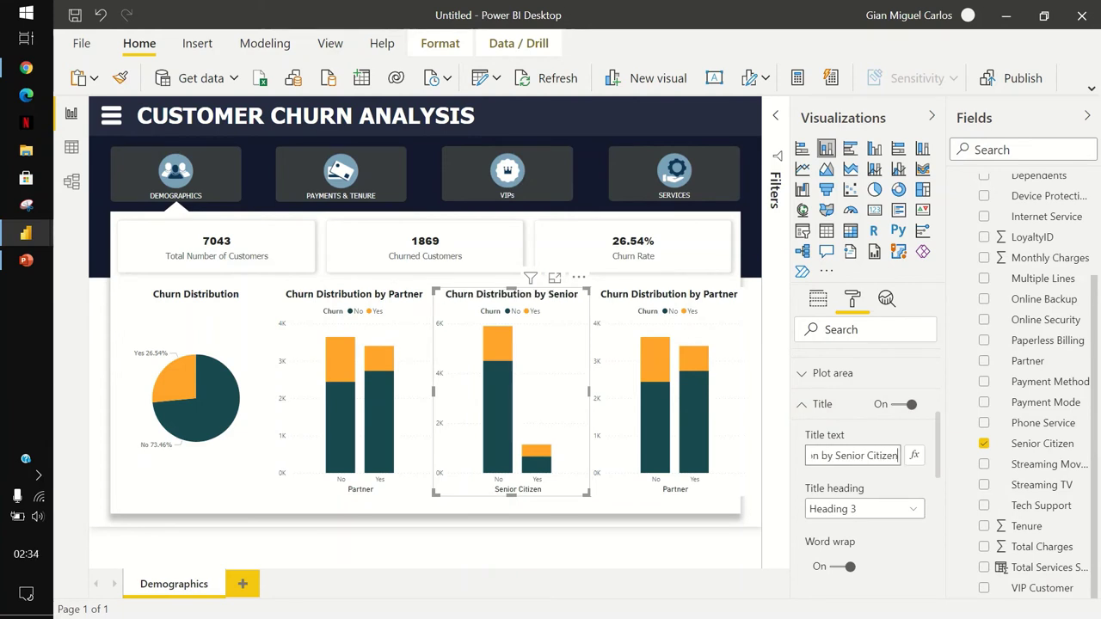
left_click(669, 387)
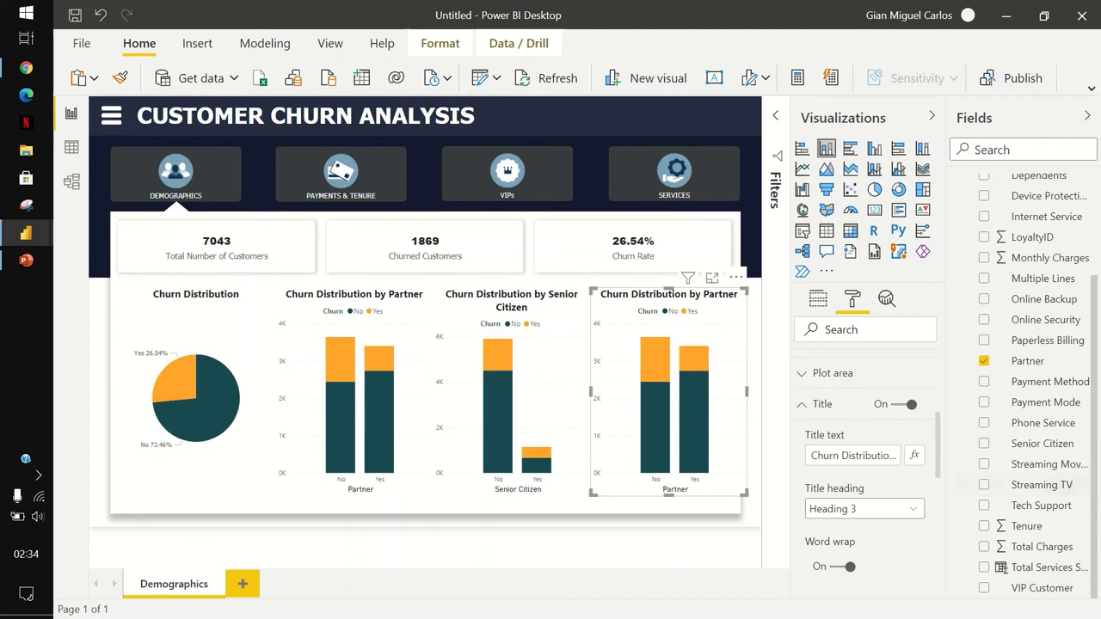
Swap Partner for Dependents on the fourth chart's axis.
scroll(865, 473, "up", 5)
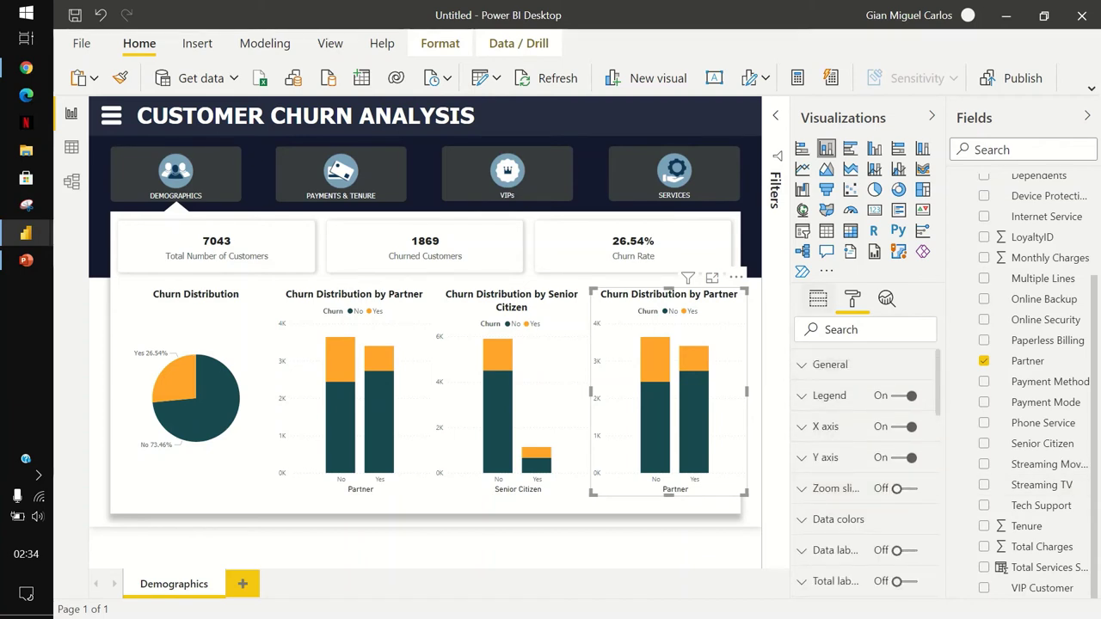
left_click(819, 299)
left_click(930, 351)
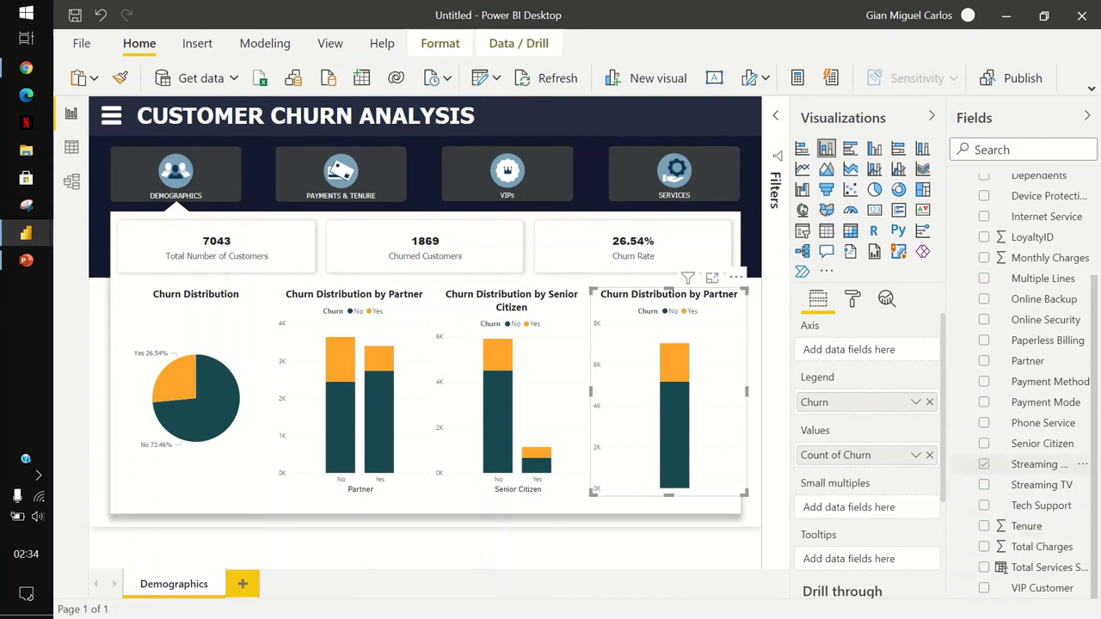
scroll(1023, 448, "up", 3)
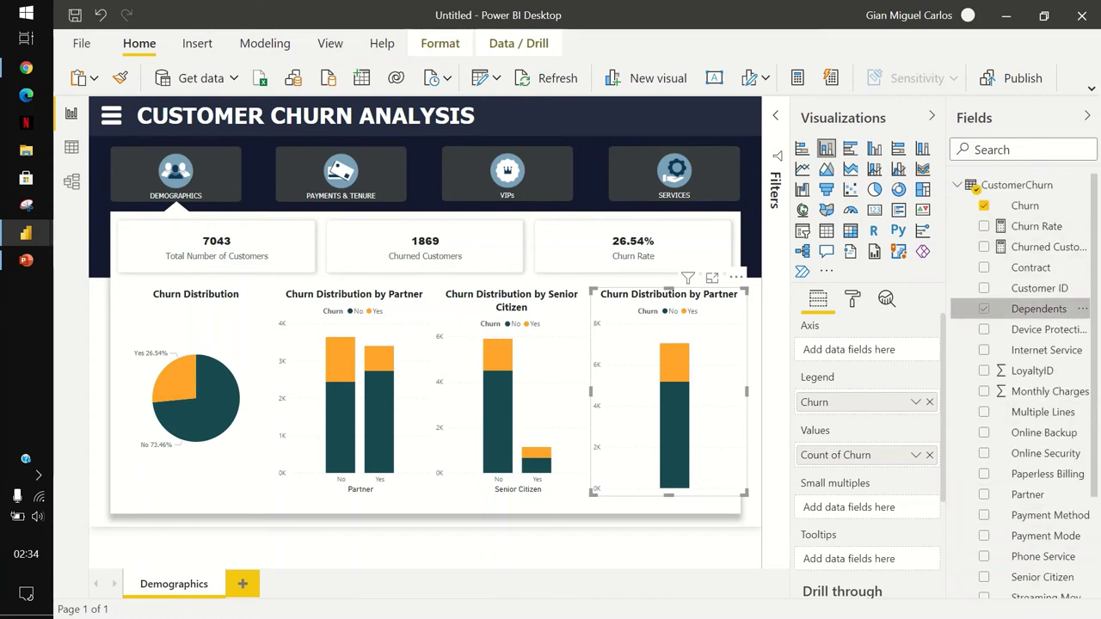
left_click(984, 309)
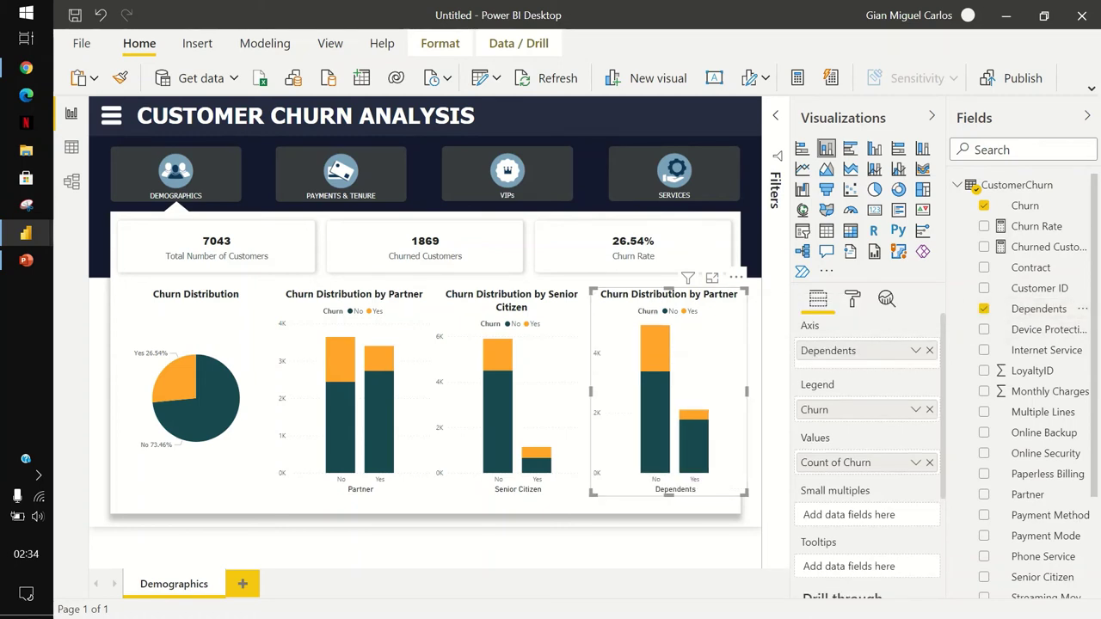
Retitle the fourth chart 'Churn Distribution by Dependents'.
left_click(853, 298)
scroll(860, 560, "down", 5)
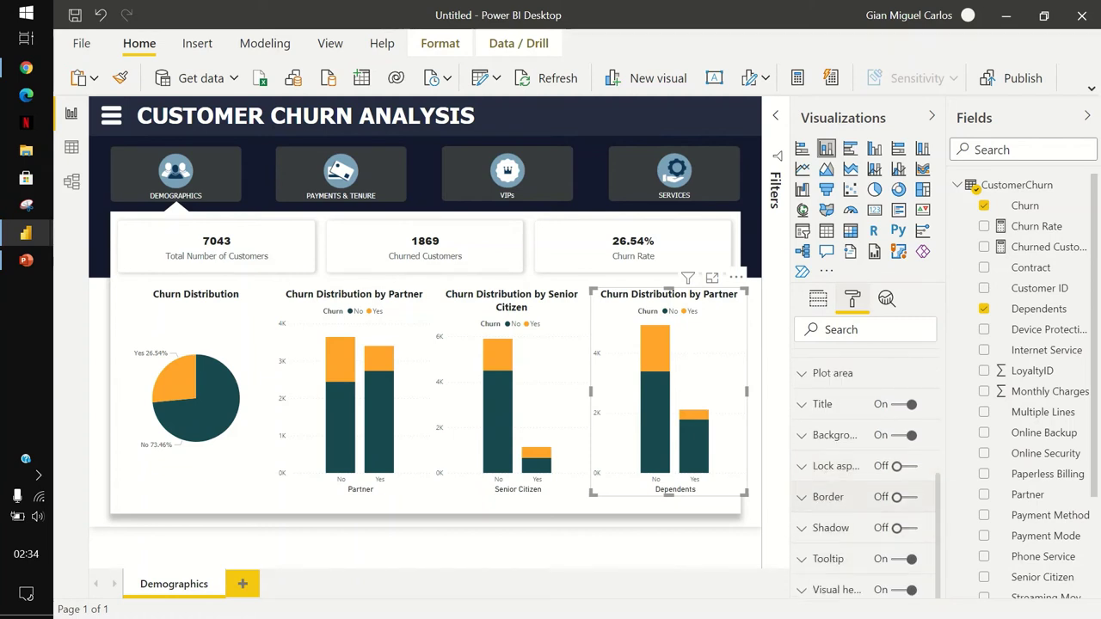
left_click(848, 404)
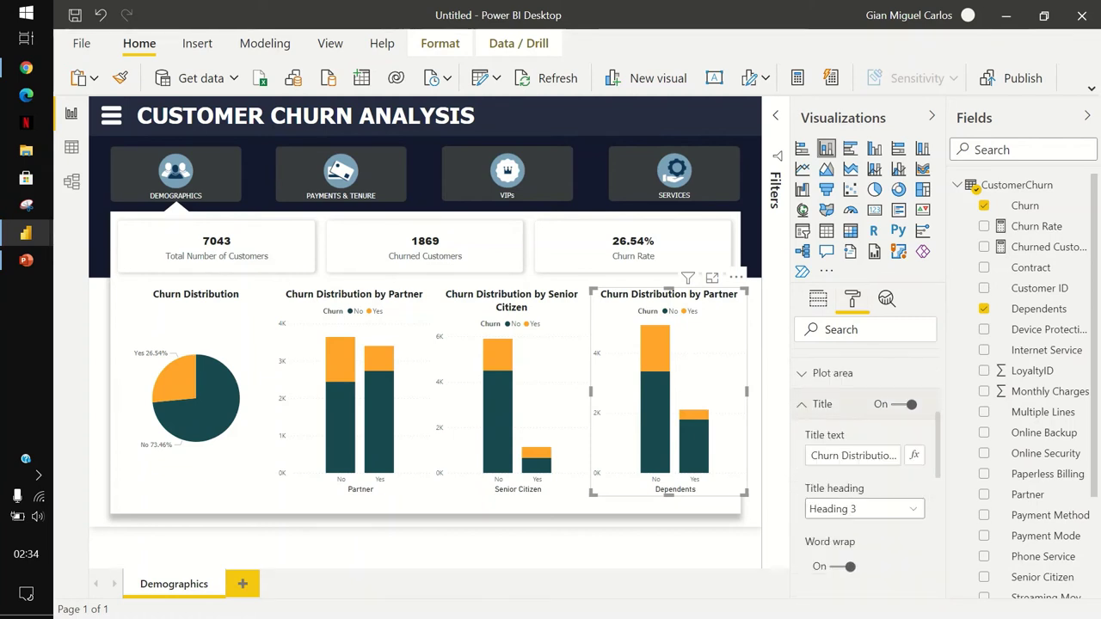
left_click(895, 455)
key("BackSpace")
key("BackSpace")
key("BackSpace")
key("BackSpace")
key("BackSpace")
key("BackSpace")
key("BackSpace")
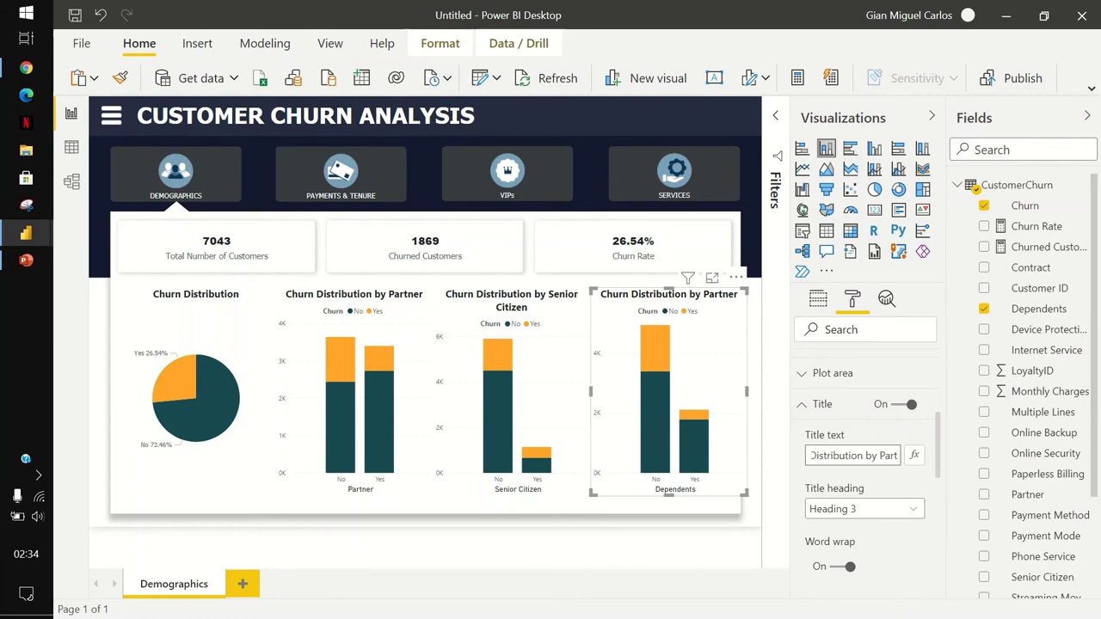
type("Dependents")
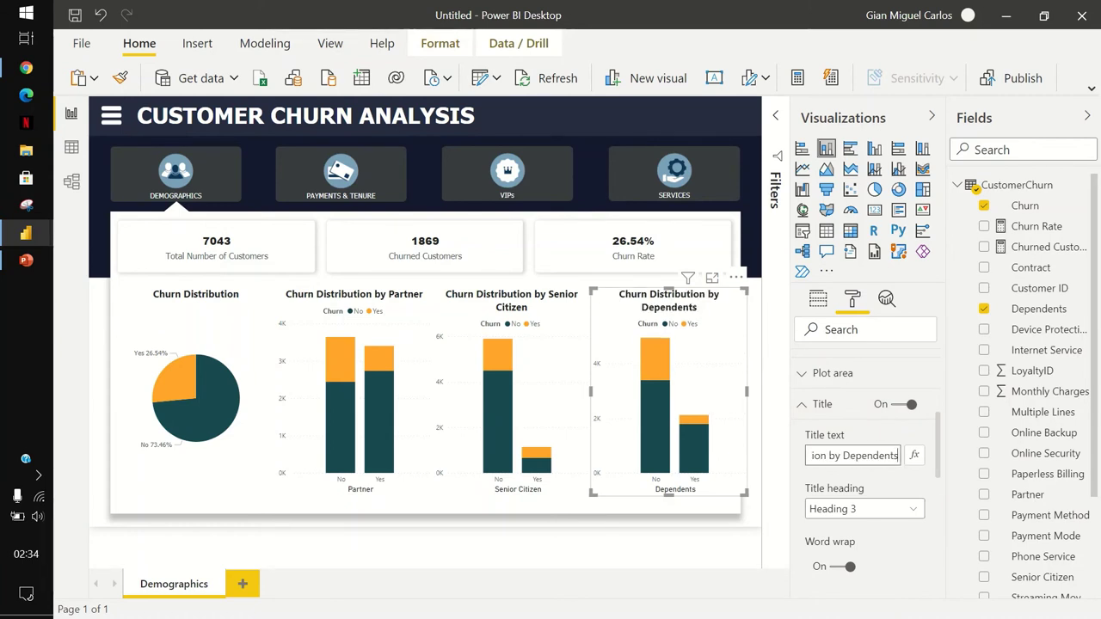
key("Escape")
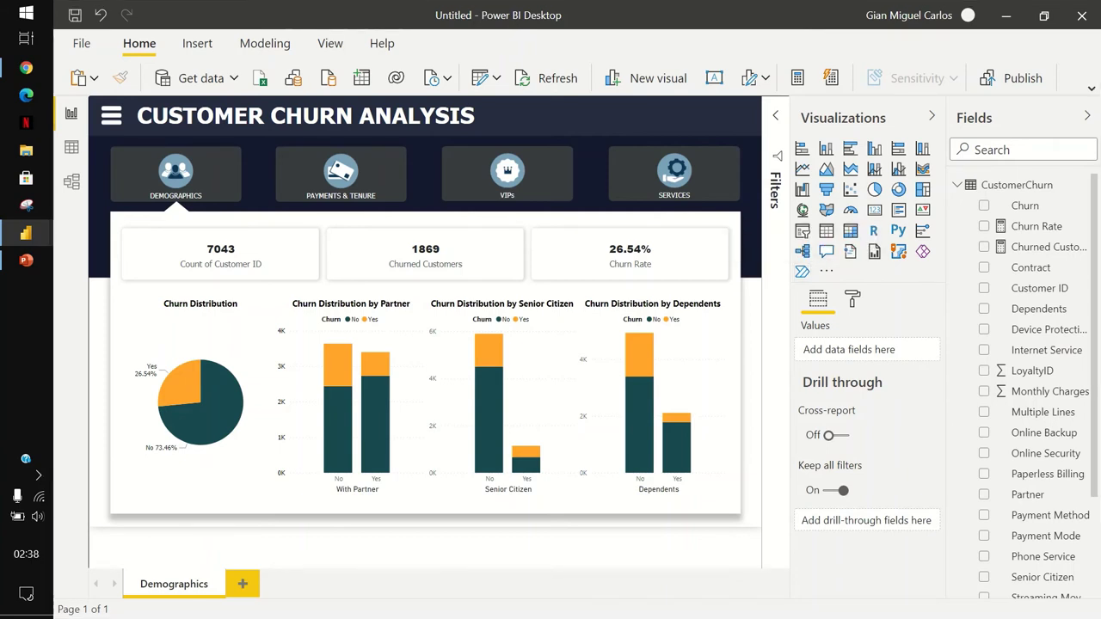
Insert a rectangle spanning the full page width over the navigation button strip.
left_click(197, 43)
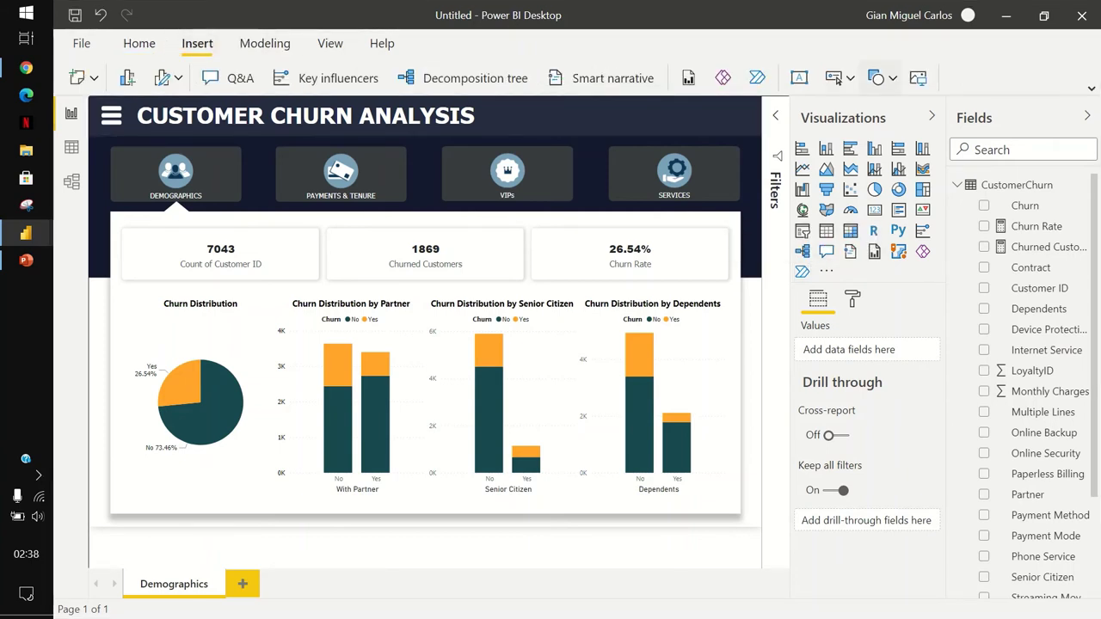
left_click(881, 78)
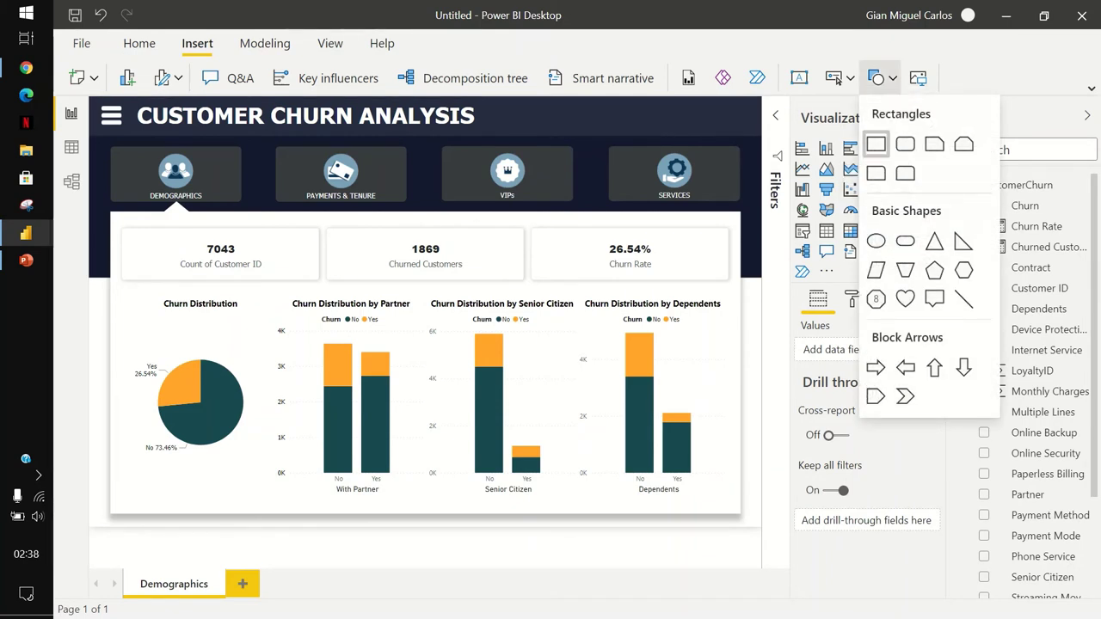
left_click(876, 144)
left_click_drag(190, 217, 167, 215)
left_click_drag(246, 214, 762, 214)
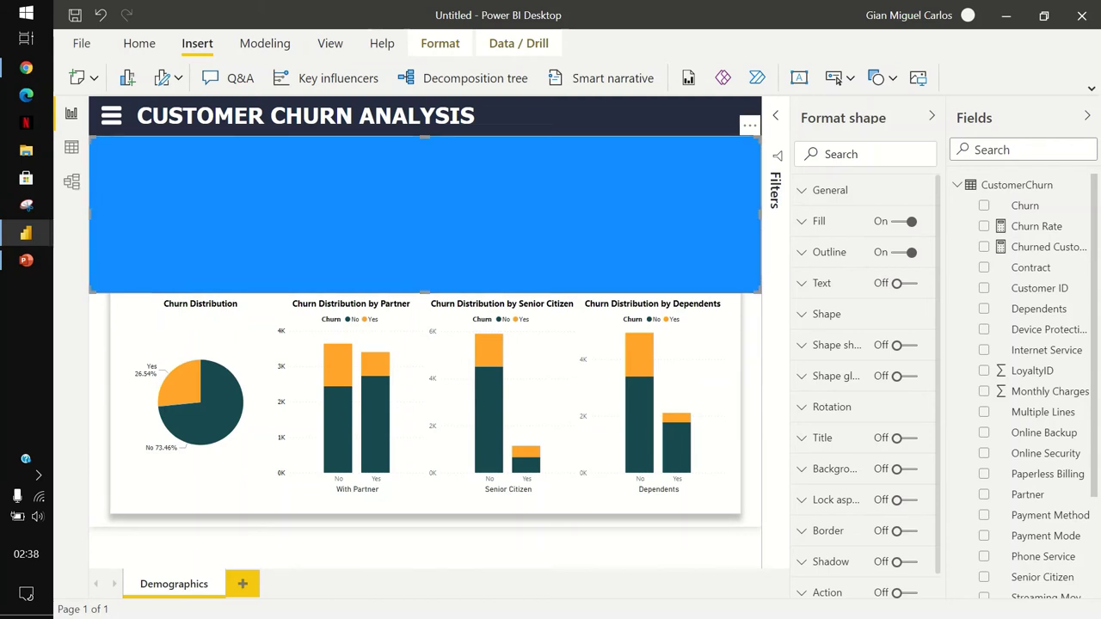
left_click_drag(425, 293, 425, 240)
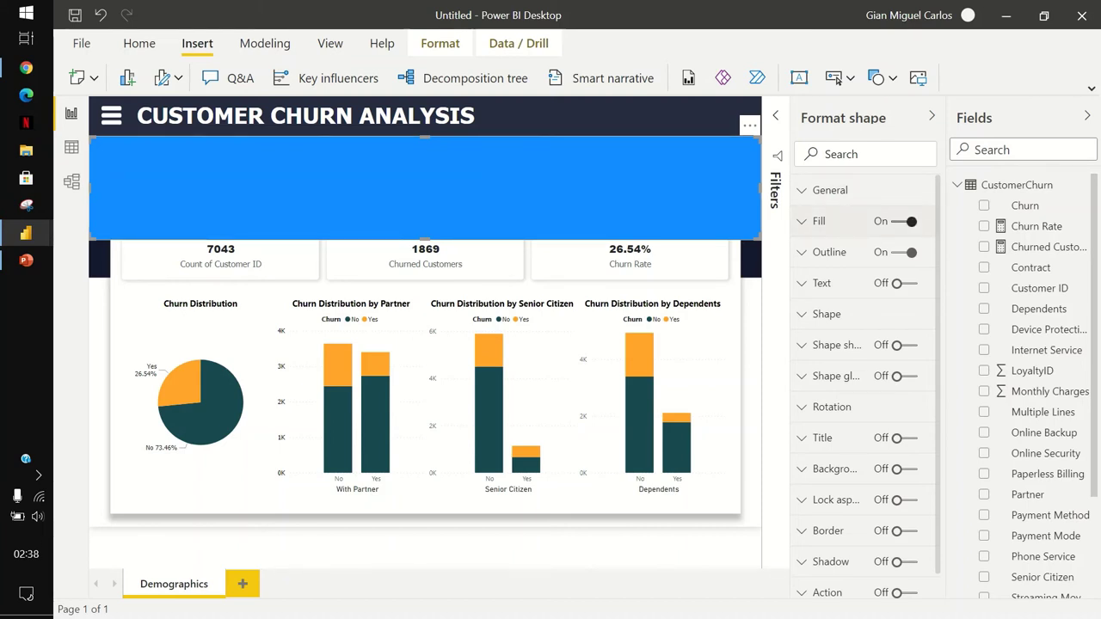
Turn off the rectangle's fill and outline.
left_click(905, 221)
left_click(830, 252)
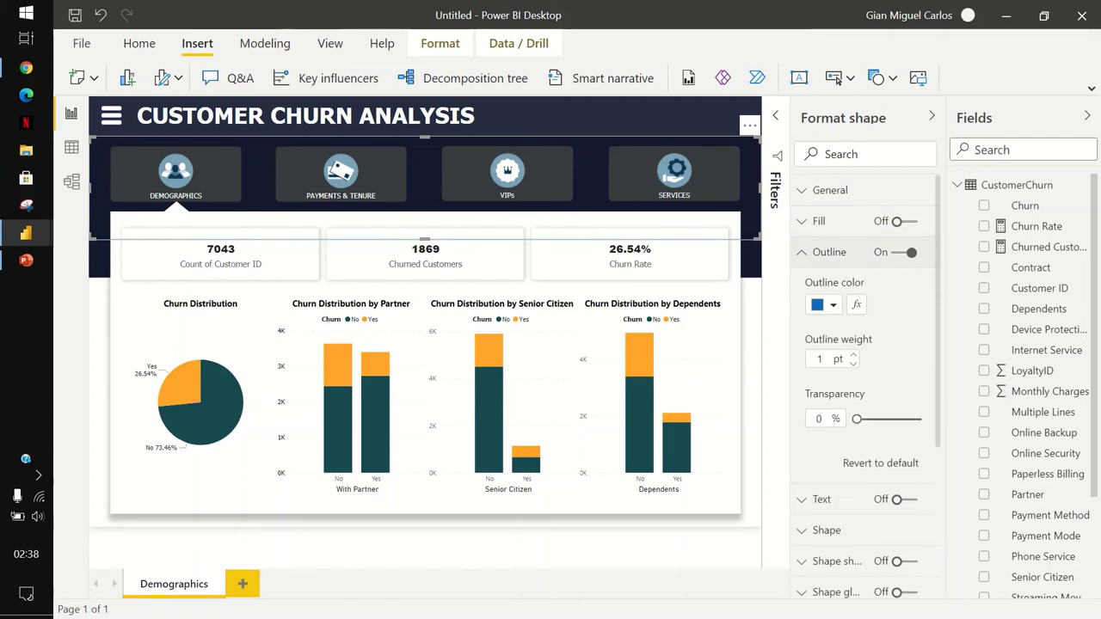
left_click(830, 252)
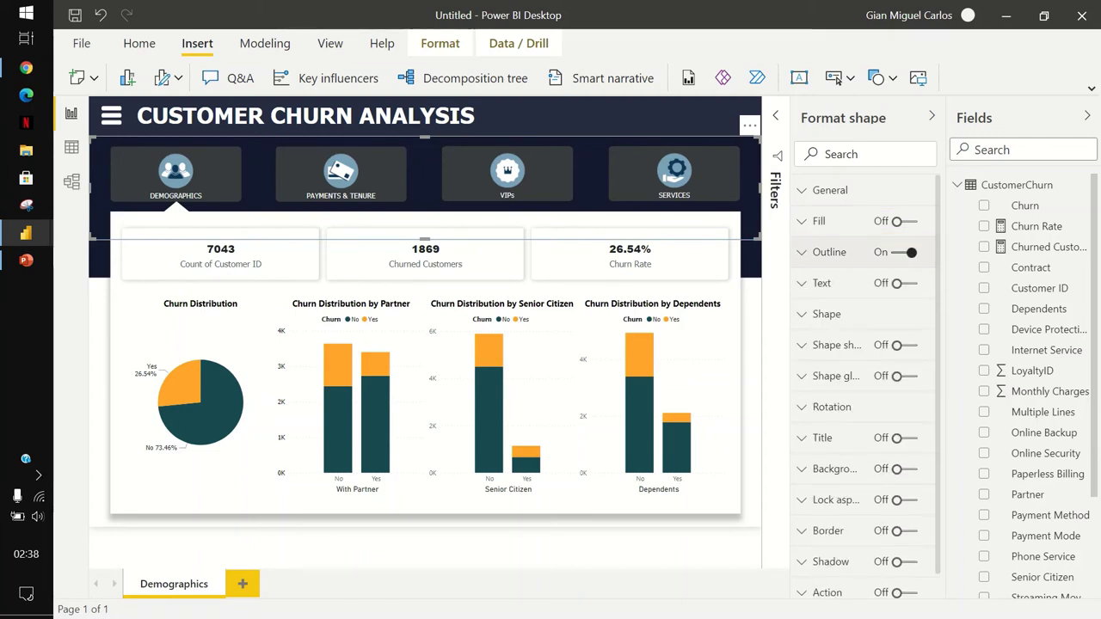
key("Tab")
key("space")
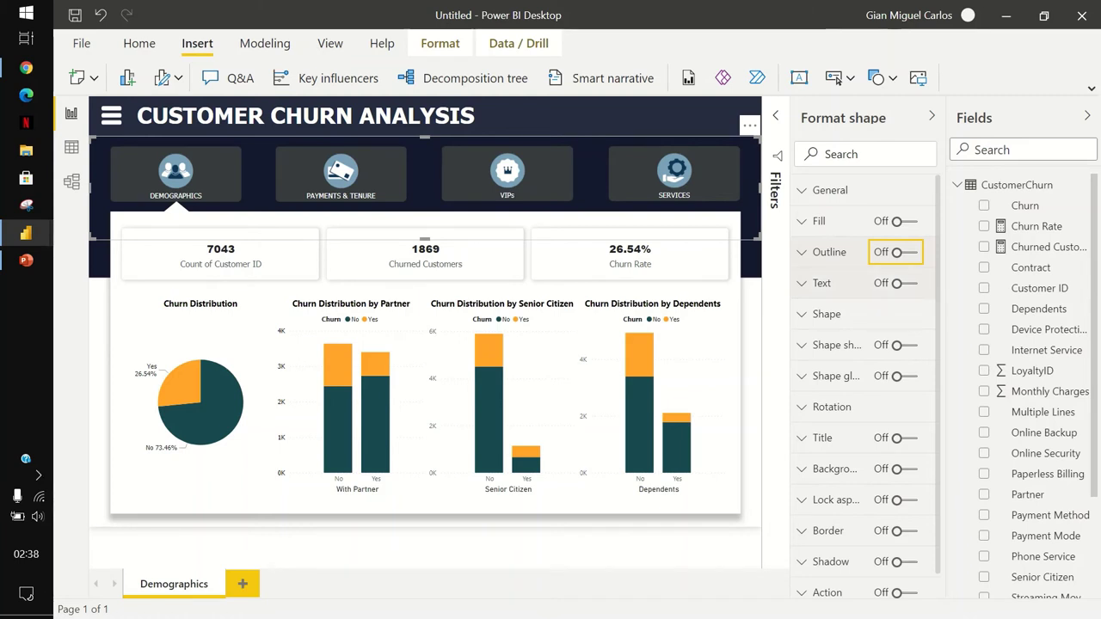
Turn on the rectangle's background in dark blue with 5% transparency.
scroll(865, 387, "down", 1)
left_click(897, 435)
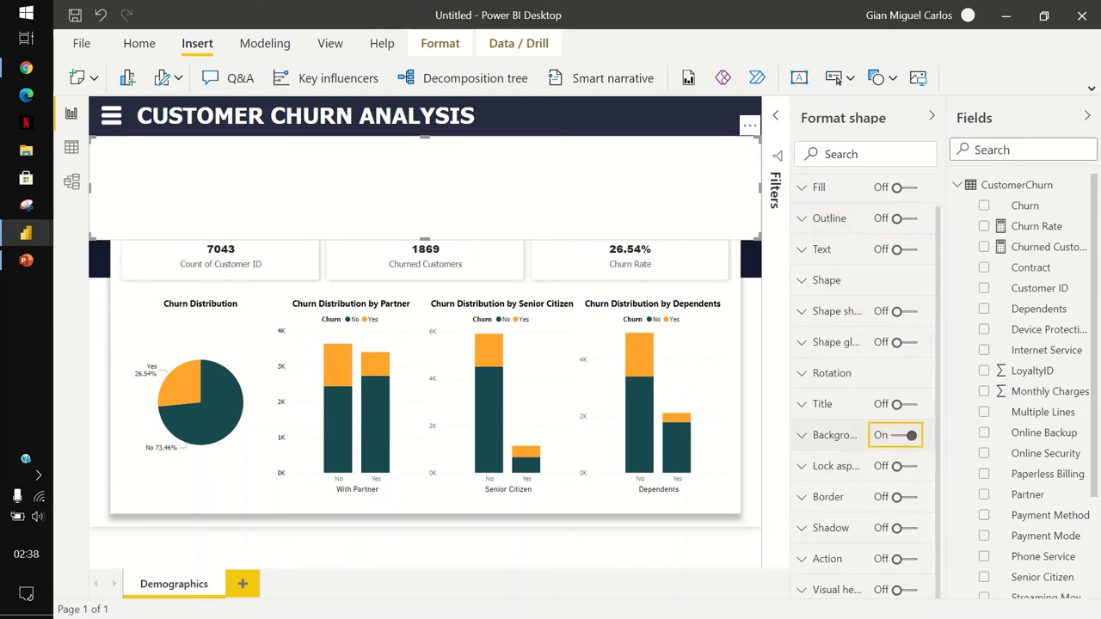
scroll(865, 387, "down", 4)
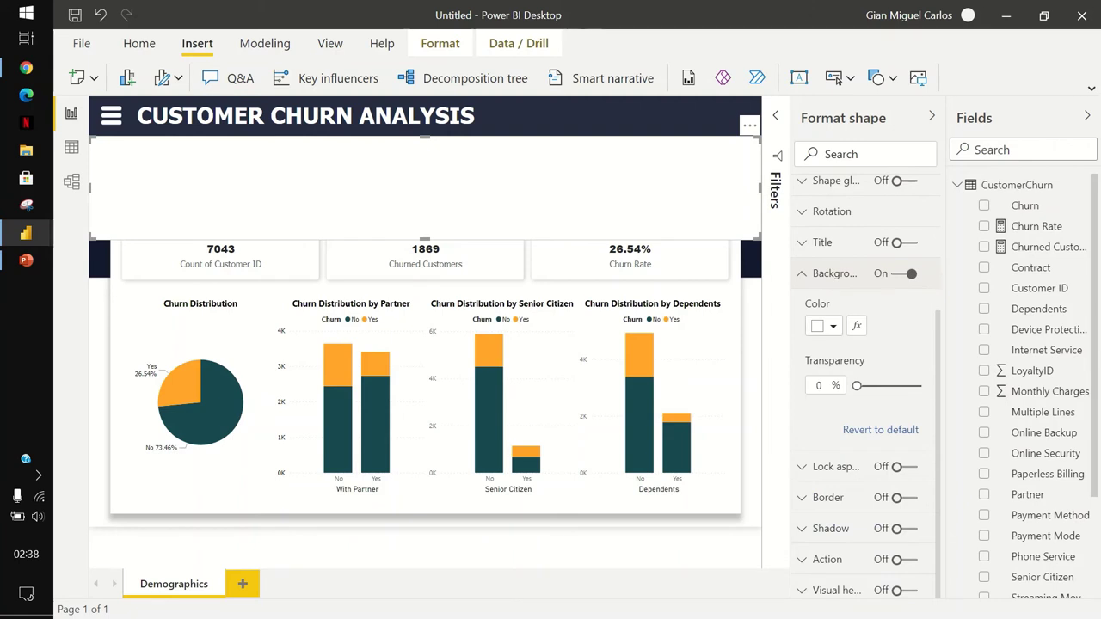
left_click(825, 325)
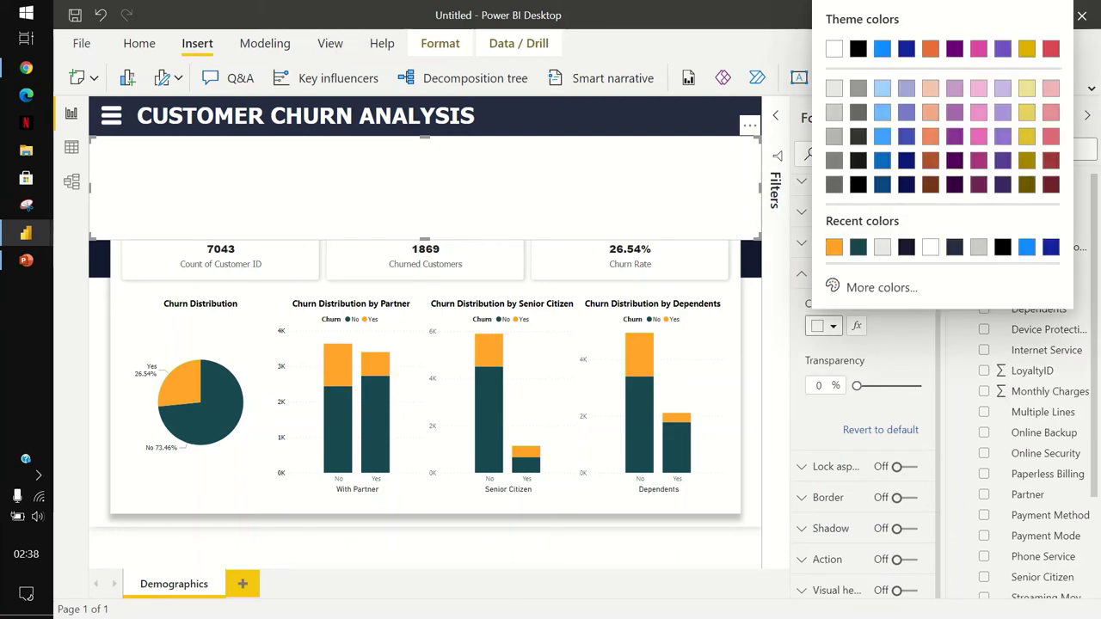
left_click(883, 184)
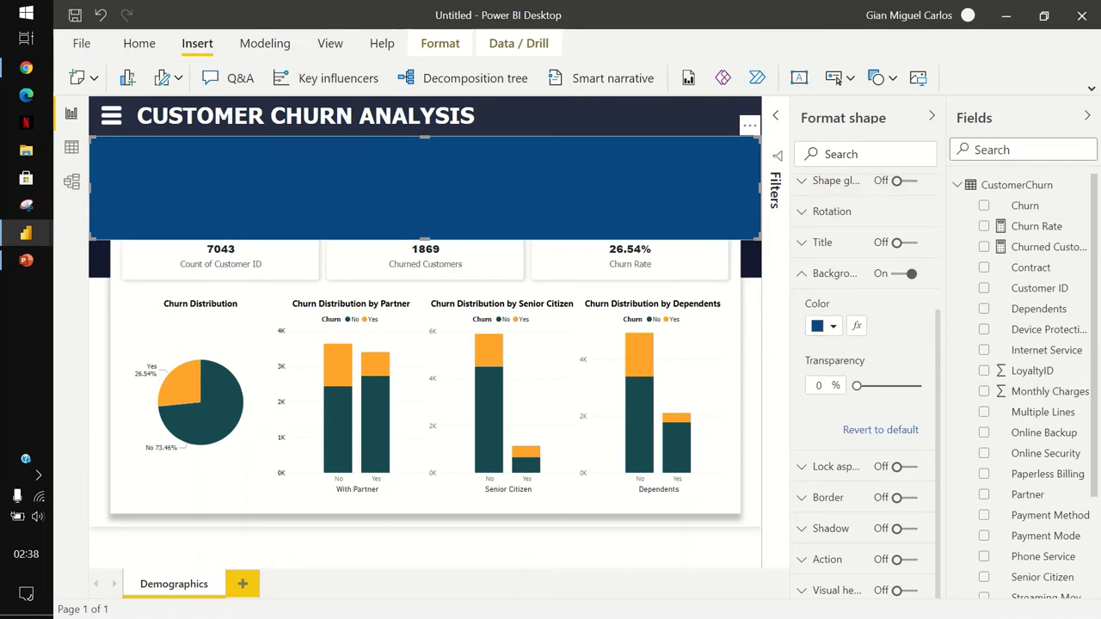
left_click(820, 385)
type("5")
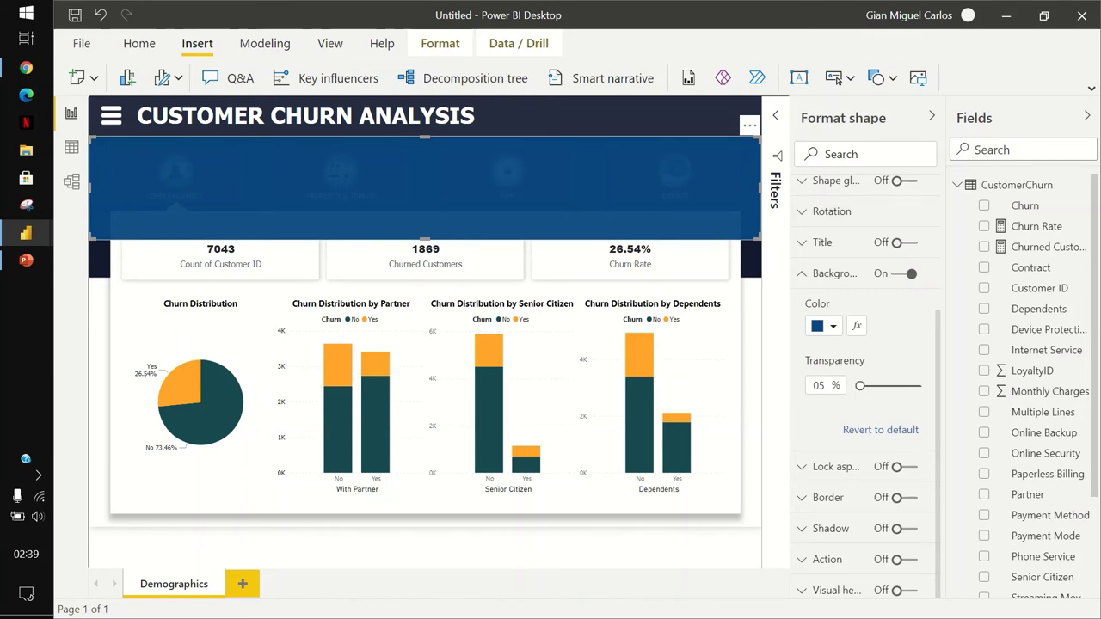
Collapse the Format and Fields panes, deselect the rectangle, and reshow the visual types.
left_click(932, 116)
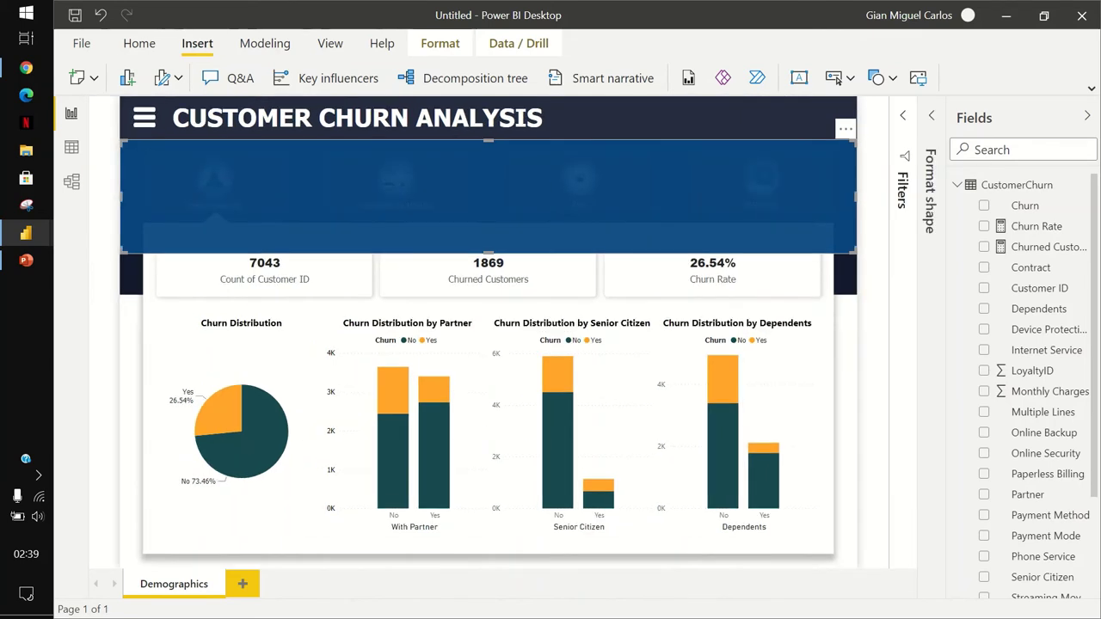
left_click(1086, 115)
key("Escape")
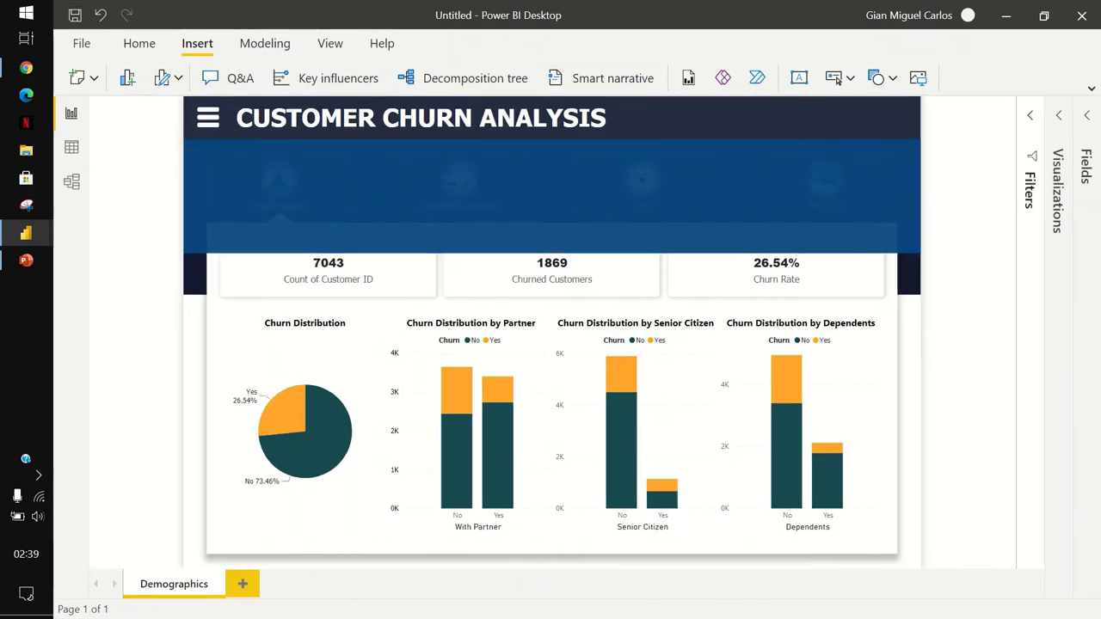
left_click(1059, 115)
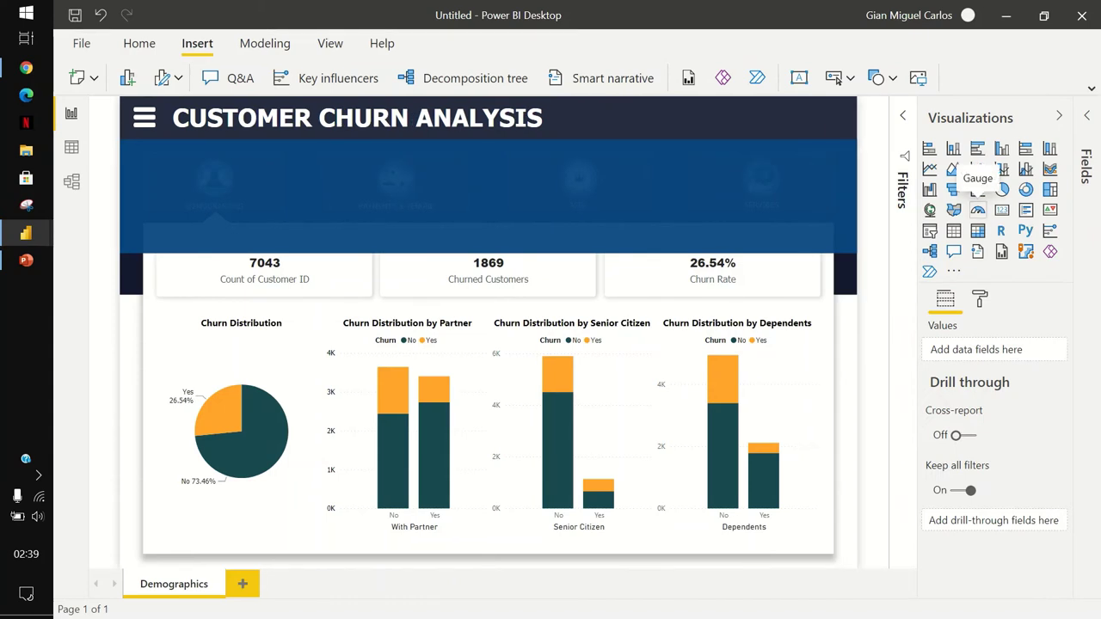
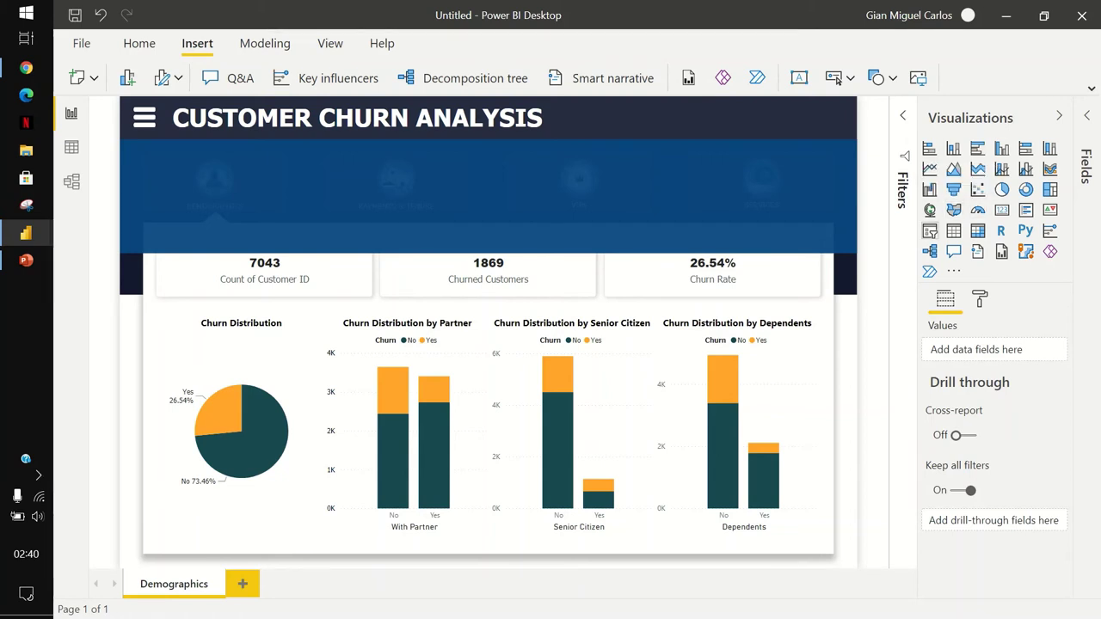
Place a slicer on the blue banner, bind it to Payment Mode, and shrink it to a short box.
left_click(929, 230)
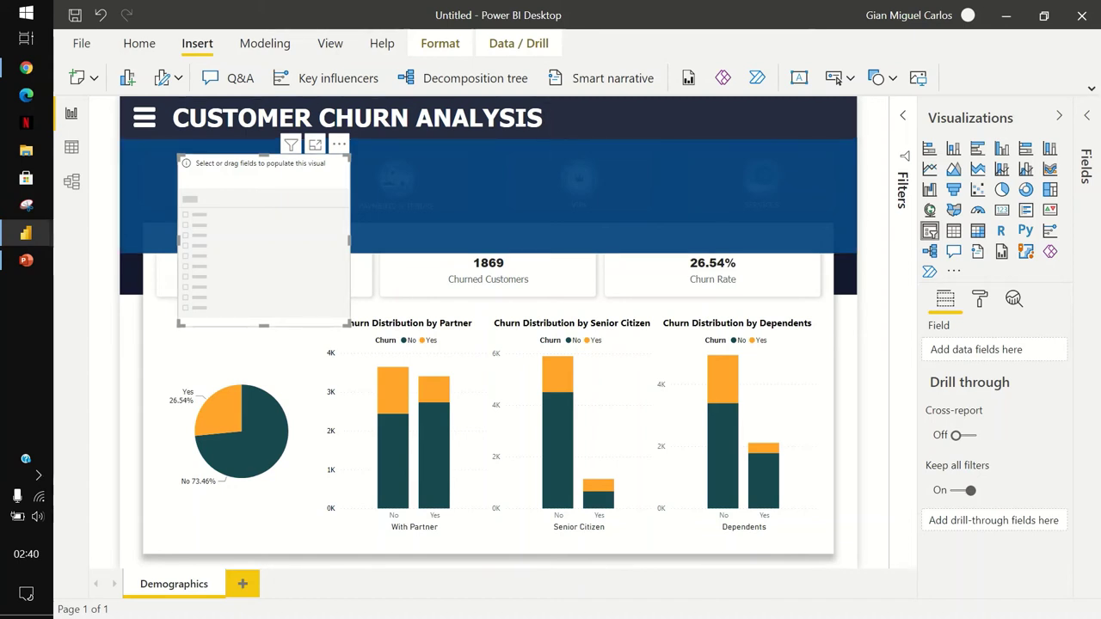
left_click_drag(259, 172, 405, 165)
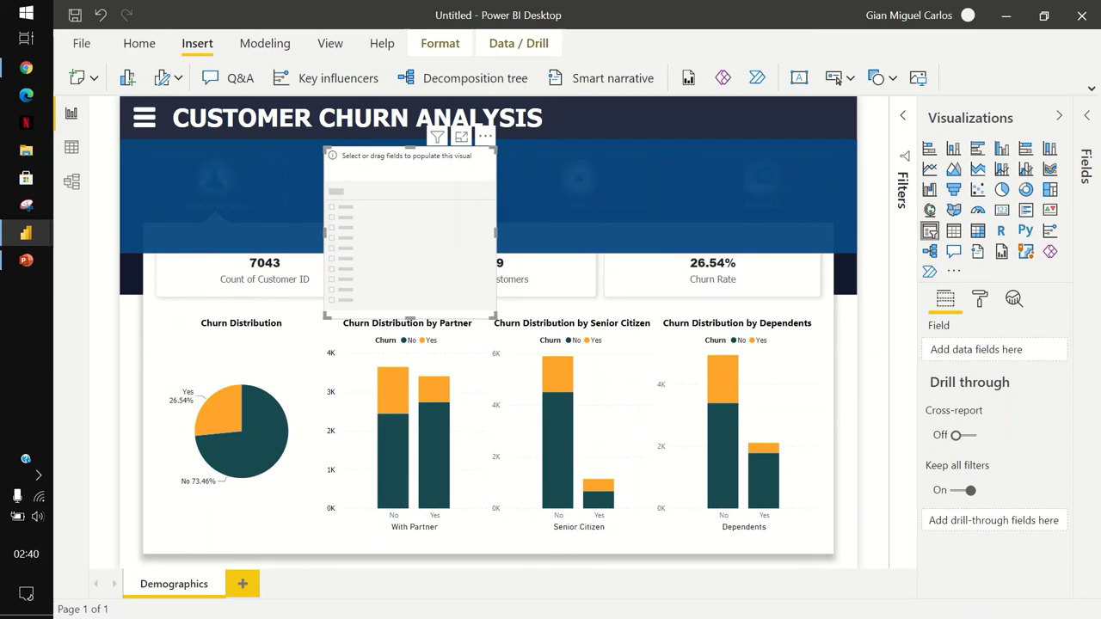
left_click(1085, 163)
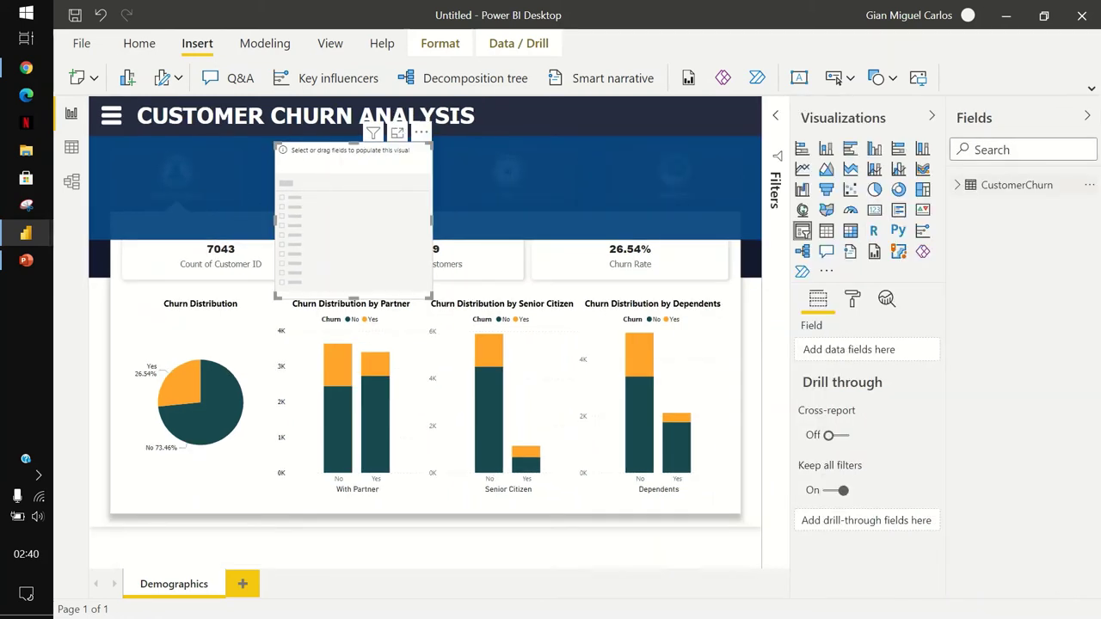
left_click(1017, 185)
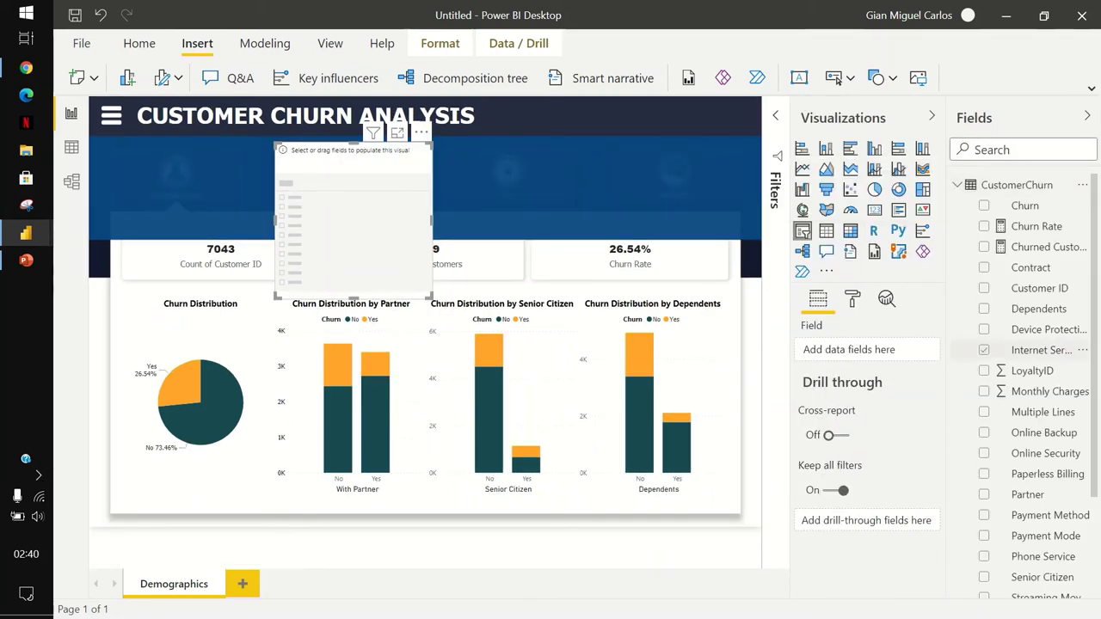
scroll(1037, 357, "down", 3)
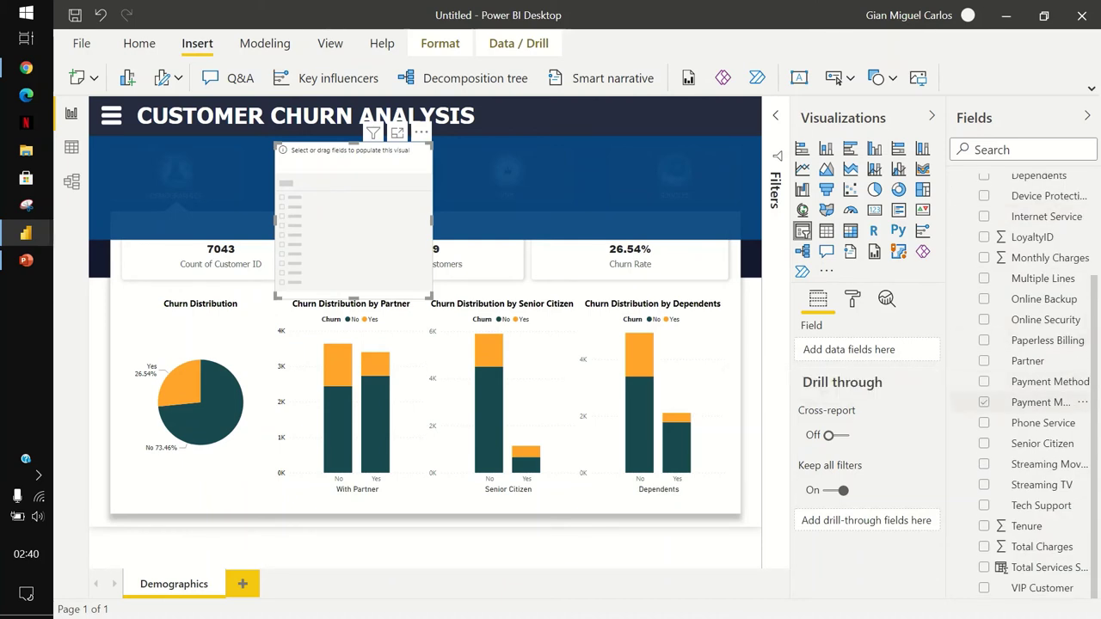
left_click(983, 401)
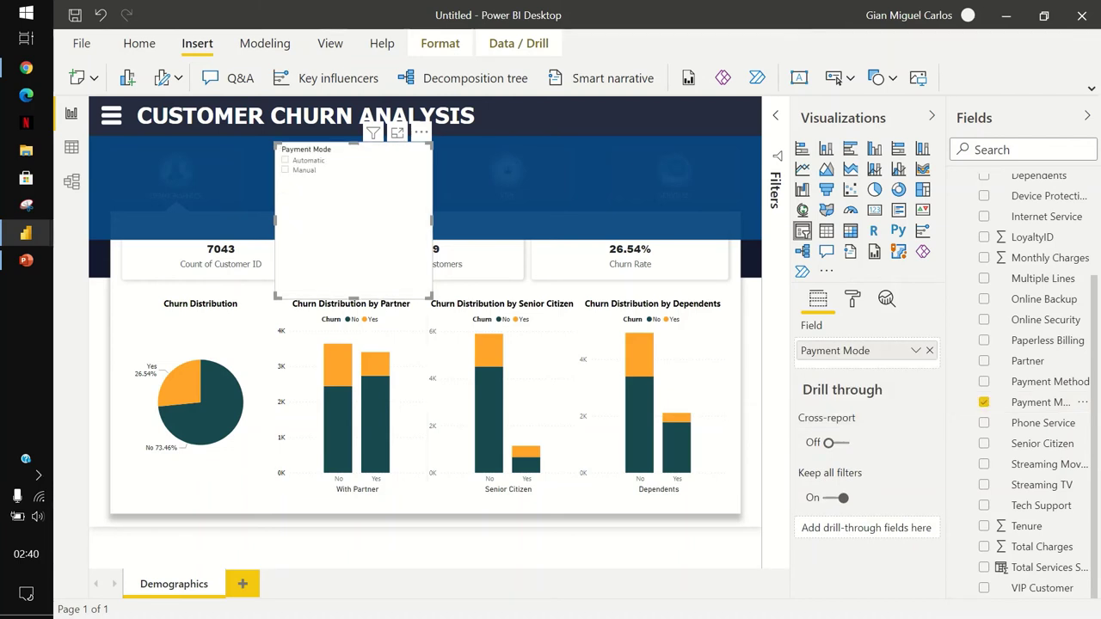
left_click_drag(353, 297, 353, 188)
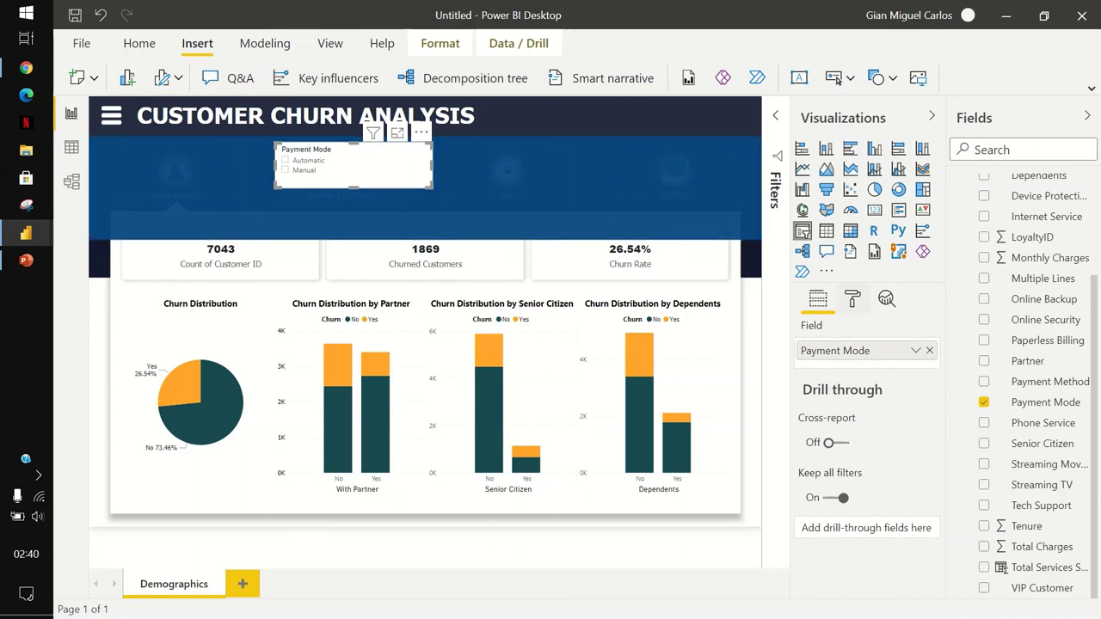
left_click(853, 298)
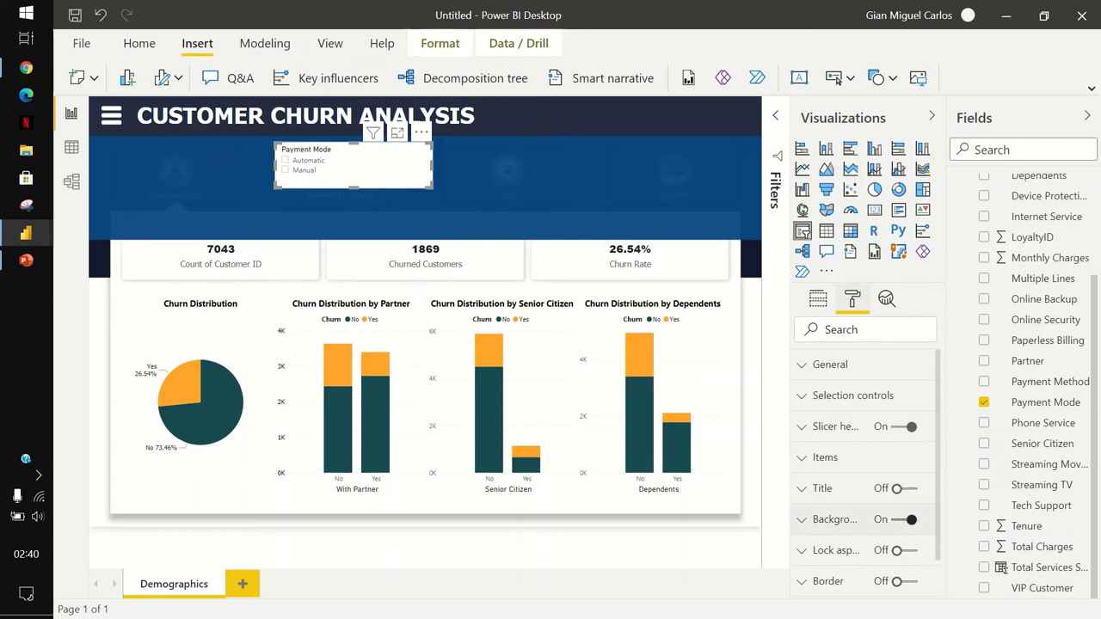
Turn the slicer background off and give its items a blue background.
left_click(904, 520)
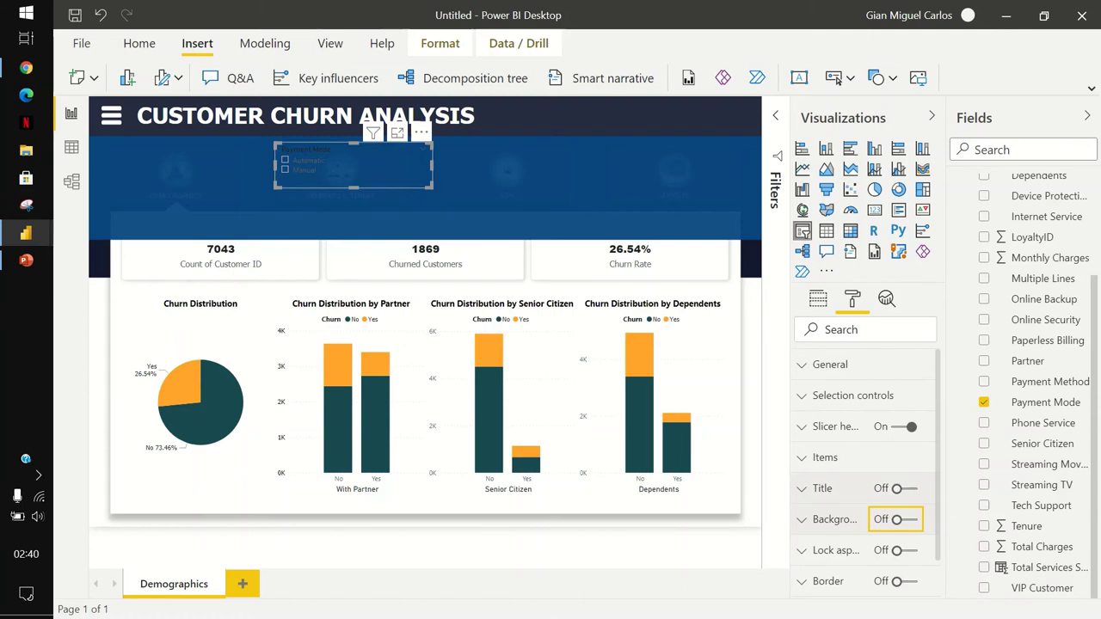
left_click(869, 457)
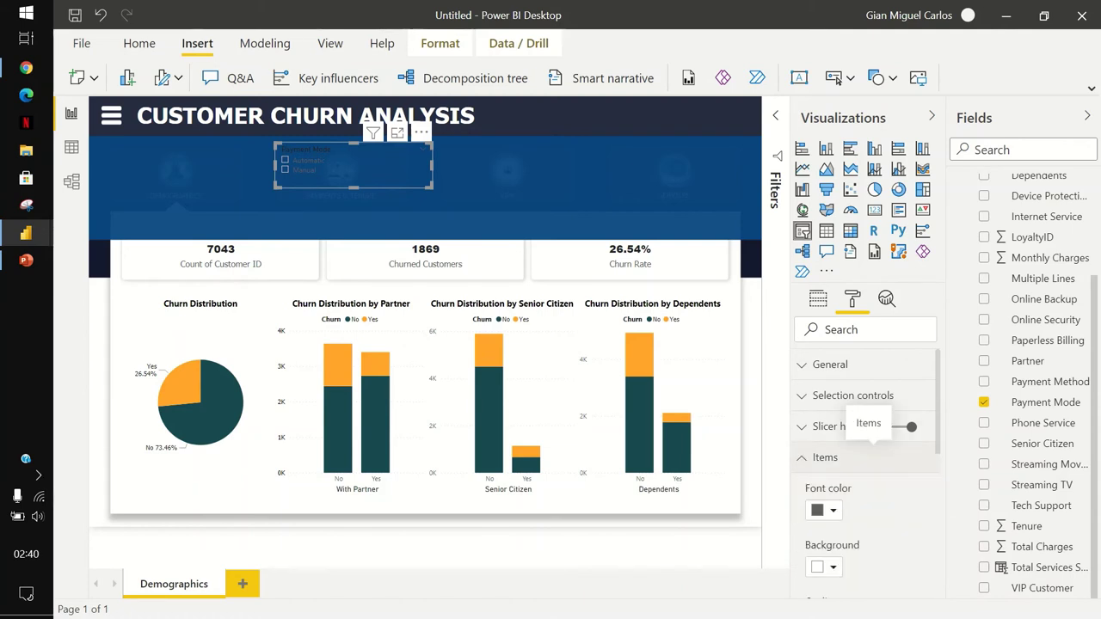
scroll(865, 473, "down", 5)
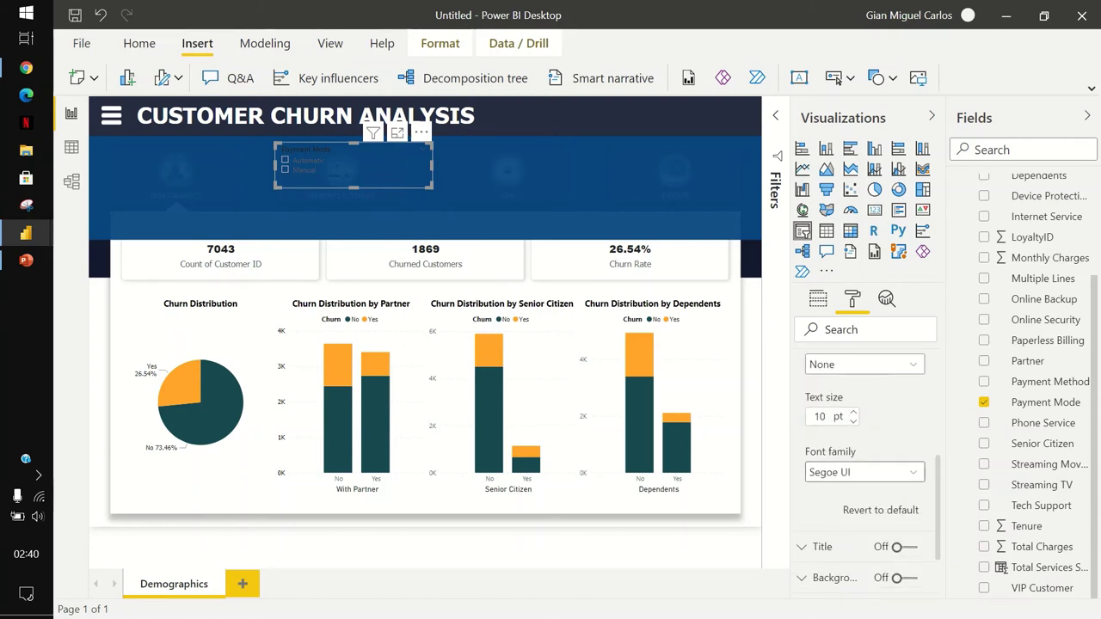
scroll(865, 473, "up", 3)
left_click(825, 425)
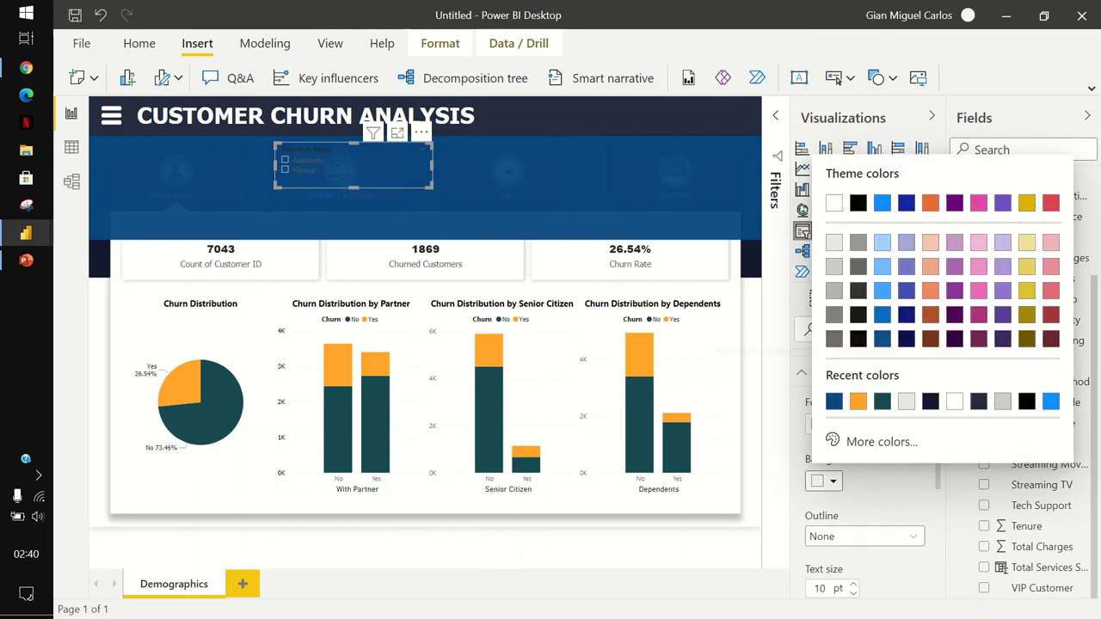
left_click(883, 315)
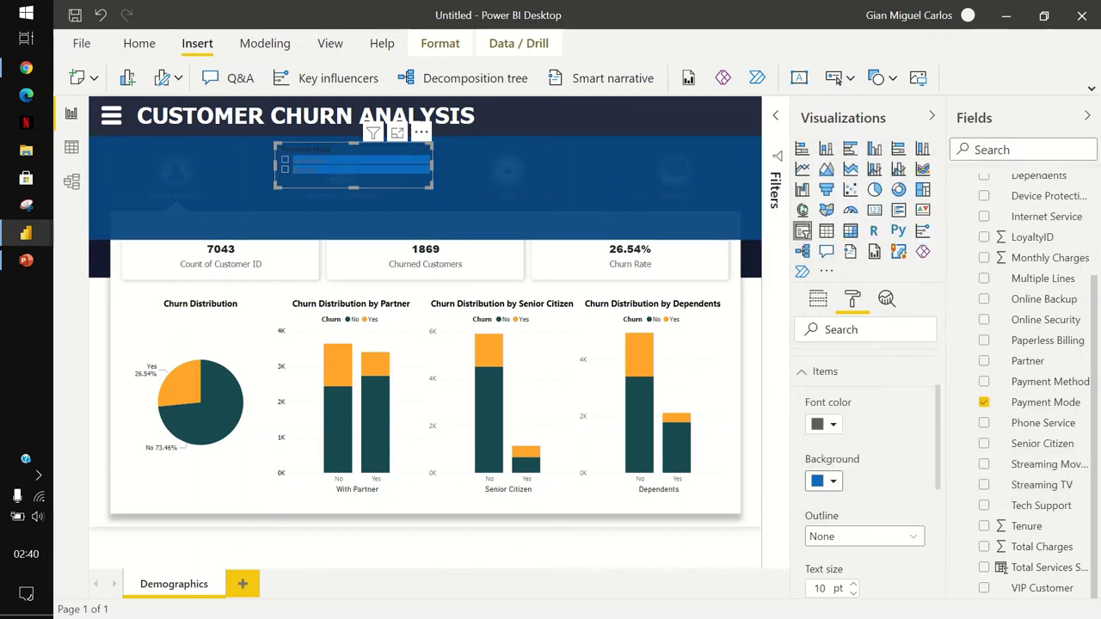
Switch the slicer style to Dropdown with a light-blue bar.
left_click(421, 132)
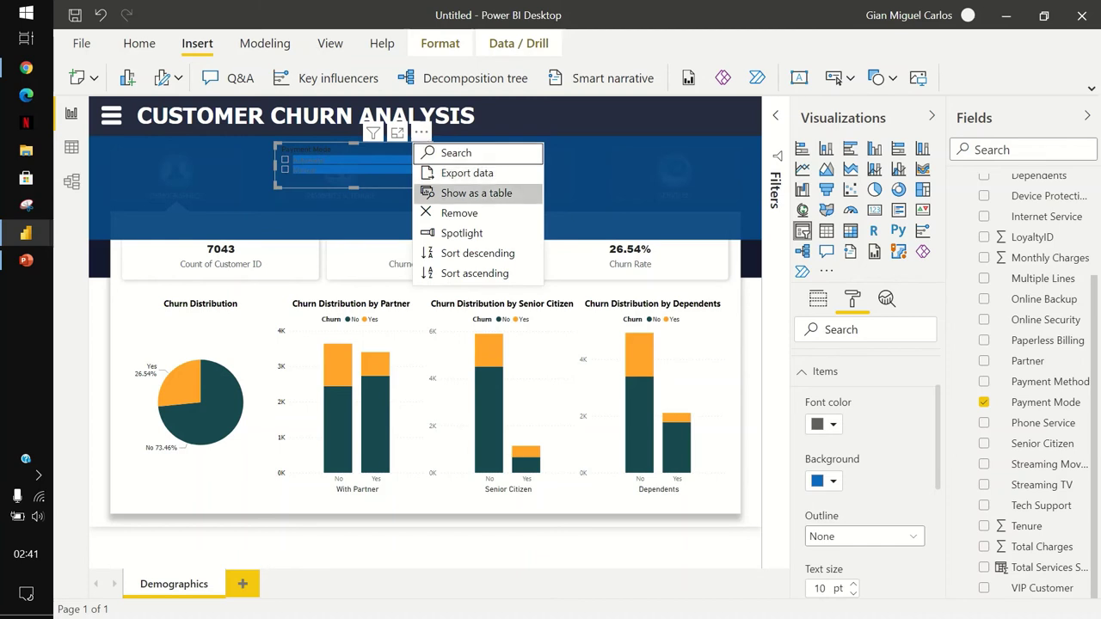
key("Escape")
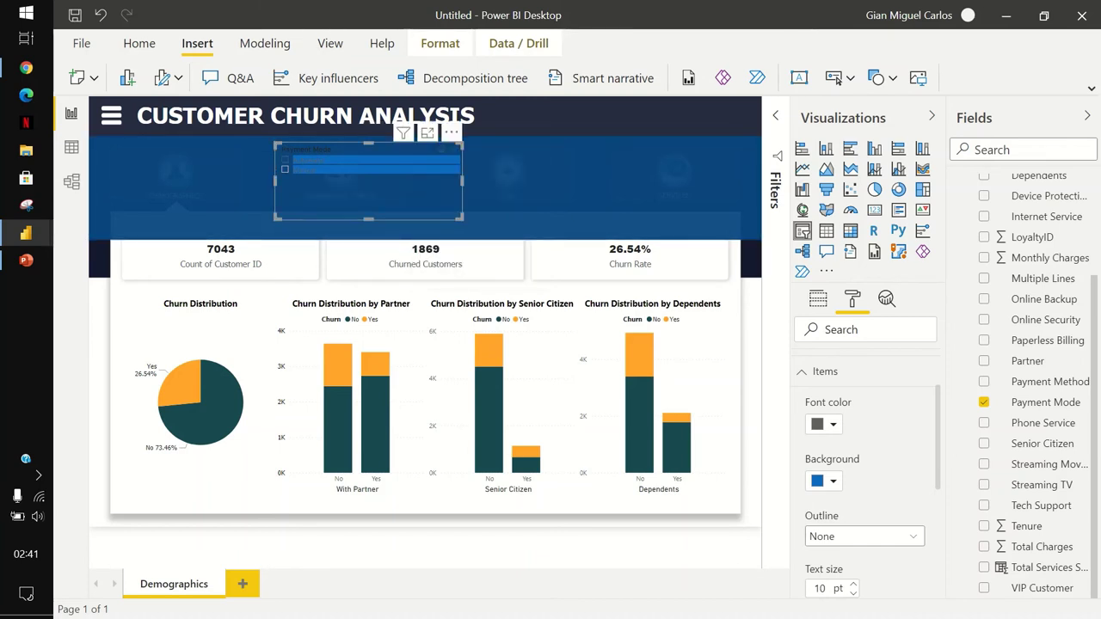
left_click(442, 148)
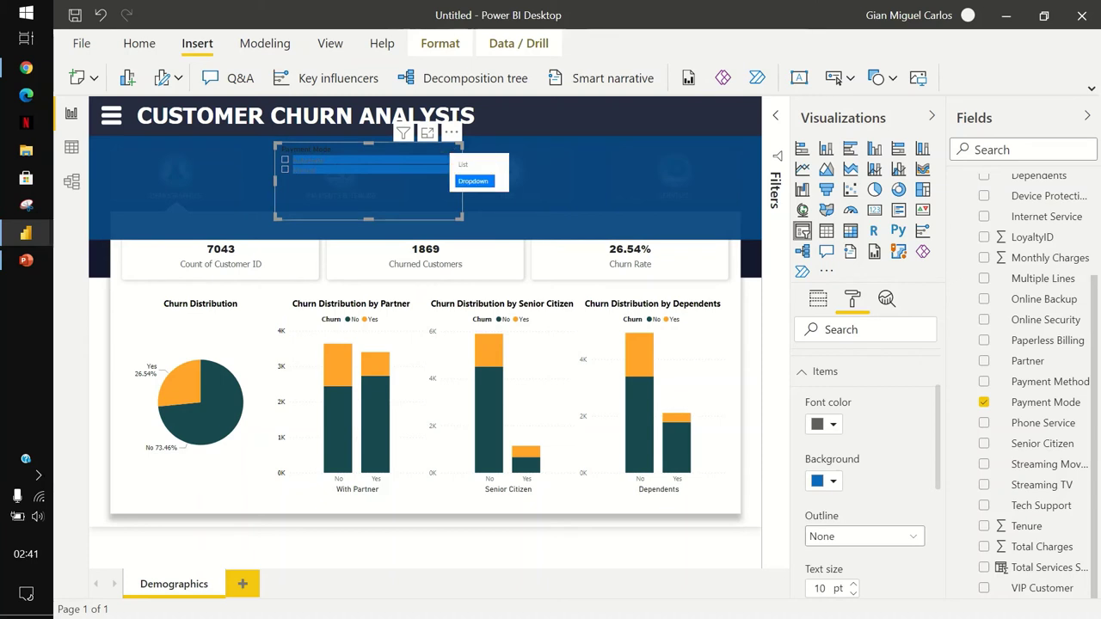
left_click(473, 181)
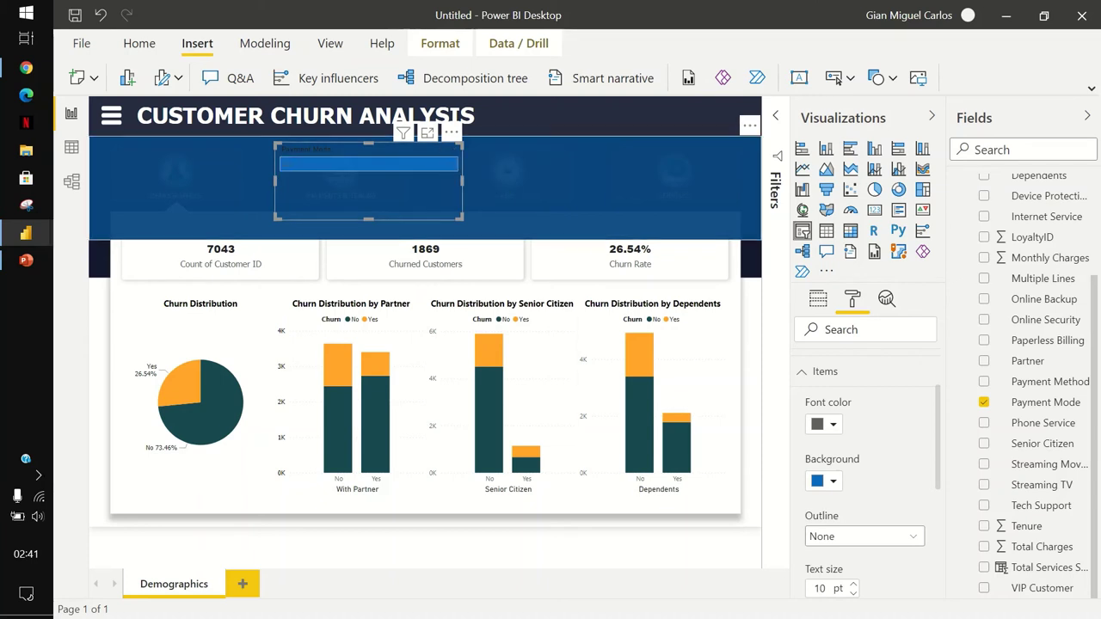
left_click(825, 481)
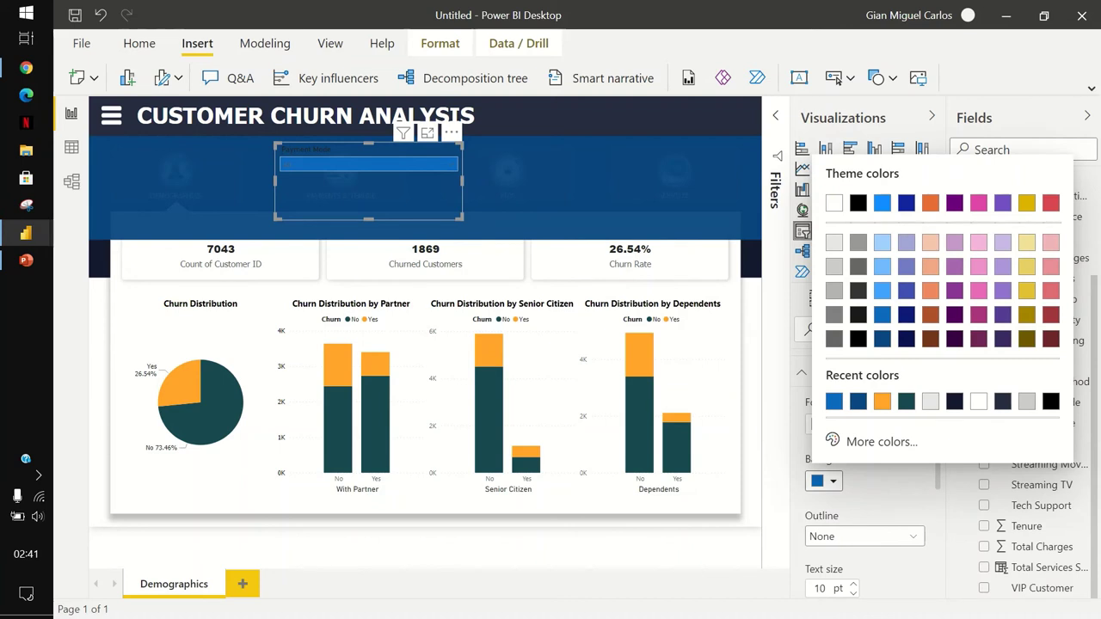
left_click(883, 291)
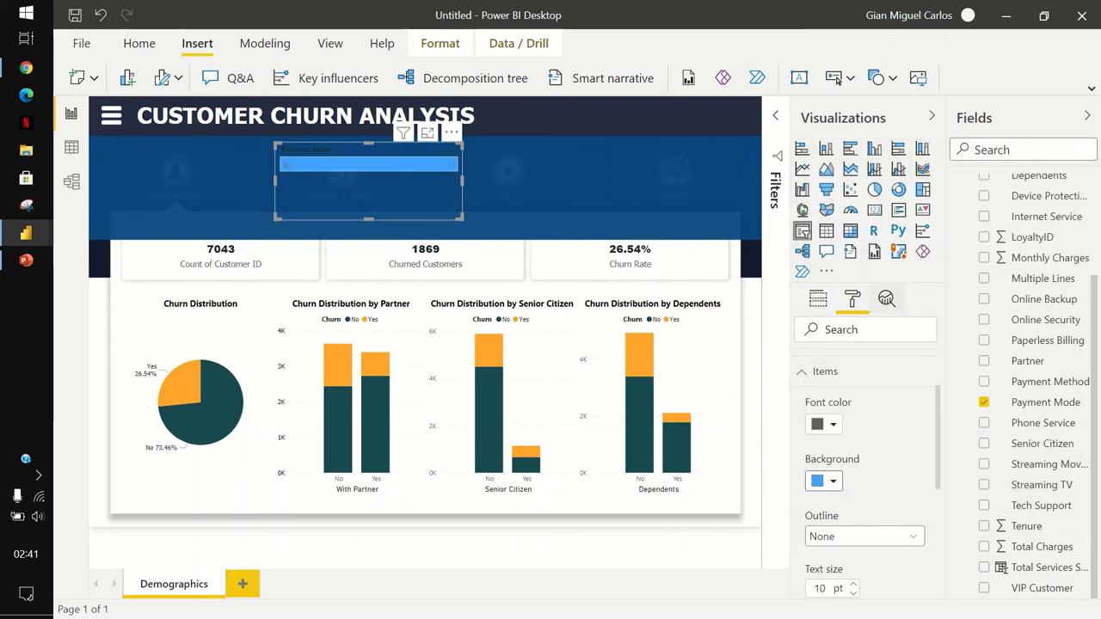
Make the slicer's item text and Payment Mode title white.
left_click(824, 425)
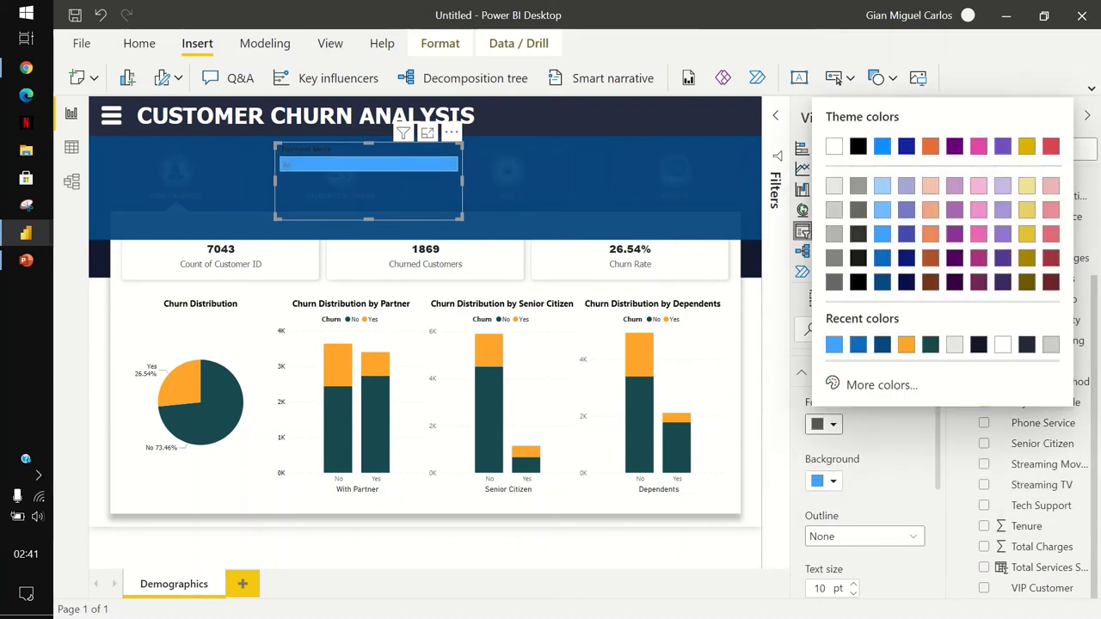
left_click(835, 146)
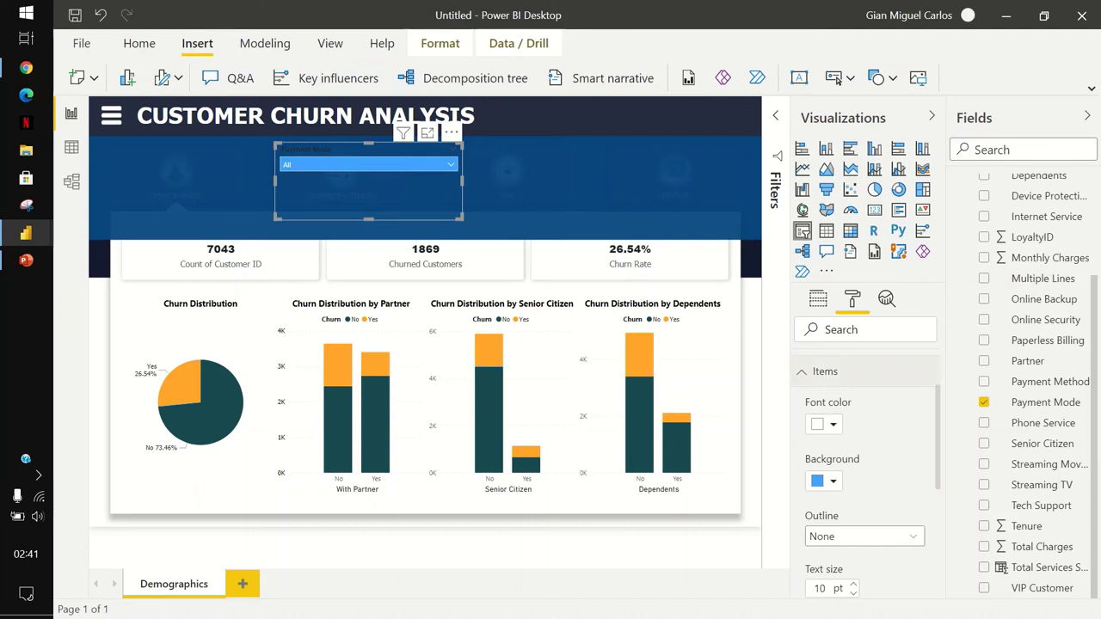
left_click(825, 371)
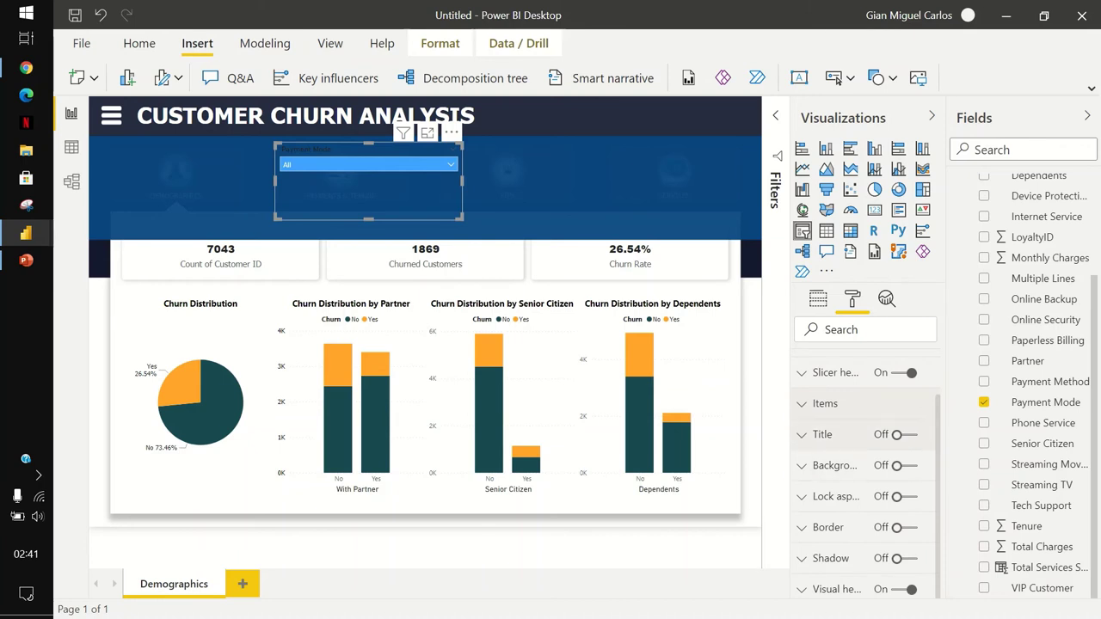
left_click(825, 373)
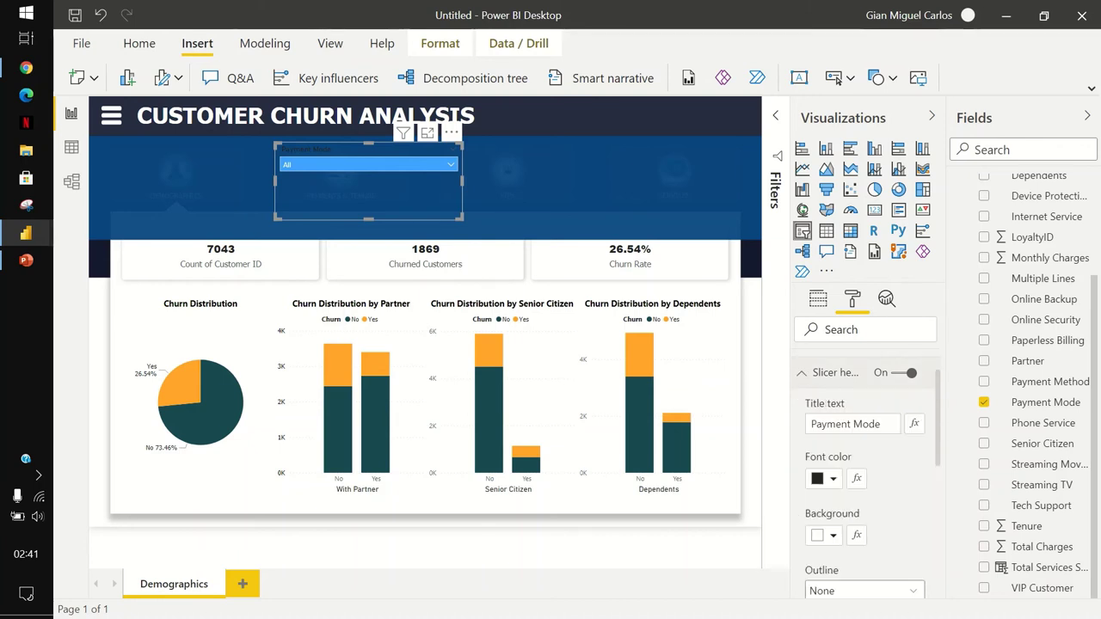
scroll(865, 465, "down", 4)
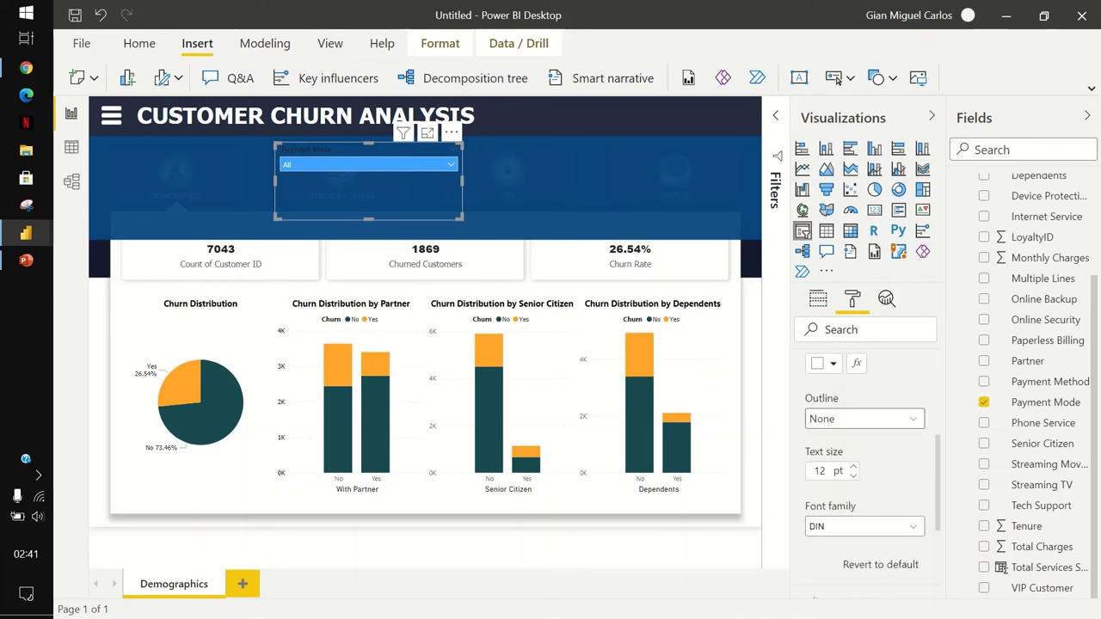
scroll(865, 464, "up", 4)
left_click(832, 479)
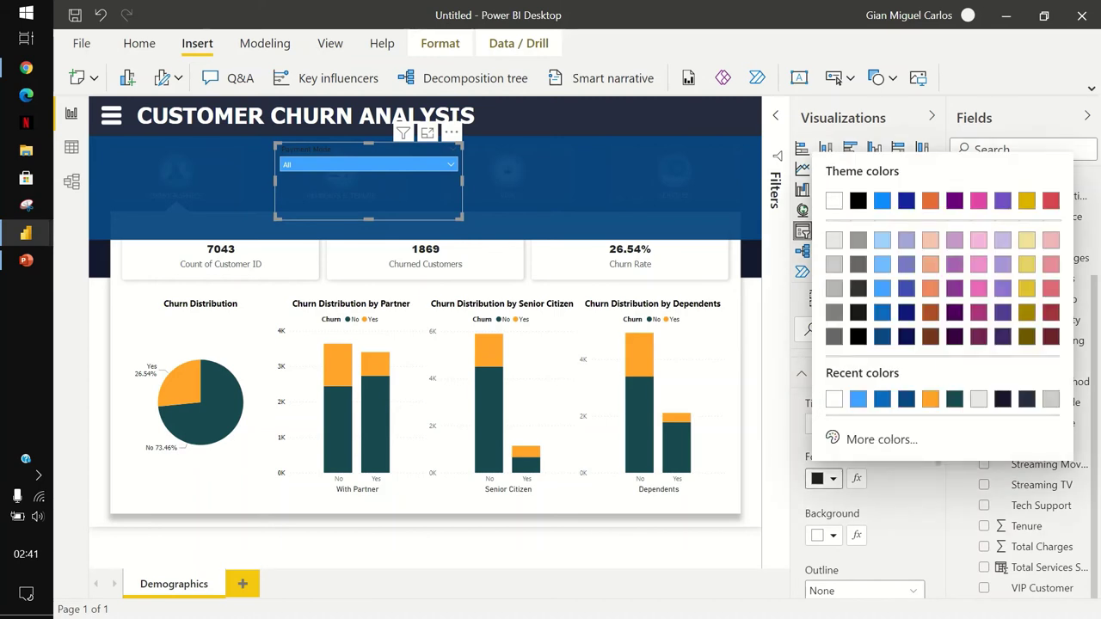
left_click(834, 201)
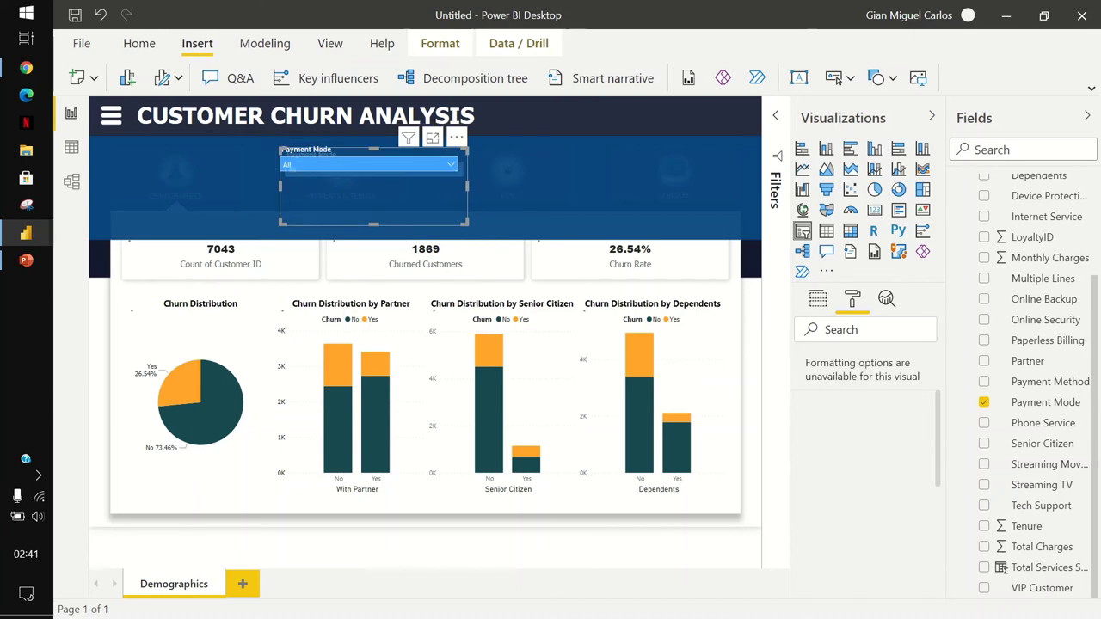
Paste a duplicate Payment Mode slicer into the banner.
key("ctrl+v")
left_click_drag(563, 185, 578, 185)
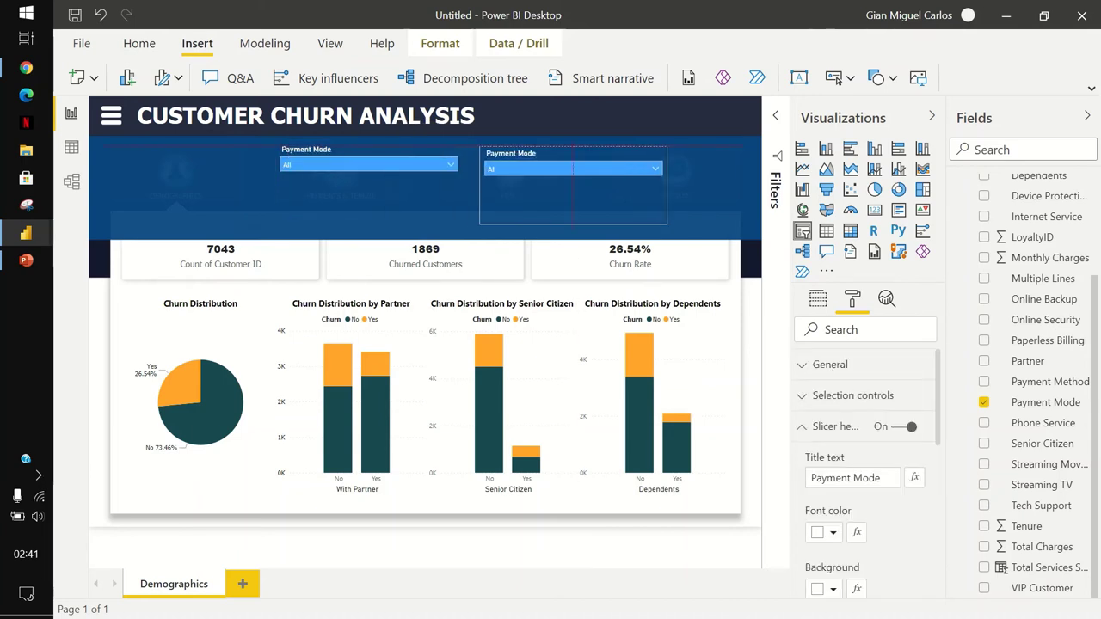
left_click(369, 193)
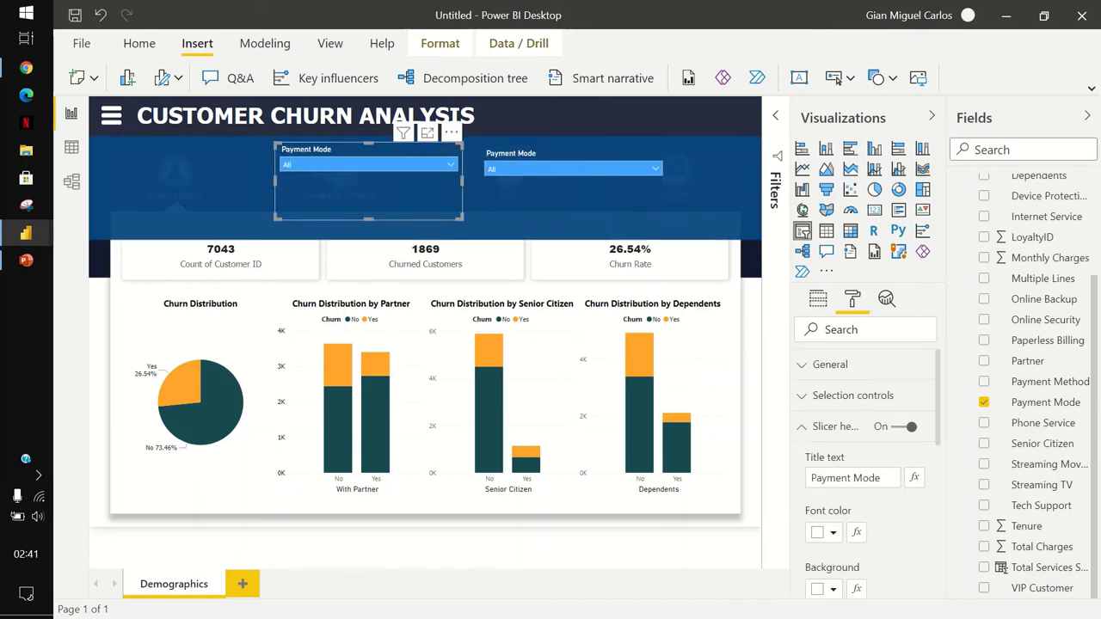
left_click(215, 185)
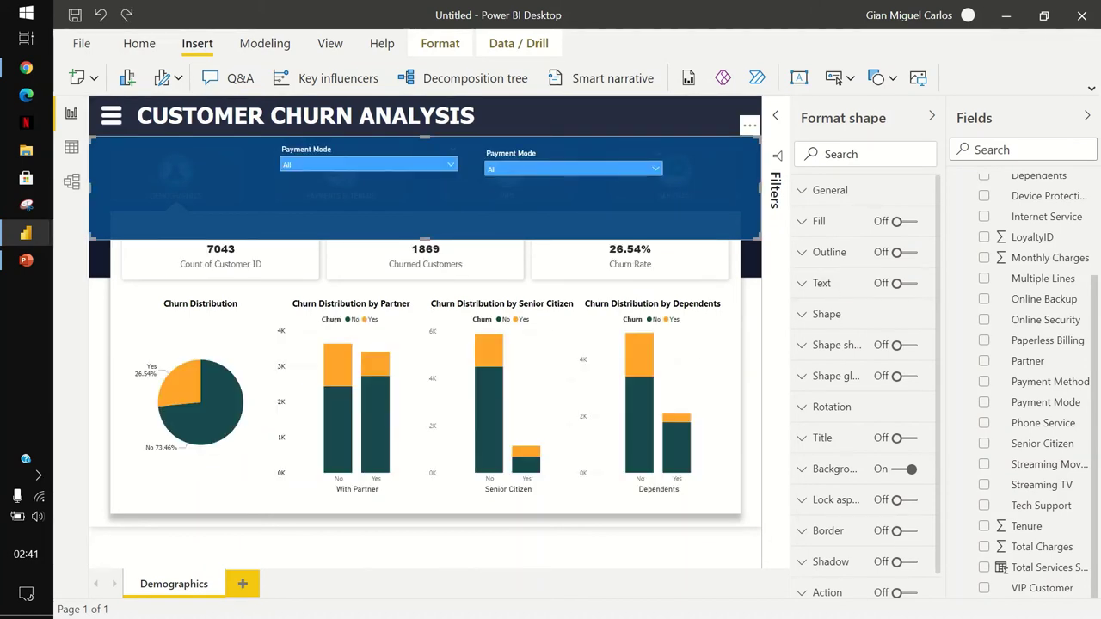
Narrow the left slicer and move the copy left beside it.
left_click(427, 198)
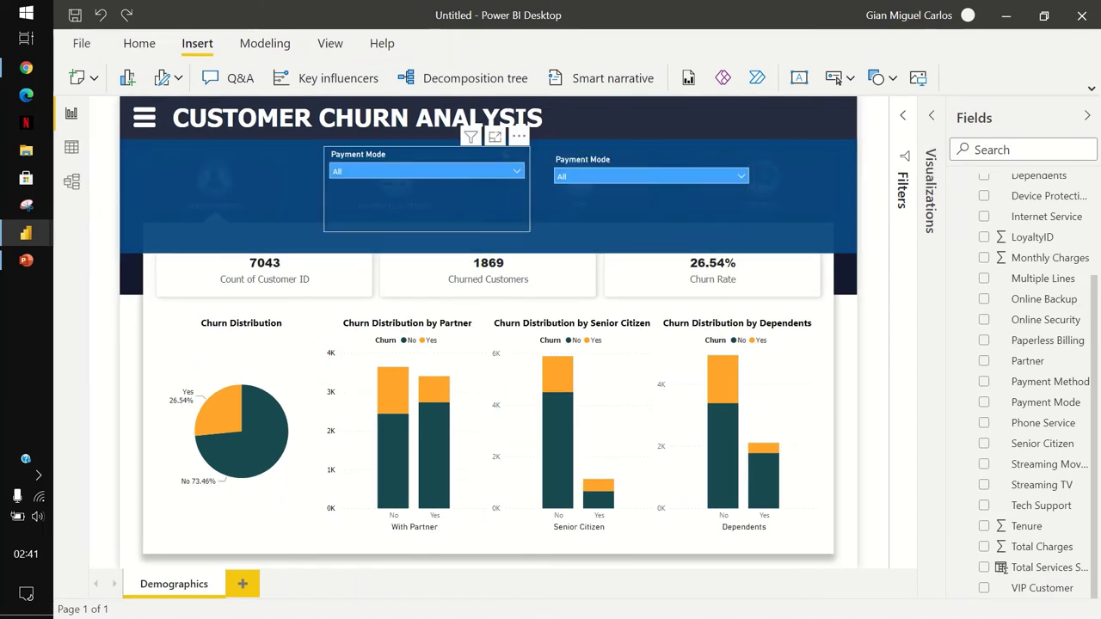
left_click_drag(530, 188, 457, 188)
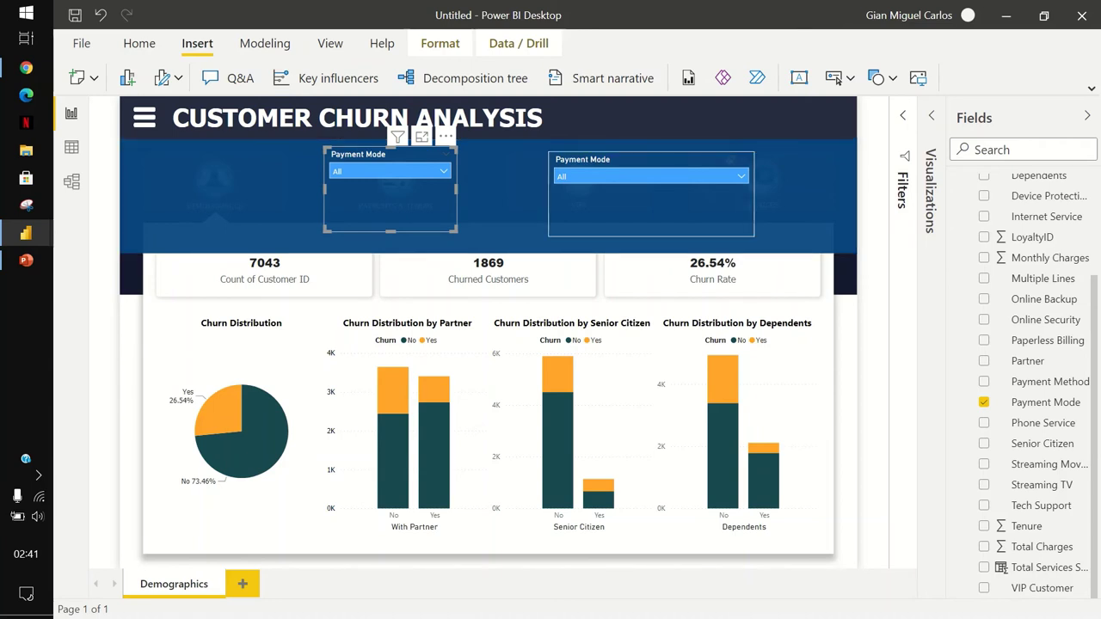
left_click(651, 176)
left_click(652, 160)
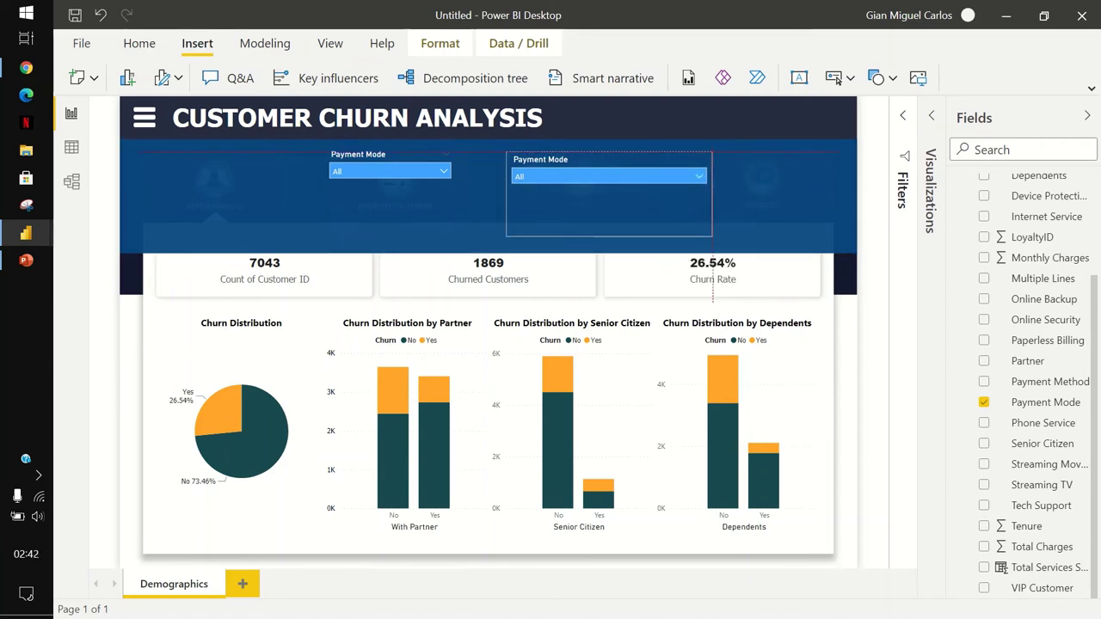
left_click_drag(651, 159, 626, 159)
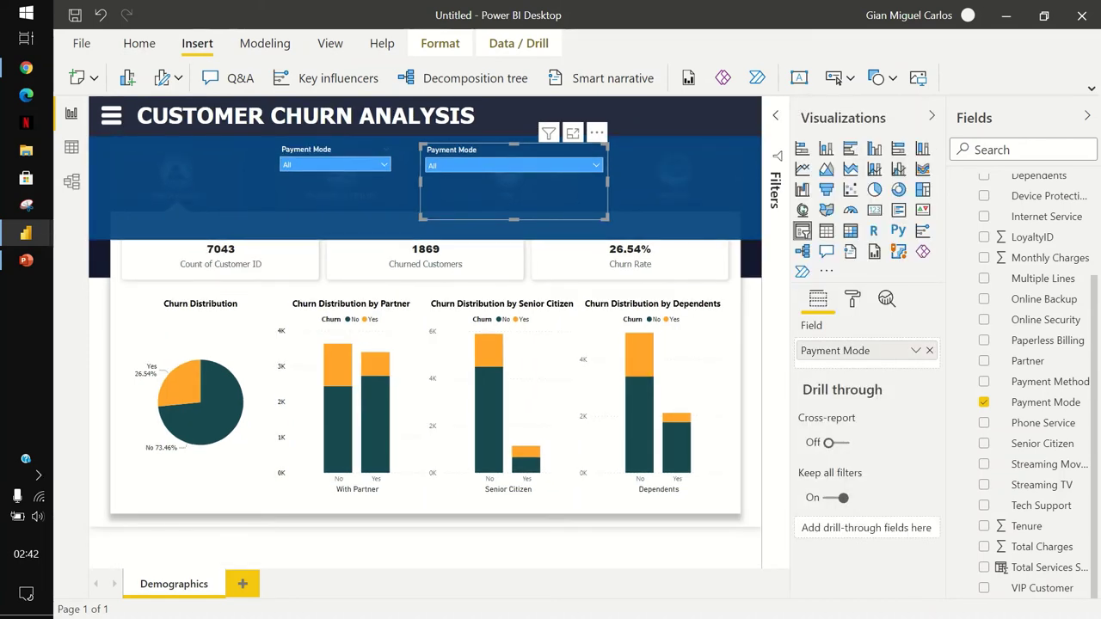
Switch the second slicer's field to Payment Method and duplicate it.
left_click(929, 350)
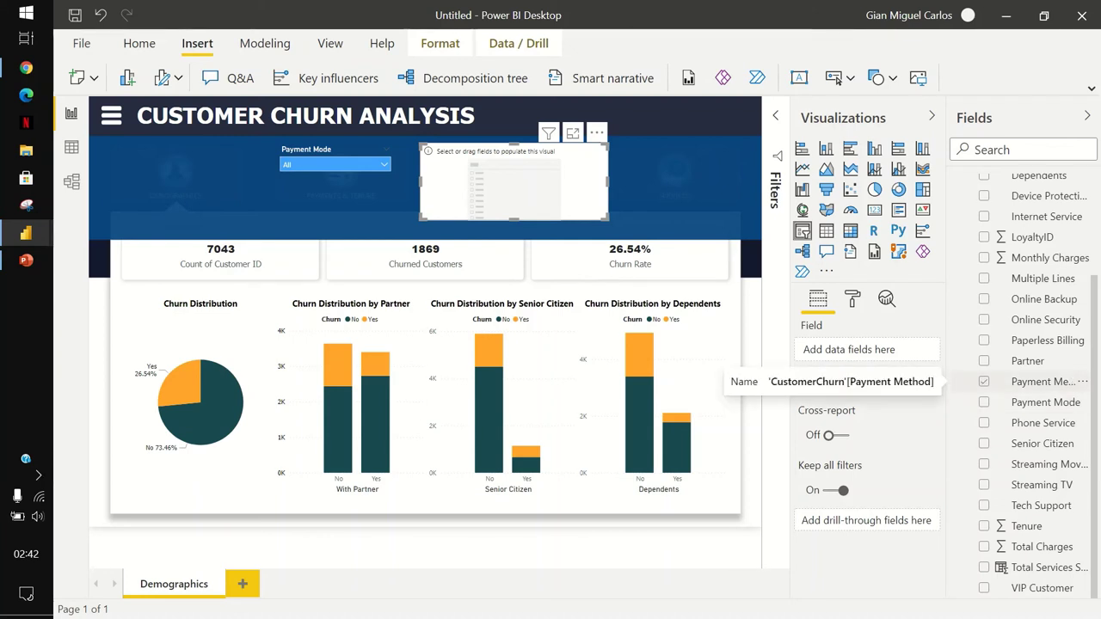
left_click(985, 381)
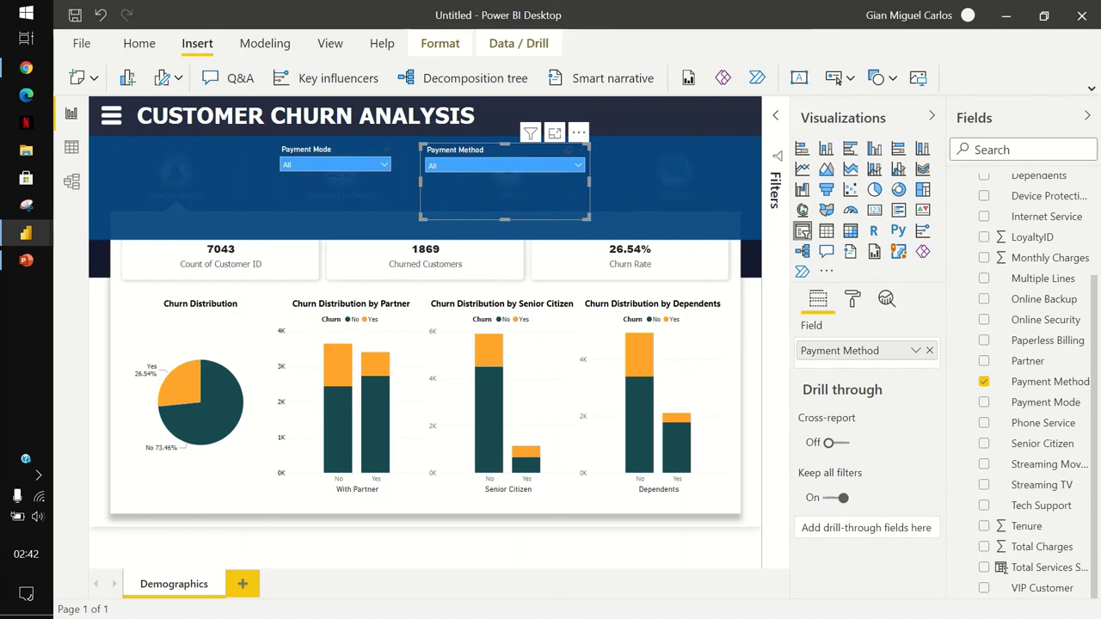
key("ctrl+c")
key("ctrl+v")
Position the duplicate right of the Payment Method slicer and adjust both slicers' placement.
left_click_drag(505, 182, 665, 189)
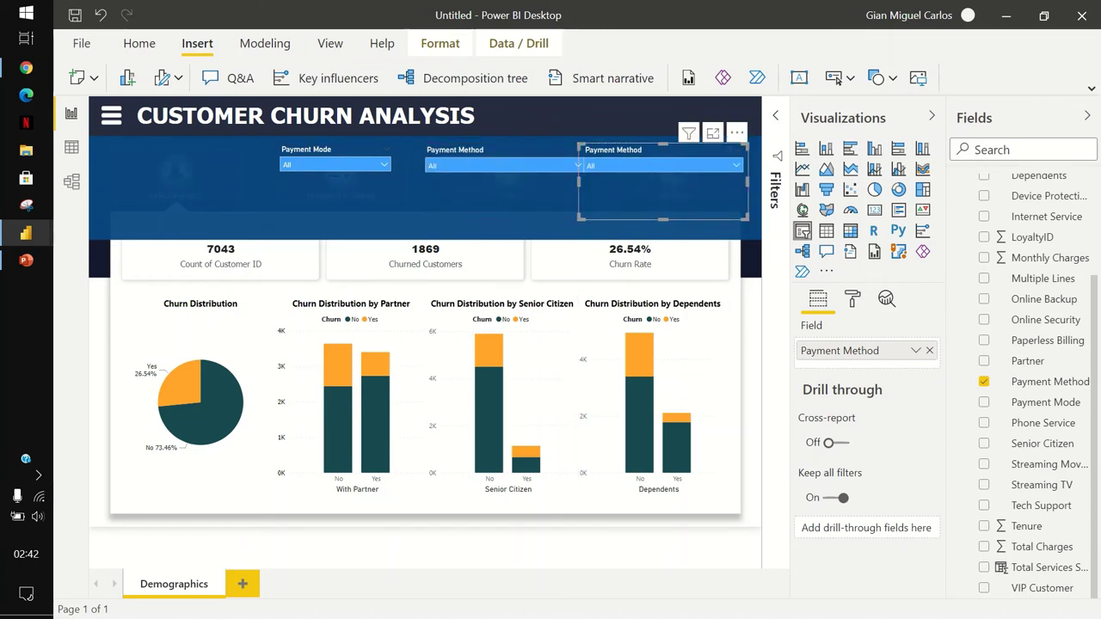
left_click_drag(750, 183, 728, 182)
left_click(499, 189, "ctrl")
left_click(654, 190)
left_click_drag(499, 189, 489, 193)
left_click(662, 189)
left_click_drag(663, 189, 671, 189)
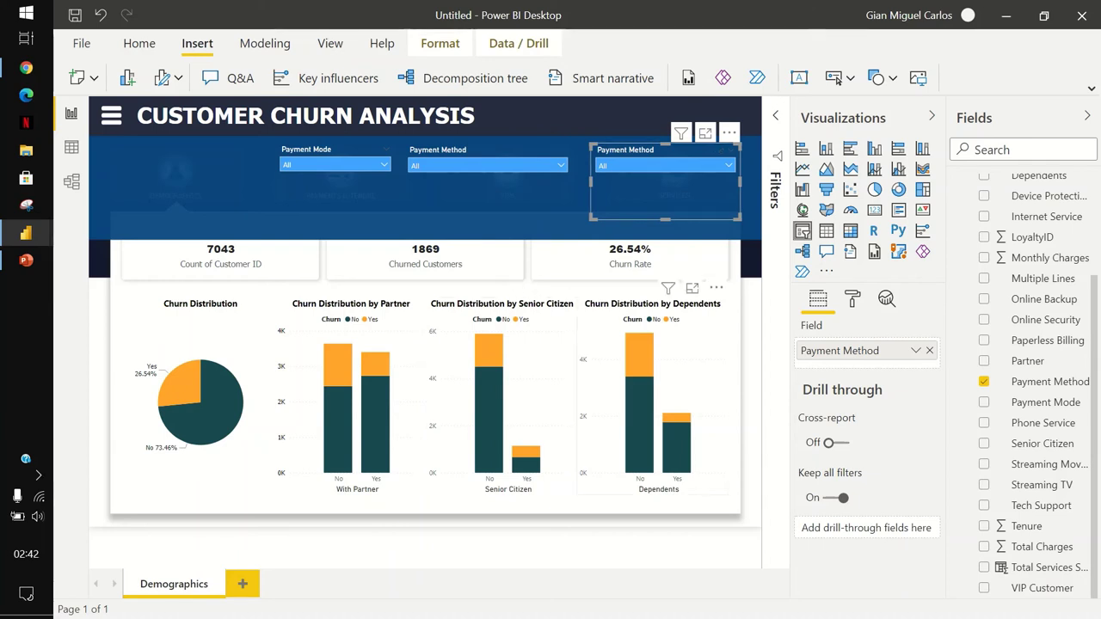
Change the right-hand slicer's field from Payment Method to Contract.
left_click(984, 381)
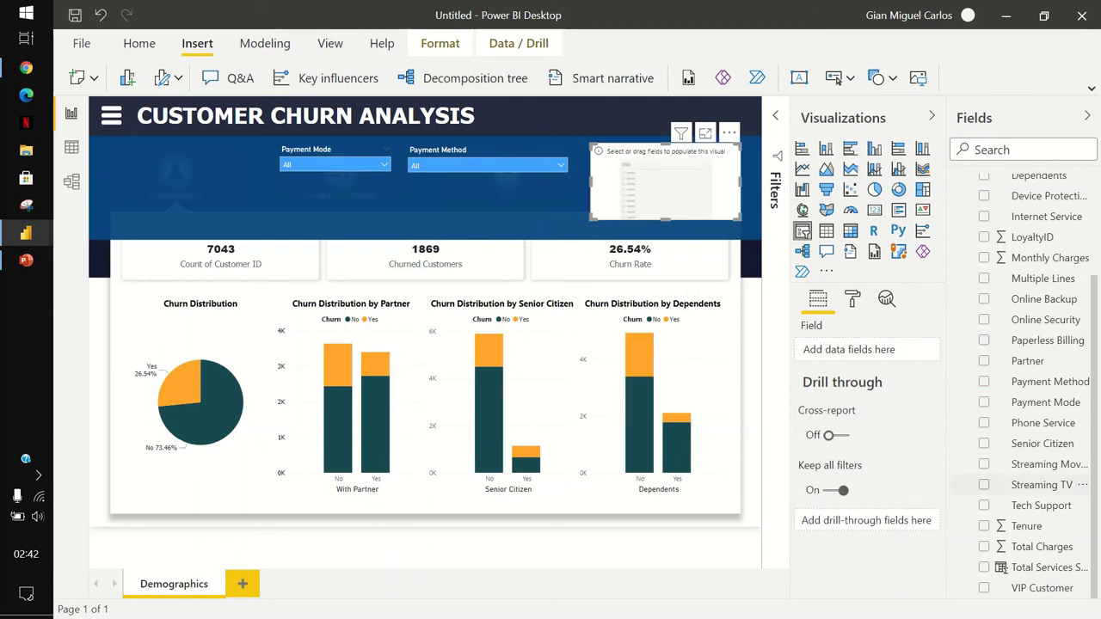
scroll(1032, 360, "up", 3)
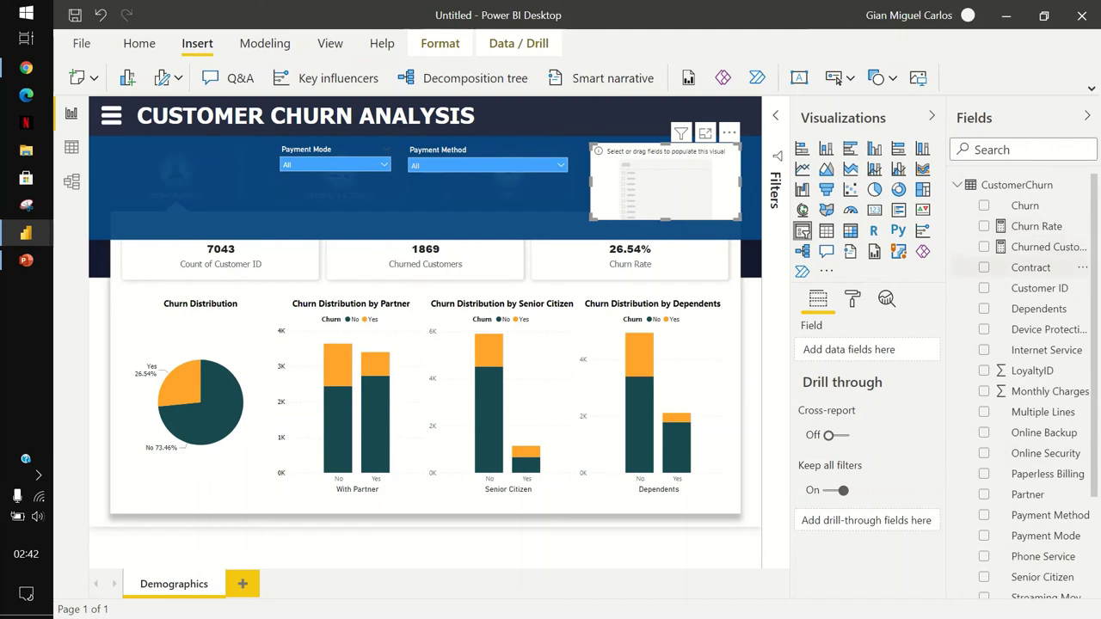
left_click(984, 267)
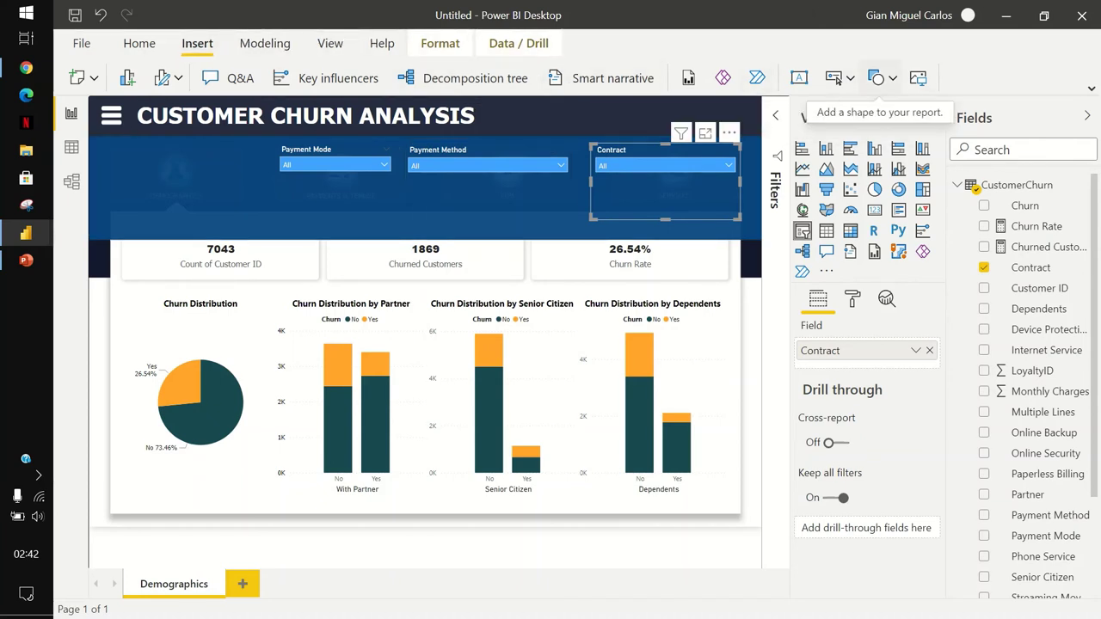
Insert a 'Churn Description' text box and shrink it into the header's left side.
left_click(799, 78)
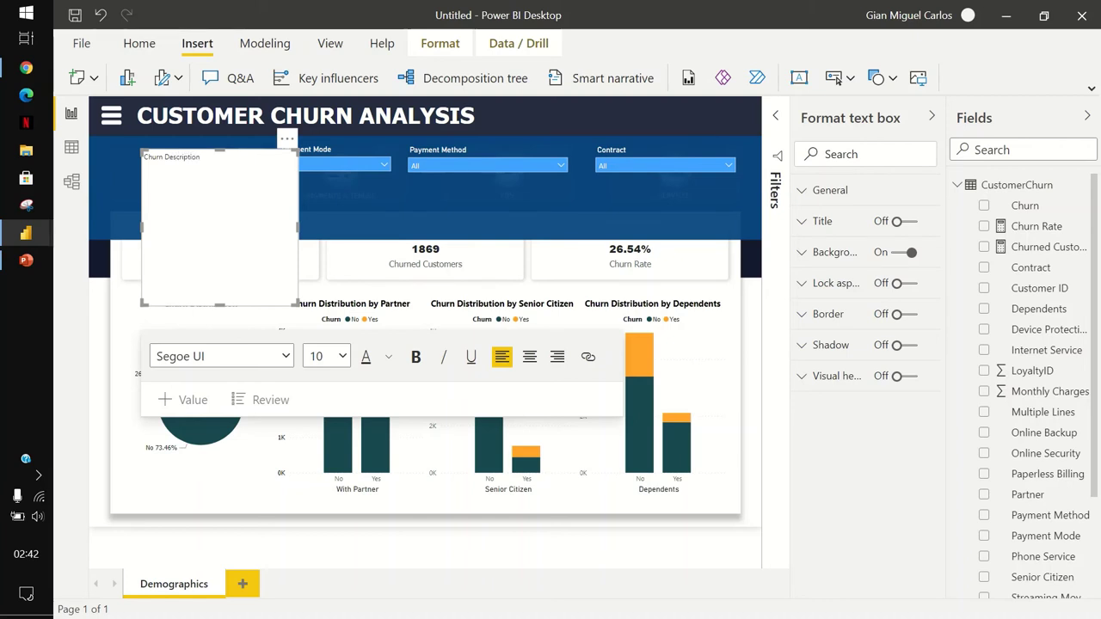
left_click_drag(219, 303, 219, 226)
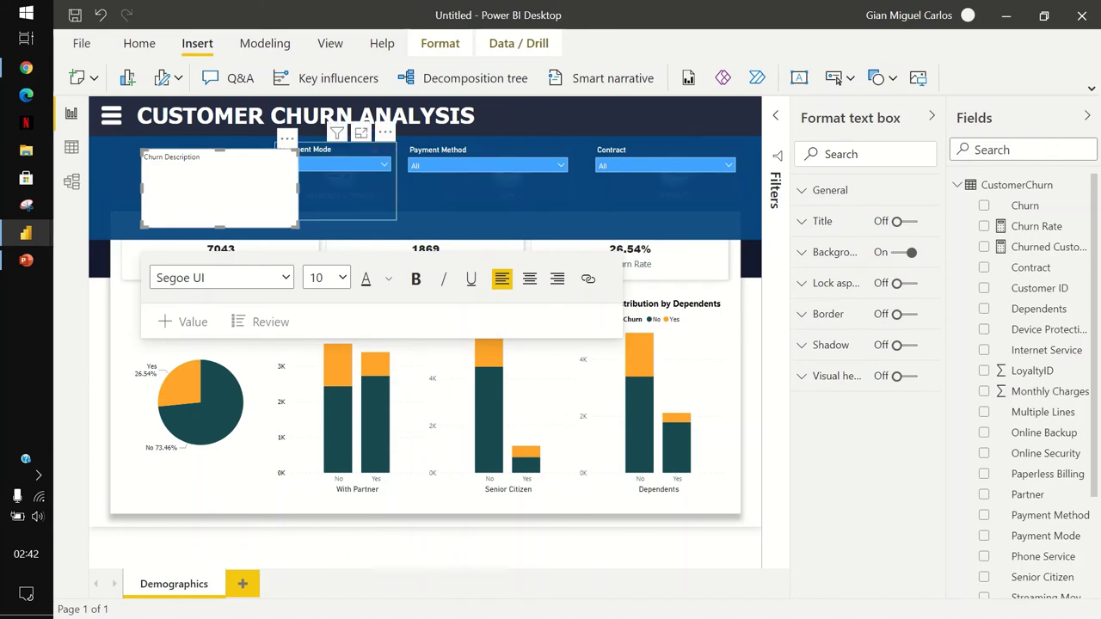
left_click_drag(298, 187, 274, 187)
Style the Churn Description text as bold white Tahoma, size 12.
left_click_drag(142, 188, 112, 188)
key("ctrl+a")
left_click(191, 277)
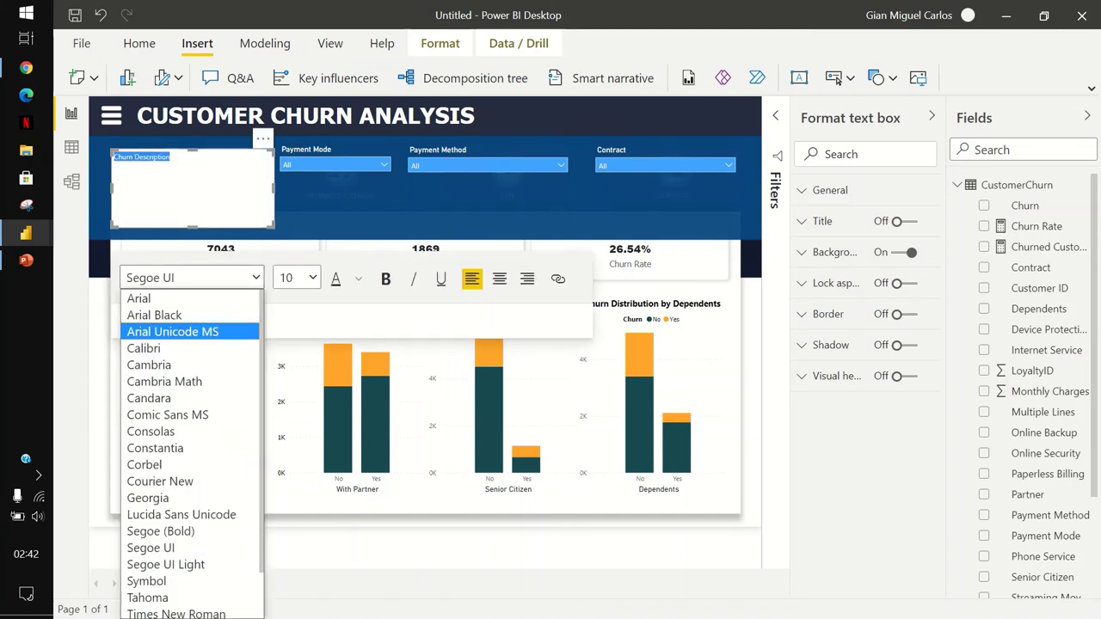
scroll(172, 413, "down", 2)
left_click(172, 545)
left_click(296, 277)
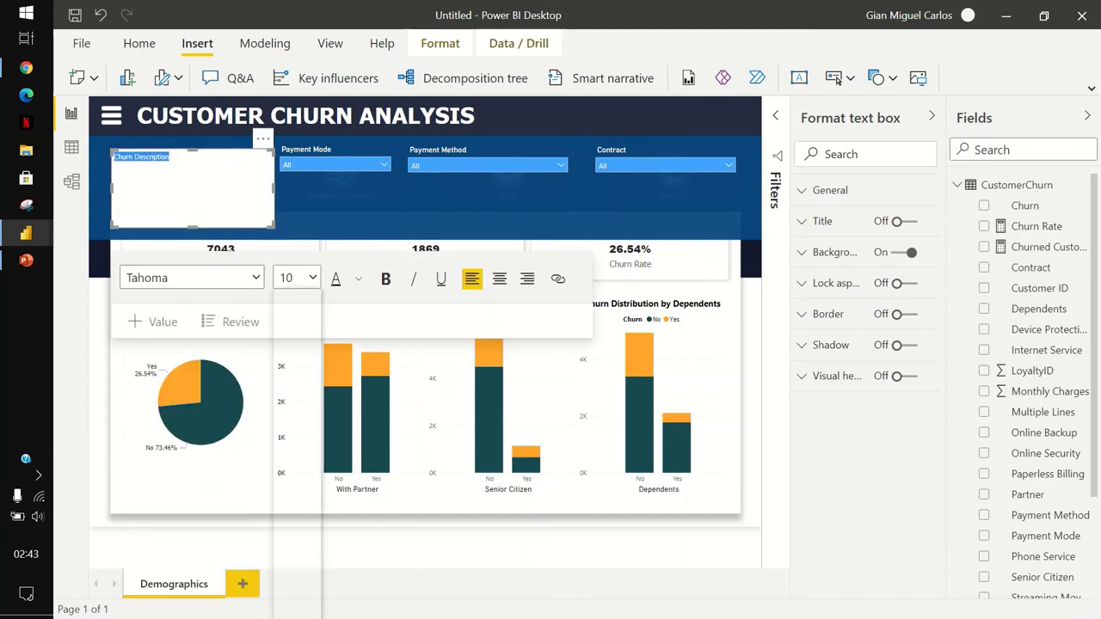
left_click(289, 396)
left_click(297, 277)
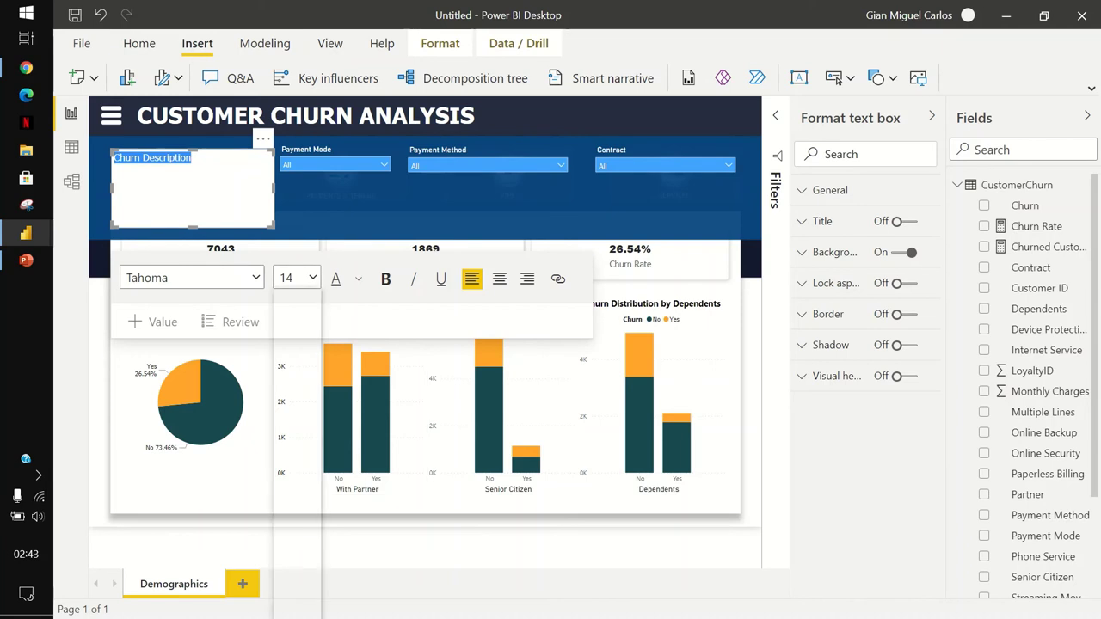
left_click(290, 400)
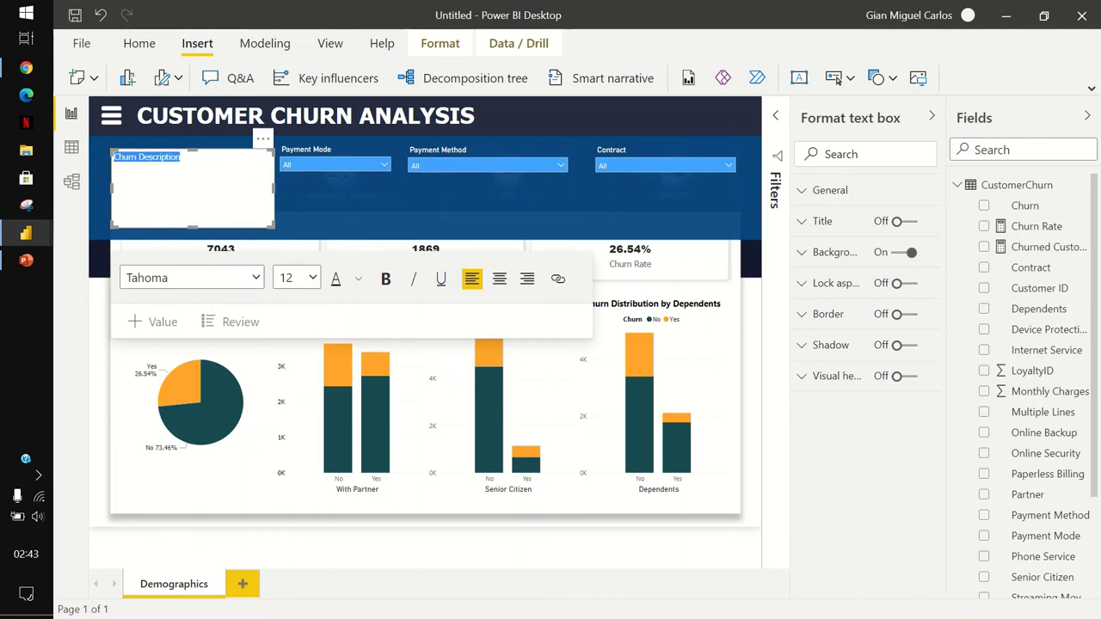
left_click(357, 278)
left_click(376, 338)
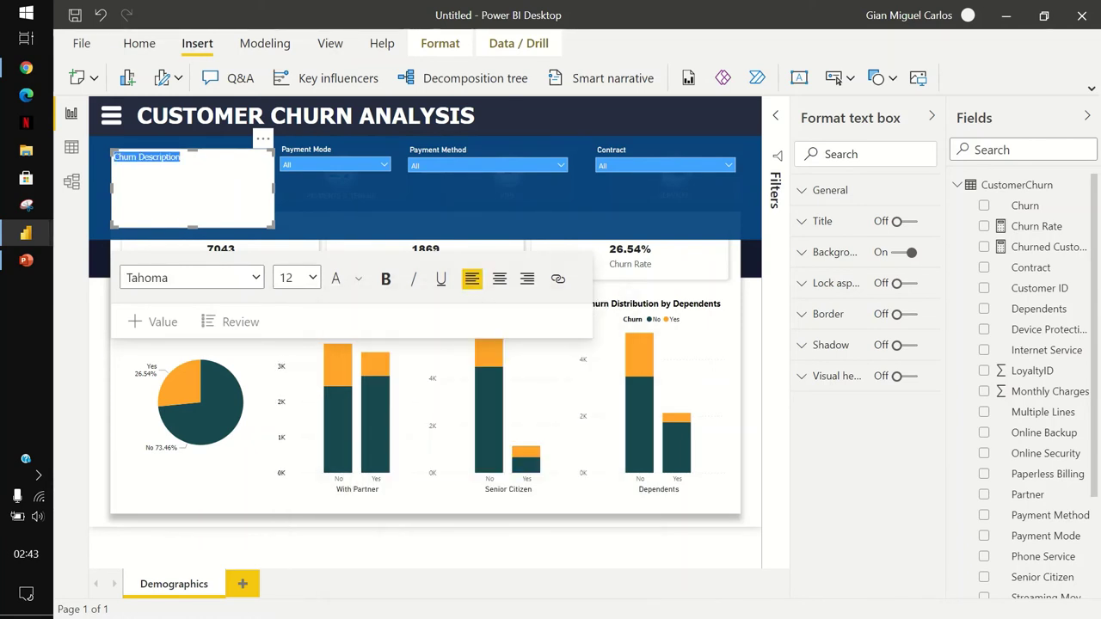
left_click(386, 278)
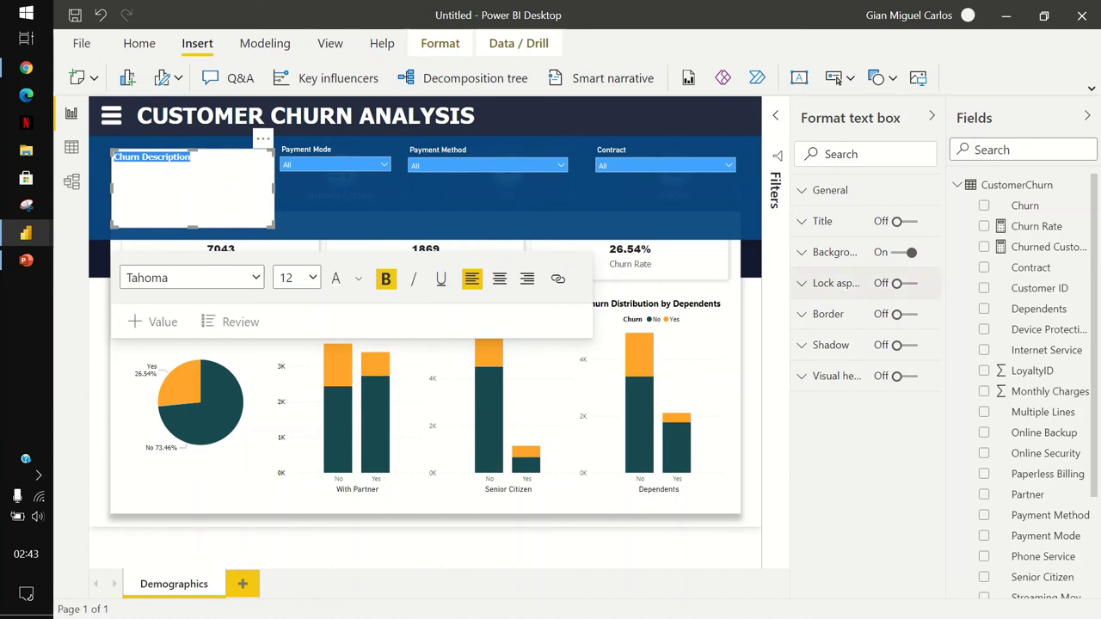
Turn off the text box's white background and deselect it.
left_click(904, 252)
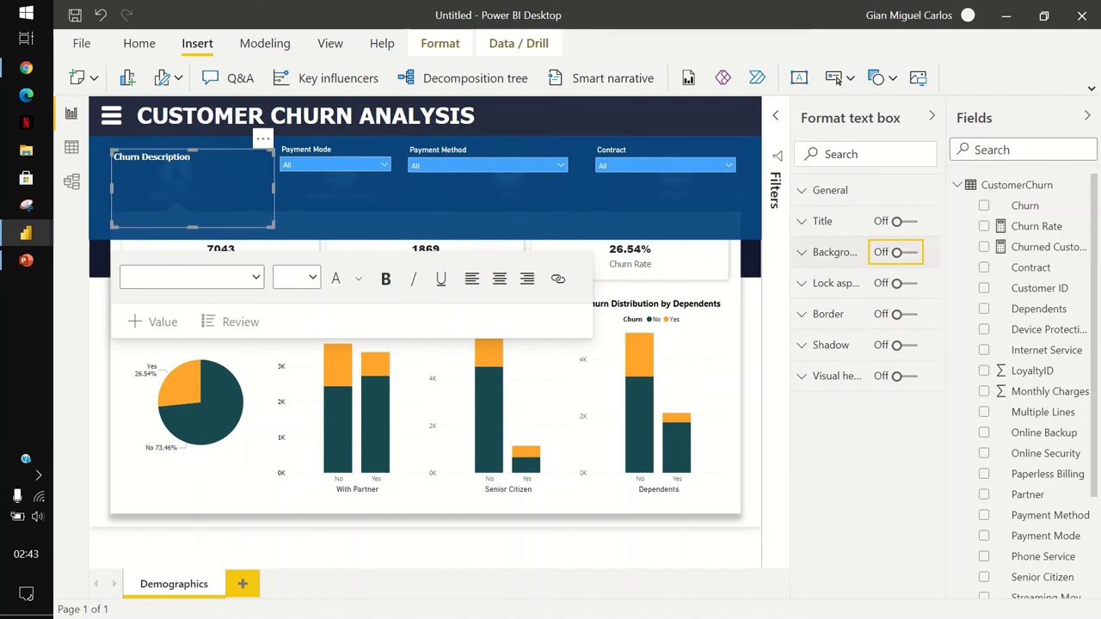
left_click(932, 116)
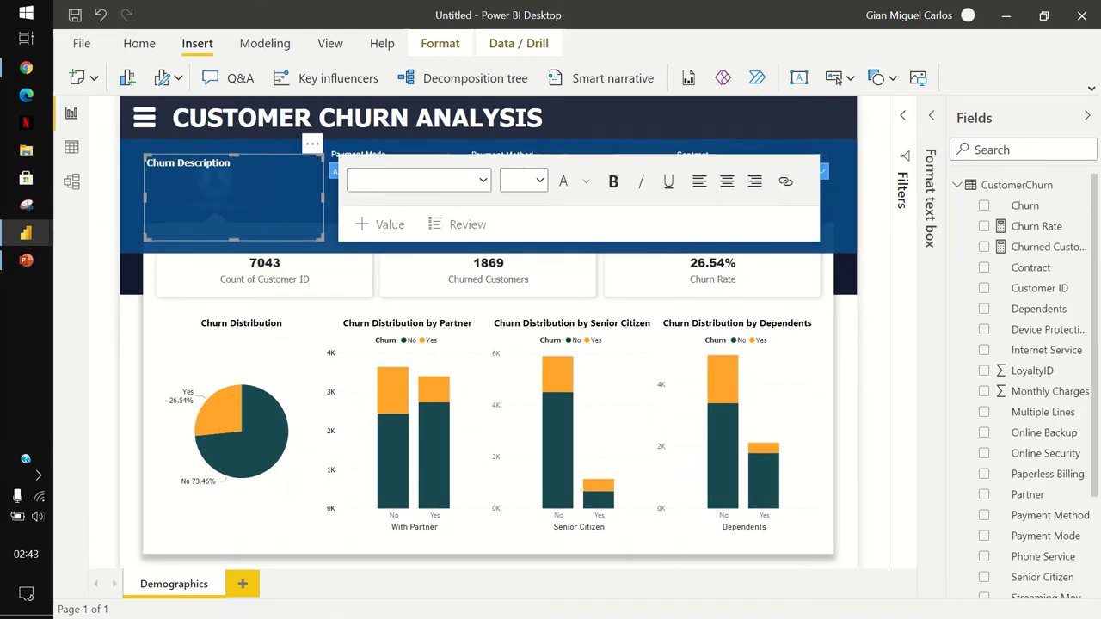
left_click(517, 207)
key("Escape")
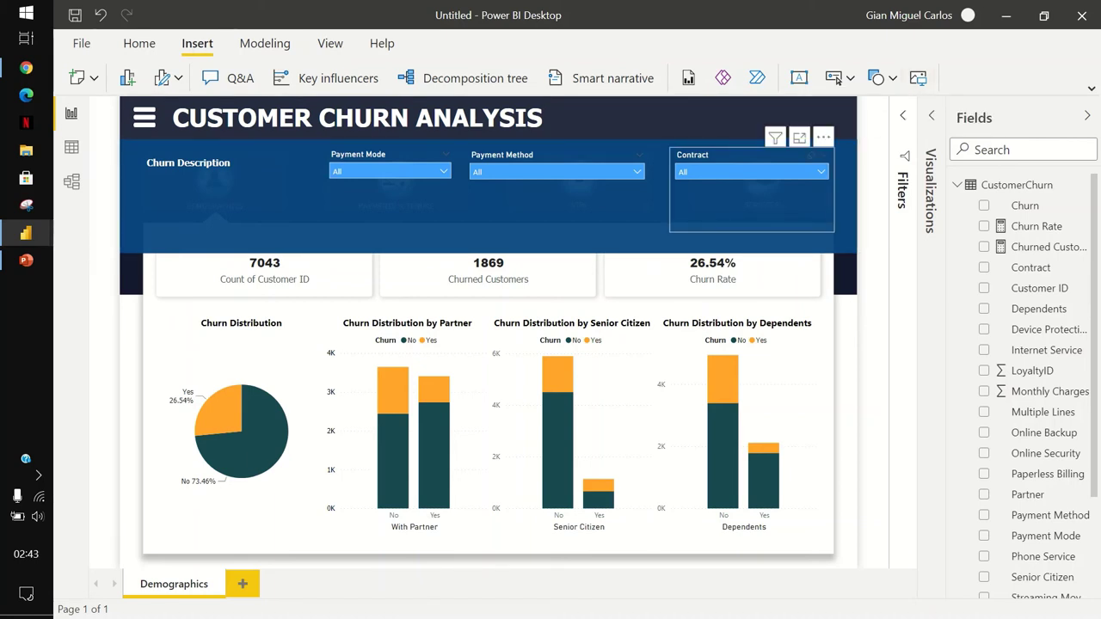
Align the Payment Mode, Payment Method and Contract slicers in one row, then insert the red X image.
left_click(749, 198)
left_click_drag(748, 198, 720, 208)
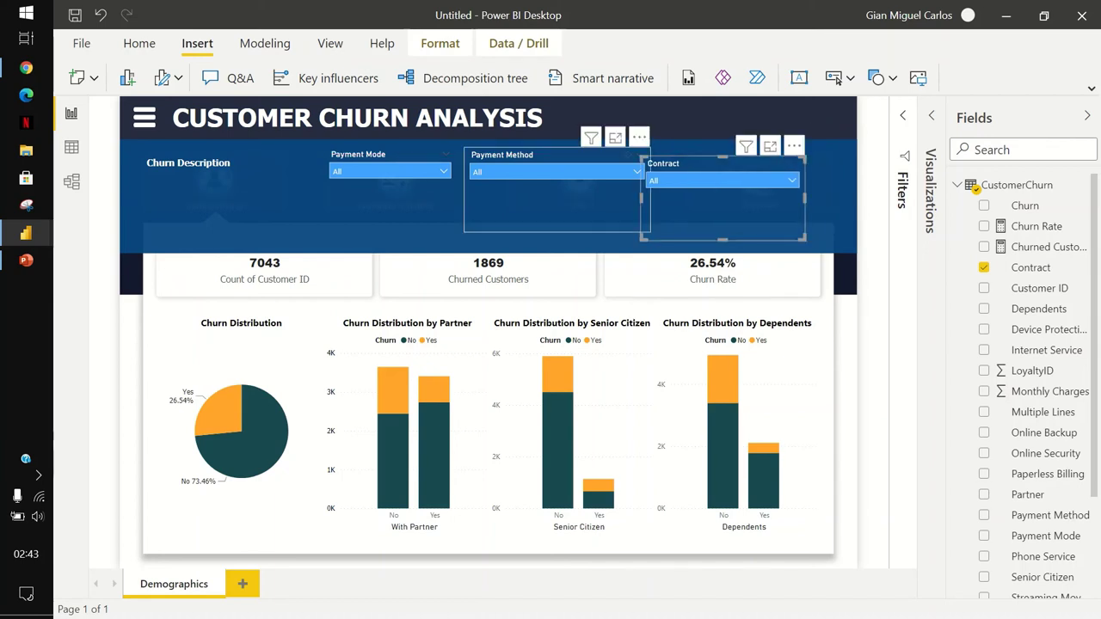
left_click_drag(559, 207, 548, 216)
left_click(387, 202)
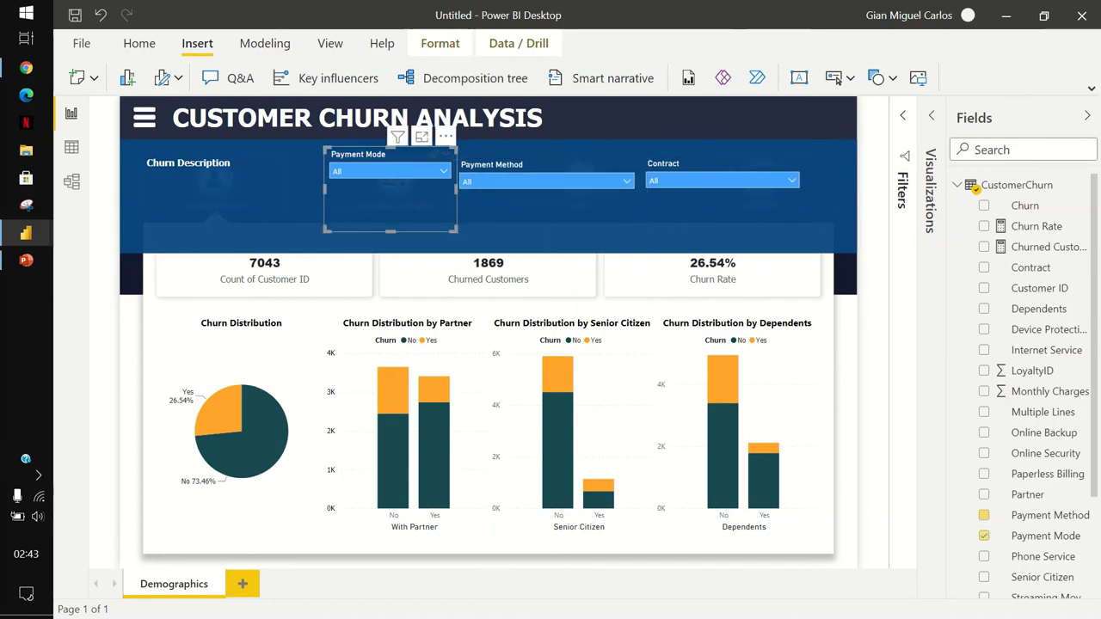
left_click_drag(387, 202, 384, 212)
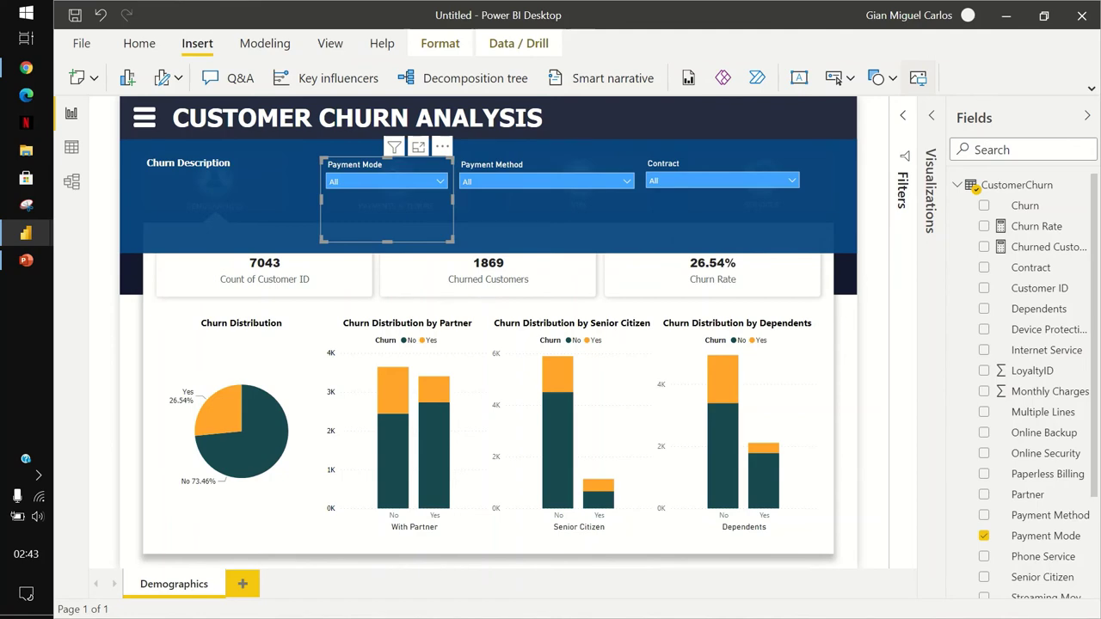
left_click(352, 312)
left_click(455, 384)
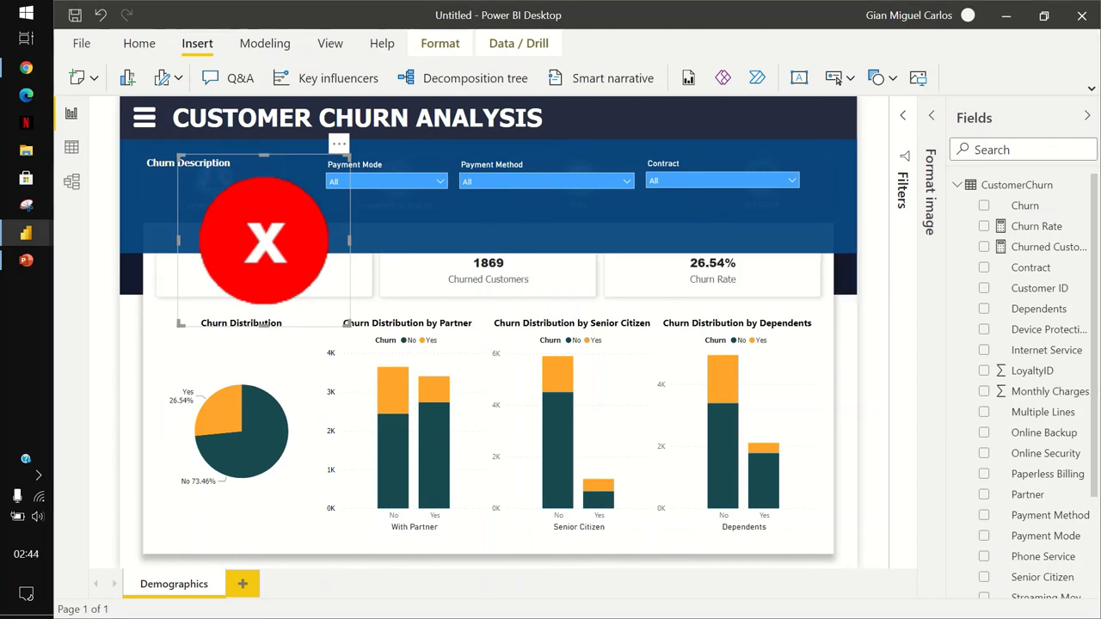
Shrink the red X image and move it to the banner's top-right corner.
left_click_drag(179, 155, 838, 155)
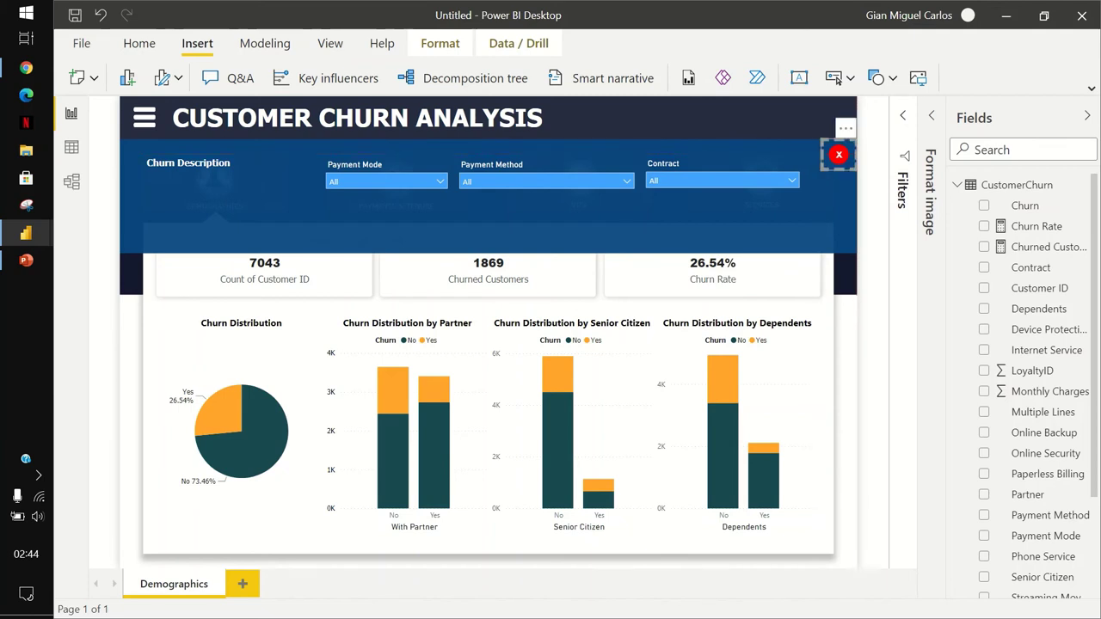
key("Escape")
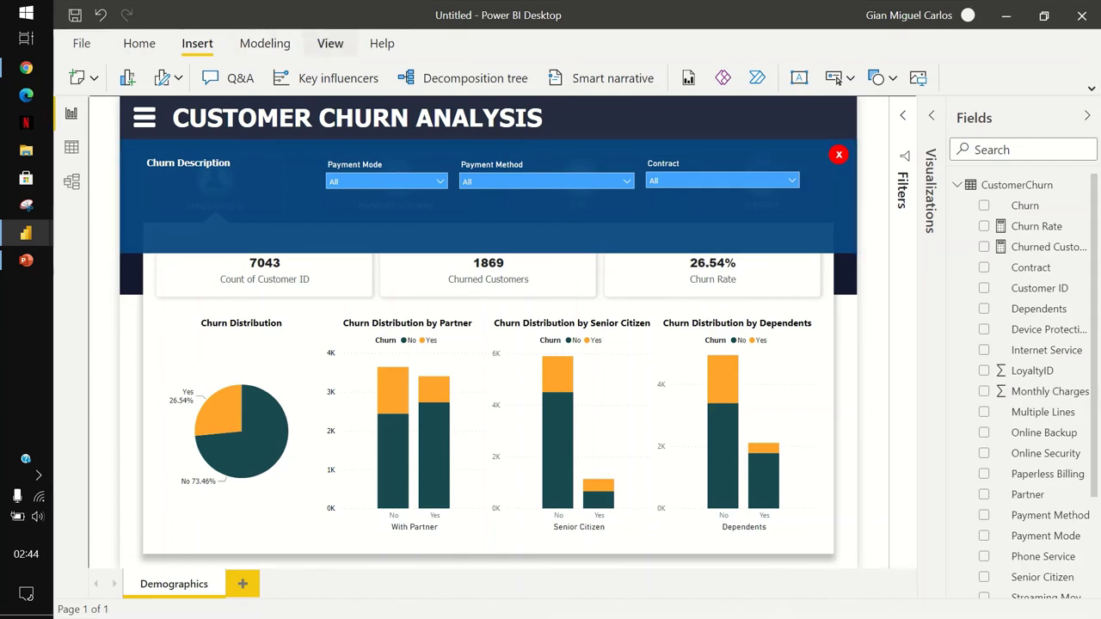
left_click(330, 43)
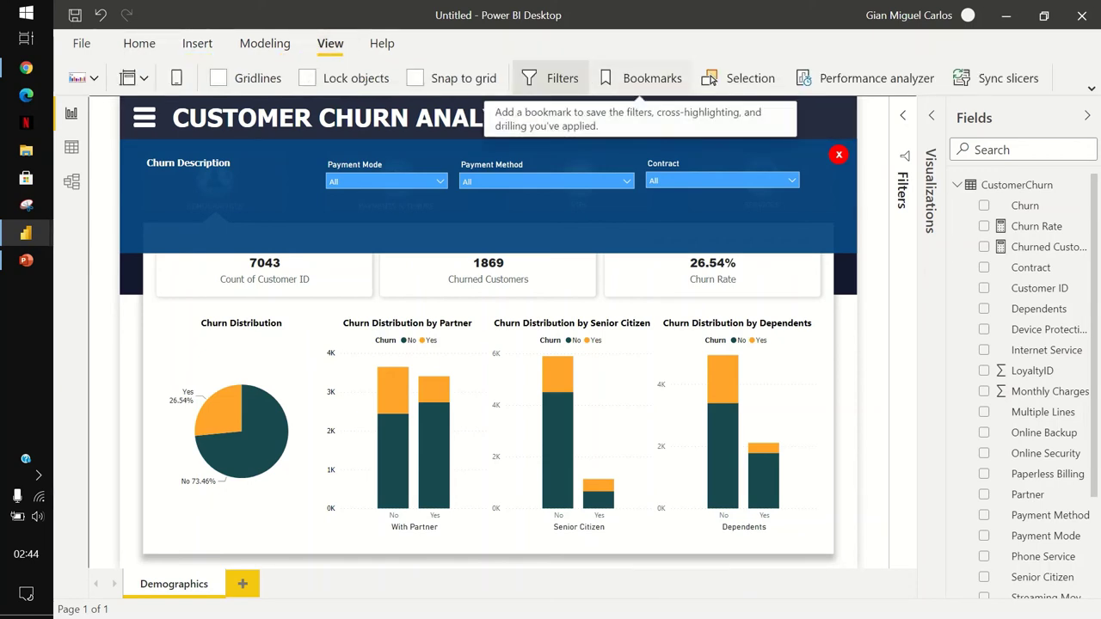
Show the Bookmarks and Selection panes and select the blue banner shape.
left_click(646, 78)
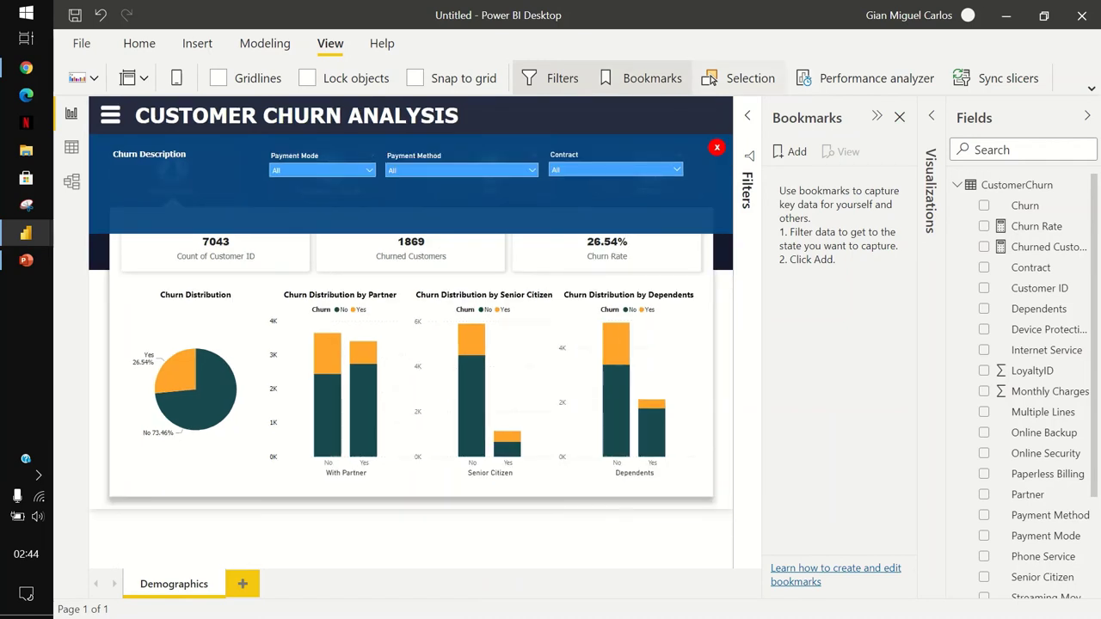
left_click(740, 79)
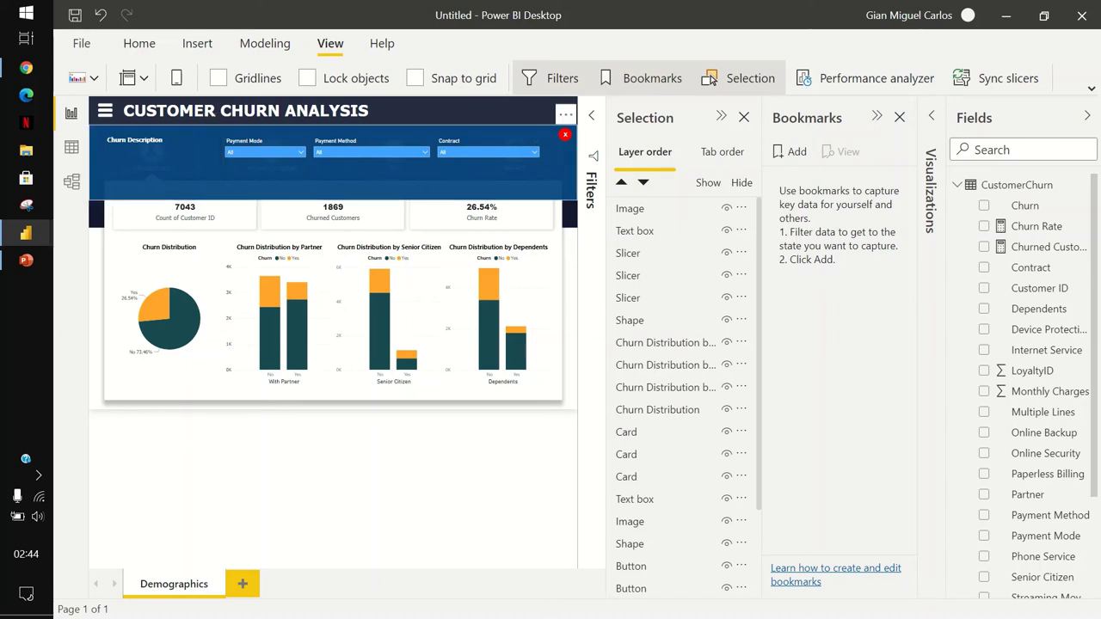
left_click(630, 320)
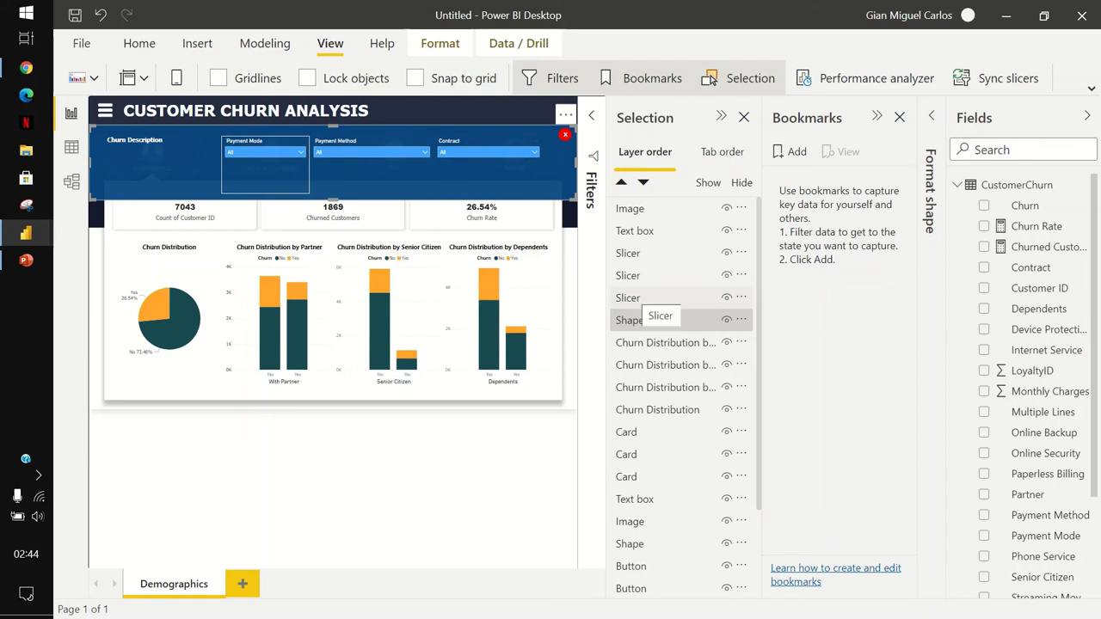
Group the Churn Description label, three slicers and banner shape into Group 1.
left_click(641, 297)
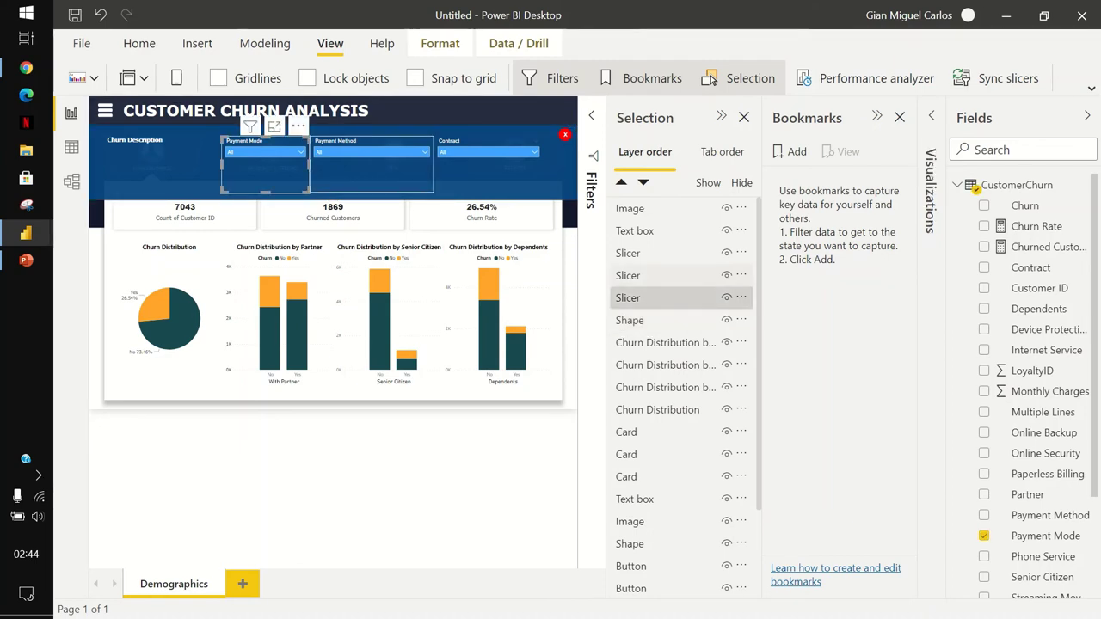
left_click(641, 275)
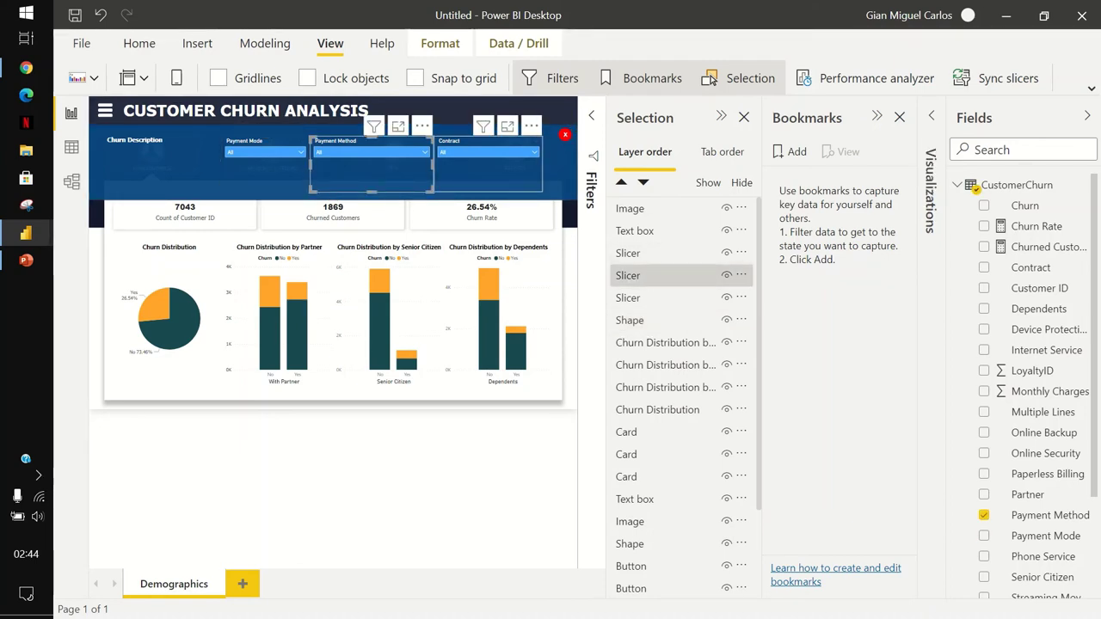
left_click(641, 253)
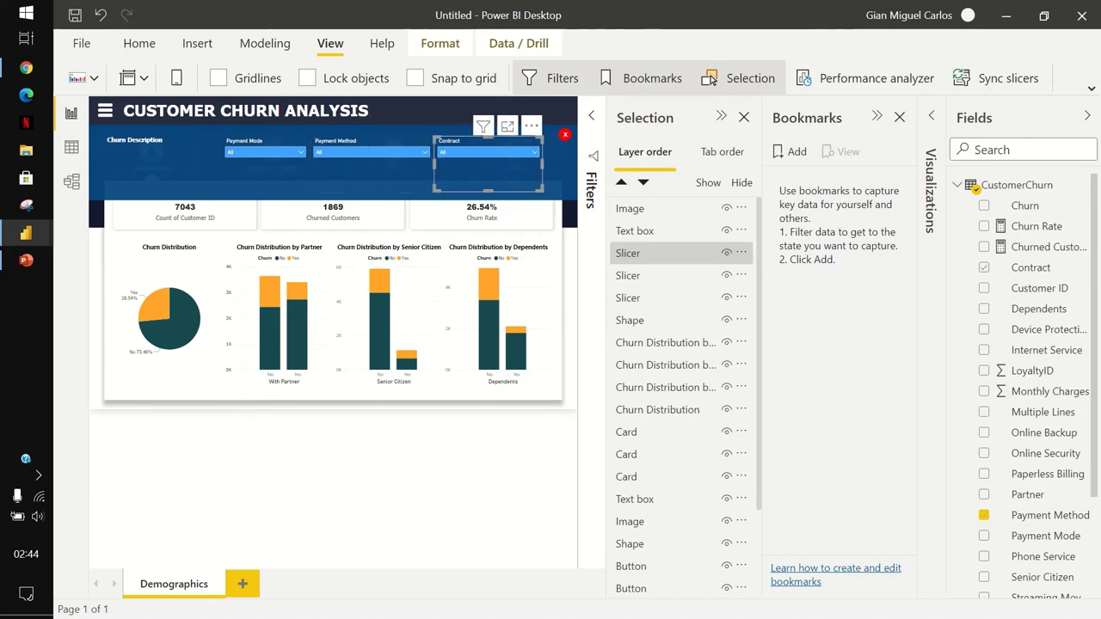
left_click(641, 276, "ctrl")
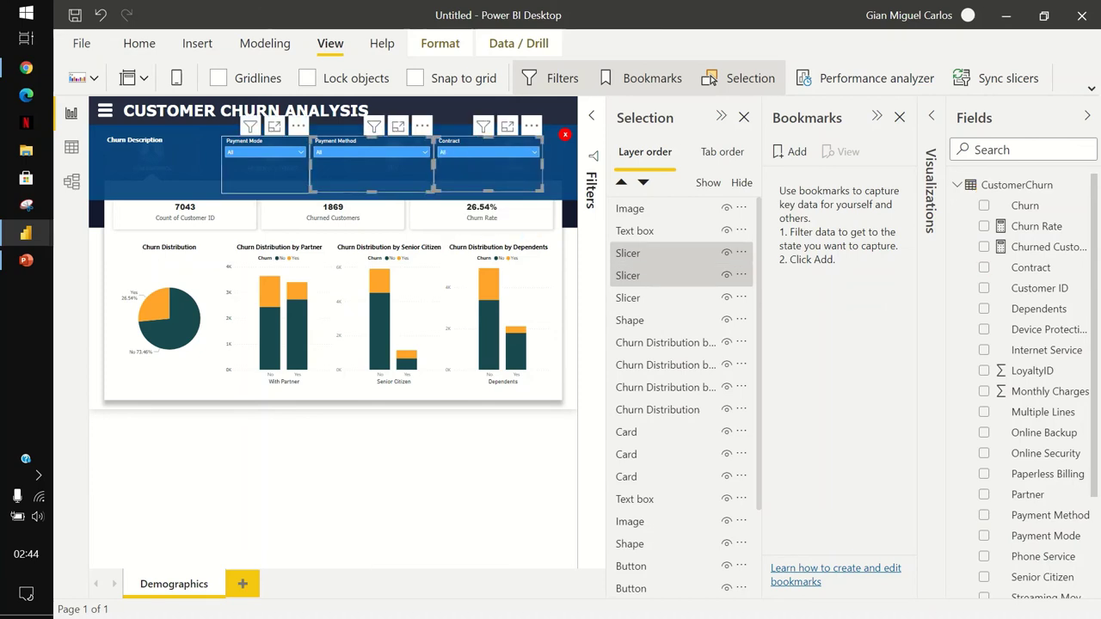
left_click(641, 298, "ctrl")
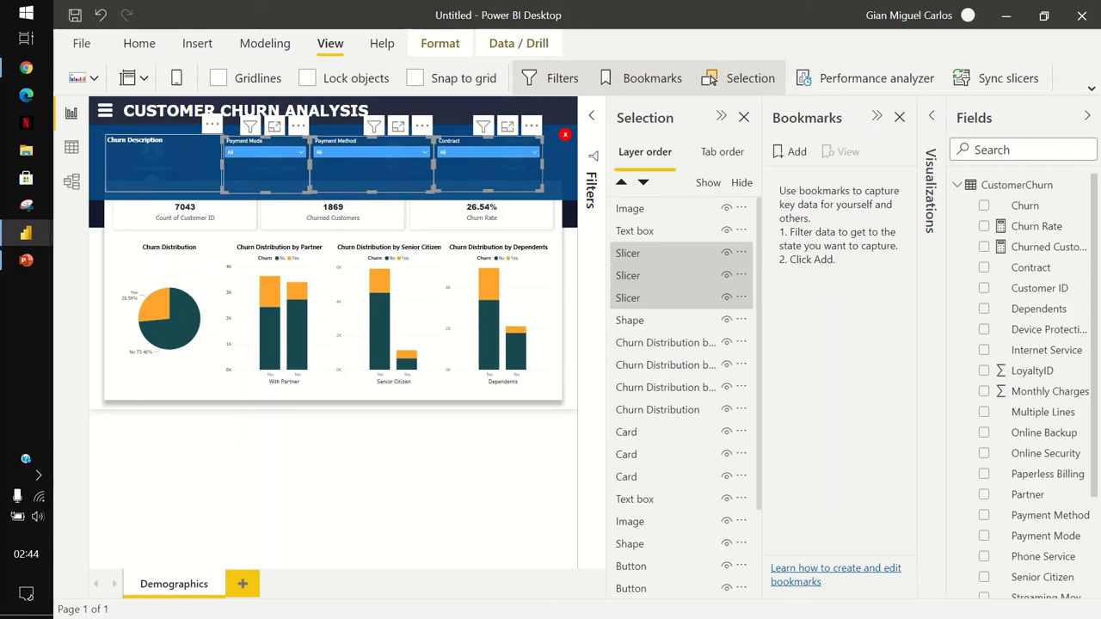
left_click(641, 231, "ctrl")
left_click(641, 321, "ctrl")
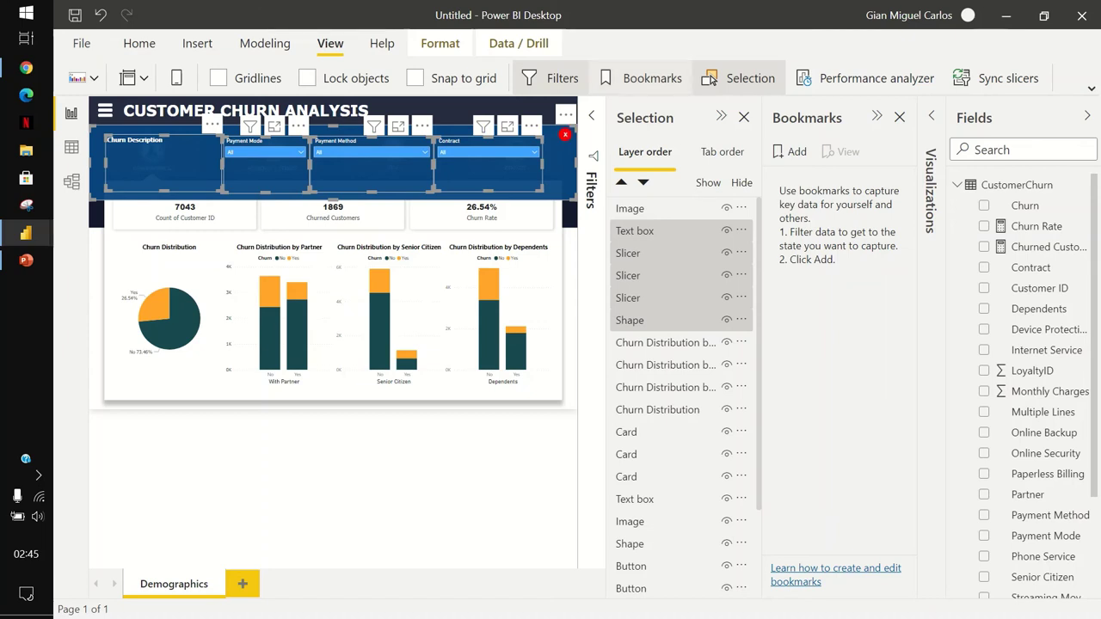
left_click(439, 43)
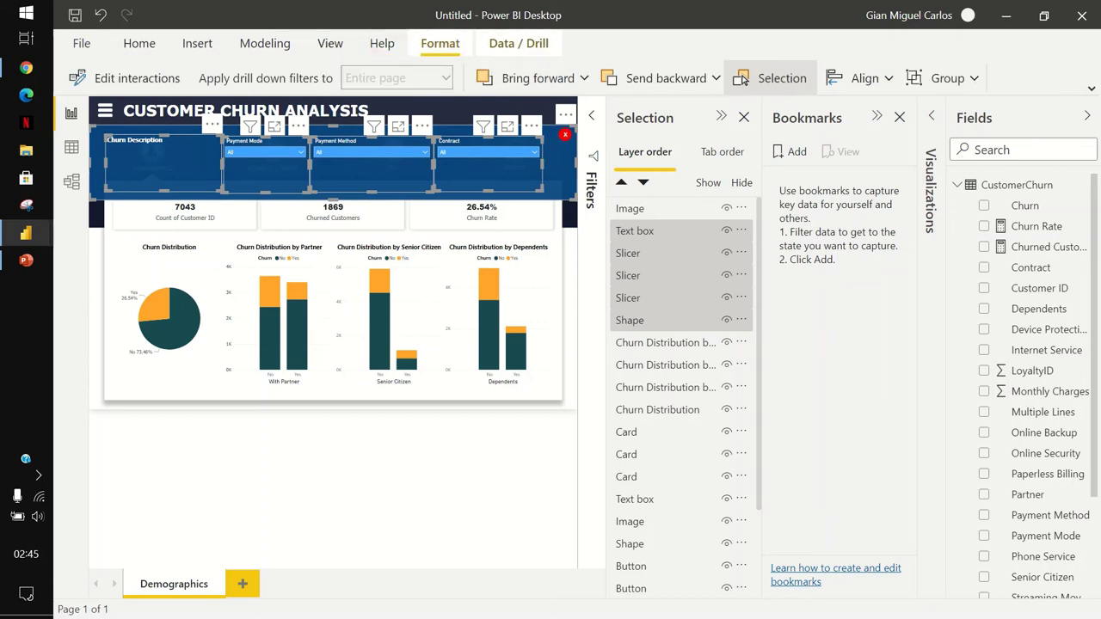
left_click(942, 78)
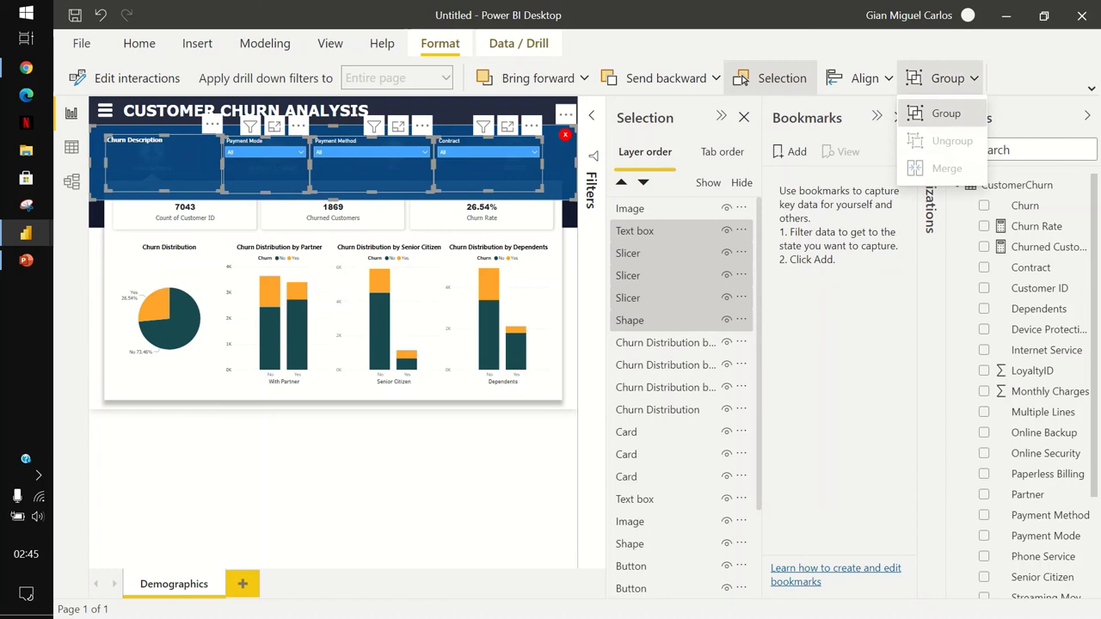
left_click(945, 113)
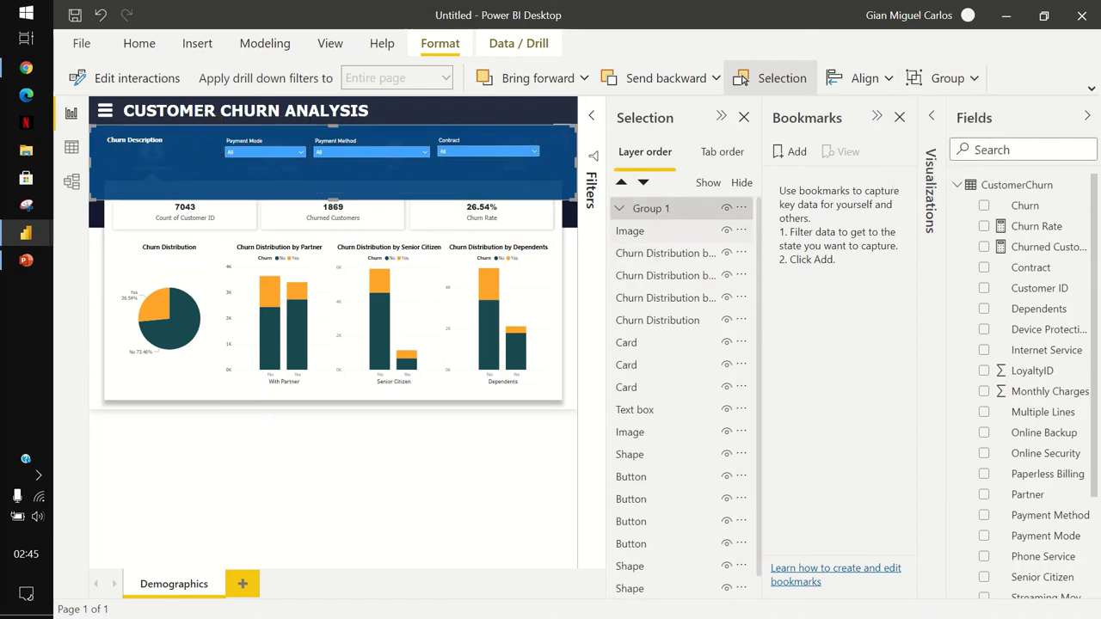
left_click(637, 230)
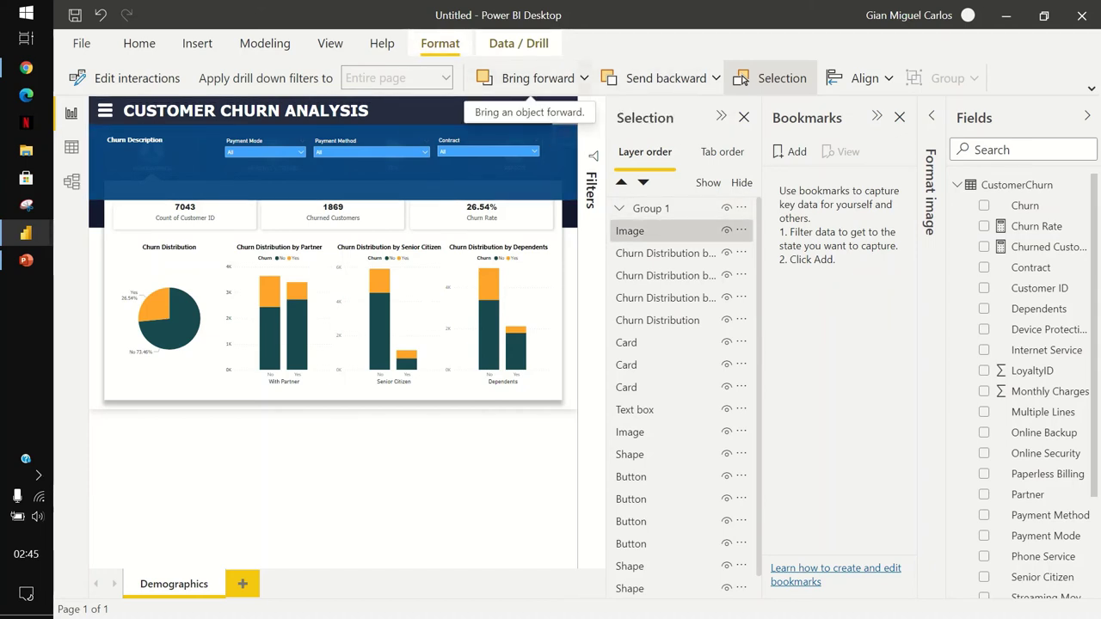
Bring the red X image to the front and save the view as bookmark 'ChurnFilters'.
left_click(538, 77)
left_click(529, 137)
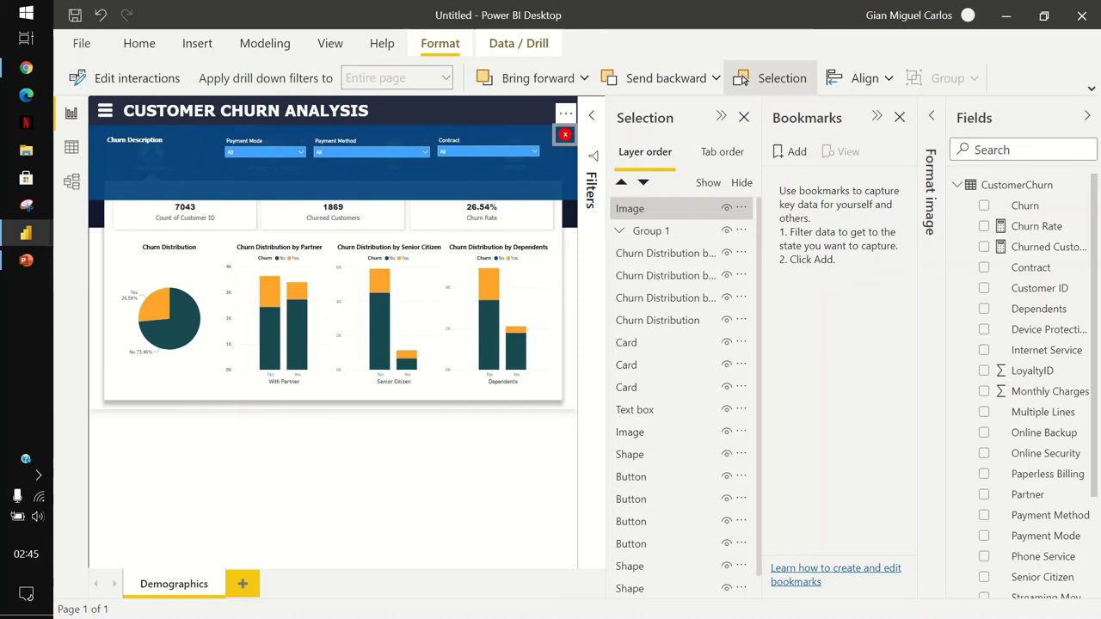
left_click(790, 151)
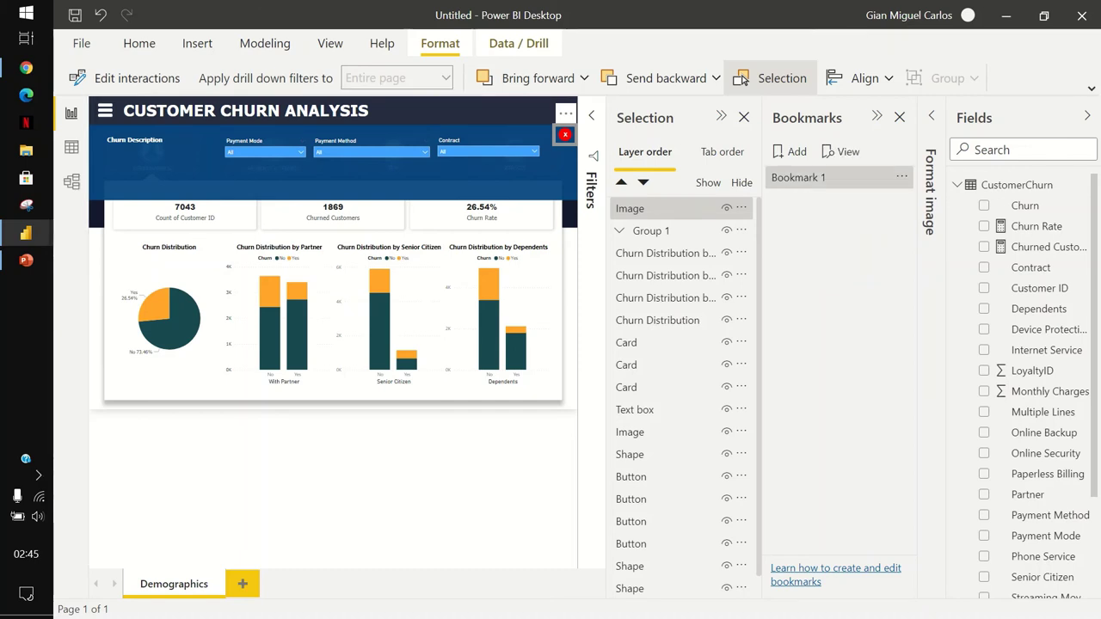
left_click(902, 177)
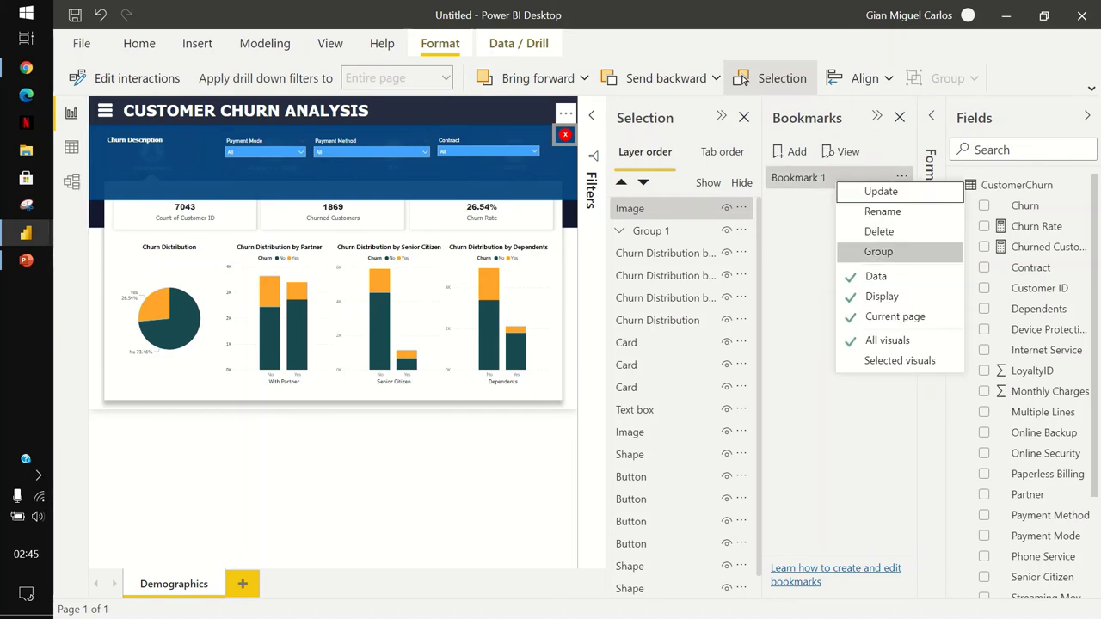
left_click(882, 211)
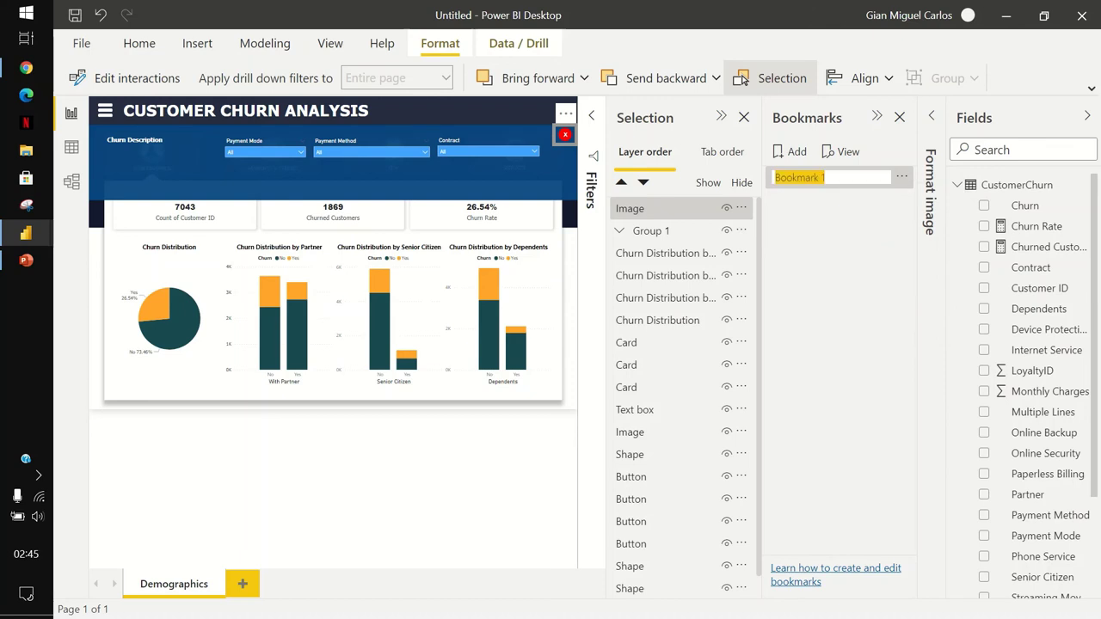
type("ChurnFilters")
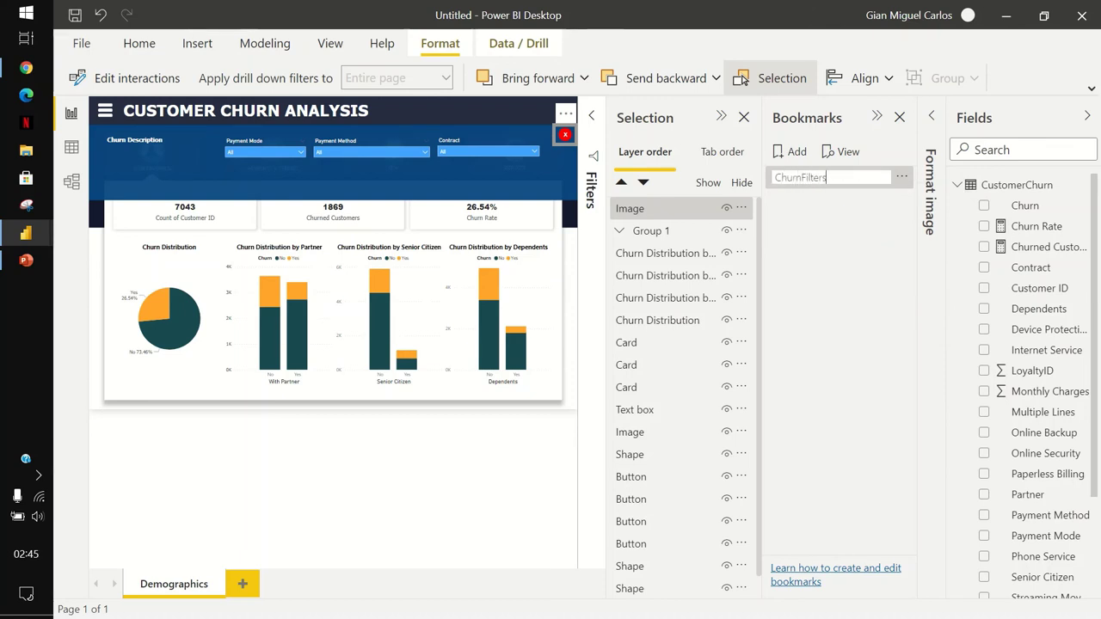
key("Return")
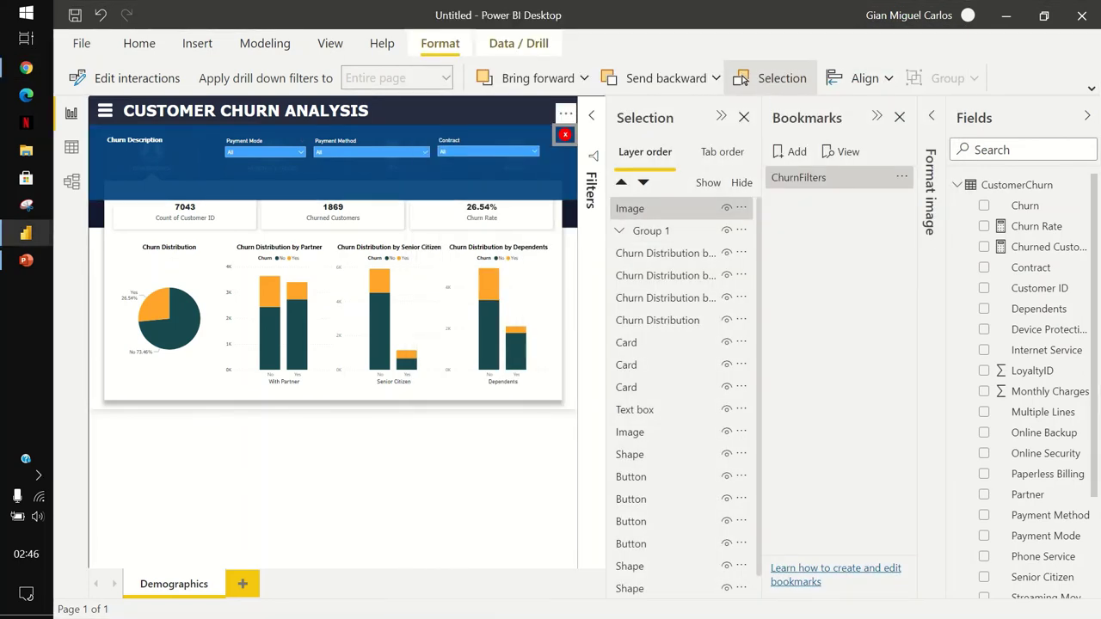
Close and reopen the Bookmarks and Selection panes from the View ribbon.
left_click(741, 78)
left_click(899, 117)
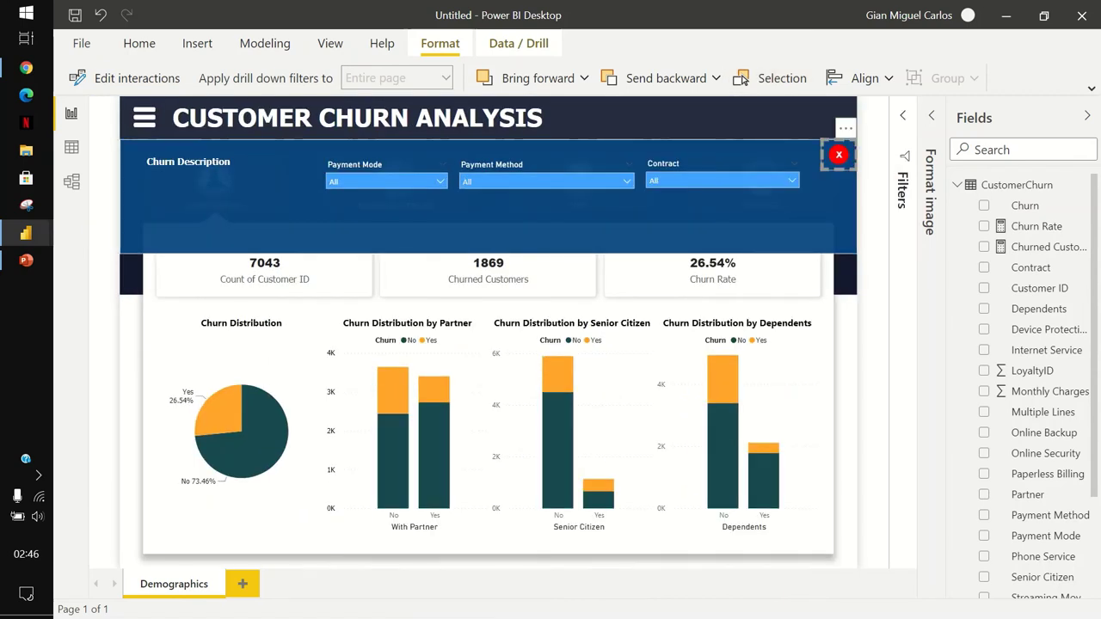
key("Escape")
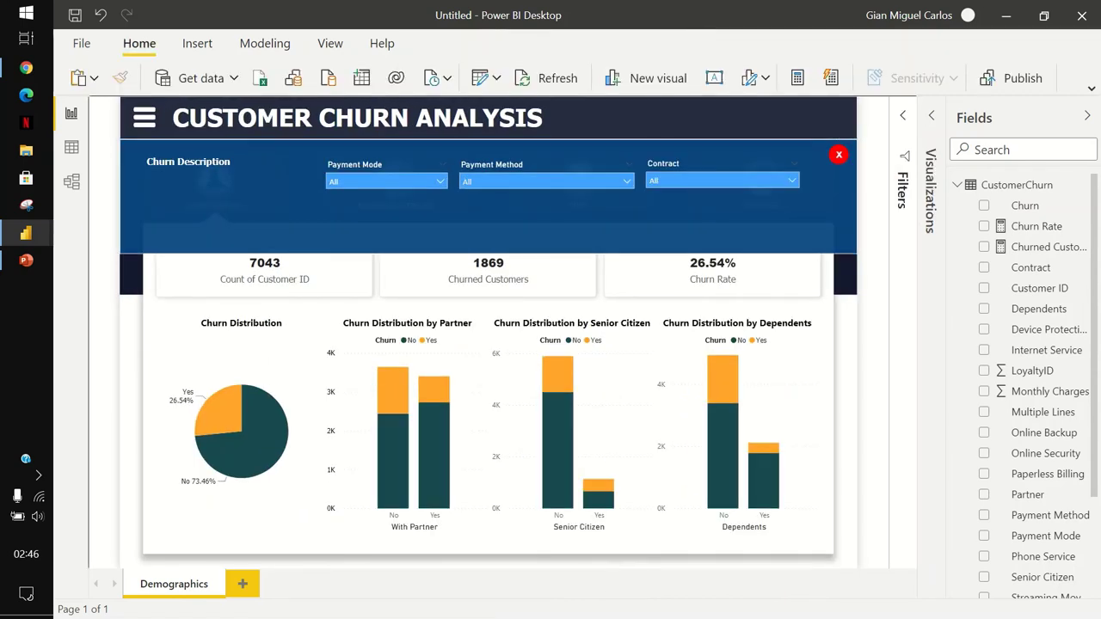
left_click(330, 43)
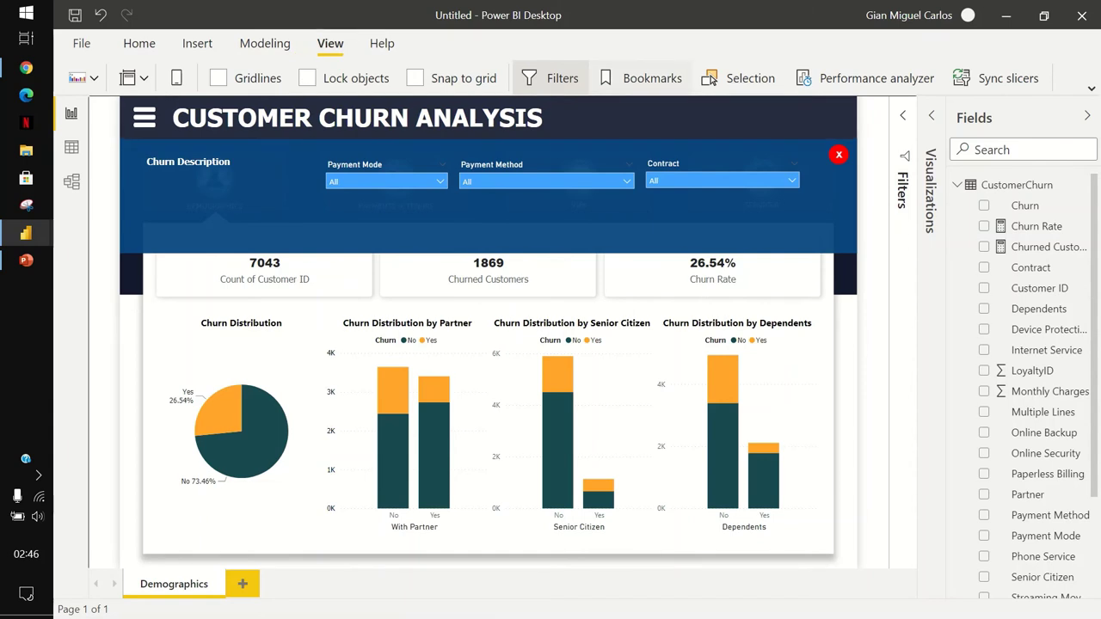
left_click(652, 78)
left_click(742, 78)
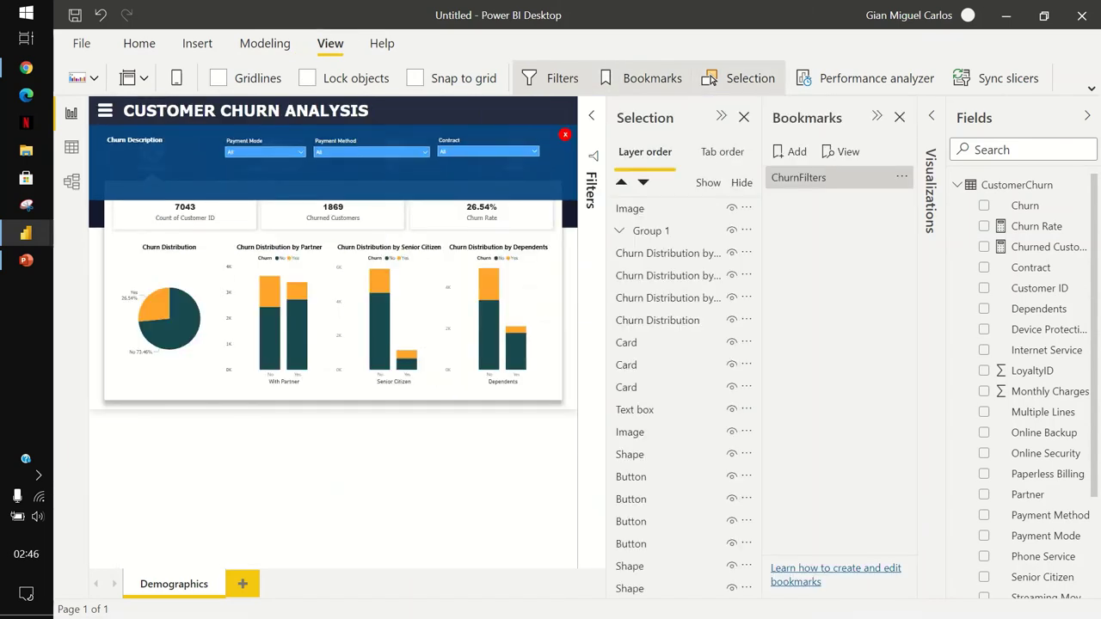
Hide the filter panel group and red X image, then add a new bookmark for this state.
left_click(214, 120)
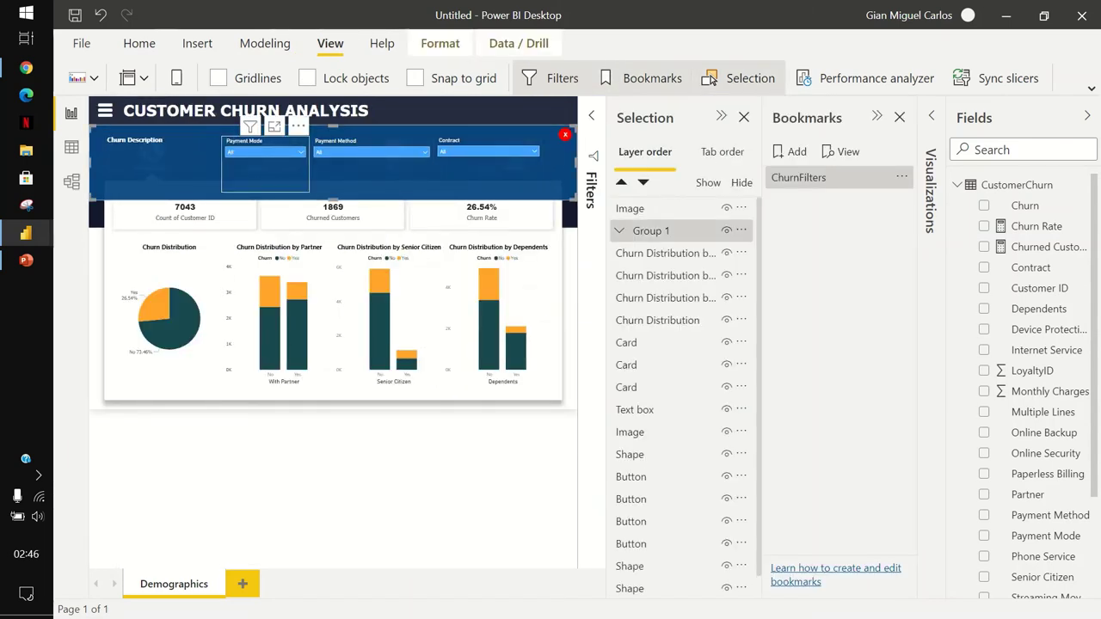
left_click(265, 168)
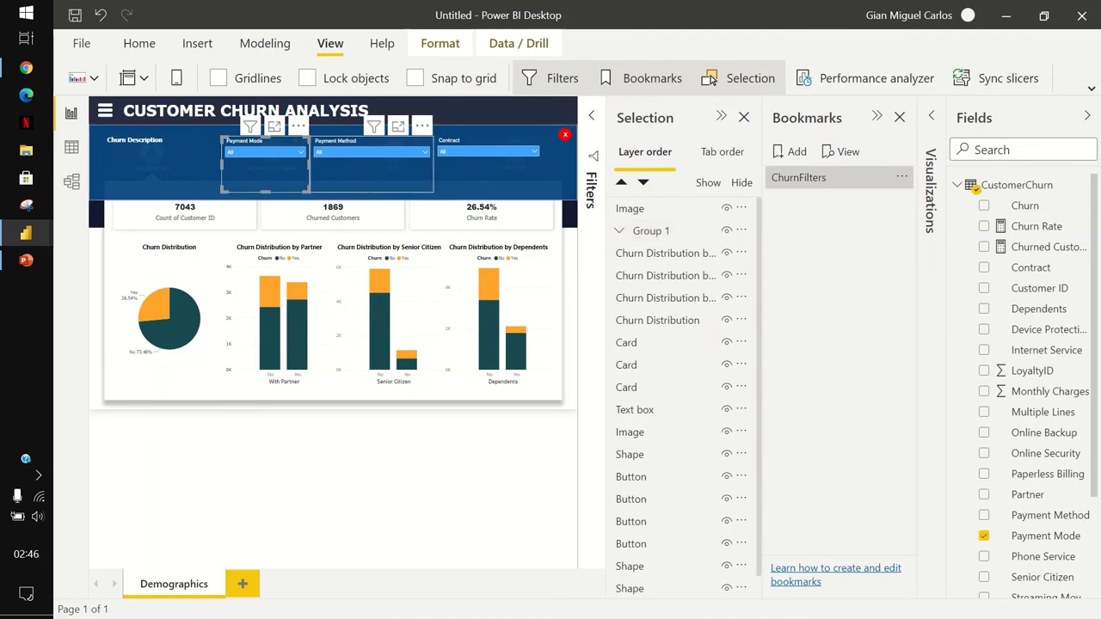
left_click(372, 168, "ctrl")
left_click(487, 168, "ctrl")
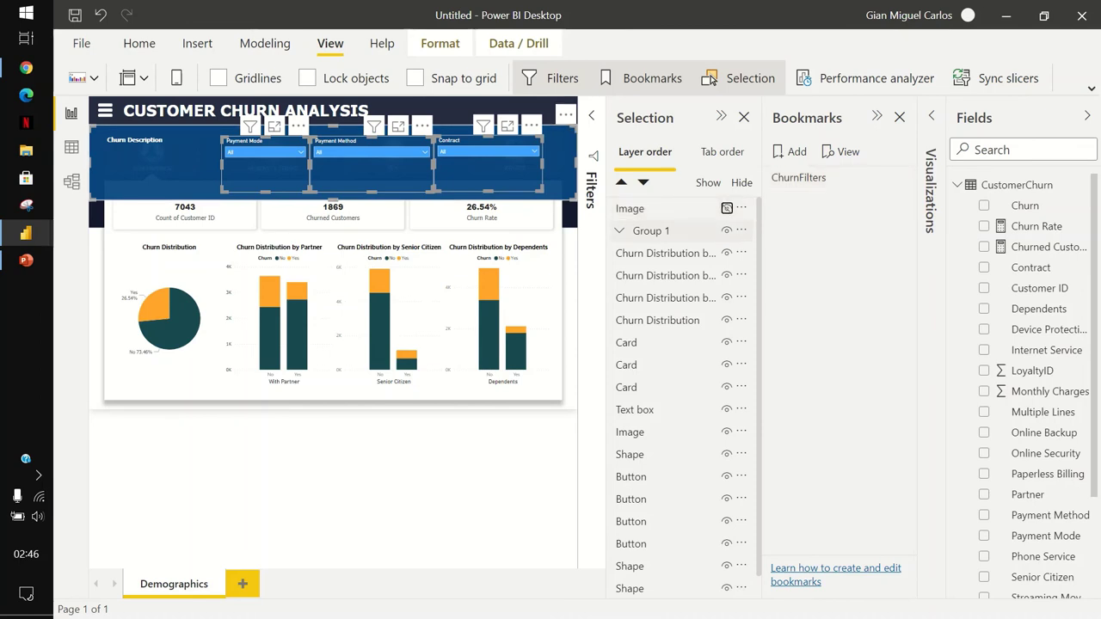
left_click(727, 208)
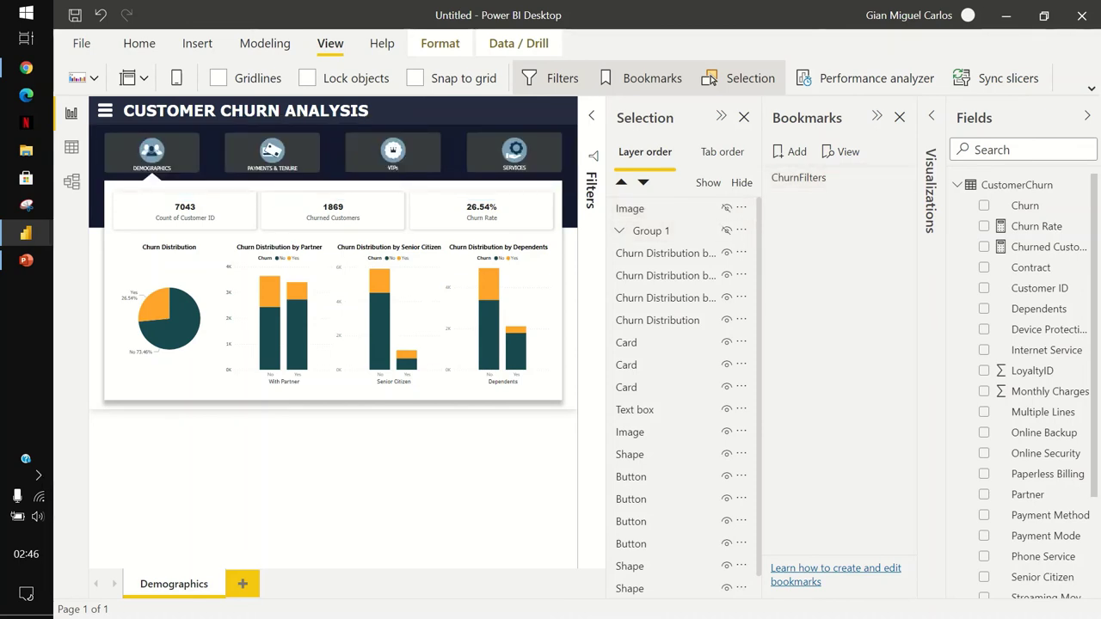
left_click(790, 152)
Rename Bookmark 2 to 'ChurnHideFilters', then apply ChurnFilters to restore the red X.
left_click(901, 200)
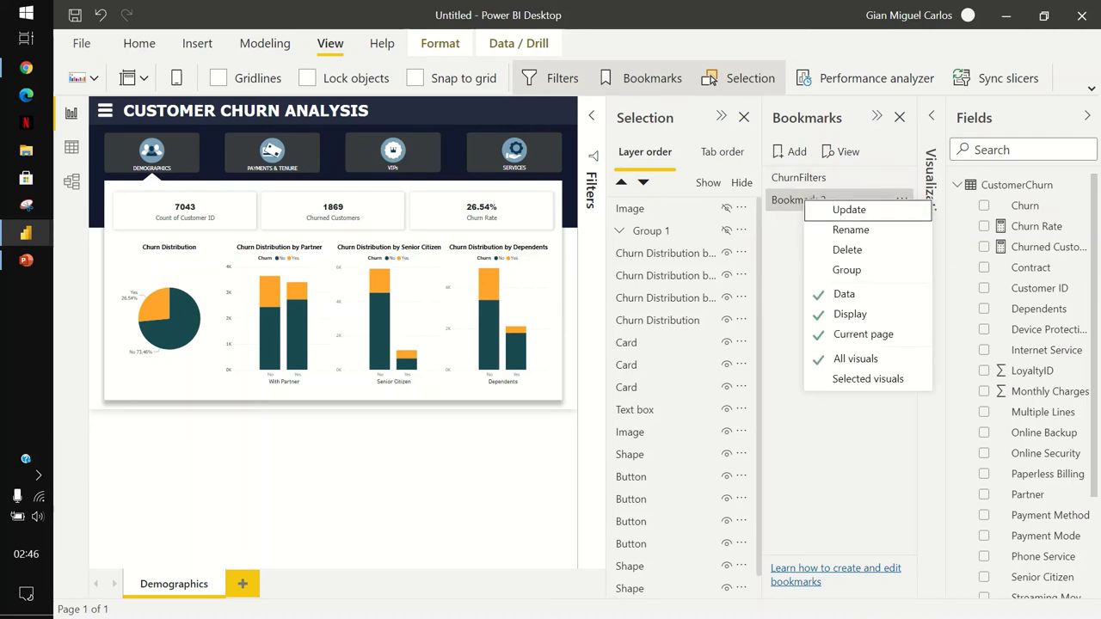
left_click(851, 230)
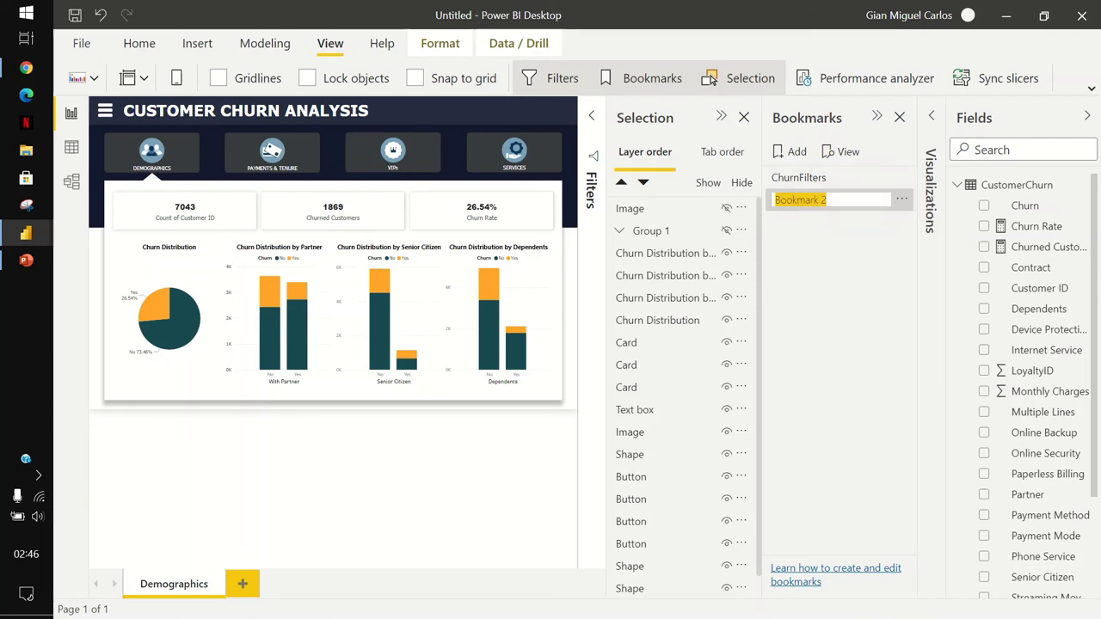
type("Churn")
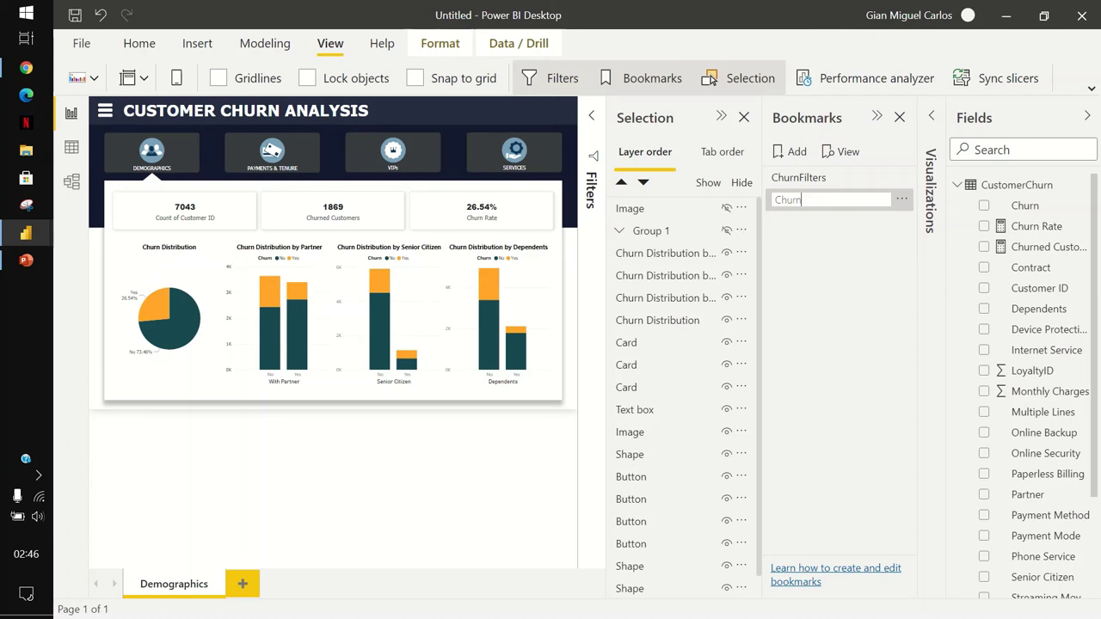
type("HideFilter")
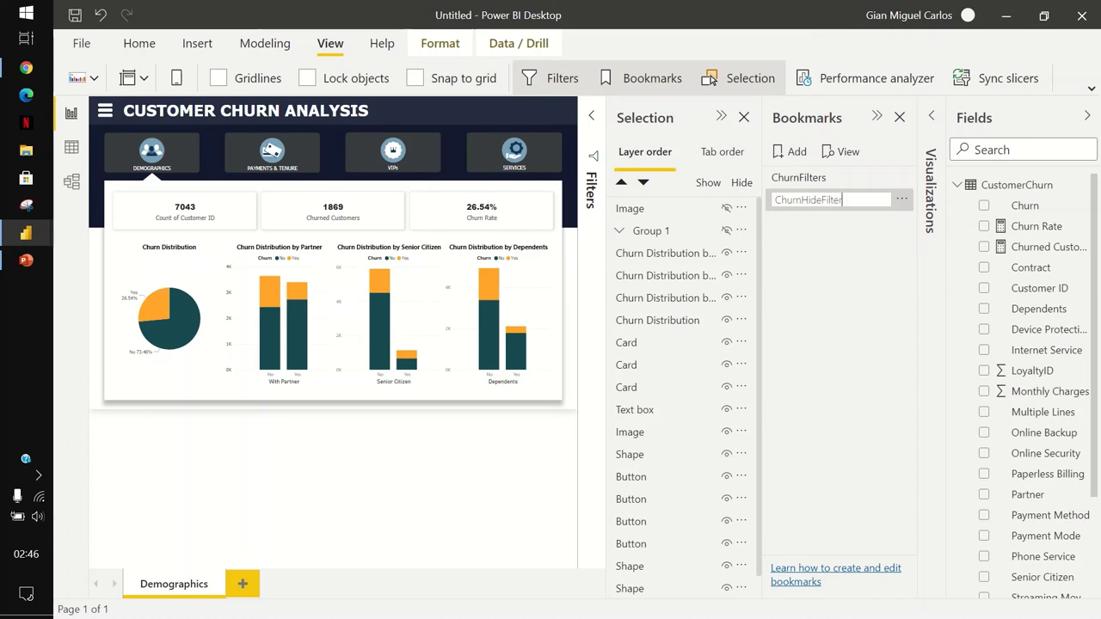
type("s")
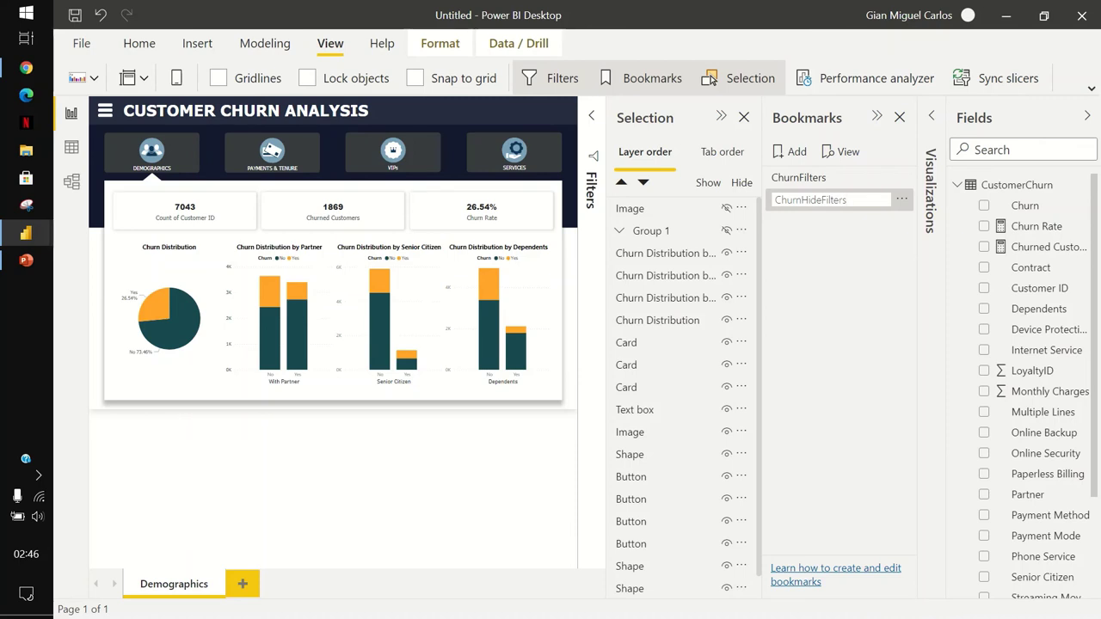
key("Return")
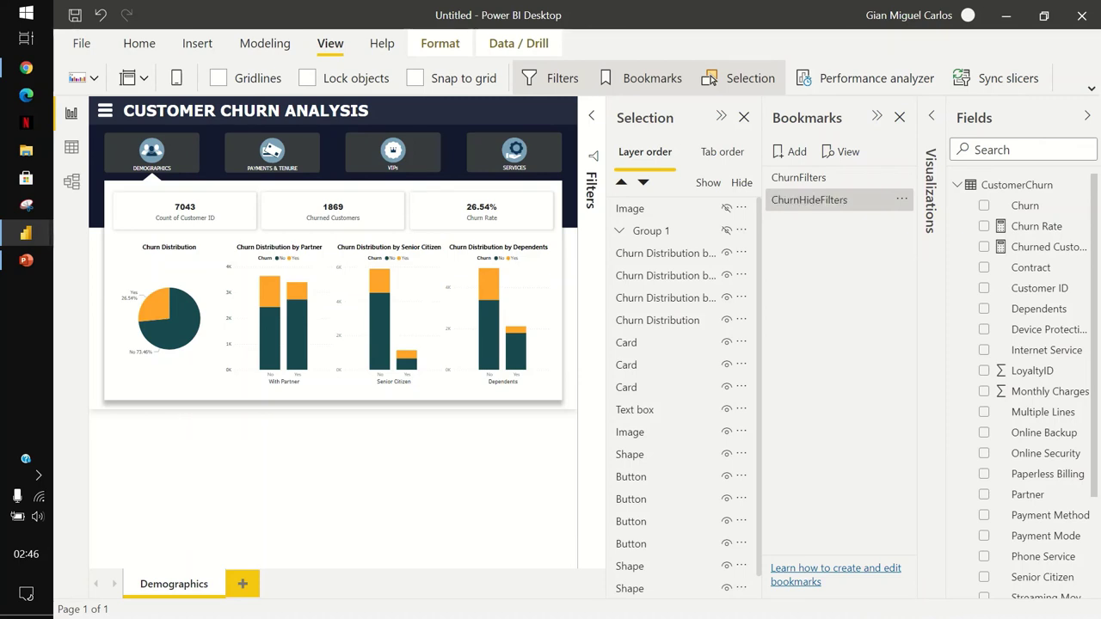
left_click(798, 177)
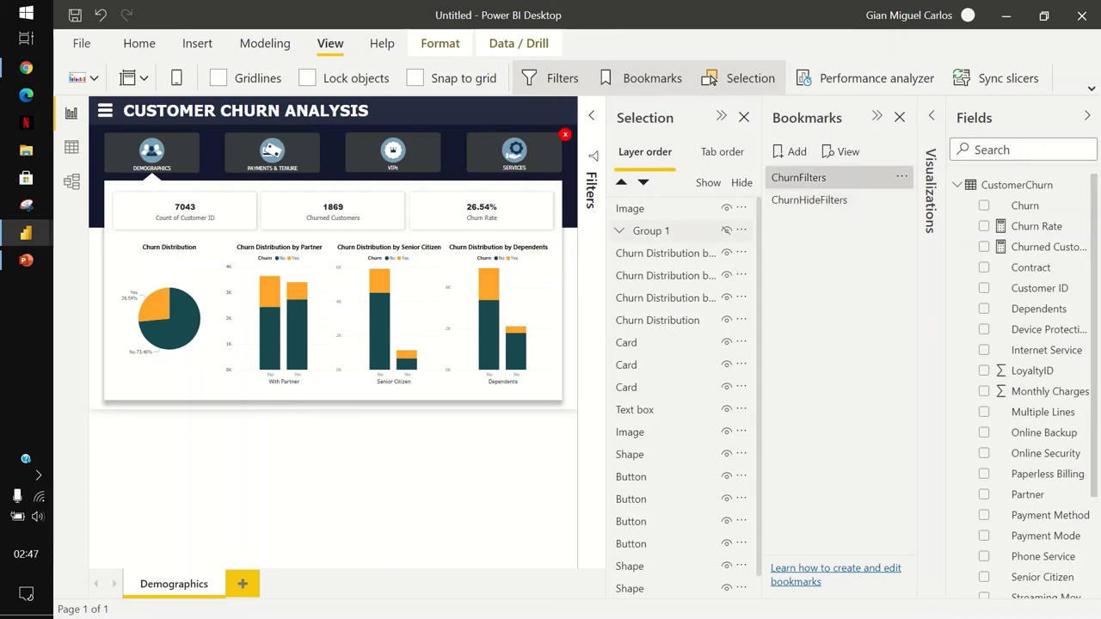
Test that ChurnHideFilters hides and ChurnFilters shows the slicer panel, then close the Bookmarks pane.
left_click(727, 231)
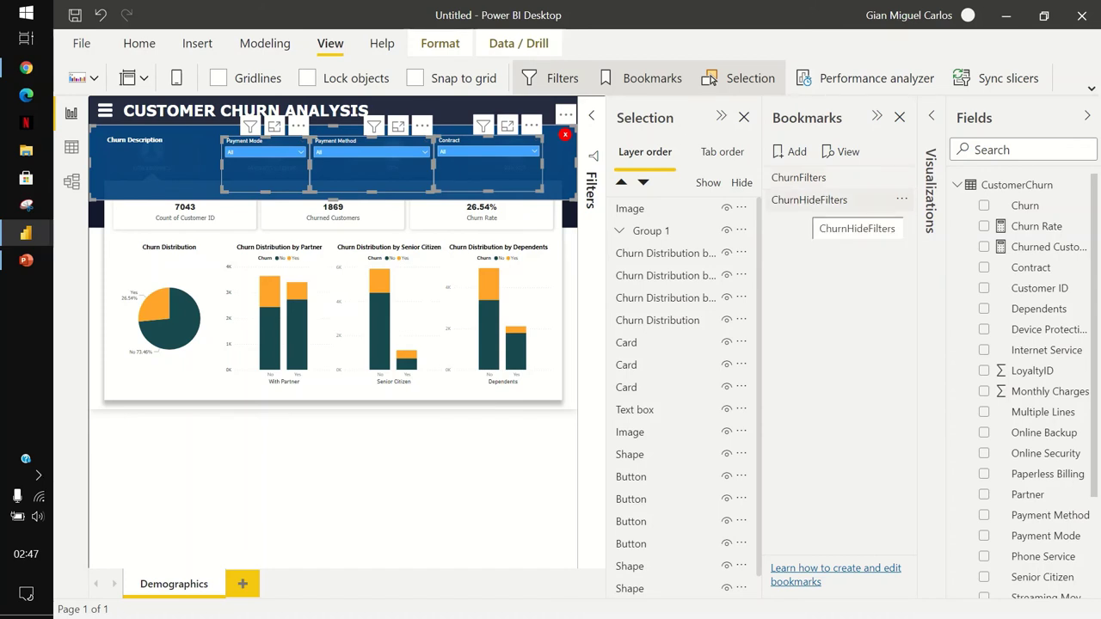
left_click(809, 200)
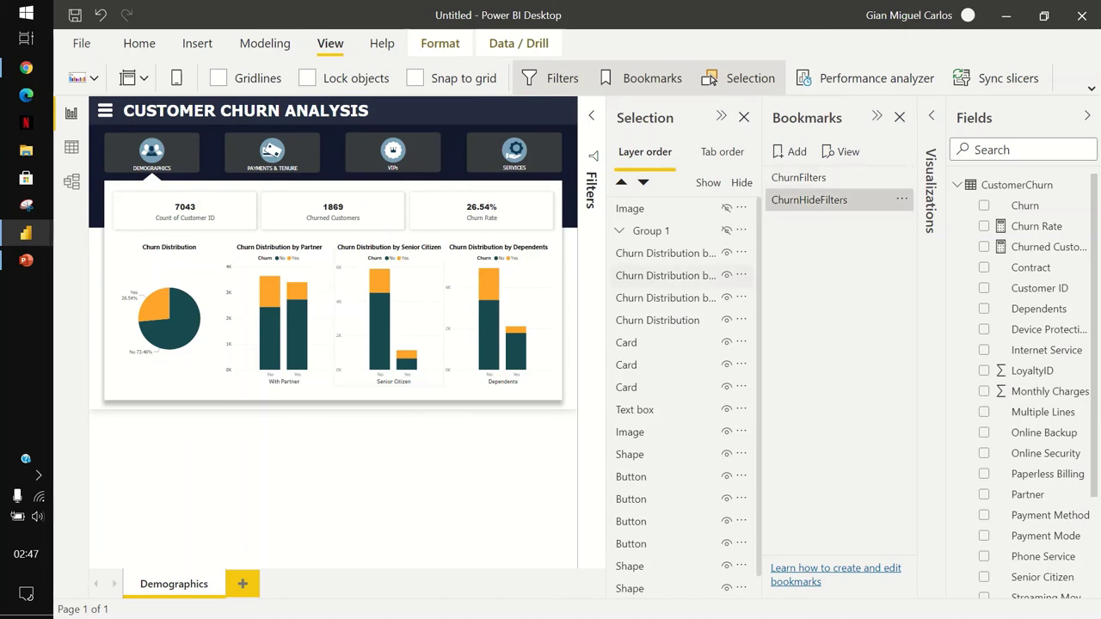
left_click(798, 177)
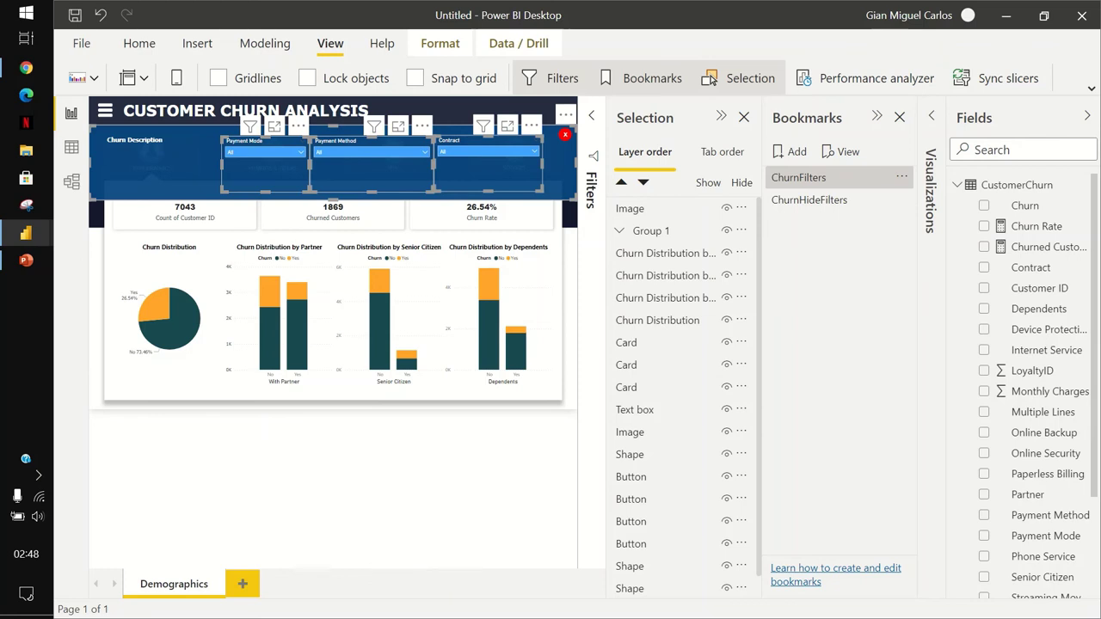
left_click(652, 77)
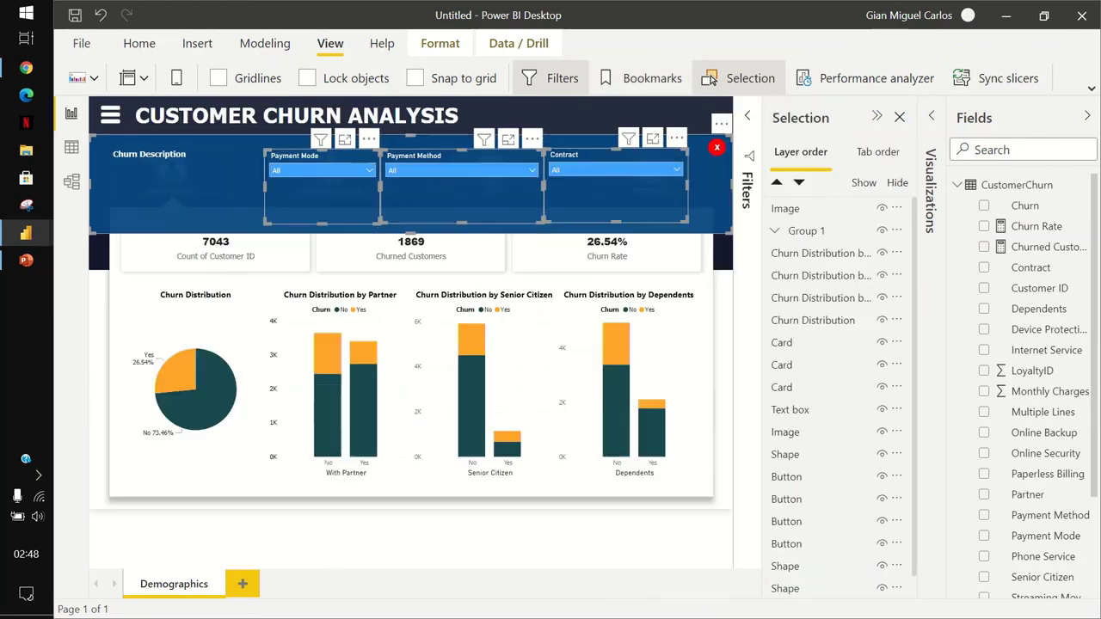
Close the Selection pane and select the hamburger menu icon in the report header.
left_click(711, 78)
key("Escape")
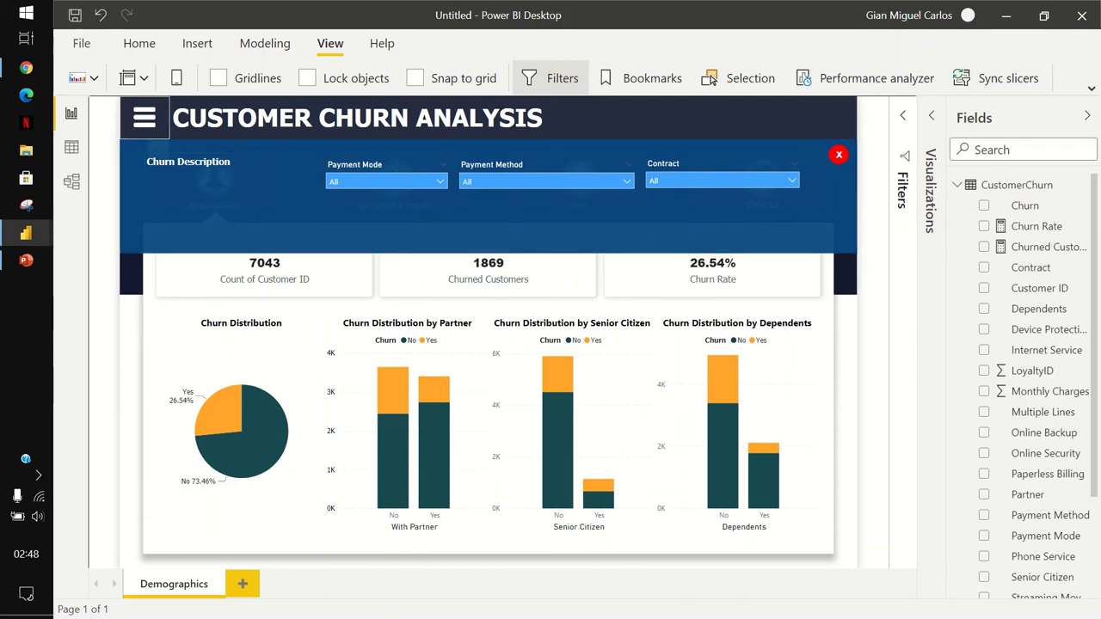
left_click(143, 118)
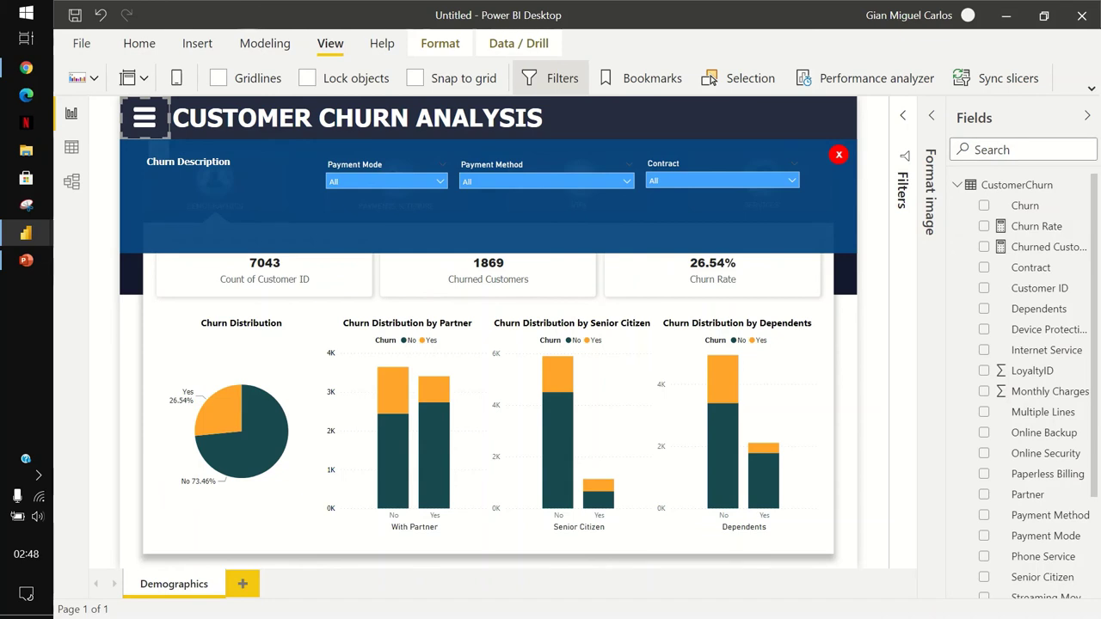
left_click(1087, 115)
left_click(1059, 115)
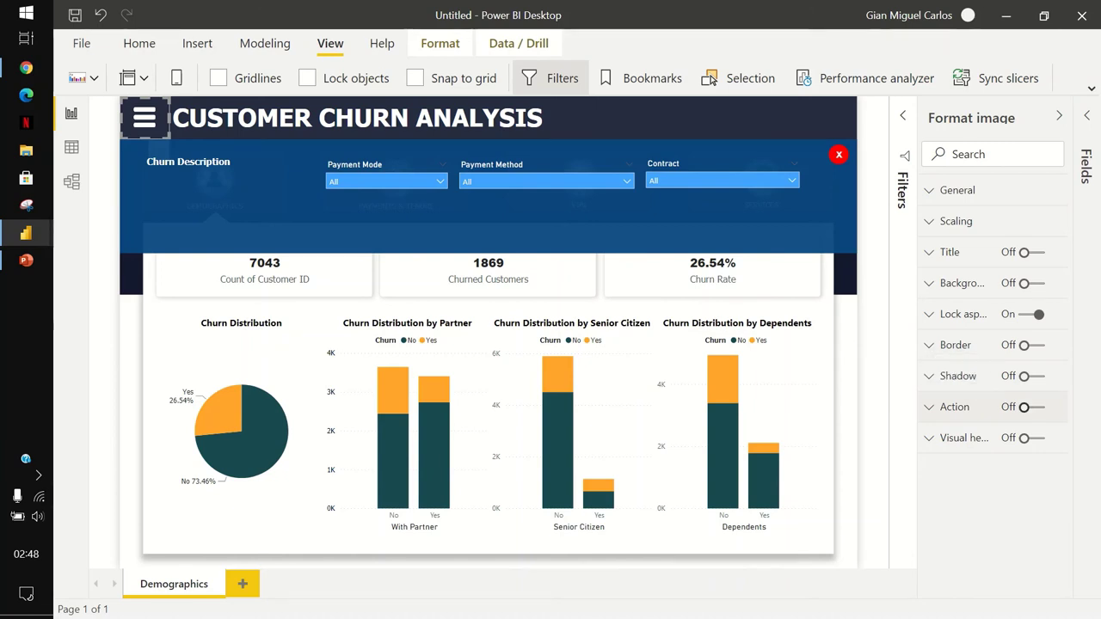
Turn on the menu icon's action with type Bookmark, linked to ChurnFilters.
left_click(1024, 407)
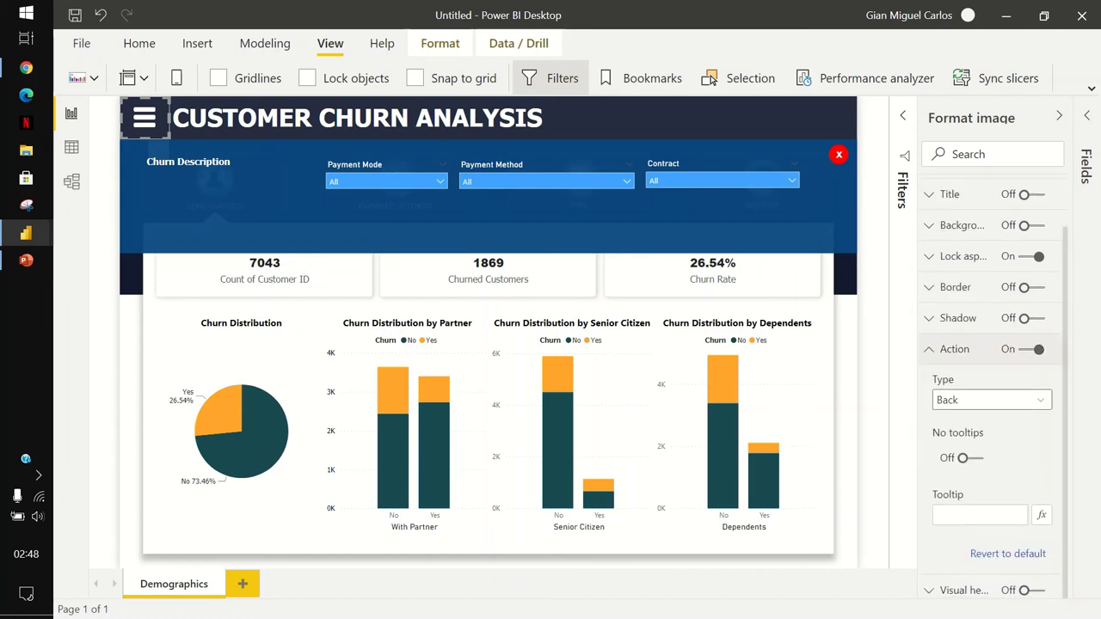
key("alt+Down")
key("Down")
key("Return")
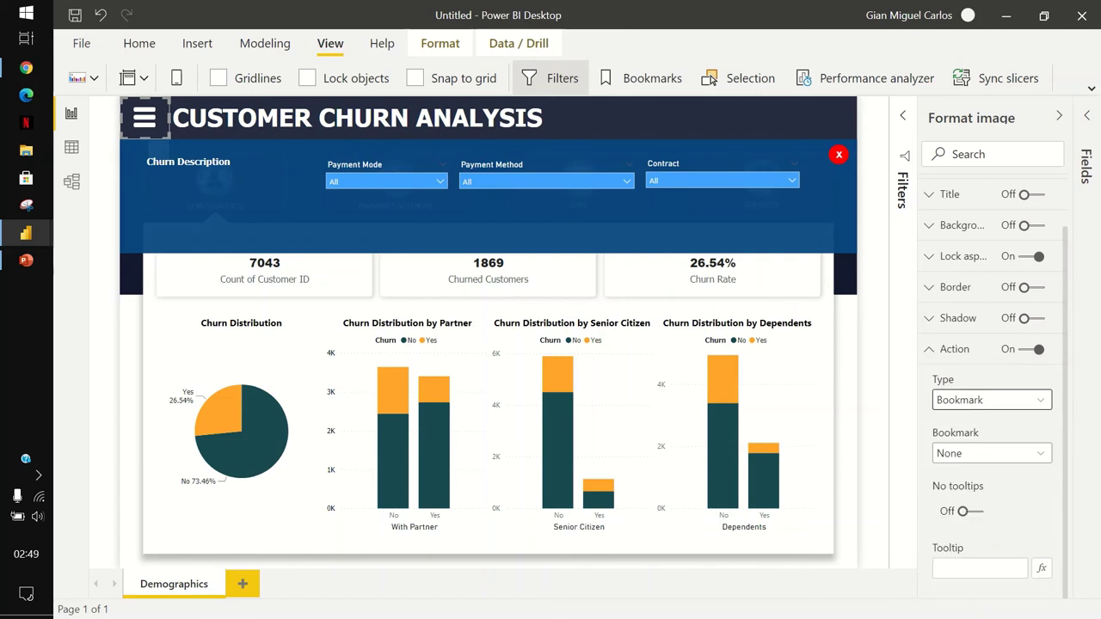
key("Tab")
key("alt+Down")
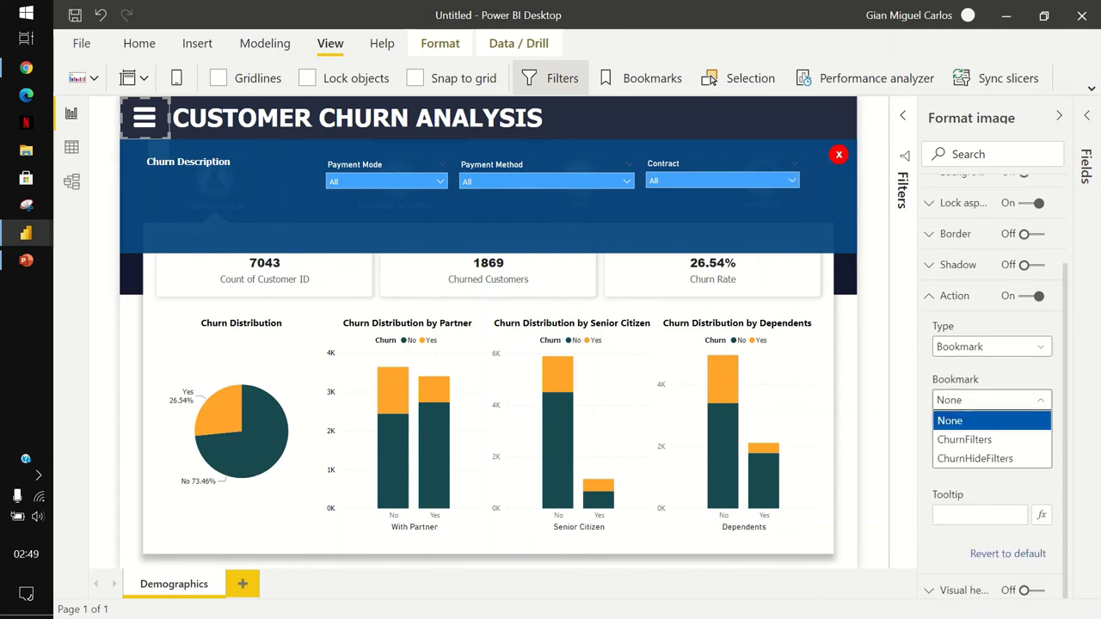
key("Down")
key("Return")
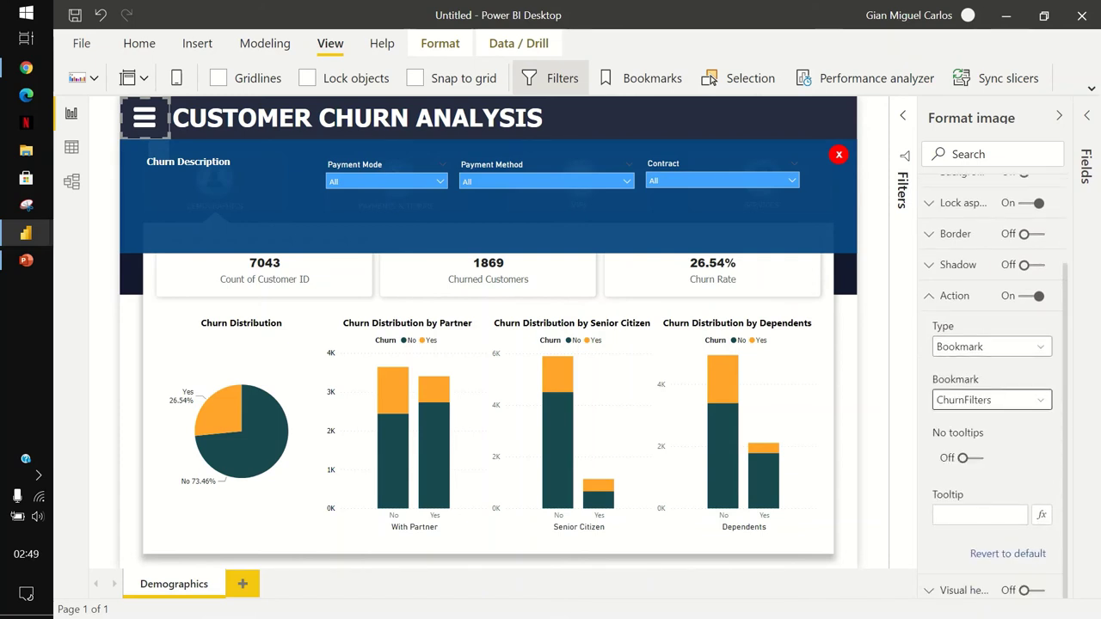
Set the menu icon action's tooltip to 'Show Filters'.
key("Tab")
key("space")
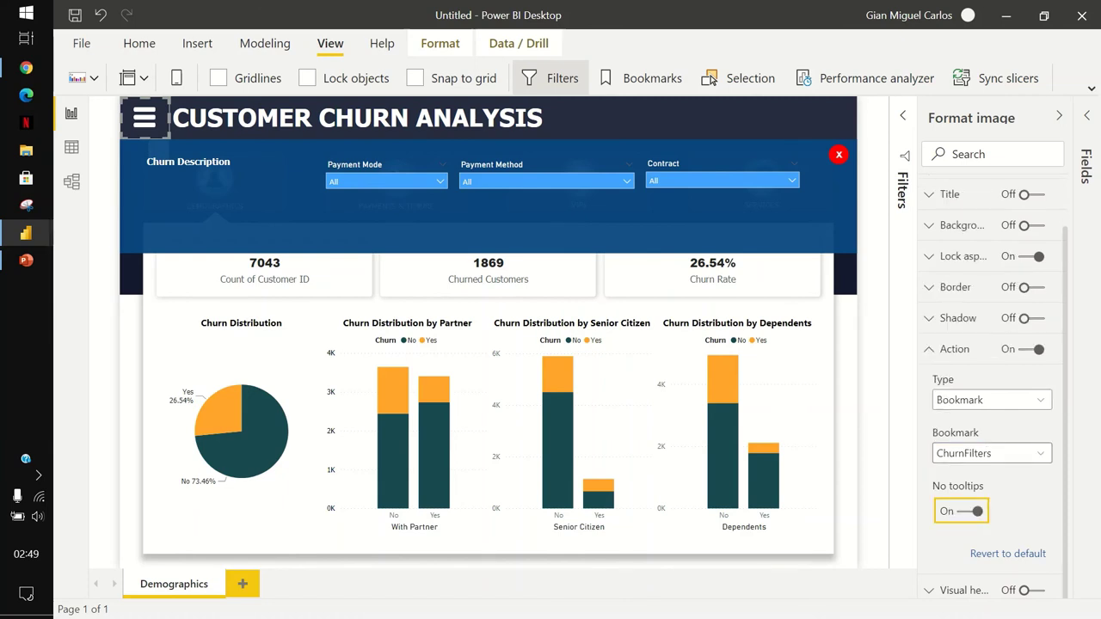
key("space")
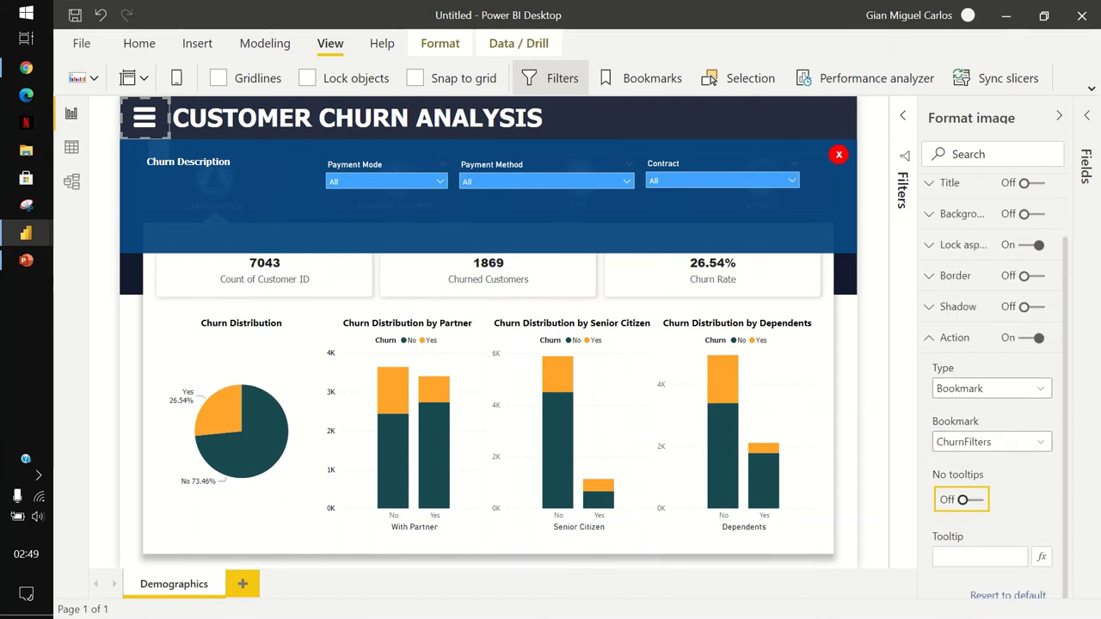
key("Tab")
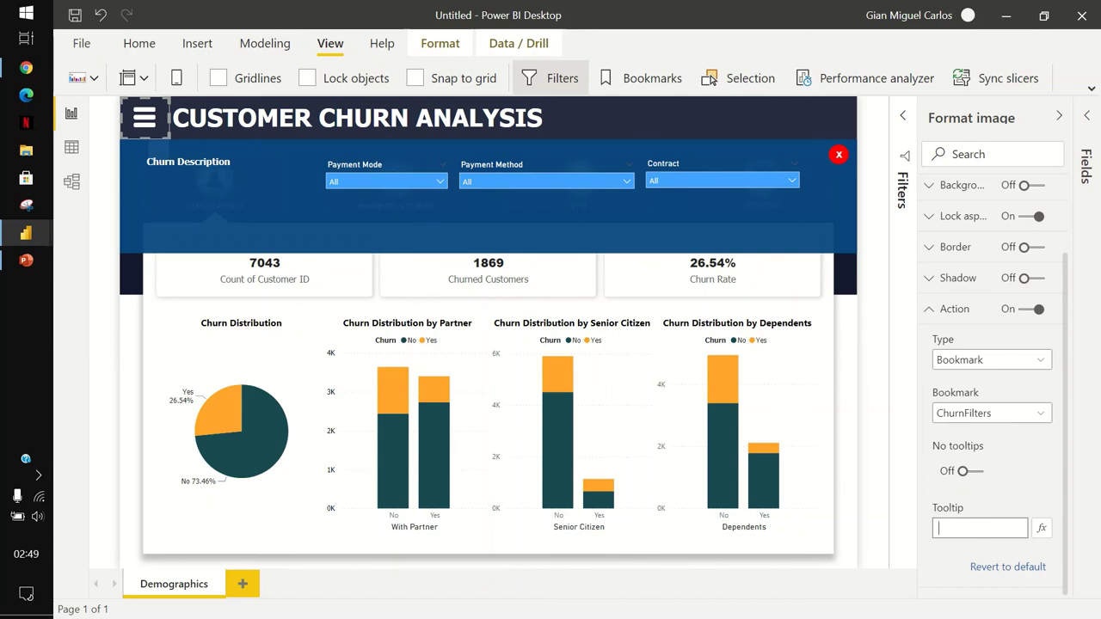
type("Show Filters")
Select the red X image and turn on a Bookmark-type action for it.
left_click(946, 309)
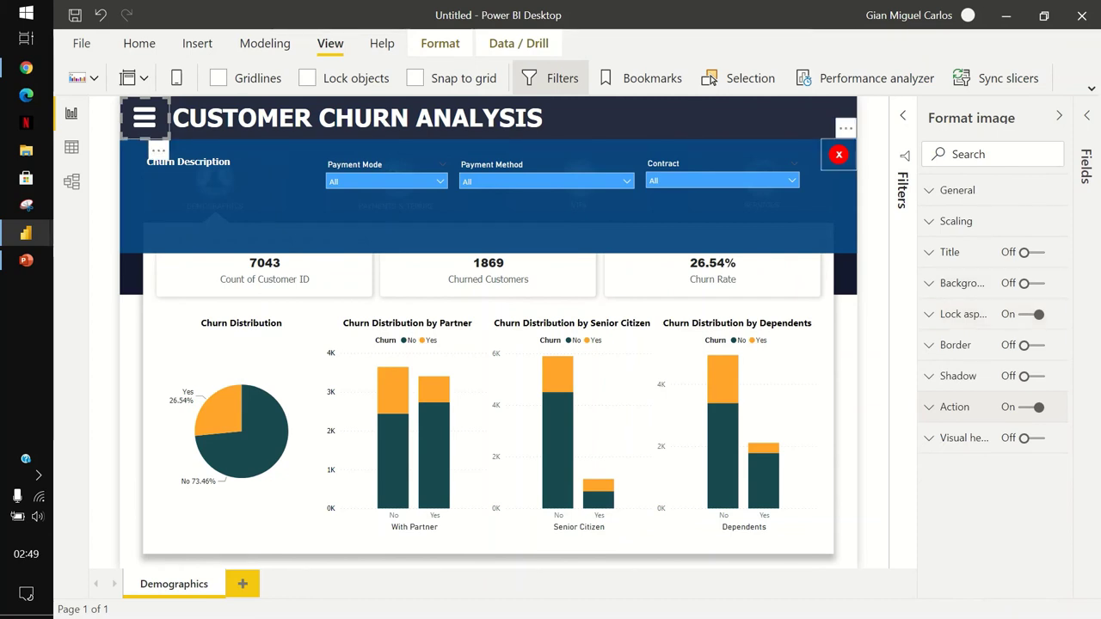
left_click(839, 155)
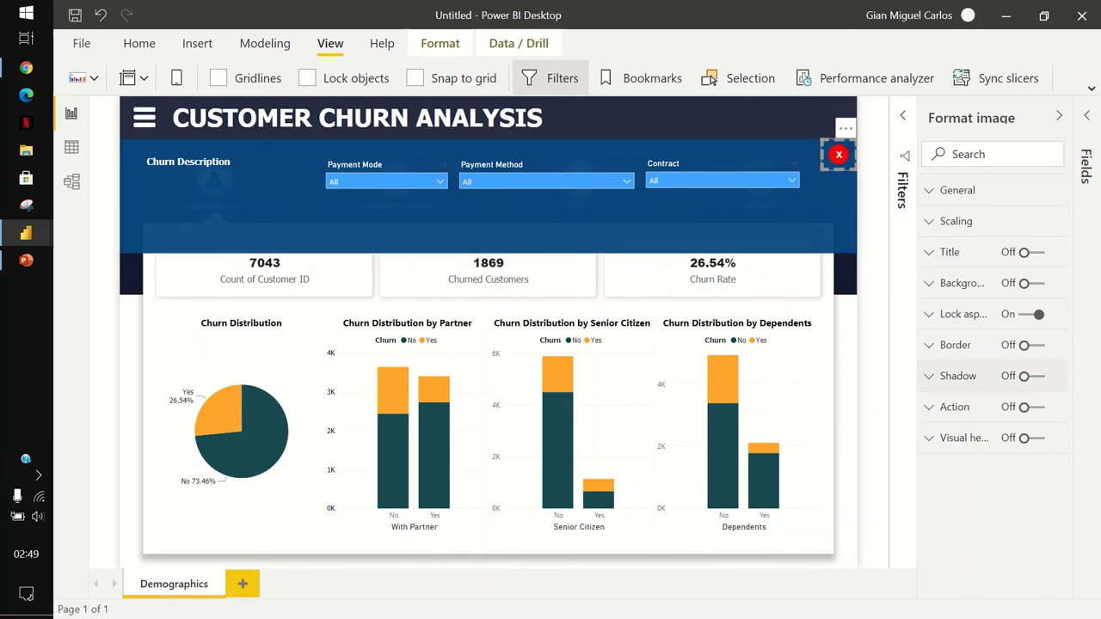
left_click(1031, 407)
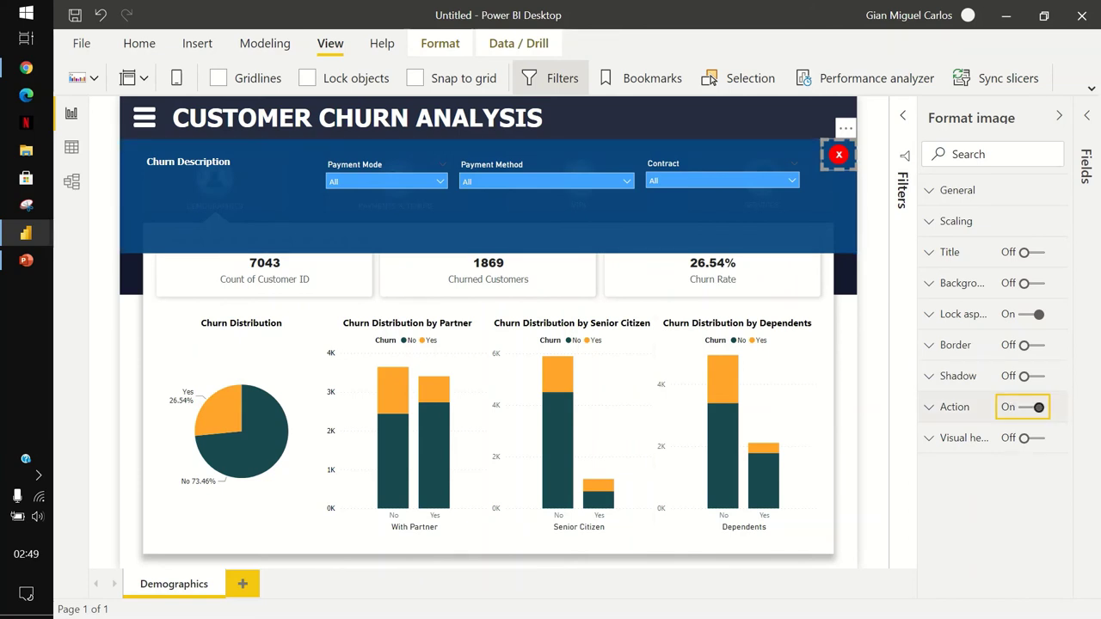
left_click(955, 407)
scroll(994, 387, "down", 1)
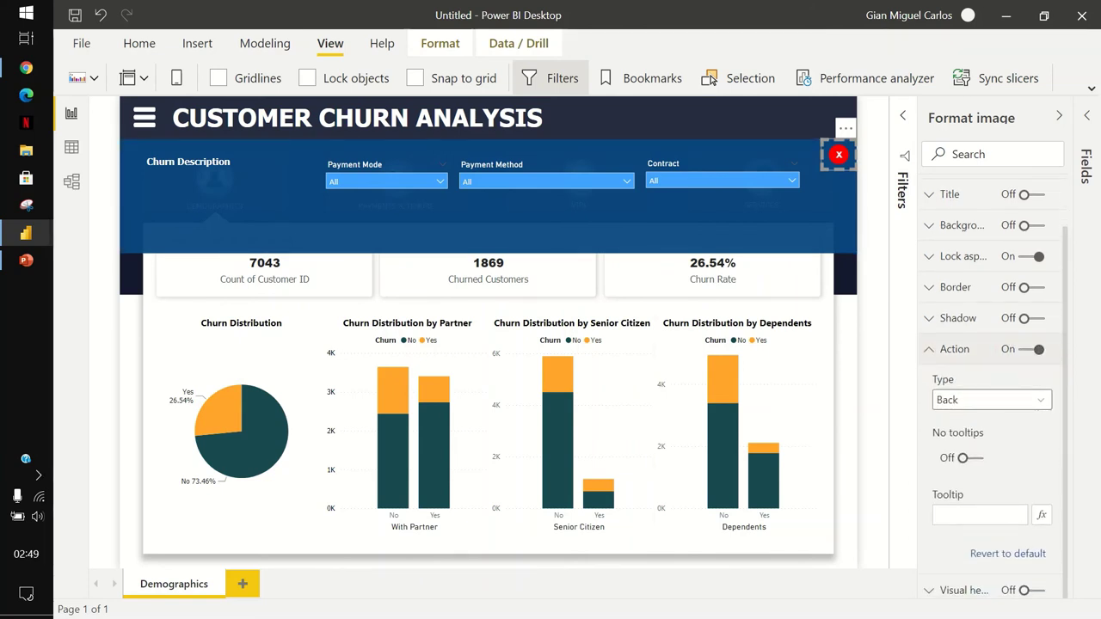
left_click(992, 401)
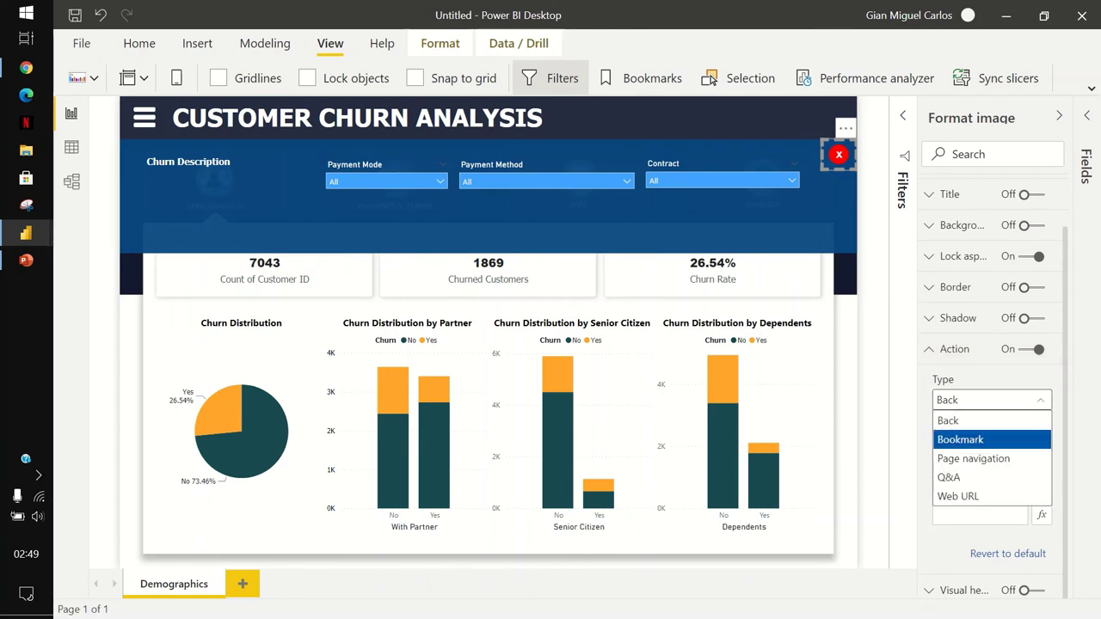
left_click(960, 440)
Link the red X action to ChurnHideFilters with tooltip 'Hide Filters'.
left_click(992, 453)
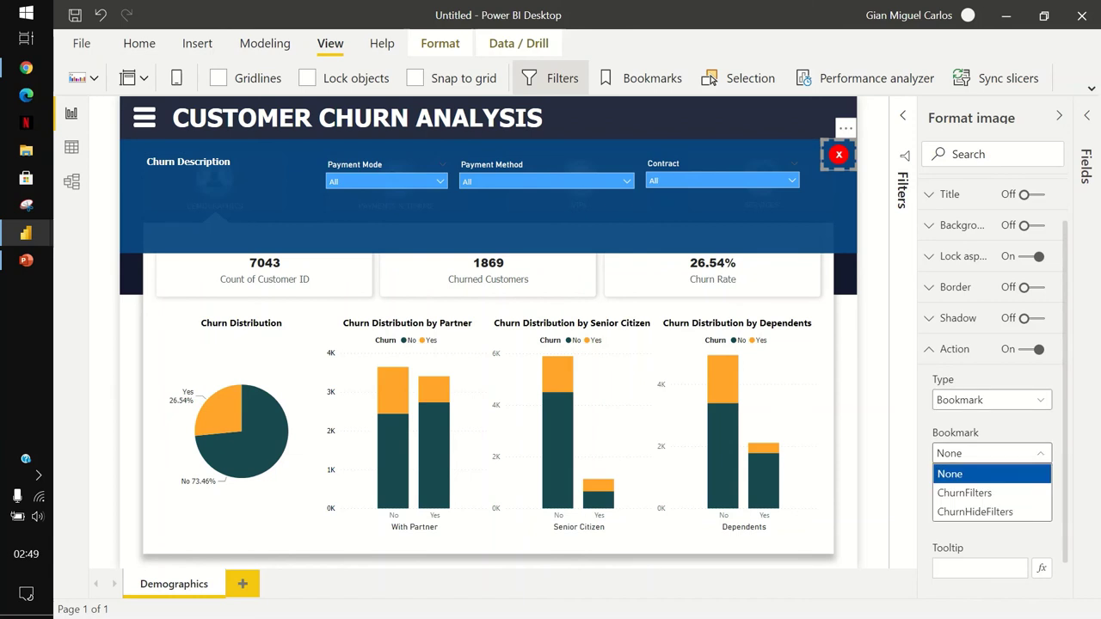
left_click(981, 511)
scroll(992, 387, "down", 1)
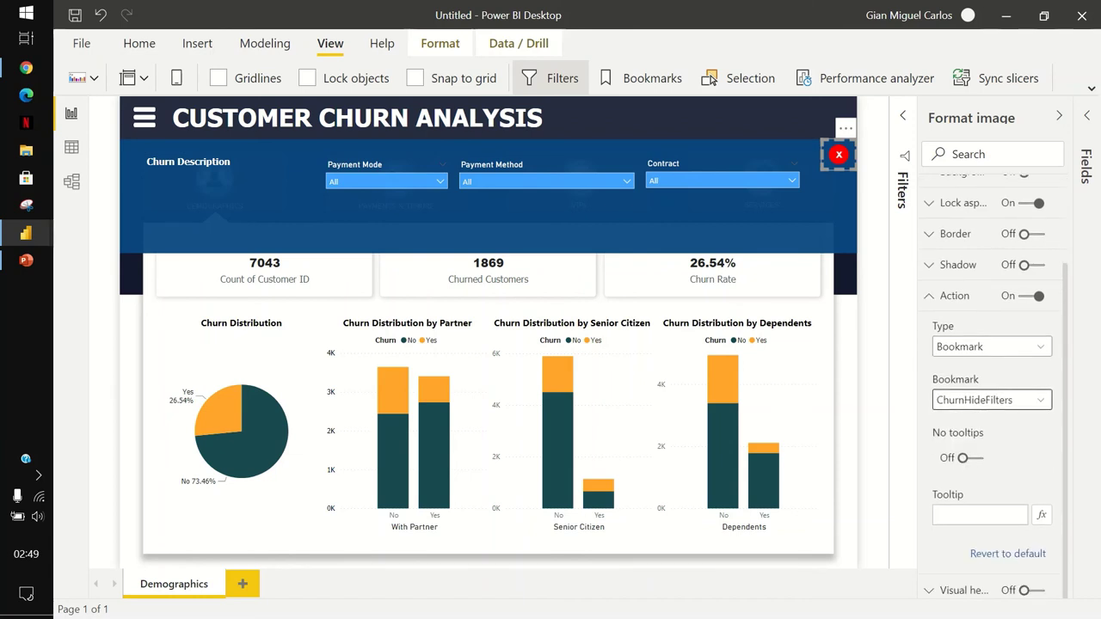
left_click(981, 515)
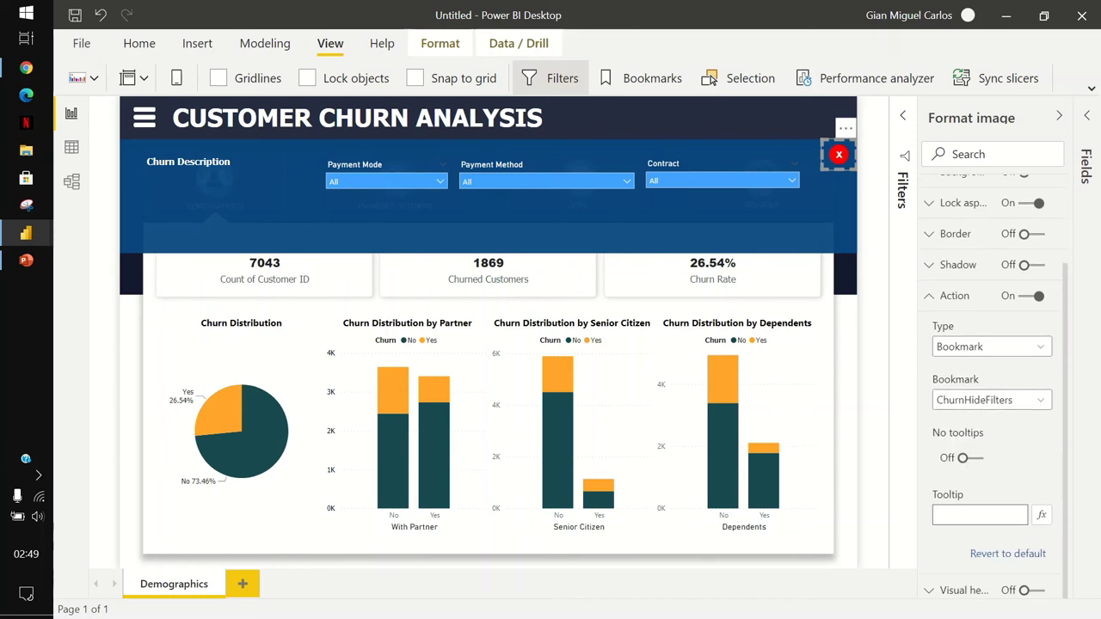
type("Hide Filters")
left_click(951, 295)
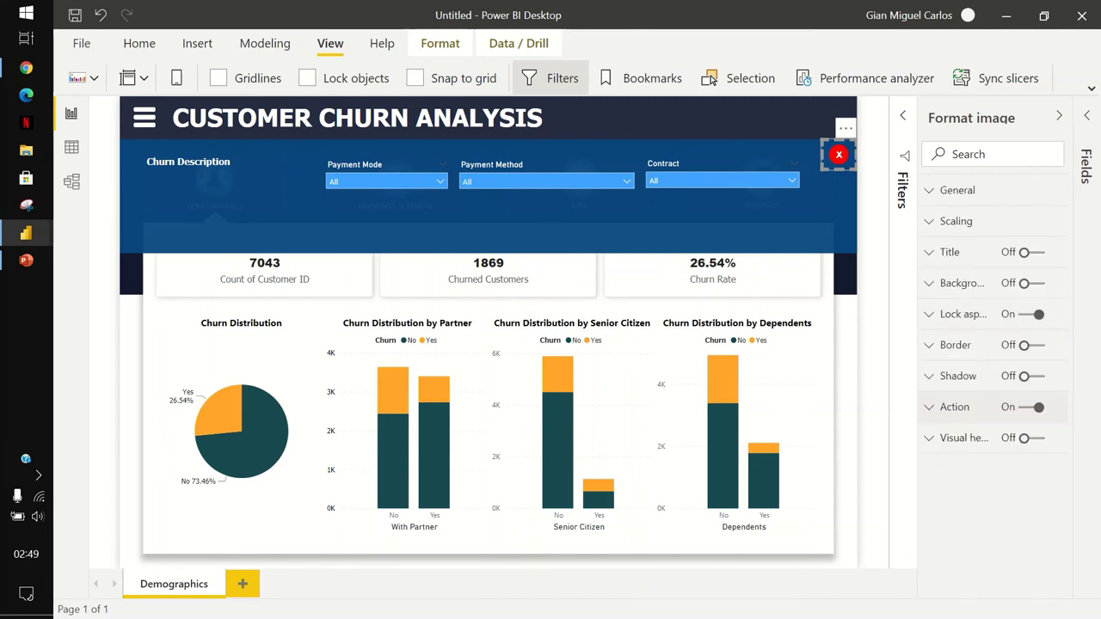
key("Escape")
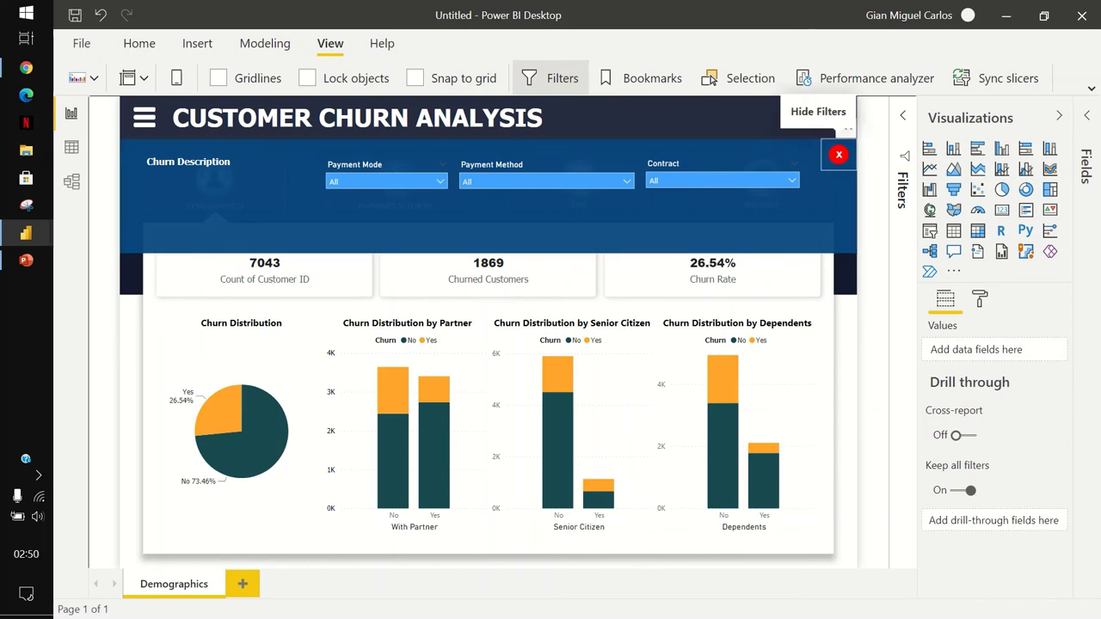
Test the toggle: red X hides the filter panel, menu icon shows it, red X hides it again.
left_click(839, 154)
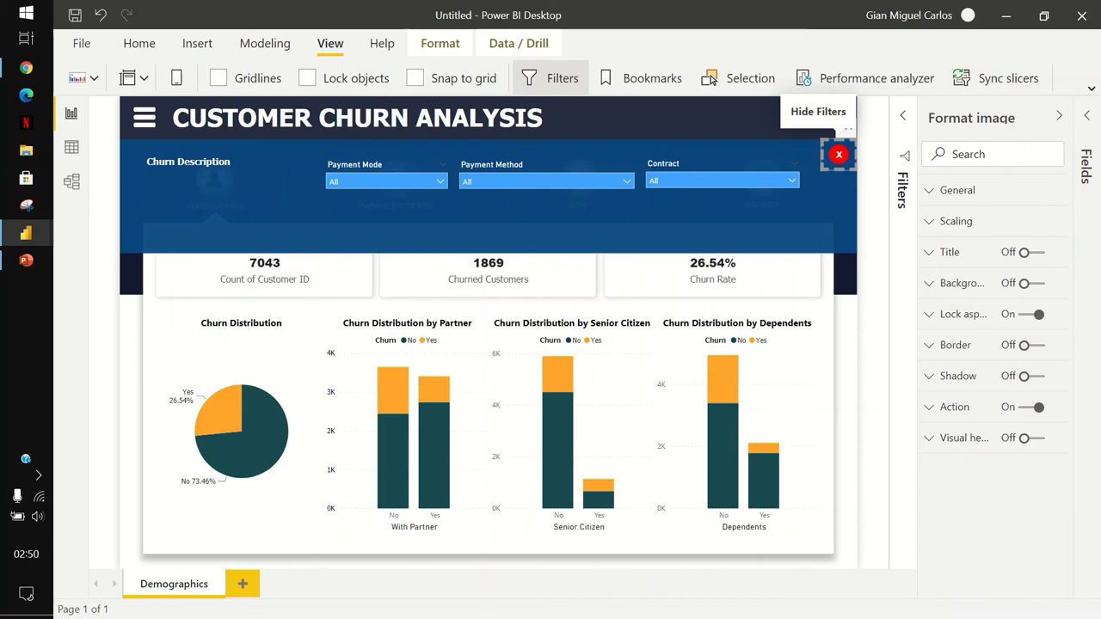
left_click(839, 154, "ctrl")
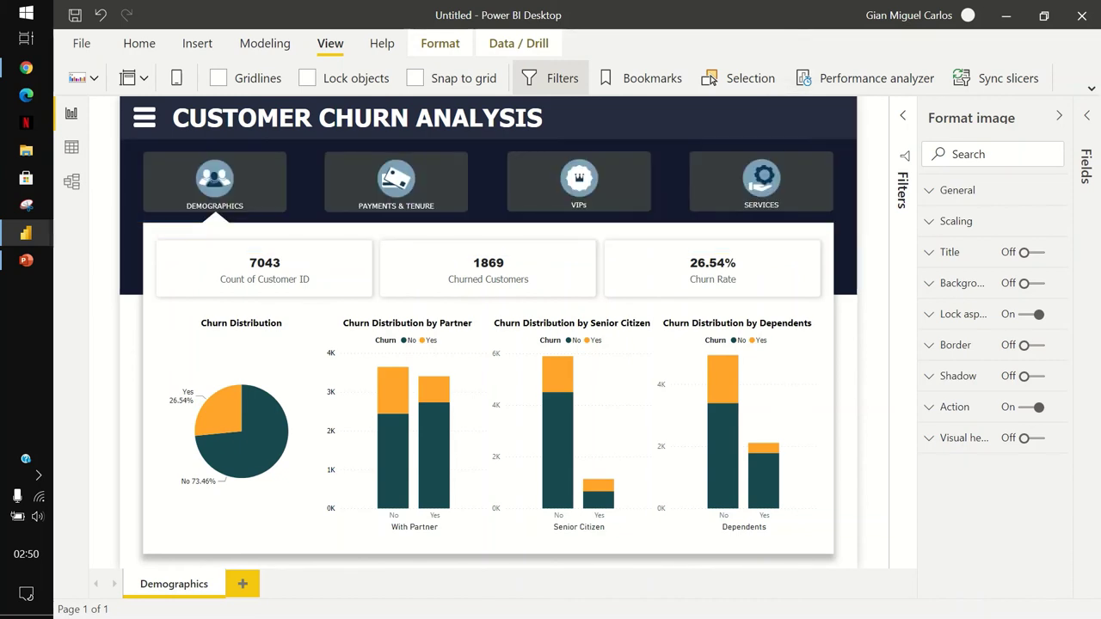
key("Escape")
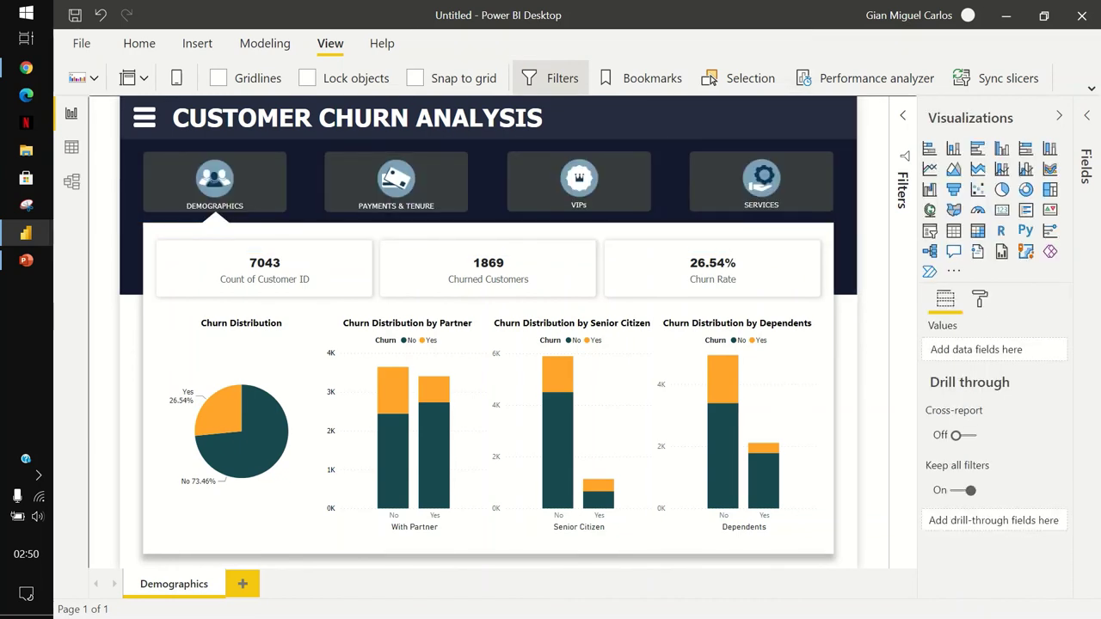
left_click(143, 118, "ctrl")
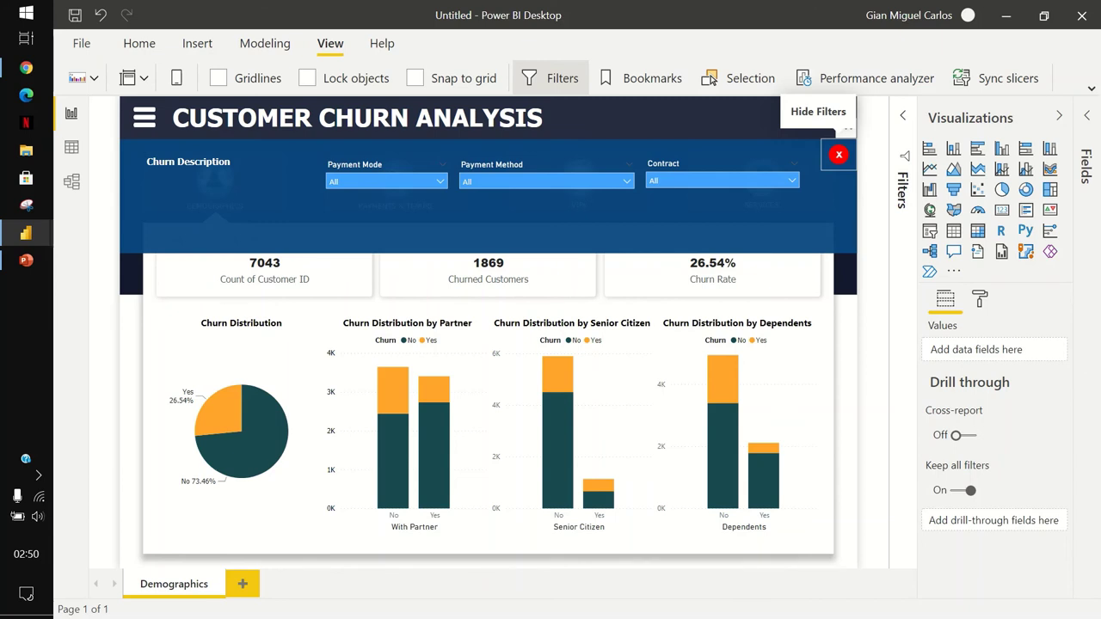
left_click(839, 155)
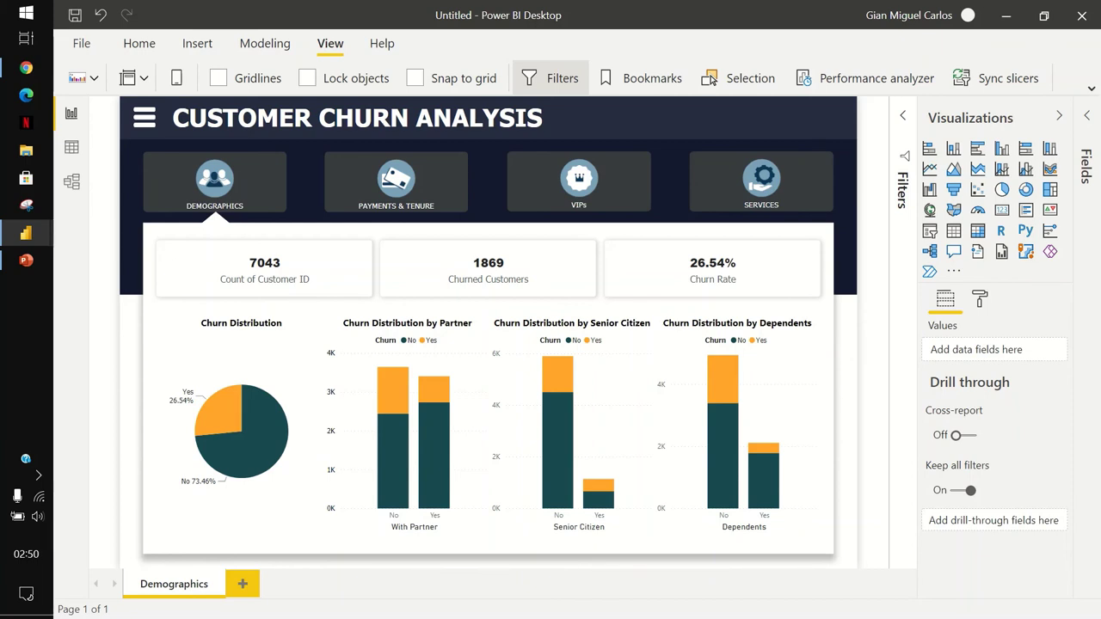
Duplicate the Demographics page and move the marker shape under Payments & Tenure.
right_click(200, 585)
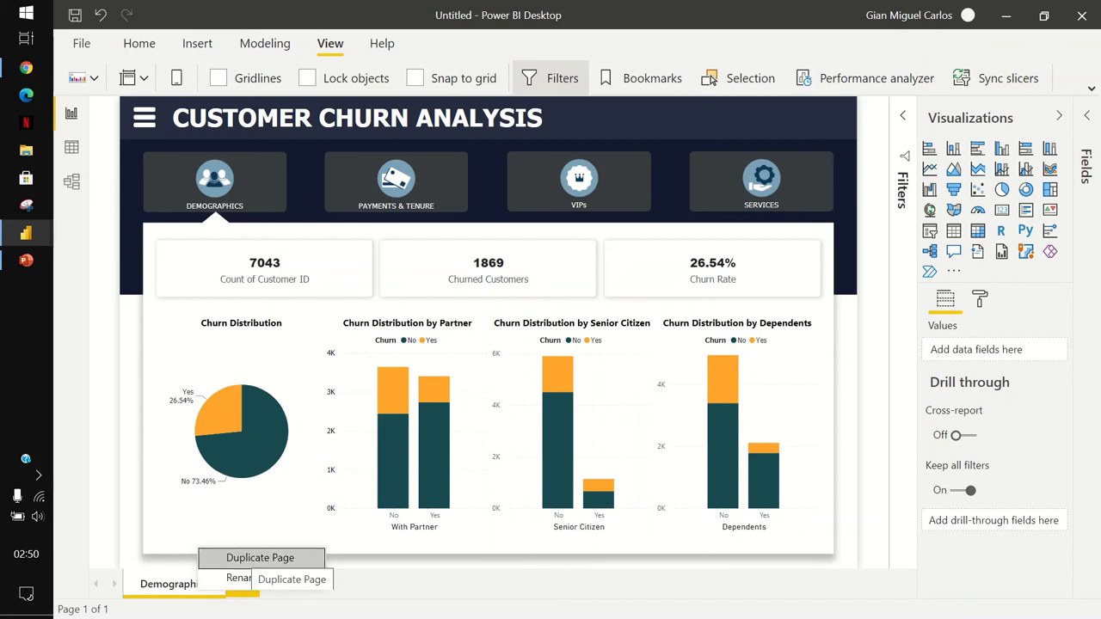
left_click(260, 558)
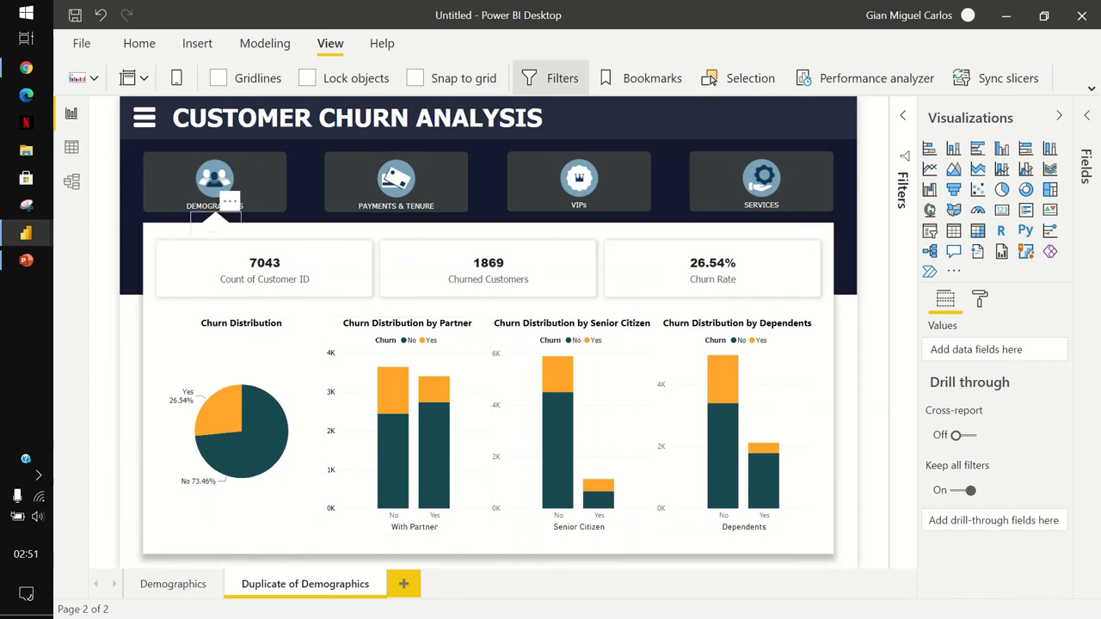
left_click(215, 221)
left_click_drag(215, 221, 395, 226)
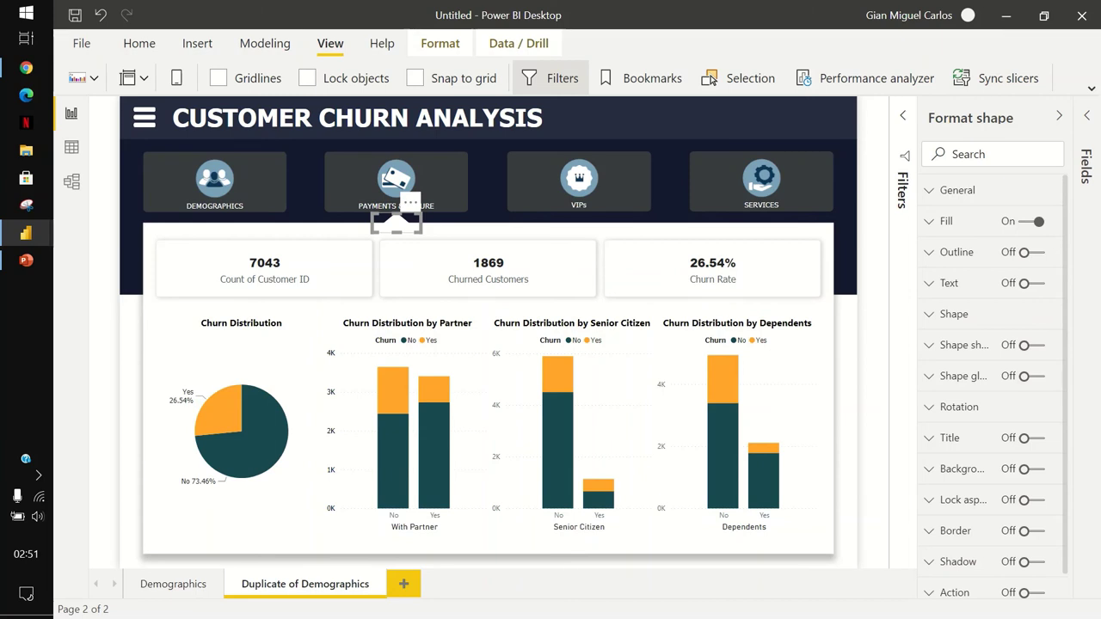
key("Escape")
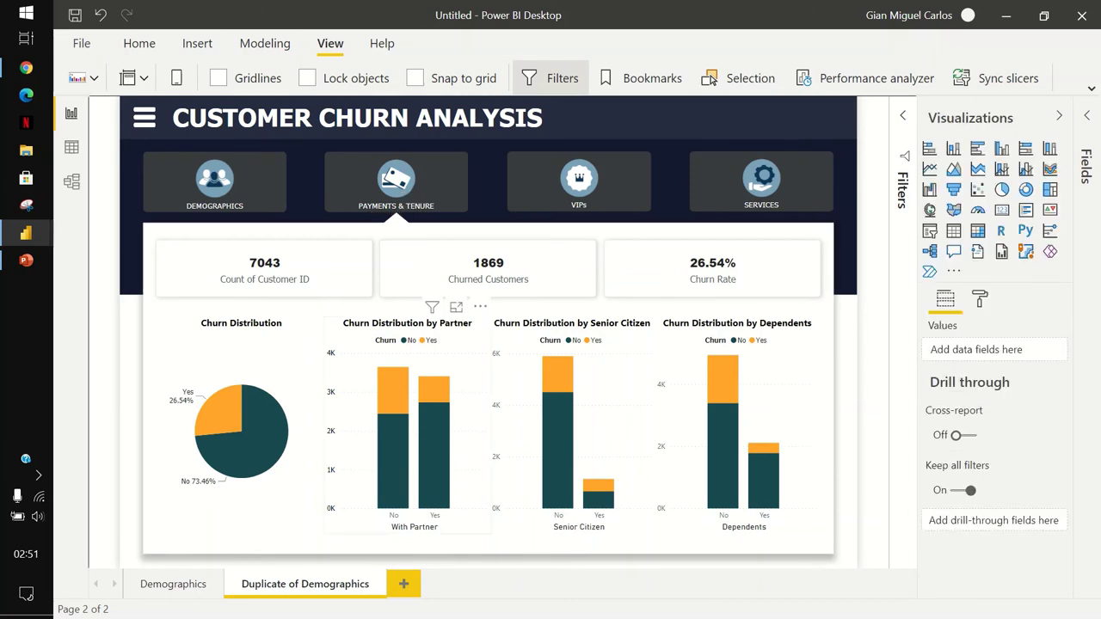
Rename the duplicated page to 'Payments'.
right_click(334, 585)
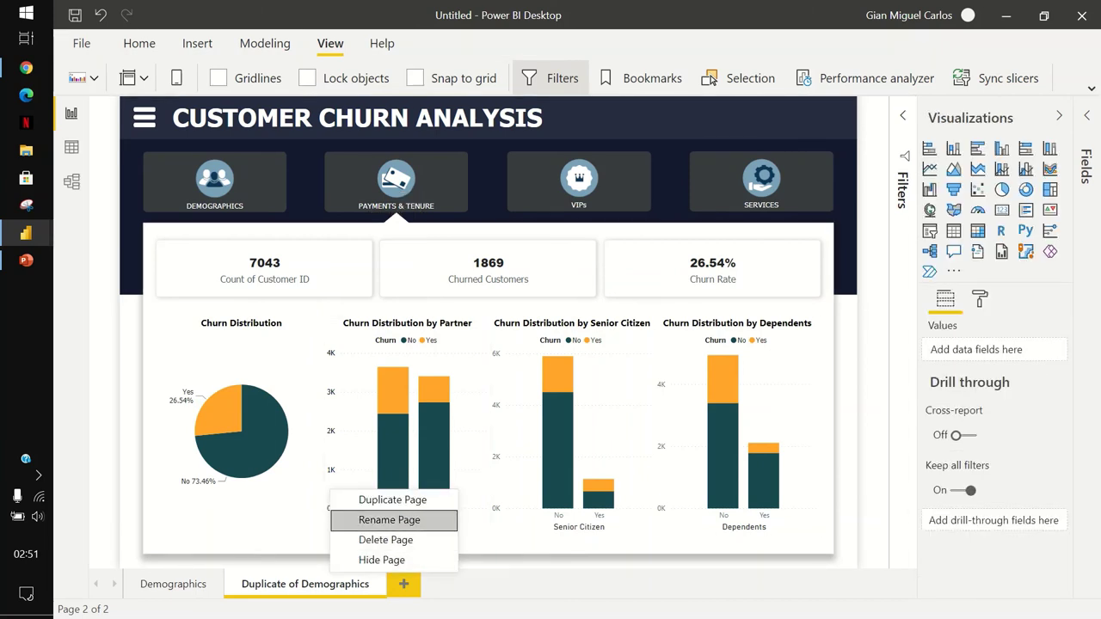
left_click(389, 520)
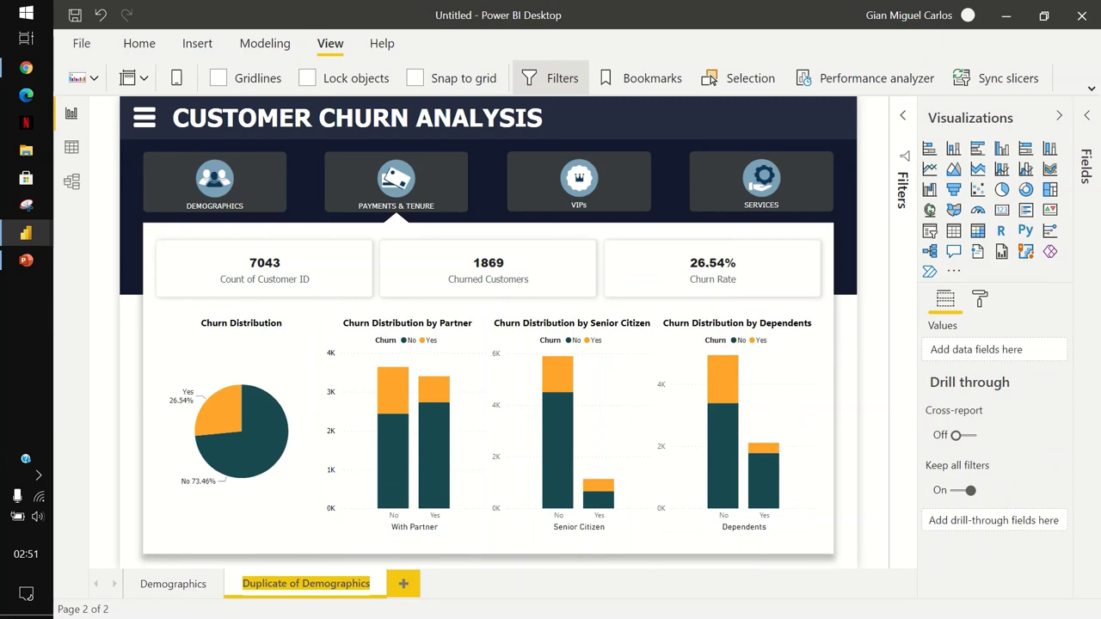
type("Payment")
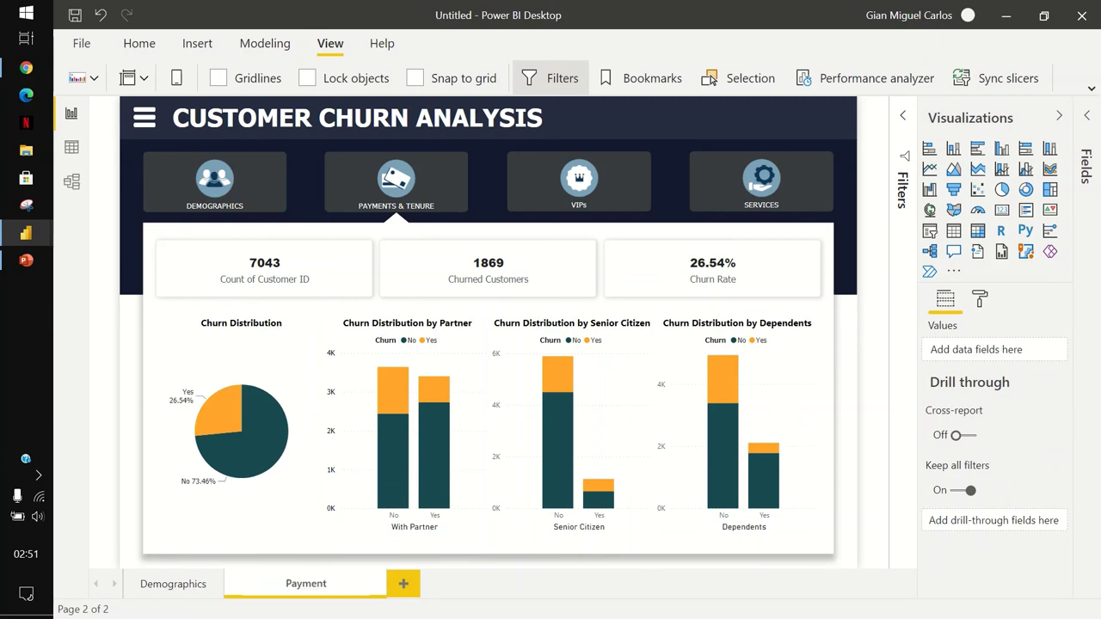
type("s")
key("Return")
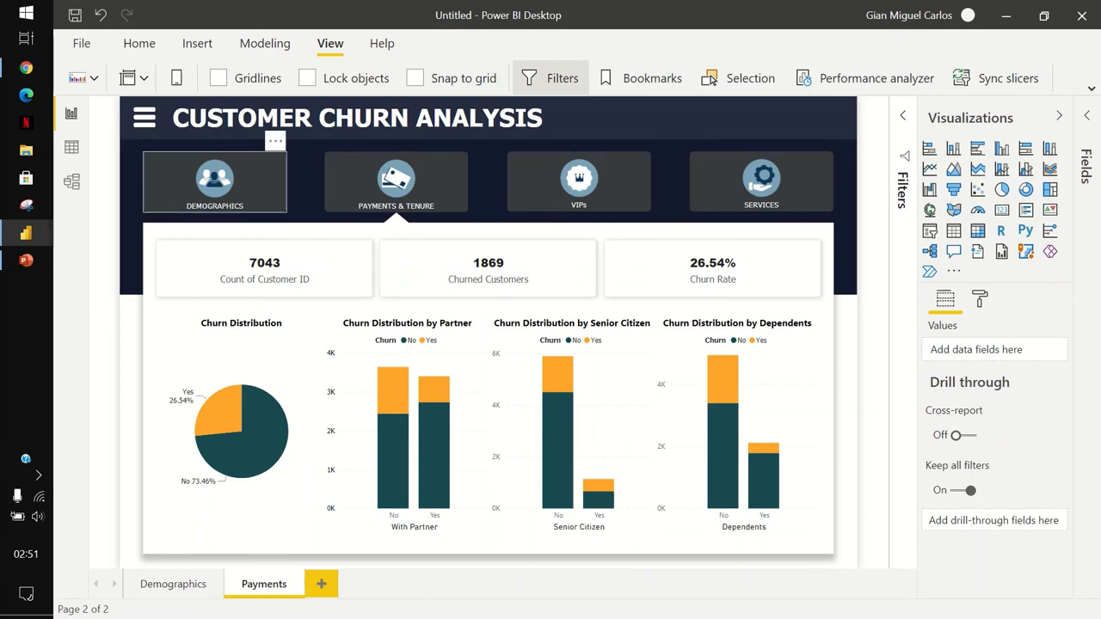
left_click(215, 181)
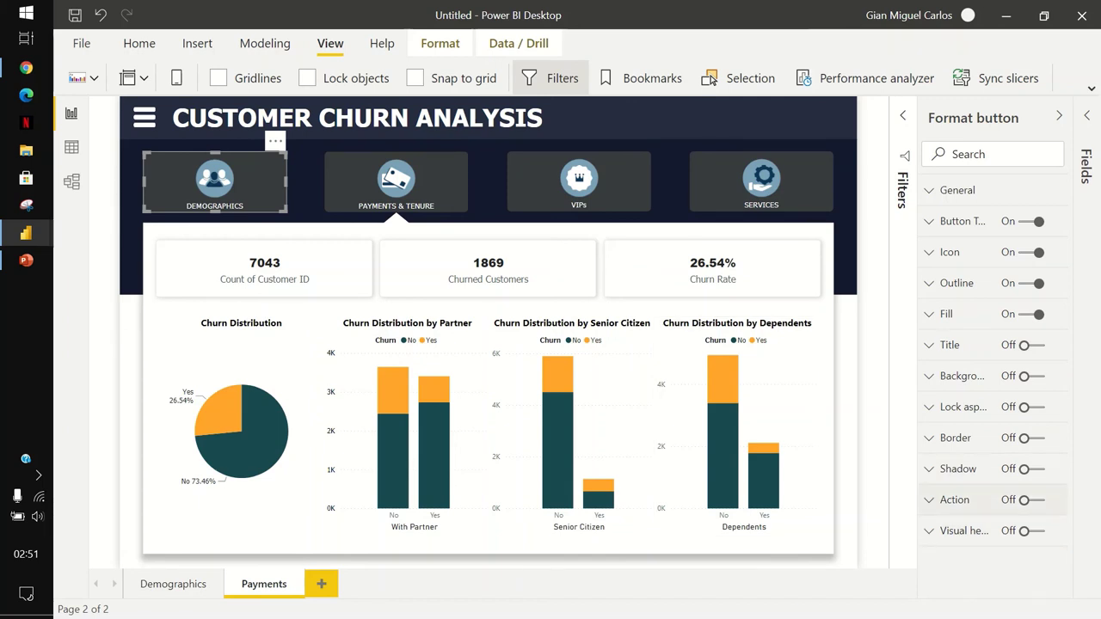
Give the Demographics button a Page navigation action to Demographics and test the link.
left_click(1029, 500)
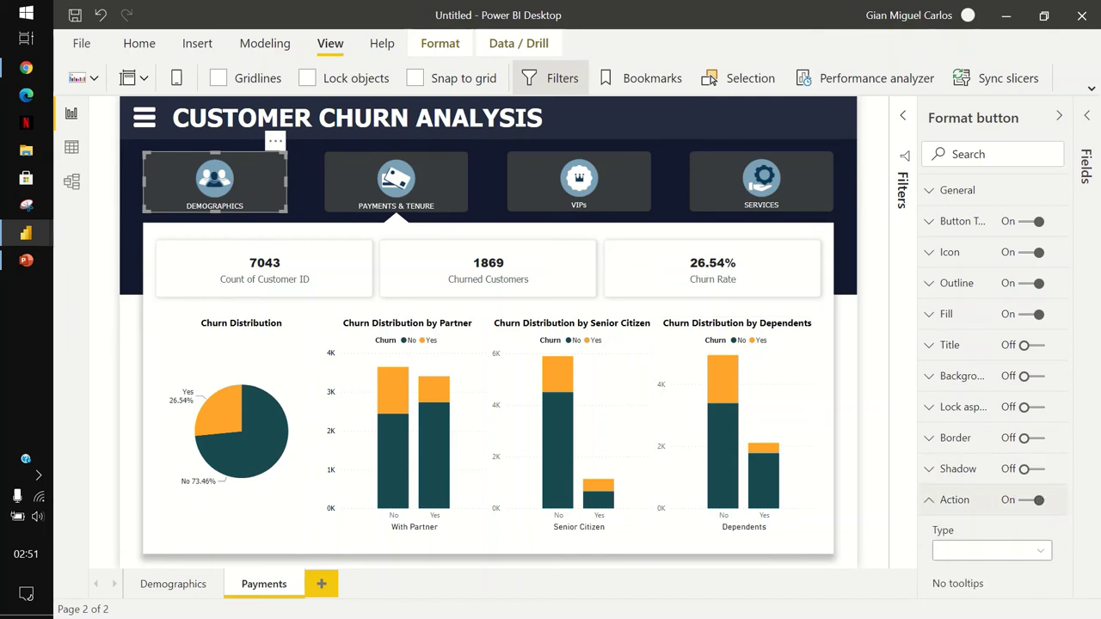
left_click(990, 400)
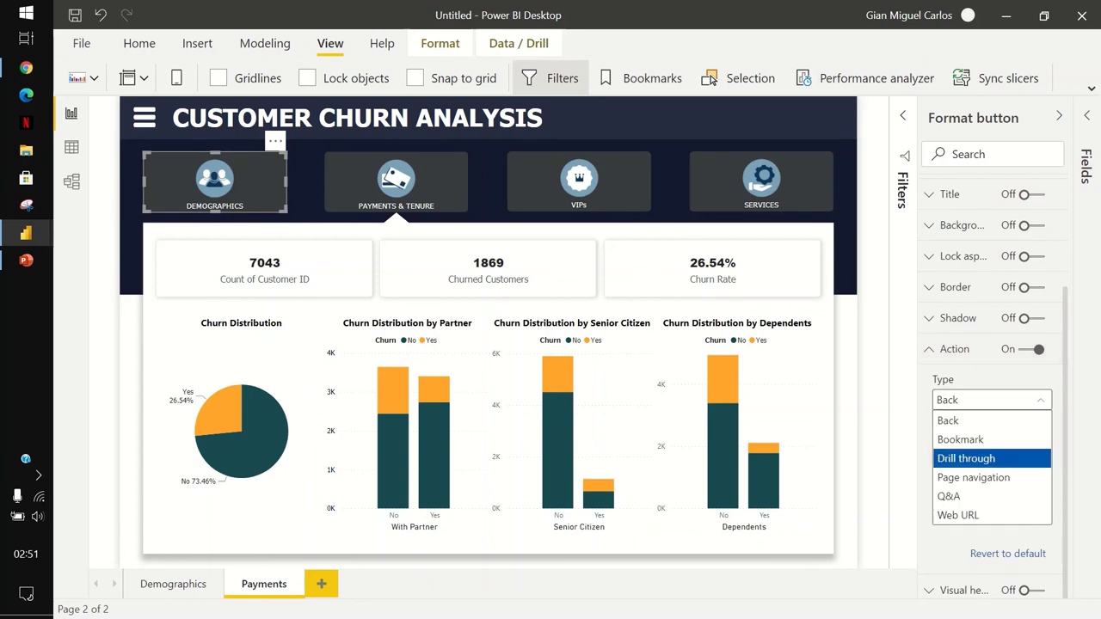
left_click(973, 478)
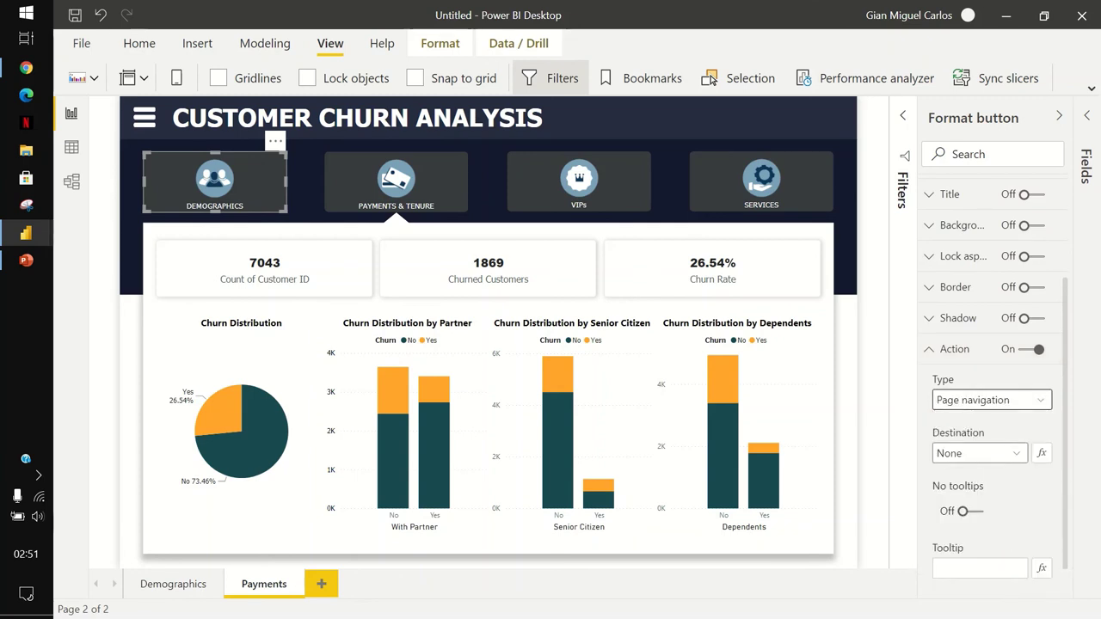
left_click(979, 453)
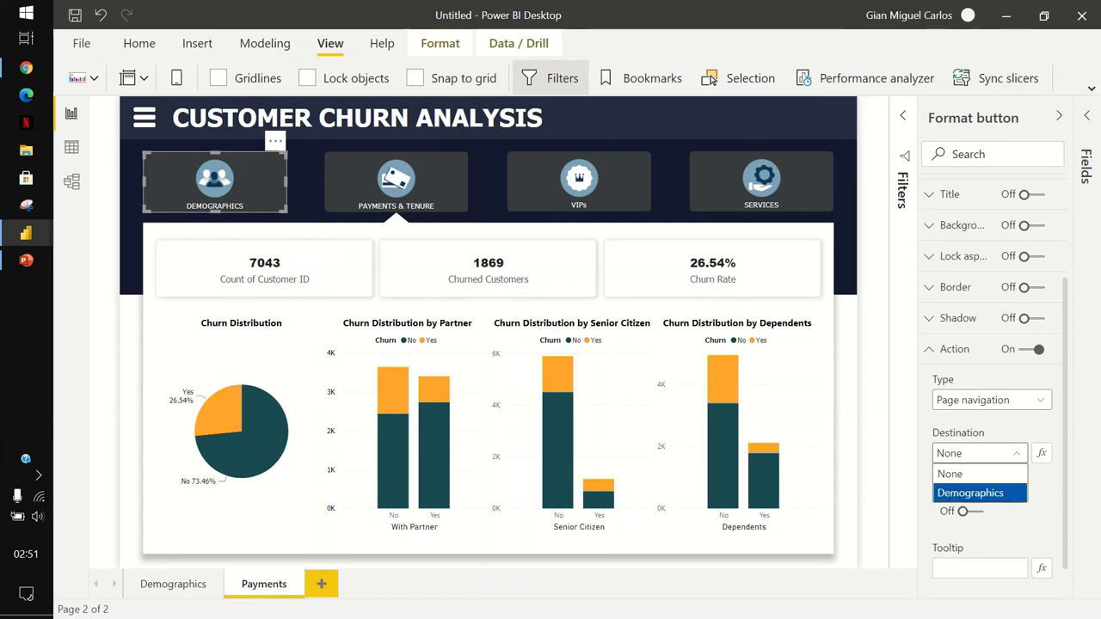
left_click(971, 493)
scroll(989, 431, "down", 1)
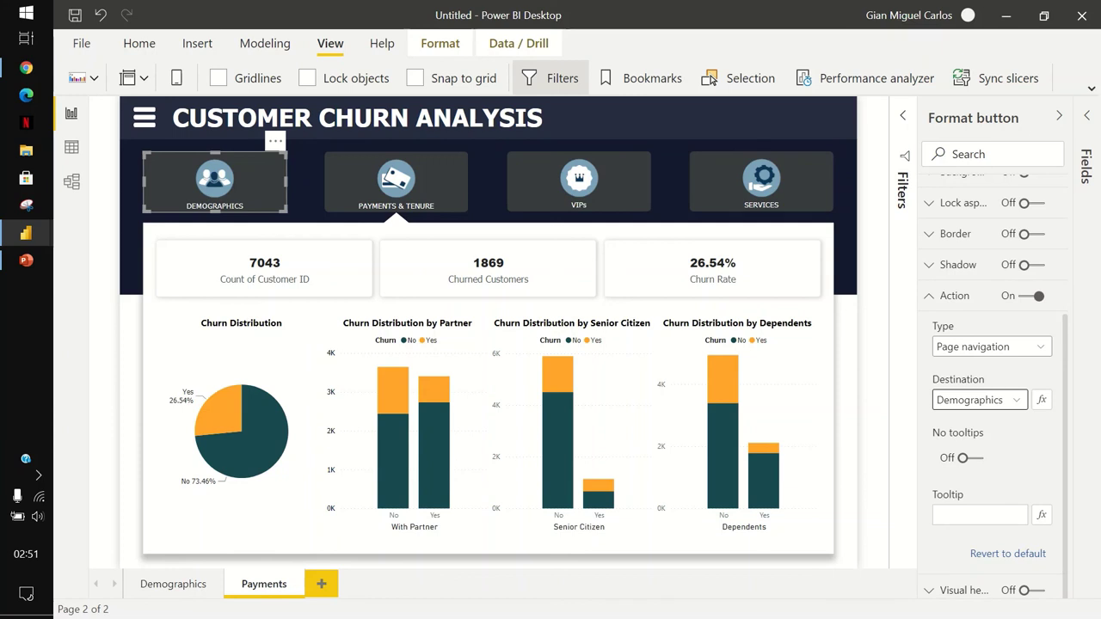
key("Escape")
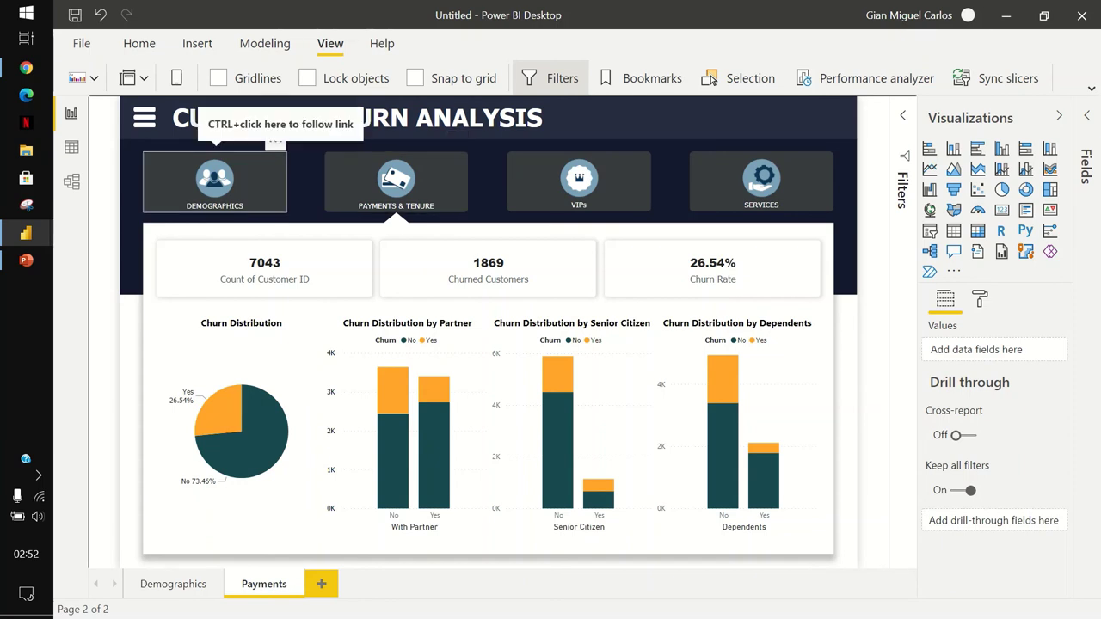
left_click(214, 180, "ctrl")
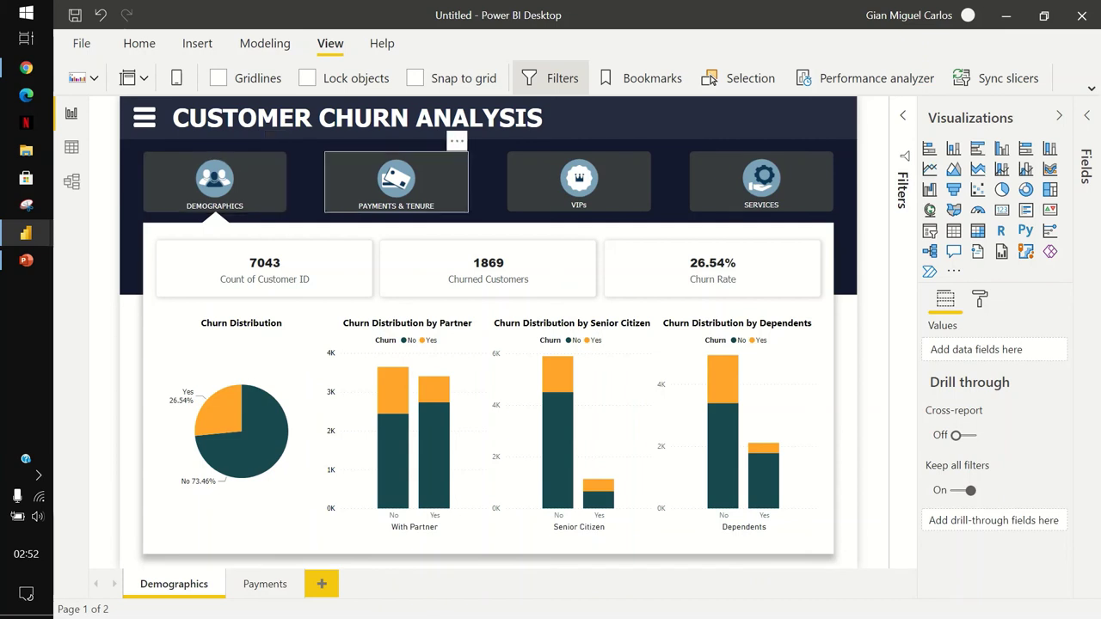
Give the Payments & Tenure button a Page navigation action to the Payments page.
left_click(395, 182)
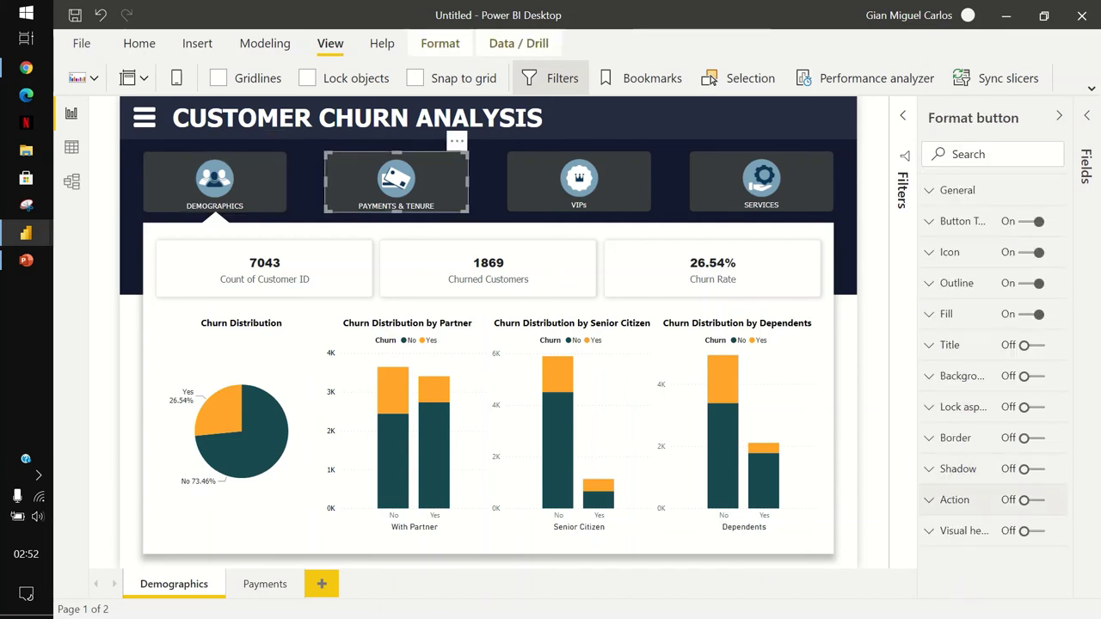
left_click(955, 500)
left_click(992, 410)
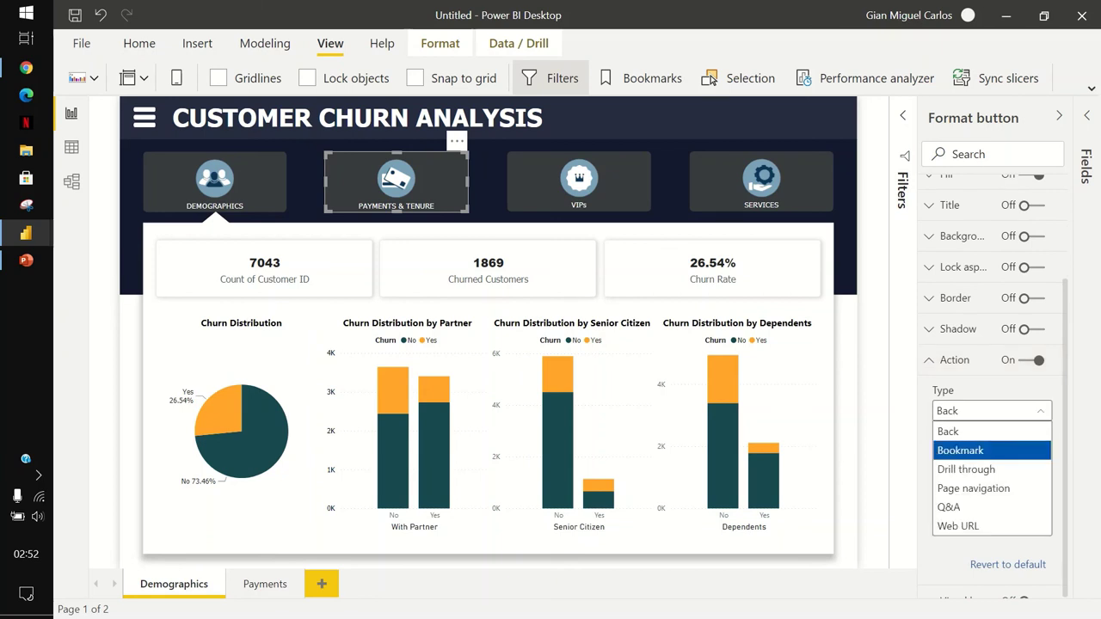
left_click(973, 488)
scroll(989, 387, "down", 1)
left_click(979, 400)
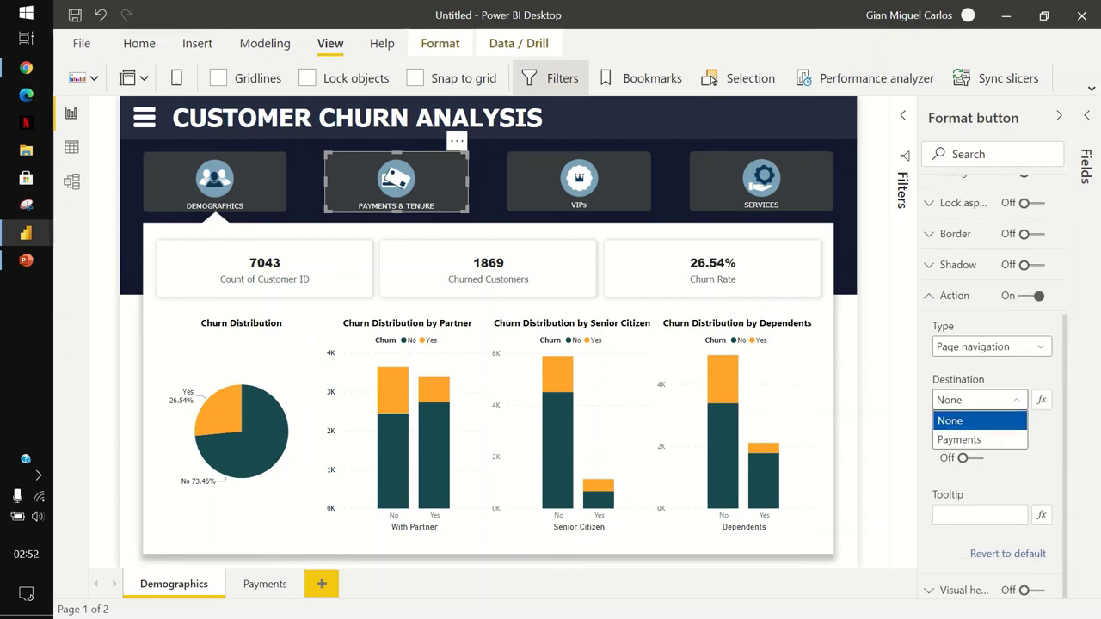
left_click(959, 440)
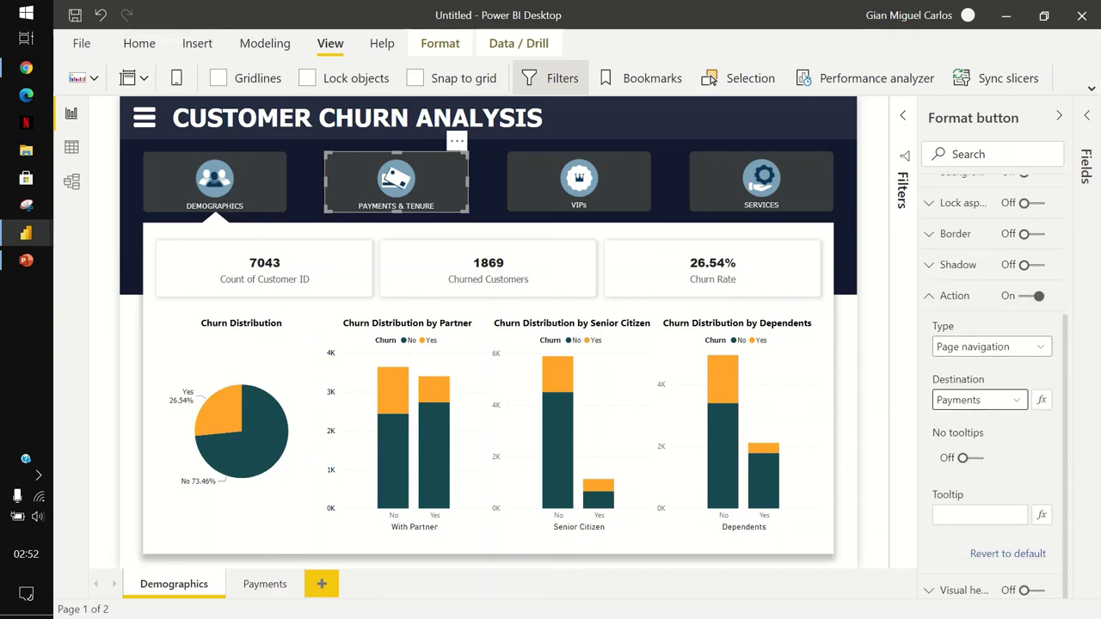
Test the links: Payments & Tenure opens Payments, Demographics returns to Demographics.
left_click(215, 180)
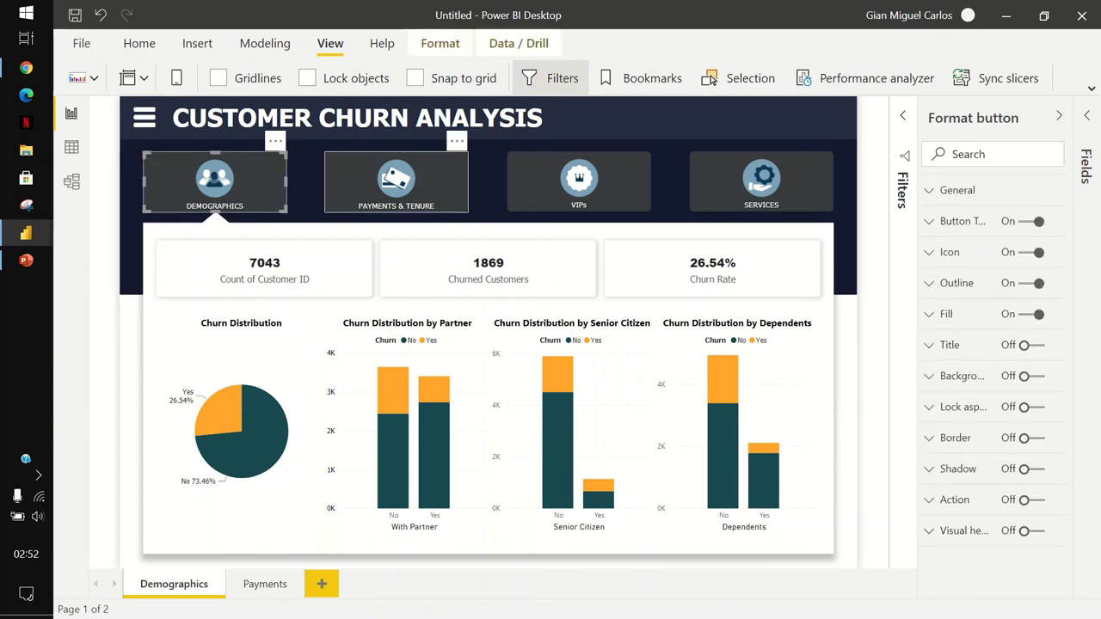
left_click(396, 181, "ctrl")
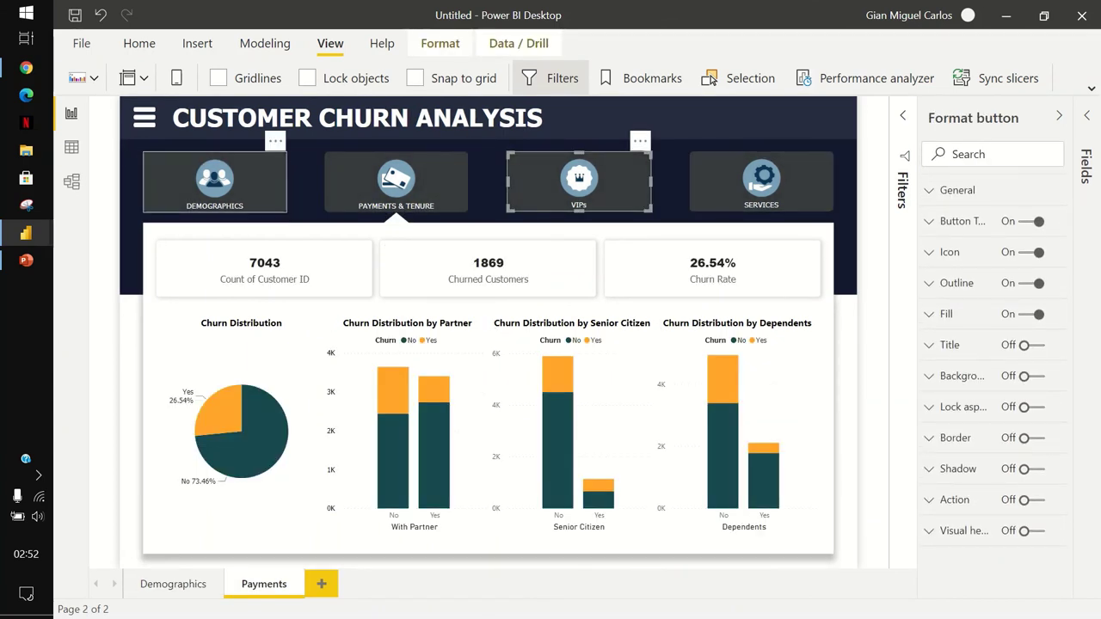
left_click(214, 181)
left_click(395, 181, "ctrl")
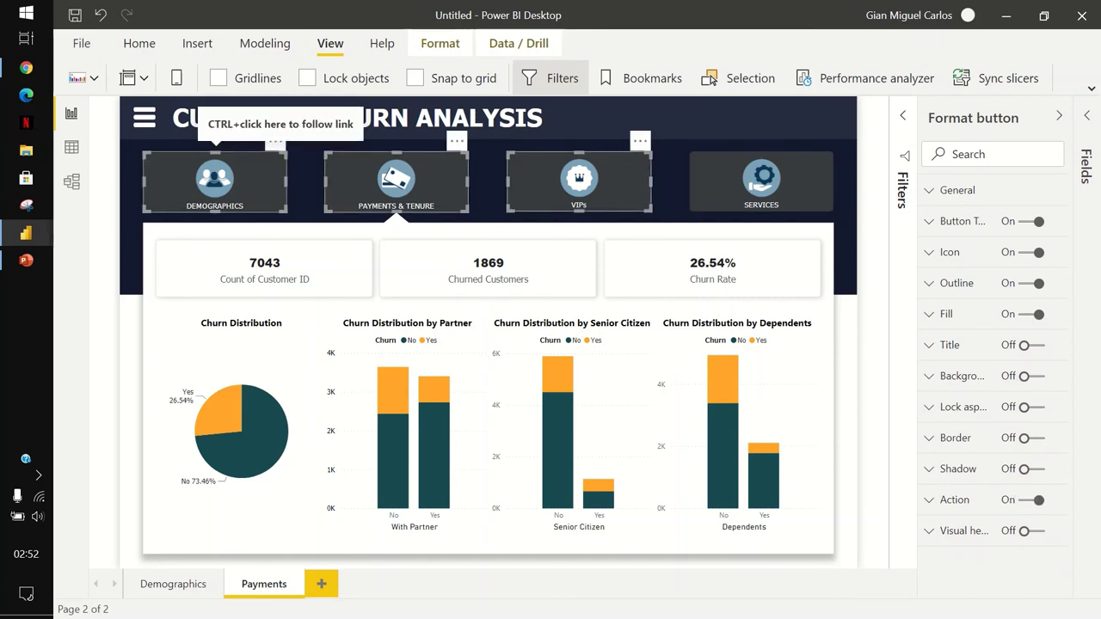
left_click(578, 181, "ctrl")
left_click(215, 180, "ctrl")
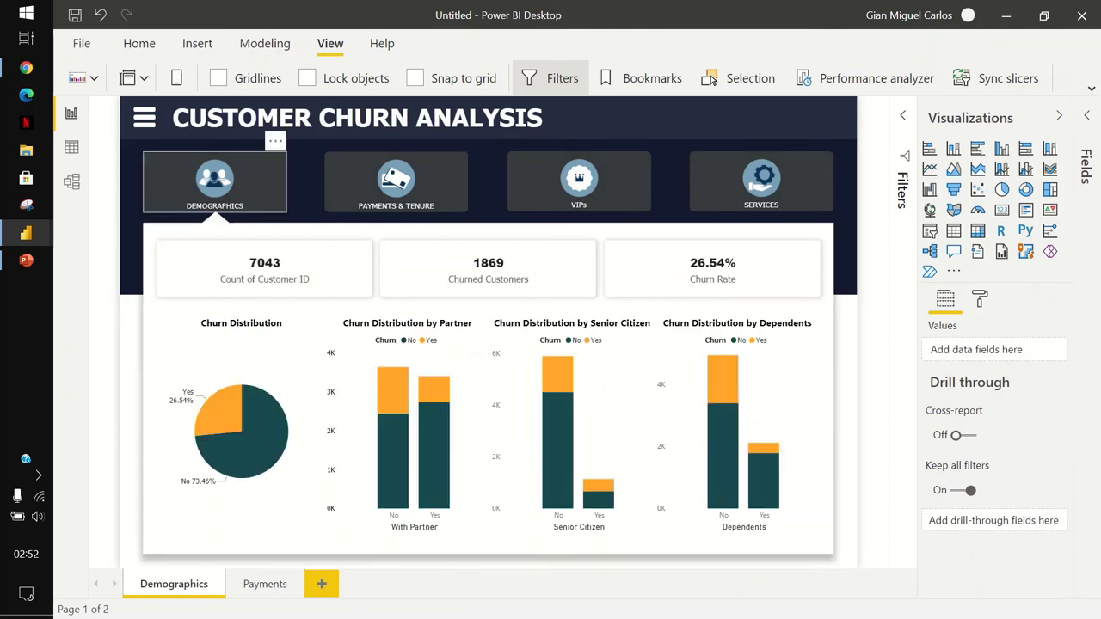
Select all four navigation buttons: Demographics, Payments & Tenure, VIPs and Services.
left_click(214, 181)
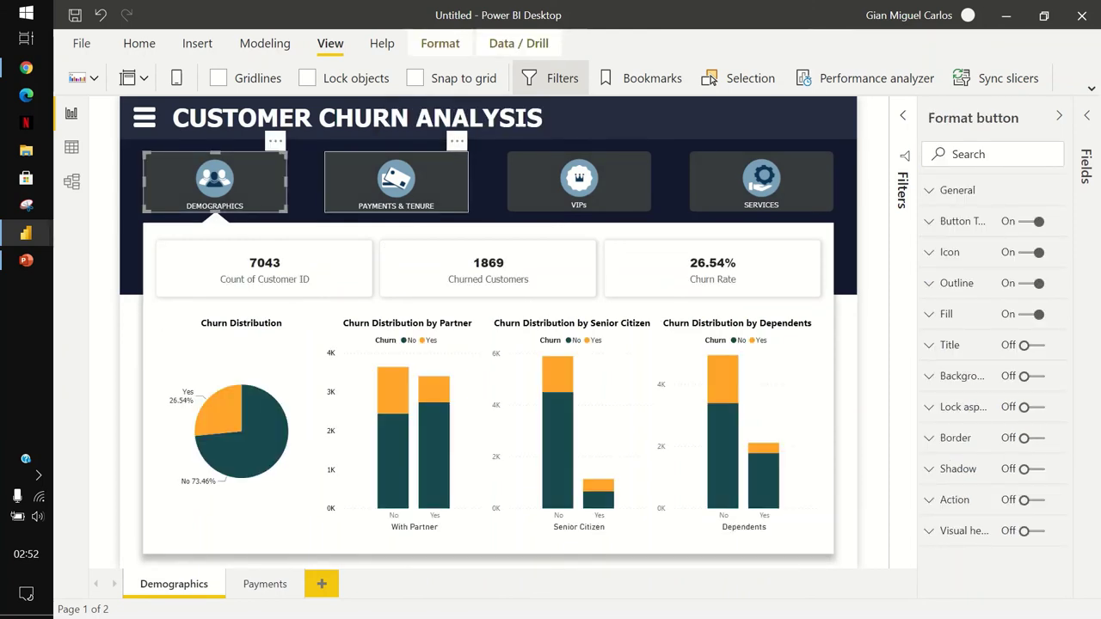
left_click(396, 181, "ctrl")
left_click(578, 180, "ctrl")
left_click(760, 181, "ctrl")
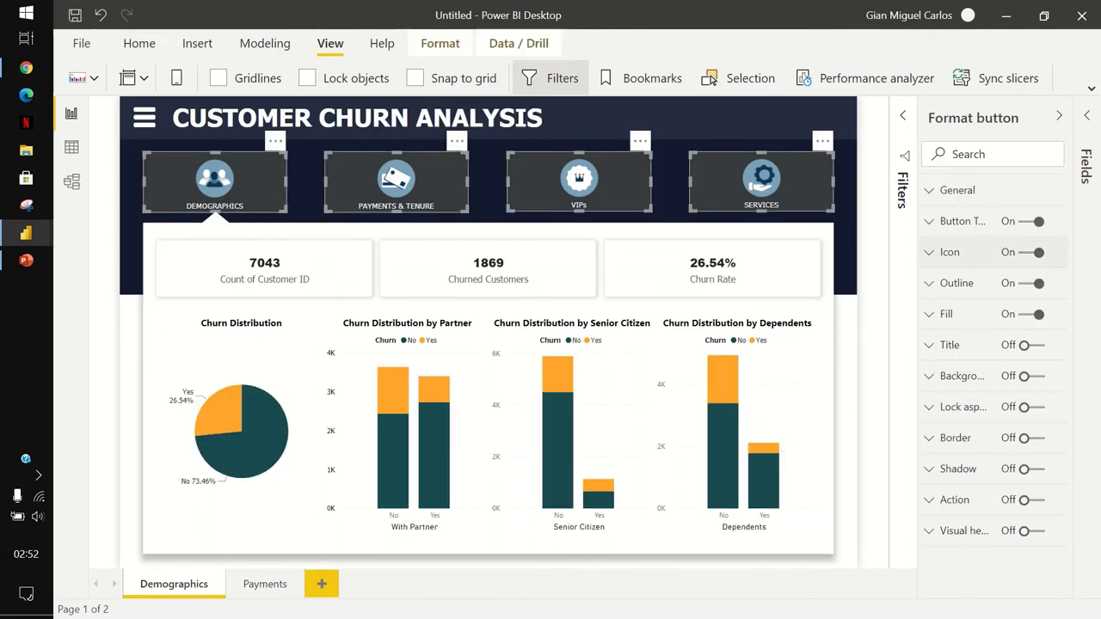
Set the buttons' default fill transparency to 8 and their text colour to dark grey.
left_click(947, 314)
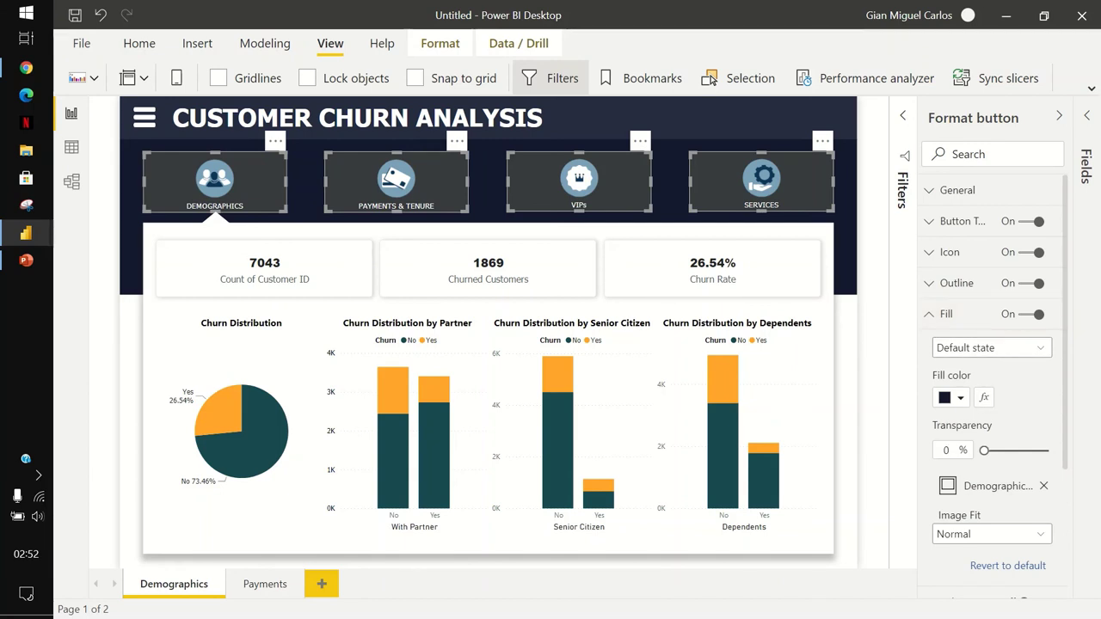
left_click(943, 450)
type("8")
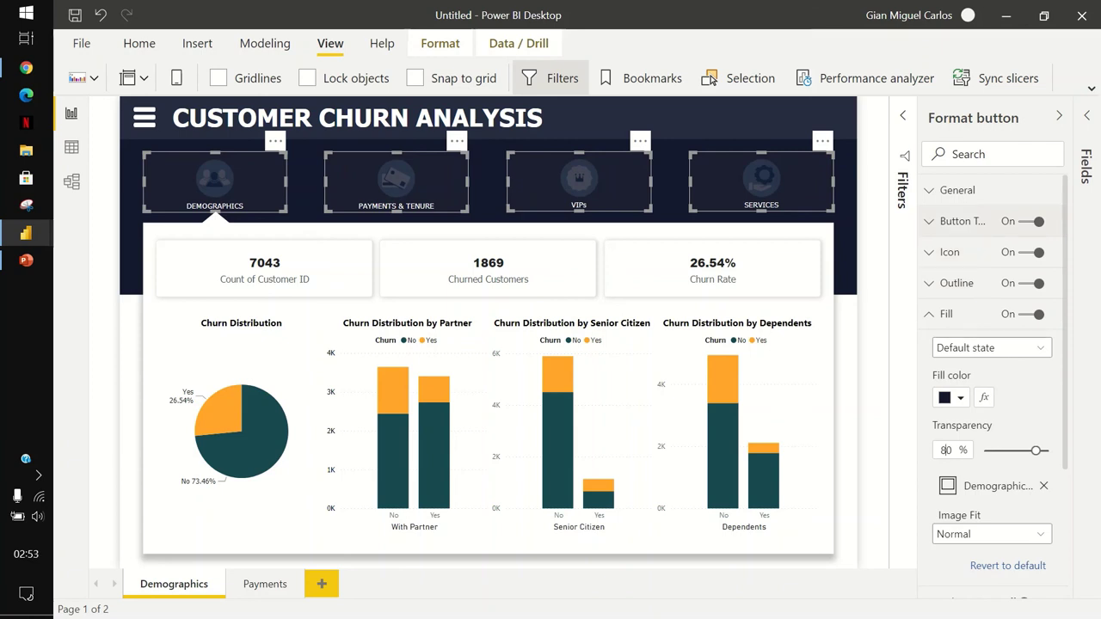
left_click(962, 221)
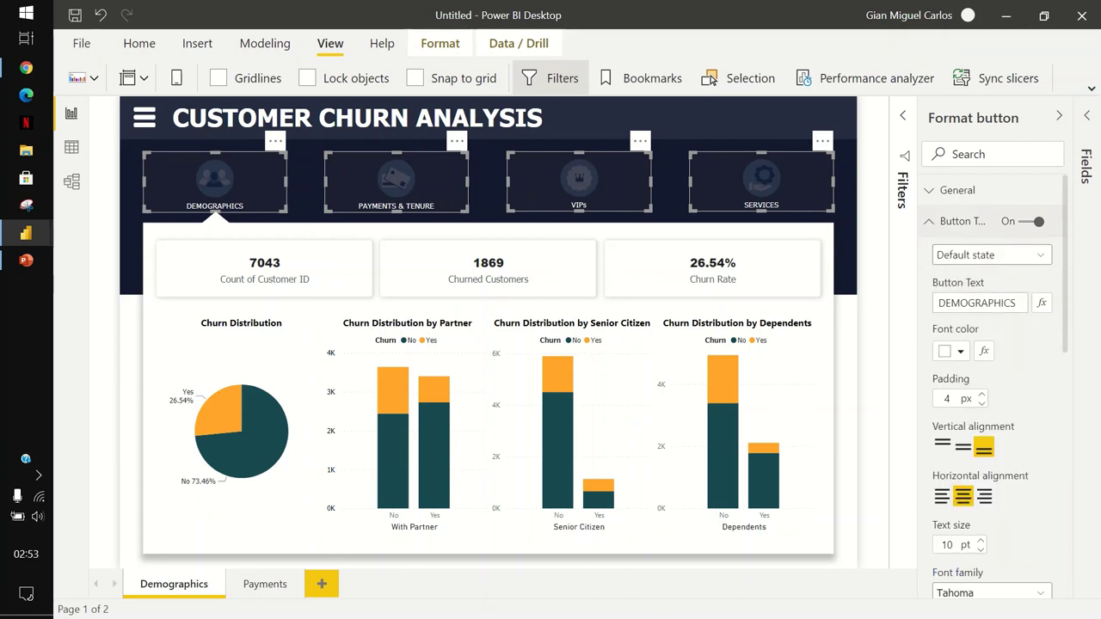
left_click(960, 351)
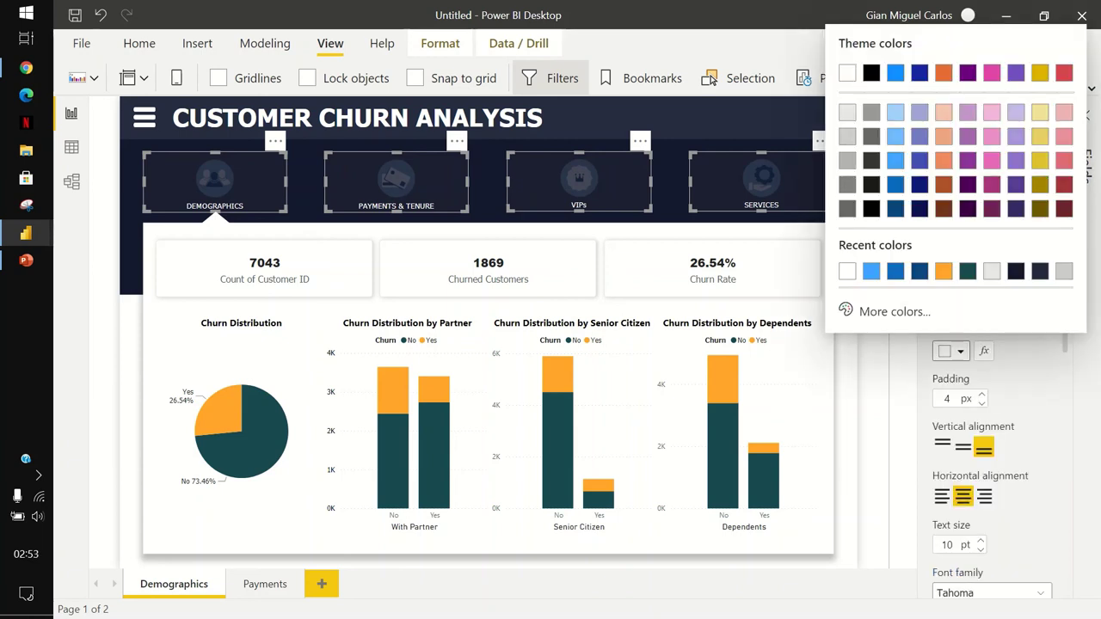
left_click(848, 208)
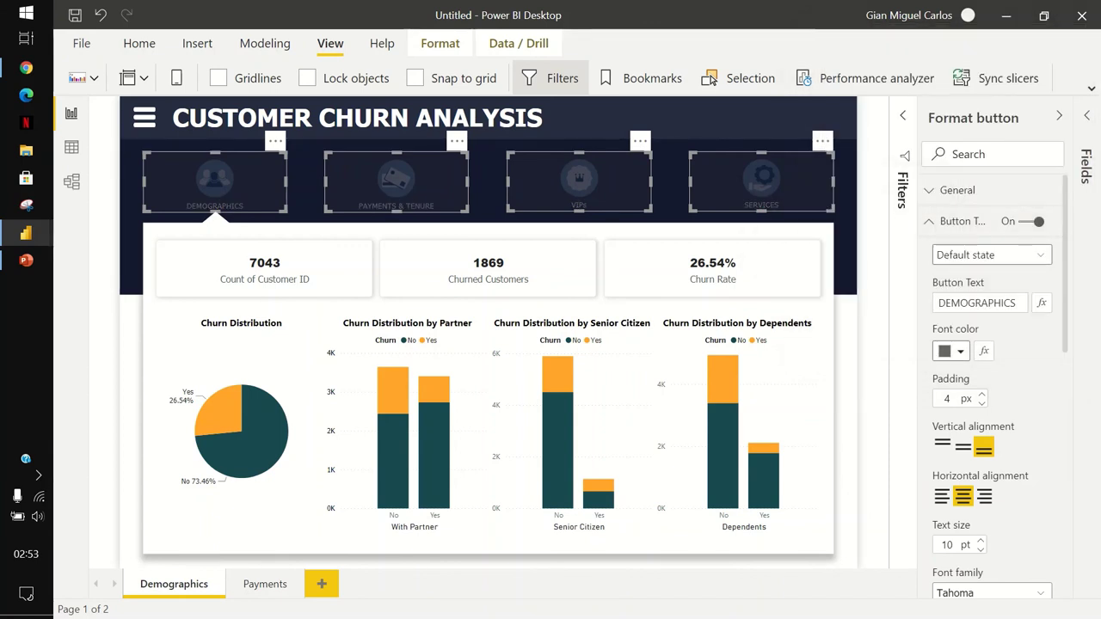
Set the buttons' On hover text colour to white.
left_click(992, 255)
left_click(972, 292)
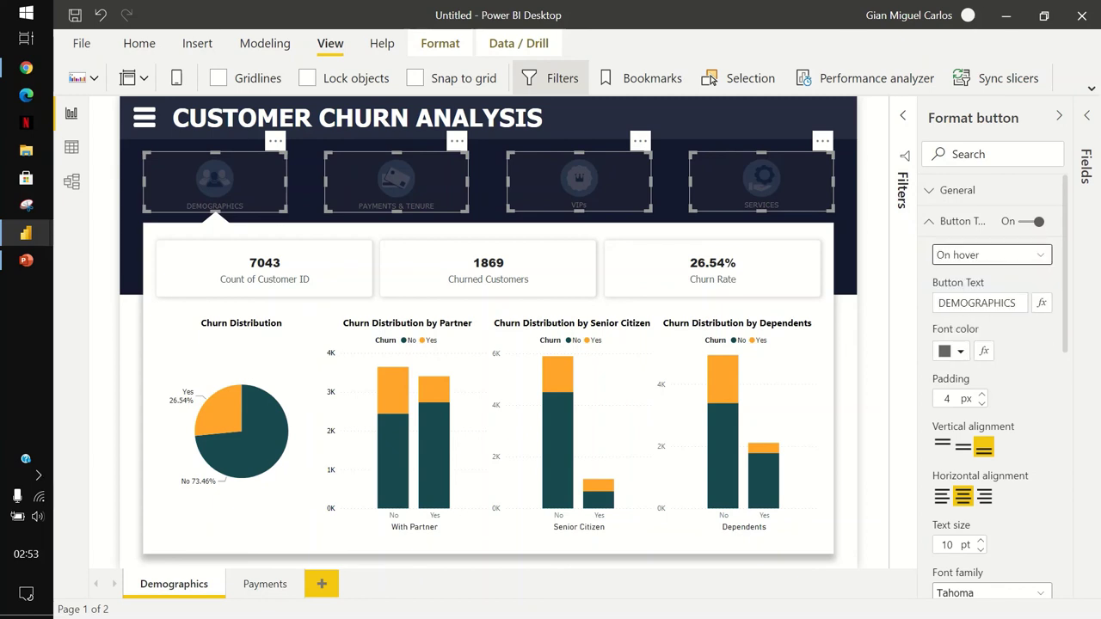
scroll(994, 387, "down", 2)
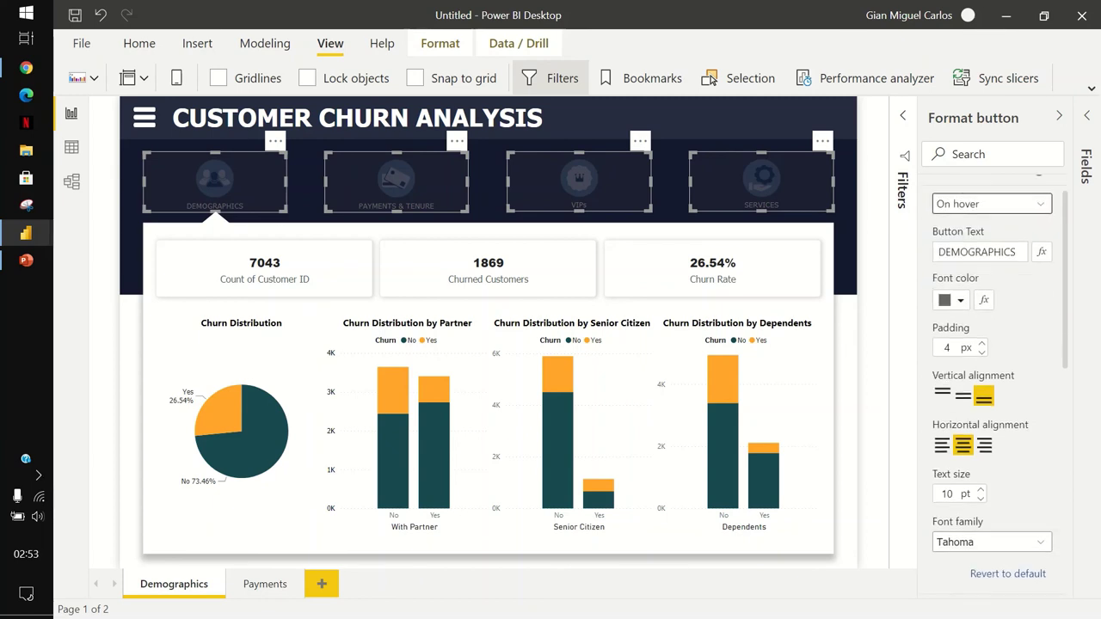
scroll(994, 387, "up", 2)
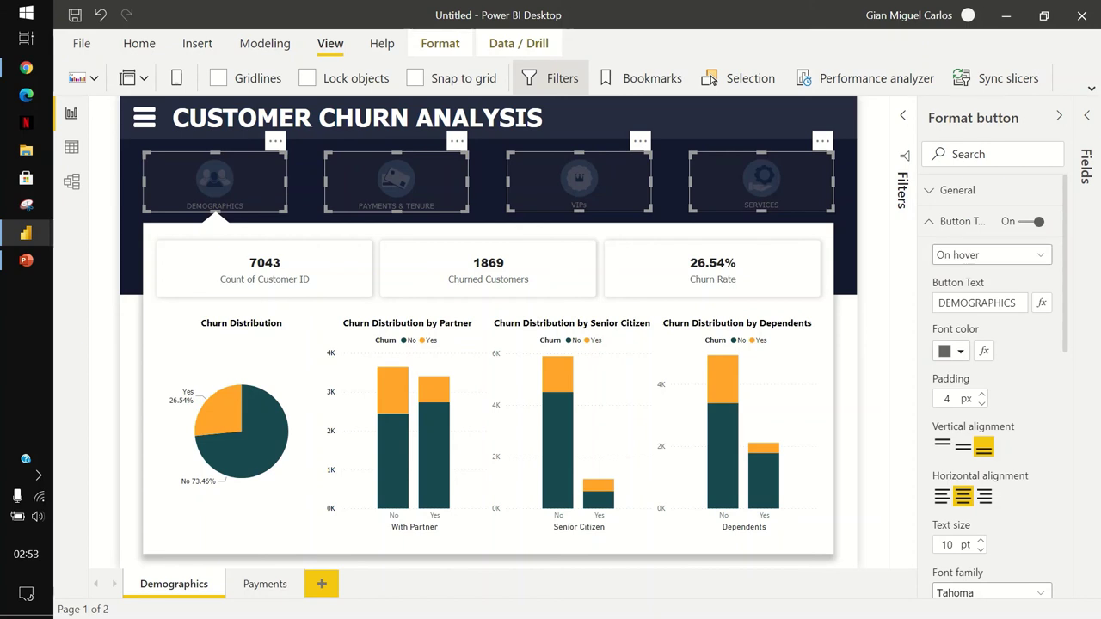
left_click(954, 351)
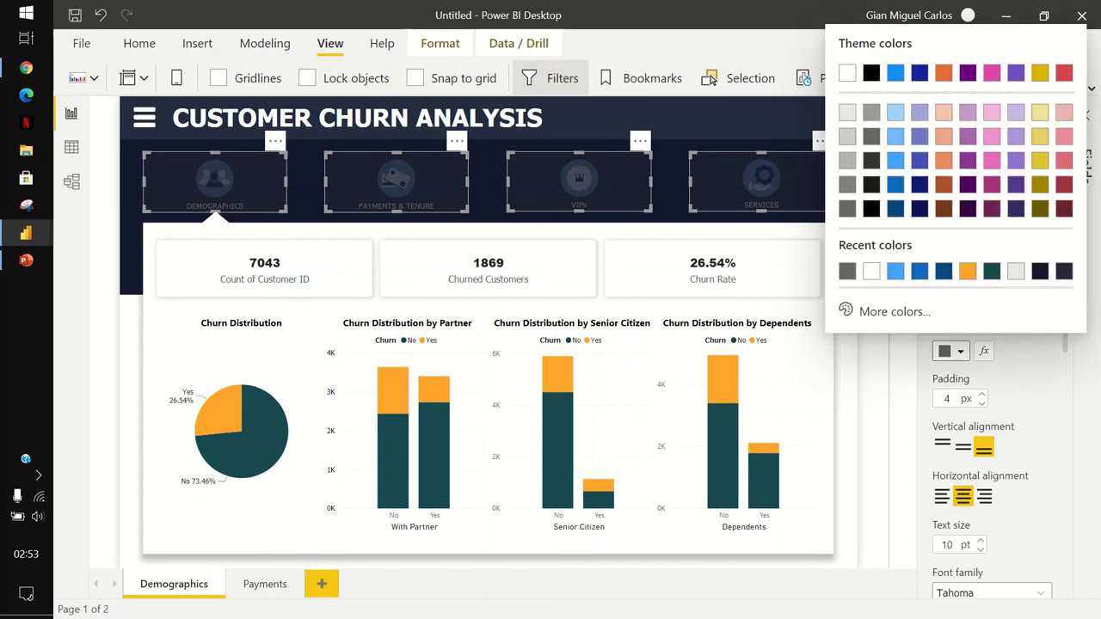
left_click(848, 74)
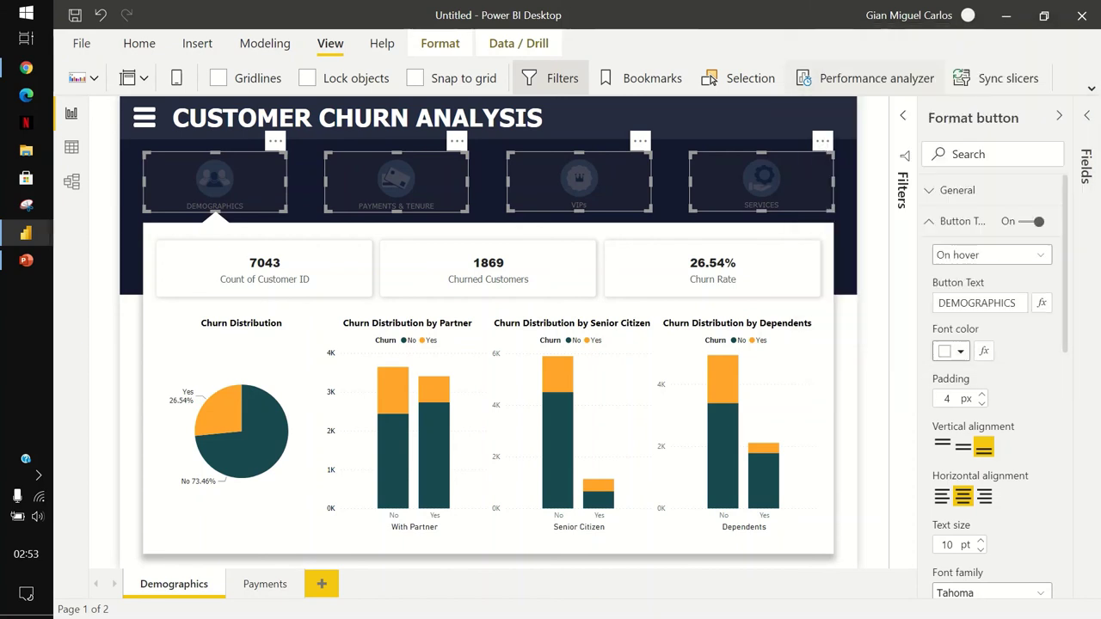
scroll(994, 387, "down", 10)
scroll(994, 388, "up", 3)
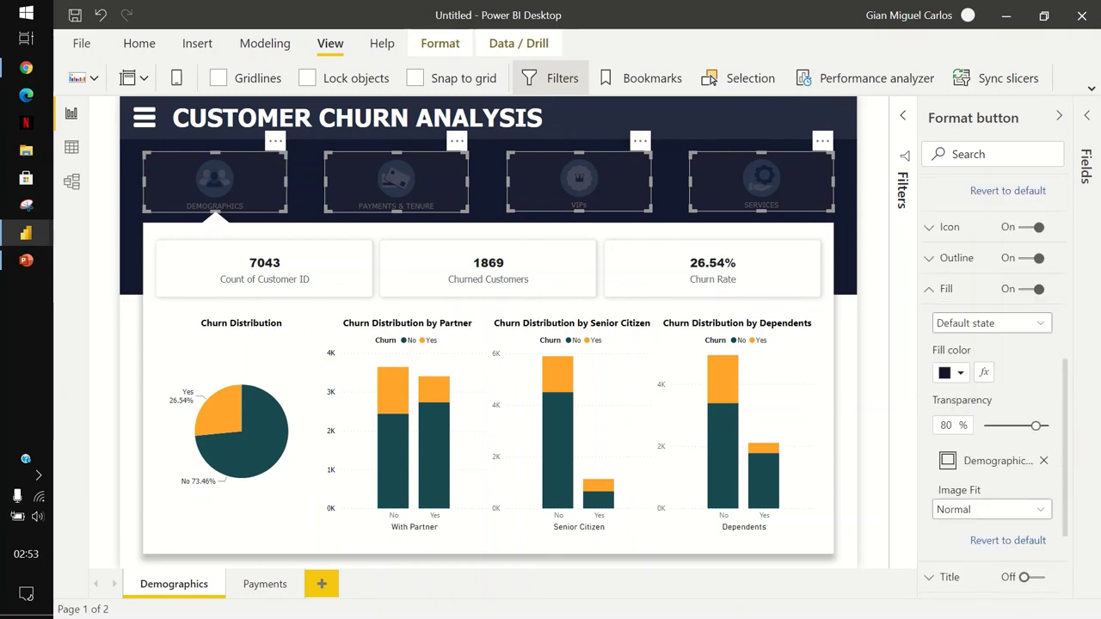
Set the On hover fill transparency to 0%, then deselect the buttons.
left_click(992, 327)
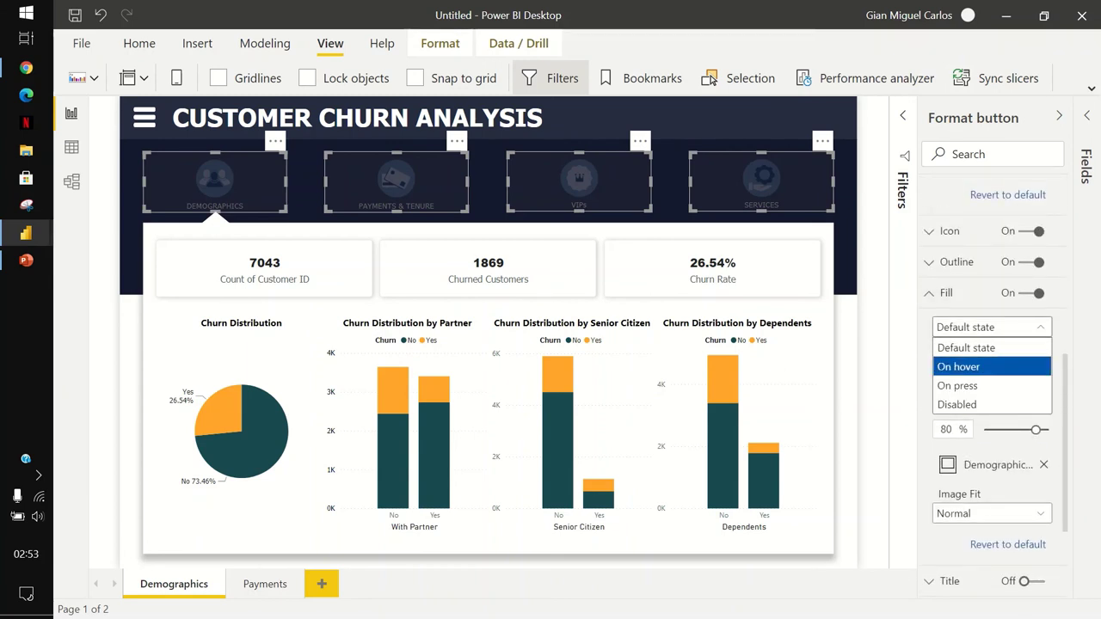
left_click(958, 367)
left_click_drag(1036, 430, 984, 429)
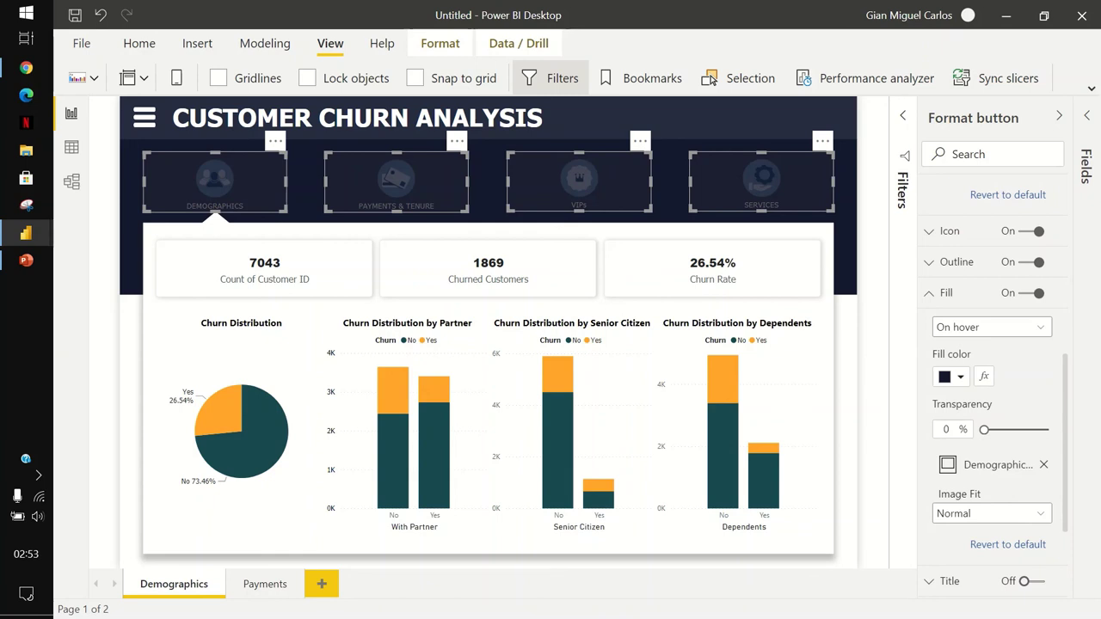
key("Escape")
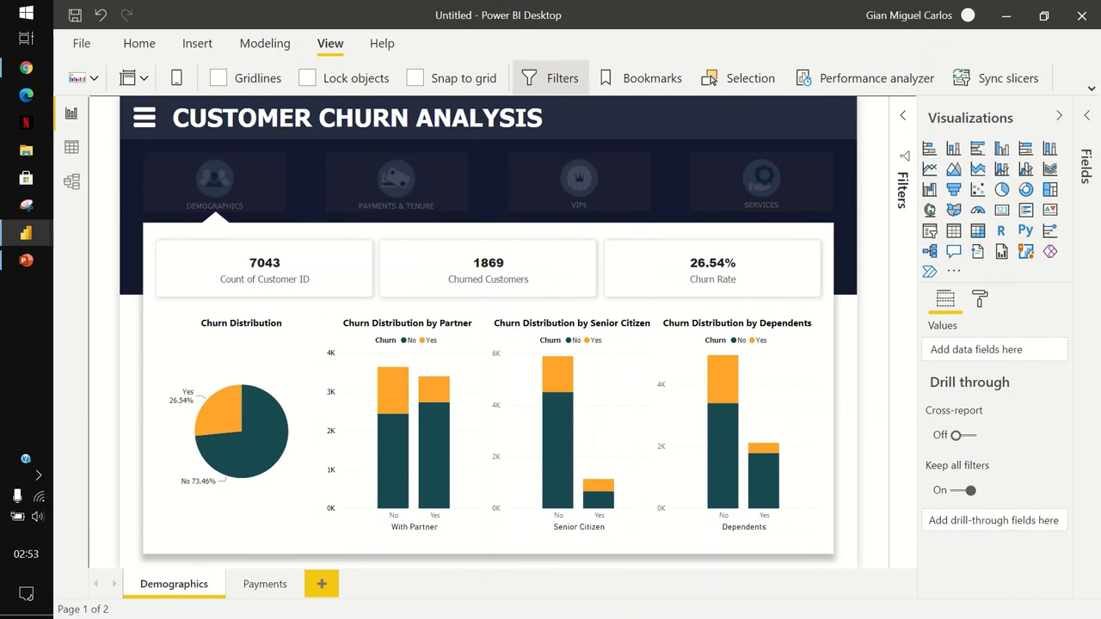
Make the DEMOGRAPHICS button's default text colour white.
left_click(215, 181)
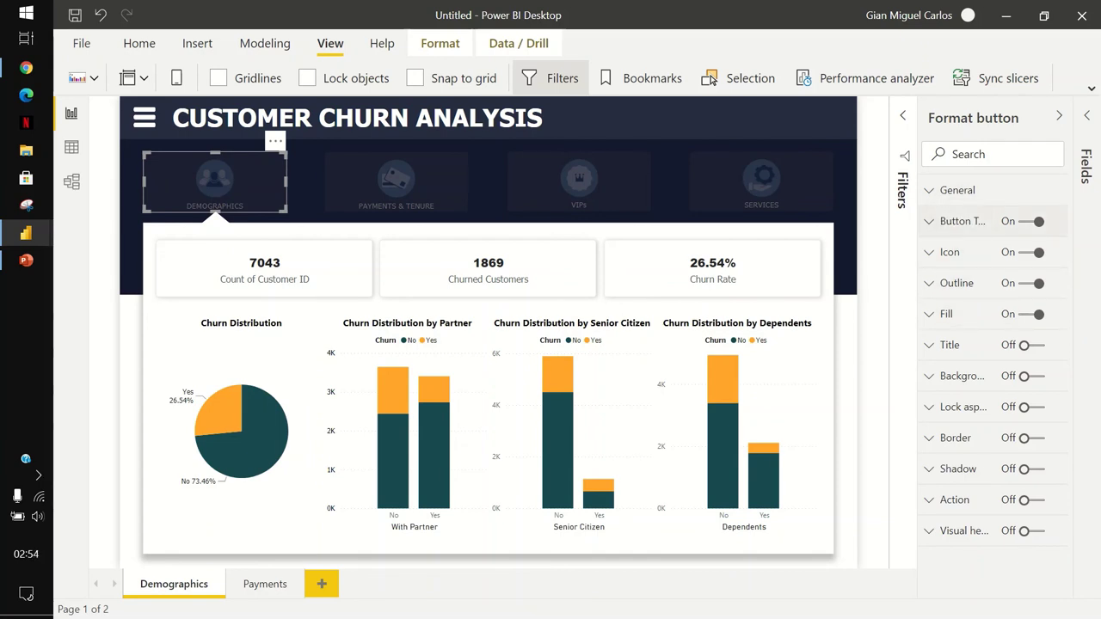
left_click(955, 221)
scroll(990, 388, "down", 1)
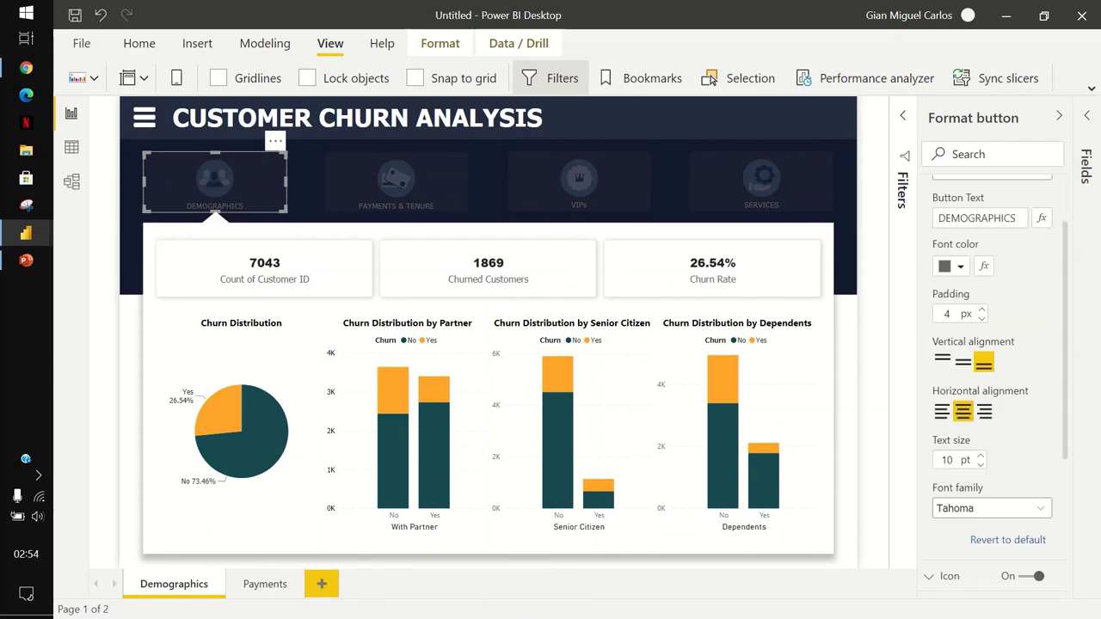
scroll(990, 387, "up", 1)
left_click(953, 351)
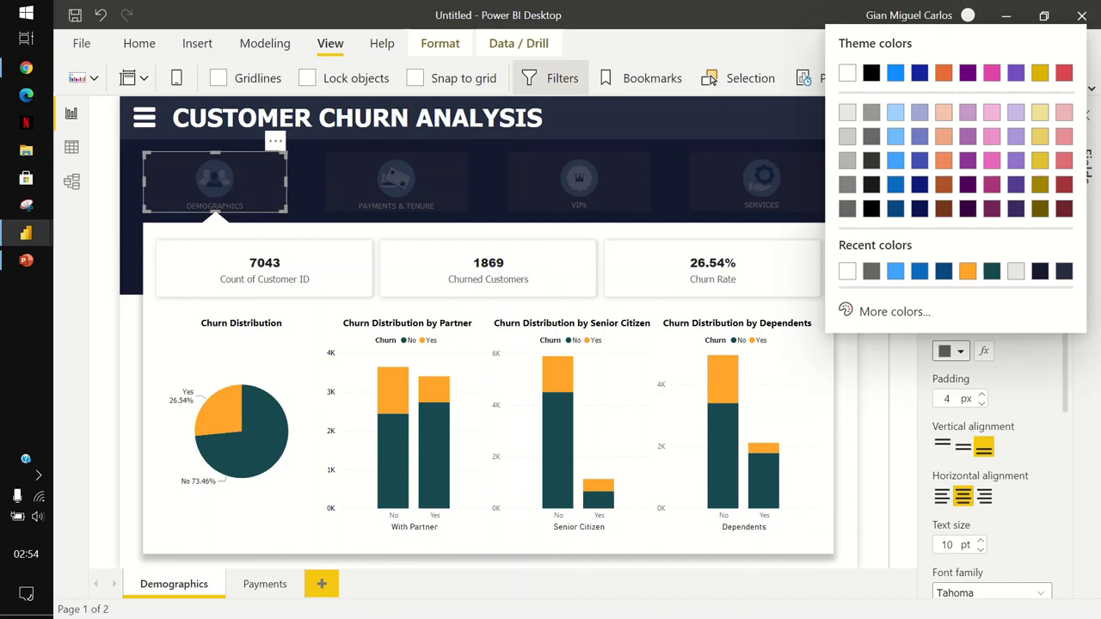
left_click(847, 72)
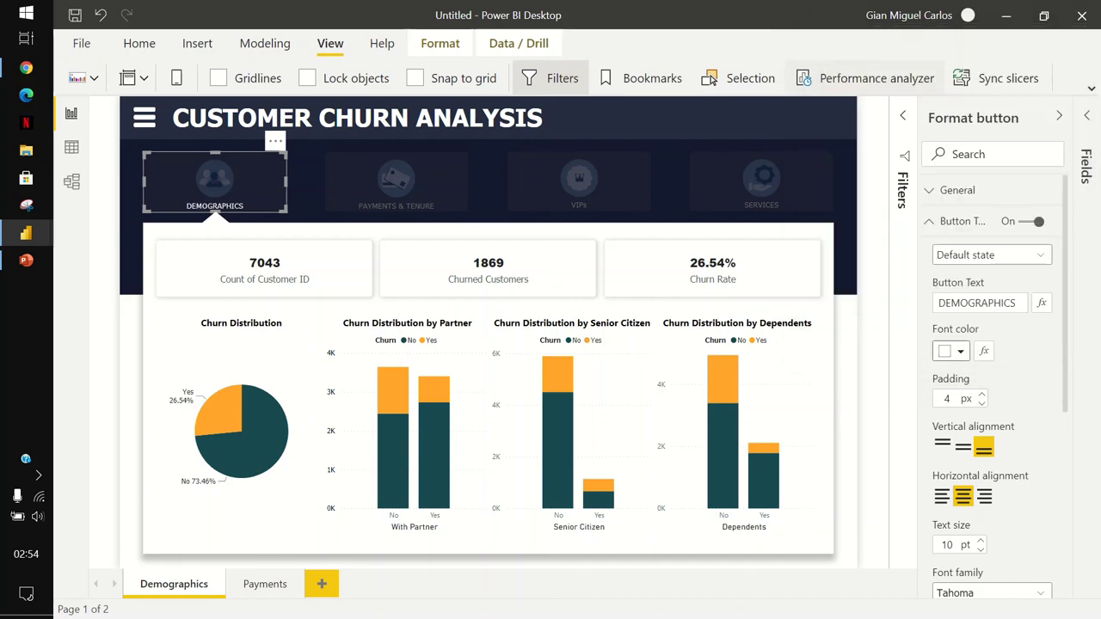
left_click(955, 221)
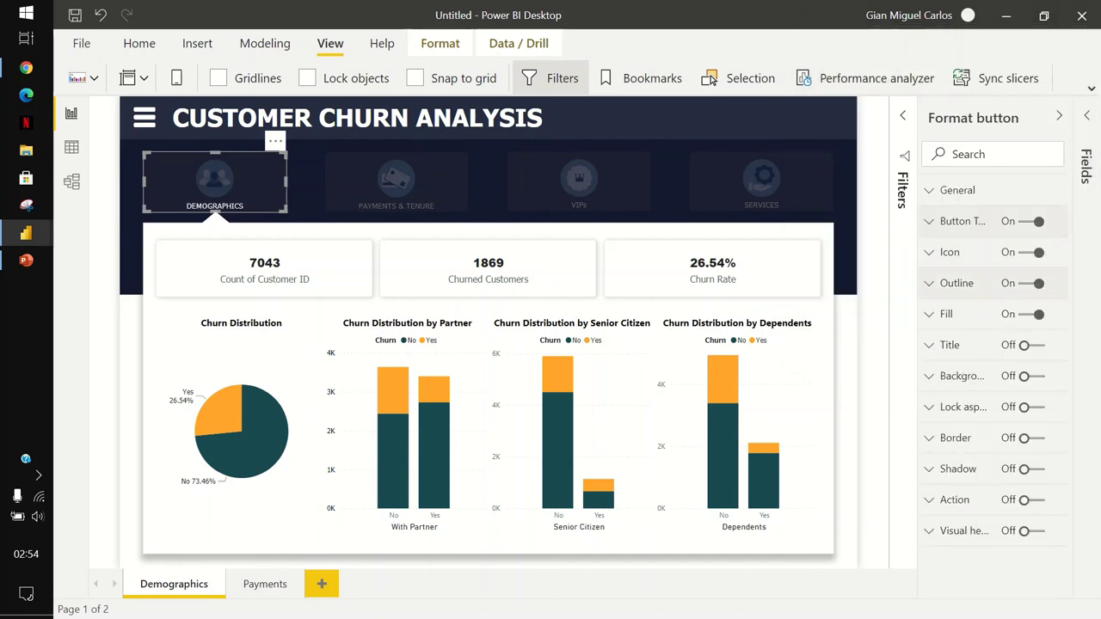
Set the DEMOGRAPHICS button fill transparency to 0%, then deselect it.
left_click(947, 314)
scroll(989, 379, "down", 2)
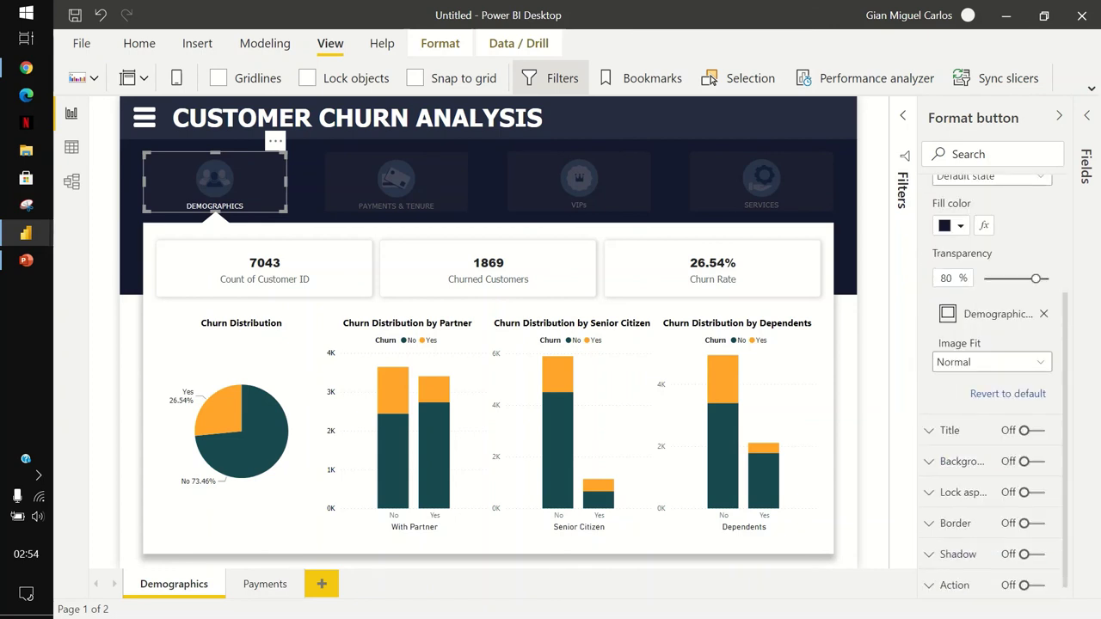
left_click_drag(1036, 279, 984, 278)
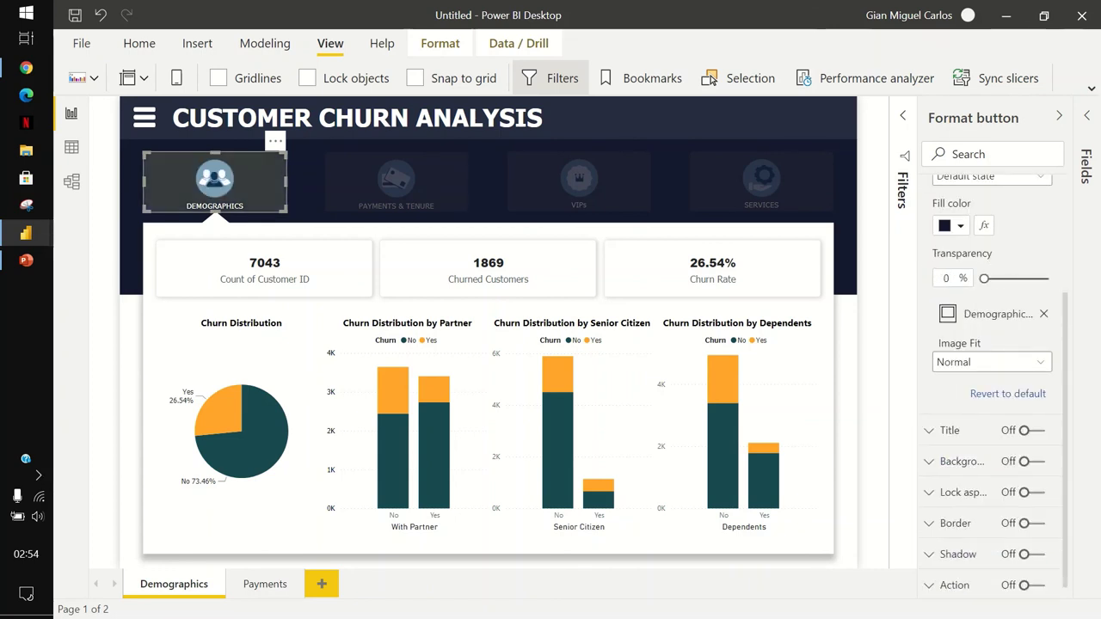
key("Escape")
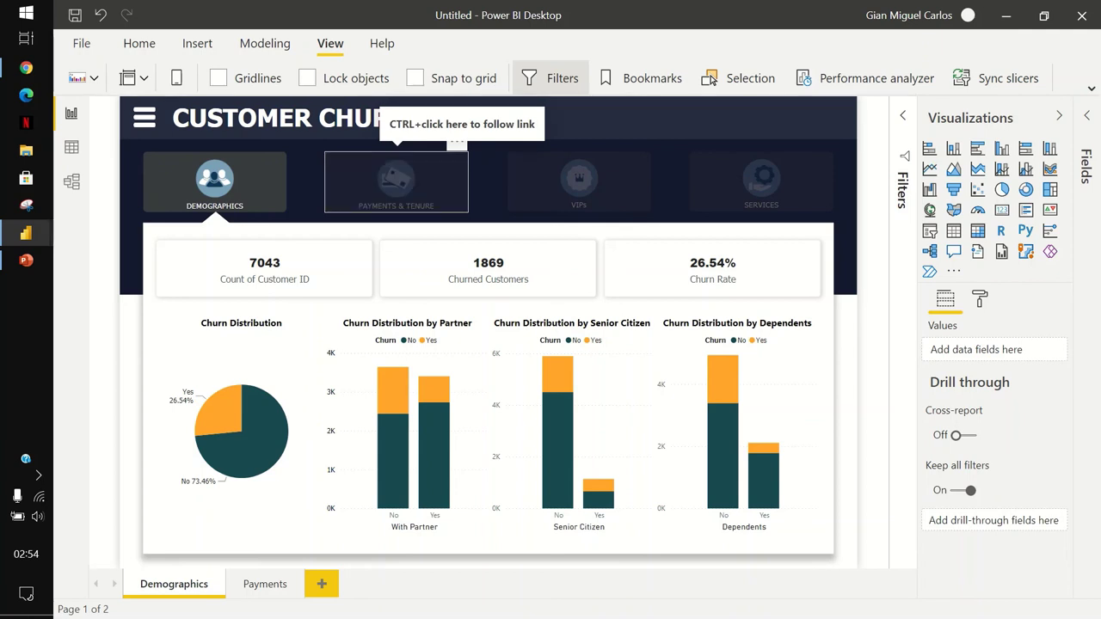
Follow the buttons to Payments & Tenure, VIPs and Services, then back to Demographics.
left_click(396, 180, "ctrl")
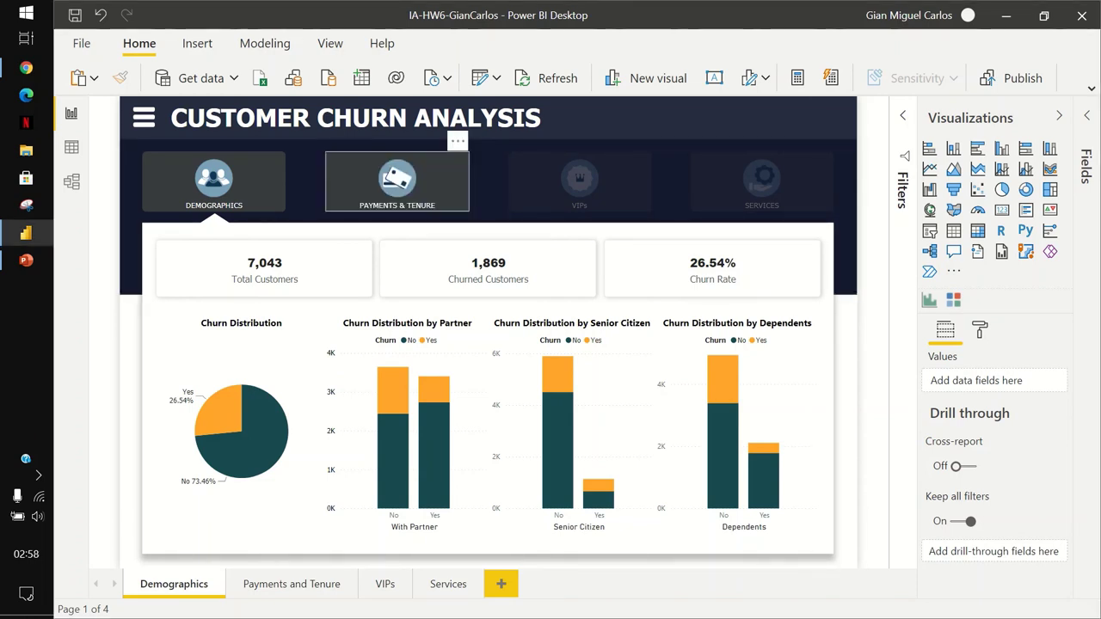
left_click(397, 181, "ctrl")
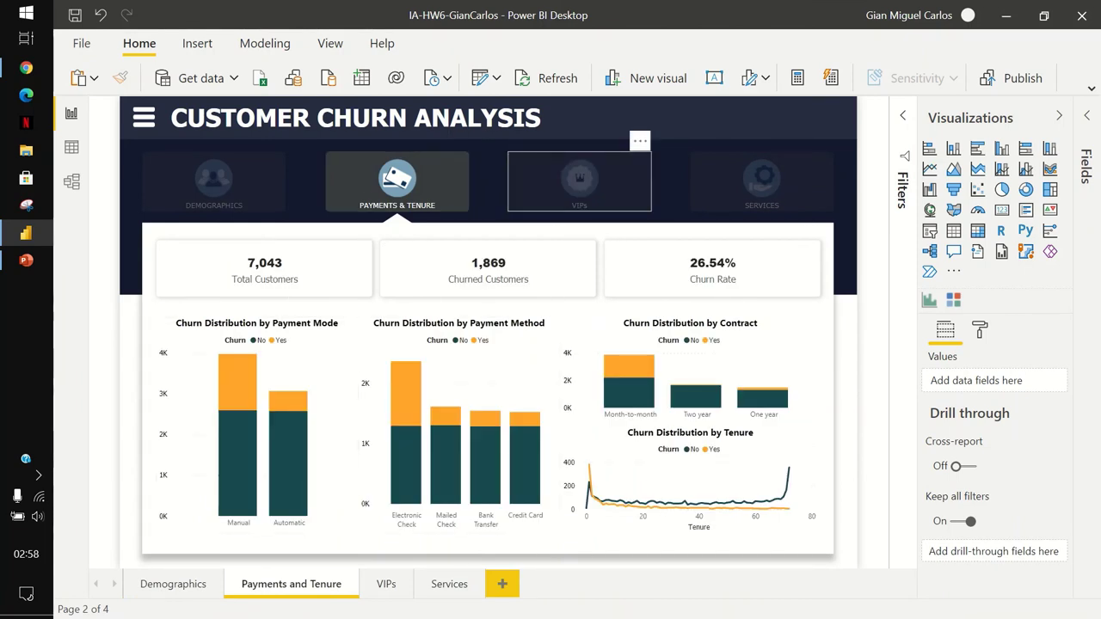
left_click(579, 181, "ctrl")
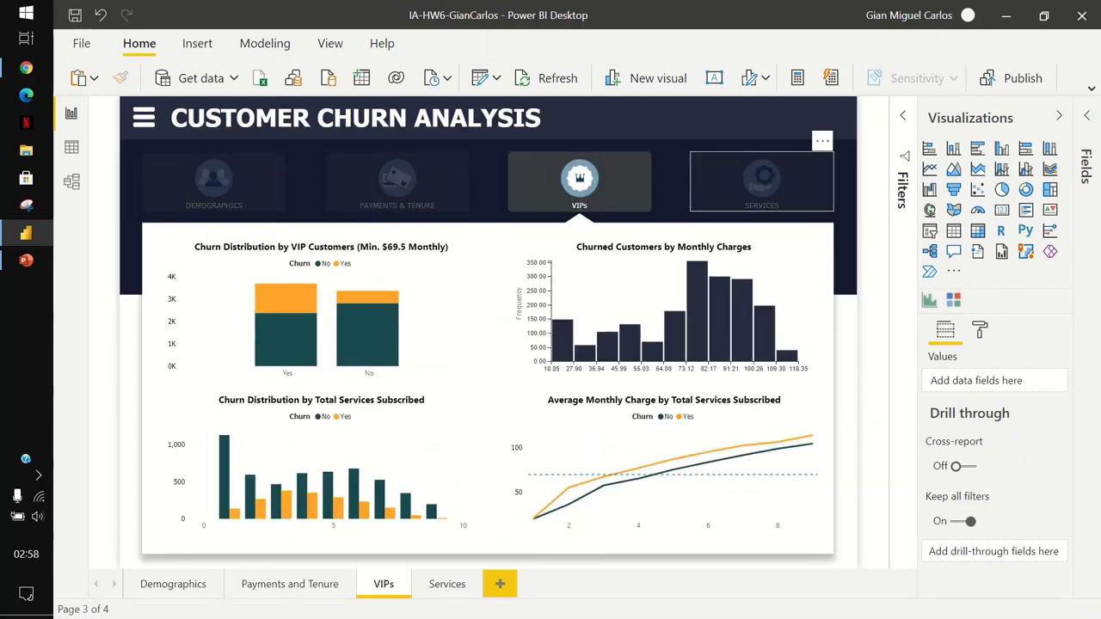
left_click(762, 180, "ctrl")
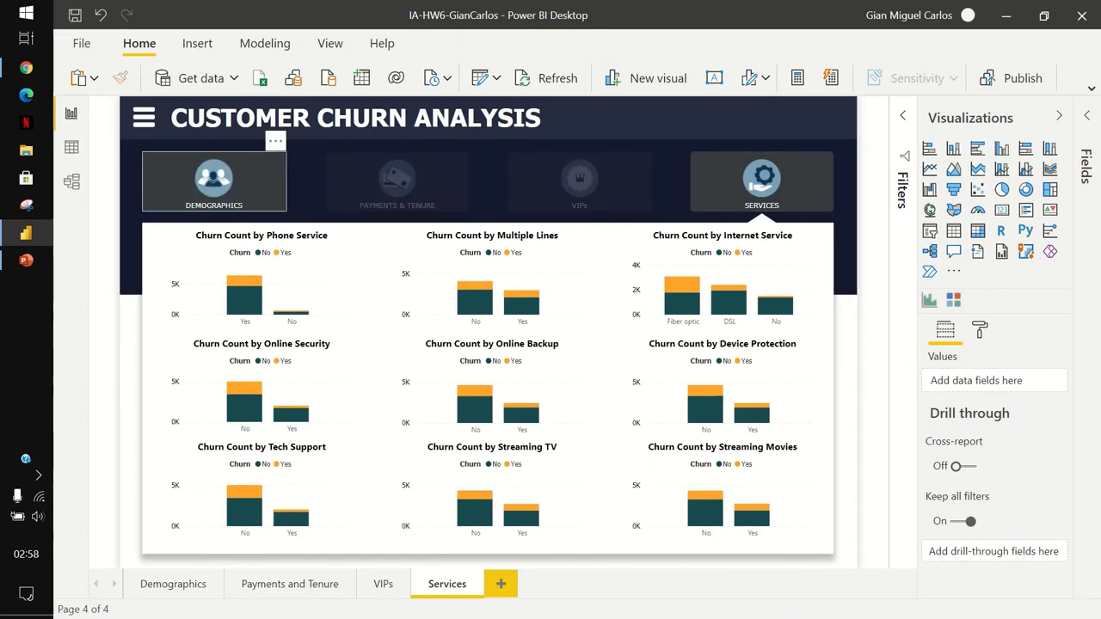
left_click(214, 181, "ctrl")
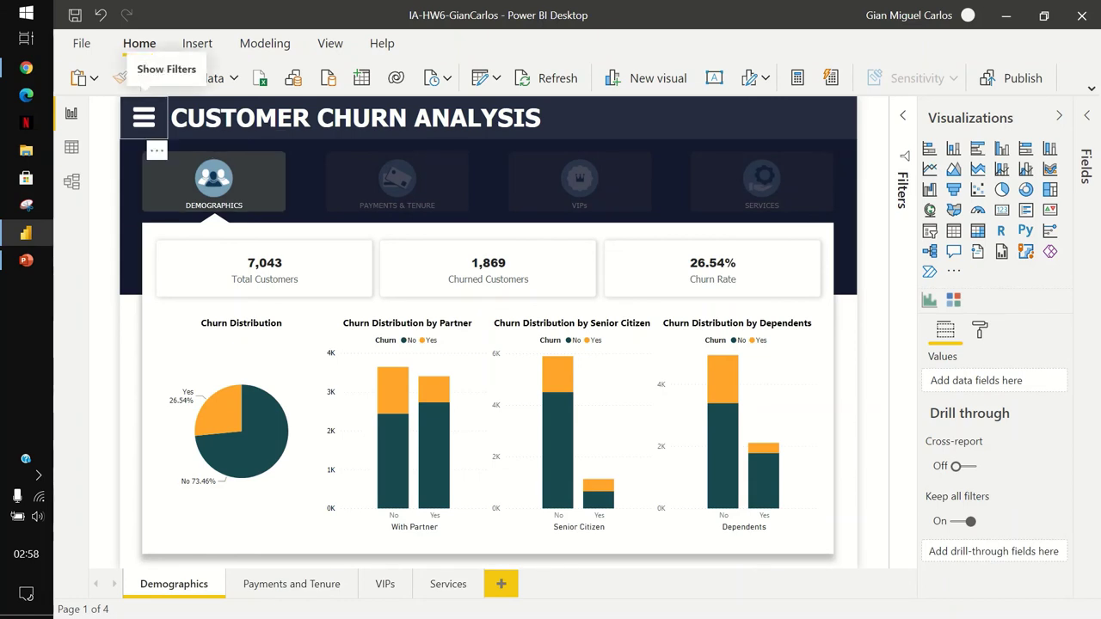
left_click(143, 118, "ctrl")
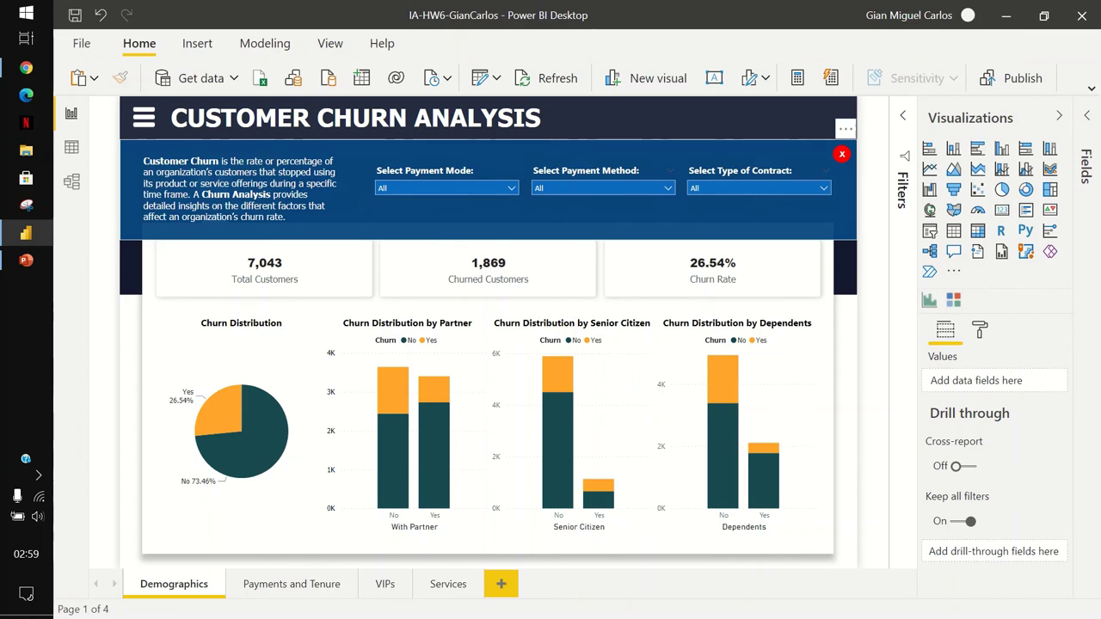
left_click(511, 188)
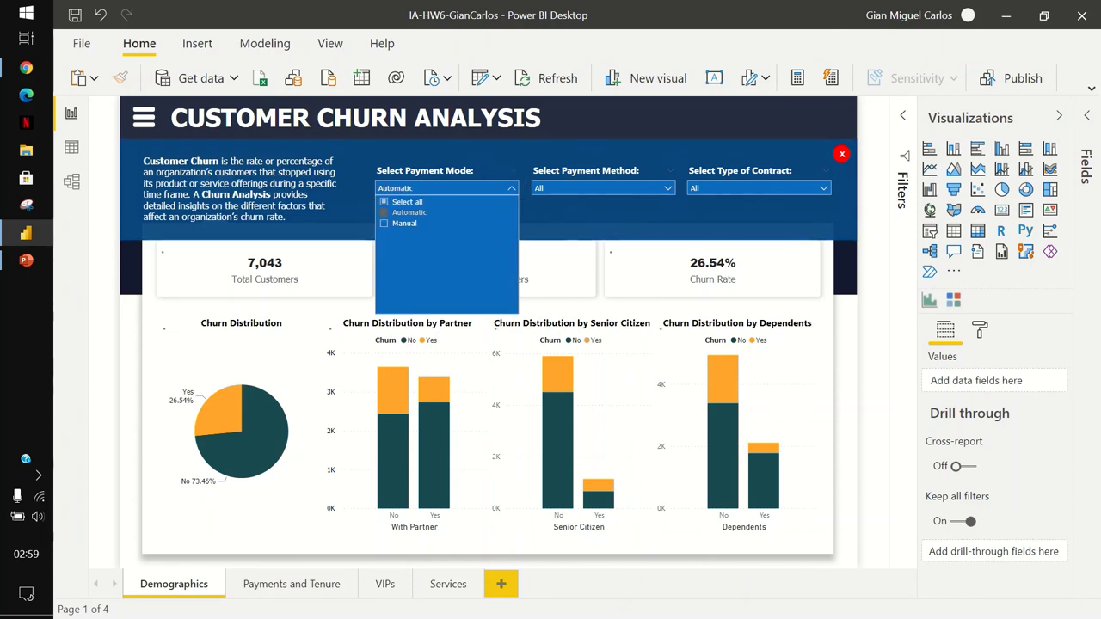
left_click(409, 212)
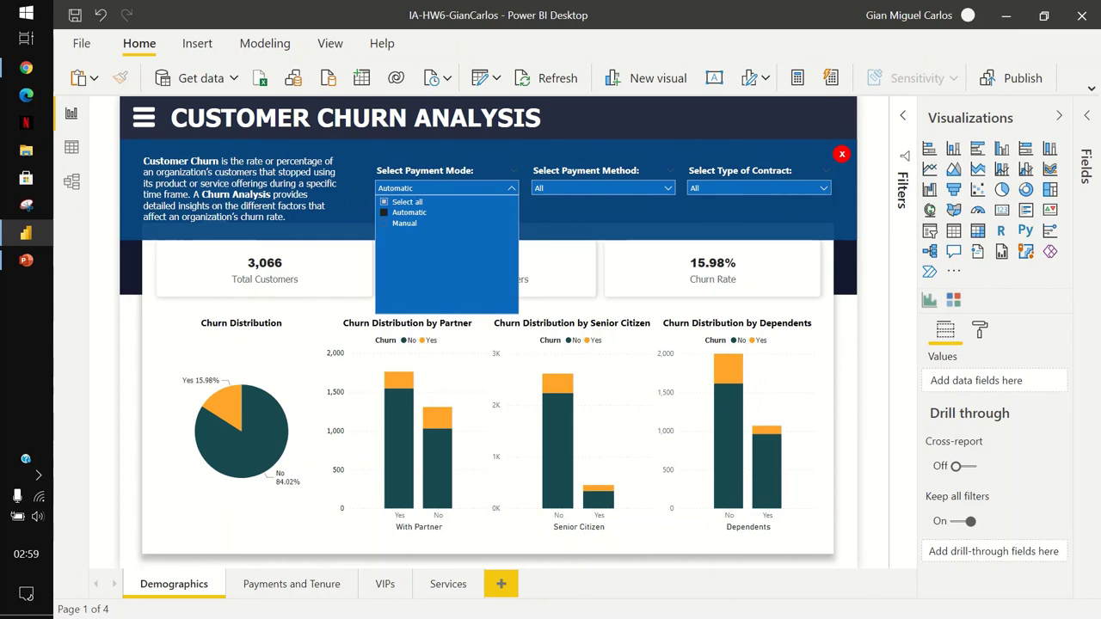
left_click(404, 222)
left_click(407, 201)
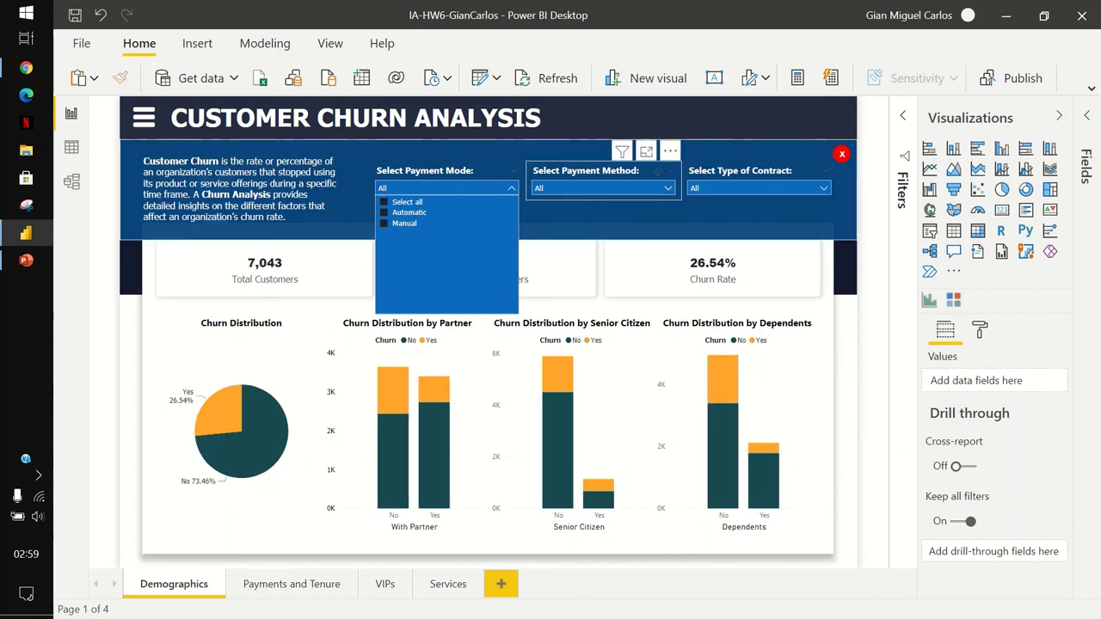
left_click(602, 188)
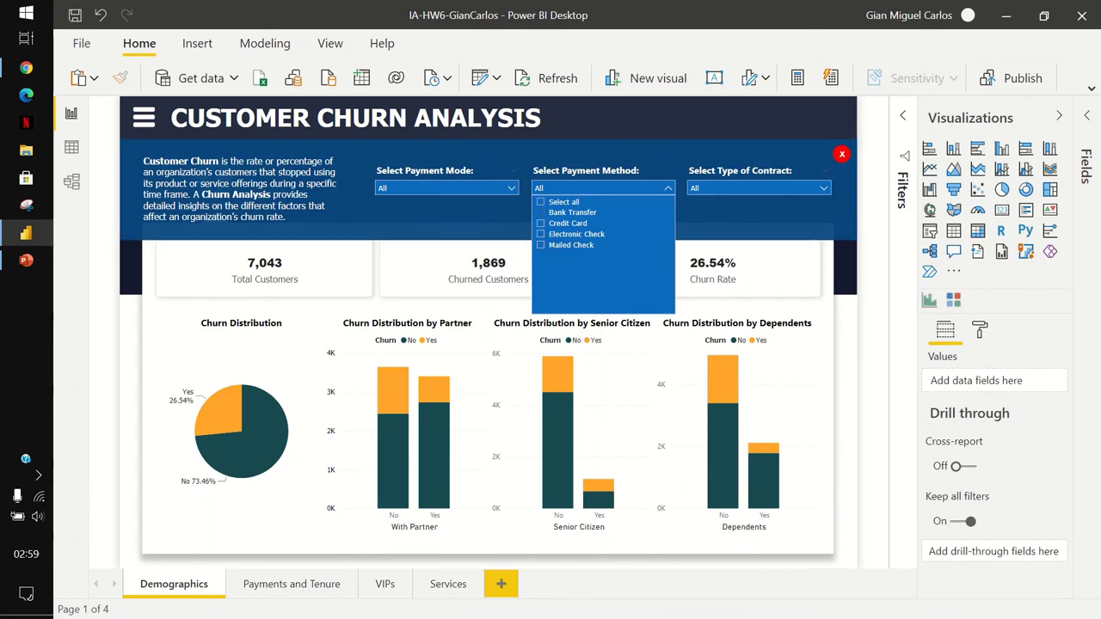
left_click(572, 211)
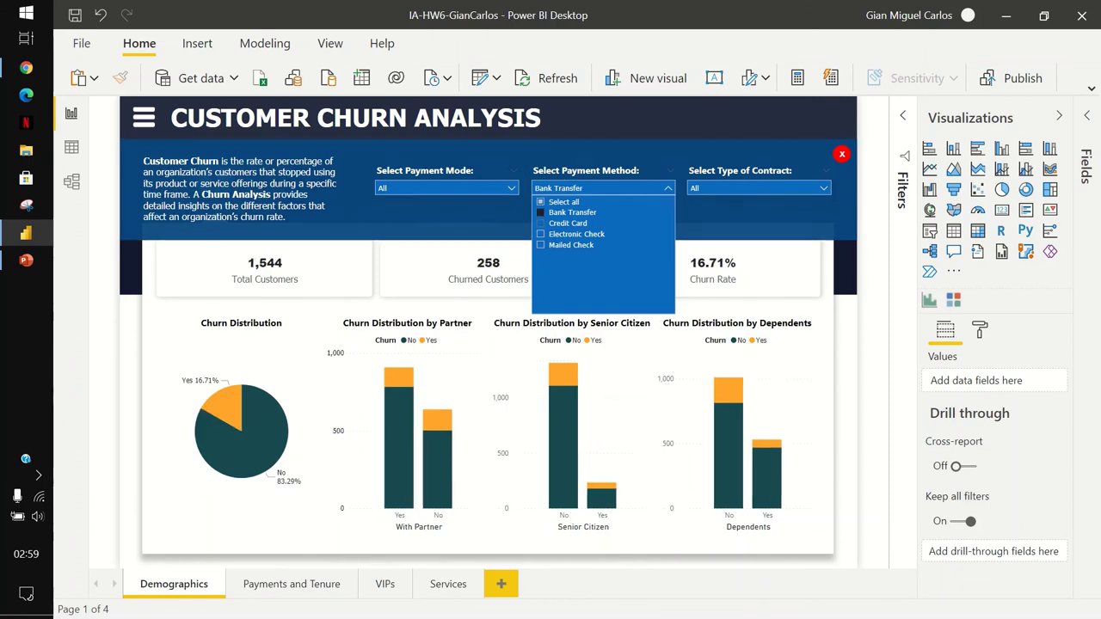
left_click(568, 223)
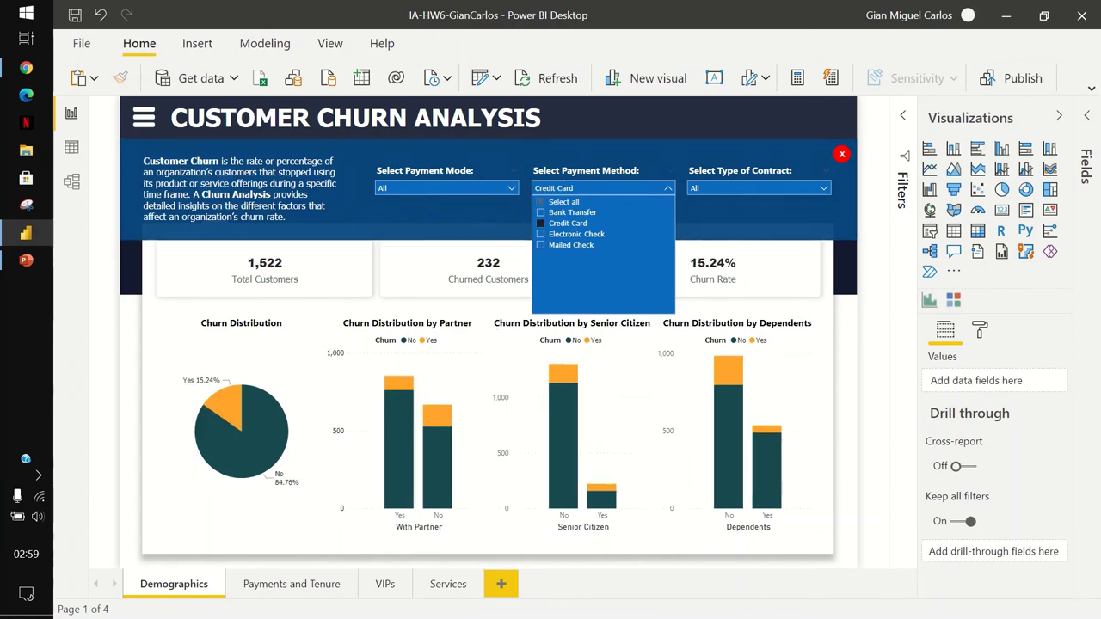
left_click(564, 202)
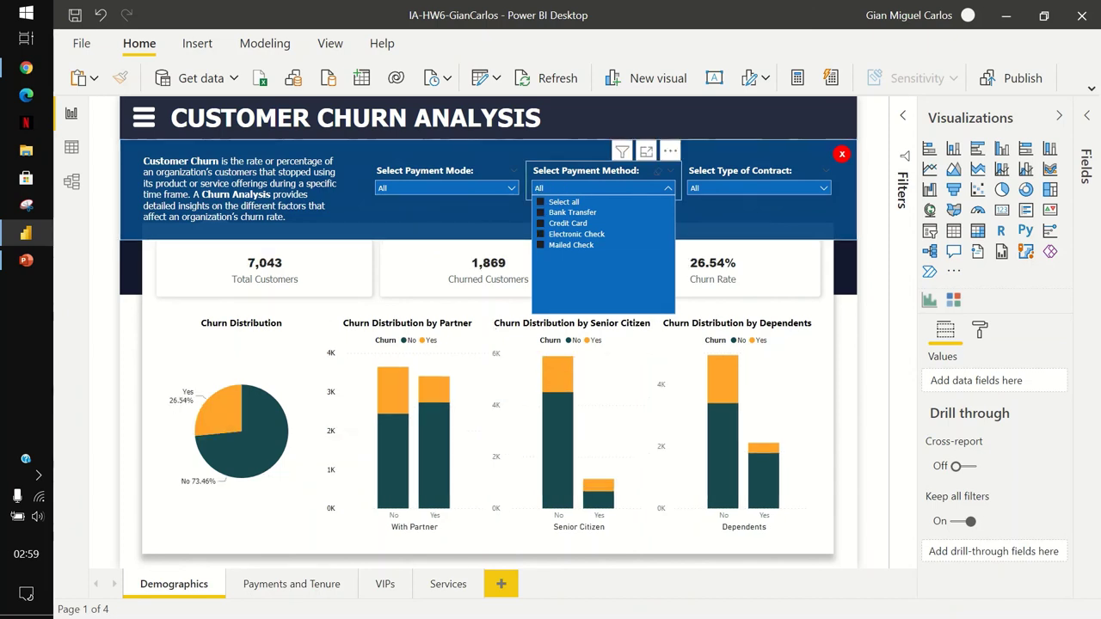
key("Escape")
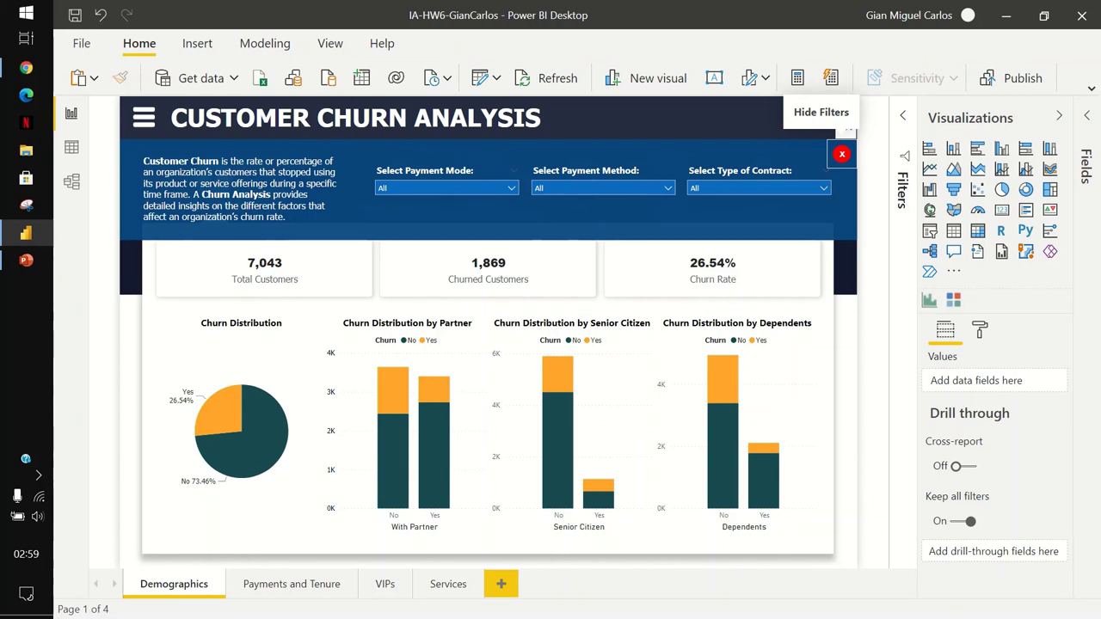
left_click(842, 154, "ctrl")
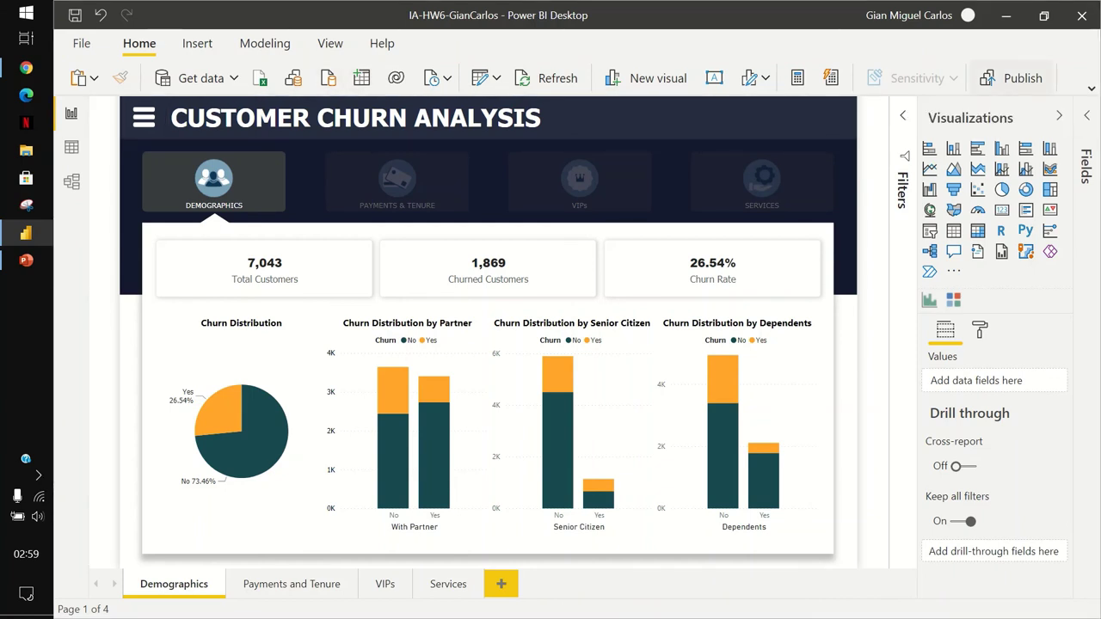
Choose Save at the 'Do you want to save your changes?' prompt.
key("alt+F4")
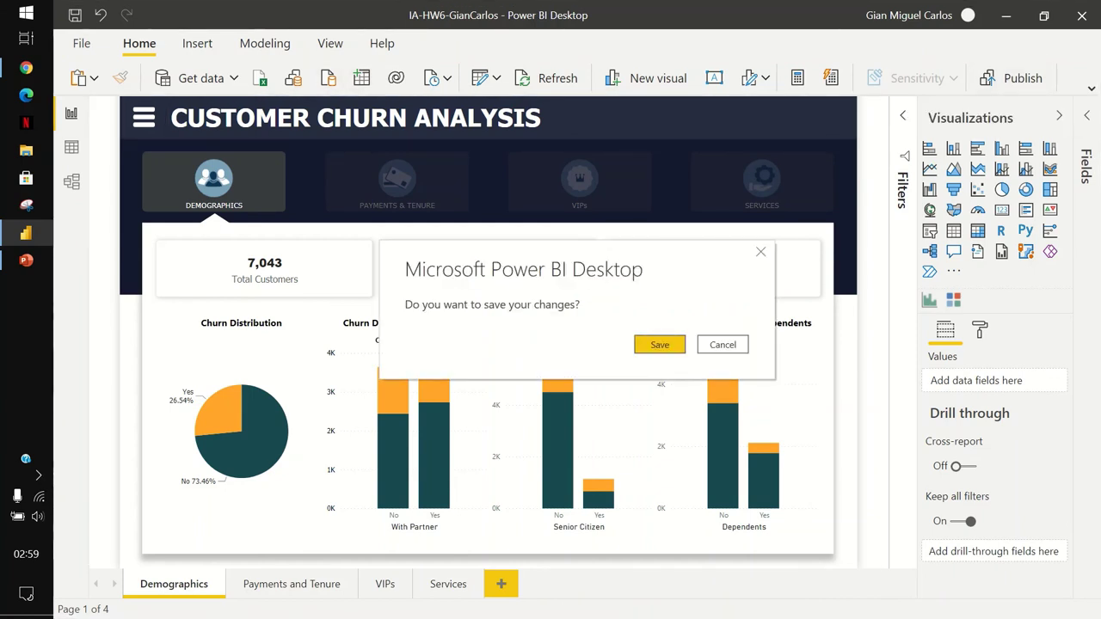
key("Return")
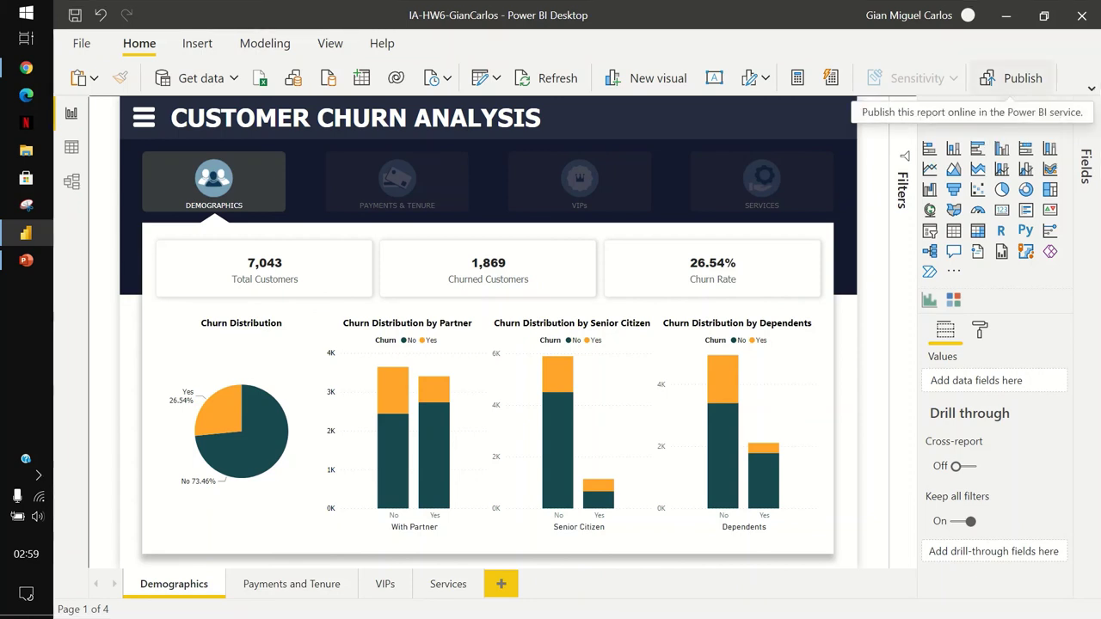
Publish the report to My workspace, dismiss the success message and switch to Edge.
left_click(1014, 77)
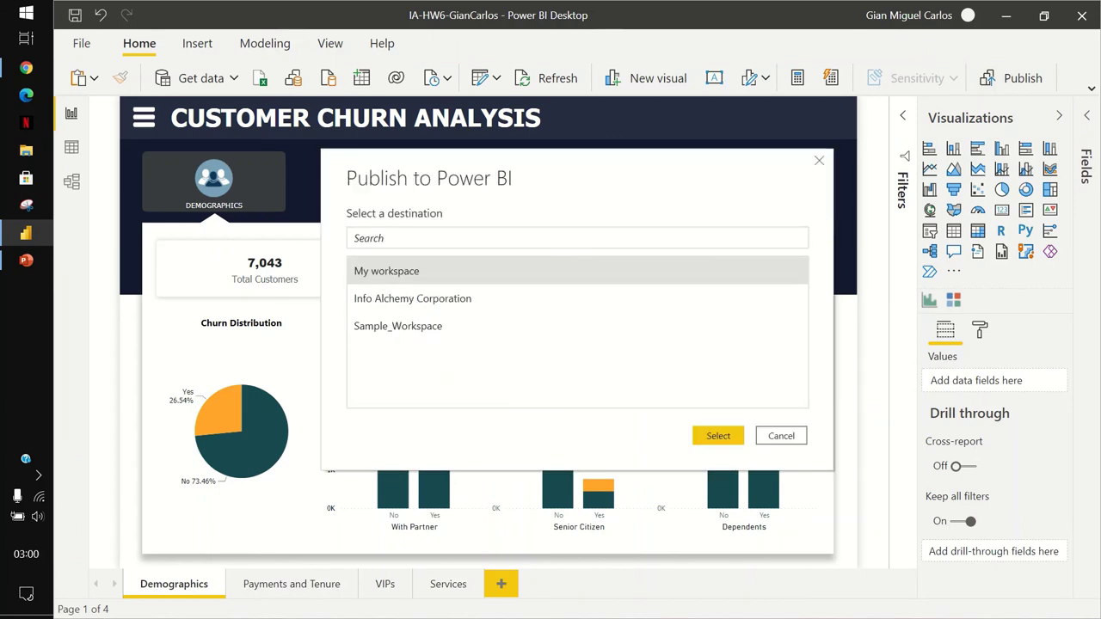
left_click(718, 437)
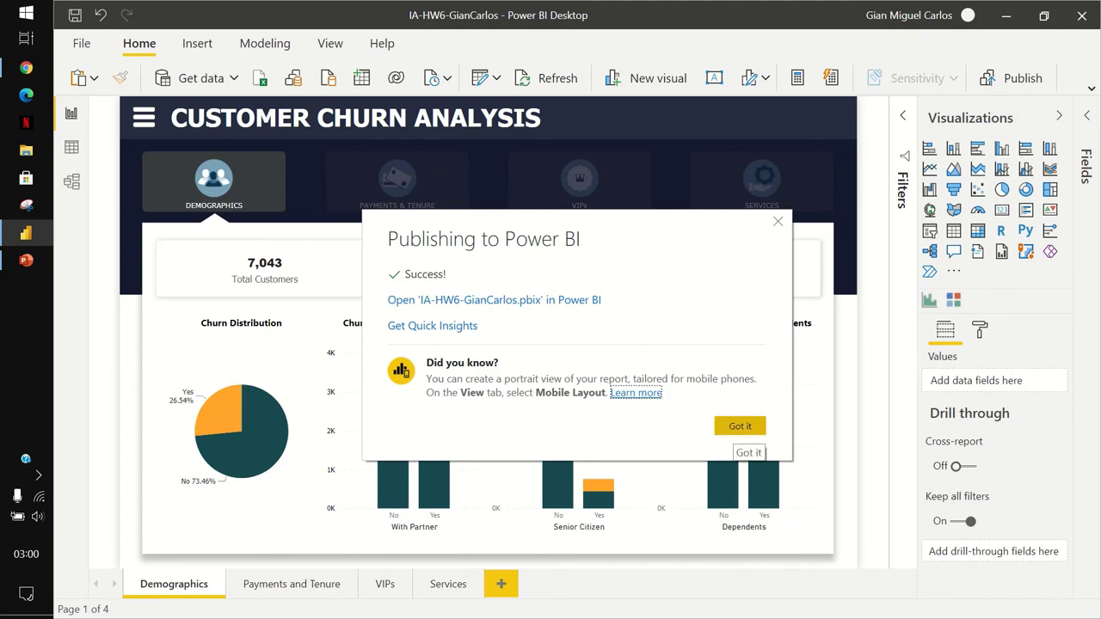
left_click(740, 426)
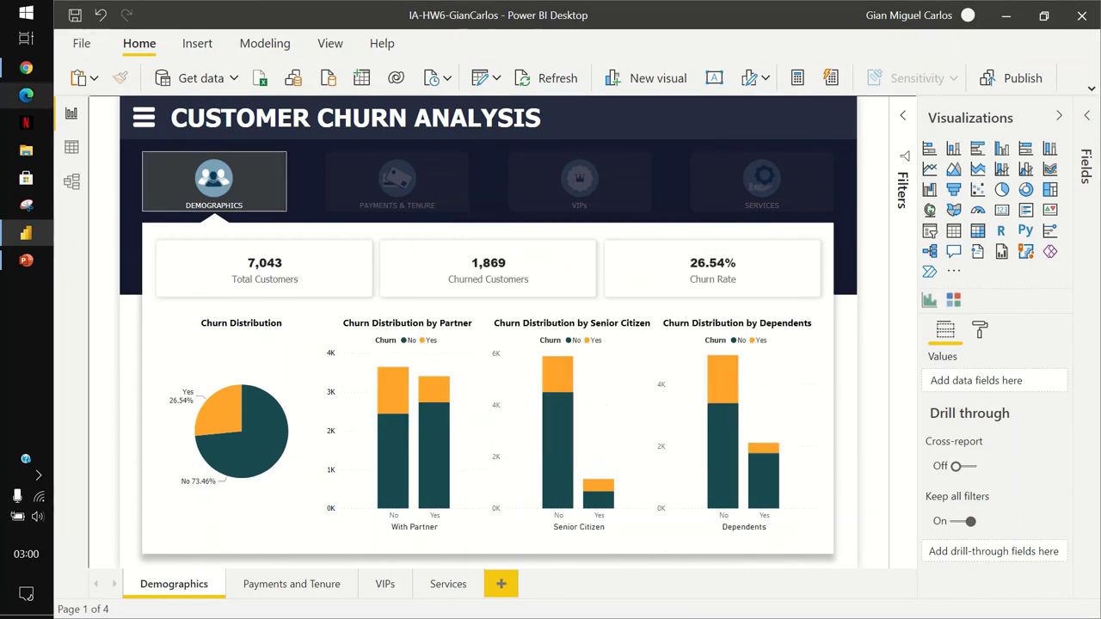
left_click(26, 95)
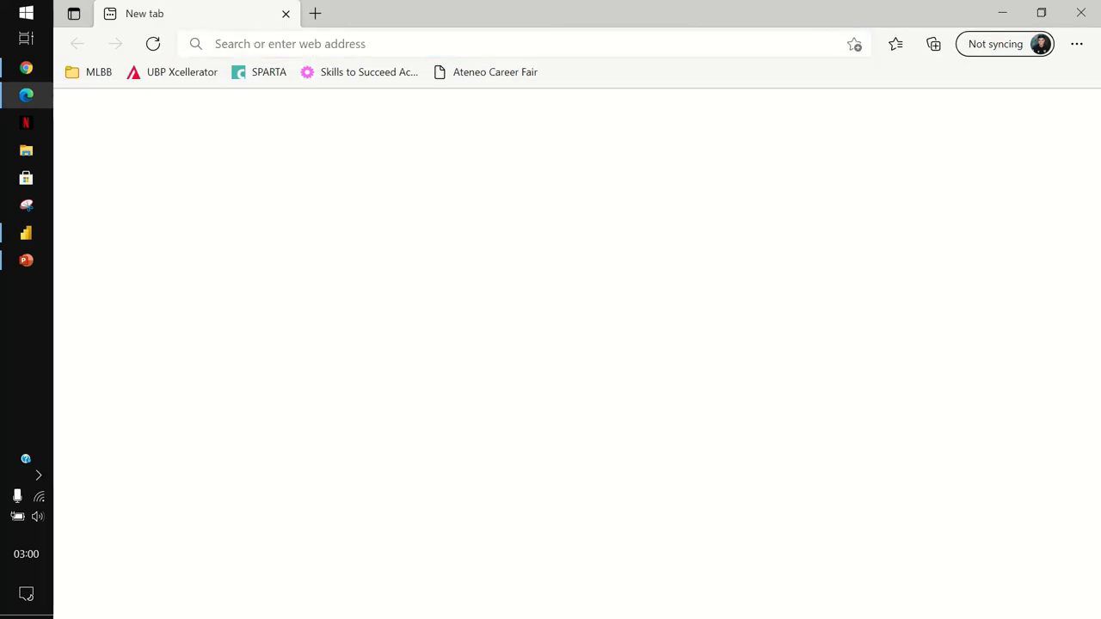
Open an InPrivate window at powerbi.com and go to the sign-in page.
key("alt+Tab")
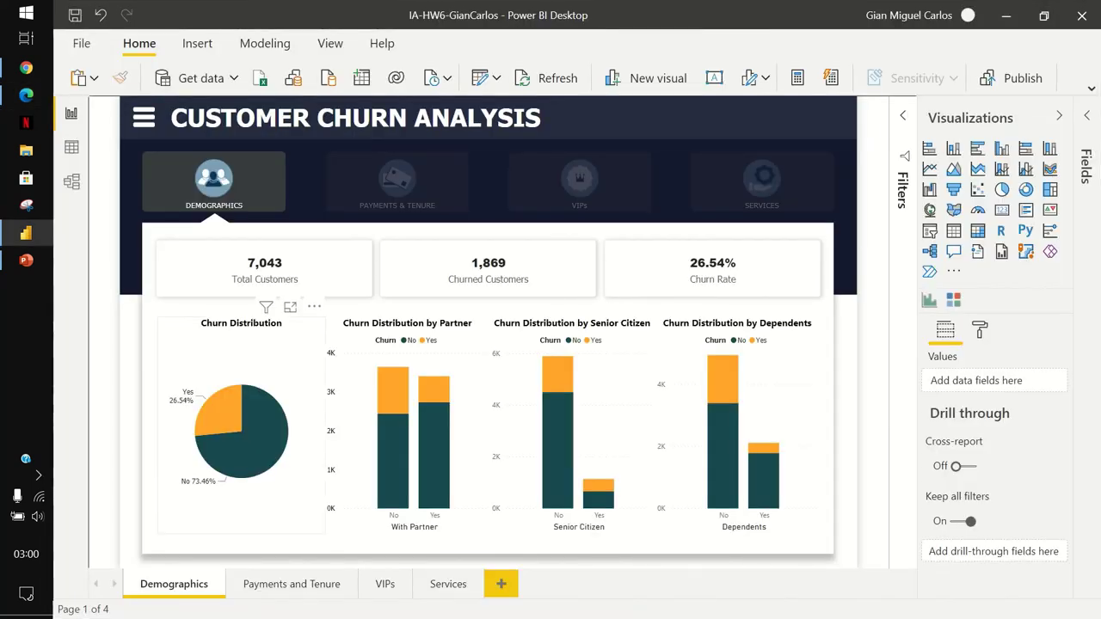
key("alt+Tab")
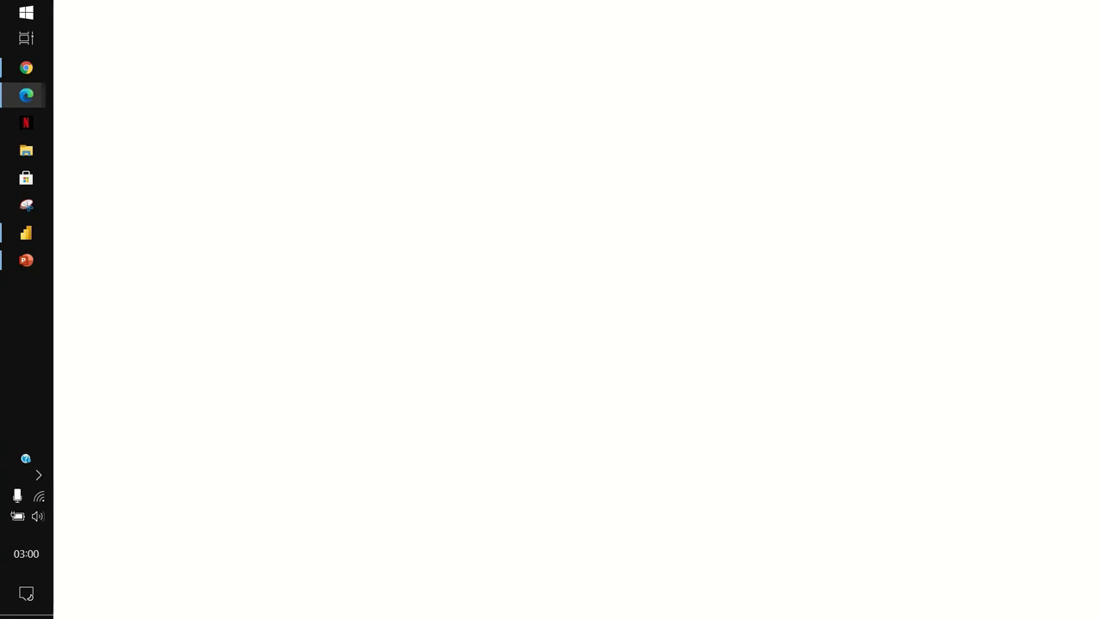
key("ctrl+h")
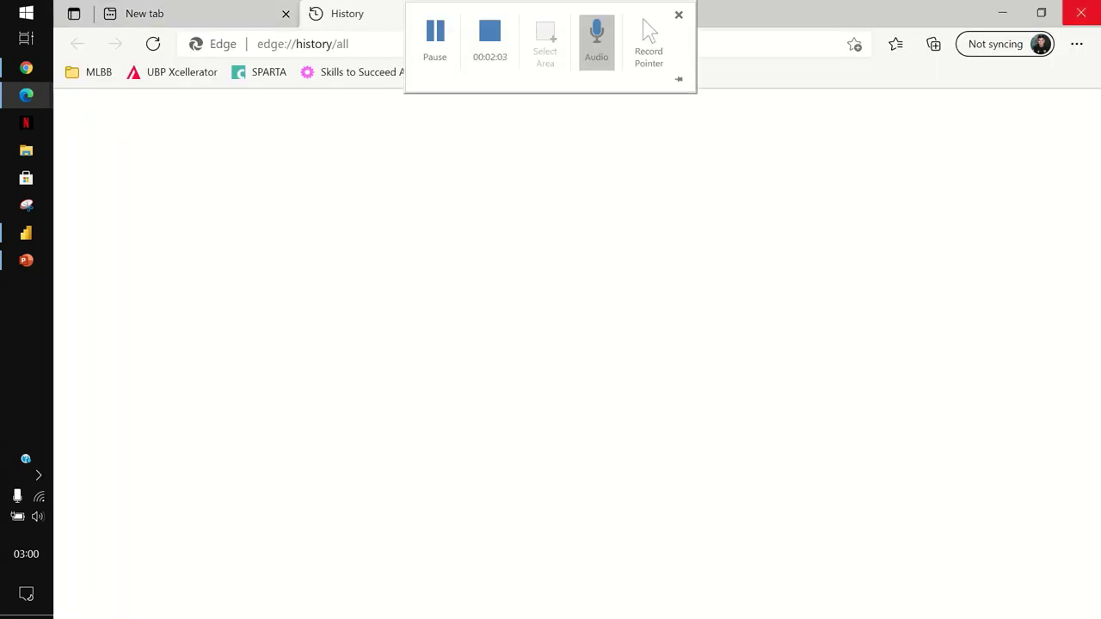
key("ctrl+shift+n")
type("powerb")
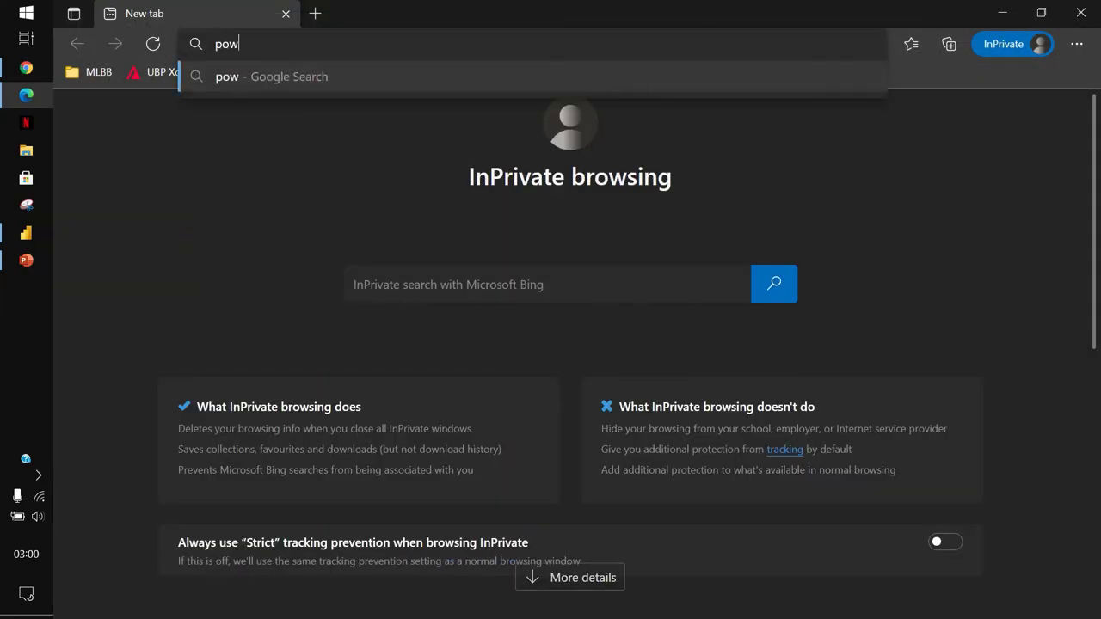
type("i.com")
key("Return")
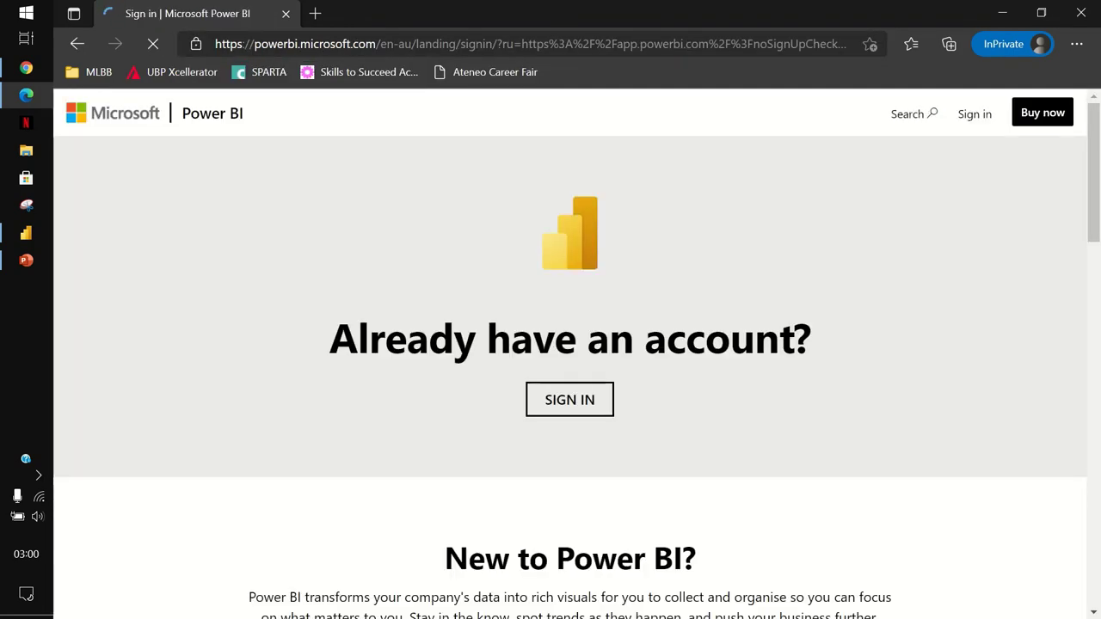
left_click(569, 398)
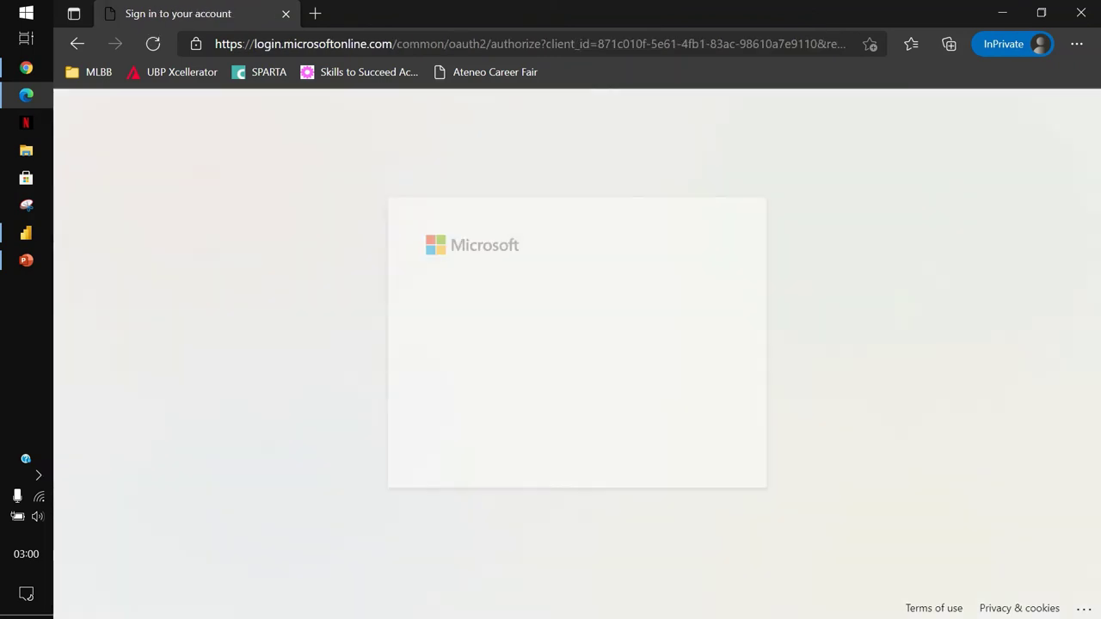
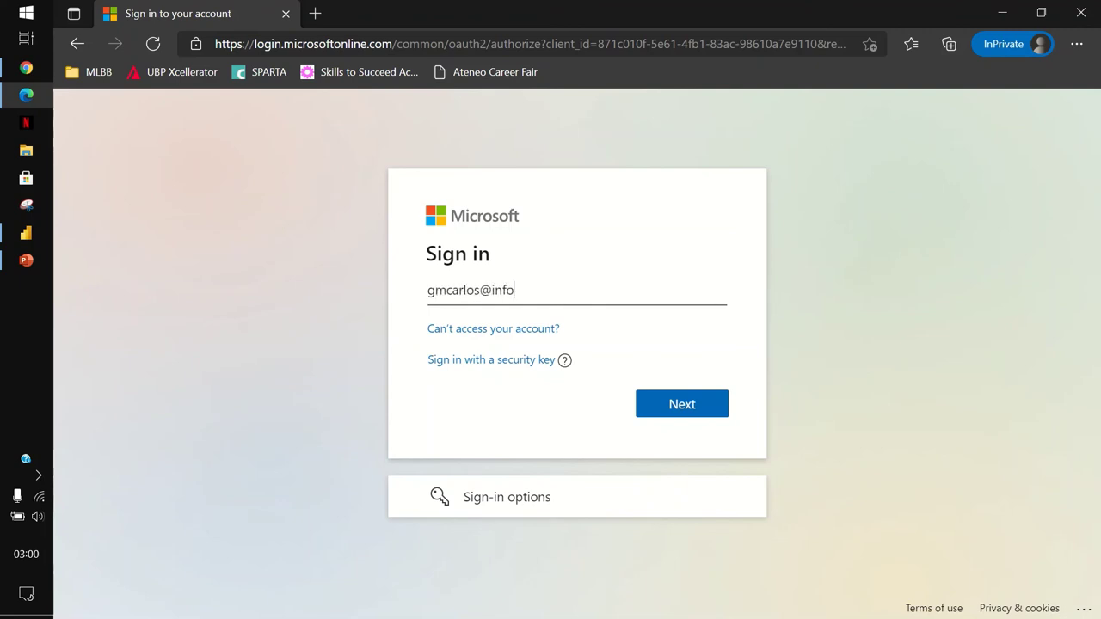
Sign in with the account e-mail and password, declining to stay signed in.
key("Return")
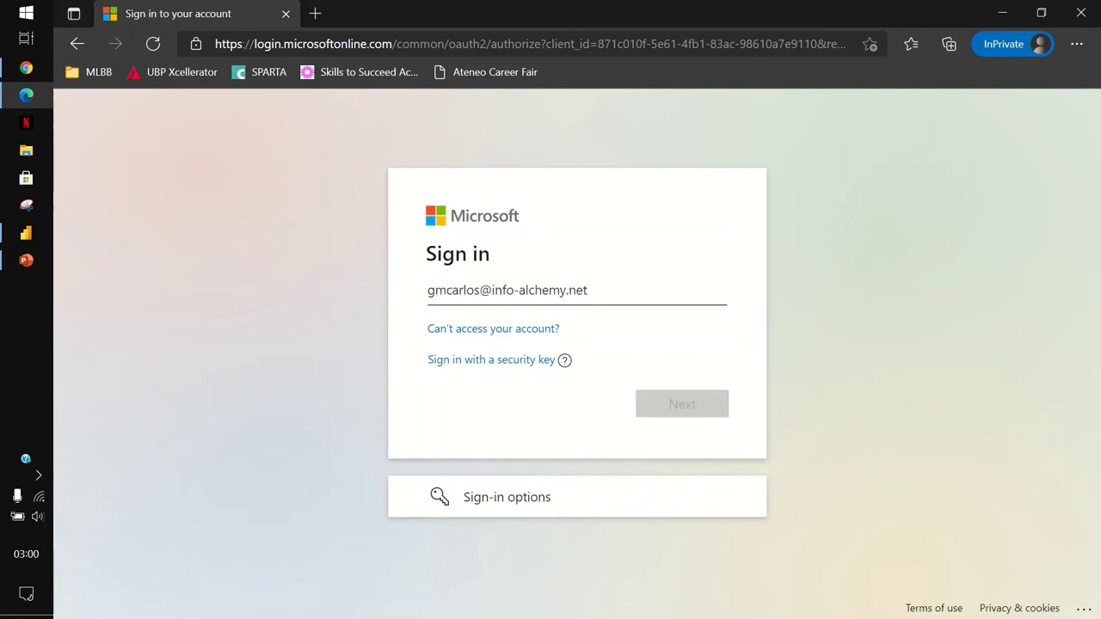
type("••••••••••")
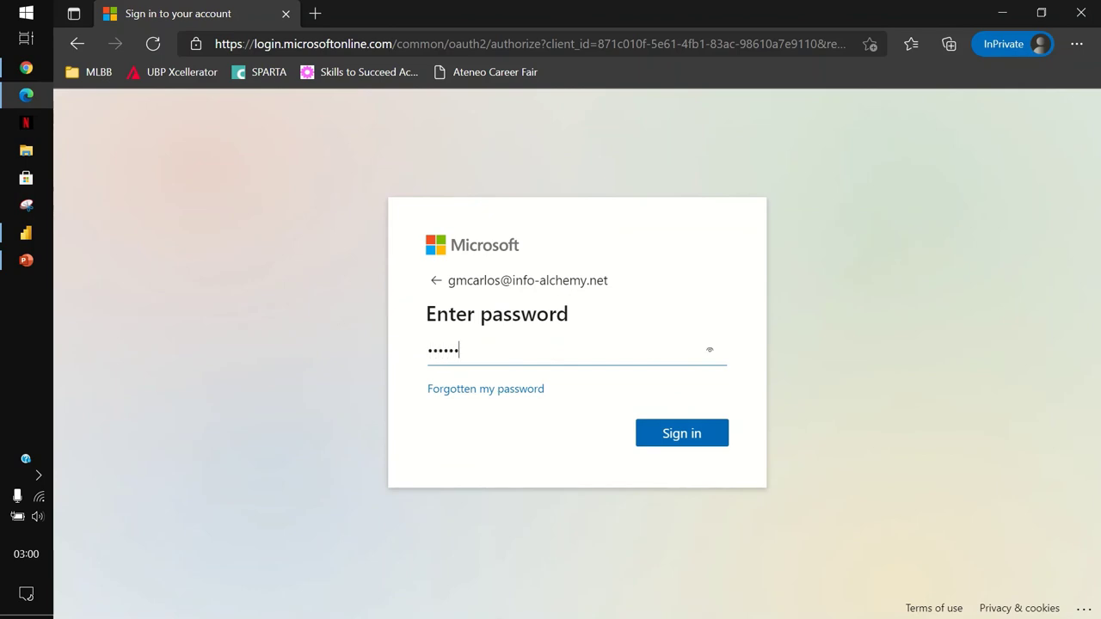
type("••")
key("Return")
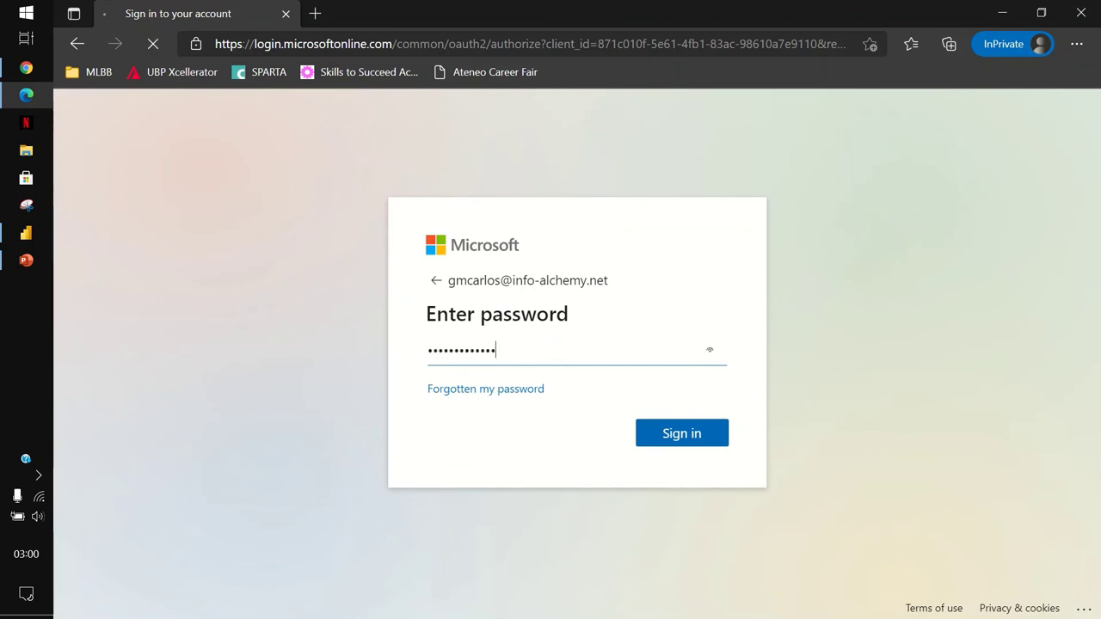
key("shift+Tab")
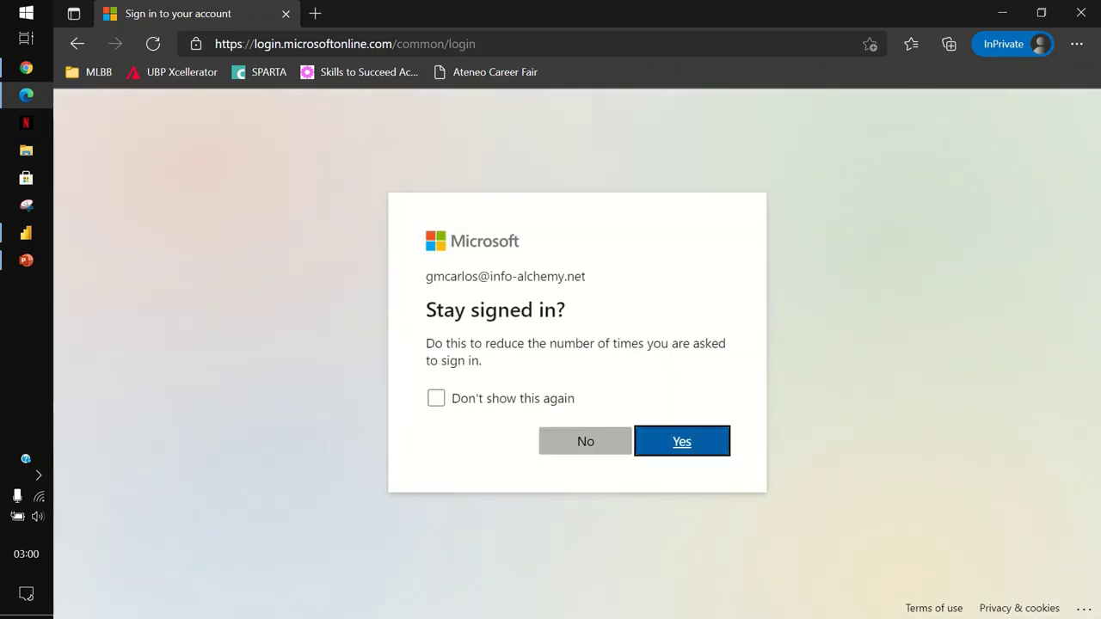
key("Return")
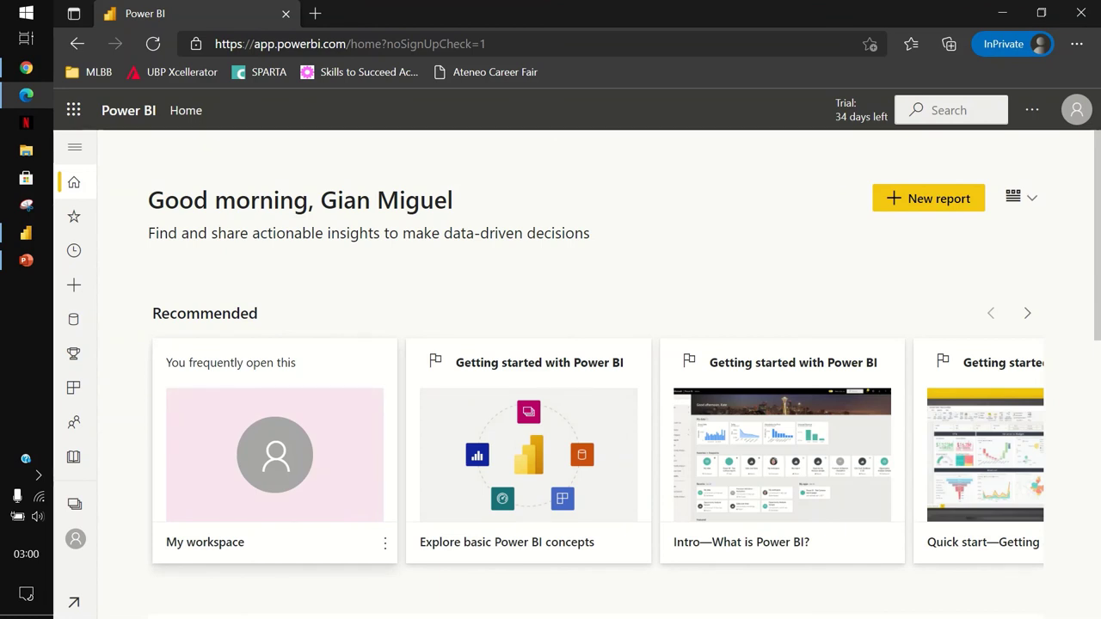
Open My workspace and select the published churn report.
left_click(75, 539)
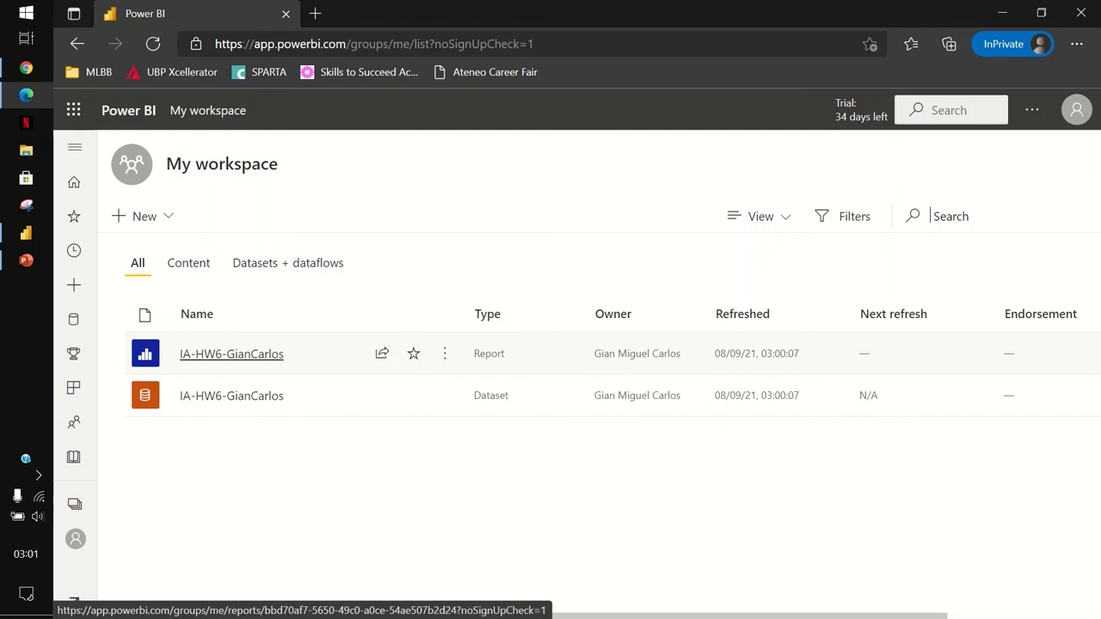
left_click(231, 354)
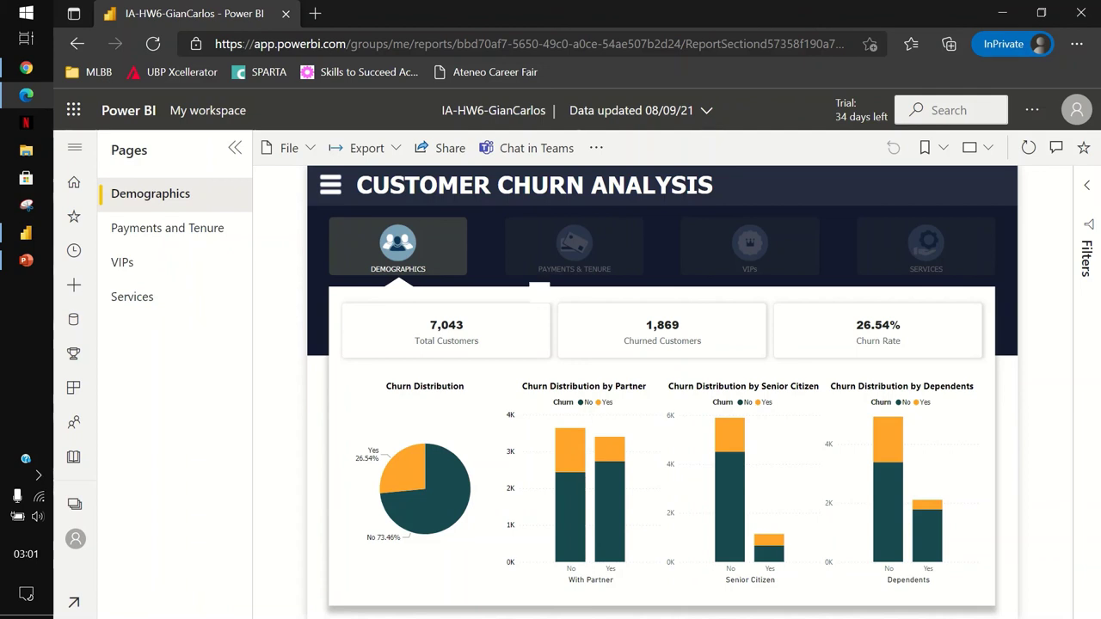
left_click(574, 245)
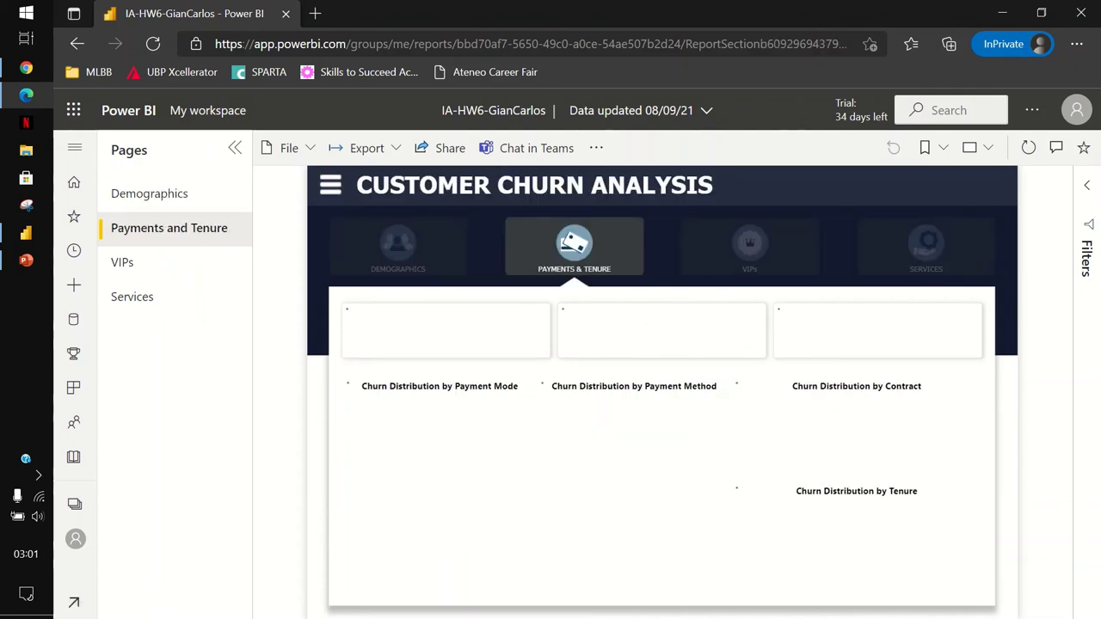
left_click(749, 245)
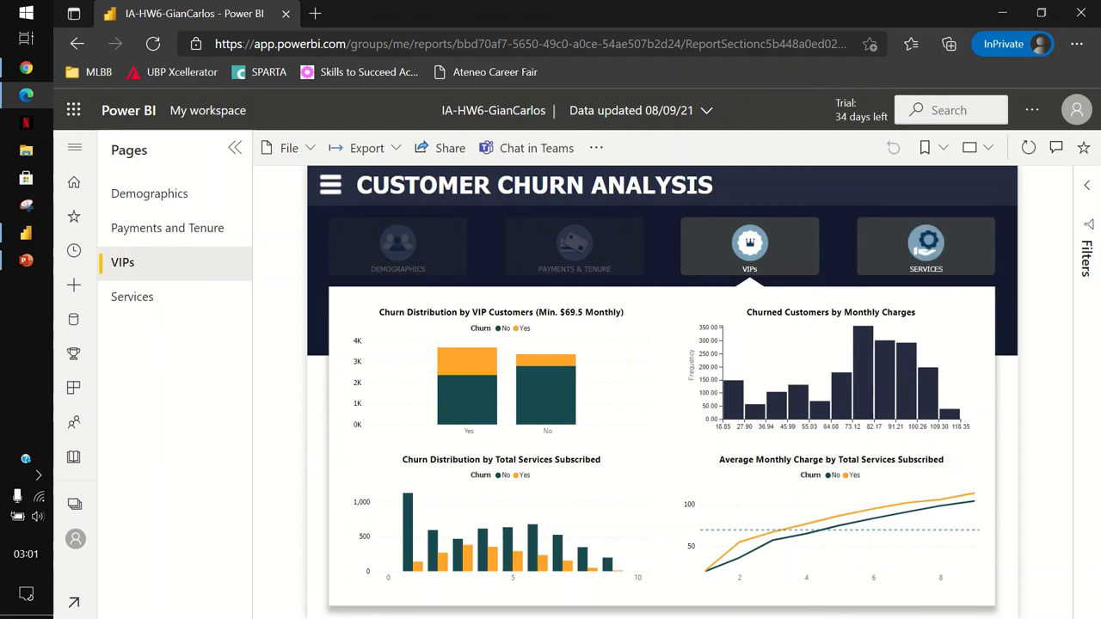
left_click(925, 245)
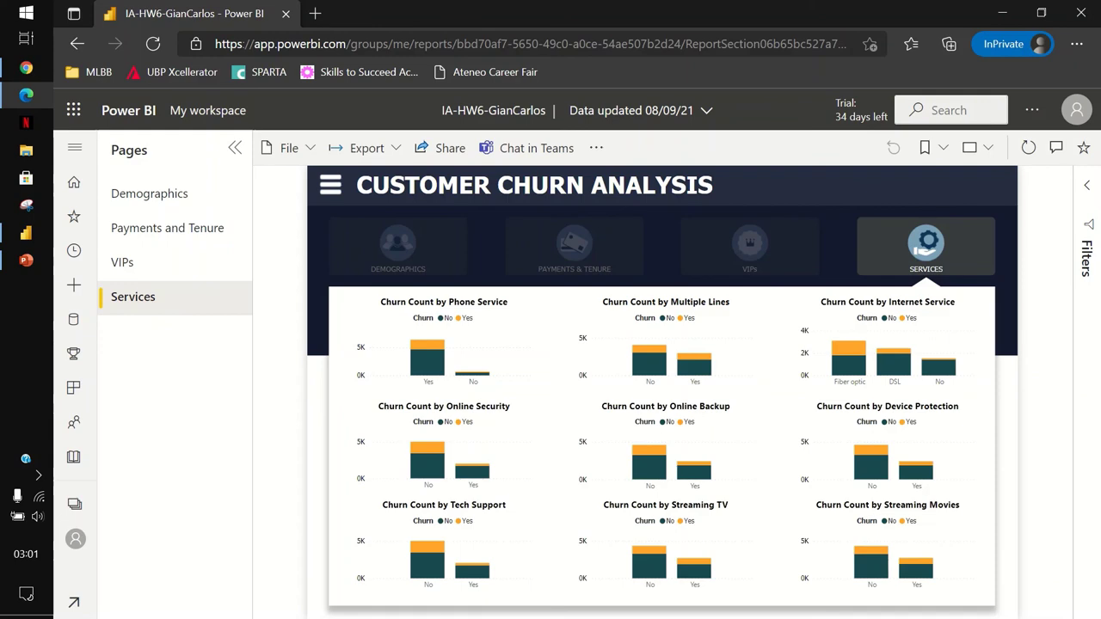
left_click(749, 245)
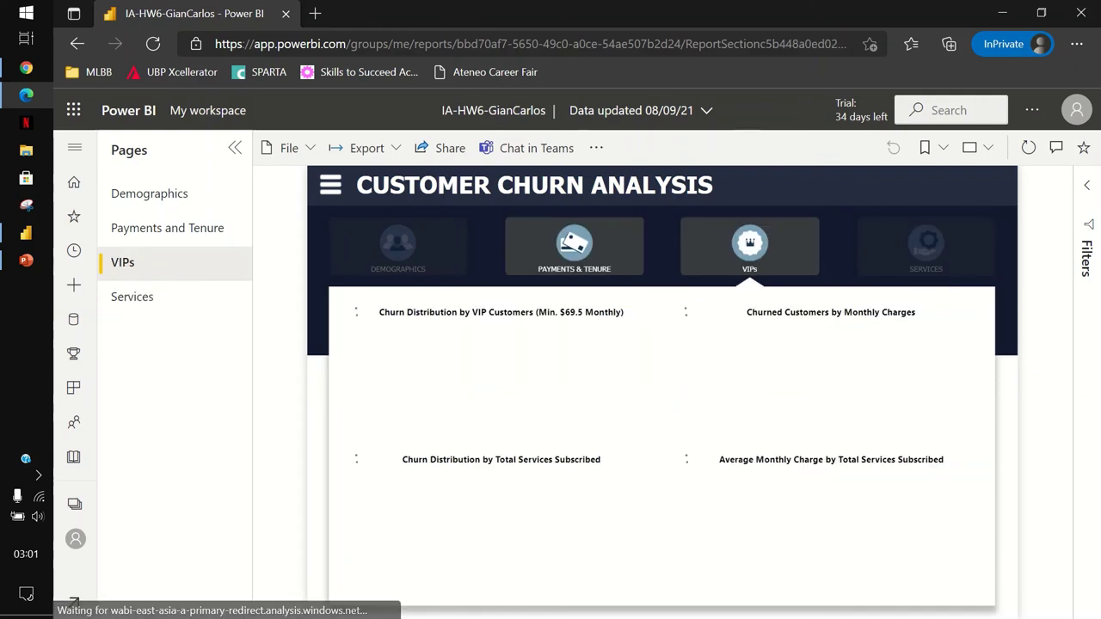
left_click(574, 245)
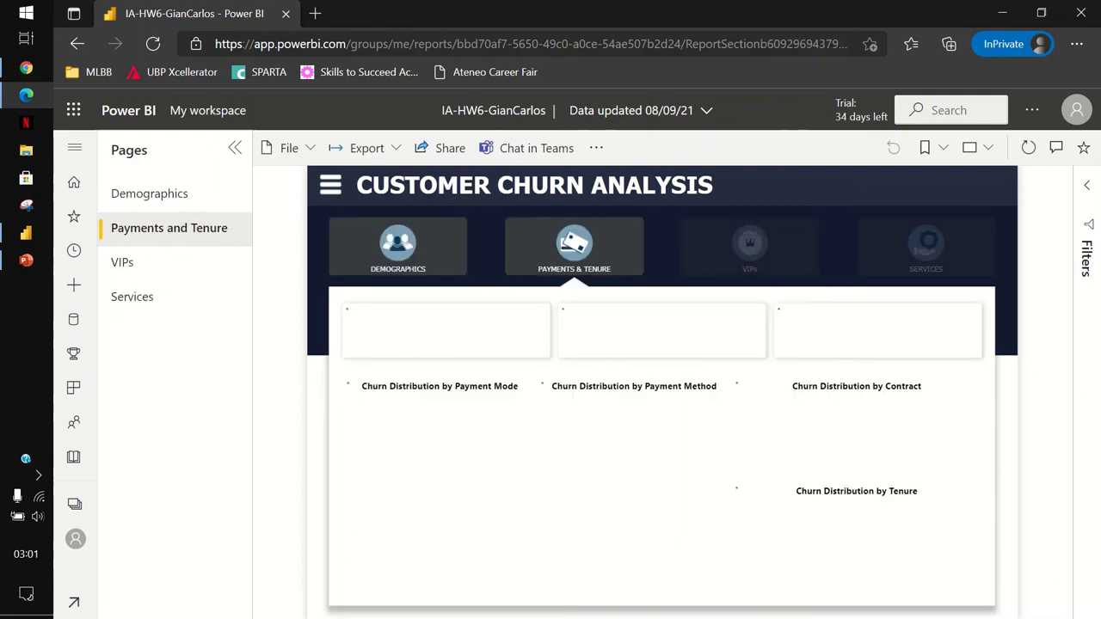
left_click(397, 245)
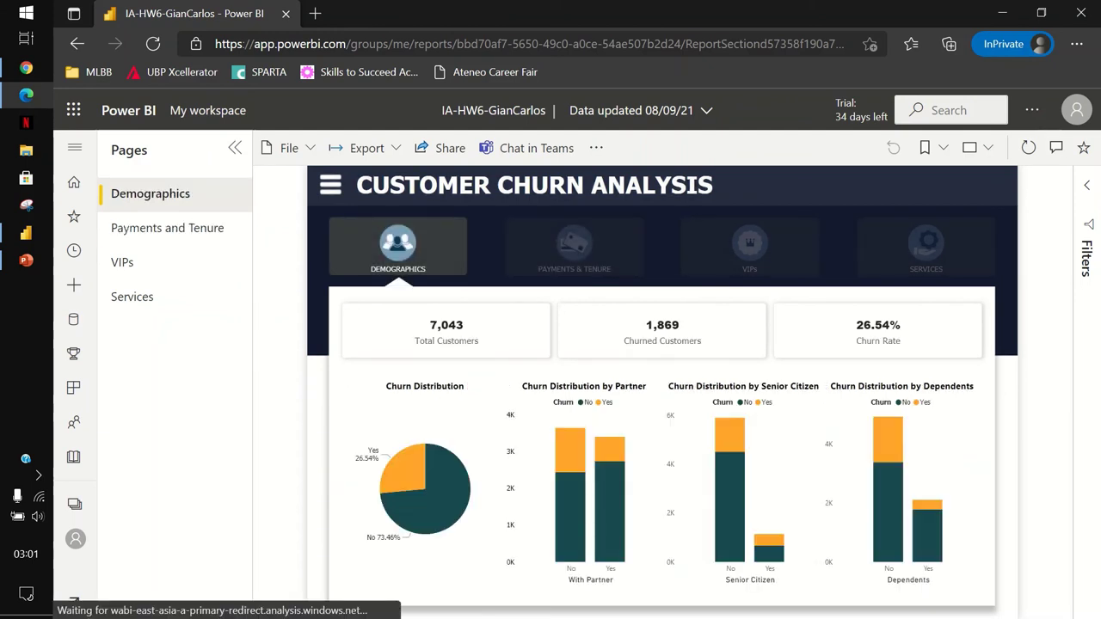
left_click(331, 185)
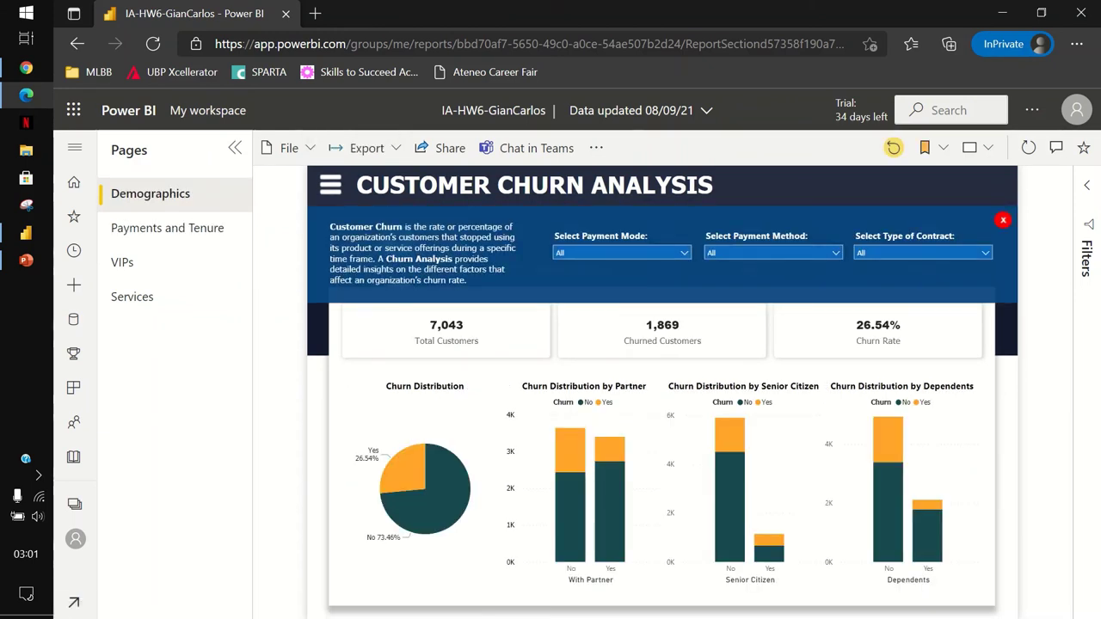
left_click(1003, 220)
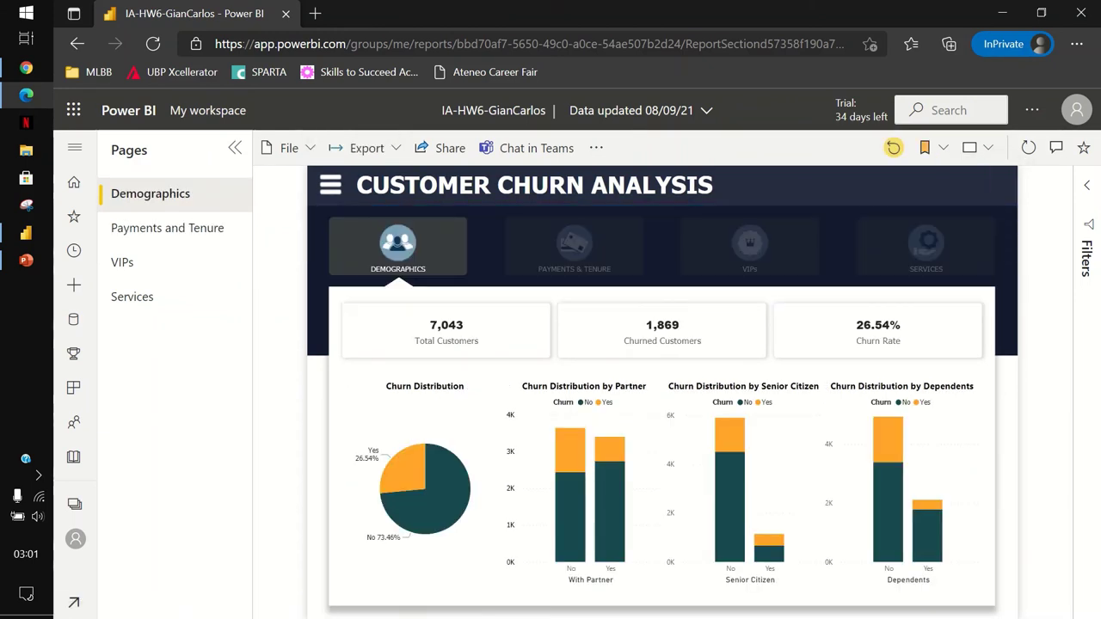